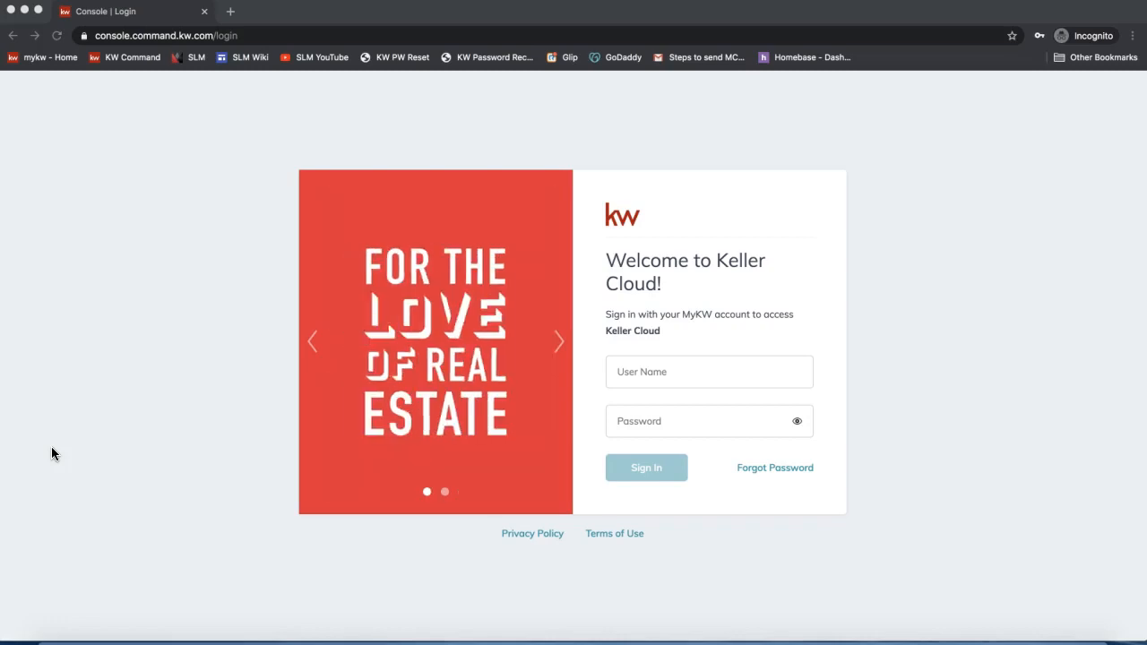
- Go to agent.kw.com in the browser address bar
{"action": "left_click", "coordinate": [150, 36]}
{"action": "type", "text": "agent."}
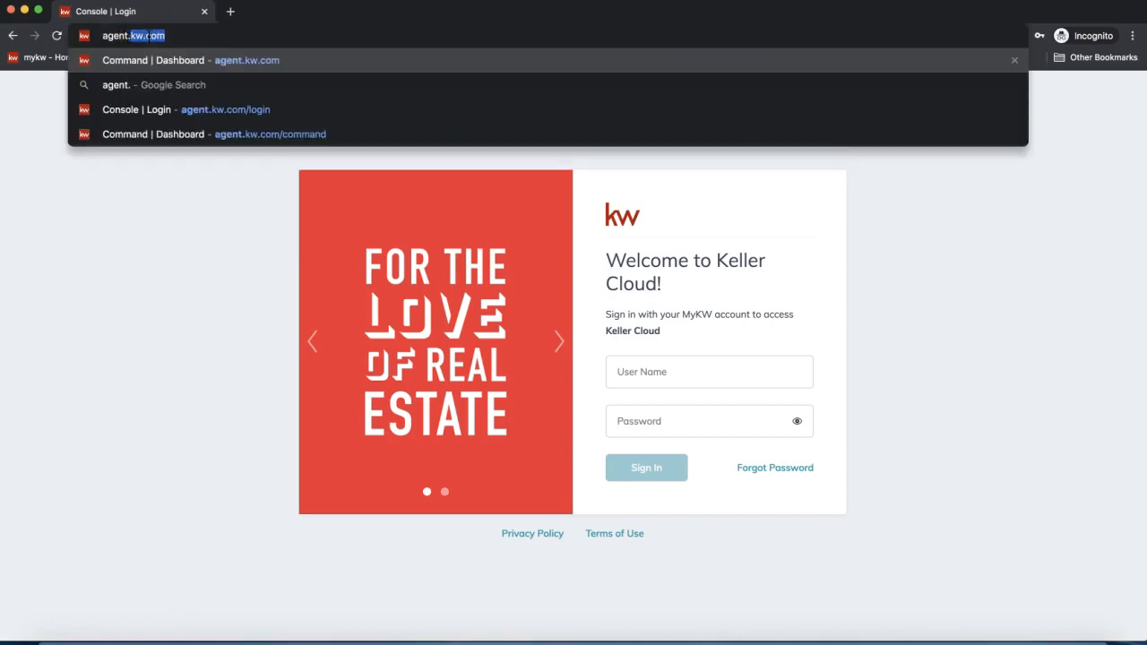
{"action": "type", "text": "kw.com"}
{"action": "left_click", "coordinate": [86, 36]}
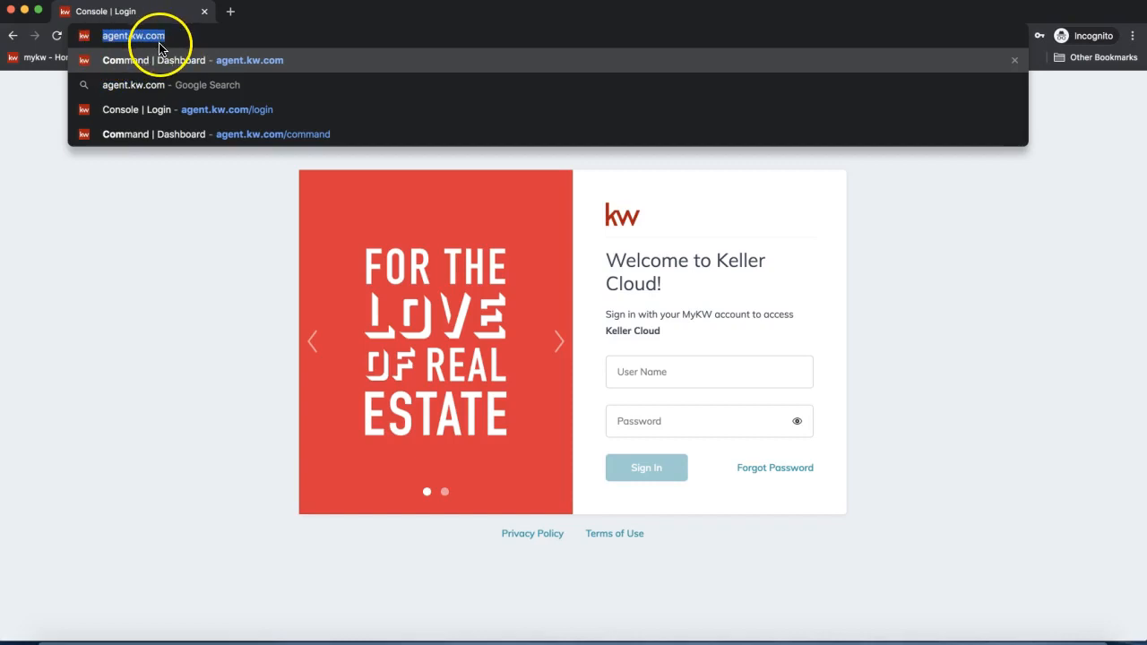
{"action": "left_click", "coordinate": [161, 300]}
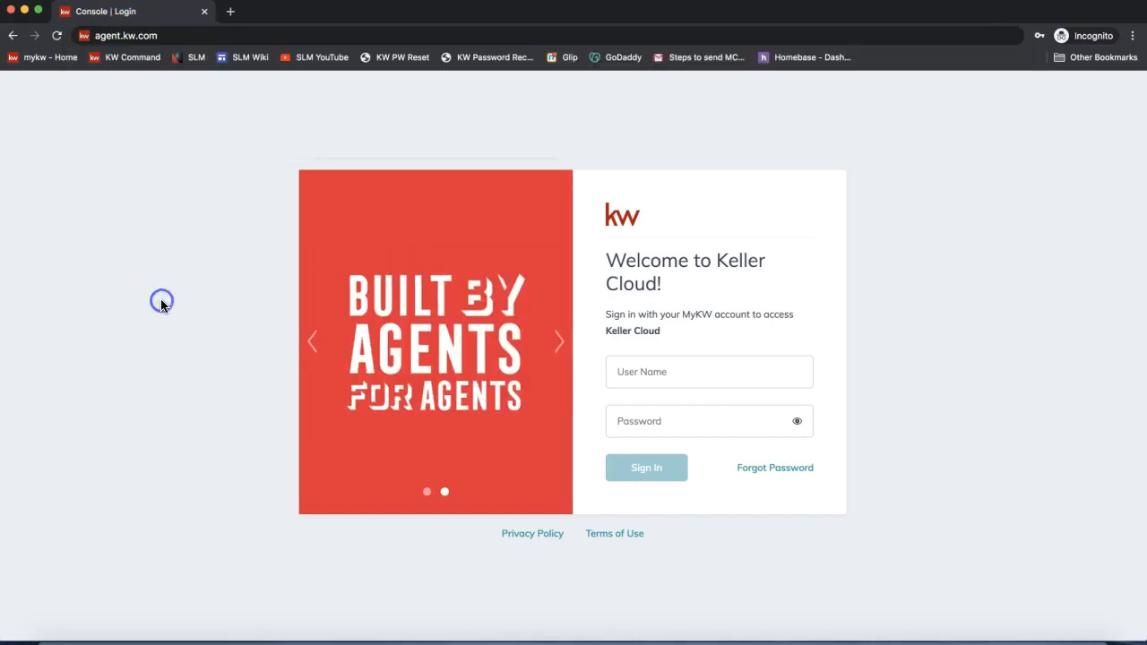
- Sign in using the saved user name and login credentials from autofill
{"action": "left_click", "coordinate": [653, 375]}
{"action": "type", "text": "leah"}
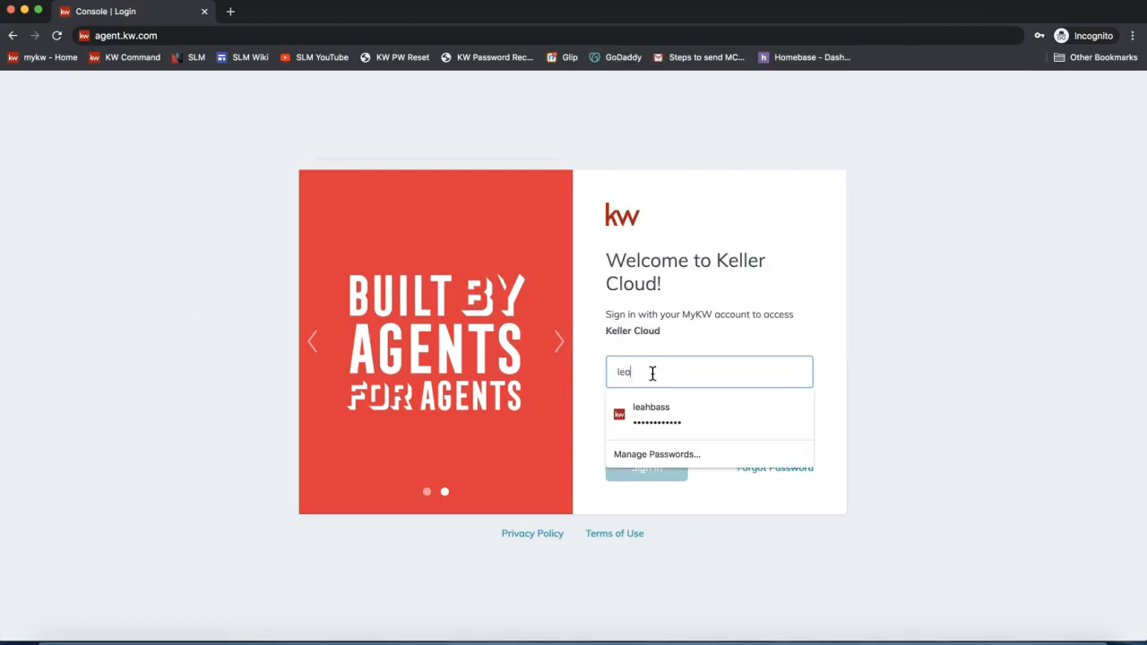
{"action": "left_click", "coordinate": [663, 408]}
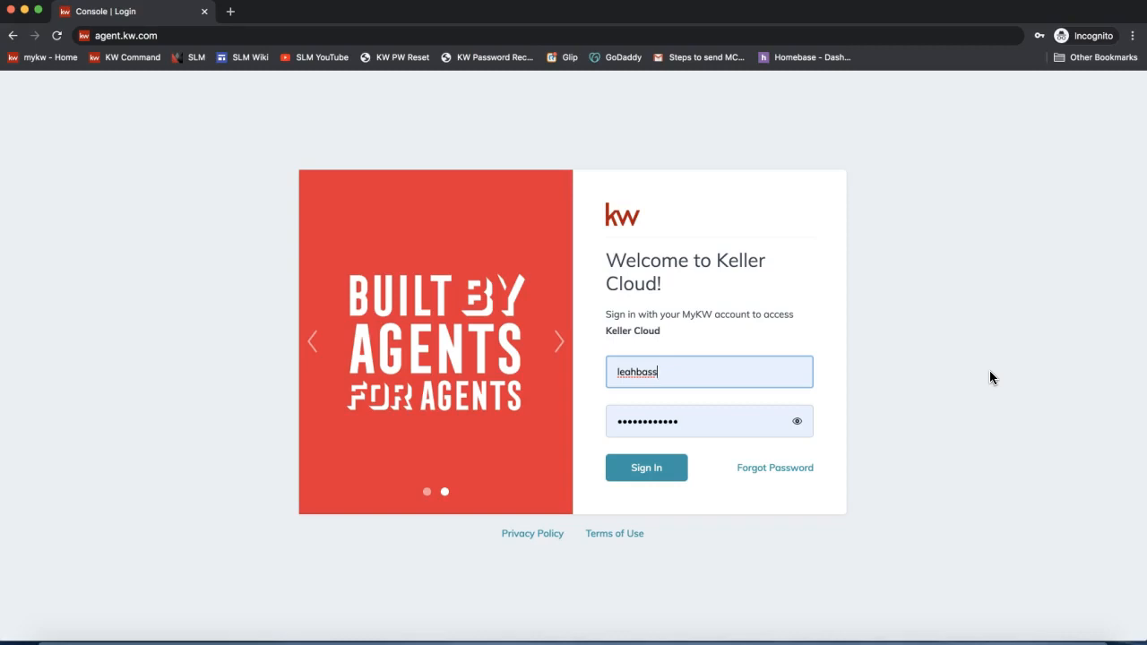
{"action": "left_click", "coordinate": [646, 473]}
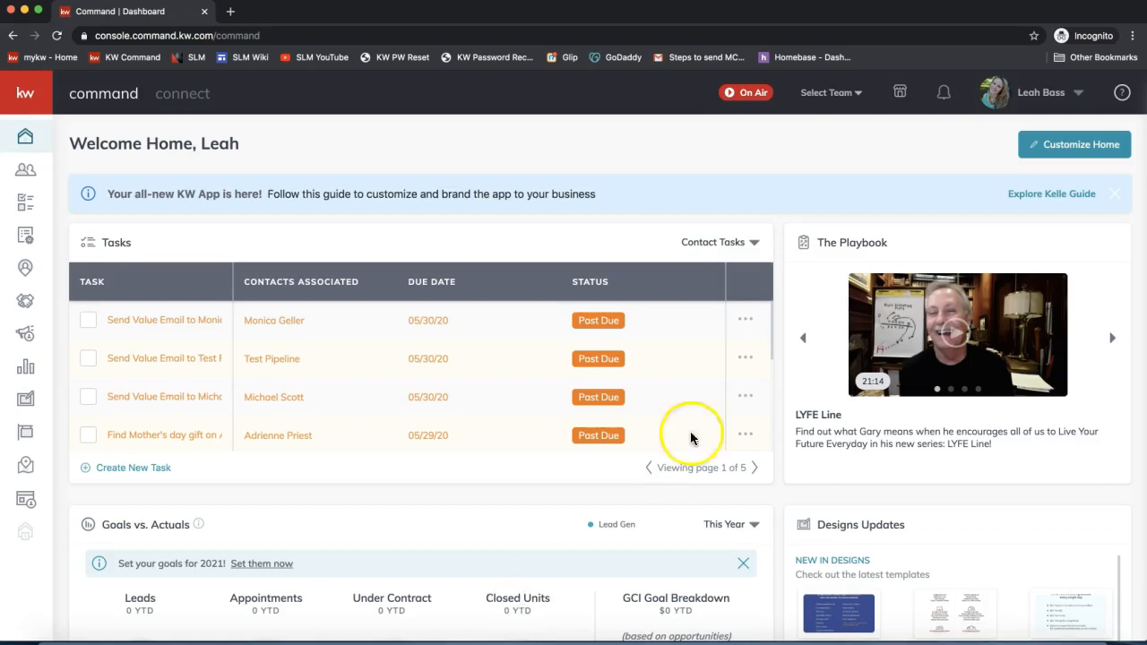
- Open the account dropdown from the profile name at the top right of the dashboard
{"action": "left_click", "coordinate": [794, 147]}
{"action": "left_click", "coordinate": [1037, 95]}
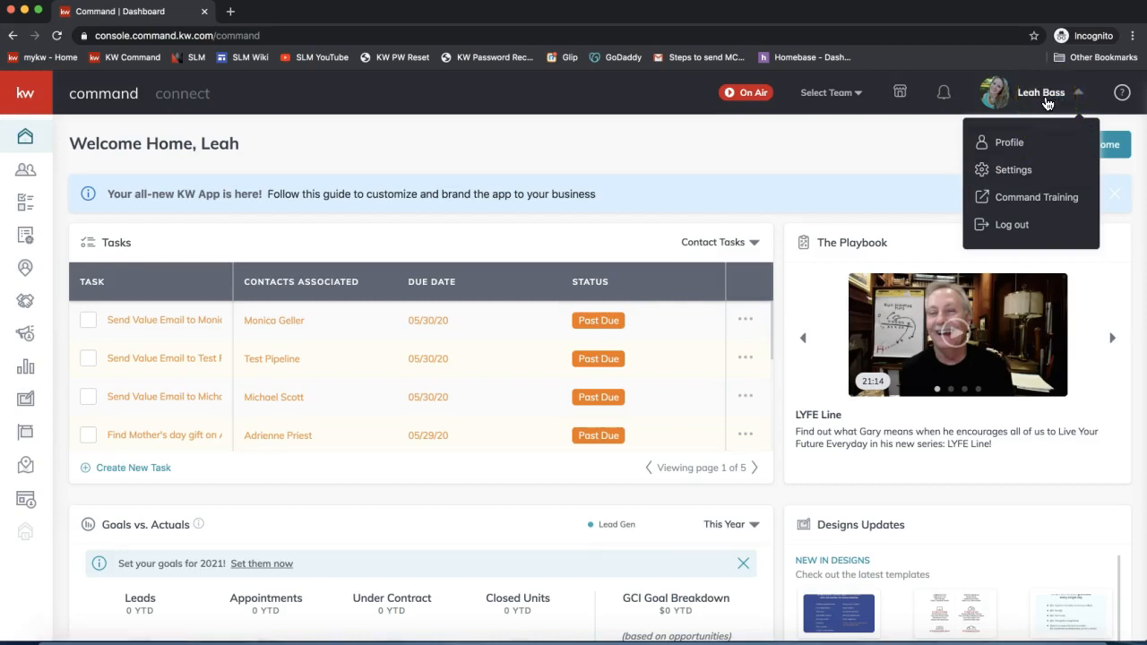
- Open account Settings and scroll through the Connected Apps section
{"action": "left_click", "coordinate": [1029, 175]}
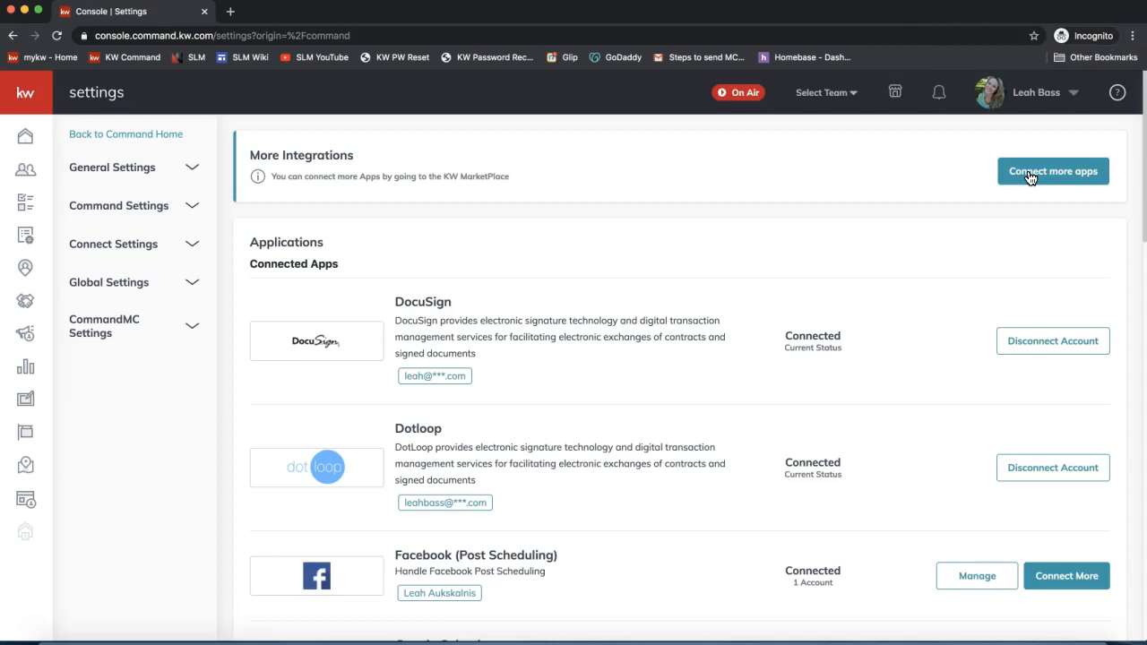
{"action": "left_click", "coordinate": [273, 271]}
{"action": "triple_click", "coordinate": [273, 271]}
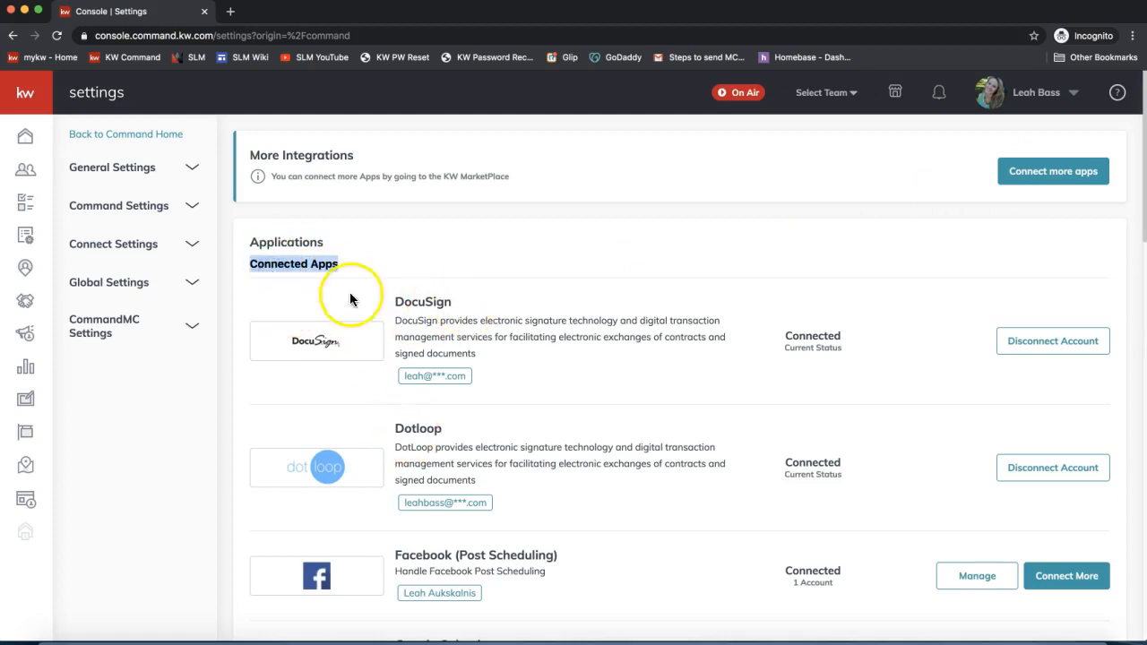
{"action": "scroll", "coordinate": [607, 314], "scroll_direction": "down", "scroll_amount": 2}
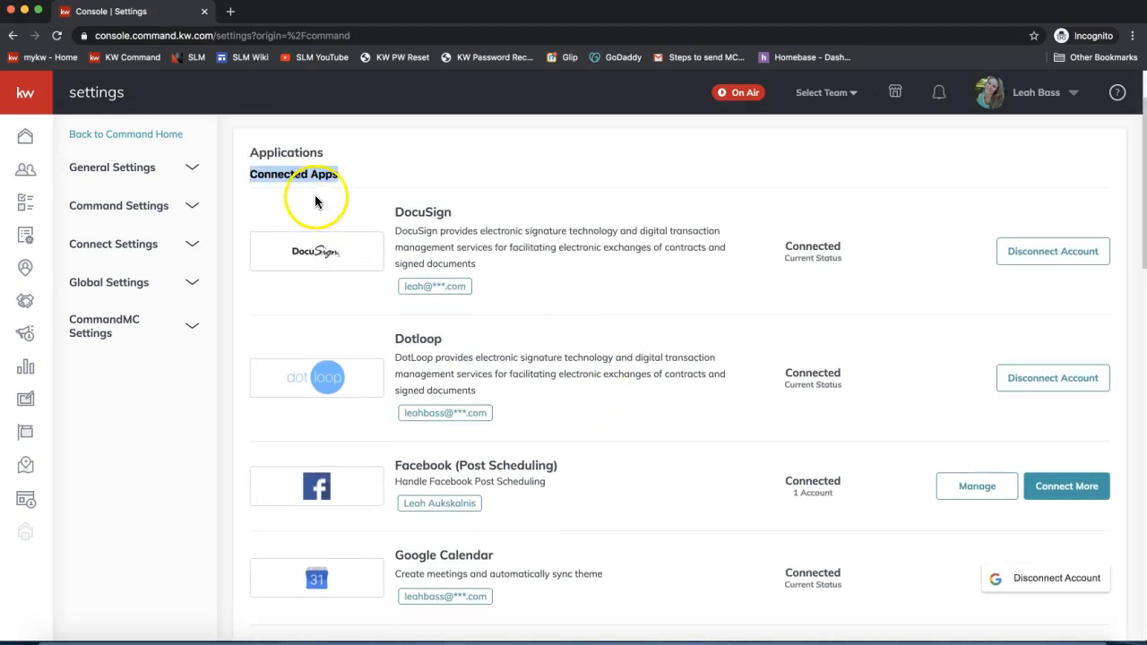
{"action": "scroll", "coordinate": [554, 260], "scroll_direction": "down", "scroll_amount": 10}
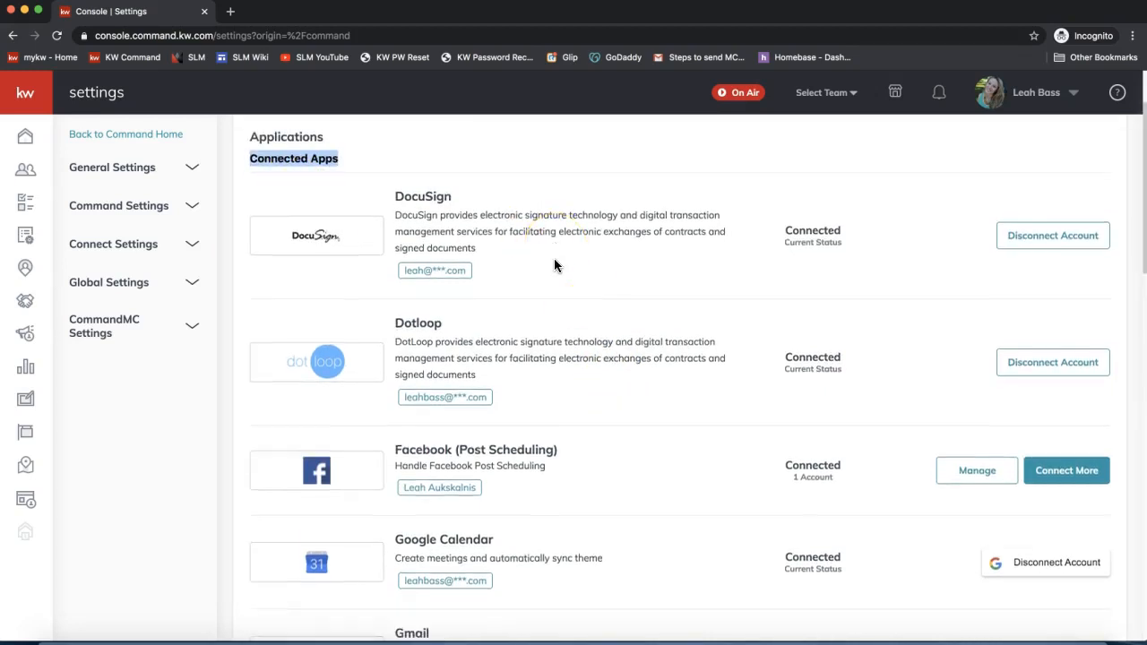
{"action": "scroll", "coordinate": [554, 266], "scroll_direction": "down", "scroll_amount": 2}
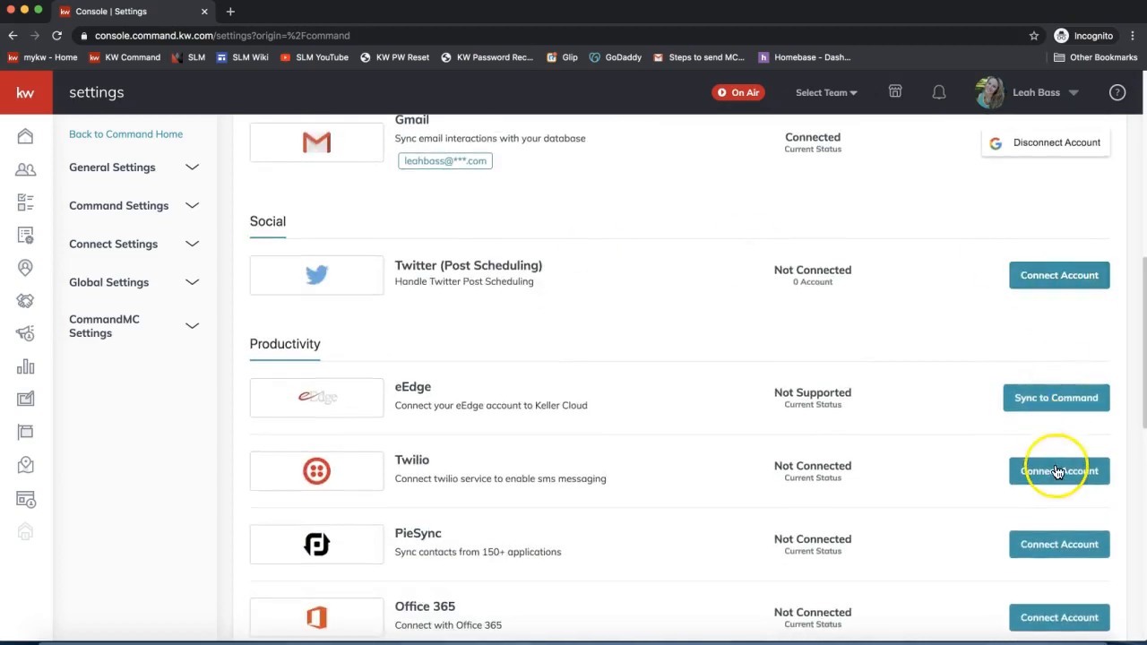
{"action": "scroll", "coordinate": [1058, 475], "scroll_direction": "down", "scroll_amount": 2}
{"action": "left_click", "coordinate": [1054, 525]}
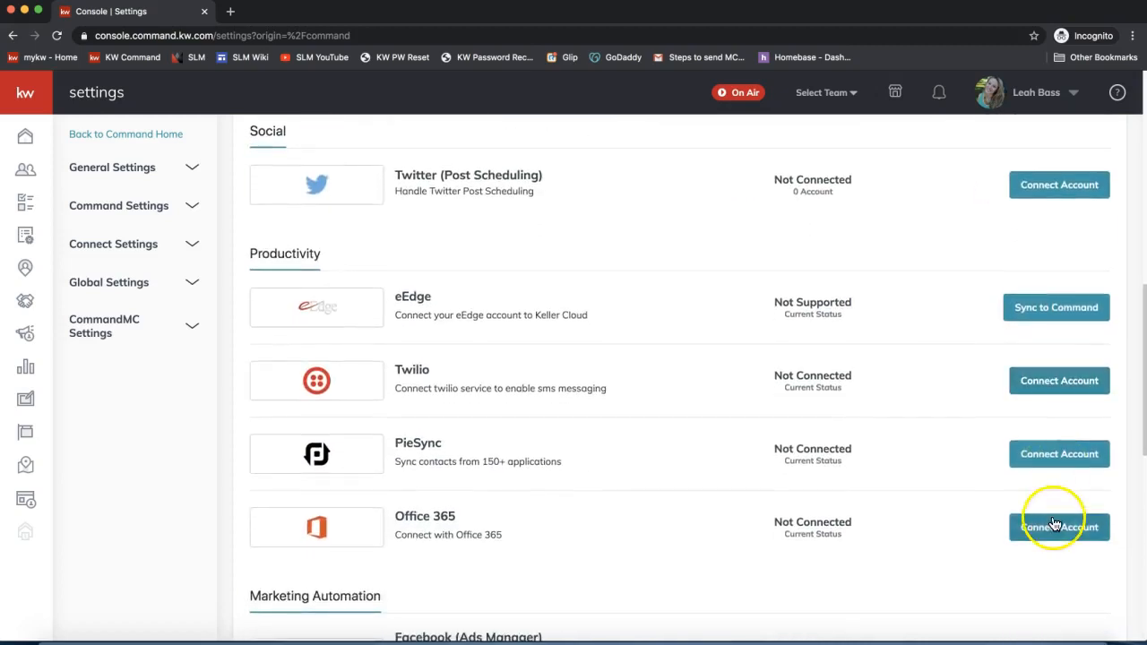
{"action": "scroll", "coordinate": [781, 451], "scroll_direction": "up", "scroll_amount": 12}
{"action": "scroll", "coordinate": [781, 451], "scroll_direction": "up", "scroll_amount": 4}
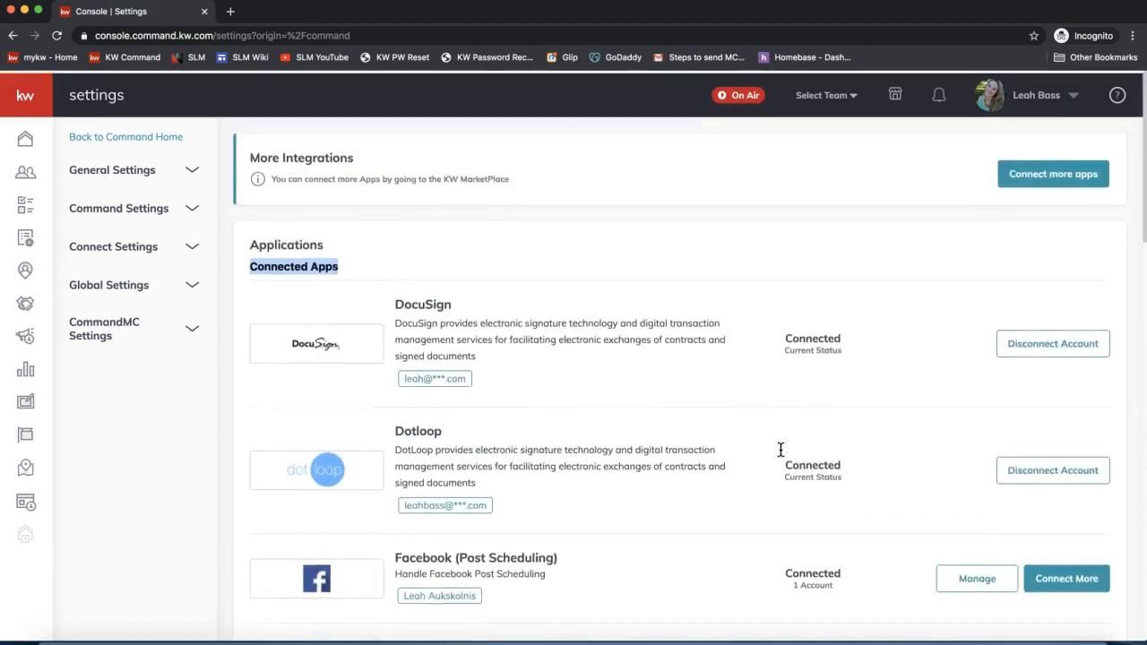
- Highlight DocuSign in the list and confirm its status reads Connected
{"action": "double_click", "coordinate": [428, 302]}
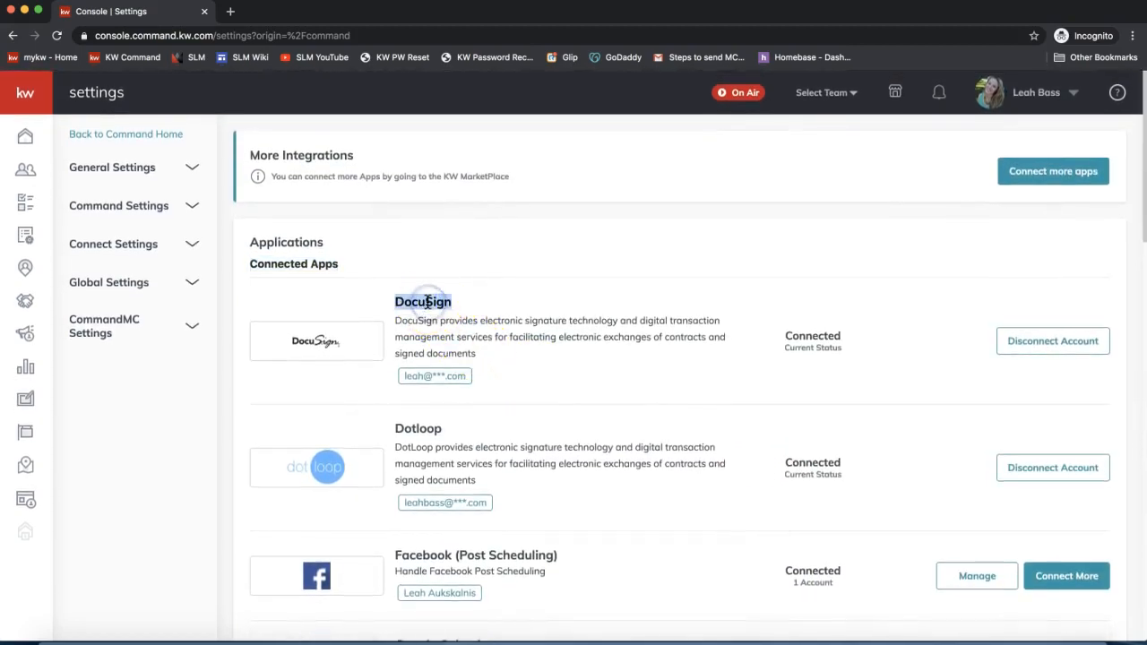
{"action": "key", "text": "XF86AudioLowerVolume"}
{"action": "key", "text": "XF86AudioLowerVolume"}
{"action": "key", "text": "XF86AudioLowerVolume"}
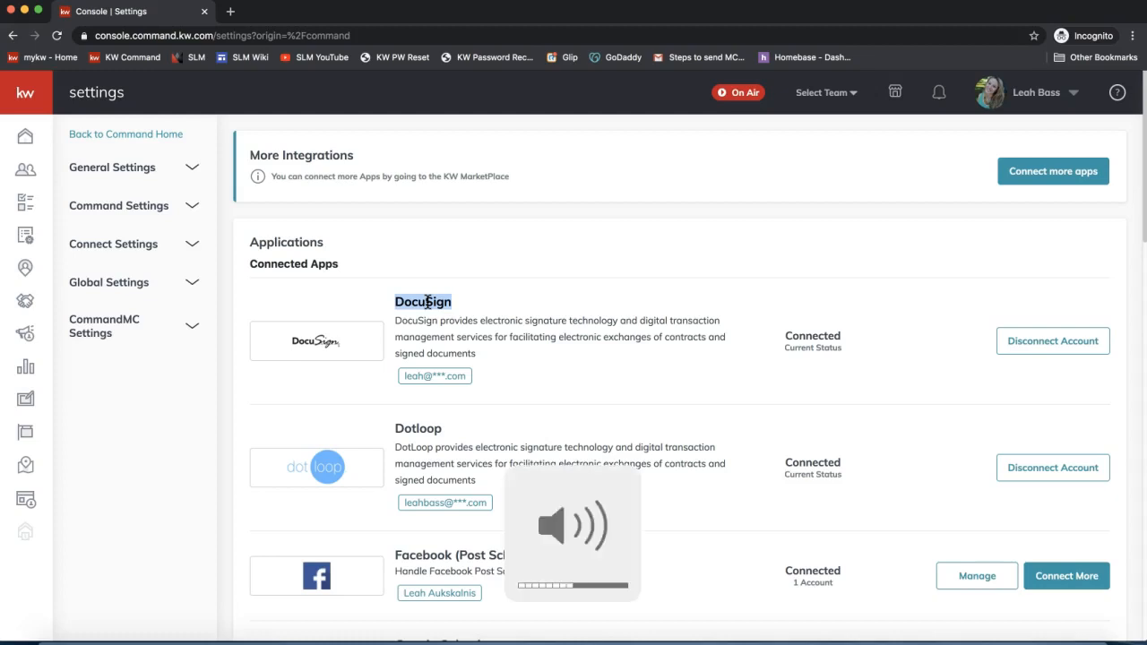
{"action": "left_click", "coordinate": [559, 288]}
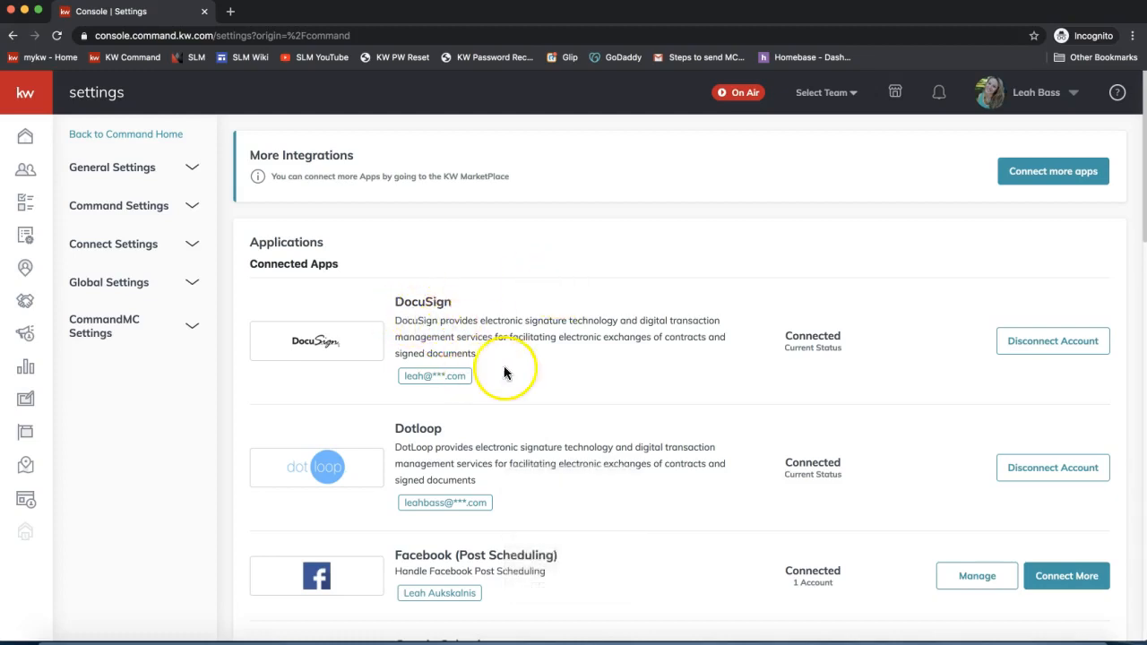
{"action": "left_click", "coordinate": [813, 339]}
{"action": "double_click", "coordinate": [813, 338]}
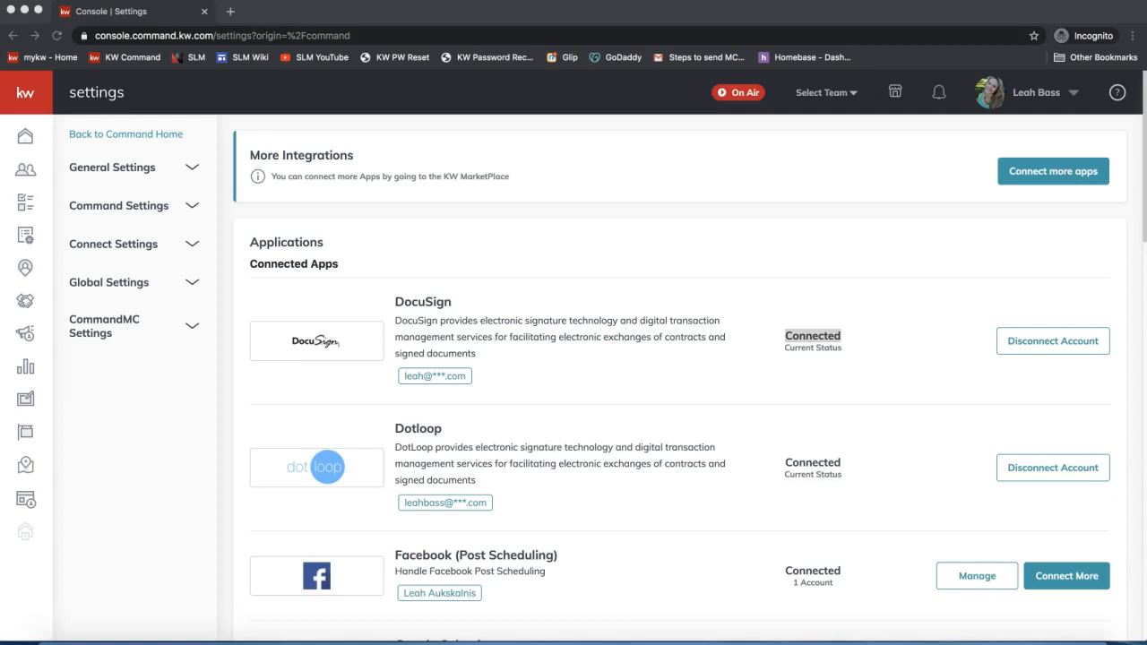
- Send 'Connect DocuSign to Command:' with the pasted video link to everyone in join.me chat
{"action": "left_click", "coordinate": [1035, 642]}
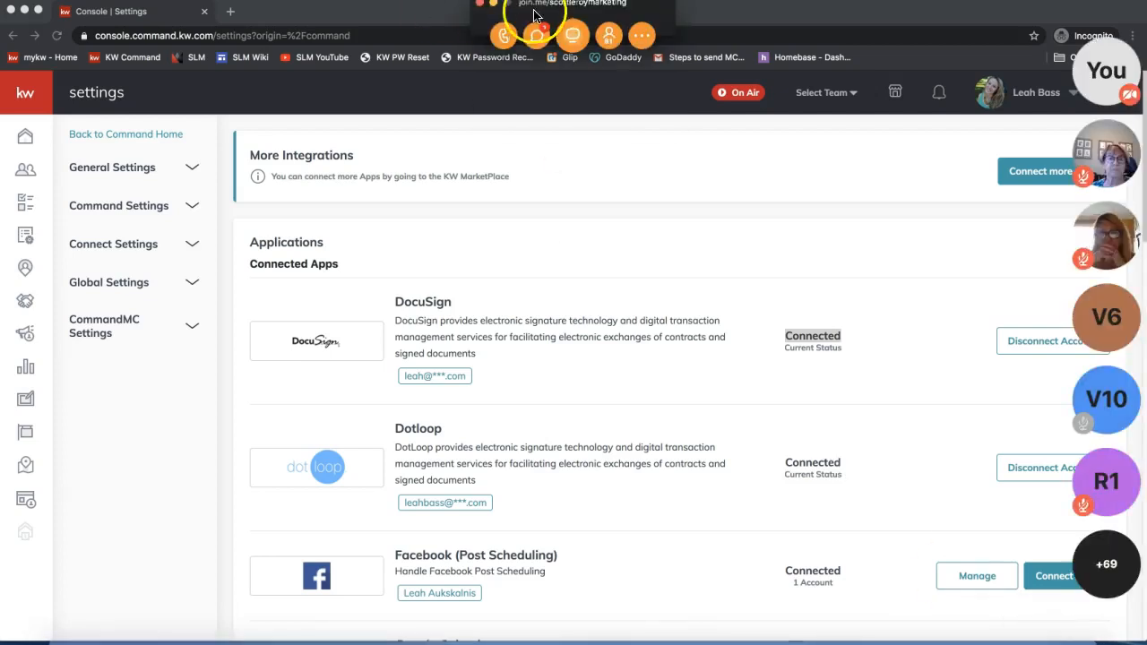
{"action": "left_click", "coordinate": [536, 35]}
{"action": "left_click", "coordinate": [605, 384]}
{"action": "type", "text": "https://www.youtube.com/watch?v=Lxn3nVYmEm0"}
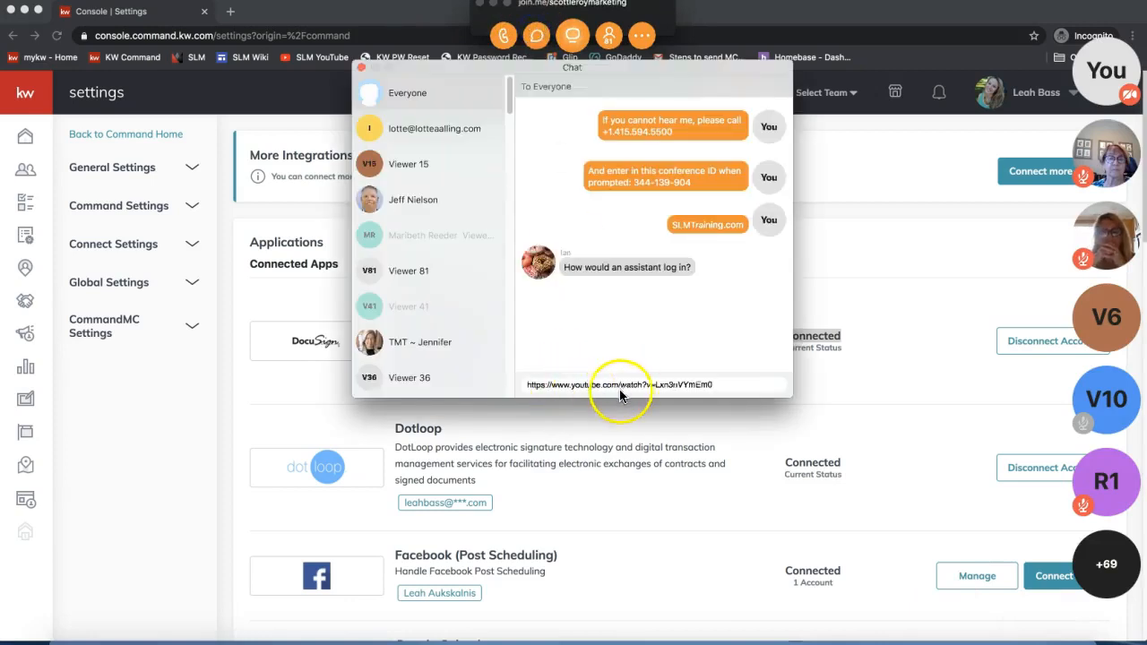
{"action": "type", "text": "Do"}
{"action": "key", "text": "BackSpace"}
{"action": "key", "text": "BackSpace"}
{"action": "type", "text": "Connect DocuSign to Command:"}
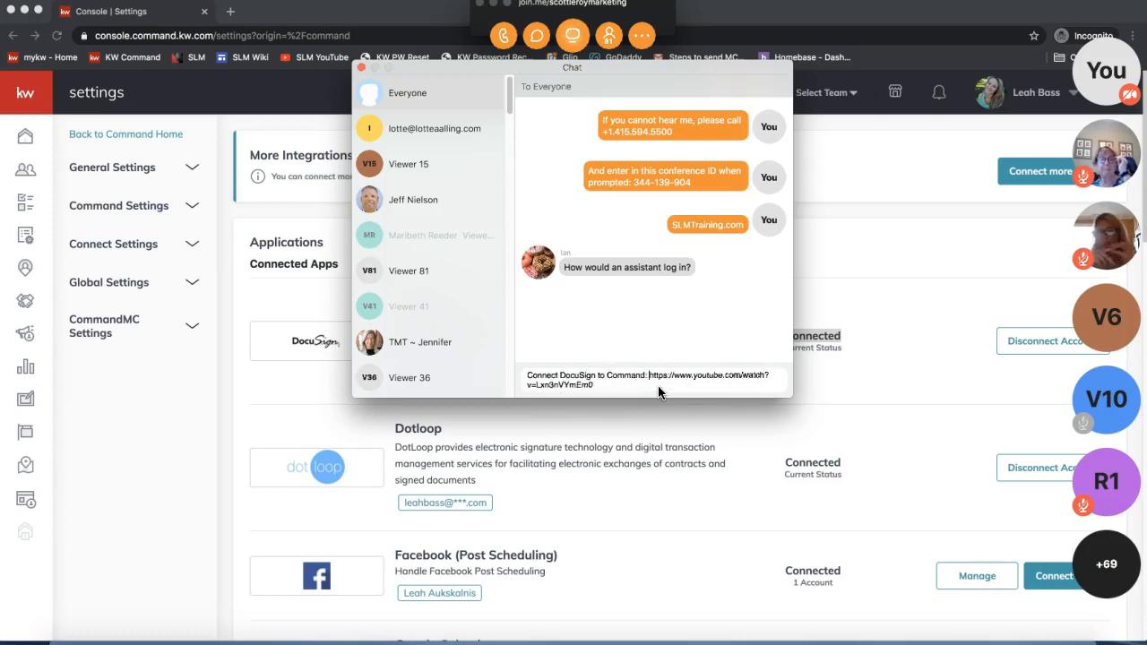
{"action": "key", "text": "Return"}
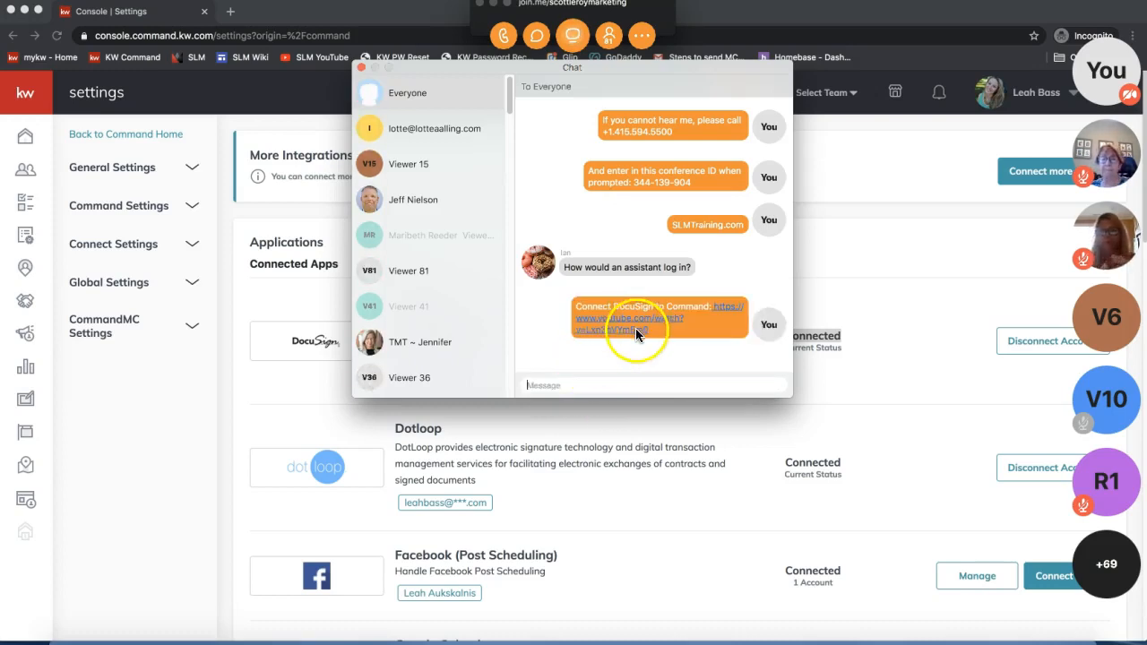
- Close the chat and minimize the join.me meeting window
{"action": "triple_click", "coordinate": [618, 267]}
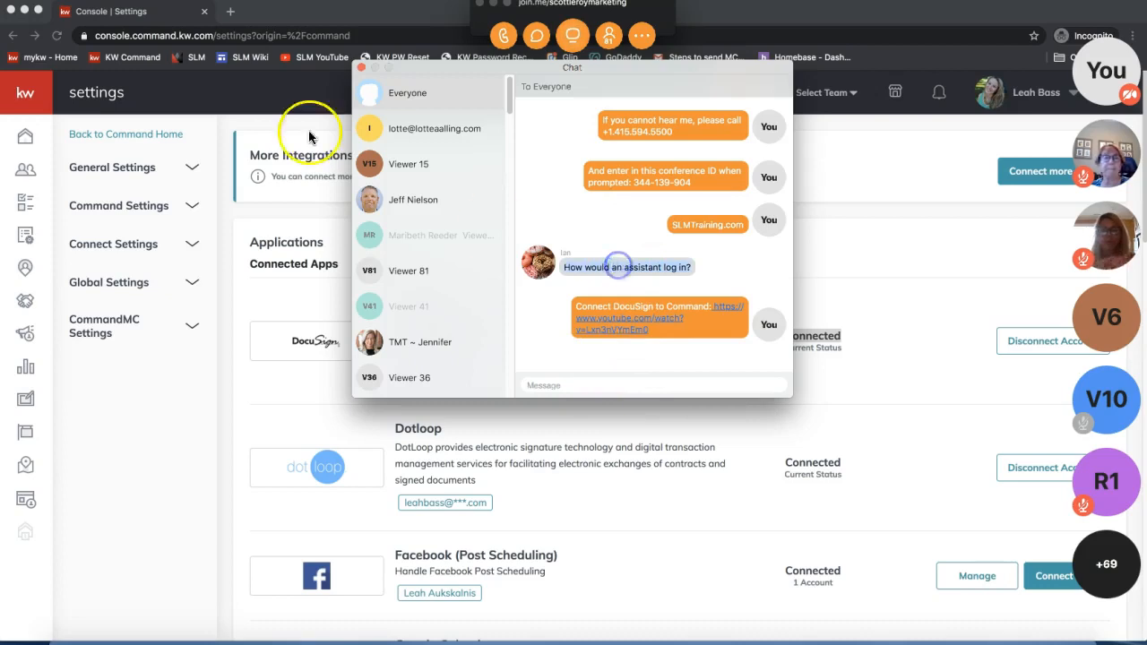
{"action": "left_click", "coordinate": [361, 69]}
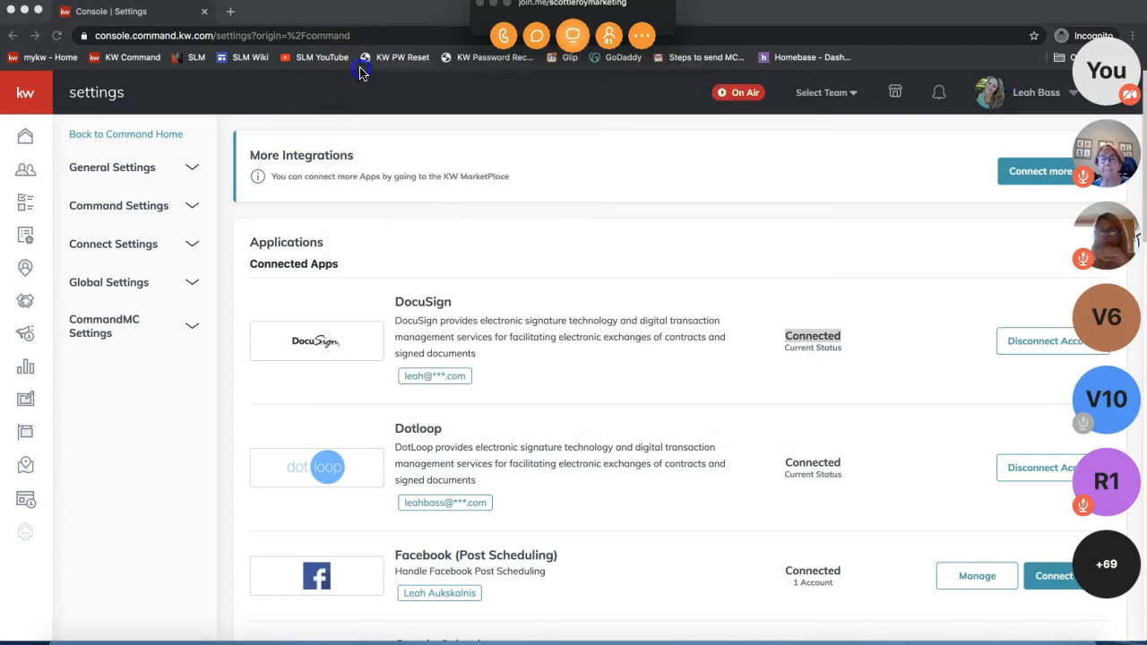
{"action": "left_click", "coordinate": [495, 4]}
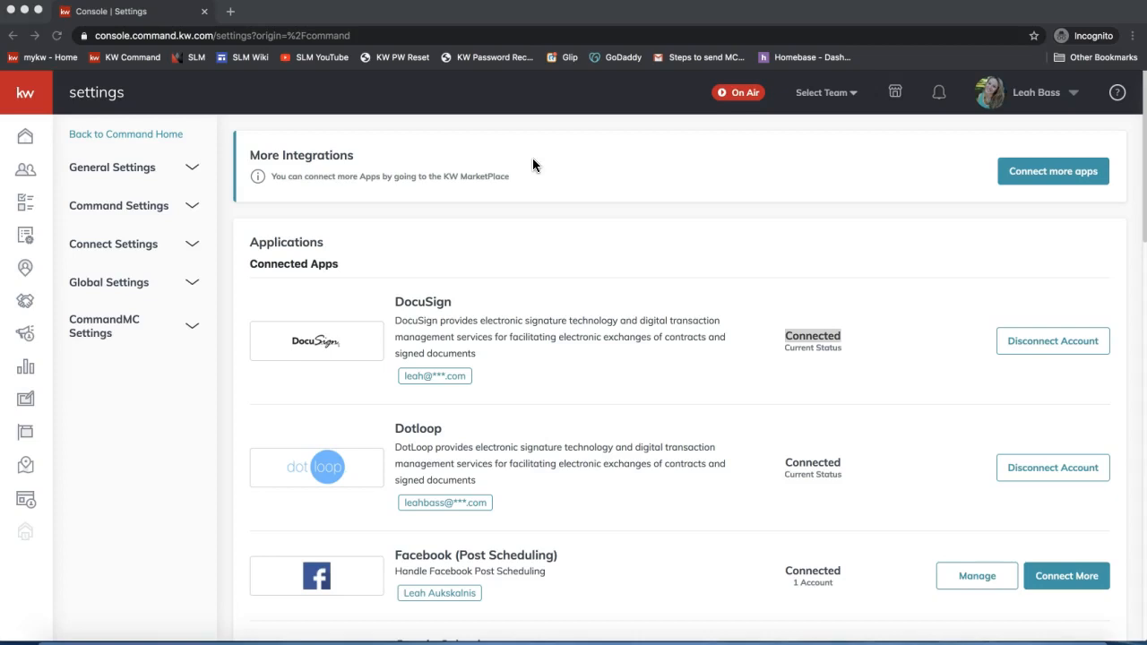
{"action": "double_click", "coordinate": [825, 338]}
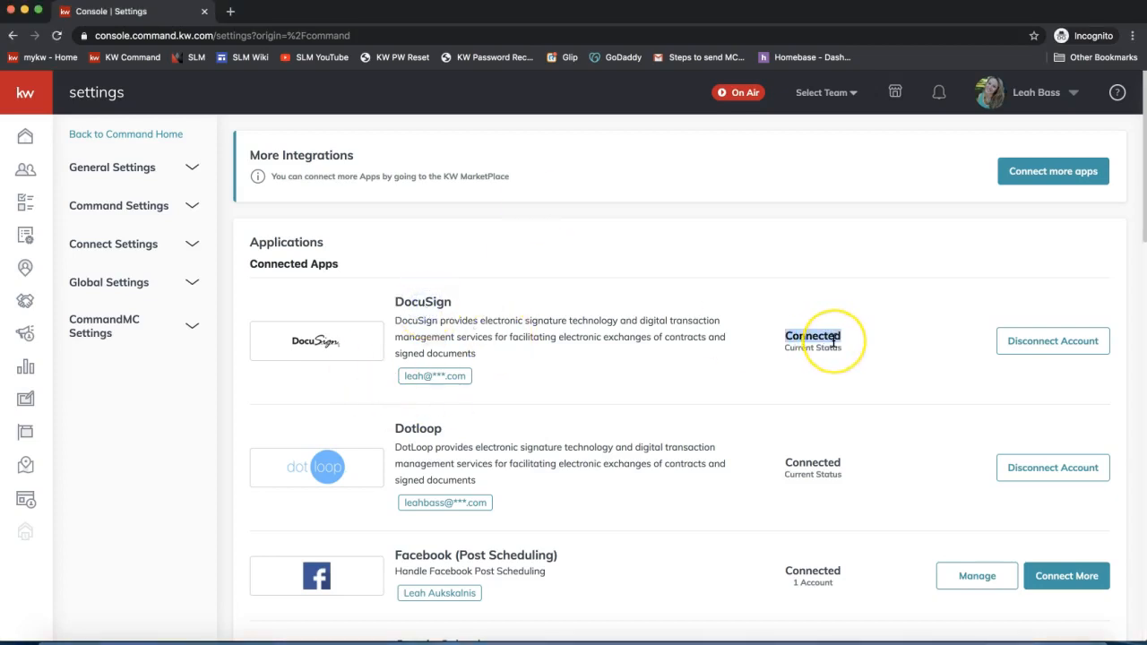
{"action": "double_click", "coordinate": [834, 343]}
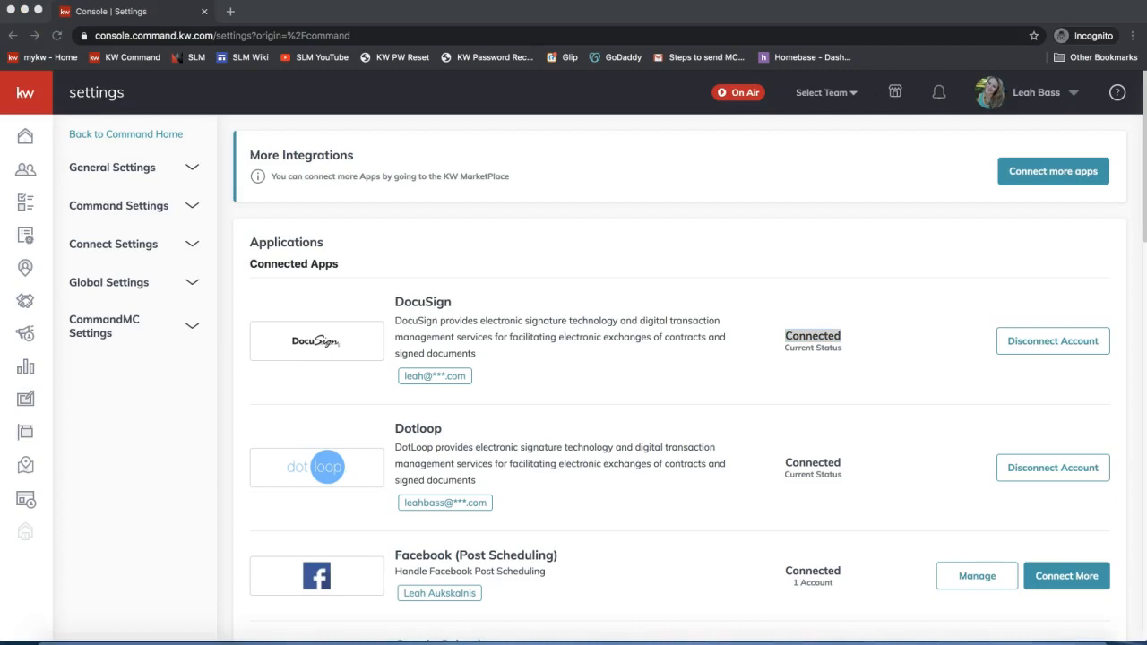
{"action": "left_click", "coordinate": [616, 266]}
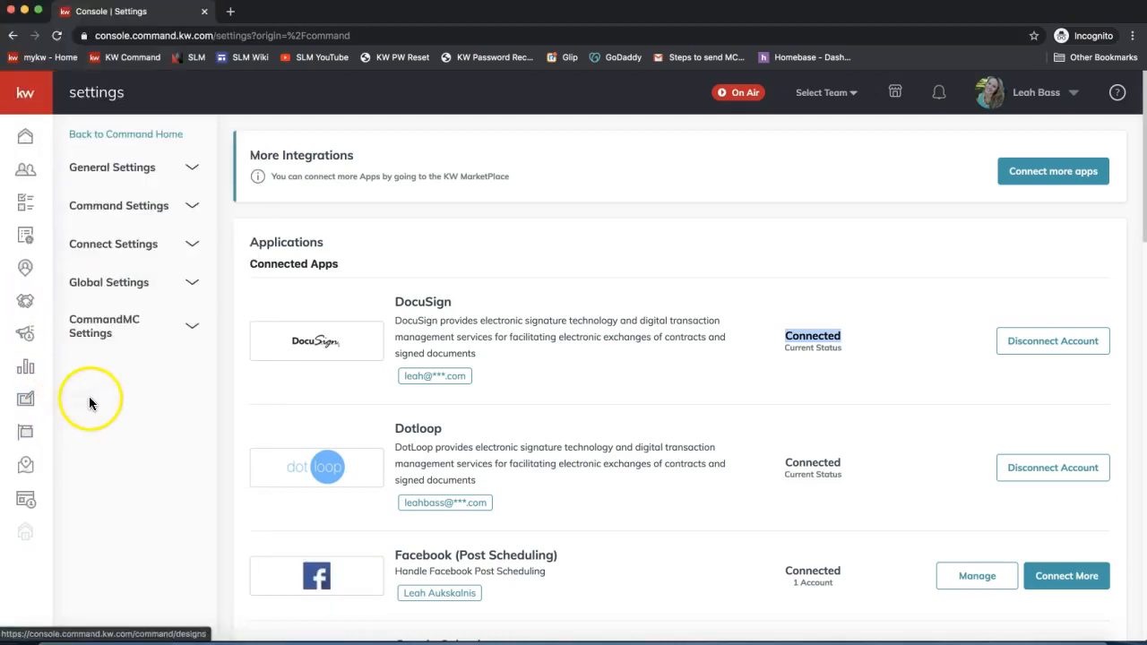
- Collapse the side navigation to icons only and return to the Contacts list
{"action": "left_click", "coordinate": [33, 180]}
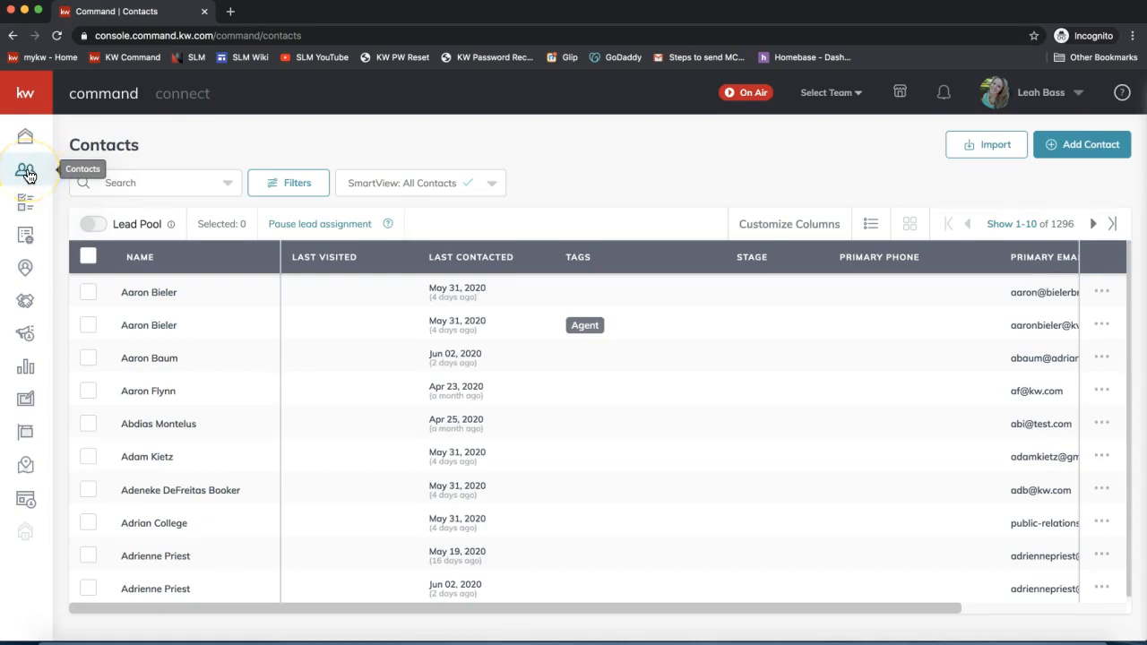
{"action": "left_click", "coordinate": [37, 99]}
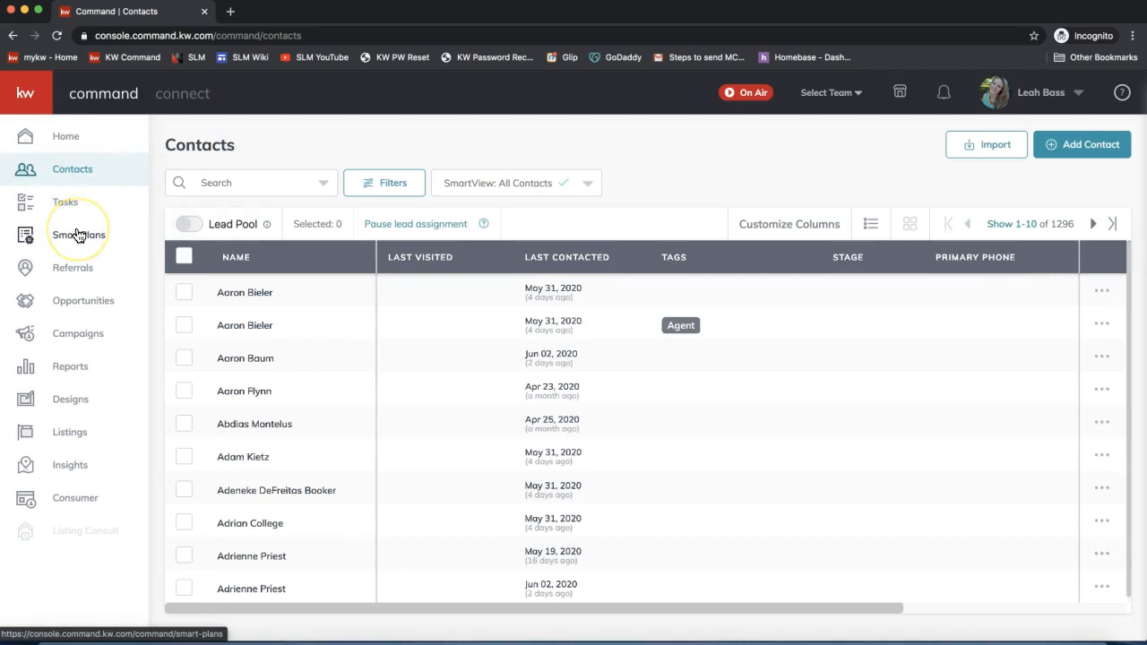
{"action": "left_click", "coordinate": [25, 97]}
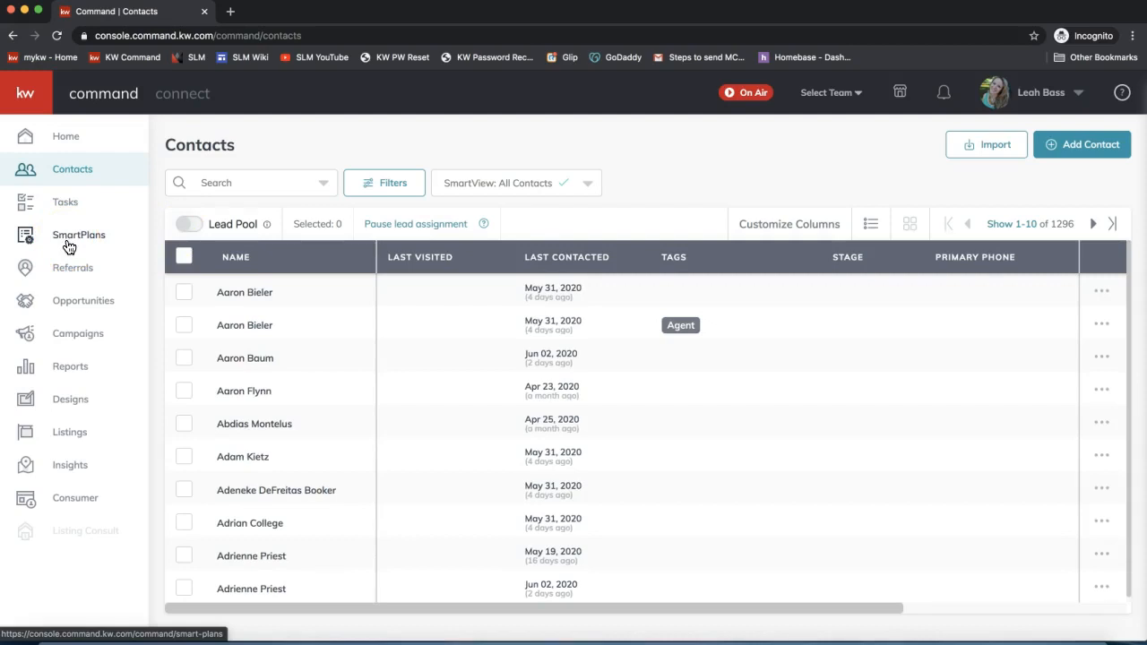
{"action": "left_click", "coordinate": [72, 269]}
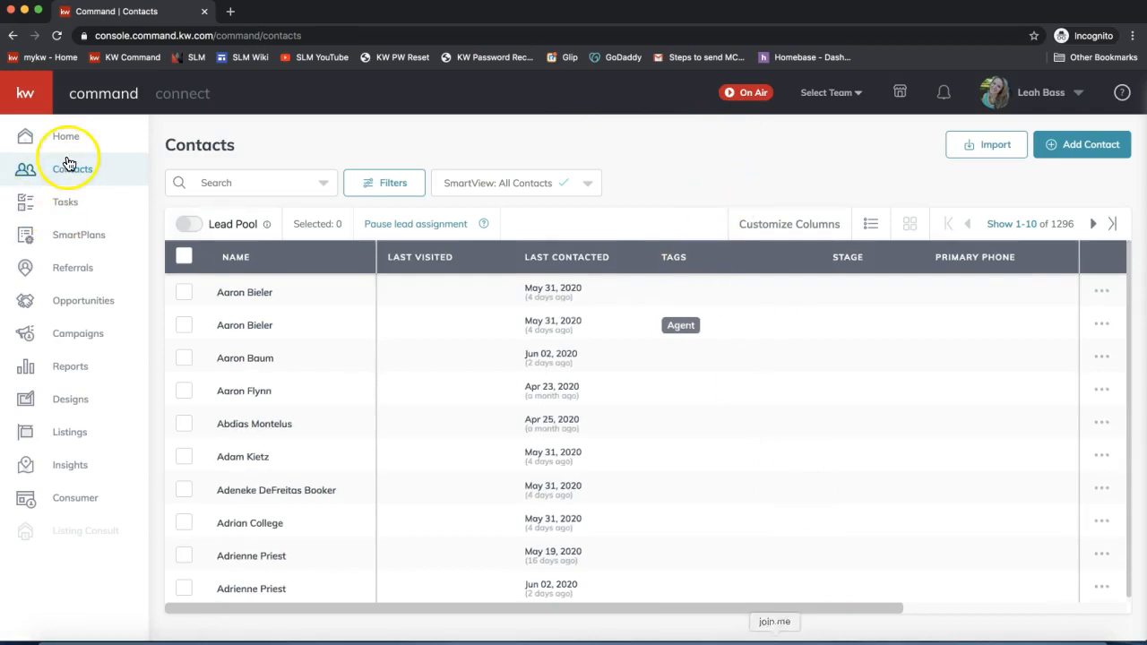
{"action": "left_click", "coordinate": [25, 93]}
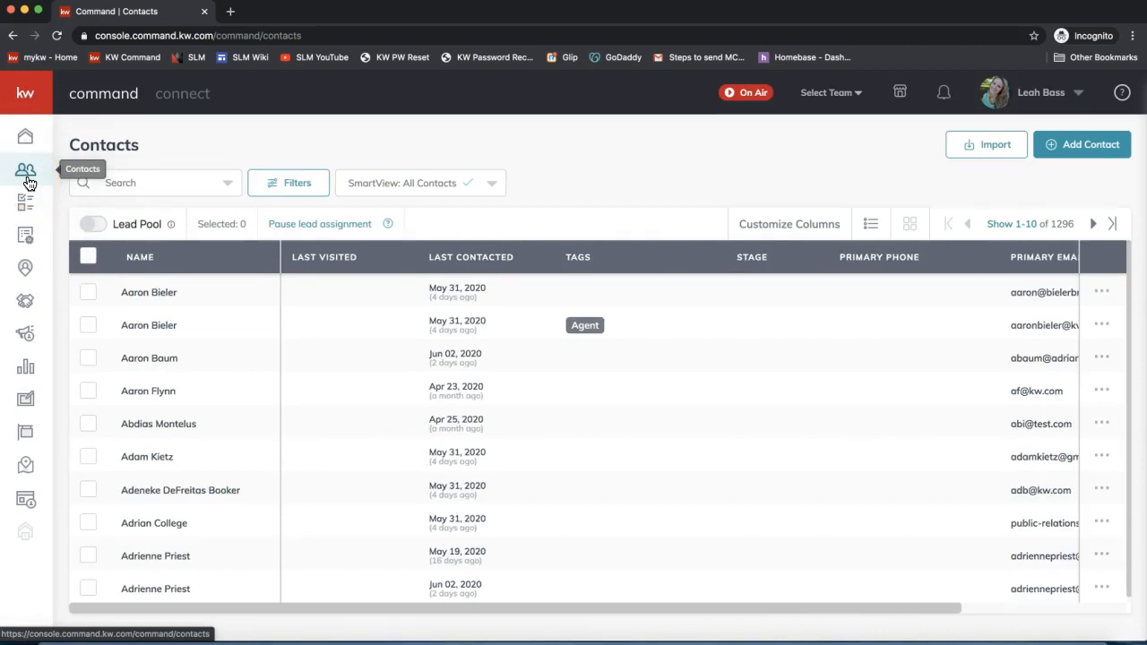
{"action": "left_click", "coordinate": [27, 180]}
- Bring up the Add to Contacts form with the Add Contact button
{"action": "left_click", "coordinate": [1096, 154]}
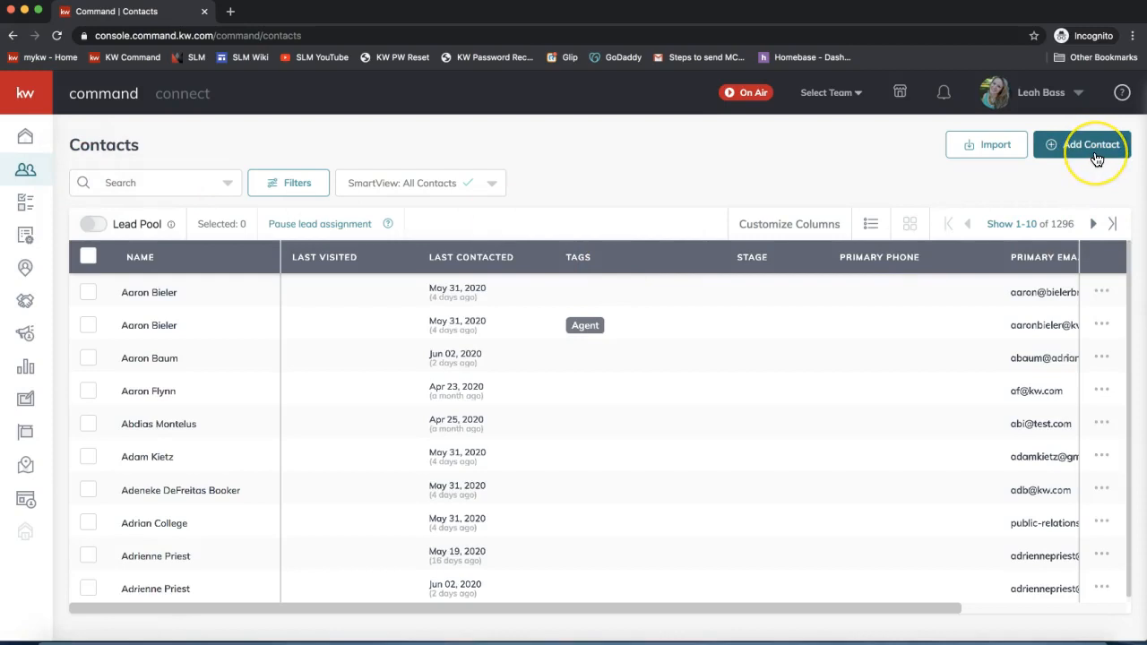
{"action": "left_click", "coordinate": [1080, 156]}
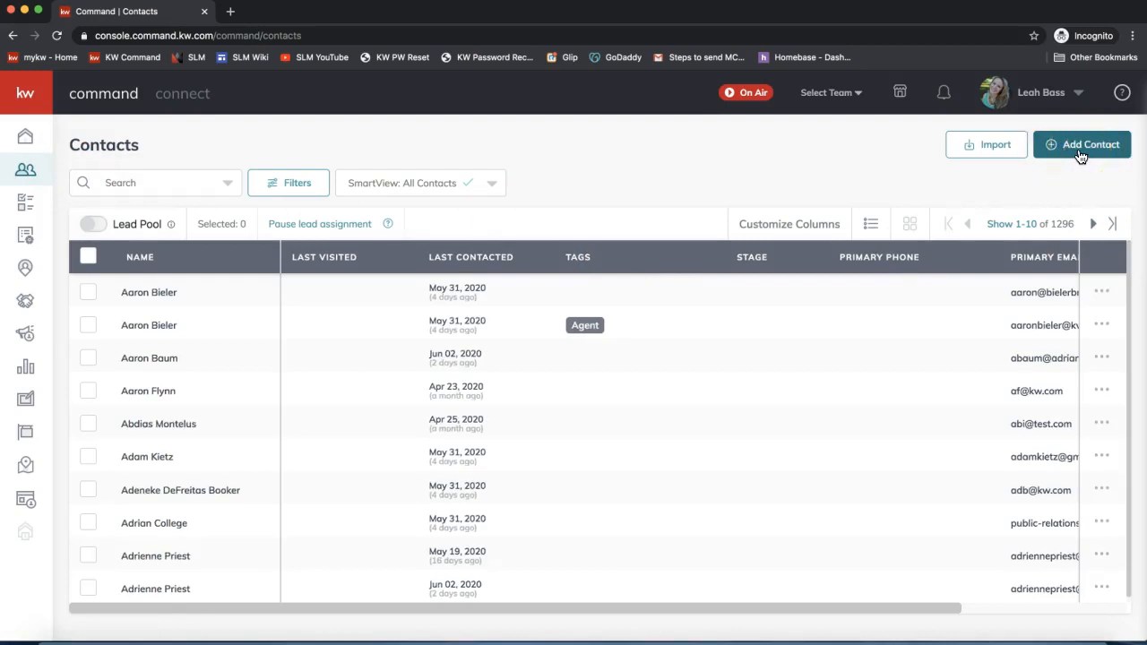
{"action": "left_click", "coordinate": [1093, 148]}
{"action": "left_click", "coordinate": [1095, 148]}
- Enter the seller contact's full name in the Add to Contacts form
{"action": "left_click", "coordinate": [1083, 150]}
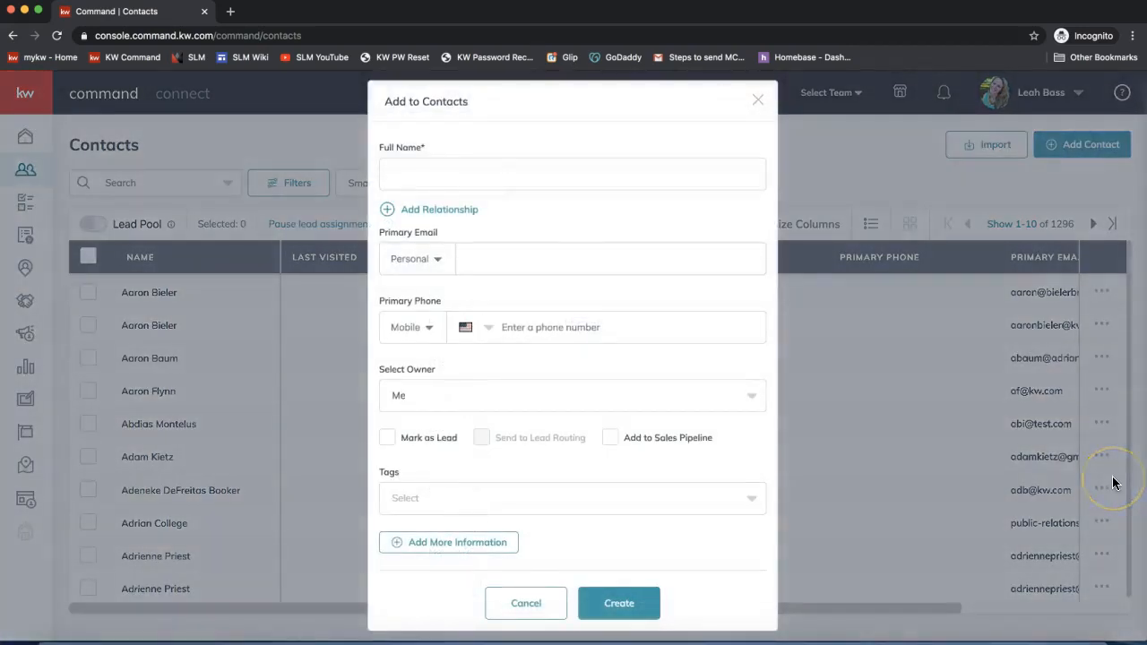
{"action": "left_click", "coordinate": [559, 280]}
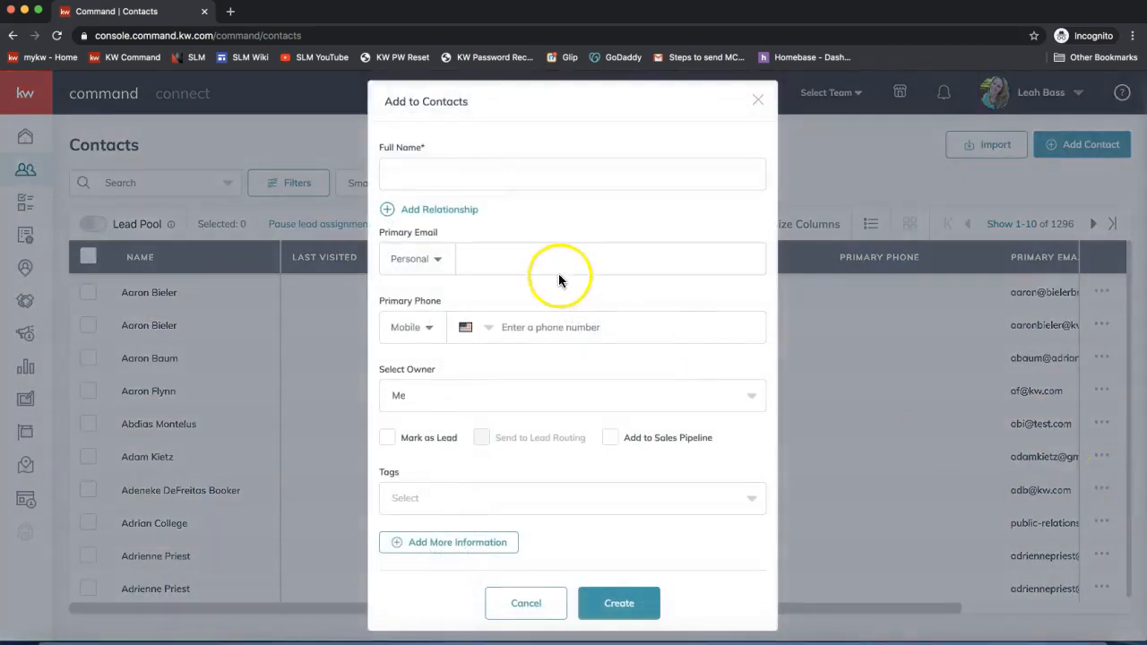
{"action": "left_click", "coordinate": [444, 166]}
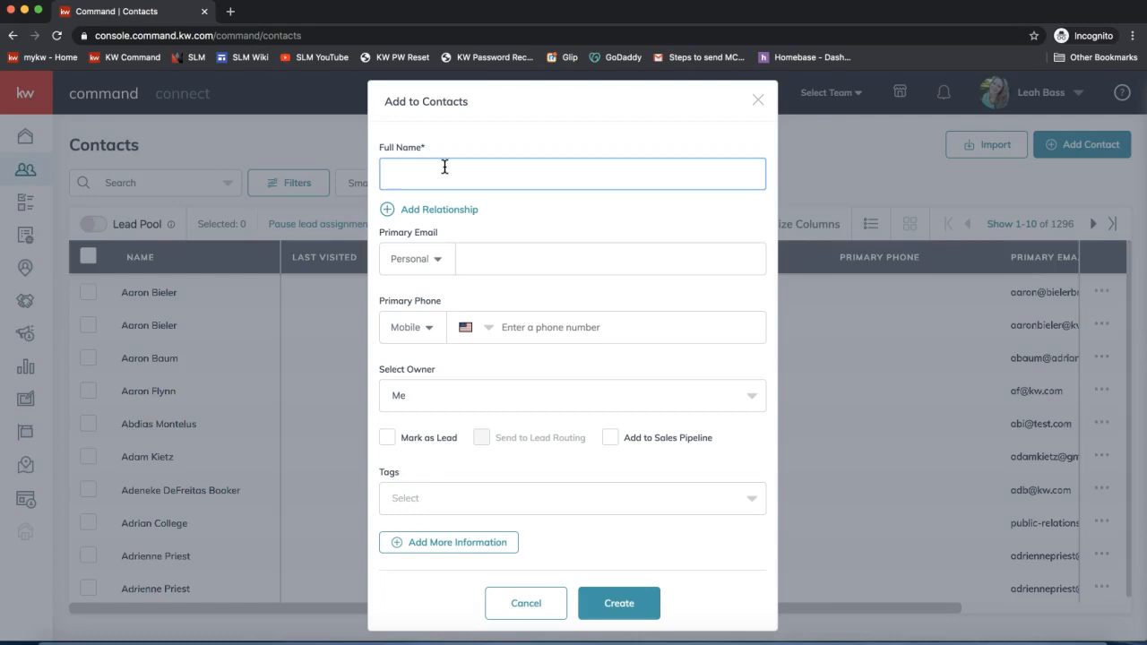
{"action": "type", "text": "Cosmo OddParent"}
{"action": "left_click", "coordinate": [506, 274]}
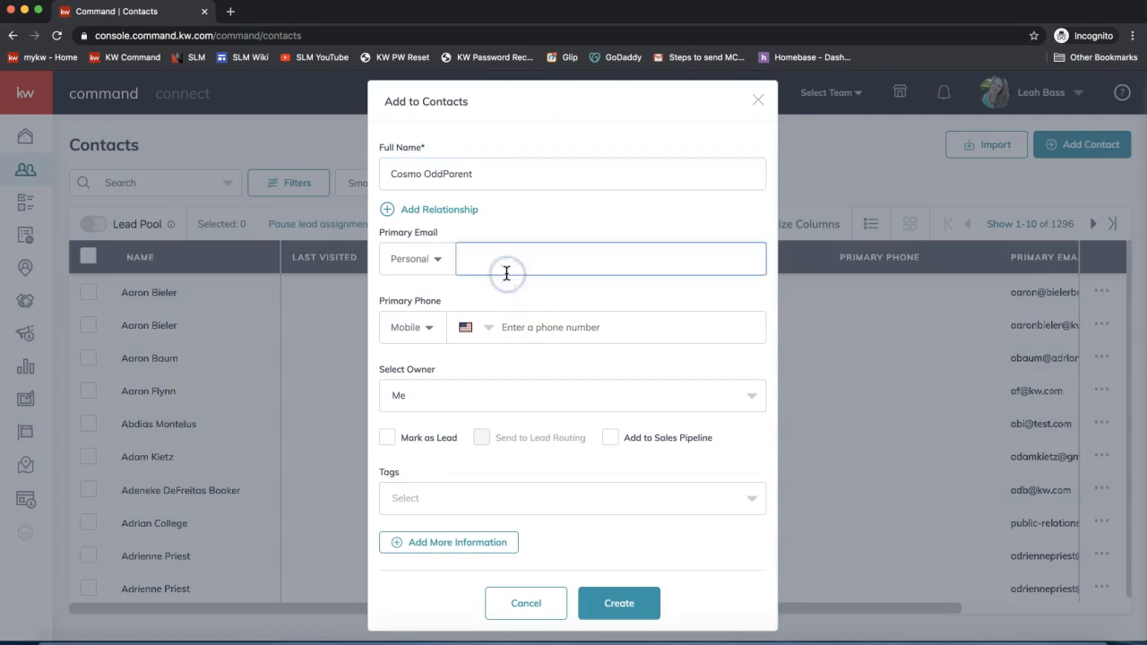
{"action": "left_click", "coordinate": [408, 170]}
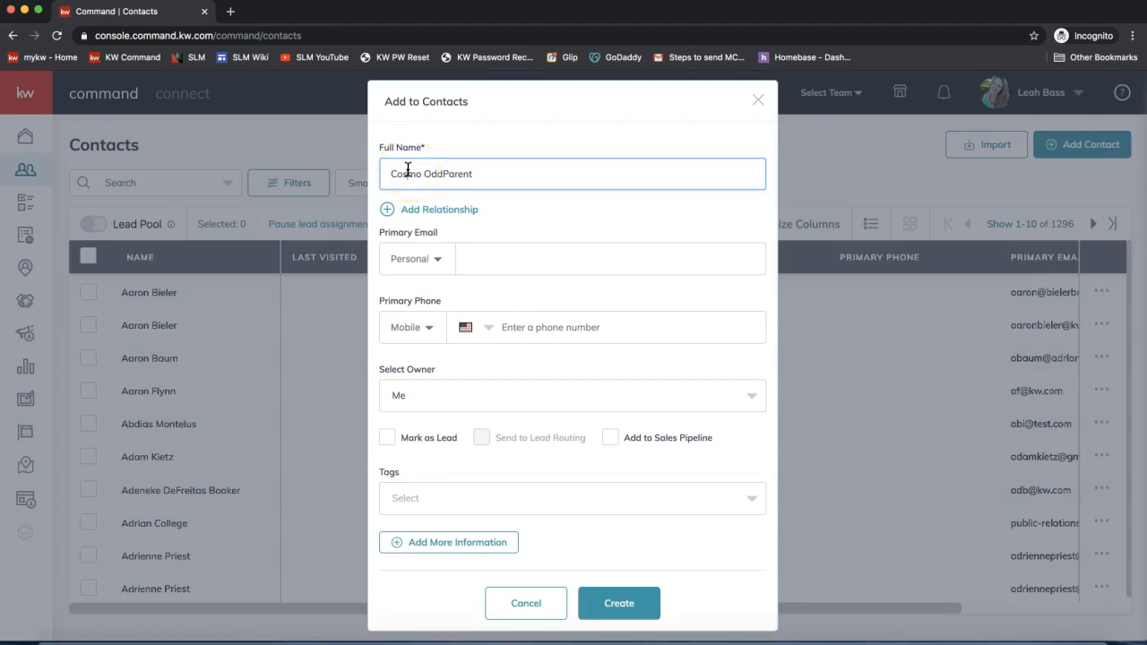
{"action": "left_click", "coordinate": [503, 271]}
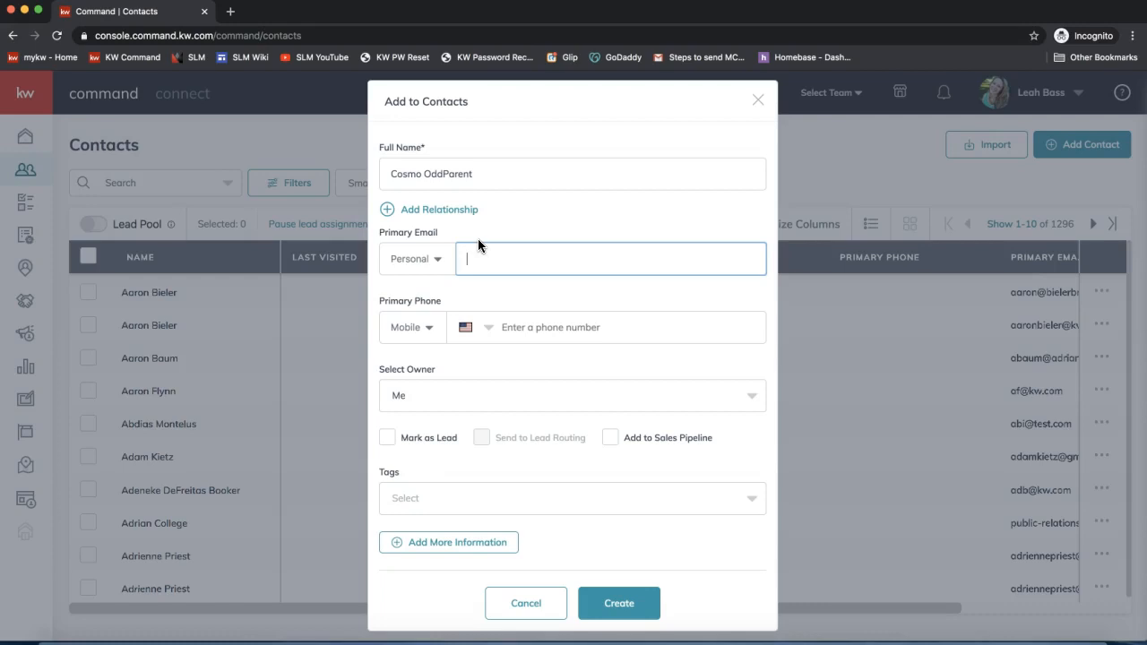
- Fill in the contact's personal e-mail address and create the contact
{"action": "left_click", "coordinate": [437, 176]}
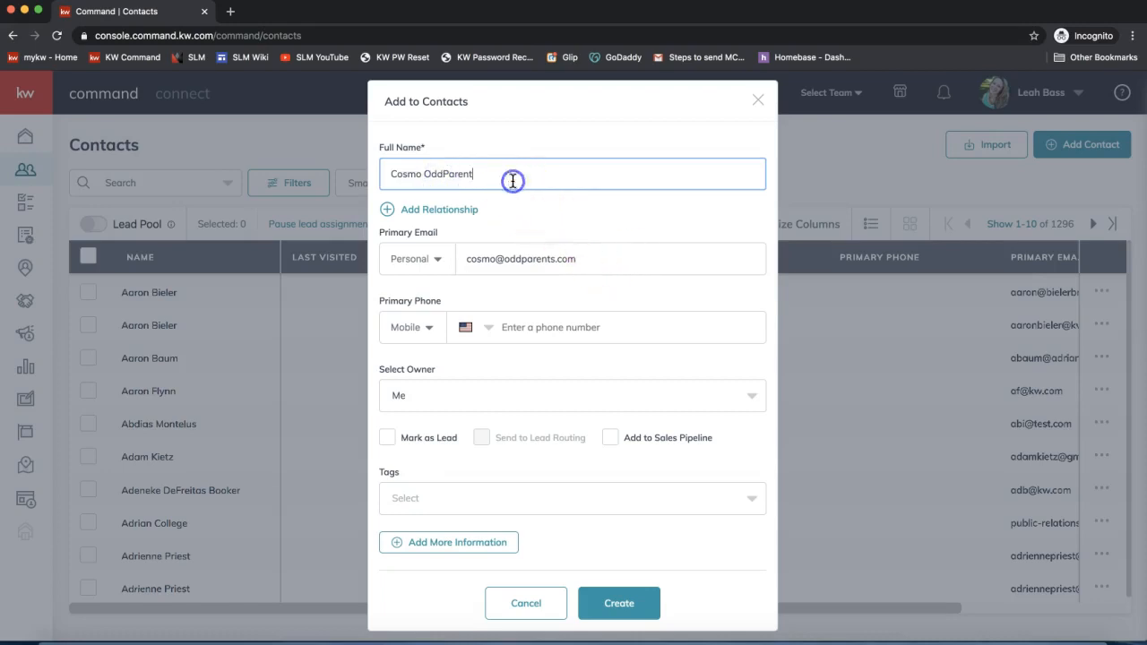
{"action": "left_click", "coordinate": [599, 259]}
{"action": "left_click", "coordinate": [620, 604]}
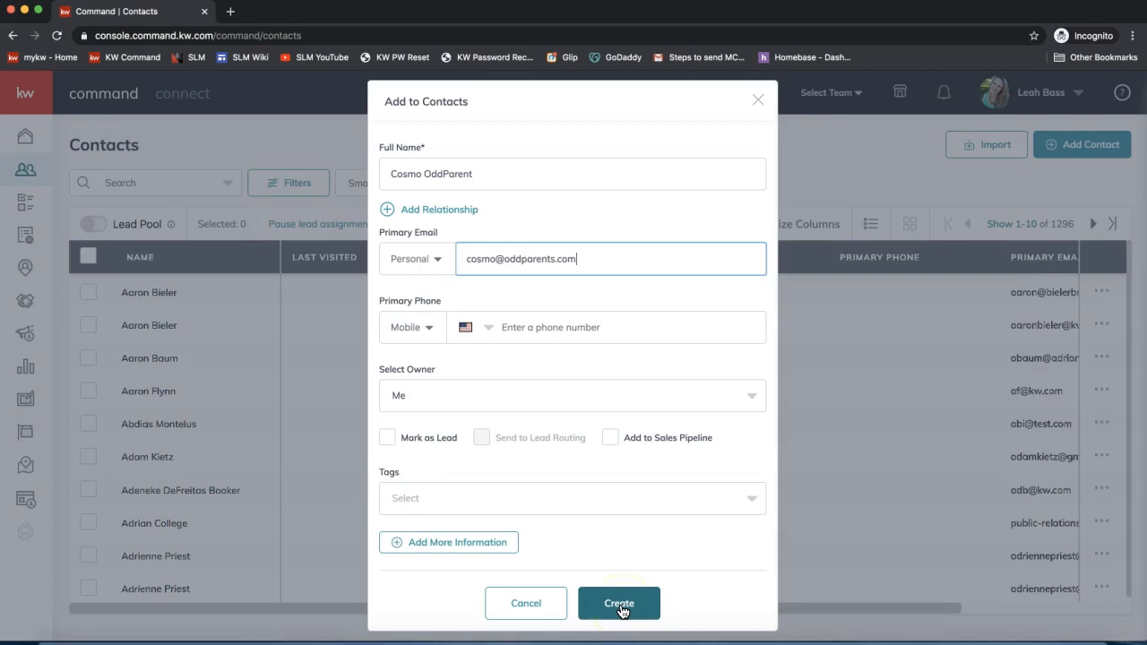
{"action": "left_click", "coordinate": [622, 610]}
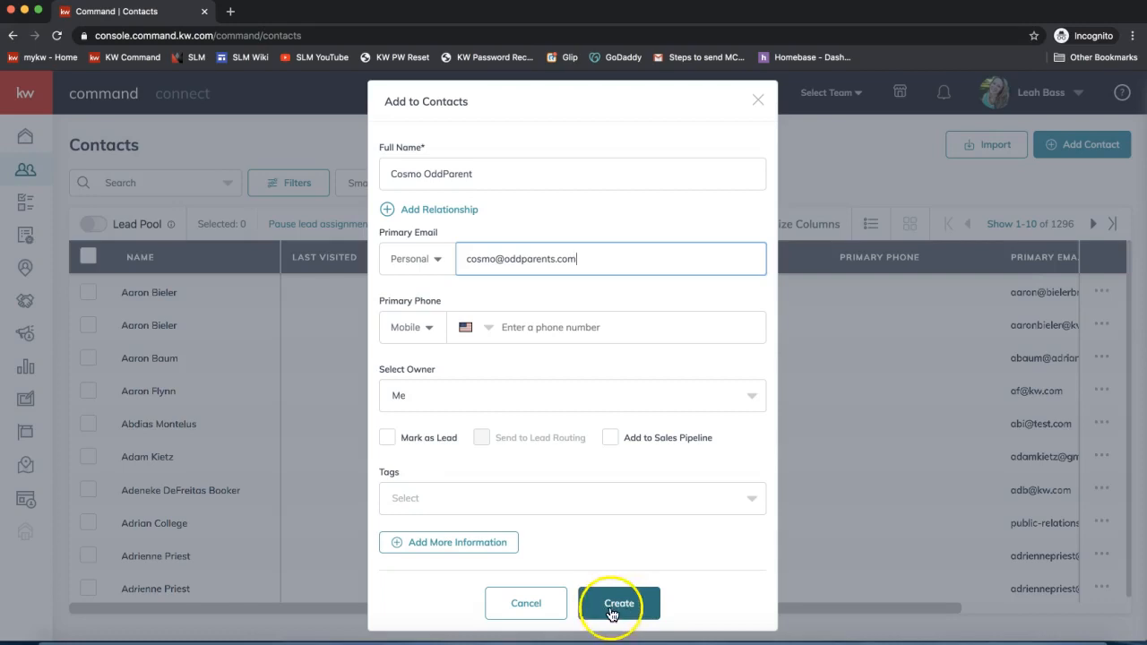
{"action": "left_click", "coordinate": [630, 615]}
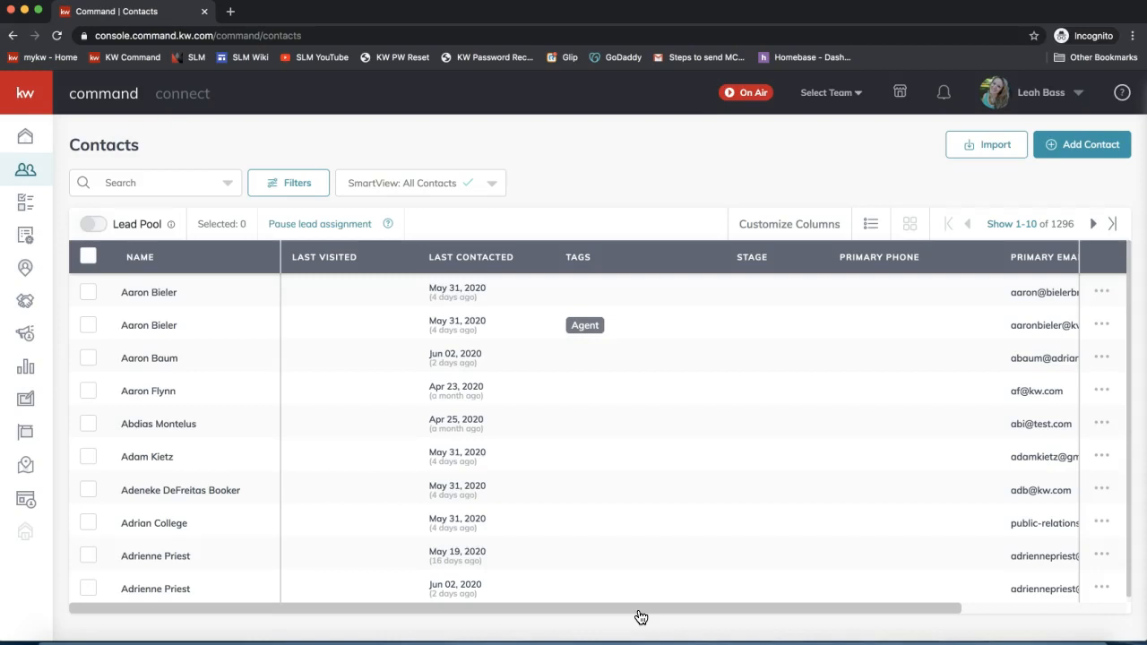
- Search the Contacts list for the new seller's first name and open the matching record
{"action": "left_click", "coordinate": [141, 303]}
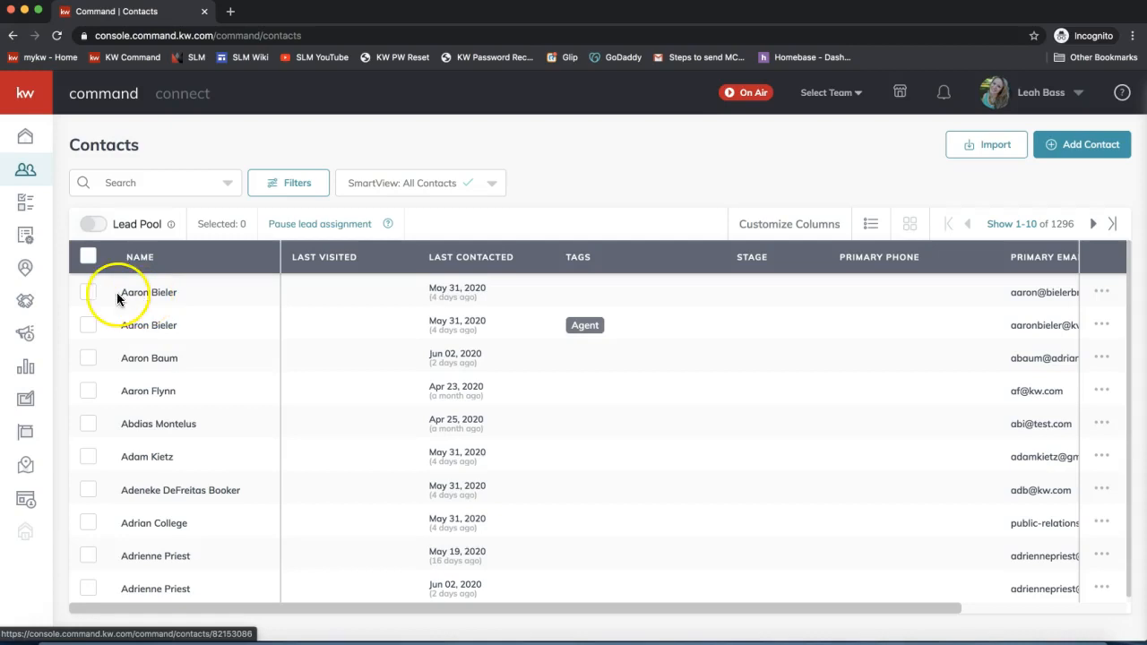
{"action": "left_click", "coordinate": [141, 183]}
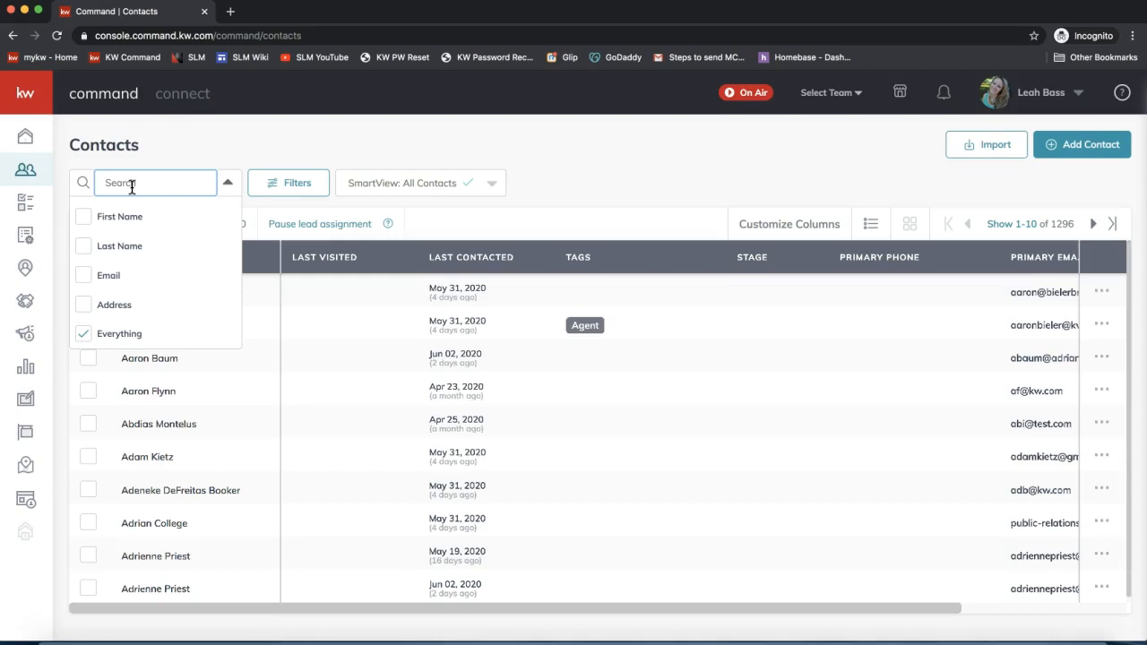
{"action": "left_click", "coordinate": [129, 185]}
{"action": "type", "text": "cosmo"}
{"action": "left_click", "coordinate": [232, 144]}
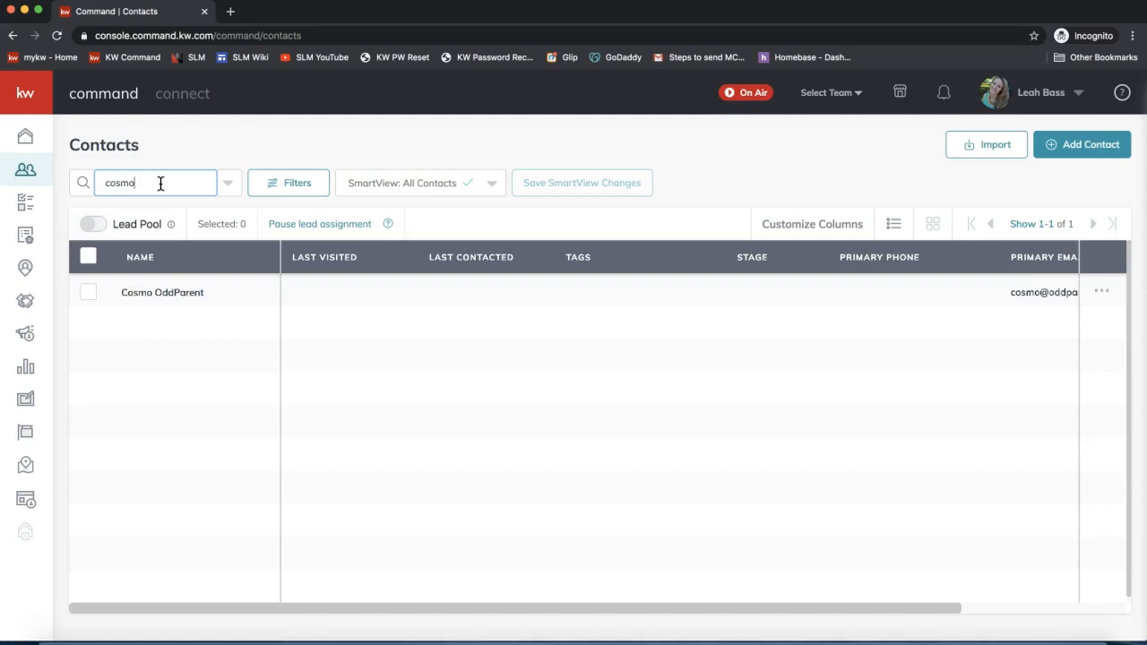
{"action": "left_click", "coordinate": [171, 293]}
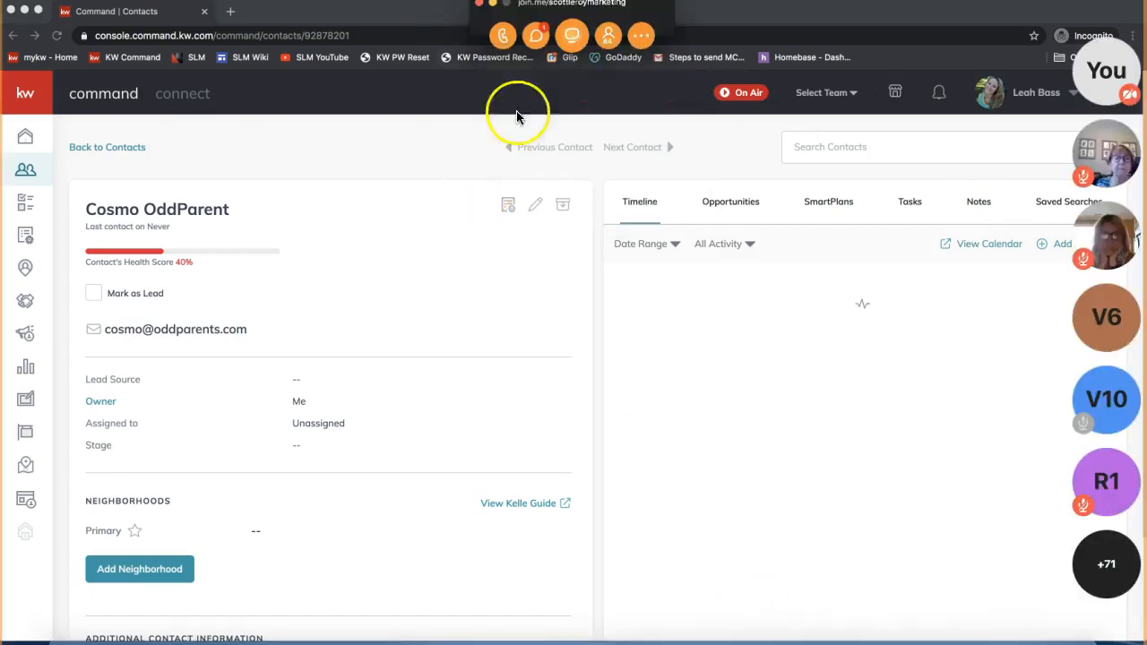
- Send the 'Steps to Do a Transaction in Command' Google Docs link to everyone, then open it
{"action": "left_click", "coordinate": [536, 35]}
{"action": "left_click", "coordinate": [568, 383]}
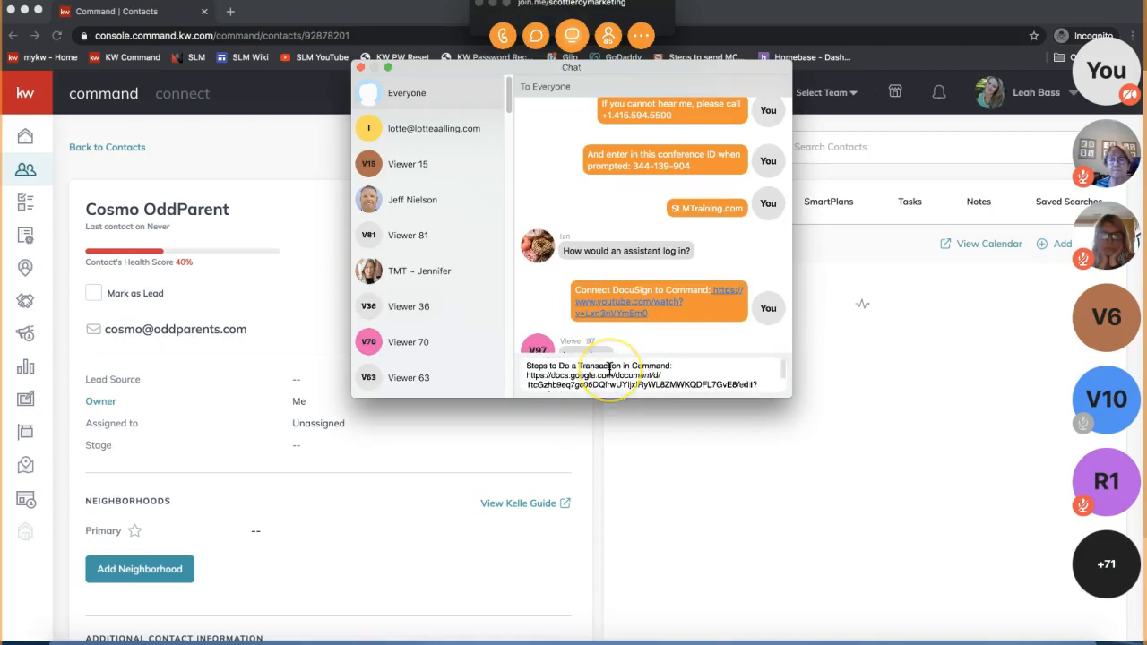
{"action": "key", "text": "Return"}
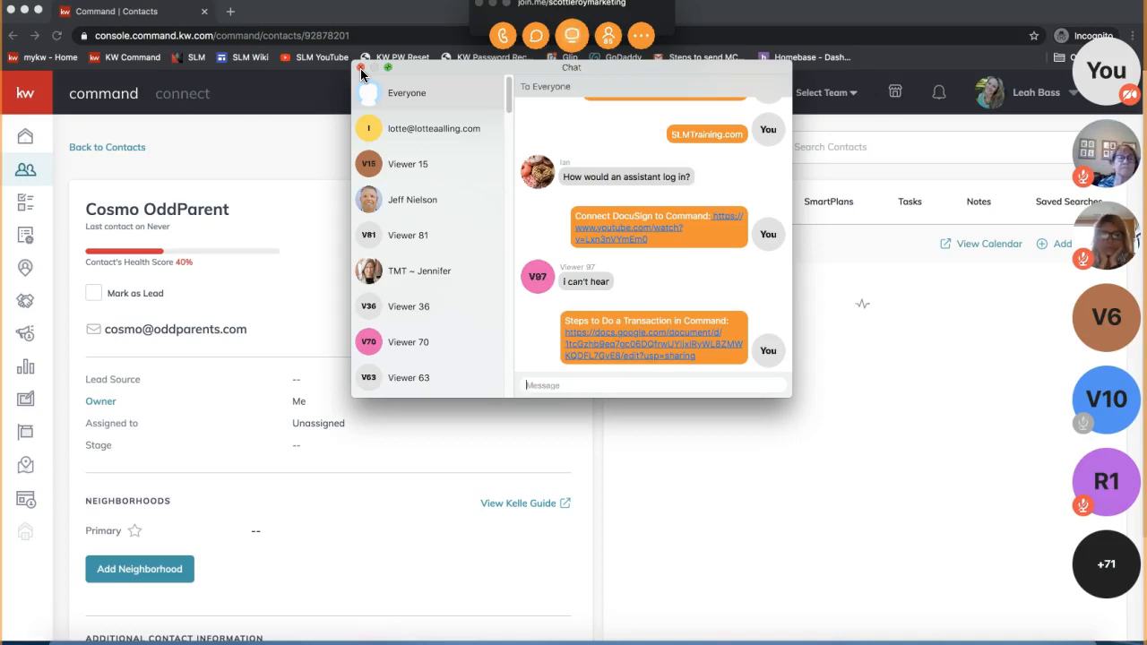
{"action": "left_click", "coordinate": [587, 350]}
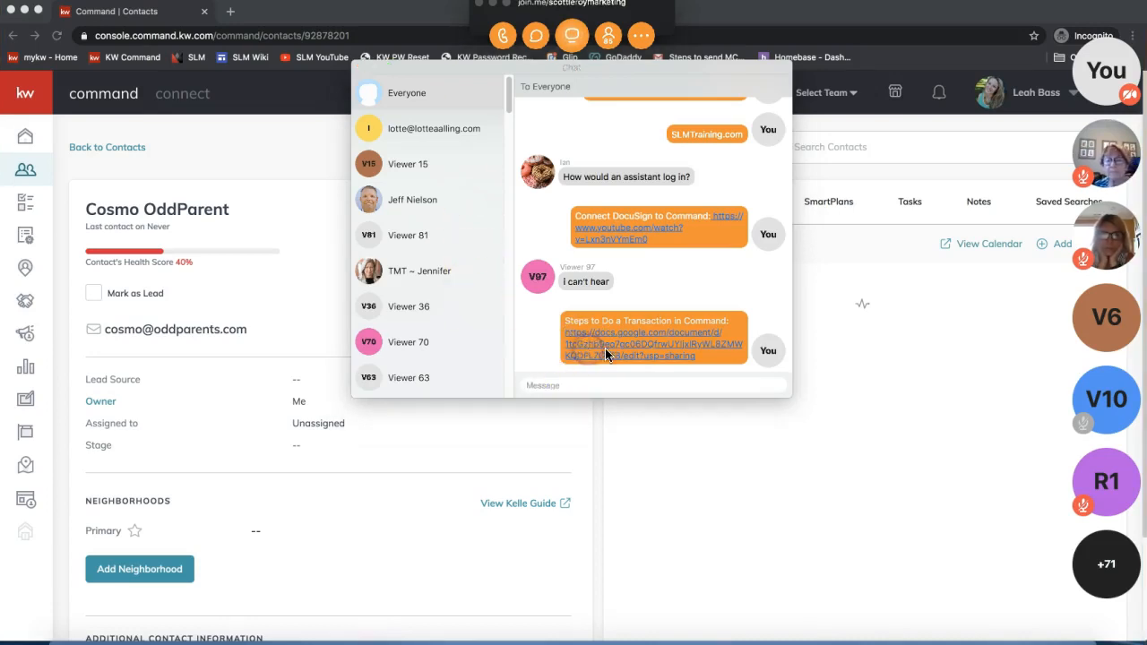
{"action": "left_click", "coordinate": [359, 69]}
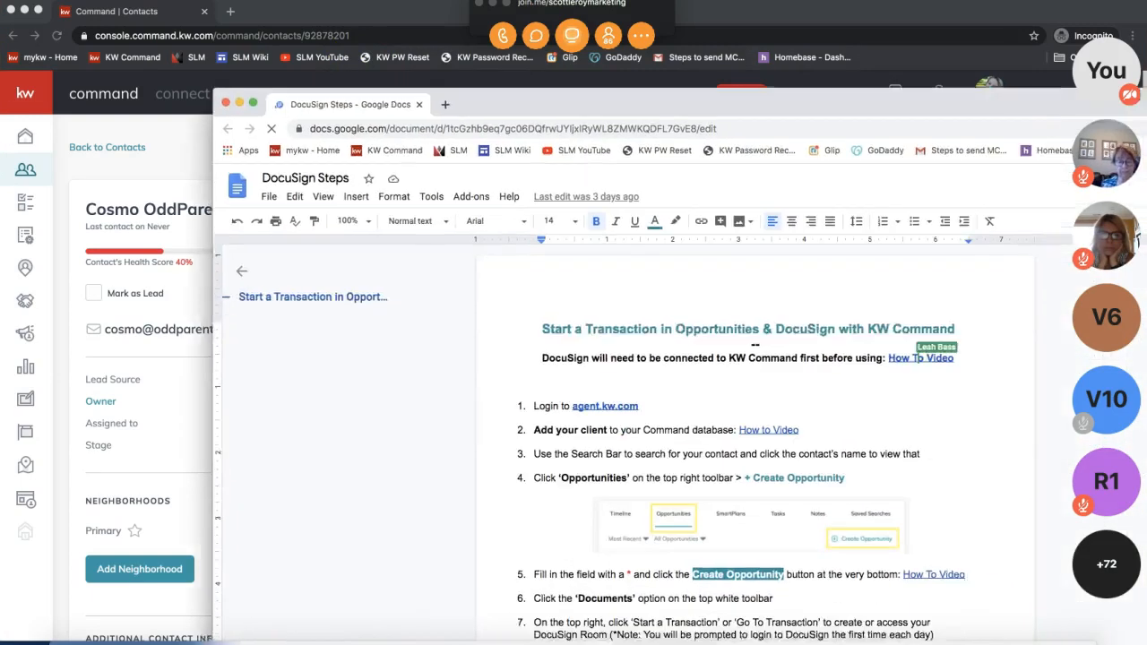
- Maximize the DocuSign Steps document, skim its ten steps, then drag it off-screen
{"action": "double_click", "coordinate": [948, 72]}
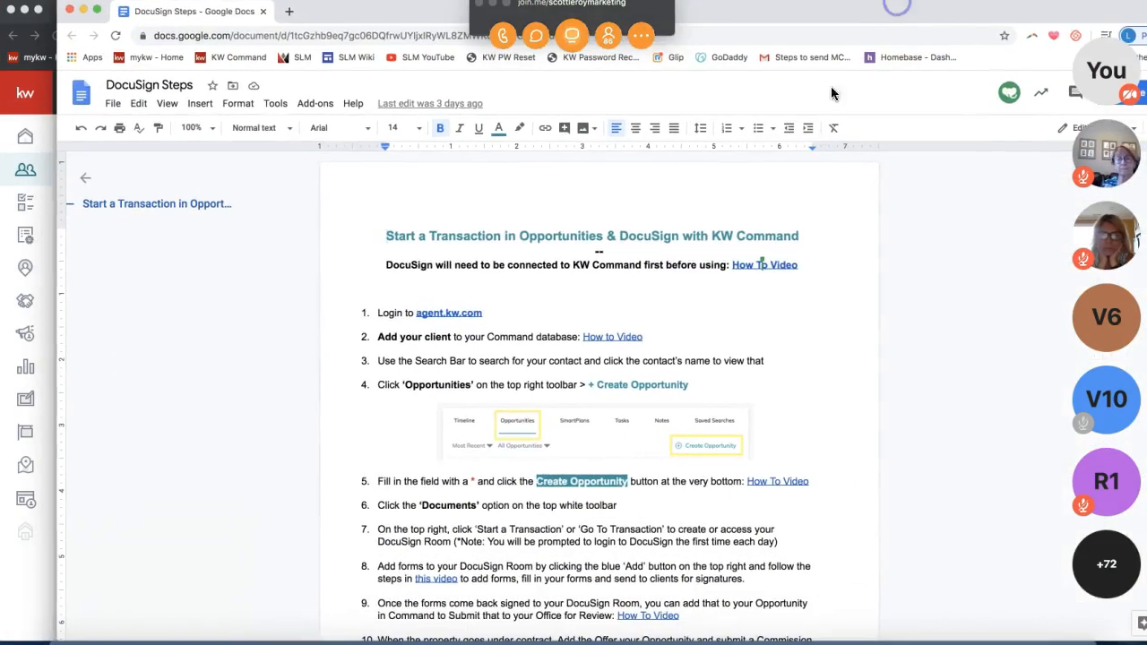
{"action": "scroll", "coordinate": [358, 332], "scroll_direction": "down", "scroll_amount": 3}
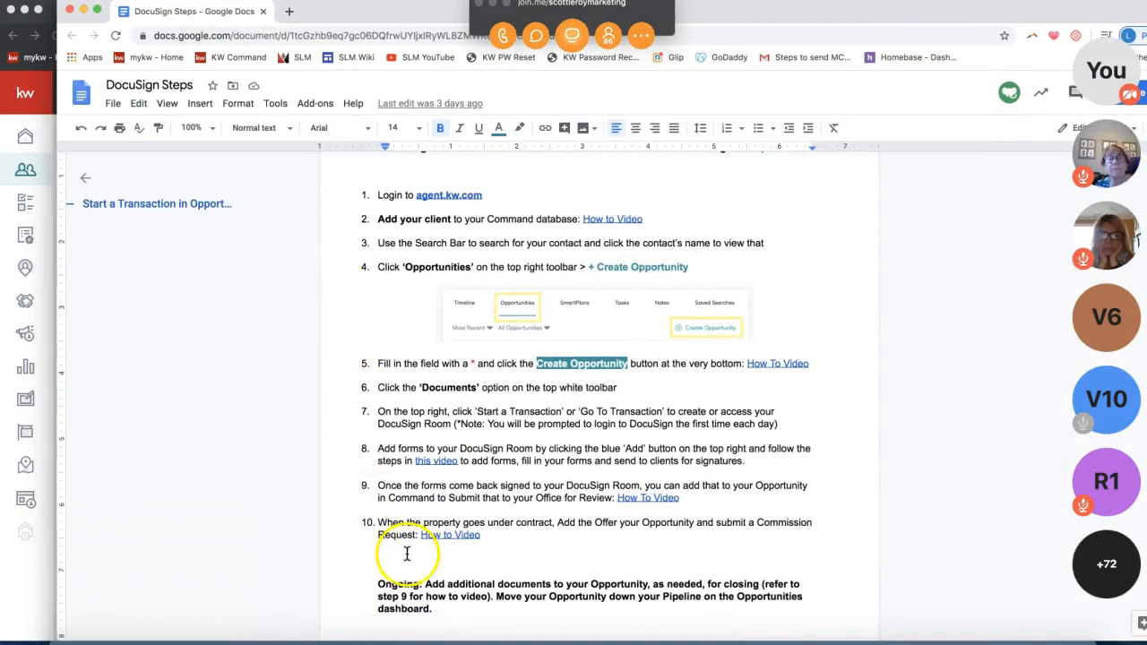
{"action": "scroll", "coordinate": [406, 545], "scroll_direction": "up", "scroll_amount": 2}
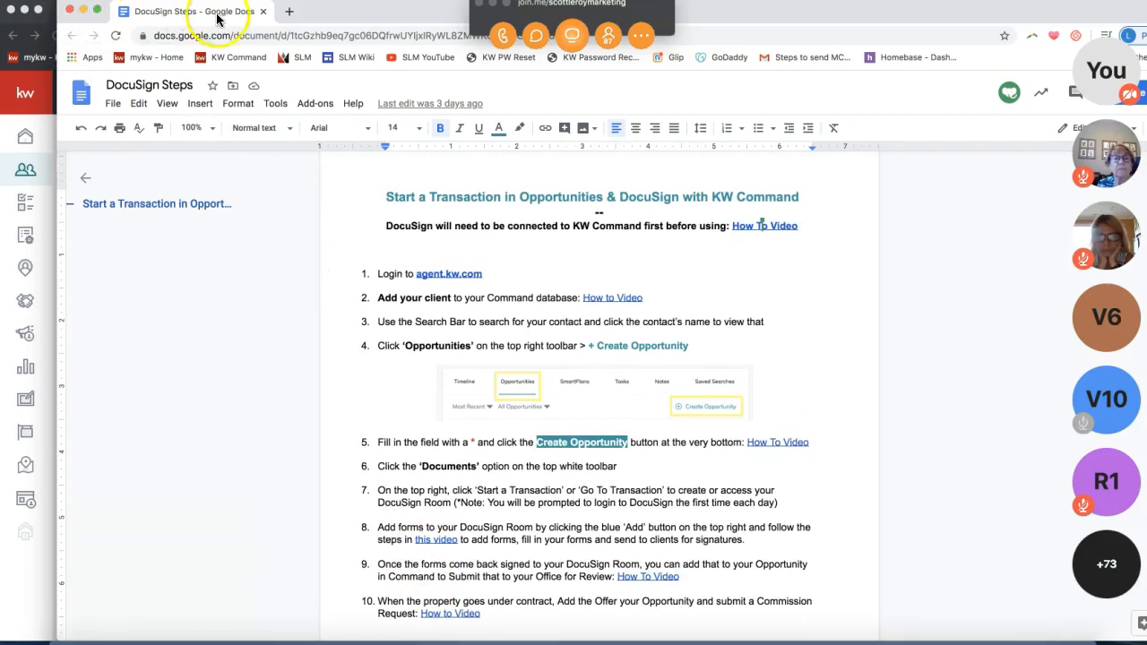
{"action": "left_click_drag", "start_coordinate": [220, 18], "coordinate": [1146, 99]}
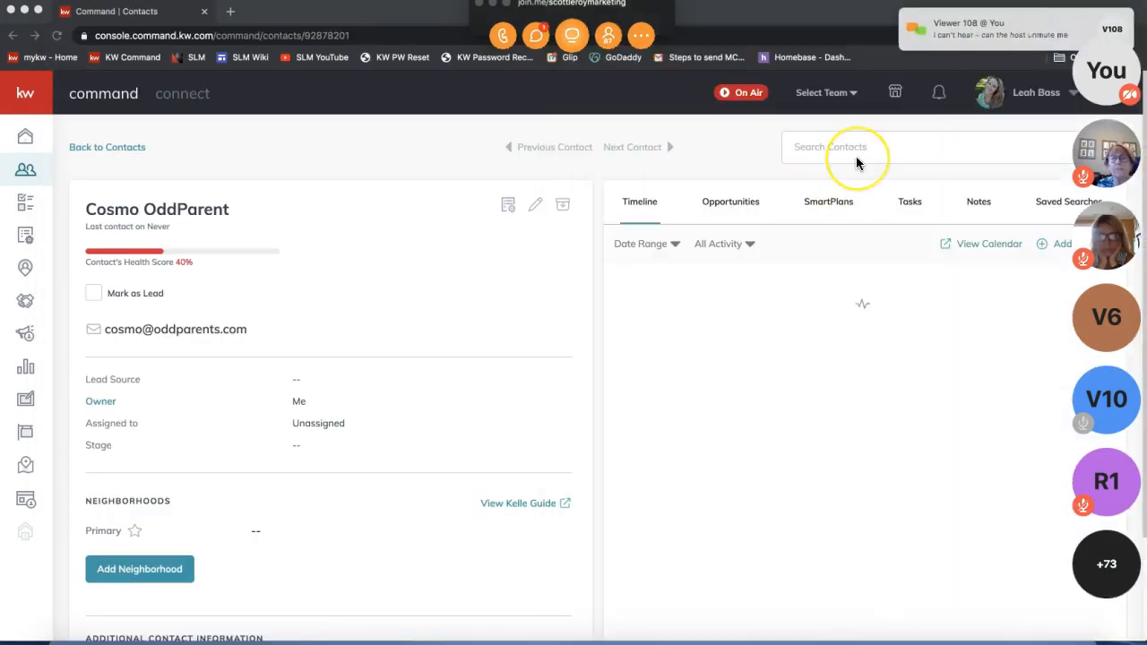
- Read Viewer 108's private message and check the call-by-phone dial-in details
{"action": "left_click", "coordinate": [642, 36]}
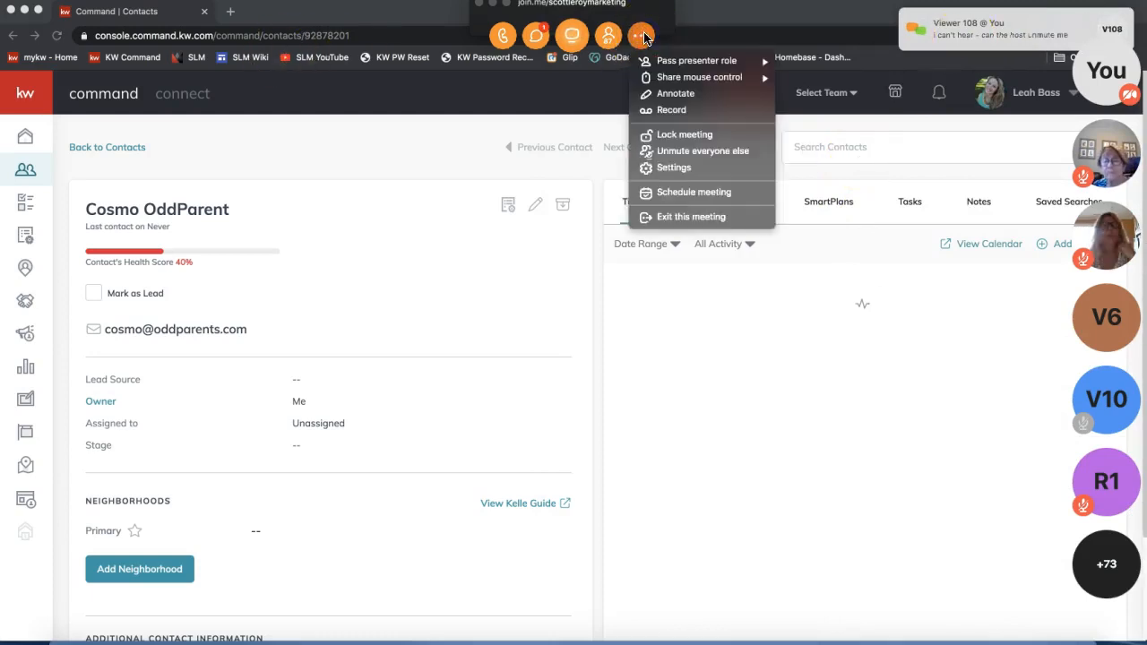
{"action": "left_click", "coordinate": [538, 37]}
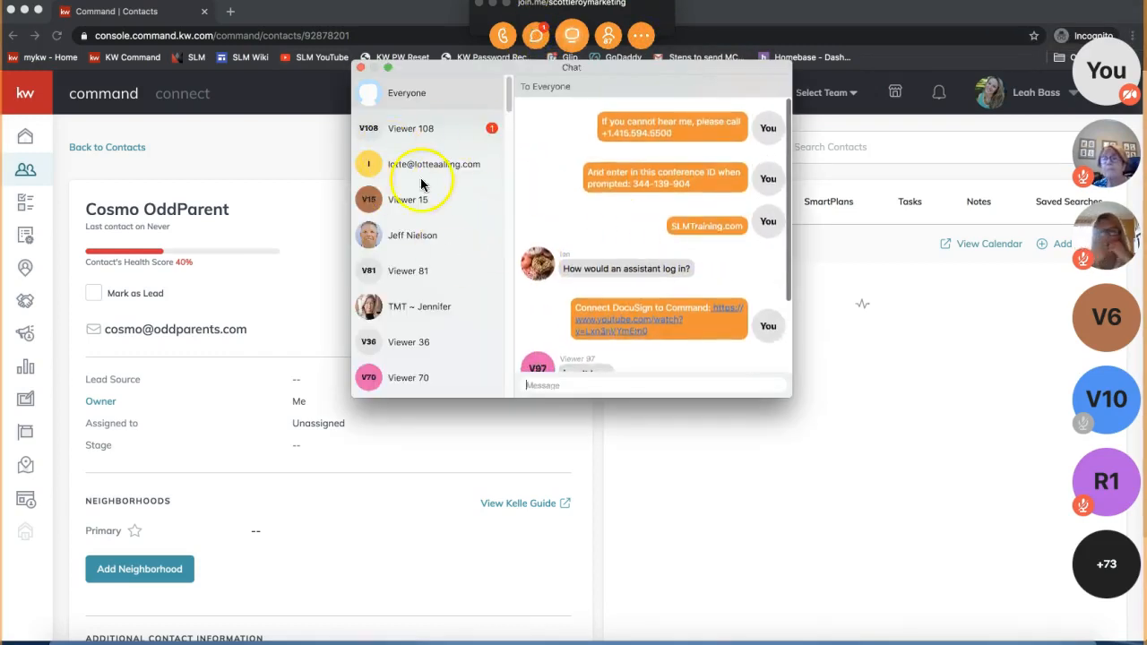
{"action": "left_click", "coordinate": [446, 130]}
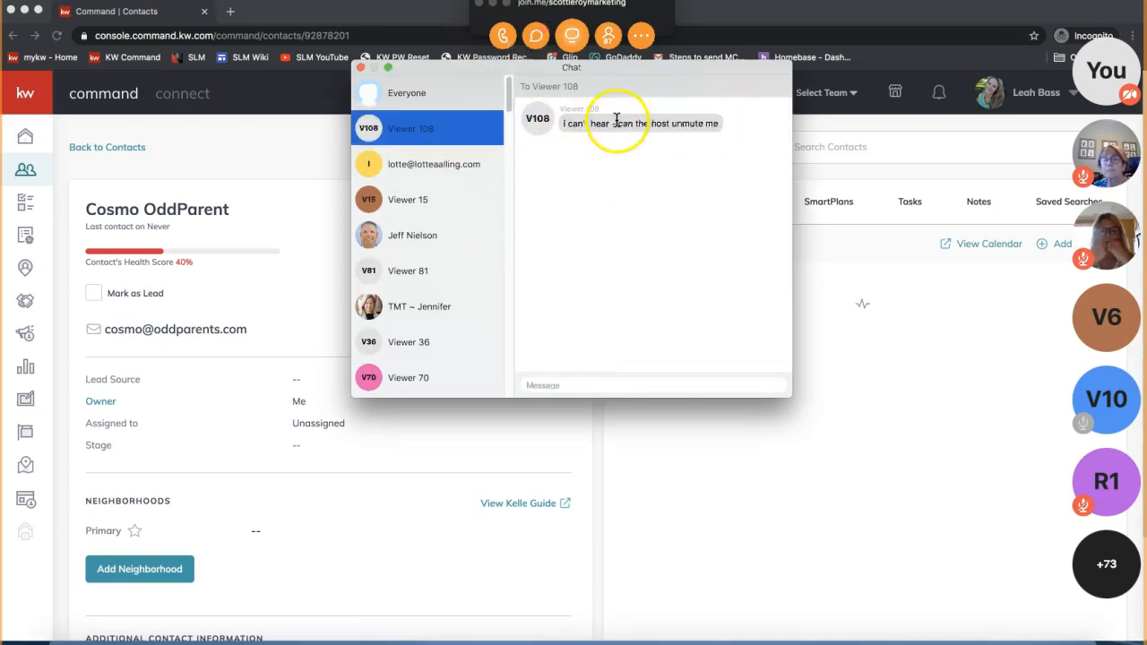
{"action": "left_click", "coordinate": [503, 36]}
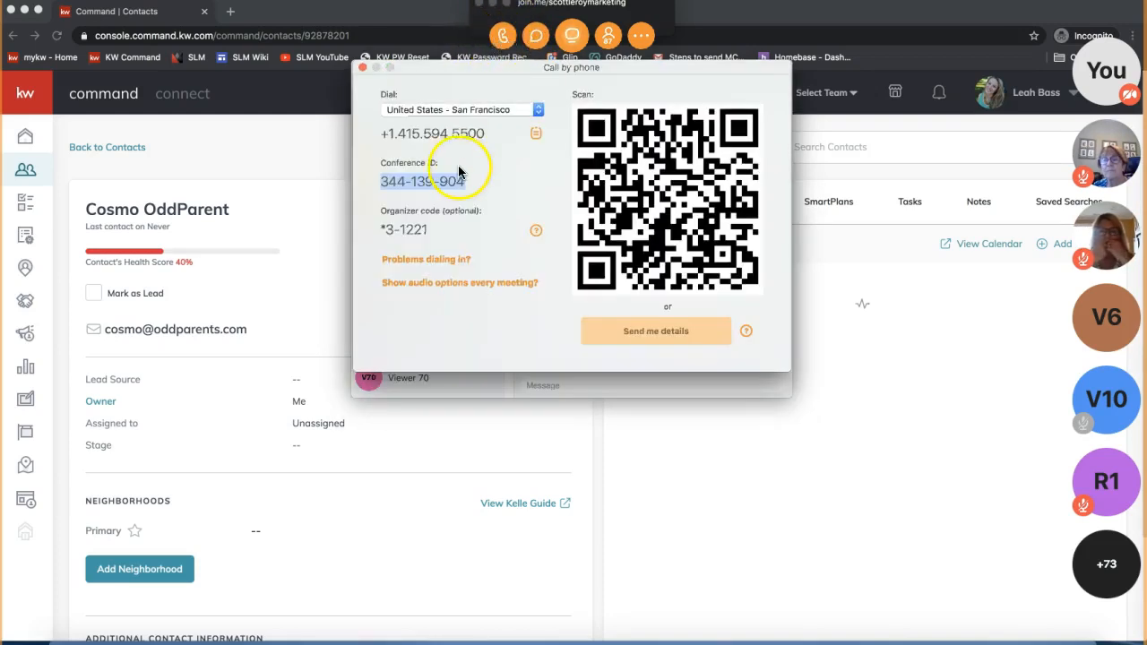
{"action": "left_click", "coordinate": [362, 68]}
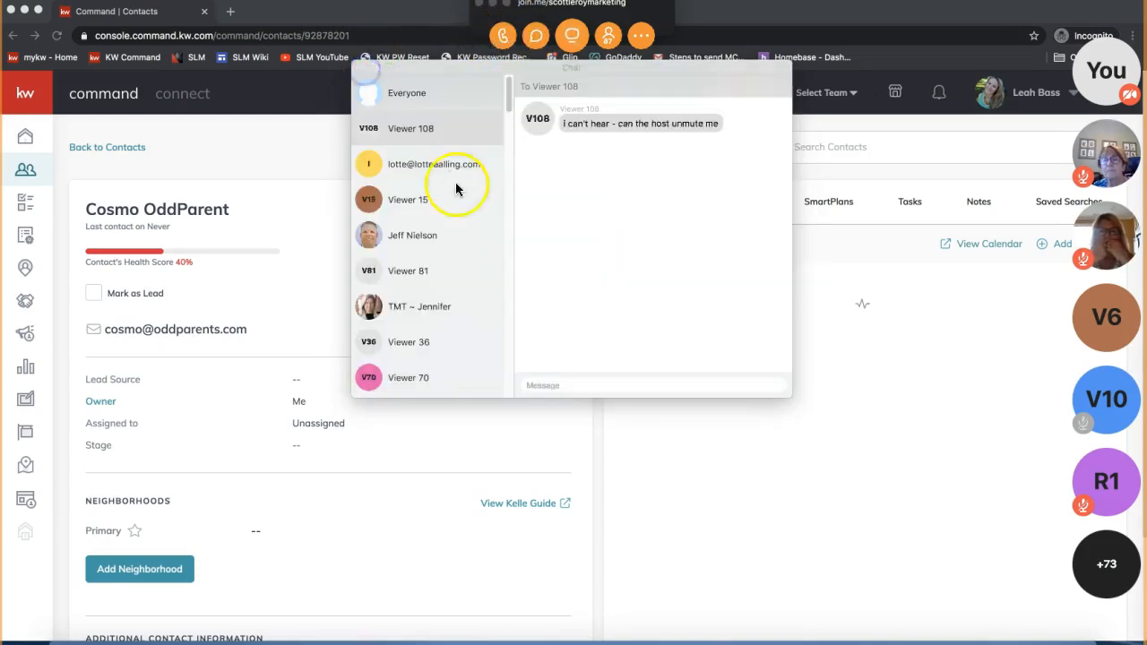
- Copy the call-in number message from Everyone and send it privately to Viewer 108
{"action": "left_click", "coordinate": [420, 106]}
{"action": "scroll", "coordinate": [659, 223], "scroll_direction": "up", "scroll_amount": 3}
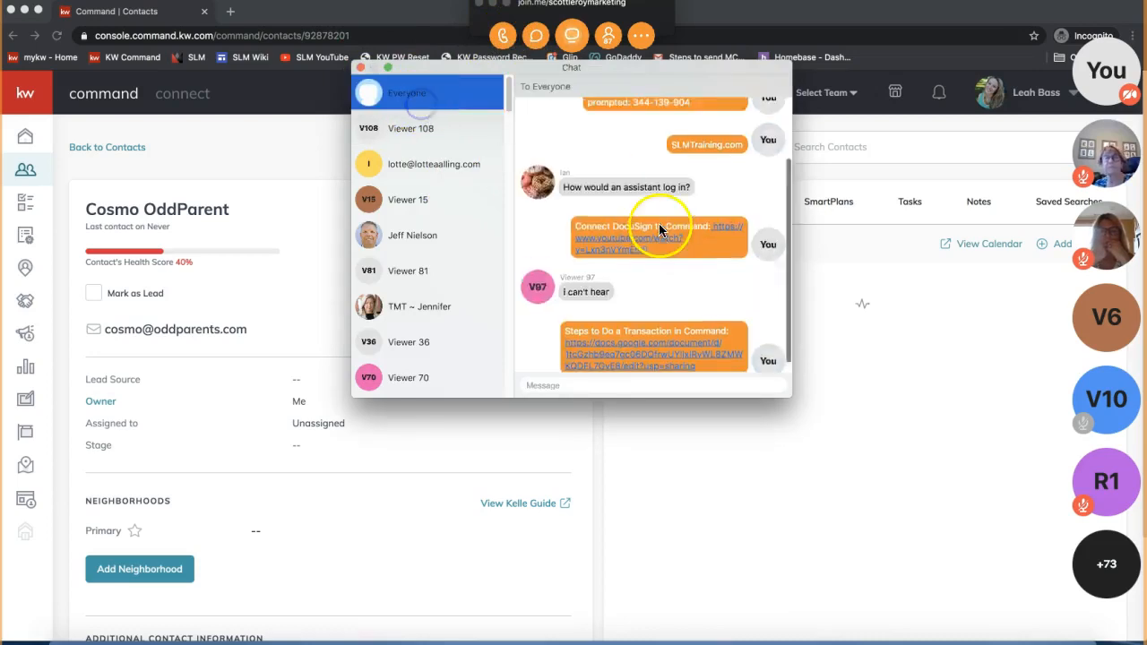
{"action": "left_click_drag", "start_coordinate": [692, 182], "coordinate": [603, 115]}
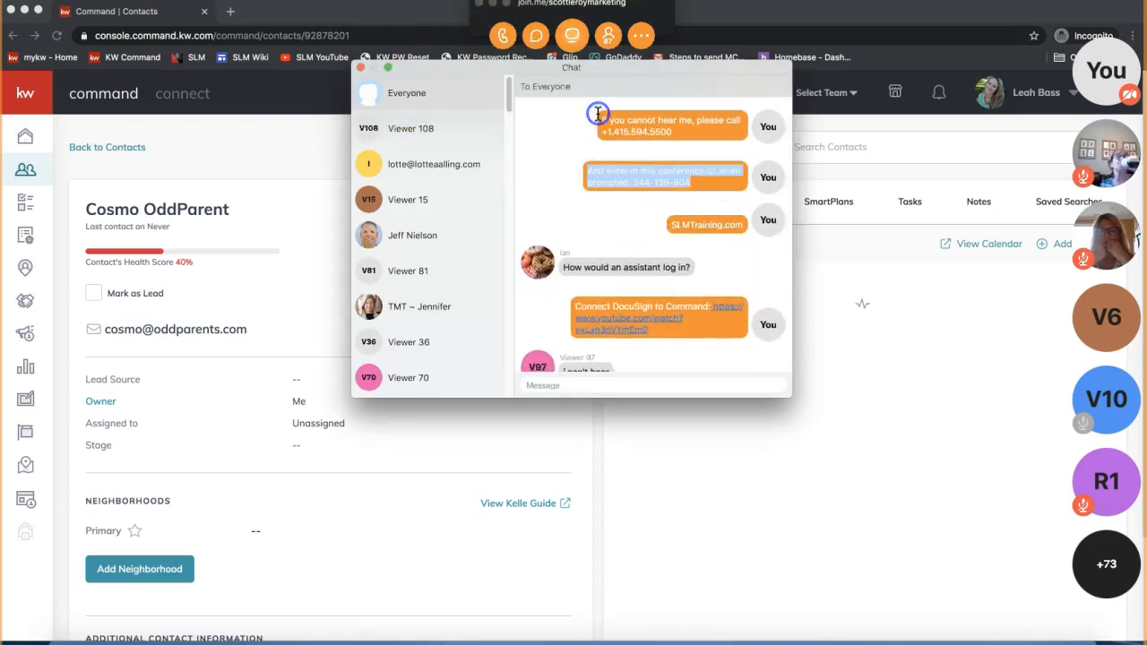
{"action": "triple_click", "coordinate": [660, 114]}
{"action": "left_click", "coordinate": [447, 137]}
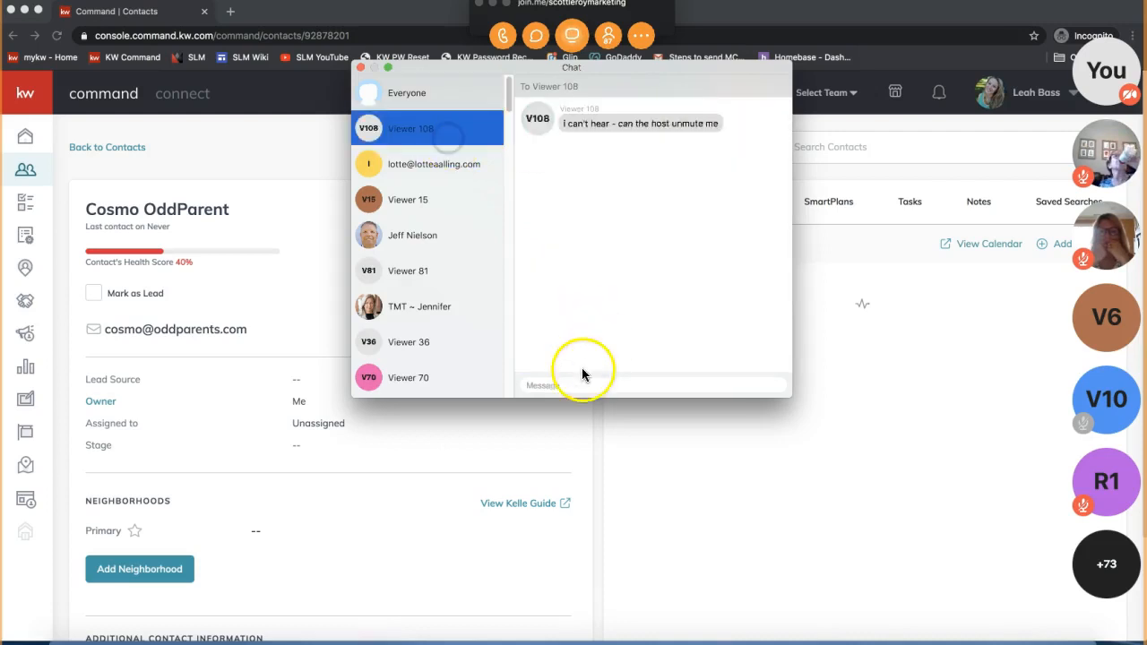
{"action": "left_click", "coordinate": [568, 385]}
{"action": "key", "text": "super+v"}
{"action": "key", "text": "Return"}
- Send Viewer 108 the conference ID message as well, then close the chat
{"action": "left_click", "coordinate": [438, 97]}
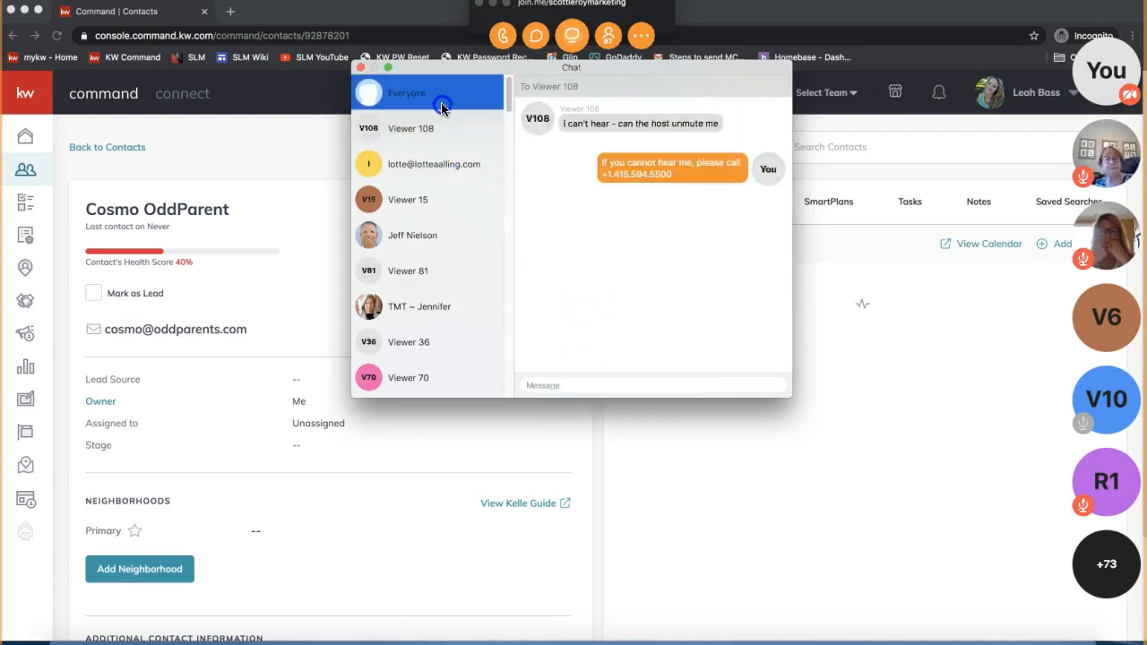
{"action": "scroll", "coordinate": [709, 205], "scroll_direction": "up", "scroll_amount": 5}
{"action": "triple_click", "coordinate": [633, 172]}
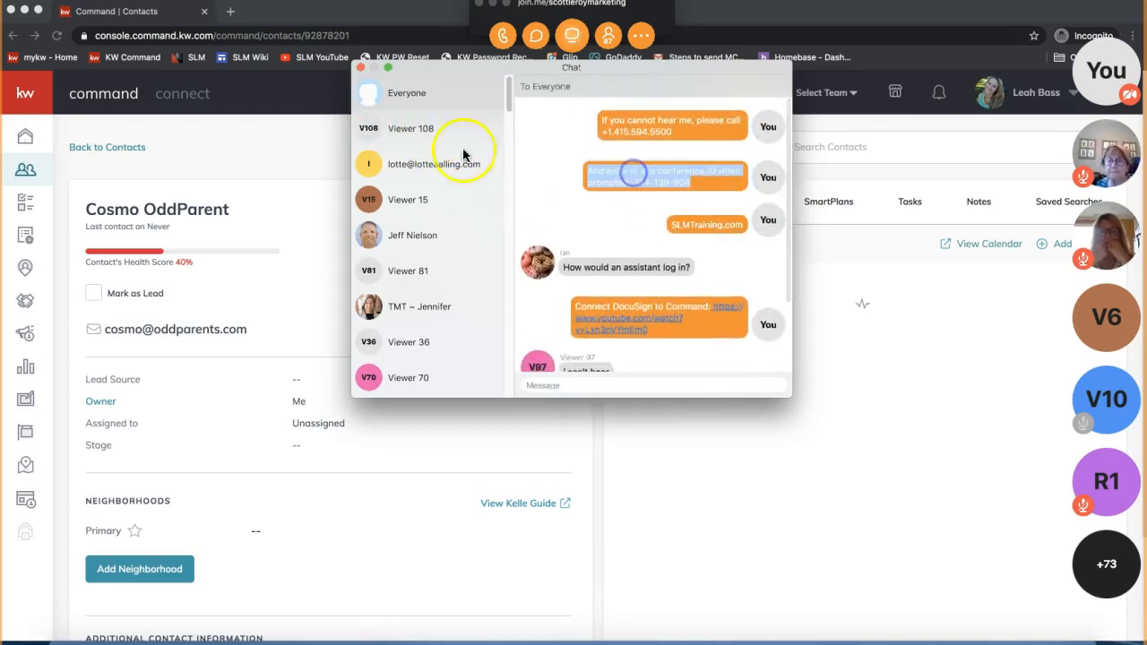
{"action": "left_click", "coordinate": [475, 127]}
{"action": "left_click", "coordinate": [592, 377]}
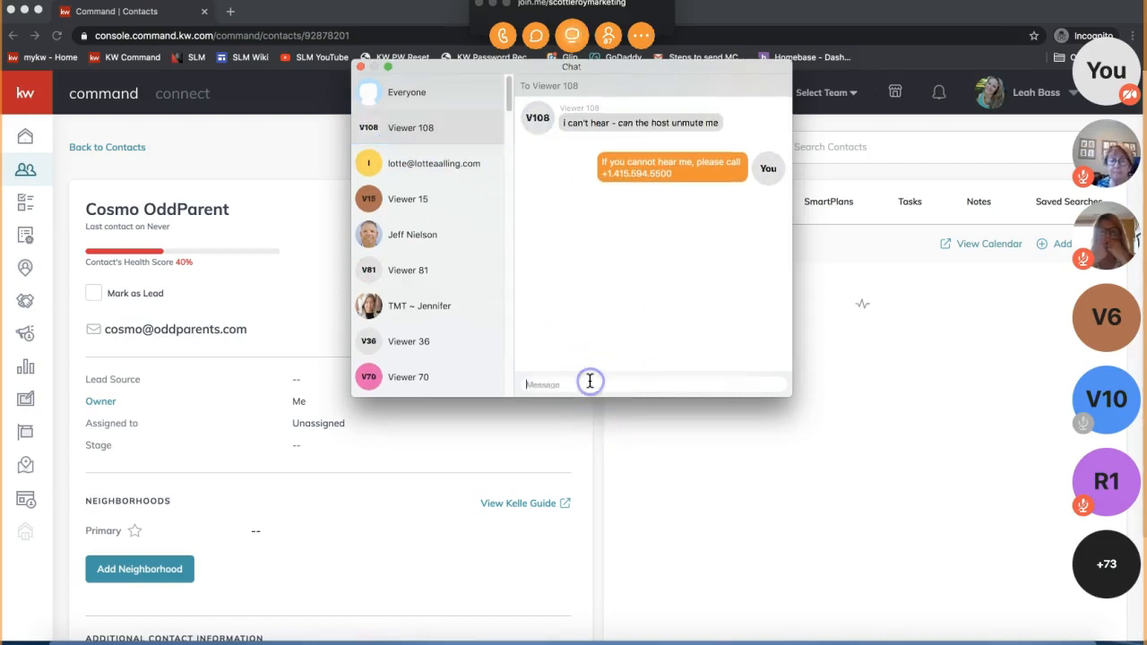
{"action": "key", "text": "super+v"}
{"action": "key", "text": "Return"}
{"action": "left_click", "coordinate": [361, 67]}
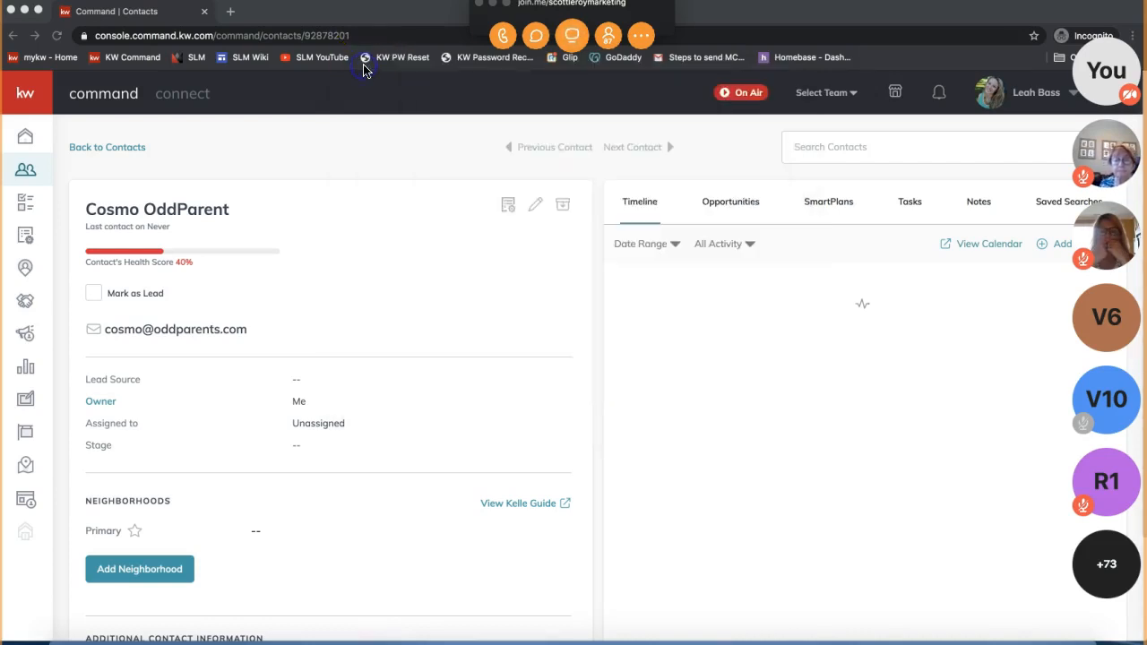
- Minimize the join.me bar, show the contact's empty Opportunities list, and deny the presenter request
{"action": "left_click", "coordinate": [493, 5]}
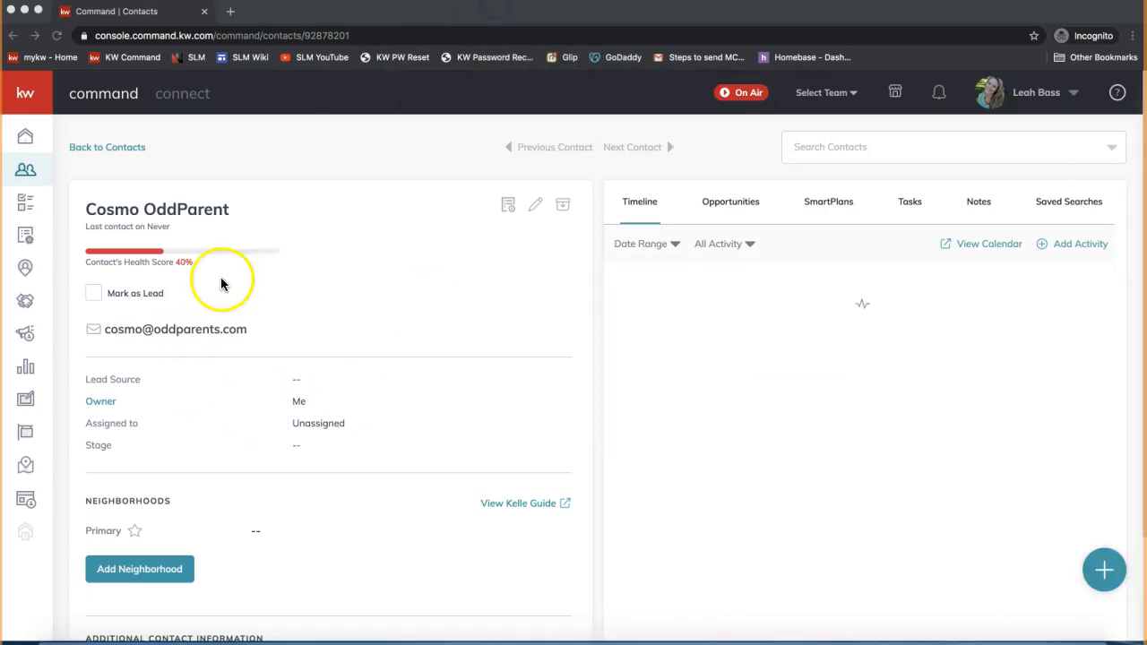
{"action": "left_click", "coordinate": [764, 310]}
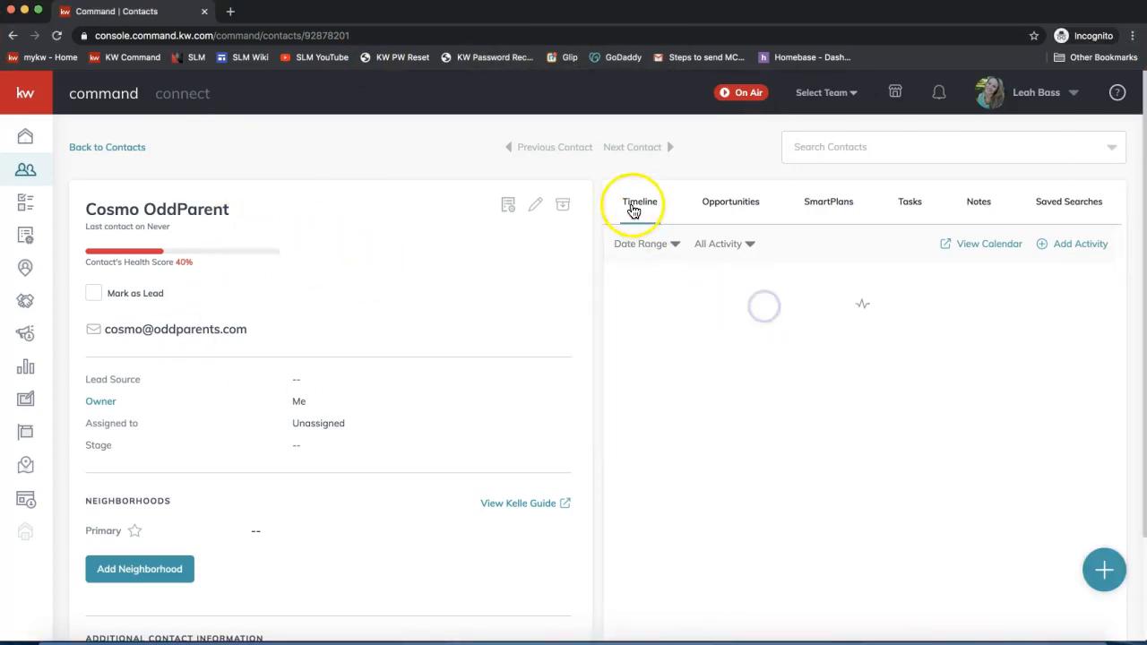
{"action": "left_click", "coordinate": [732, 213]}
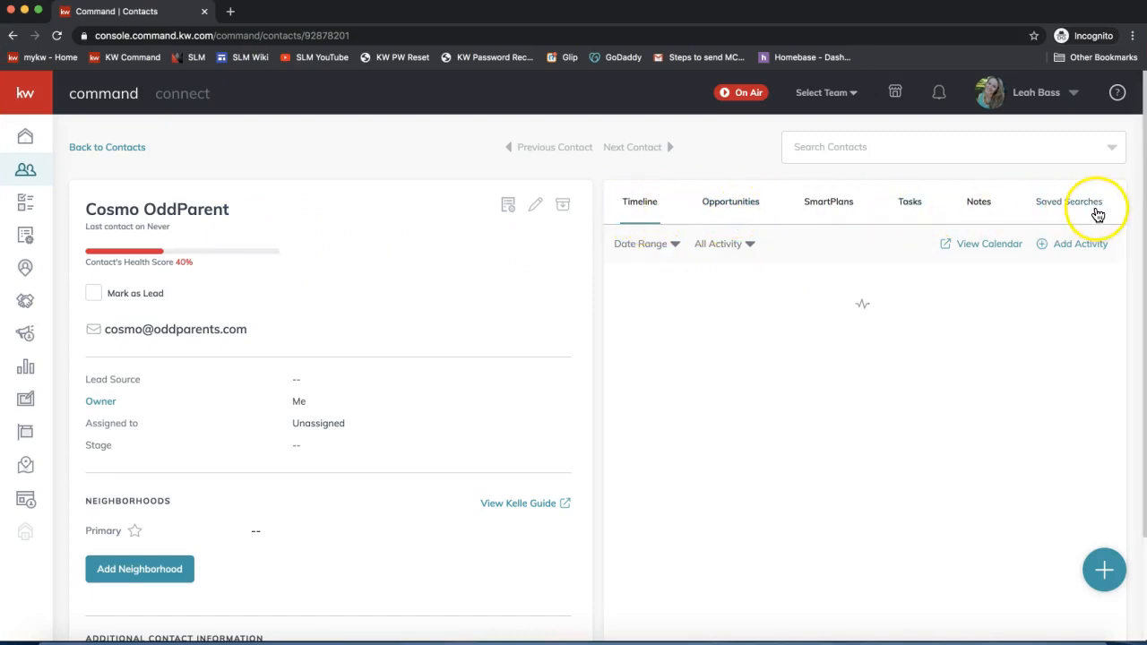
{"action": "left_click", "coordinate": [745, 207]}
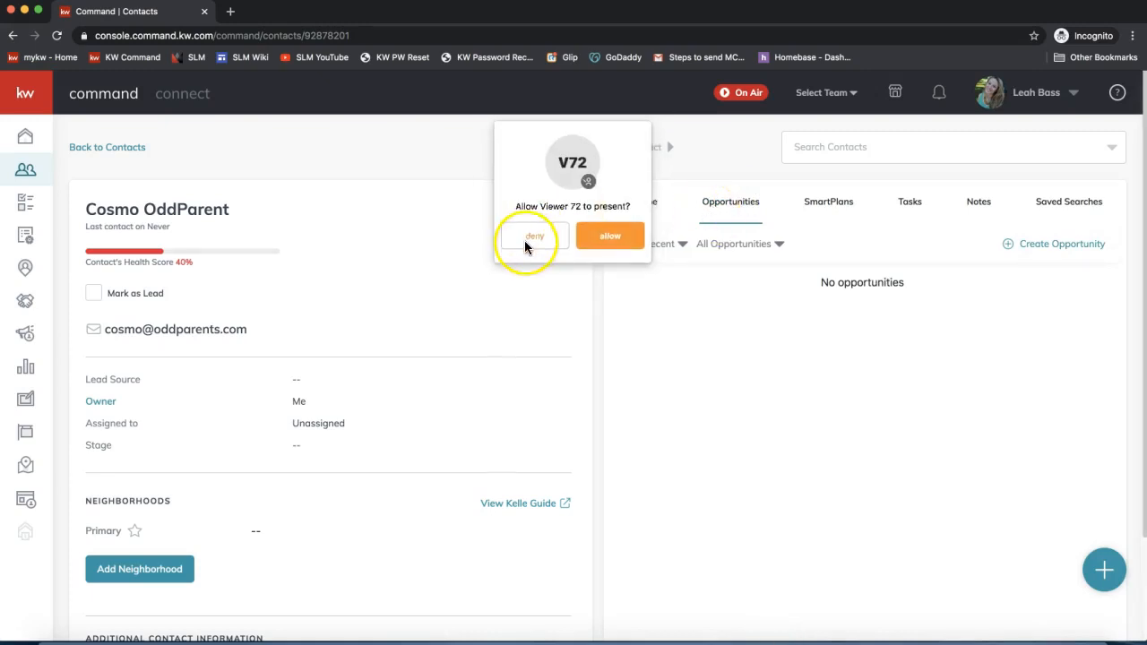
{"action": "left_click", "coordinate": [527, 245]}
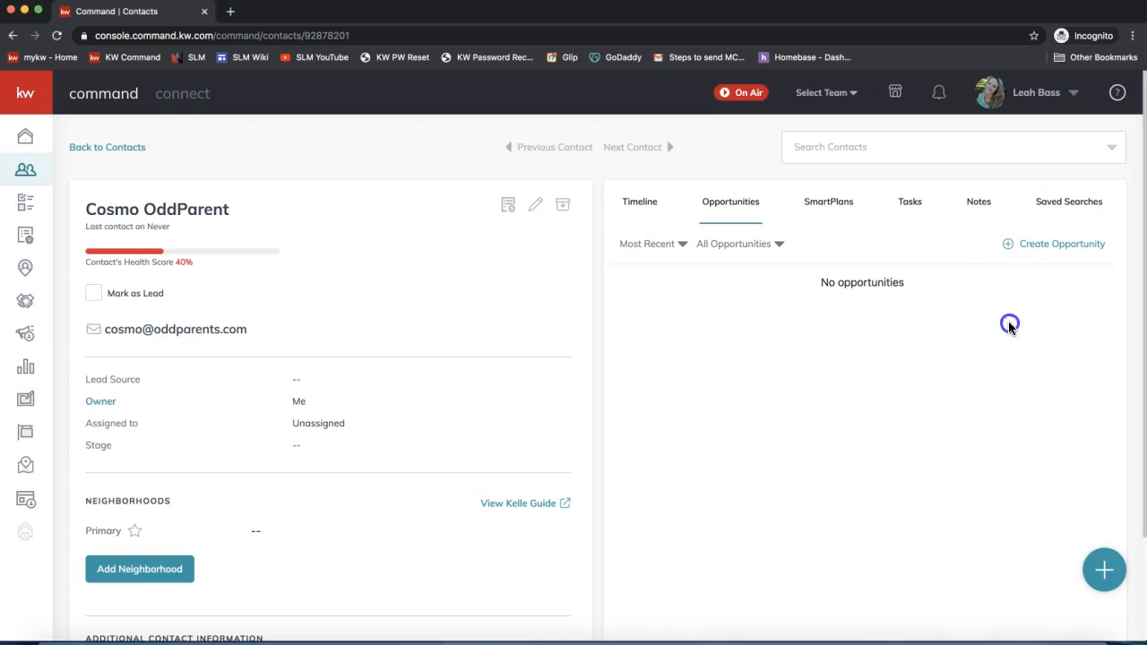
{"action": "left_click", "coordinate": [1052, 251]}
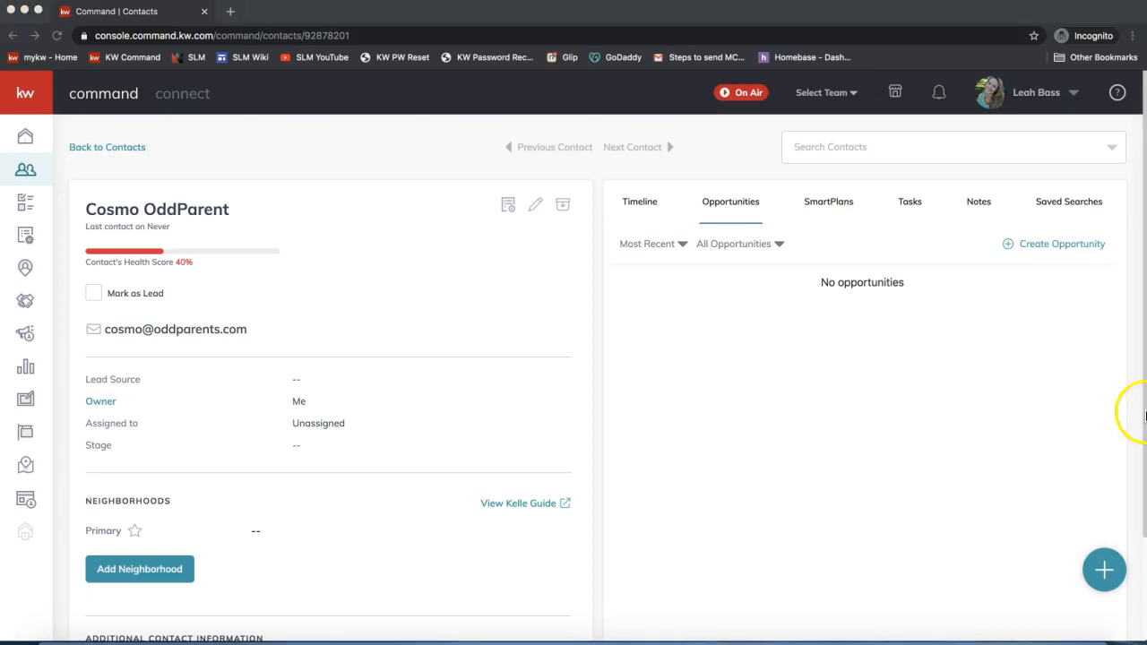
- Start a new opportunity, keeping Ballantyne Area as the market center
{"action": "left_click", "coordinate": [1058, 245]}
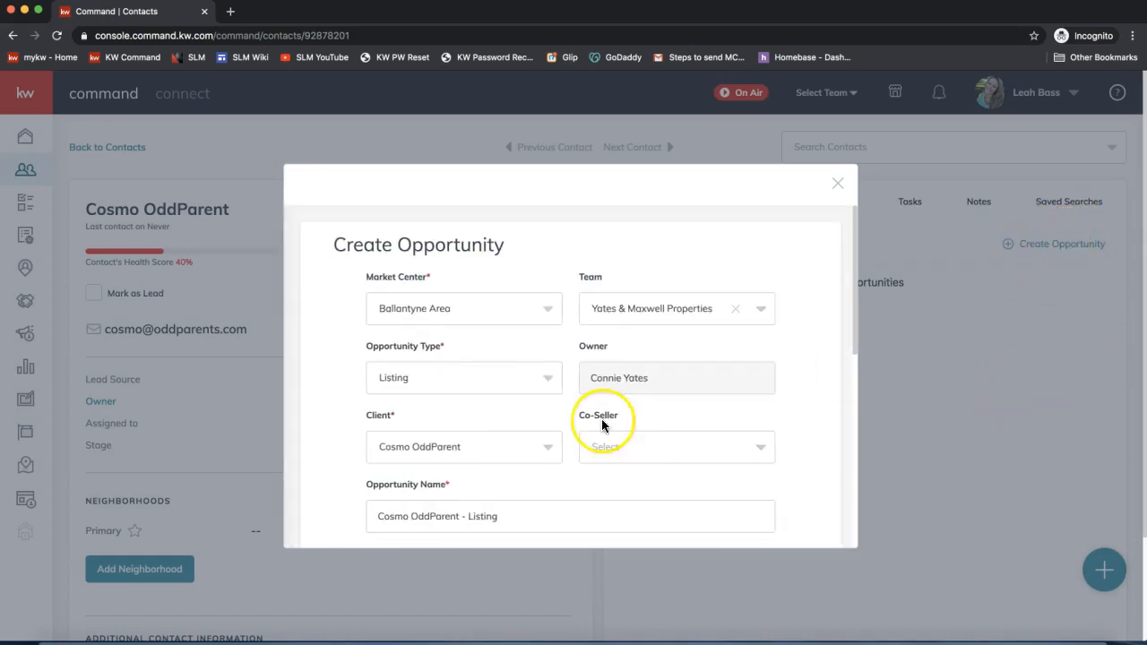
{"action": "scroll", "coordinate": [463, 351], "scroll_direction": "down", "scroll_amount": 1}
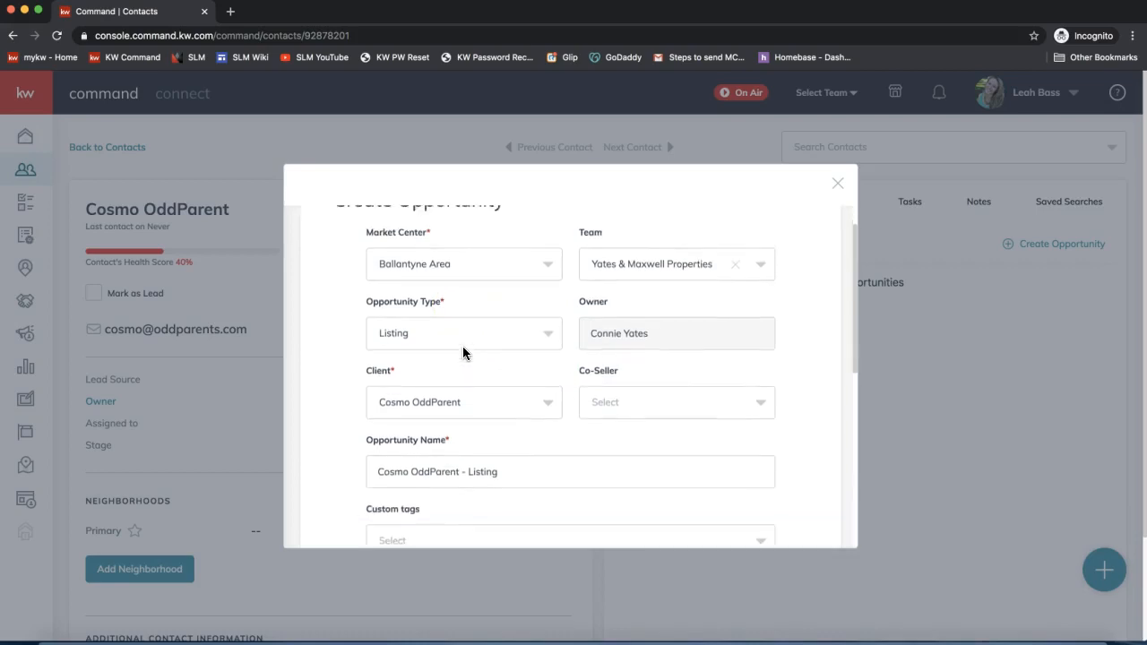
{"action": "scroll", "coordinate": [463, 350], "scroll_direction": "up", "scroll_amount": 1}
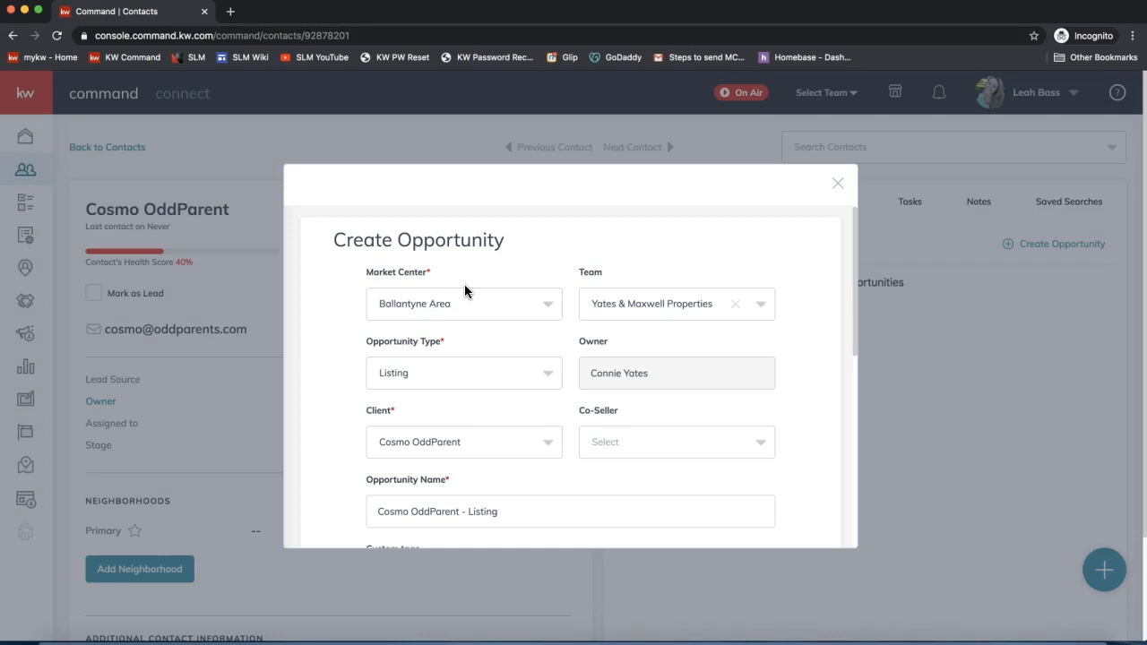
{"action": "left_click_drag", "start_coordinate": [431, 272], "coordinate": [358, 274]}
{"action": "left_click", "coordinate": [359, 272]}
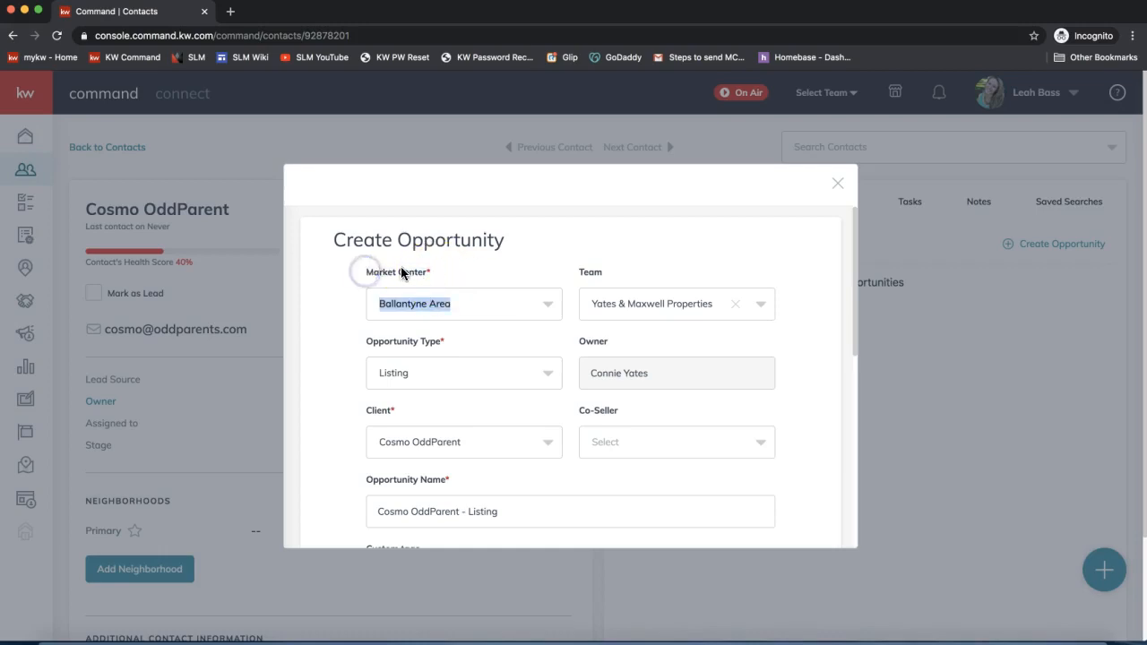
{"action": "left_click", "coordinate": [436, 271]}
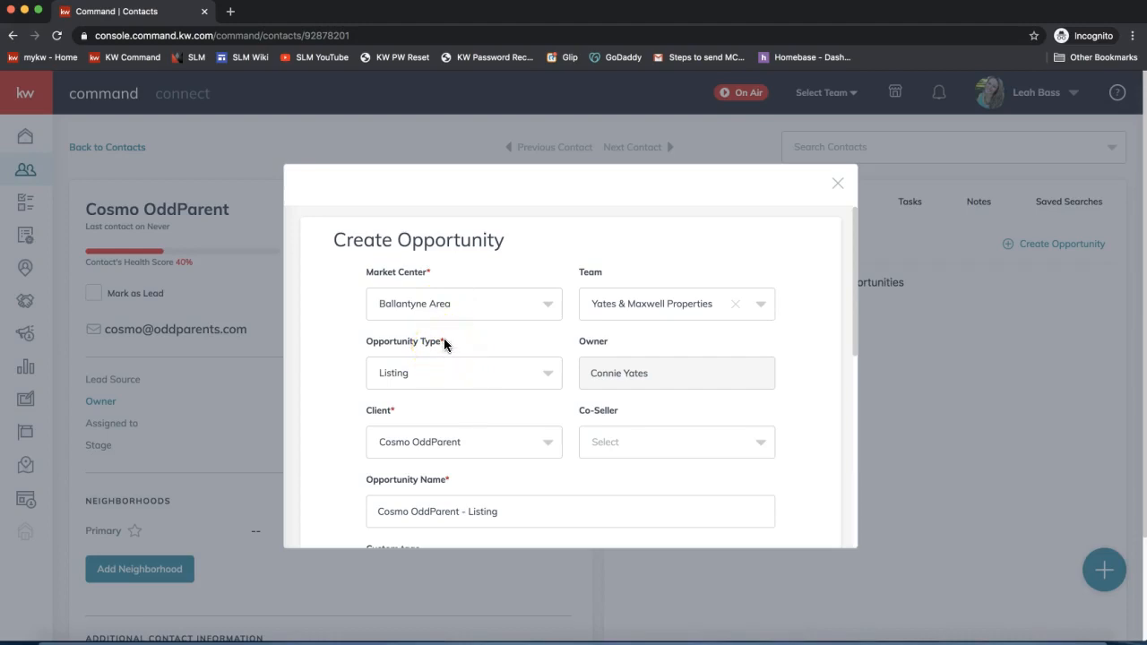
{"action": "left_click", "coordinate": [380, 307]}
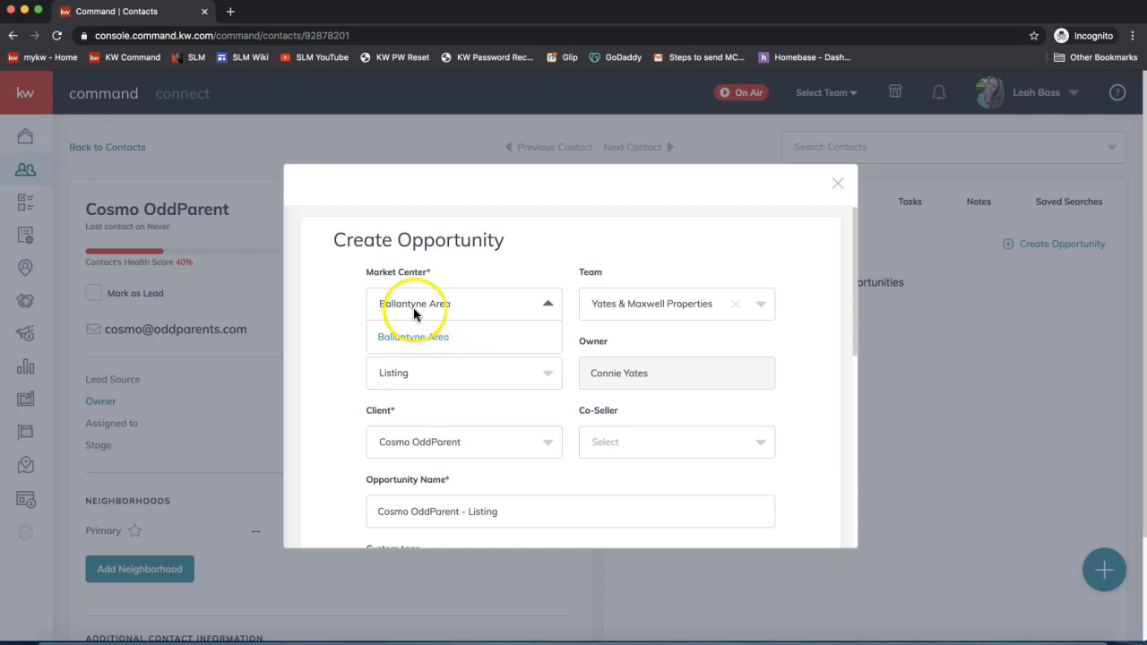
{"action": "left_click", "coordinate": [435, 337]}
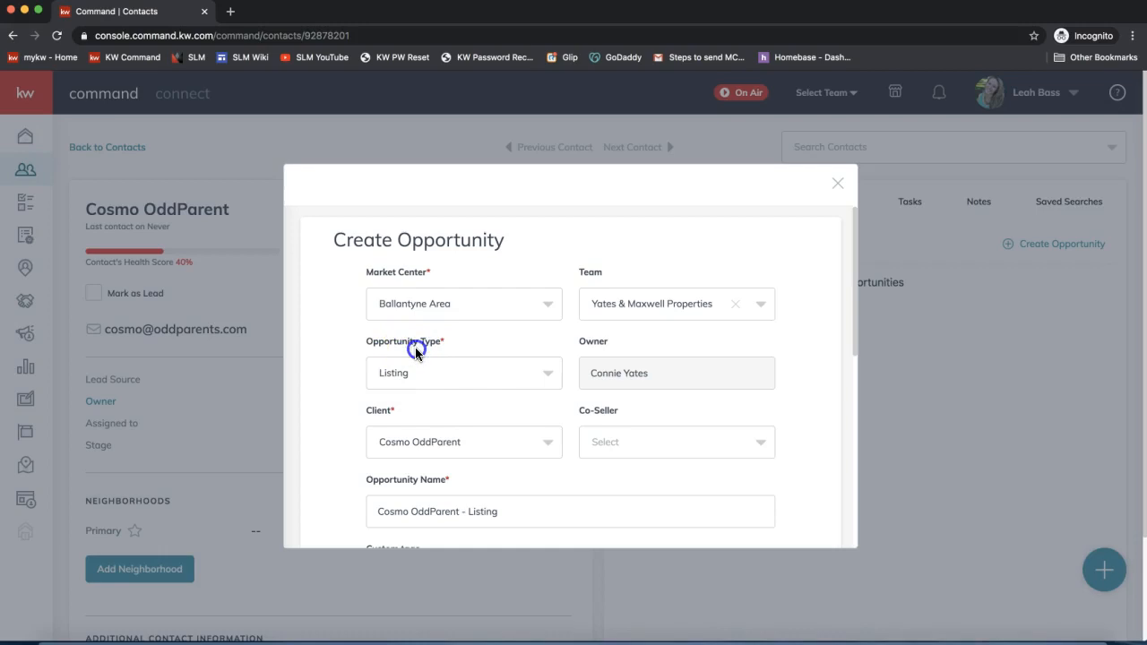
- Set the opportunity type to Listing
{"action": "left_click", "coordinate": [386, 372]}
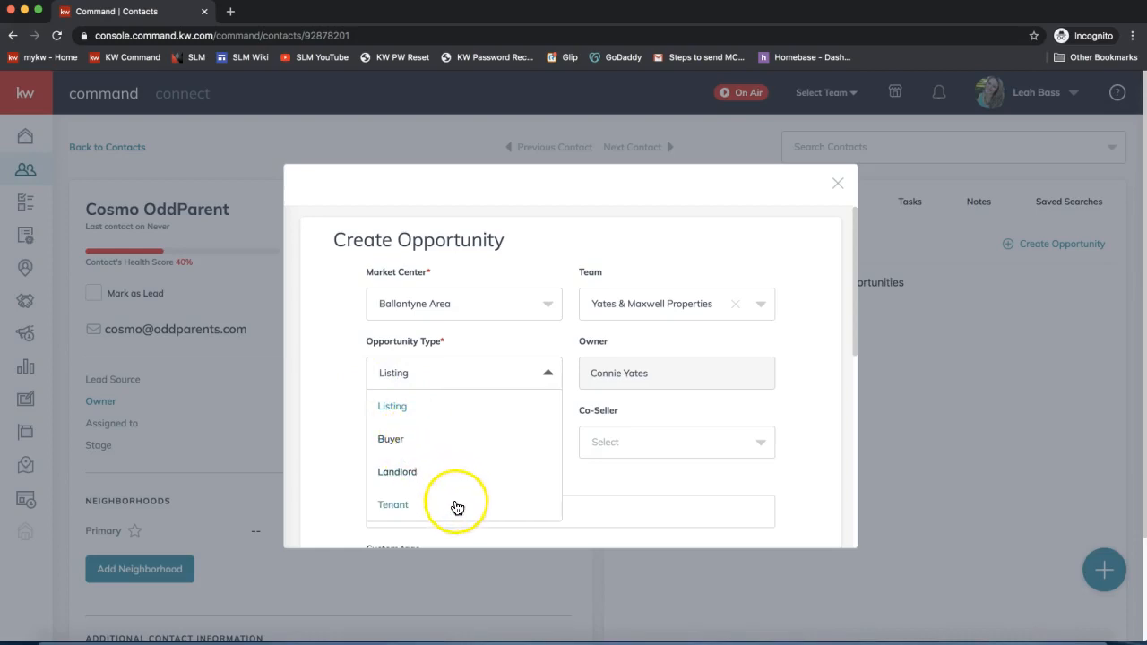
{"action": "left_click", "coordinate": [387, 405]}
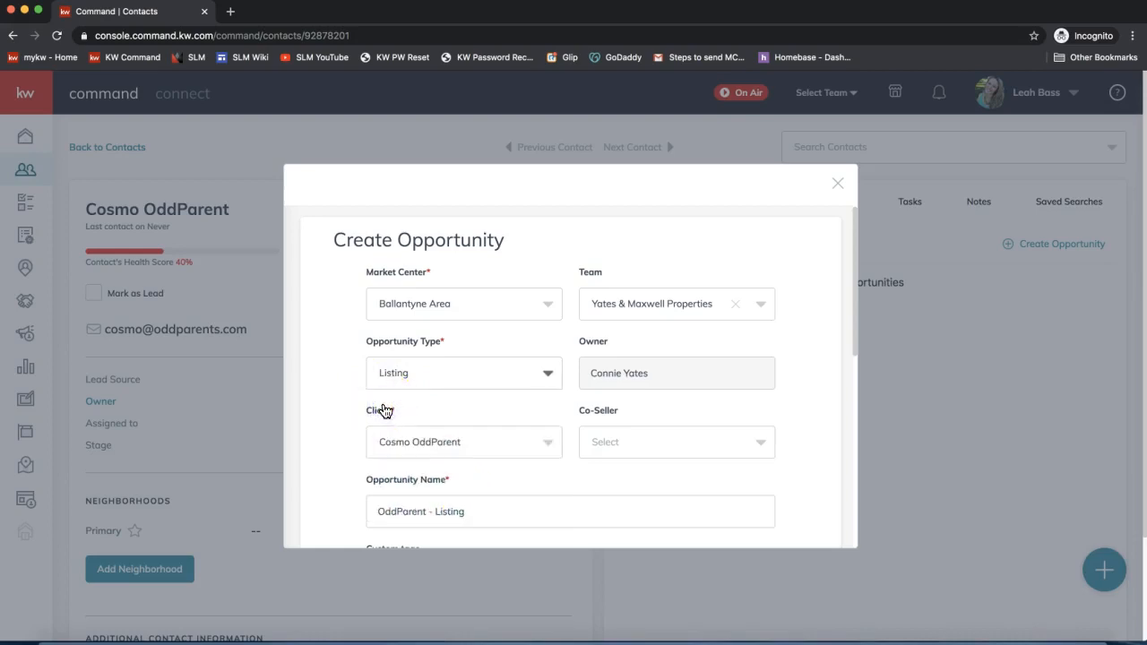
{"action": "left_click", "coordinate": [395, 373]}
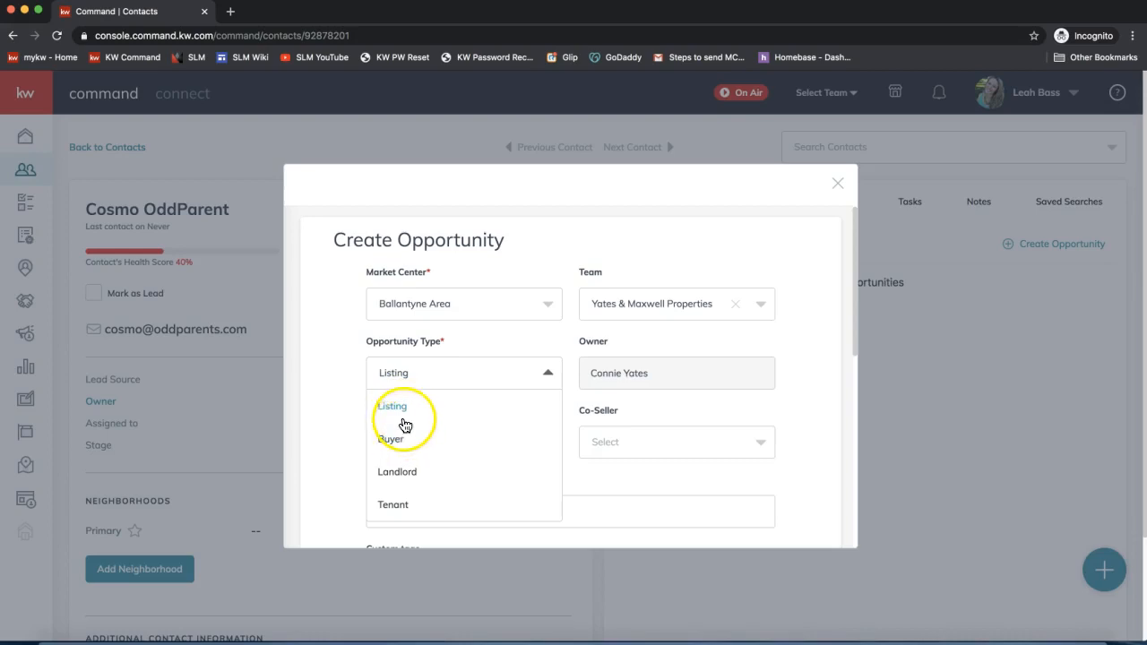
{"action": "left_click", "coordinate": [333, 377]}
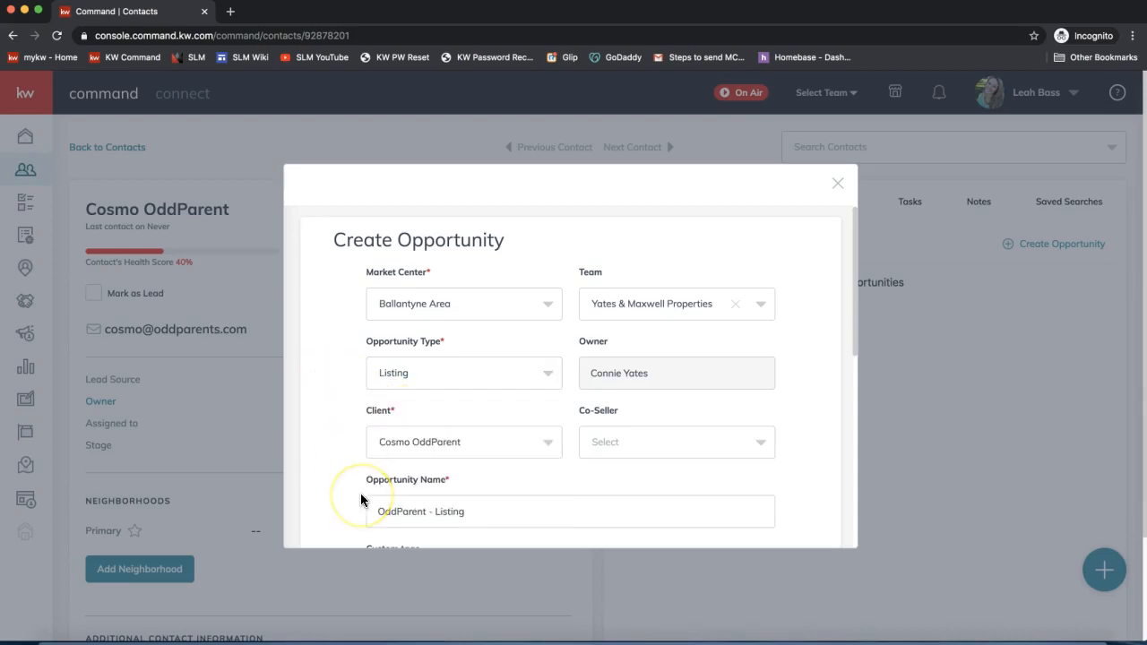
{"action": "double_click", "coordinate": [377, 410]}
{"action": "scroll", "coordinate": [409, 453], "scroll_direction": "down", "scroll_amount": 1}
{"action": "scroll", "coordinate": [410, 453], "scroll_direction": "down", "scroll_amount": 1}
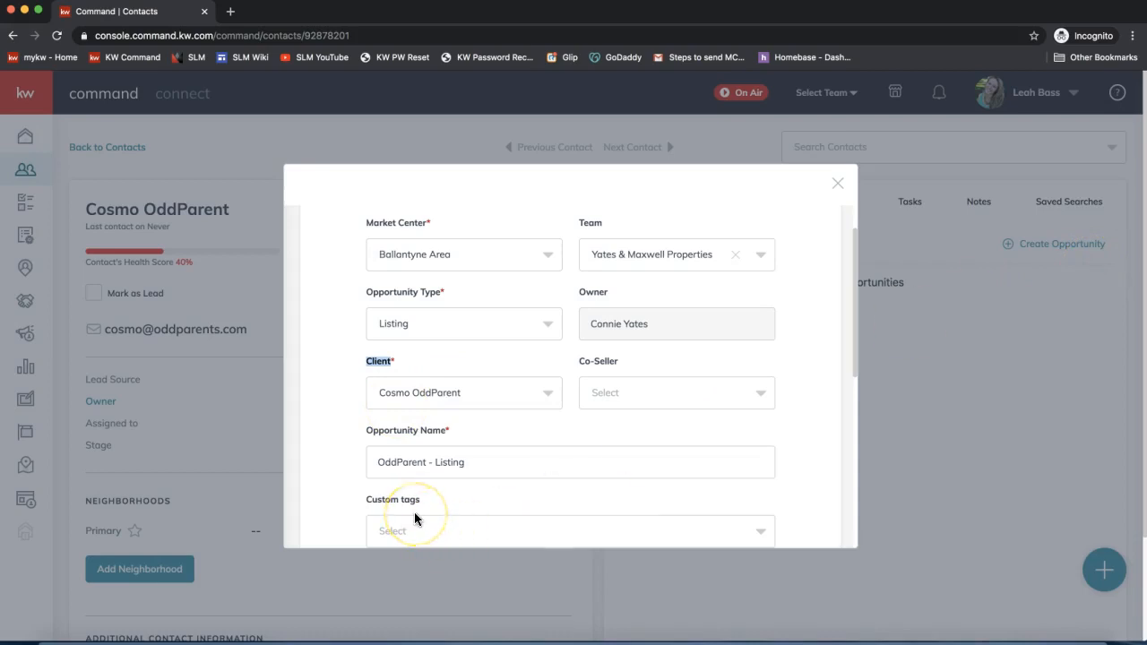
{"action": "left_click", "coordinate": [406, 393]}
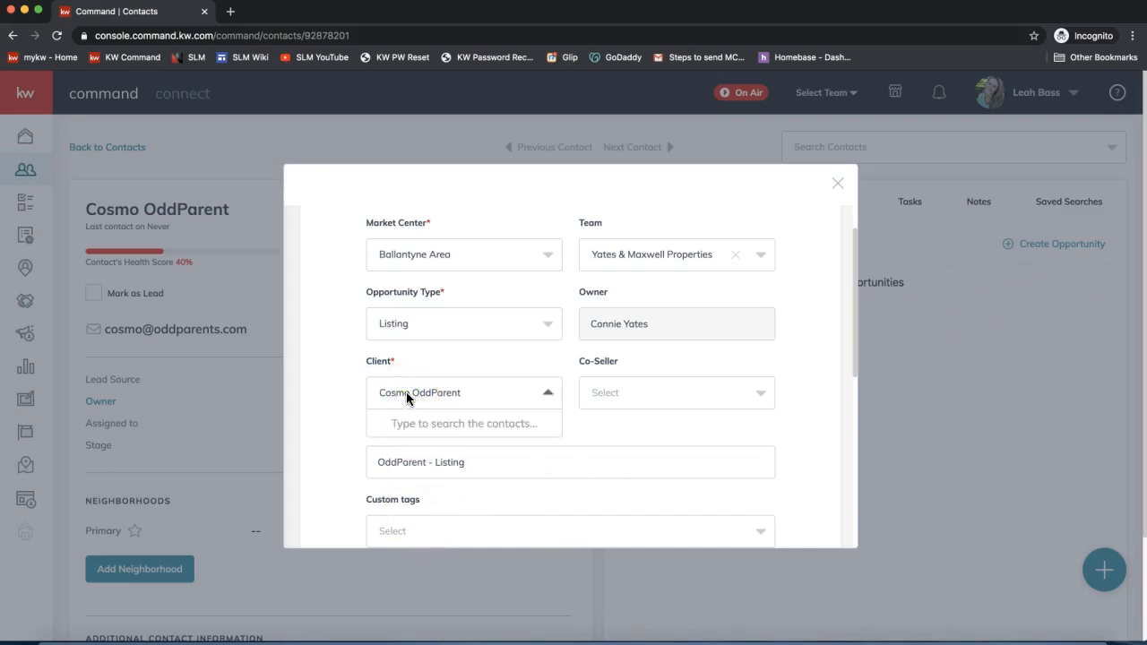
{"action": "left_click", "coordinate": [625, 402]}
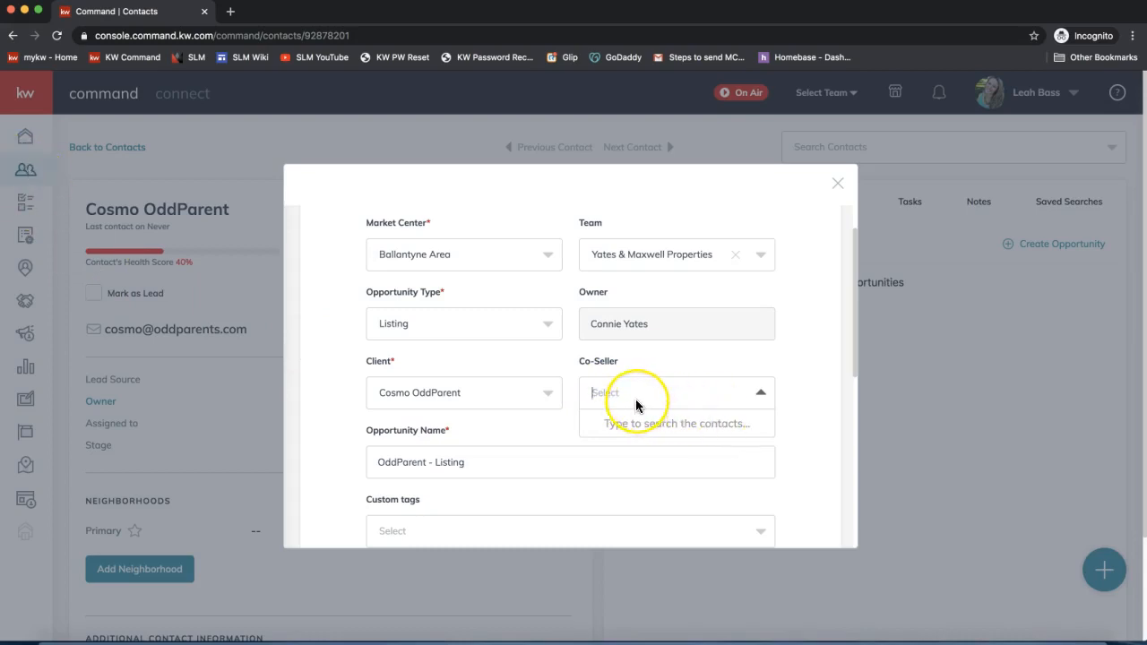
{"action": "type", "text": "wand"}
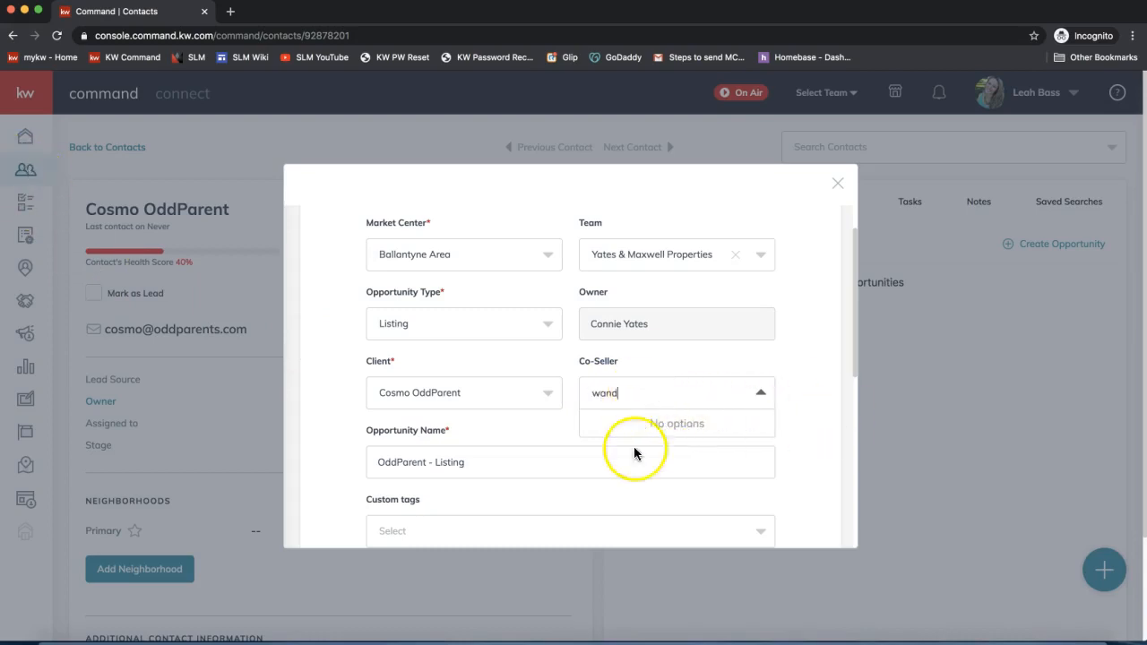
{"action": "left_click", "coordinate": [632, 445]}
{"action": "left_click", "coordinate": [481, 464]}
{"action": "scroll", "coordinate": [410, 475], "scroll_direction": "down", "scroll_amount": 3}
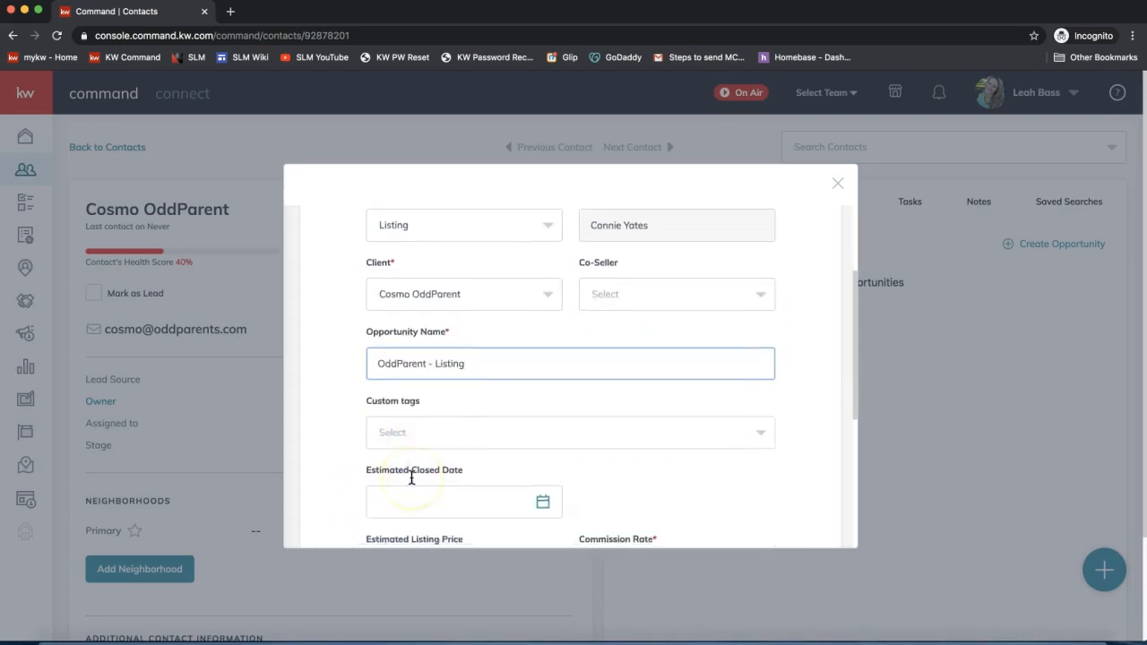
{"action": "left_click_drag", "start_coordinate": [449, 299], "coordinate": [358, 298]}
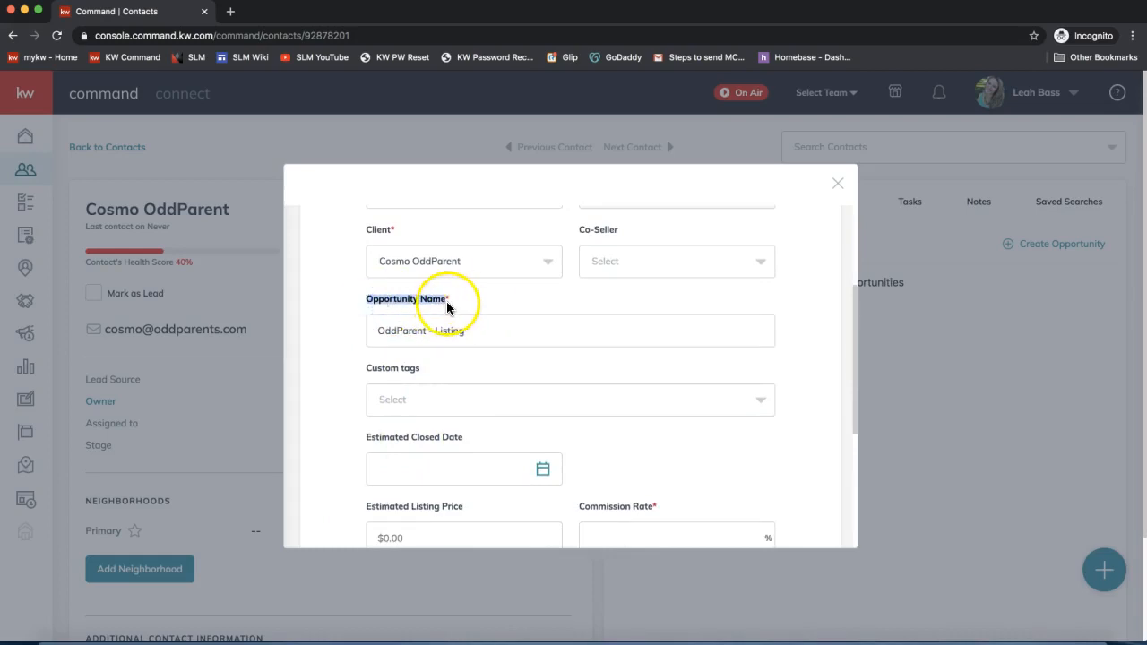
{"action": "left_click", "coordinate": [376, 330]}
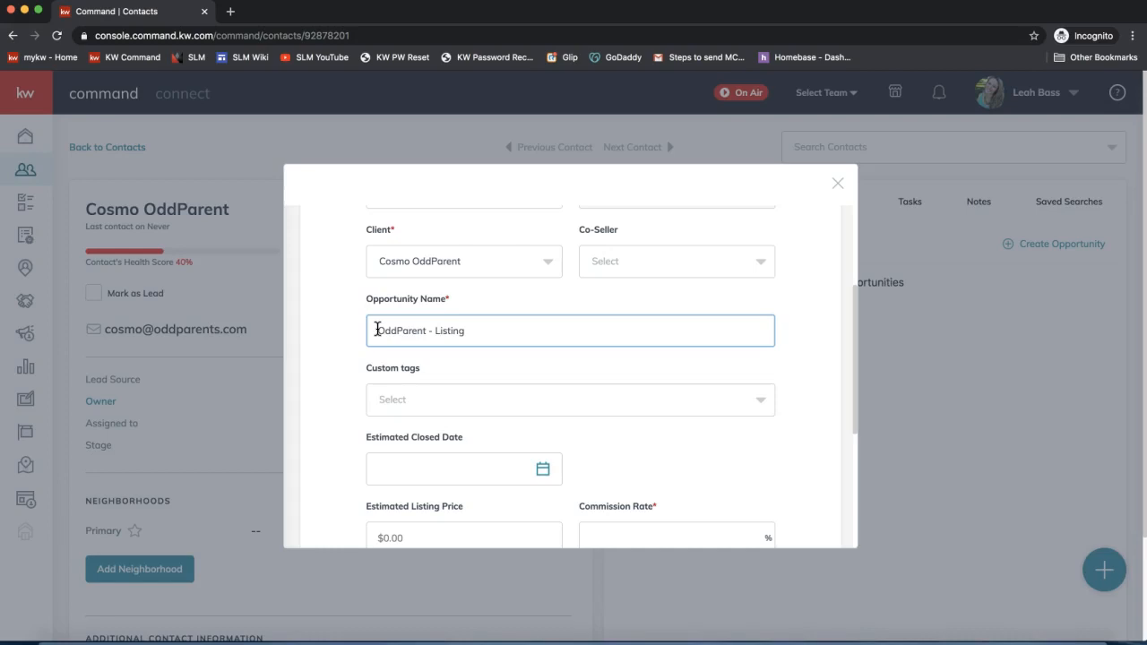
- Add the property's street address and a dash before 'OddParent - Listing' in the opportunity name
{"action": "type", "text": "1244 "}
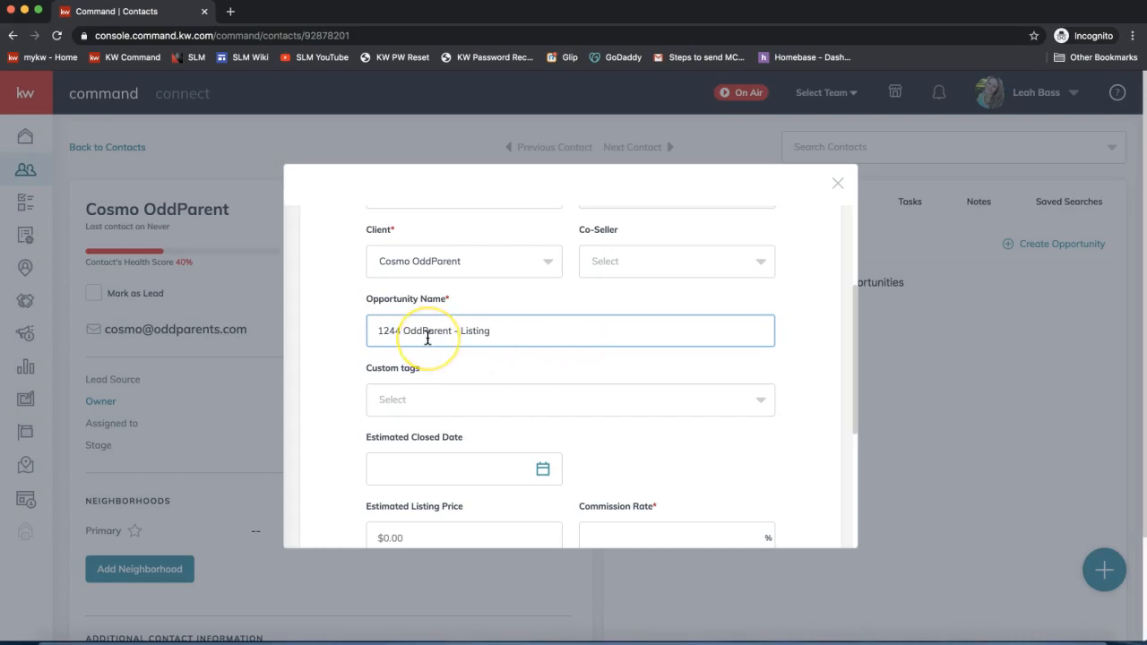
{"action": "type", "text": "DocuSign Rocks my Socks Drive -"}
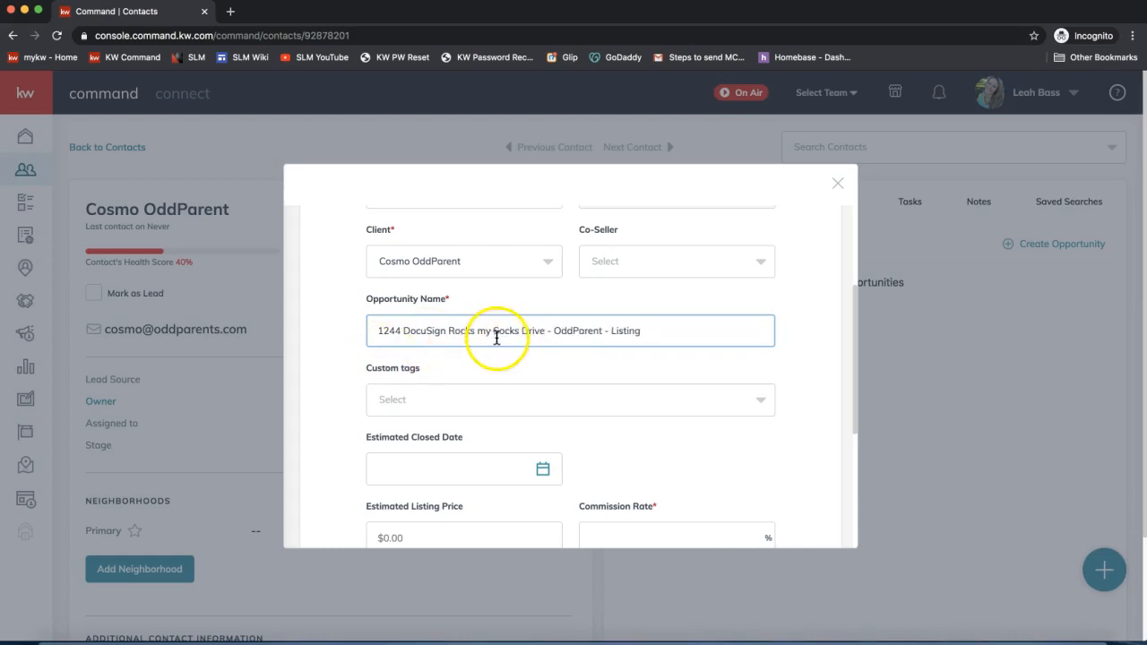
{"action": "double_click", "coordinate": [575, 330]}
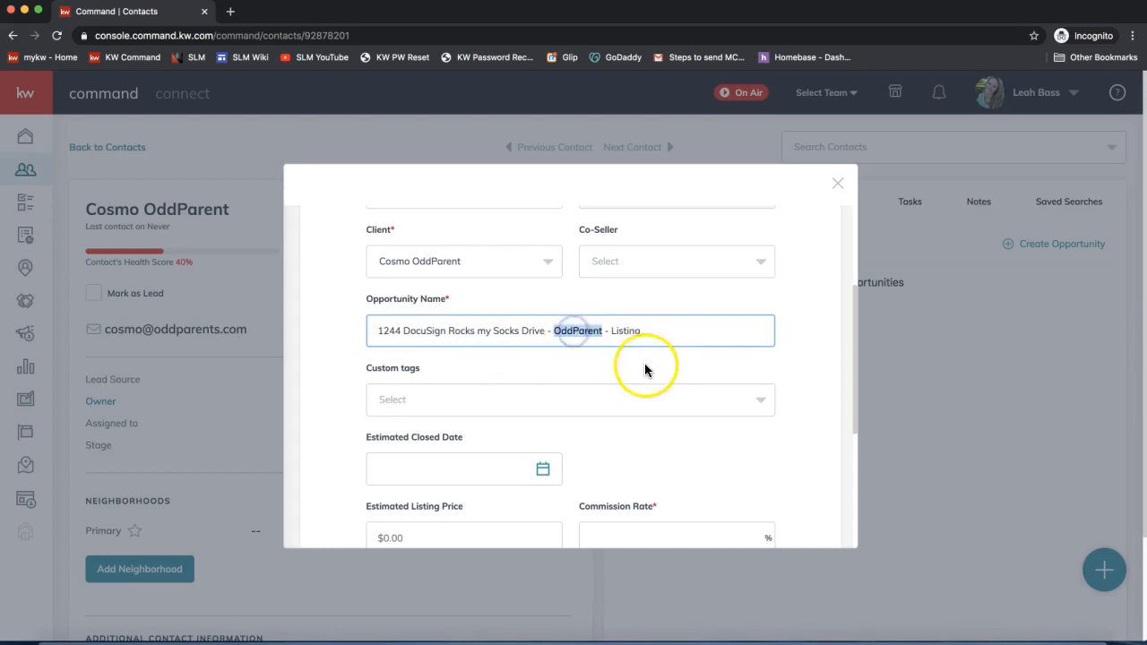
{"action": "left_click", "coordinate": [556, 330]}
{"action": "double_click", "coordinate": [556, 331]}
{"action": "left_click", "coordinate": [631, 331]}
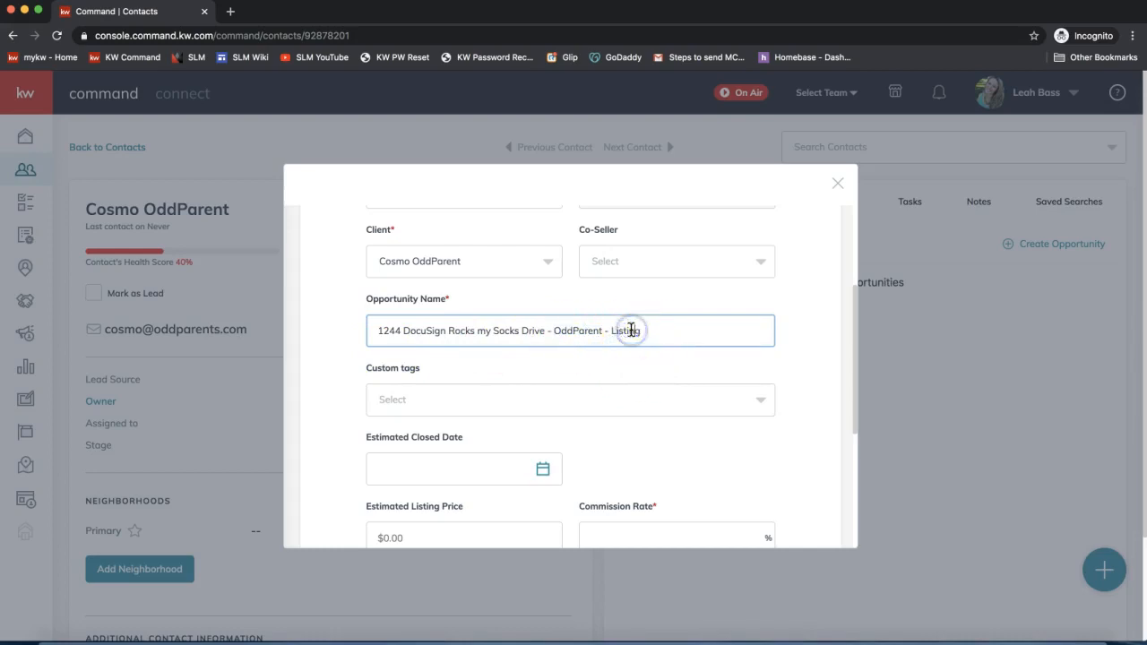
{"action": "double_click", "coordinate": [631, 331]}
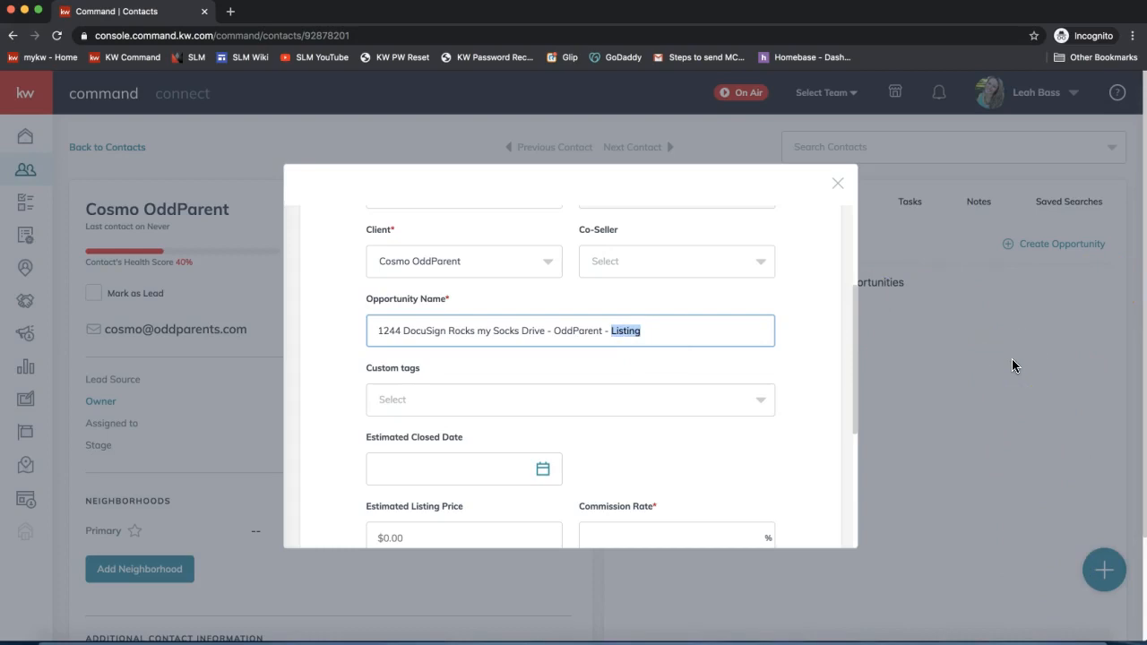
{"action": "left_click", "coordinate": [626, 335]}
{"action": "left_click", "coordinate": [609, 373]}
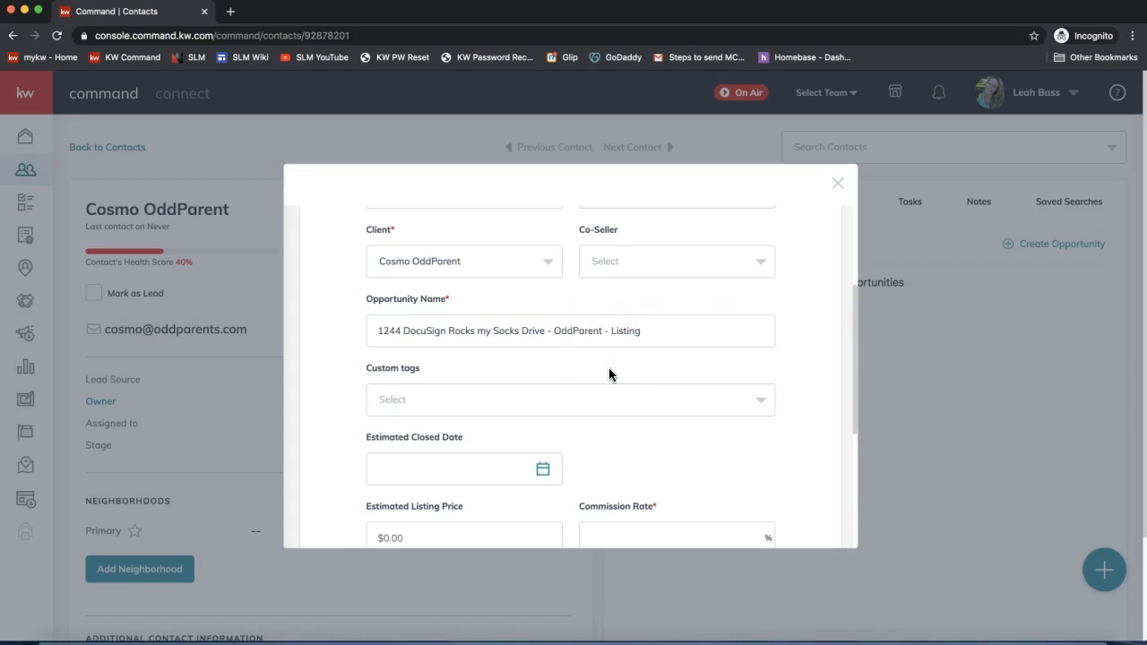
{"action": "scroll", "coordinate": [610, 374], "scroll_direction": "down", "scroll_amount": 1}
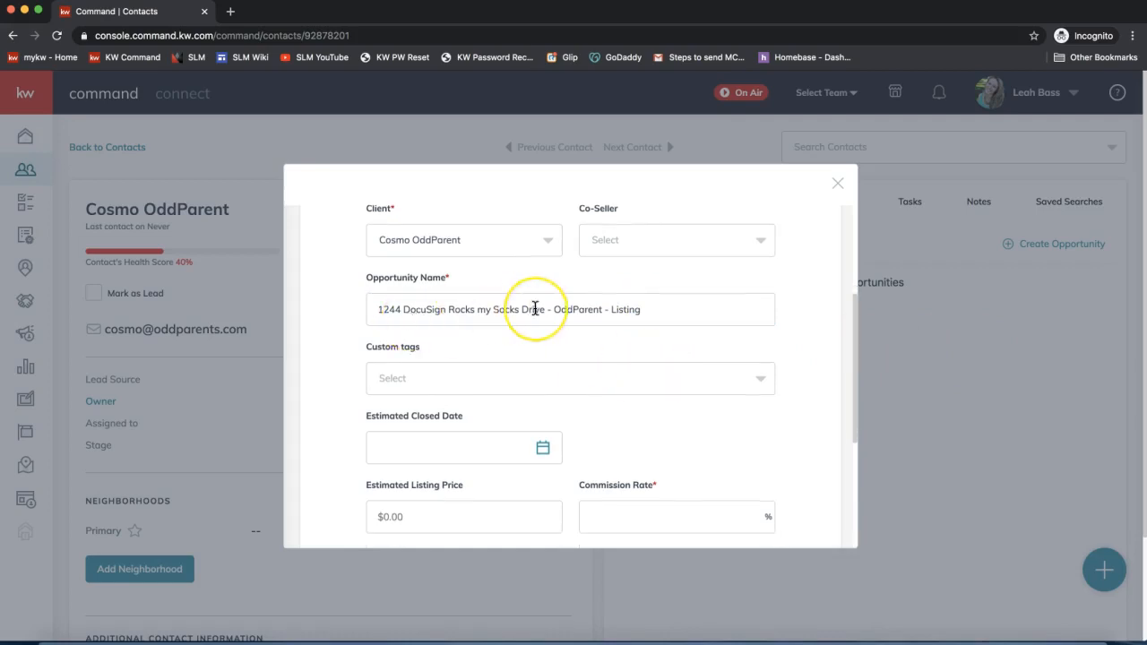
{"action": "scroll", "coordinate": [535, 308], "scroll_direction": "down", "scroll_amount": 1}
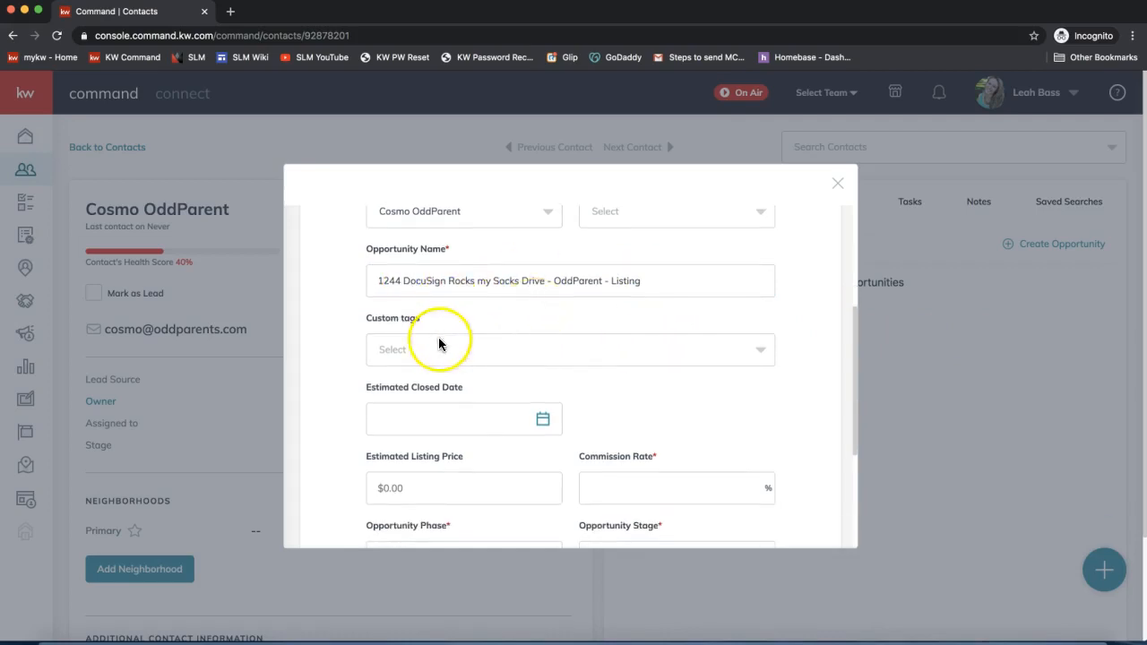
{"action": "scroll", "coordinate": [438, 343], "scroll_direction": "down", "scroll_amount": 2}
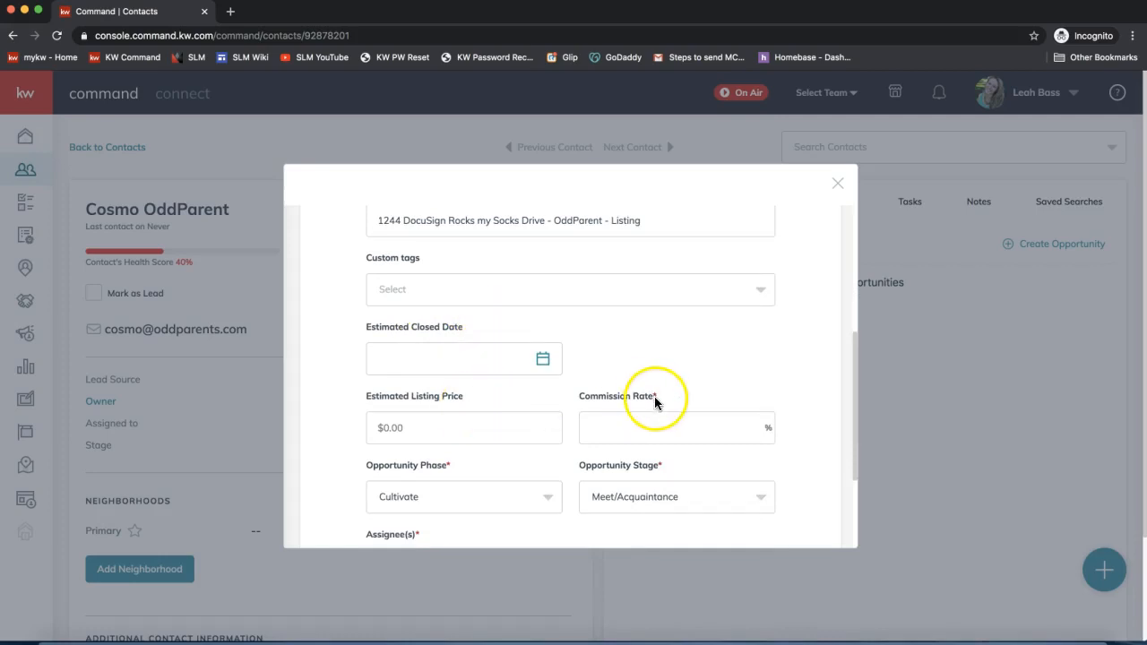
{"action": "scroll", "coordinate": [478, 409], "scroll_direction": "down", "scroll_amount": 3}
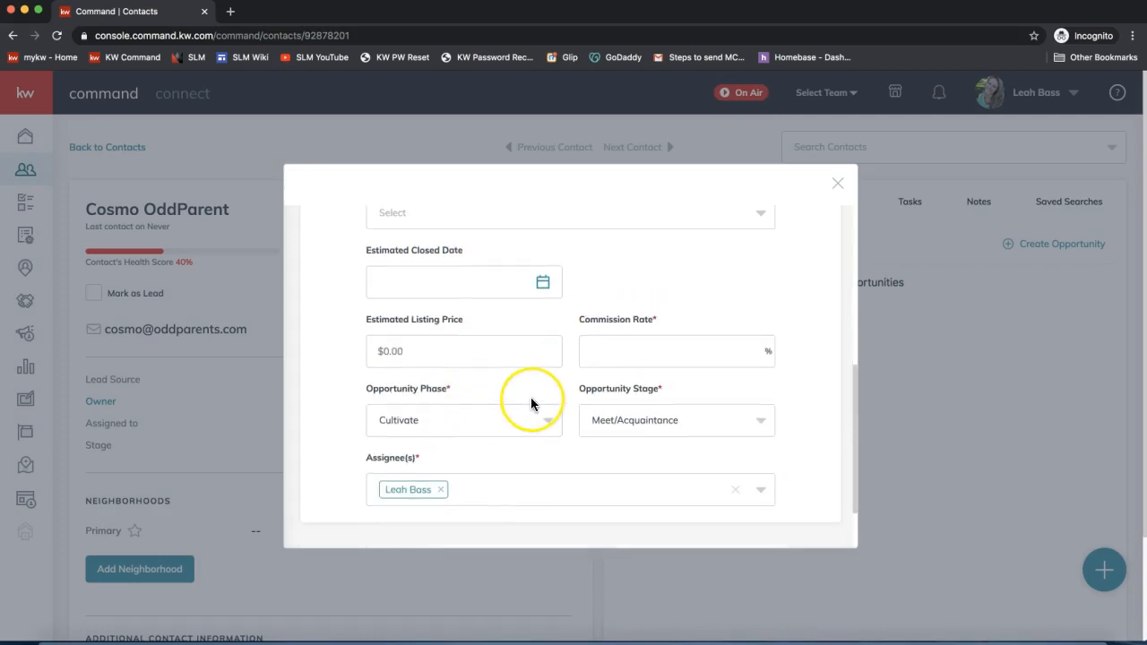
- Enter 3 as the commission rate, then review the phase and stage fields below
{"action": "left_click", "coordinate": [615, 349]}
{"action": "type", "text": "3"}
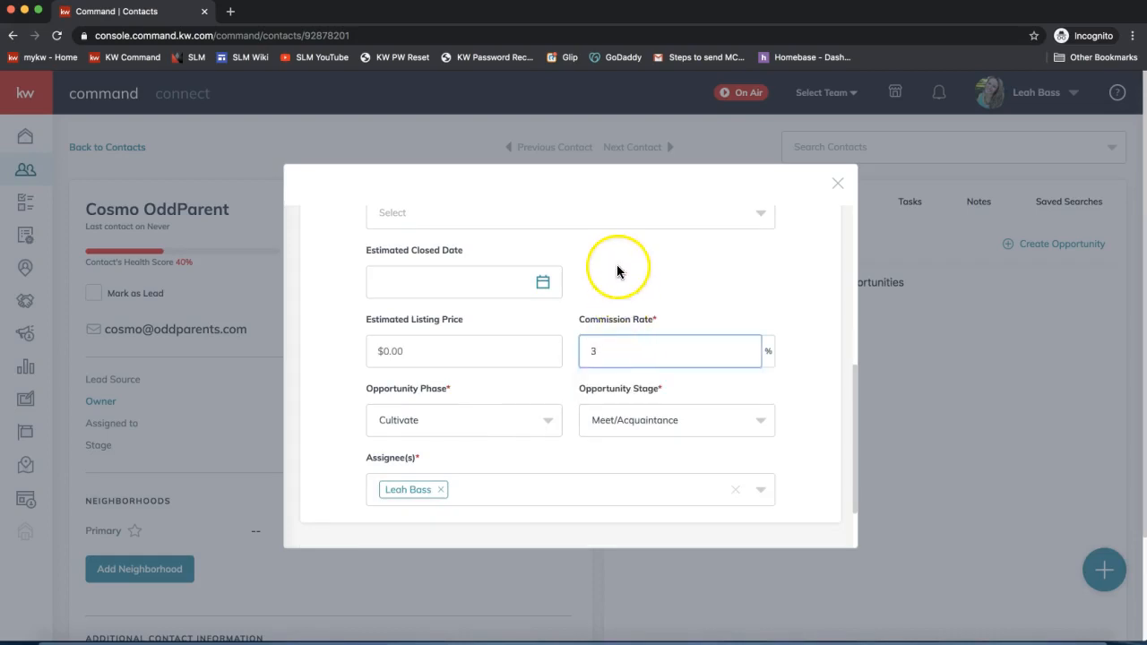
{"action": "left_click", "coordinate": [622, 359]}
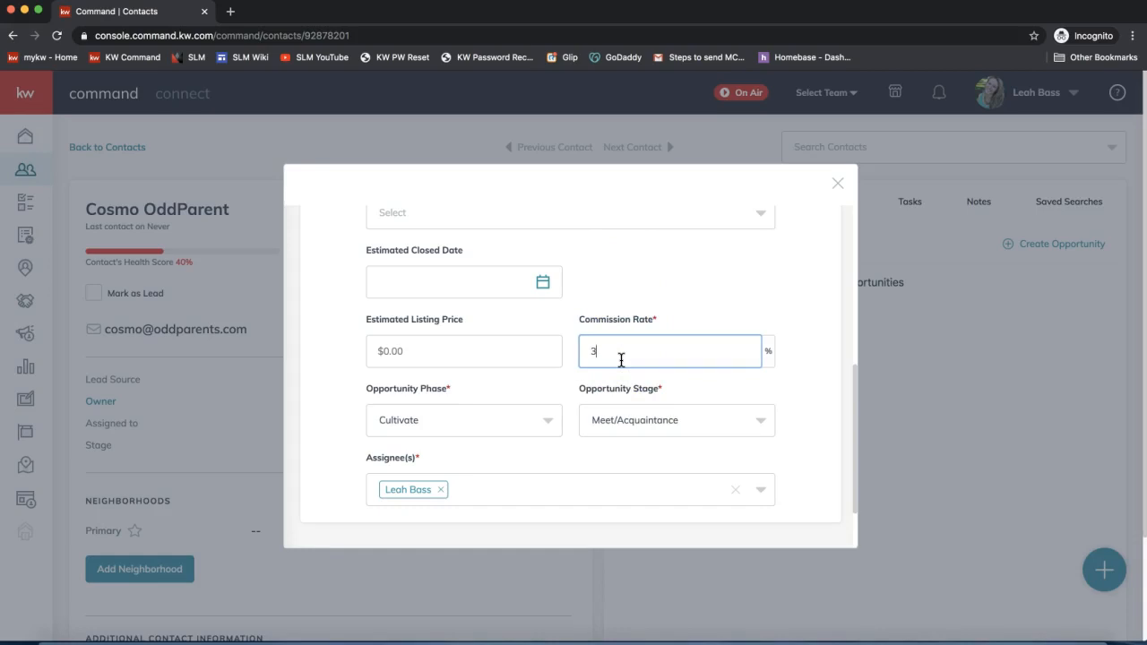
{"action": "left_click_drag", "start_coordinate": [621, 359], "coordinate": [552, 404]}
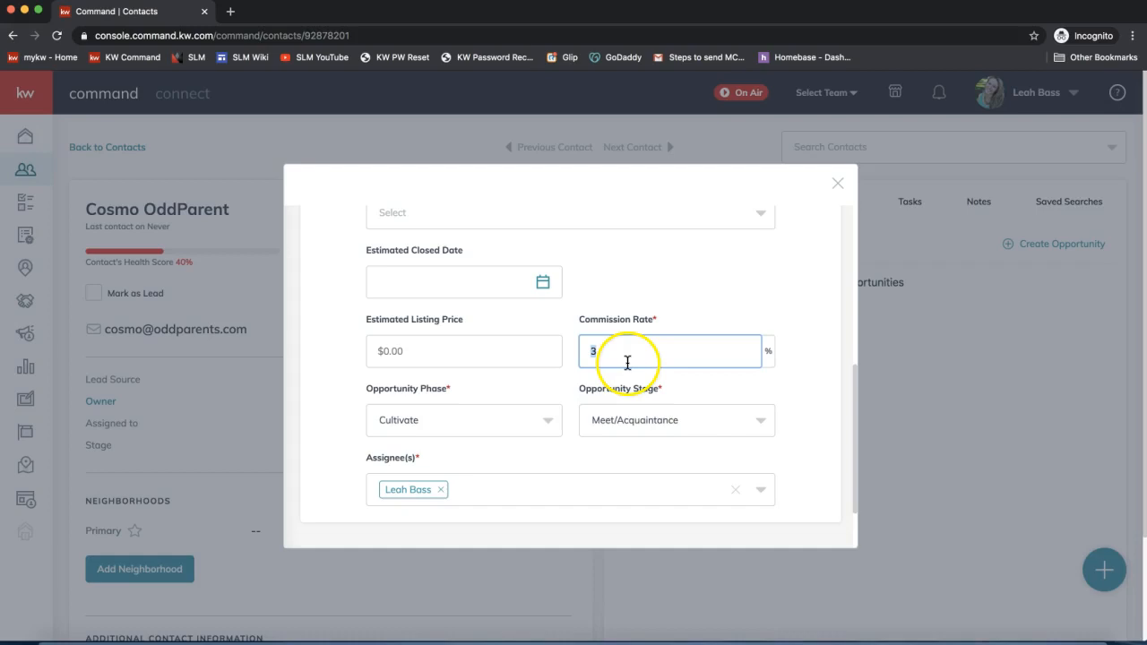
{"action": "left_click", "coordinate": [475, 387]}
{"action": "scroll", "coordinate": [476, 388], "scroll_direction": "down", "scroll_amount": 2}
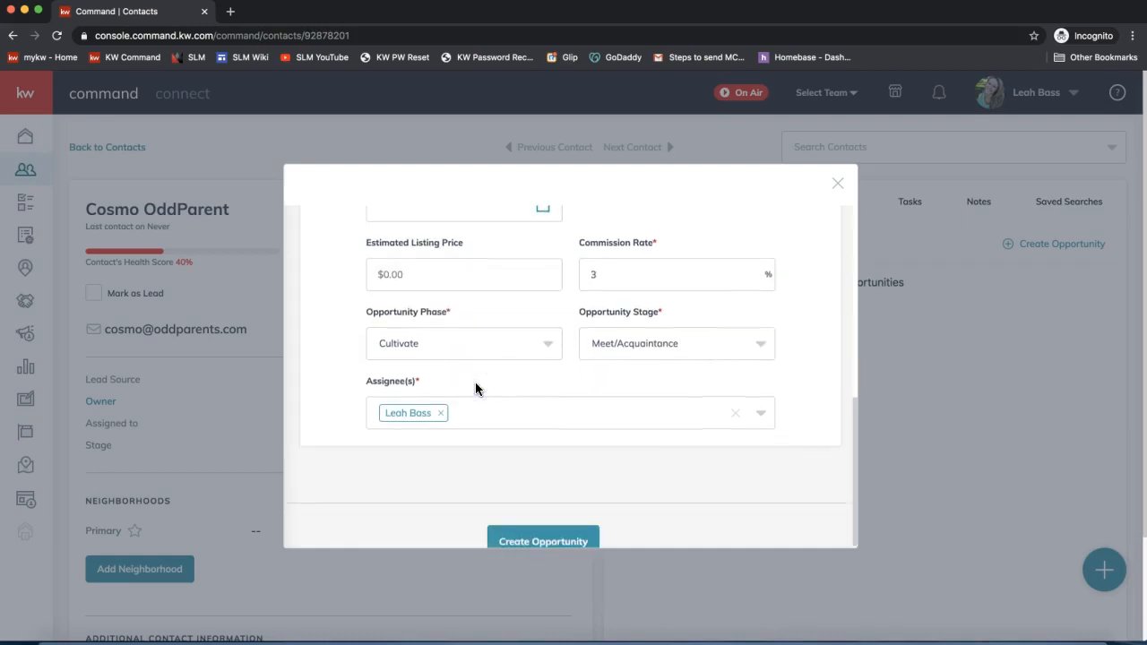
{"action": "scroll", "coordinate": [476, 383], "scroll_direction": "down", "scroll_amount": 1}
{"action": "mouse_move", "coordinate": [457, 290]}
{"action": "left_mouse_down"}
{"action": "mouse_move", "coordinate": [370, 291]}
{"action": "mouse_move", "coordinate": [450, 297]}
{"action": "left_mouse_up"}
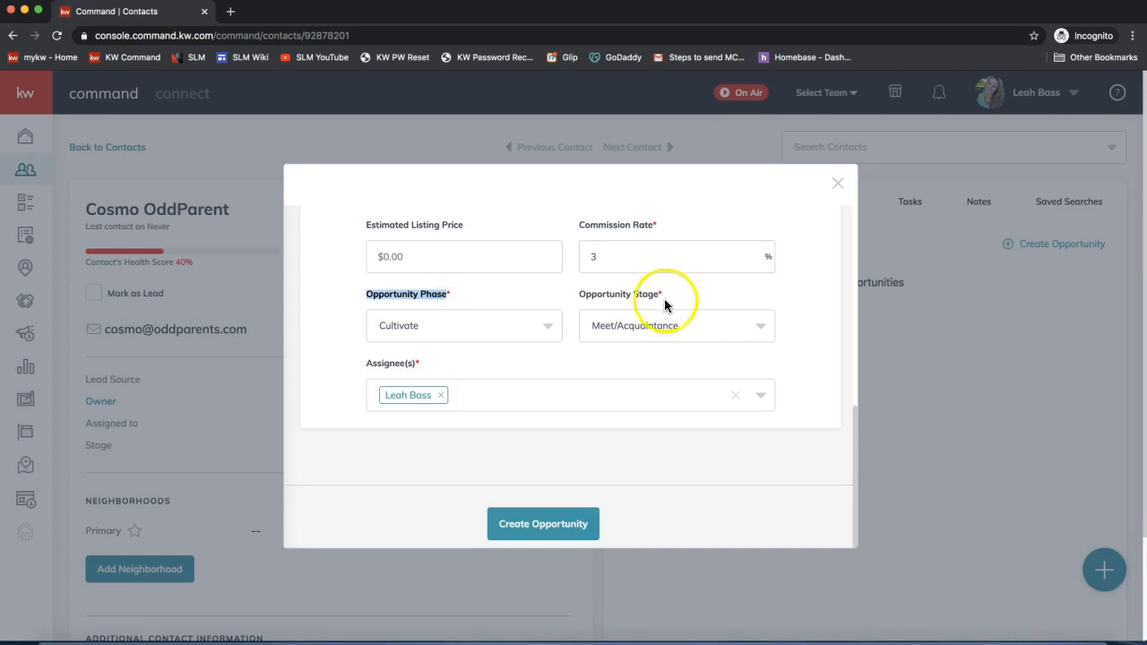
{"action": "left_click_drag", "start_coordinate": [662, 296], "coordinate": [579, 297]}
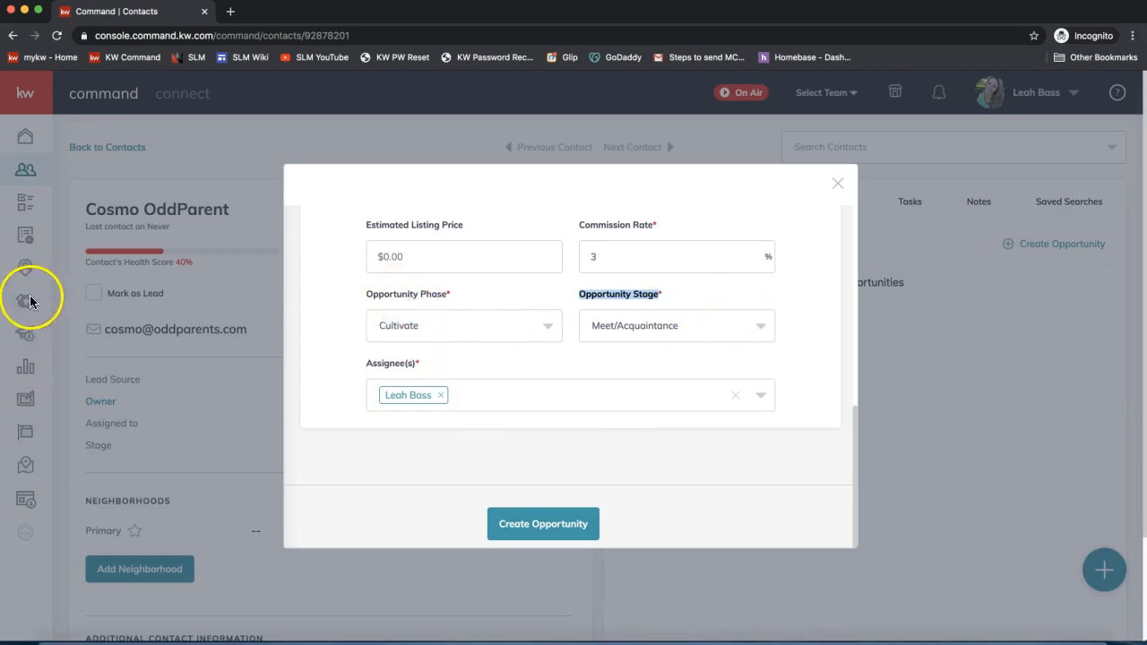
{"action": "left_click", "coordinate": [442, 355]}
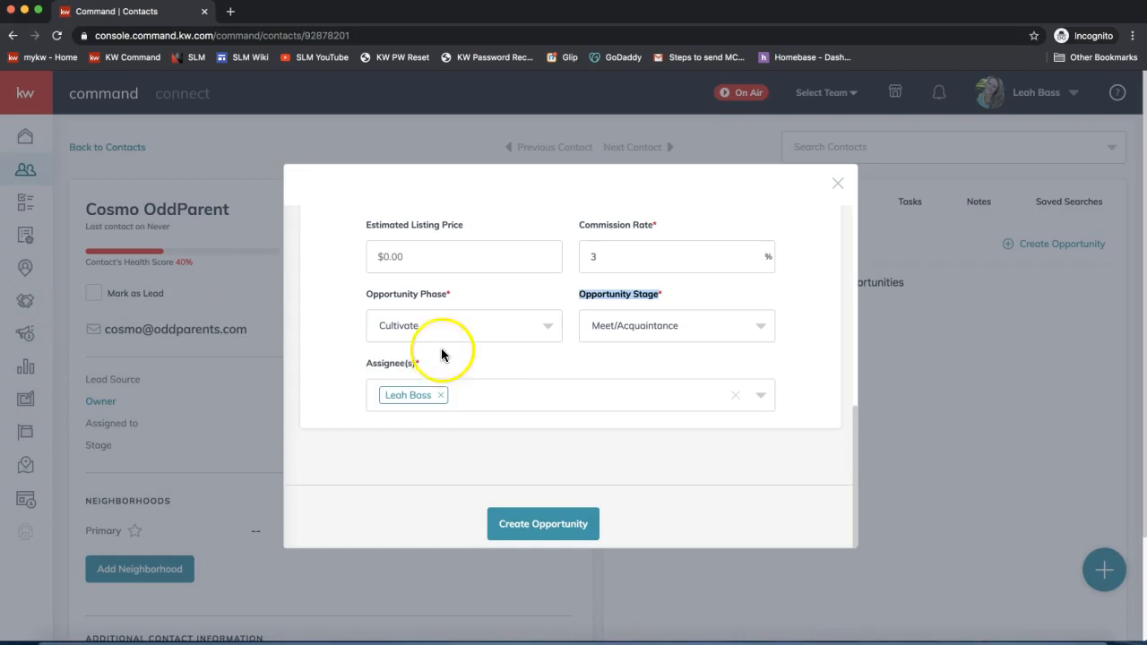
{"action": "left_click", "coordinate": [445, 338]}
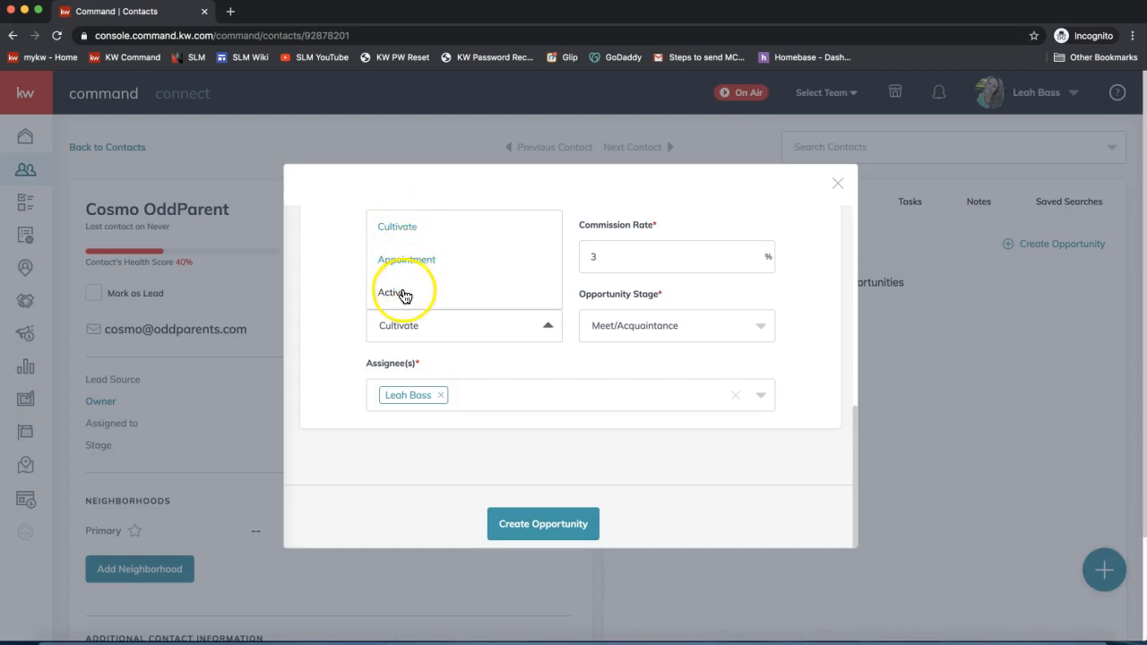
{"action": "left_click", "coordinate": [397, 226]}
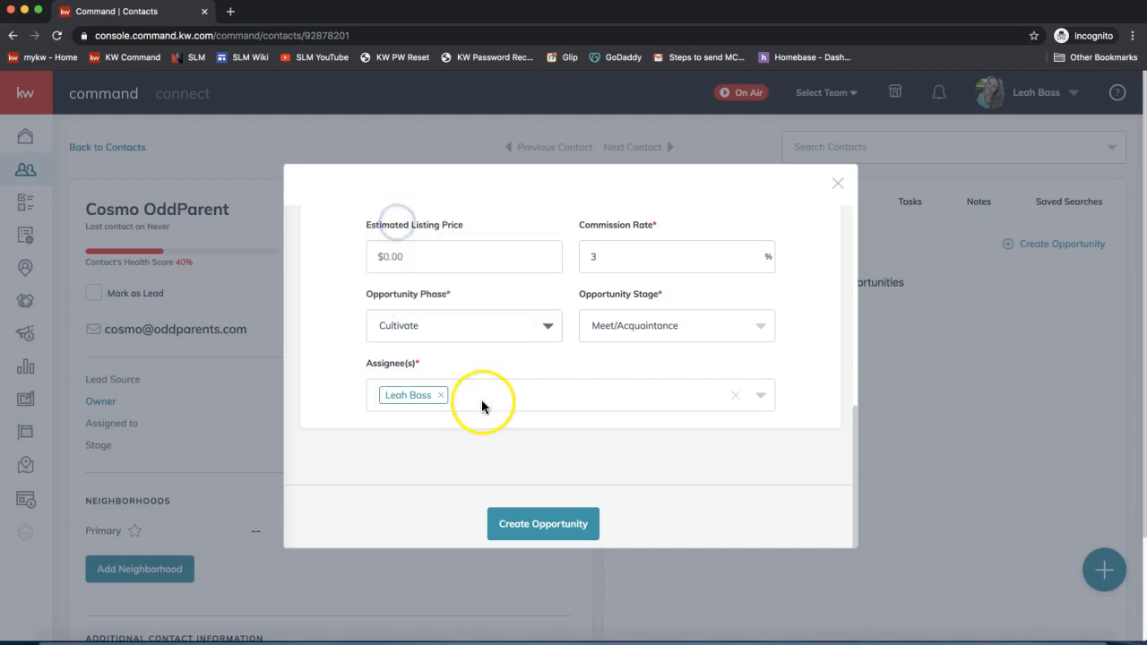
{"action": "left_click", "coordinate": [405, 331]}
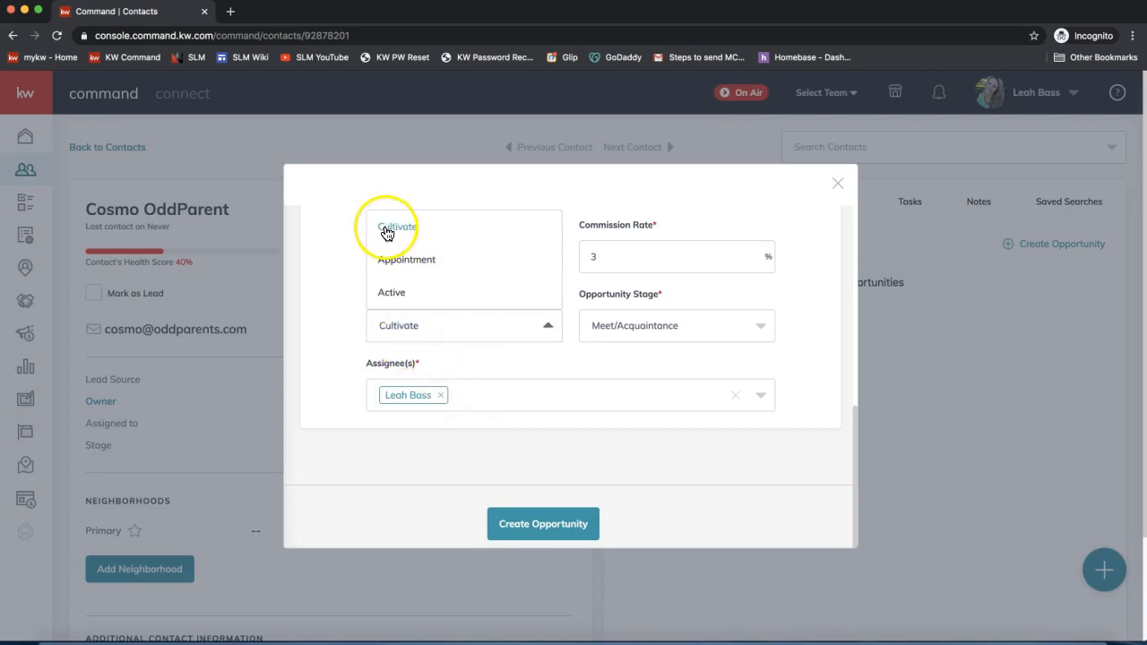
{"action": "left_click", "coordinate": [486, 372]}
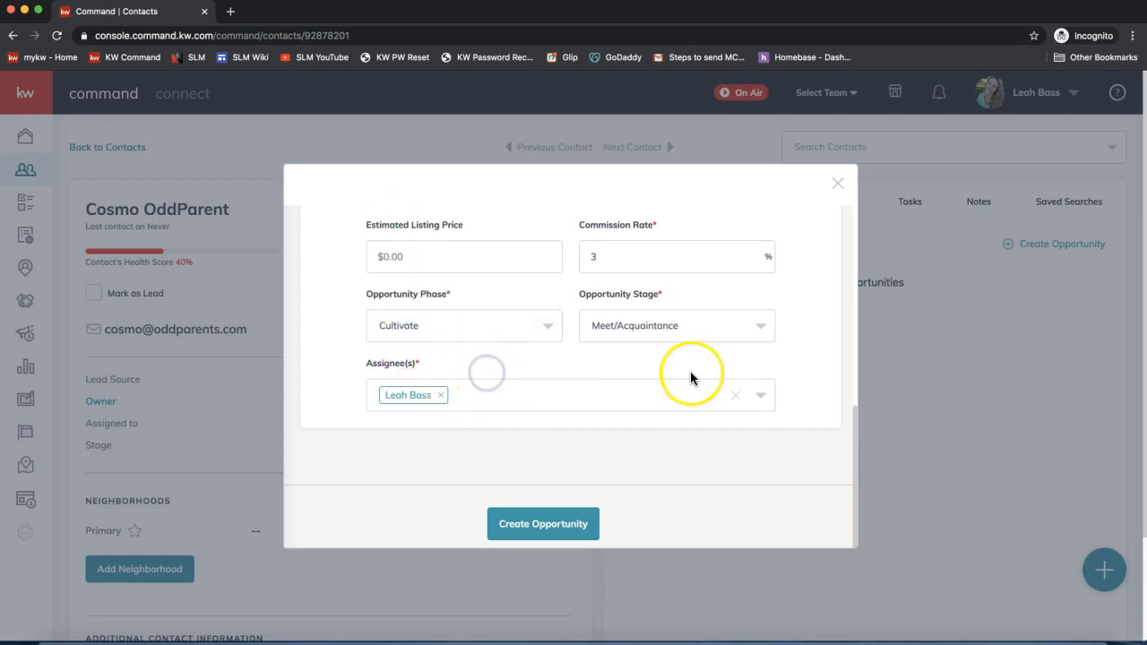
{"action": "left_click", "coordinate": [612, 322]}
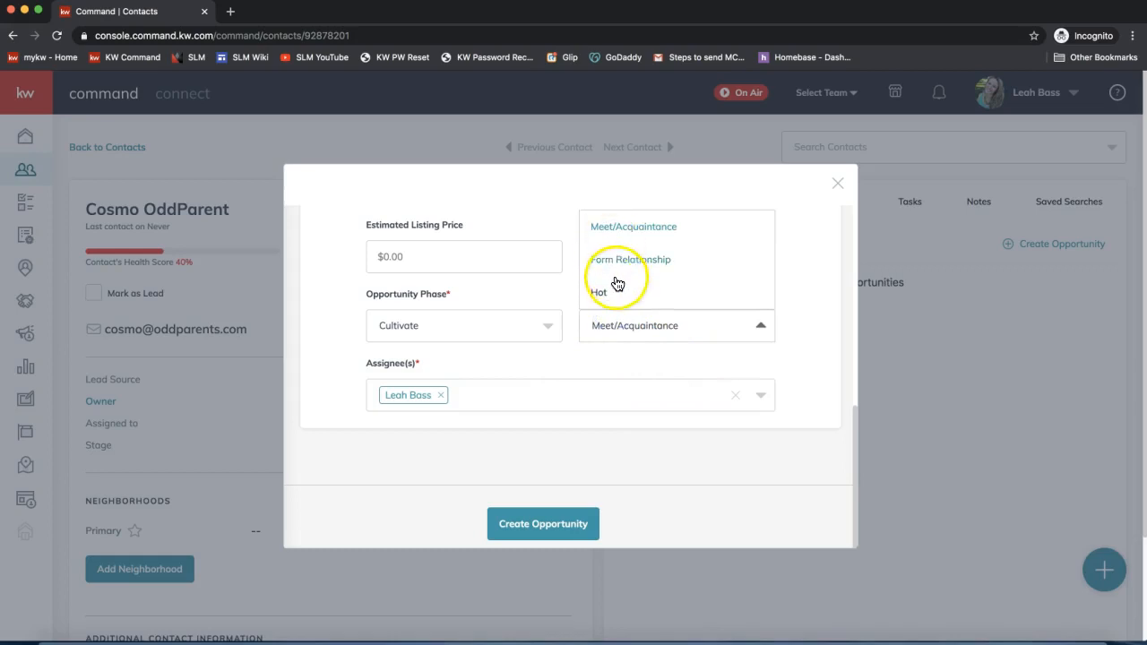
{"action": "left_click", "coordinate": [616, 350]}
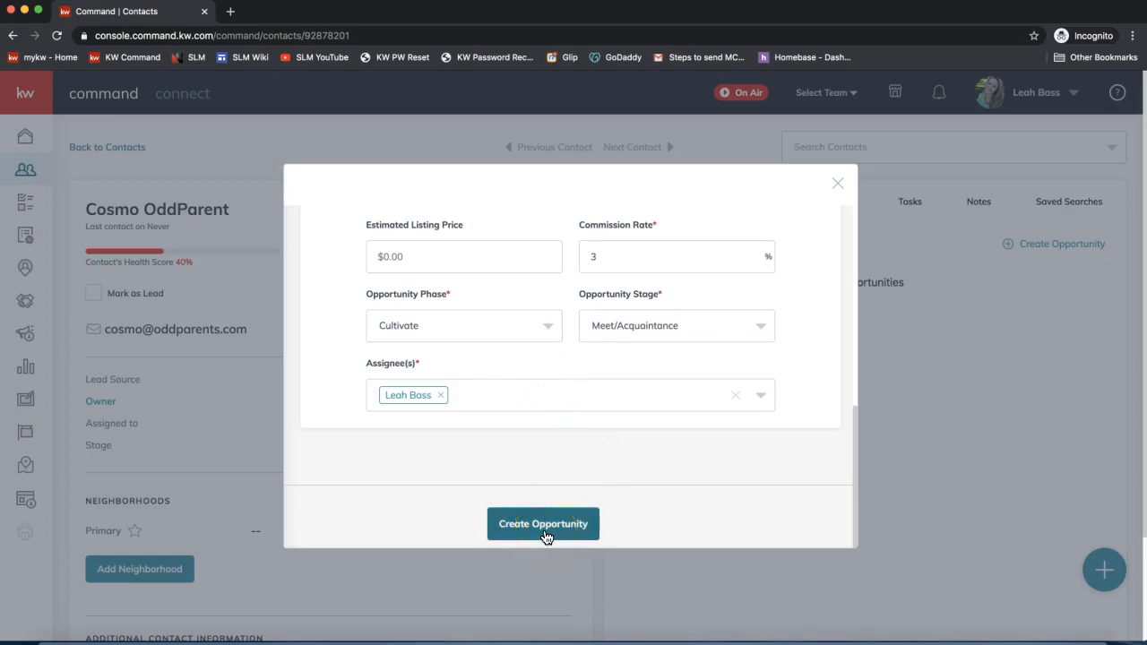
- Try adding two more team members as assignees, then remove them, keeping one assignee
{"action": "left_click", "coordinate": [392, 364]}
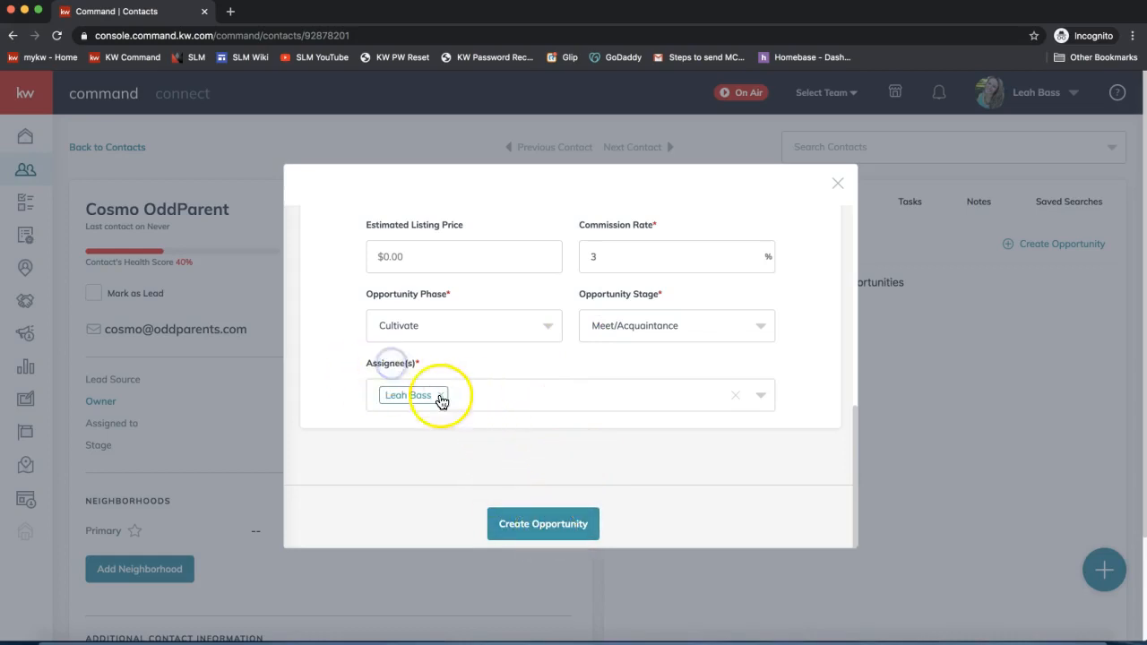
{"action": "left_click", "coordinate": [473, 394]}
{"action": "left_click", "coordinate": [414, 334]}
{"action": "left_click", "coordinate": [632, 396]}
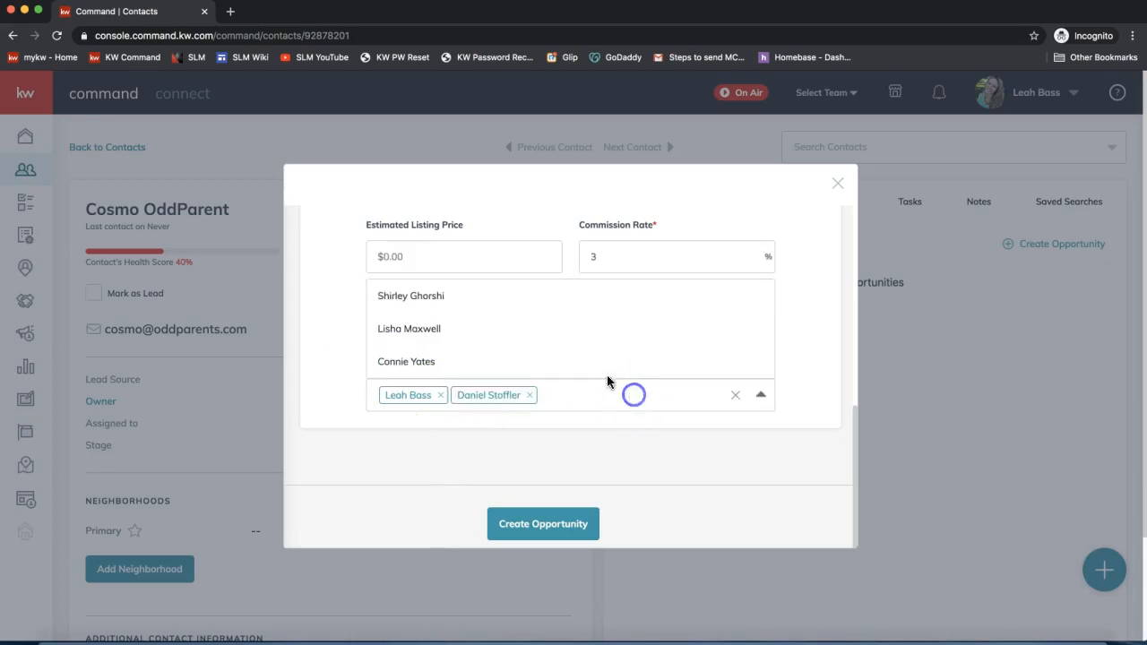
{"action": "left_click", "coordinate": [470, 310]}
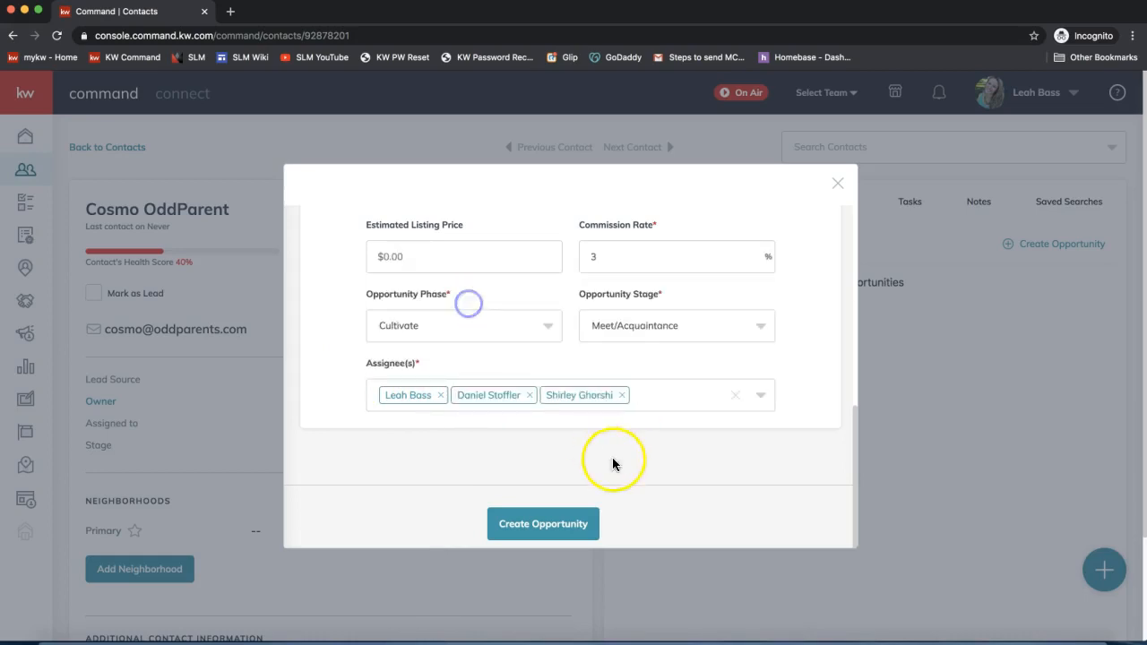
{"action": "left_click", "coordinate": [621, 396]}
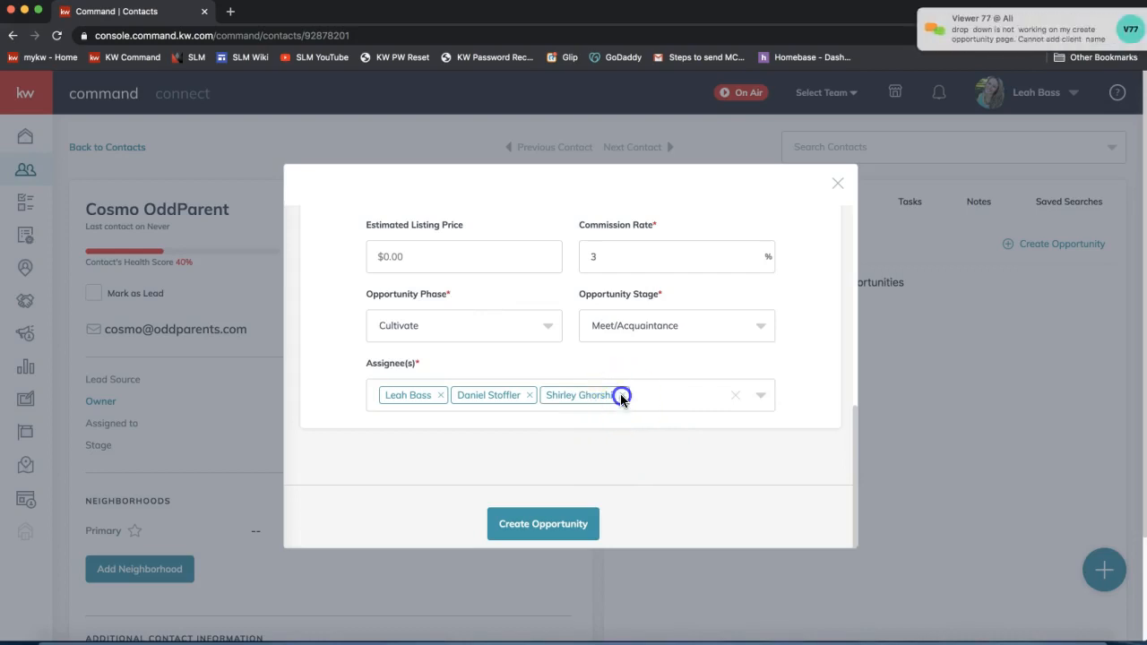
{"action": "left_click", "coordinate": [530, 395]}
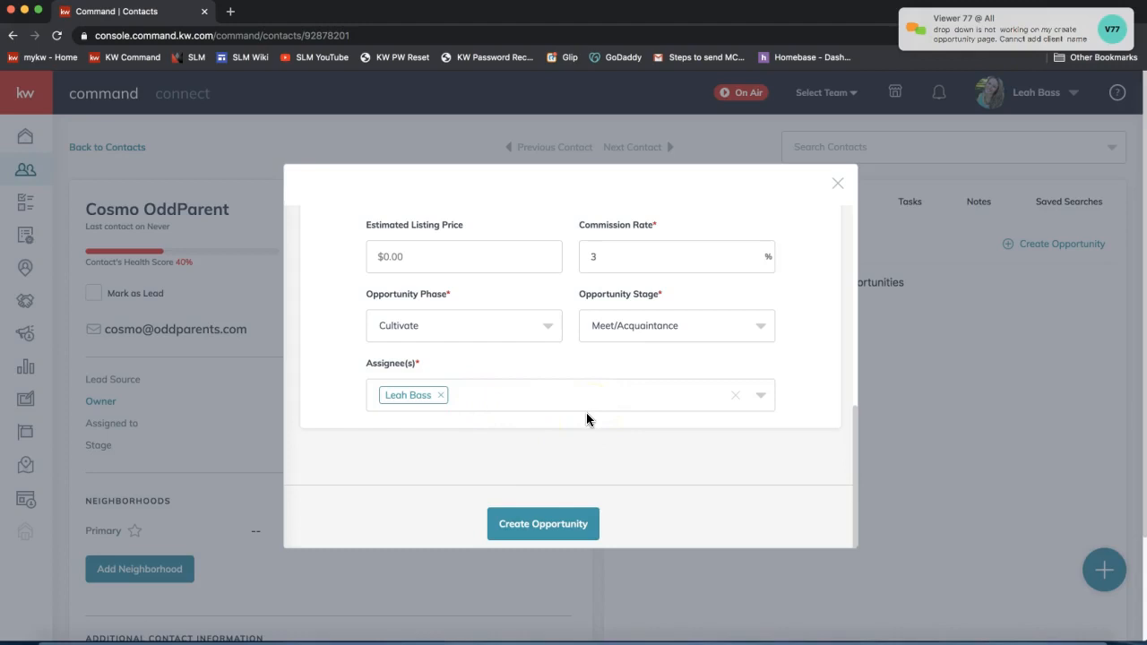
- Check the 3% commission, Cultivate phase and Meet/Acquaintance stage, then create the opportunity
{"action": "scroll", "coordinate": [586, 417], "scroll_direction": "up", "scroll_amount": 5}
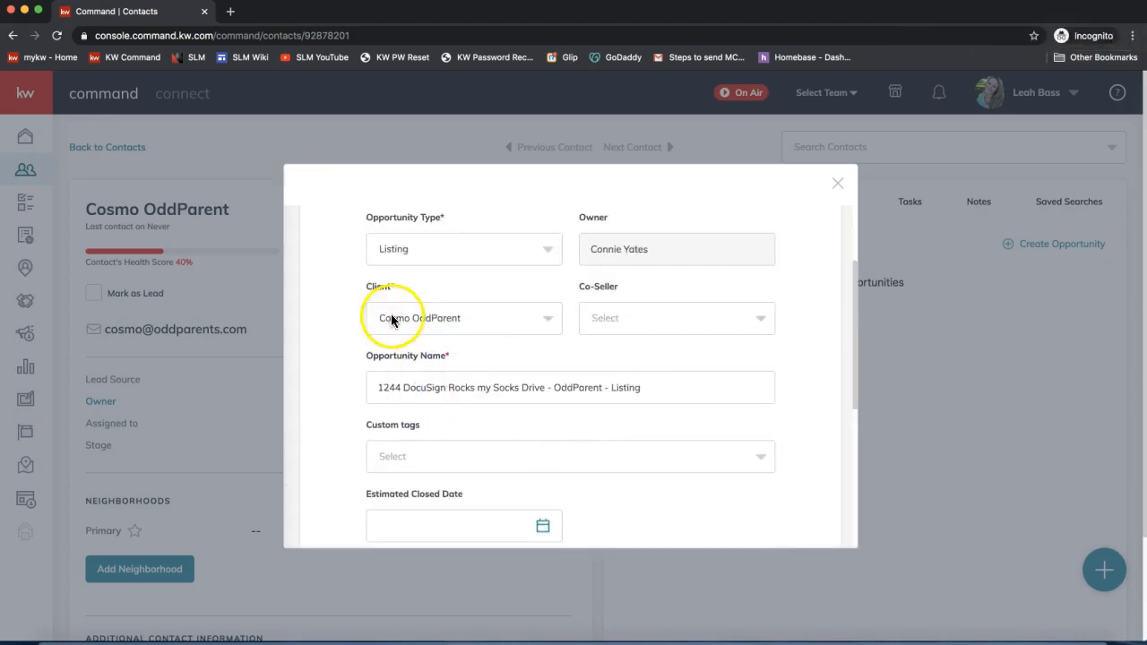
{"action": "scroll", "coordinate": [464, 323], "scroll_direction": "down", "scroll_amount": 1}
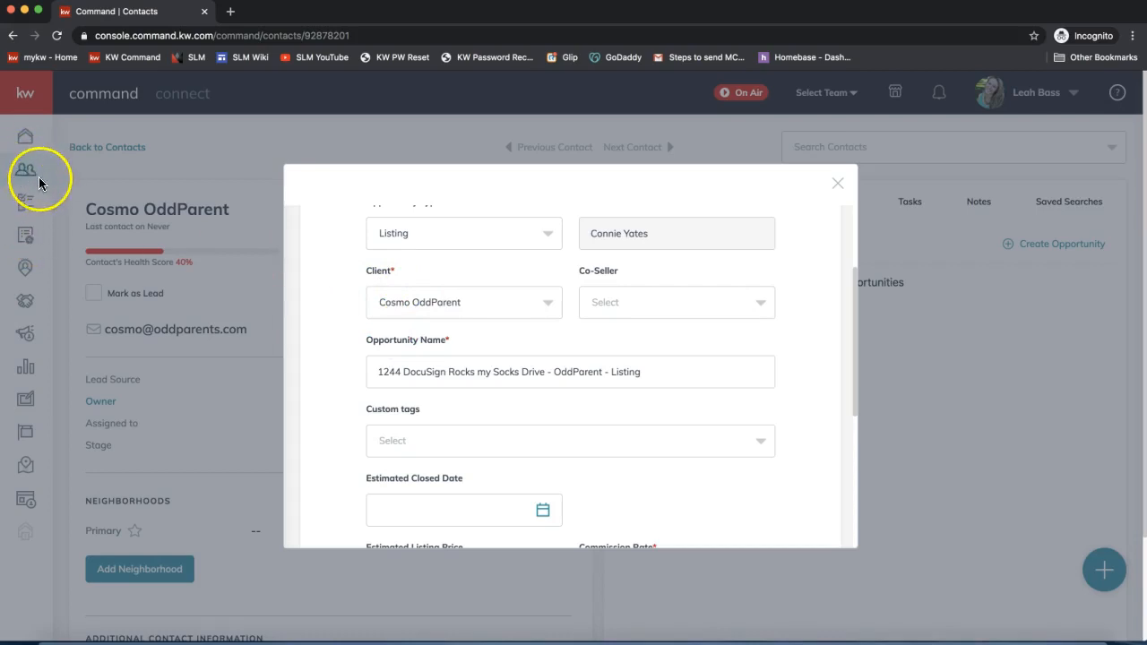
{"action": "scroll", "coordinate": [588, 371], "scroll_direction": "down", "scroll_amount": 1}
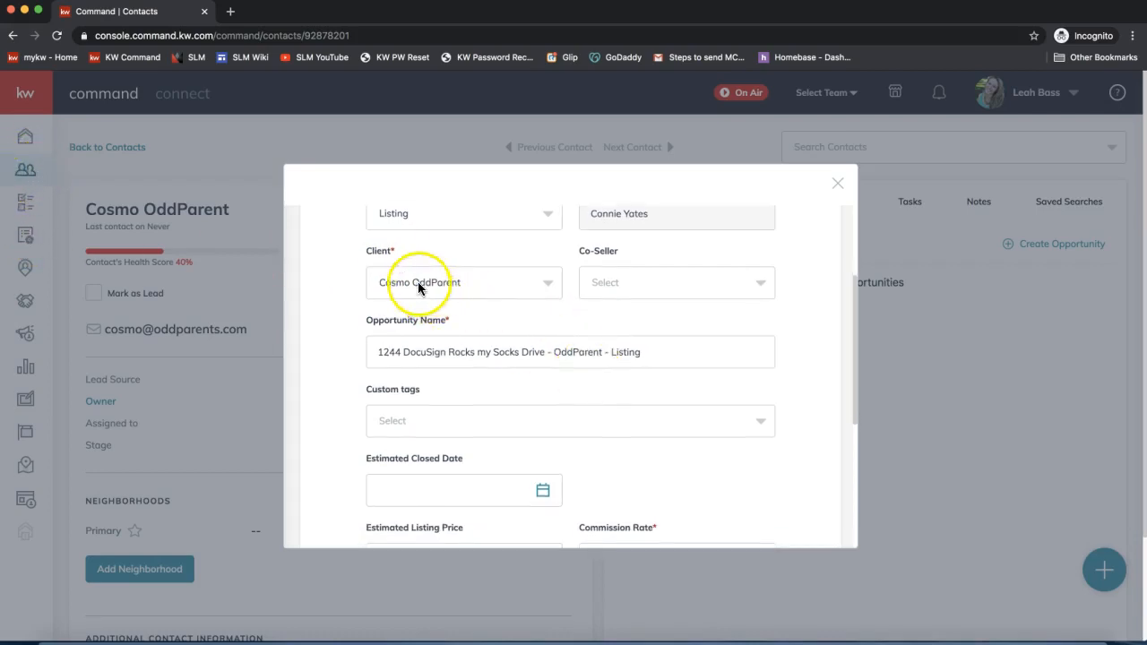
{"action": "scroll", "coordinate": [593, 359], "scroll_direction": "down", "scroll_amount": 10}
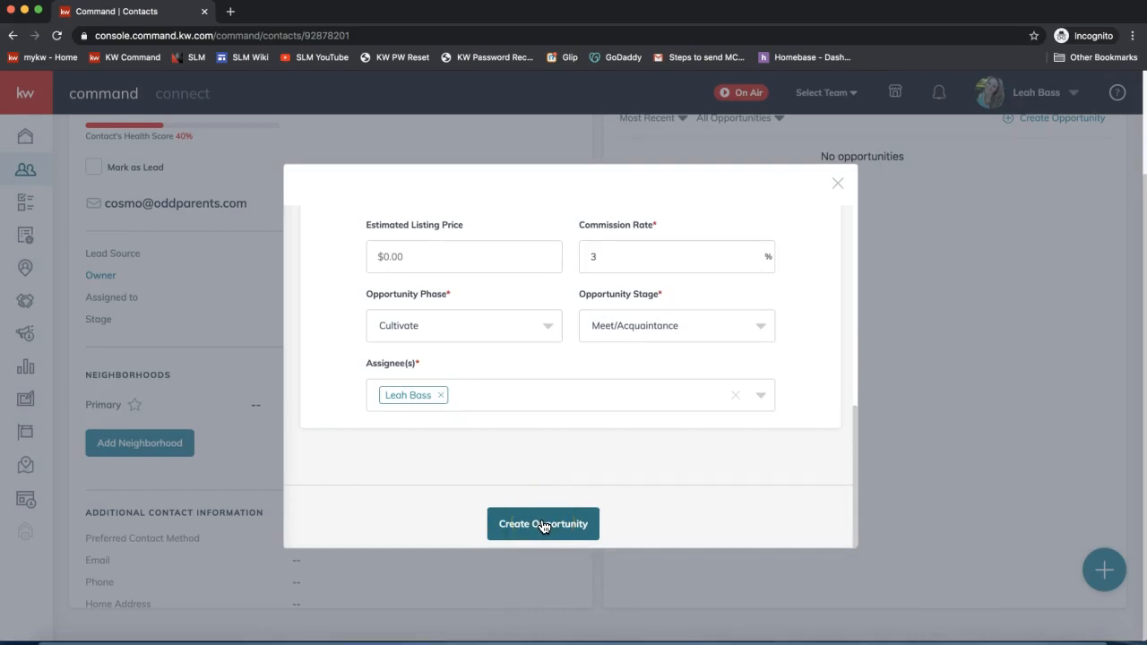
{"action": "left_click", "coordinate": [543, 525]}
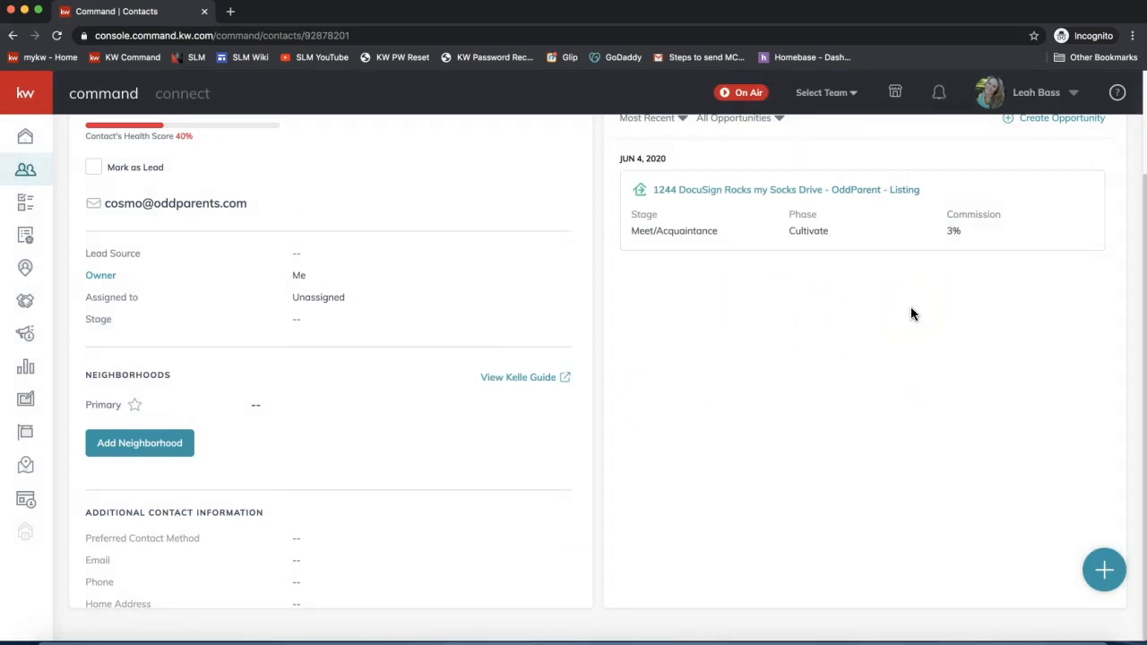
- Open the new listing opportunity from the contact's Opportunities list in a new tab
{"action": "scroll", "coordinate": [847, 318], "scroll_direction": "up", "scroll_amount": 3}
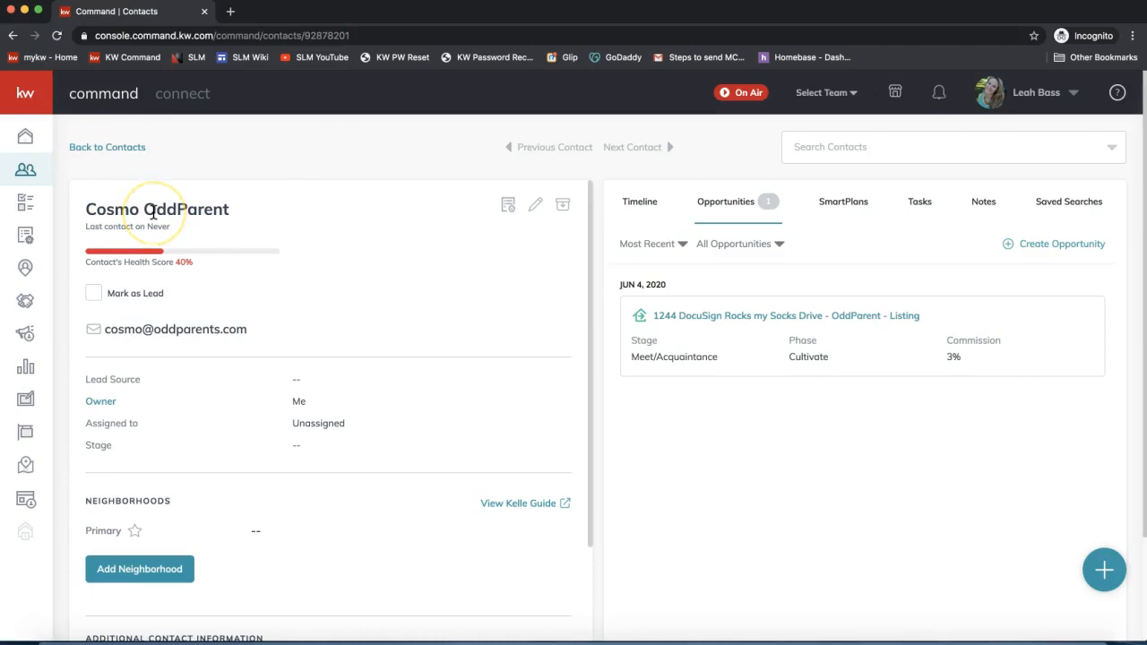
{"action": "left_click", "coordinate": [727, 319]}
{"action": "left_click", "coordinate": [714, 321]}
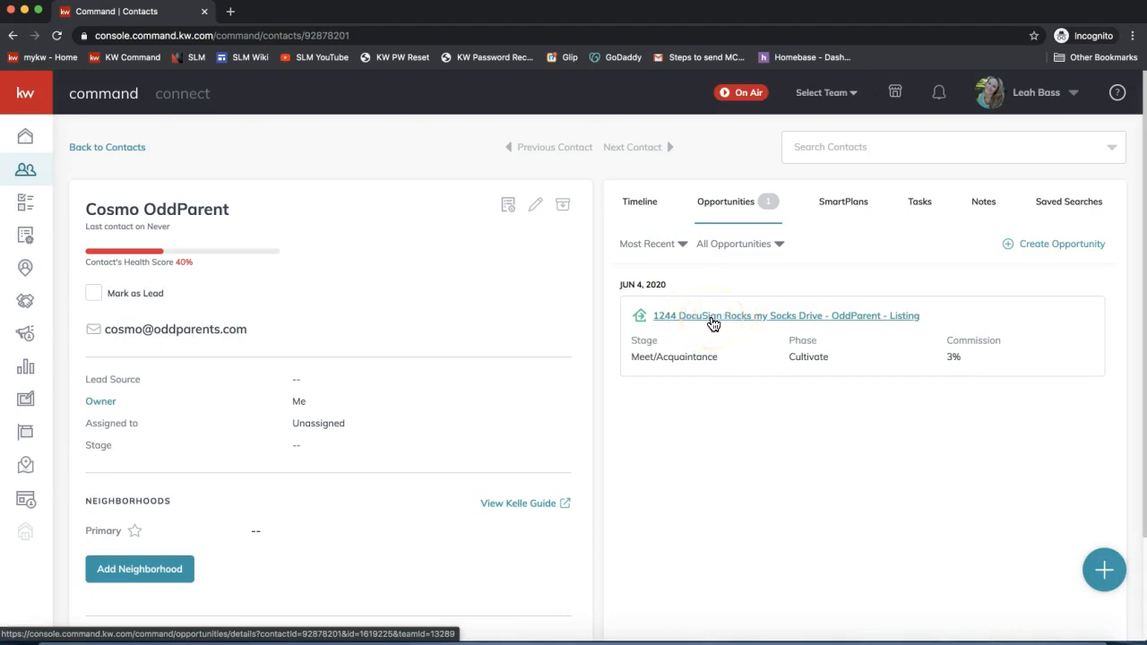
{"action": "left_click", "coordinate": [714, 321]}
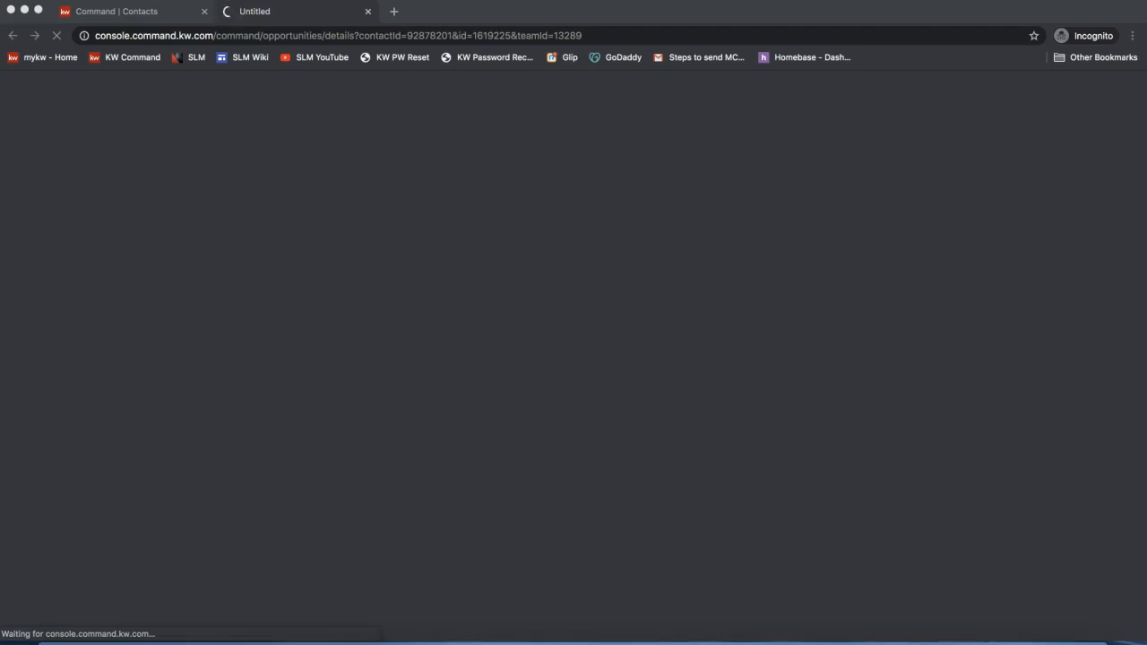
- Send the copied Google Docs link to everyone in the join.me chat
{"action": "left_click", "coordinate": [777, 634]}
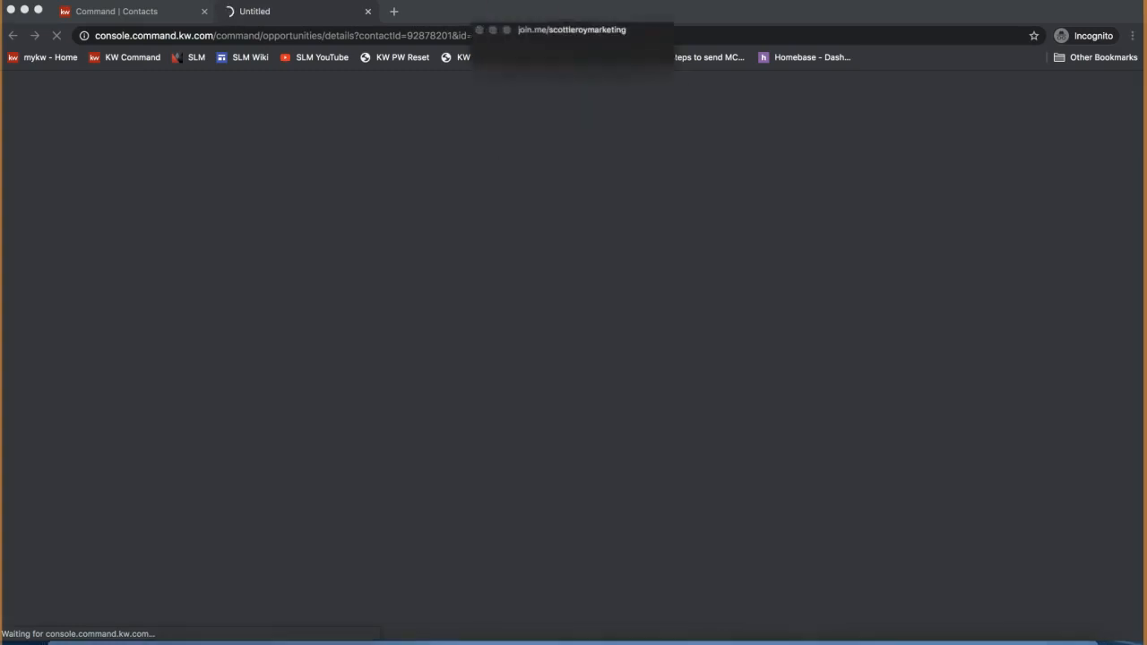
{"action": "left_click", "coordinate": [536, 35]}
{"action": "left_click", "coordinate": [547, 386]}
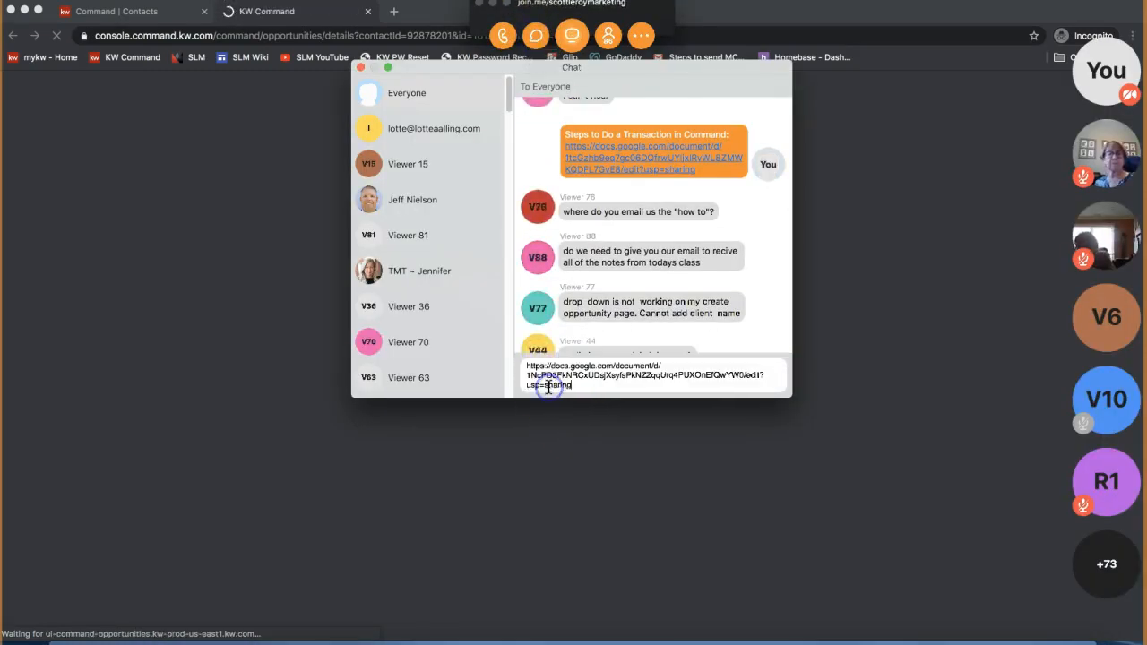
{"action": "key", "text": "Return"}
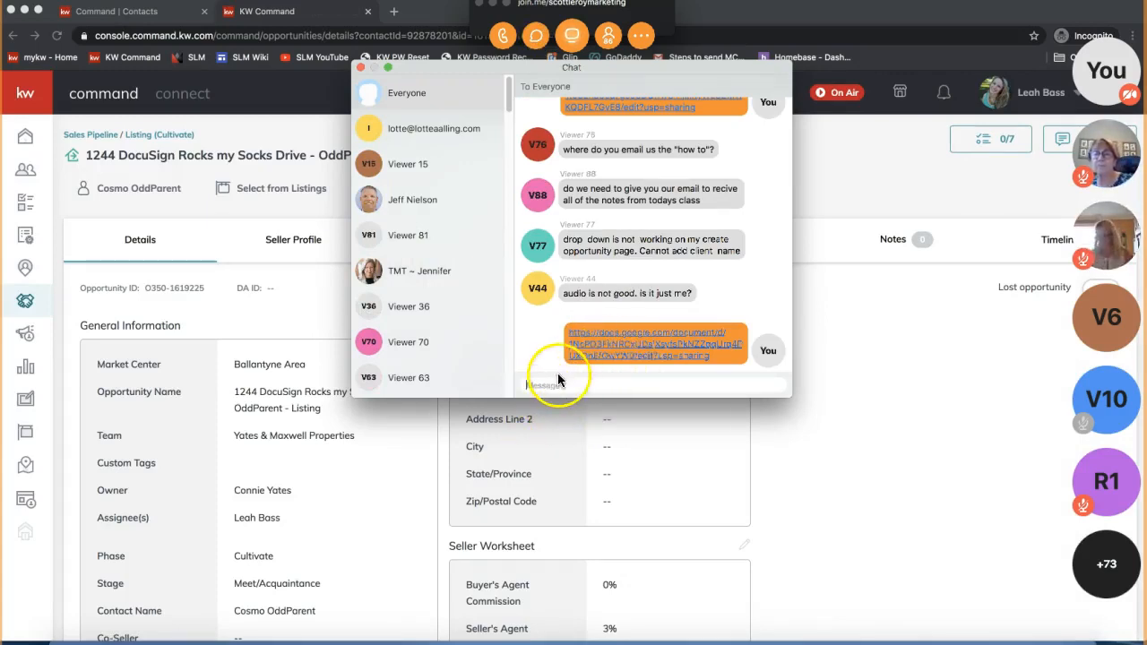
- Send the note 'Google Shared Doc with all' and close the chat window
{"action": "left_click", "coordinate": [579, 385]}
{"action": "type", "text": "Go"}
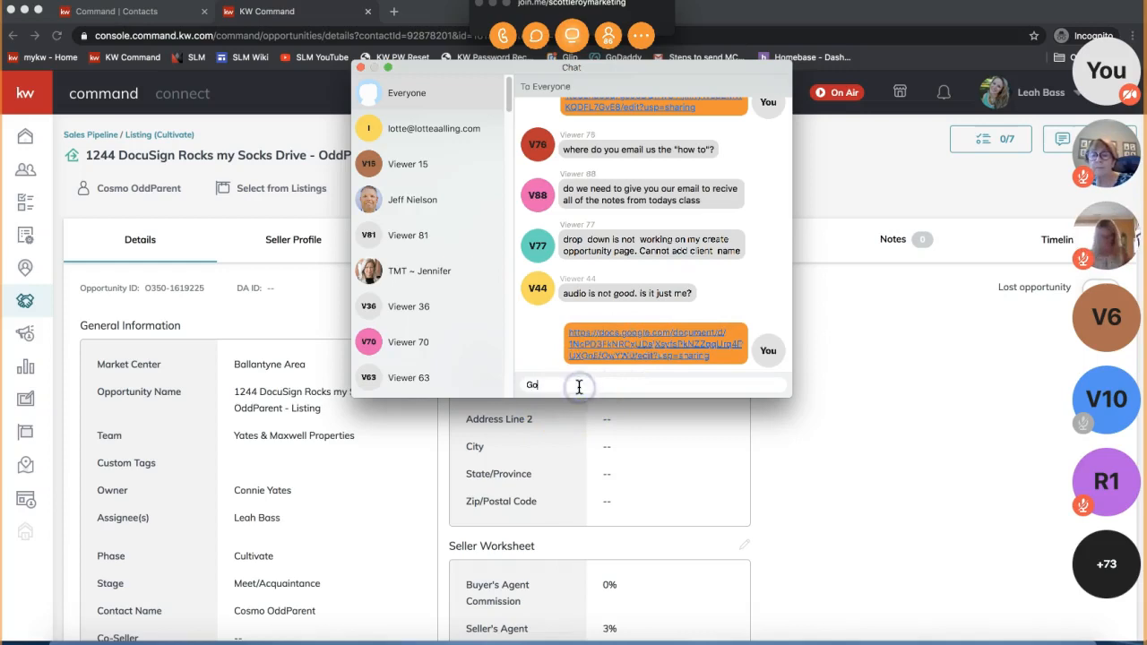
{"action": "type", "text": "ogle Shared Doc"}
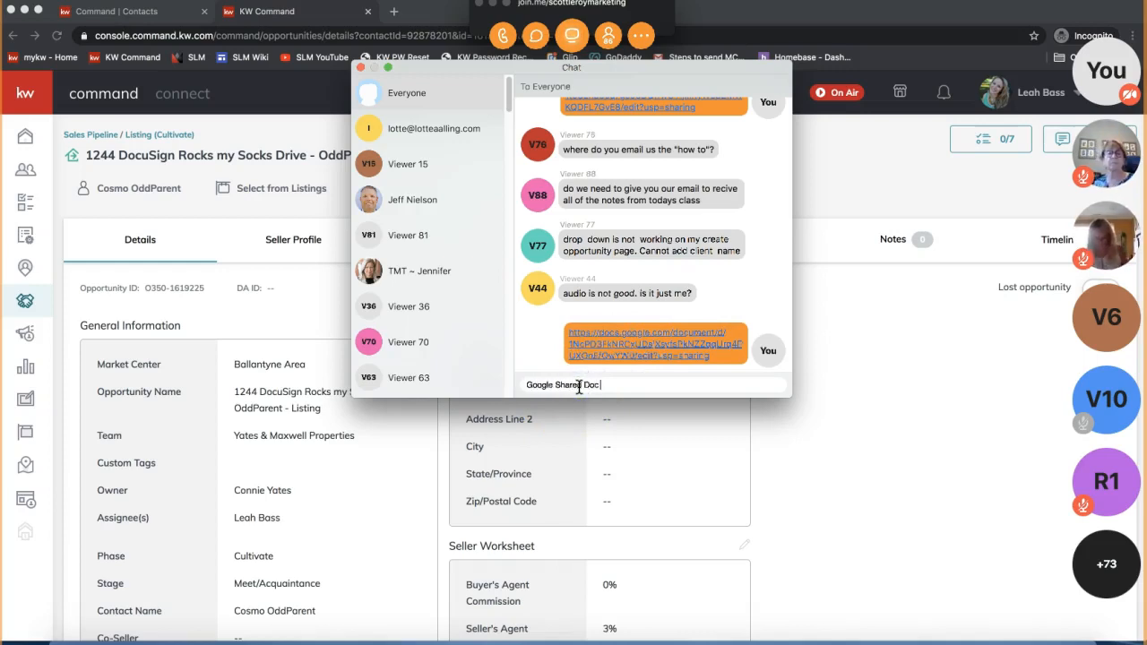
{"action": "type", "text": " with all DocuSign Tips and Notes ^"}
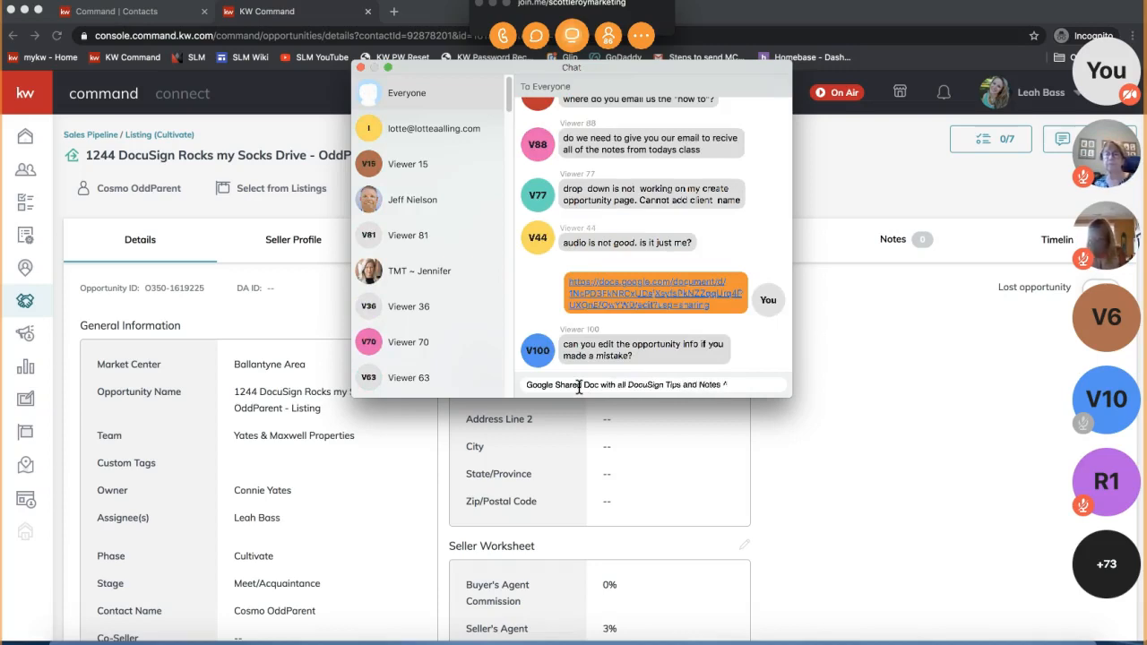
{"action": "key", "text": "Return"}
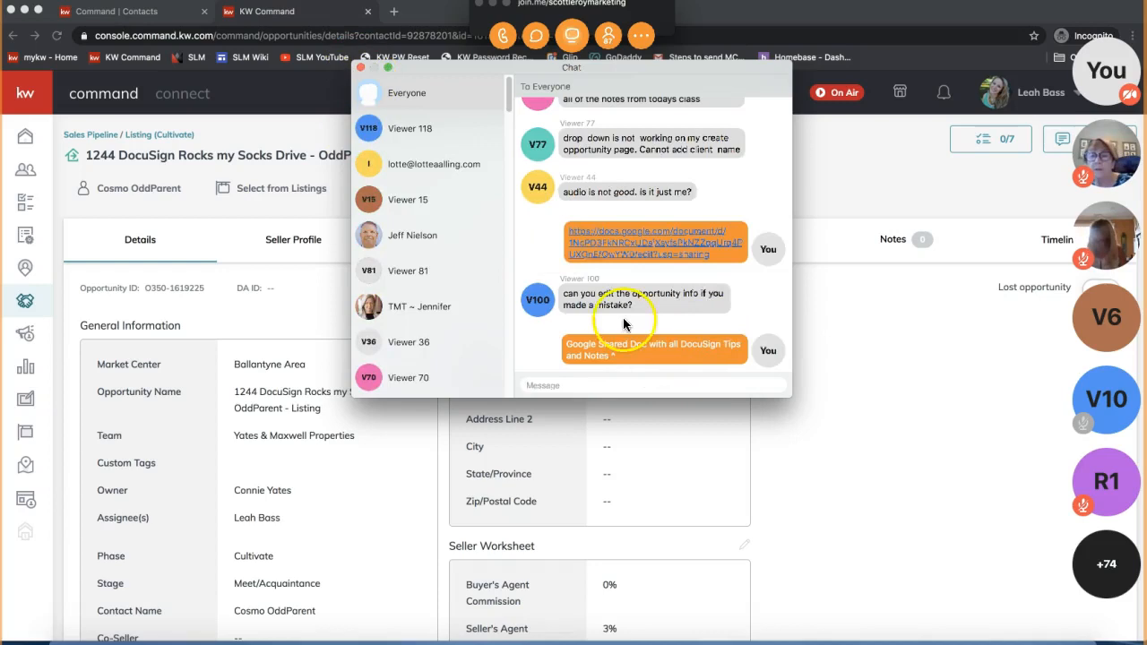
{"action": "triple_click", "coordinate": [601, 300]}
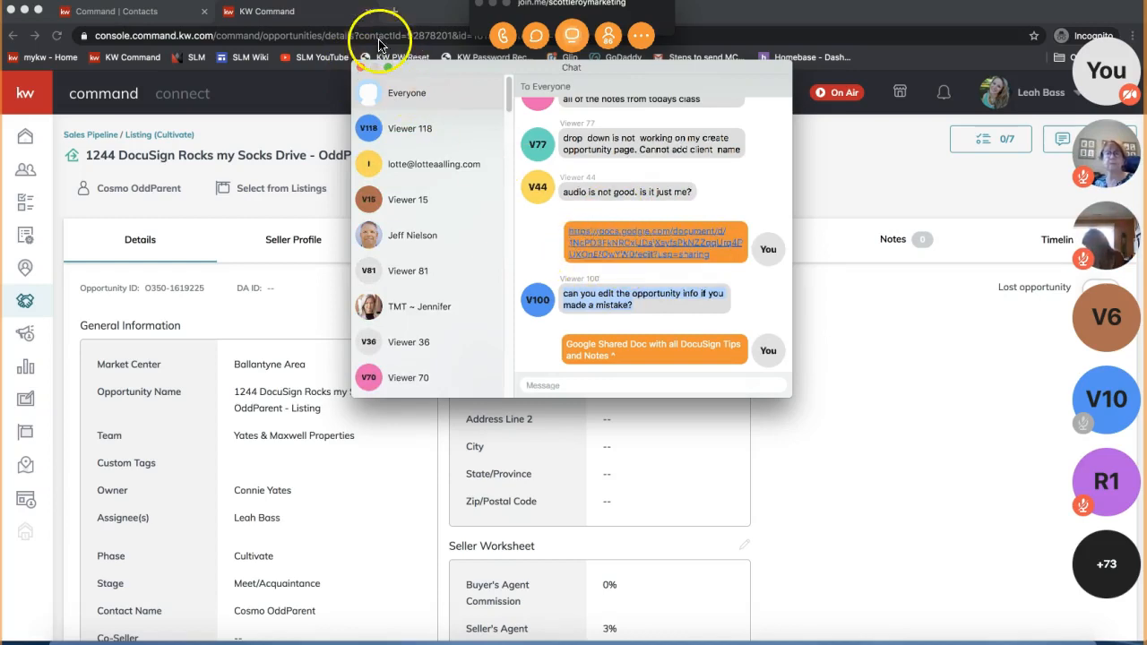
{"action": "left_click", "coordinate": [361, 67]}
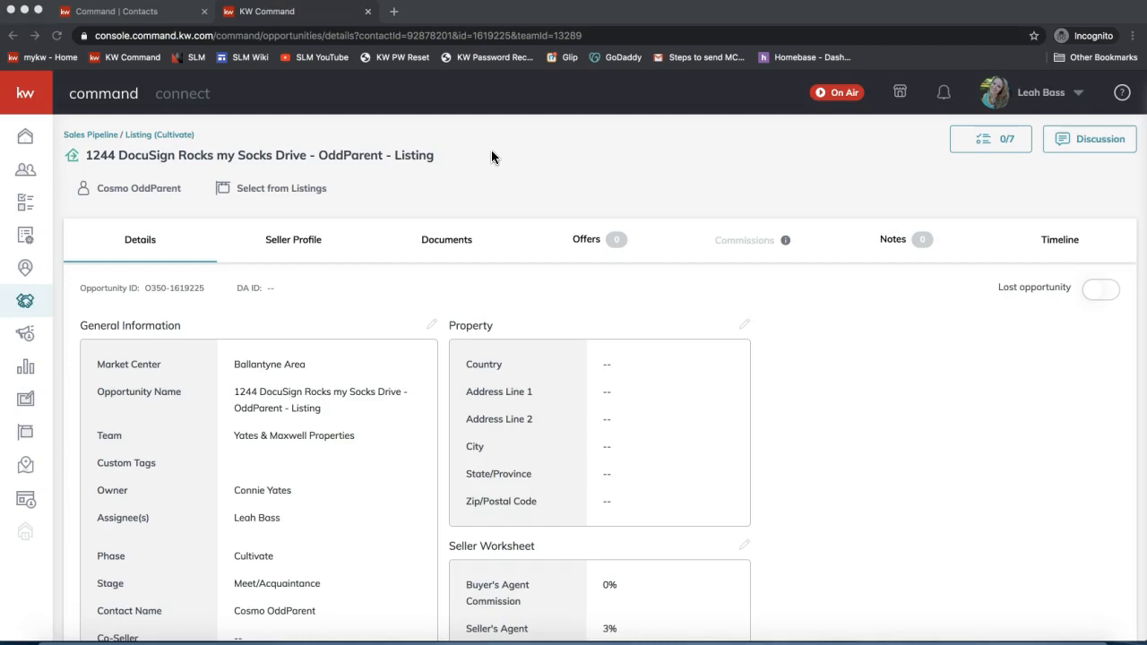
{"action": "left_click_drag", "start_coordinate": [450, 169], "coordinate": [395, 167]}
{"action": "left_click", "coordinate": [546, 171]}
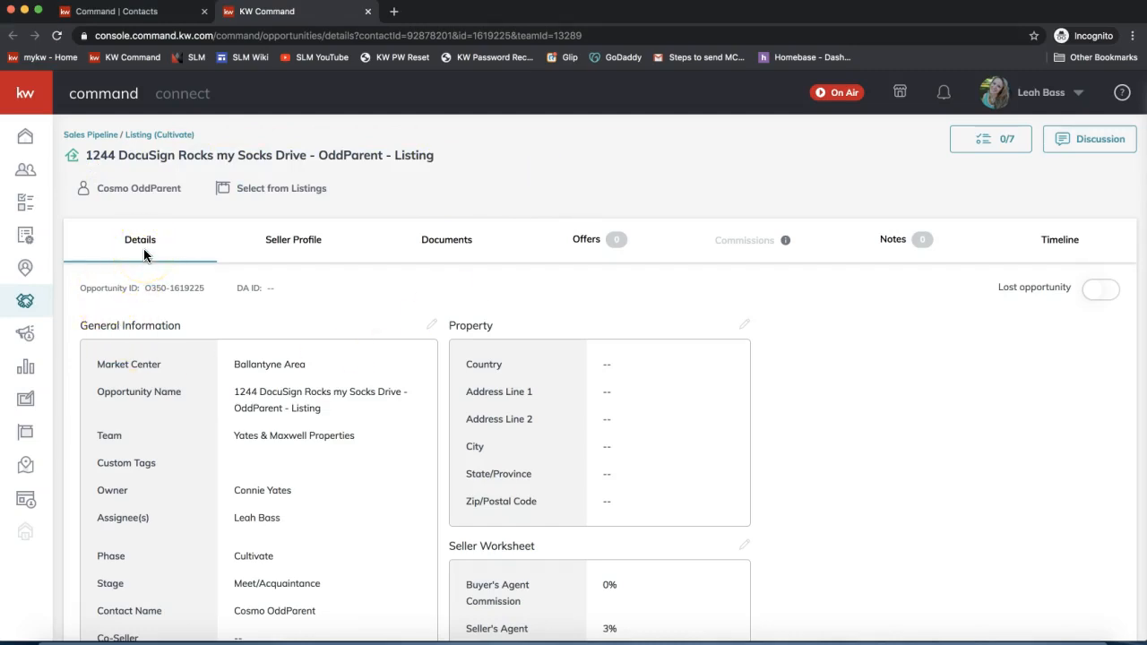
{"action": "scroll", "coordinate": [351, 524], "scroll_direction": "down", "scroll_amount": 4}
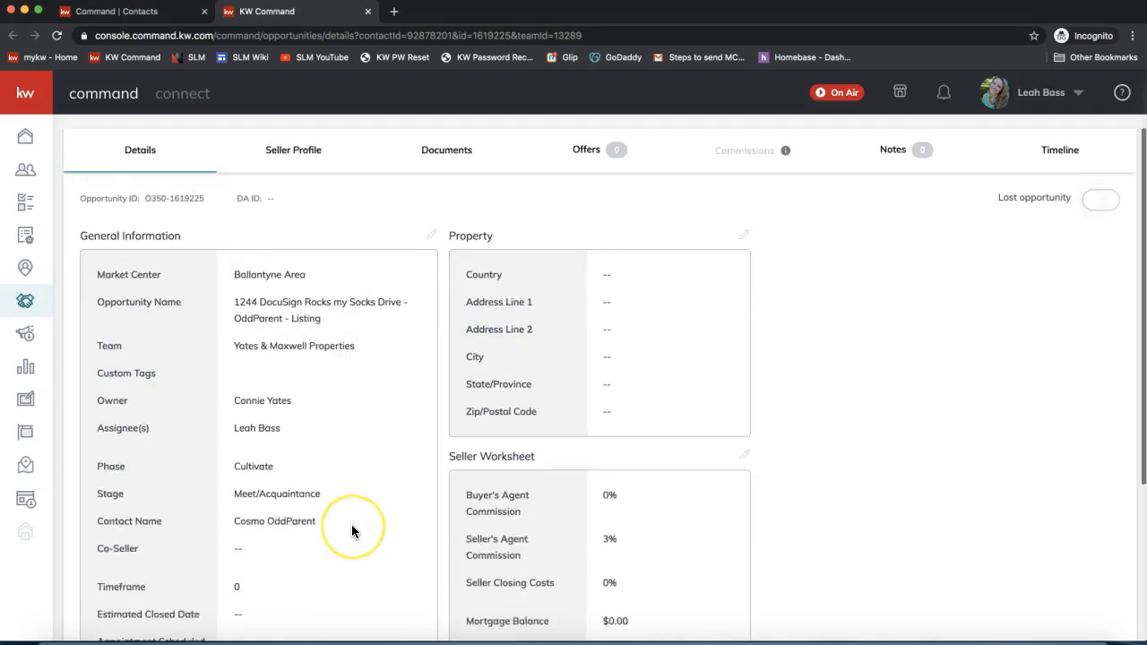
{"action": "scroll", "coordinate": [352, 527], "scroll_direction": "up", "scroll_amount": 4}
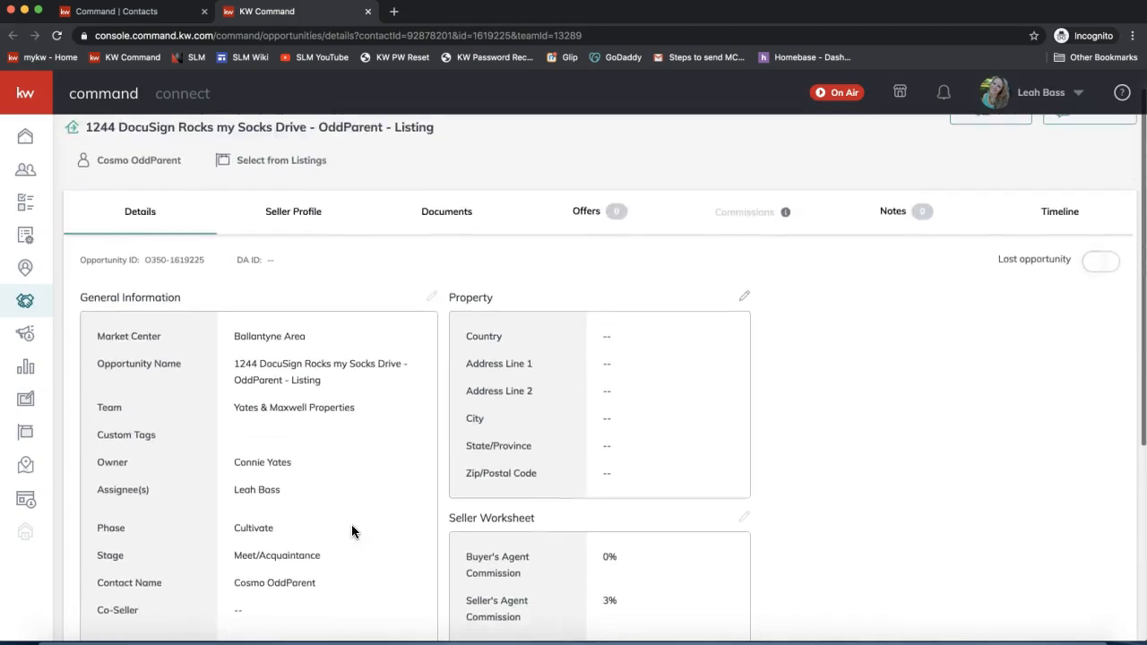
{"action": "left_click", "coordinate": [403, 307]}
{"action": "left_click", "coordinate": [435, 319]}
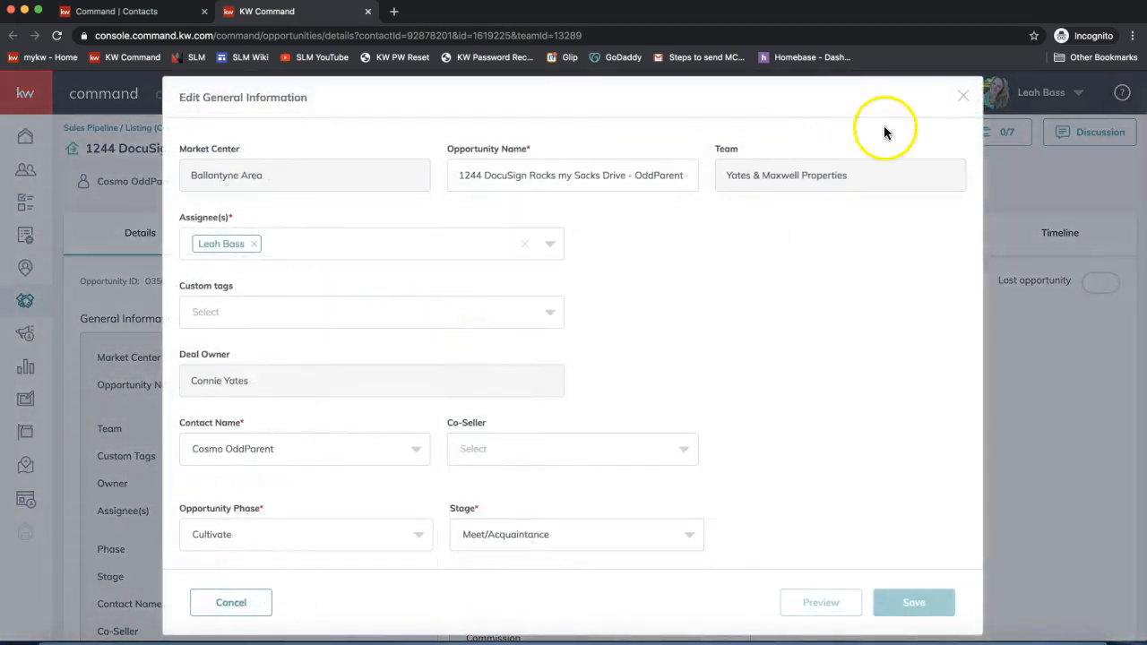
{"action": "left_click", "coordinate": [963, 93]}
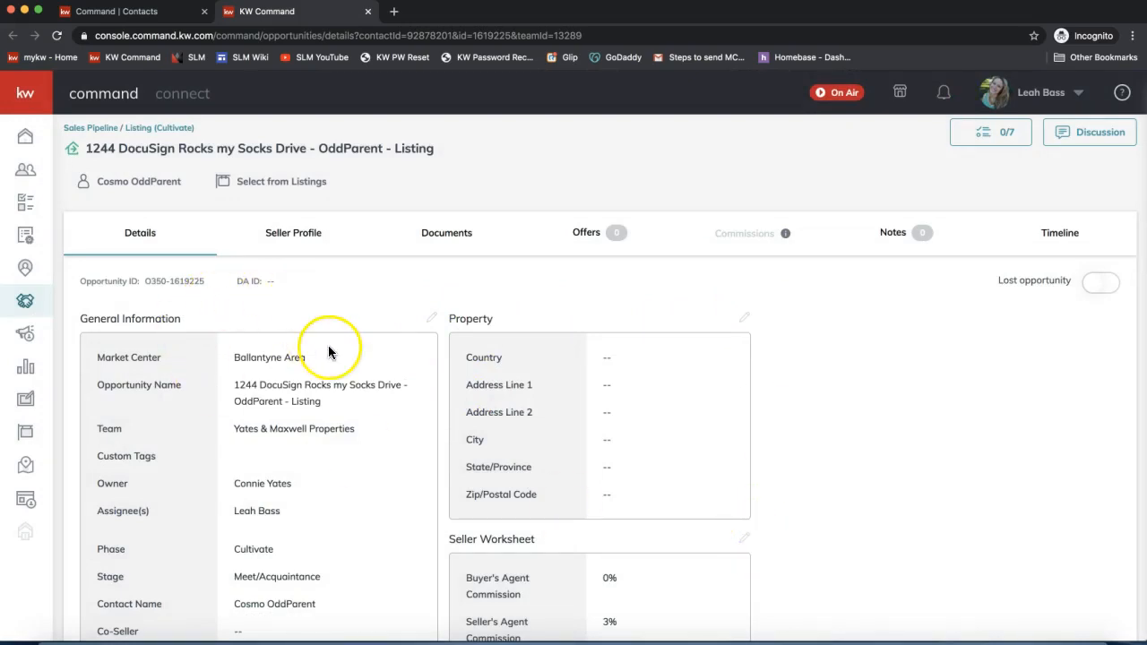
{"action": "triple_click", "coordinate": [245, 357]}
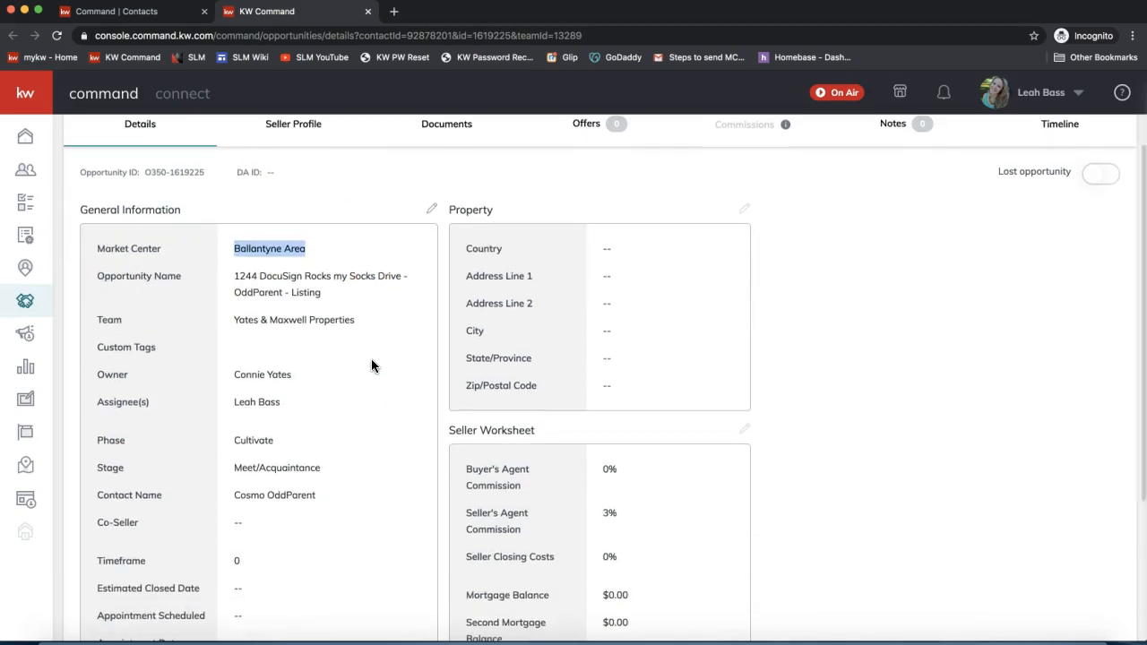
{"action": "scroll", "coordinate": [371, 359], "scroll_direction": "up", "scroll_amount": 3}
{"action": "left_click", "coordinate": [323, 310]}
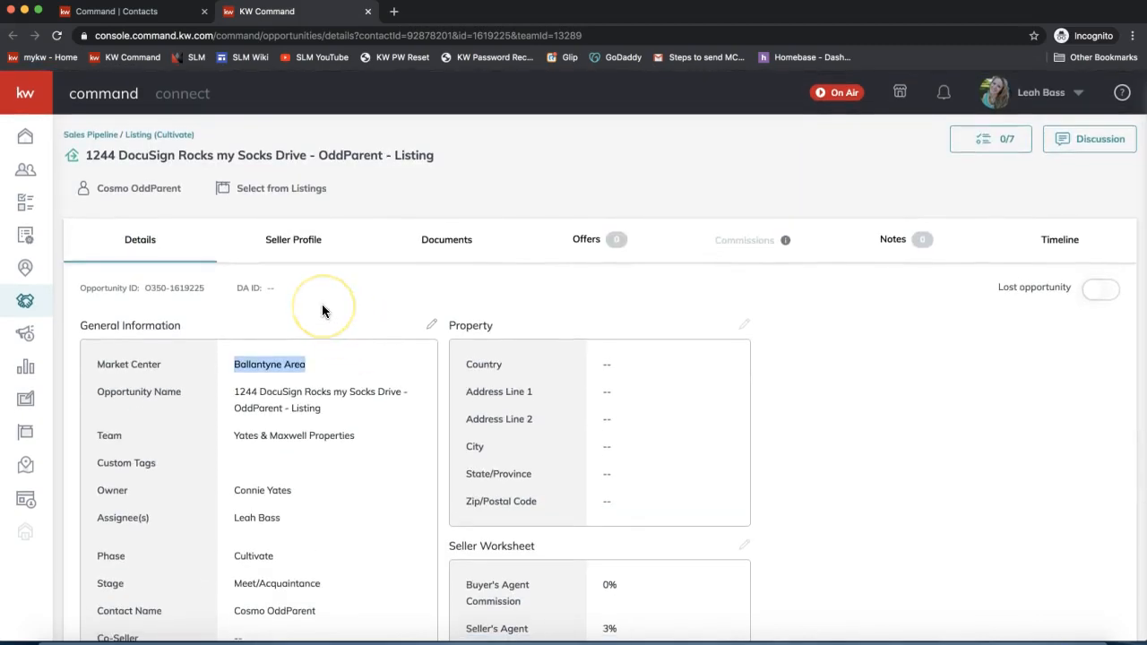
{"action": "left_click", "coordinate": [321, 306]}
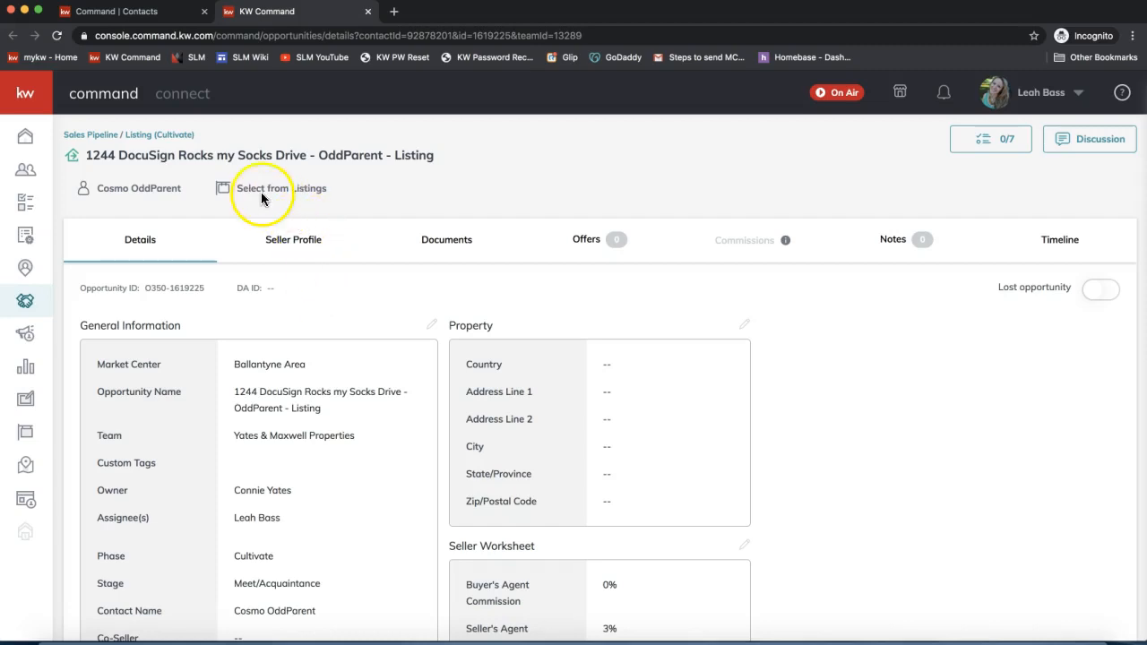
{"action": "left_click", "coordinate": [448, 170]}
{"action": "left_click", "coordinate": [303, 161]}
{"action": "left_click", "coordinate": [260, 153]}
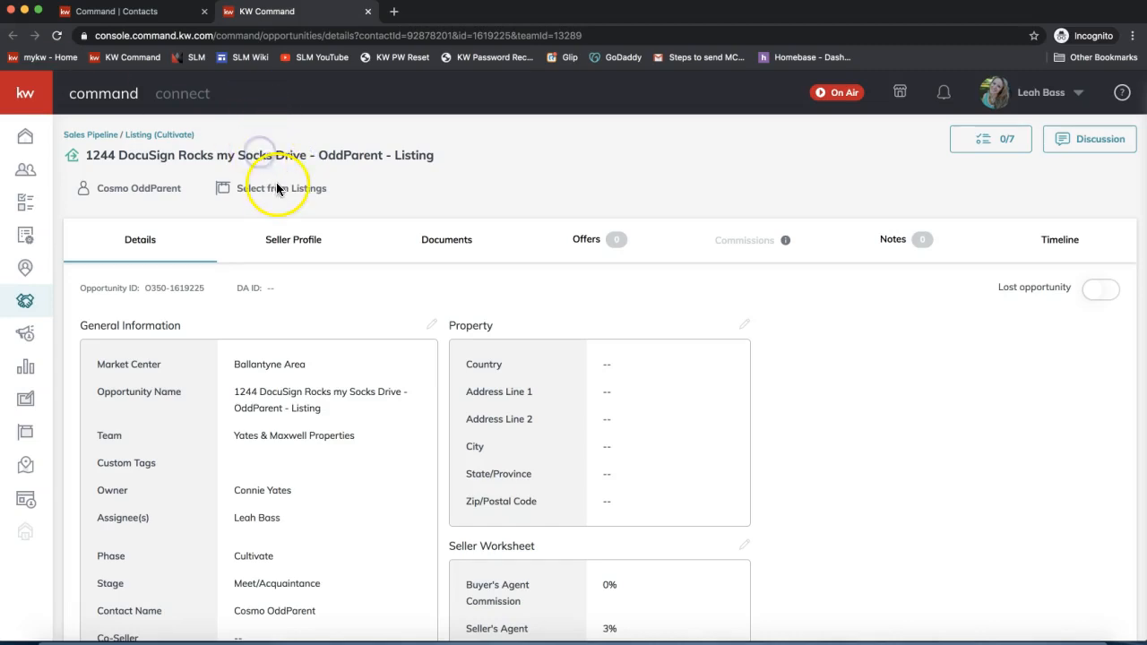
{"action": "left_click", "coordinate": [272, 190]}
{"action": "left_click", "coordinate": [232, 116]}
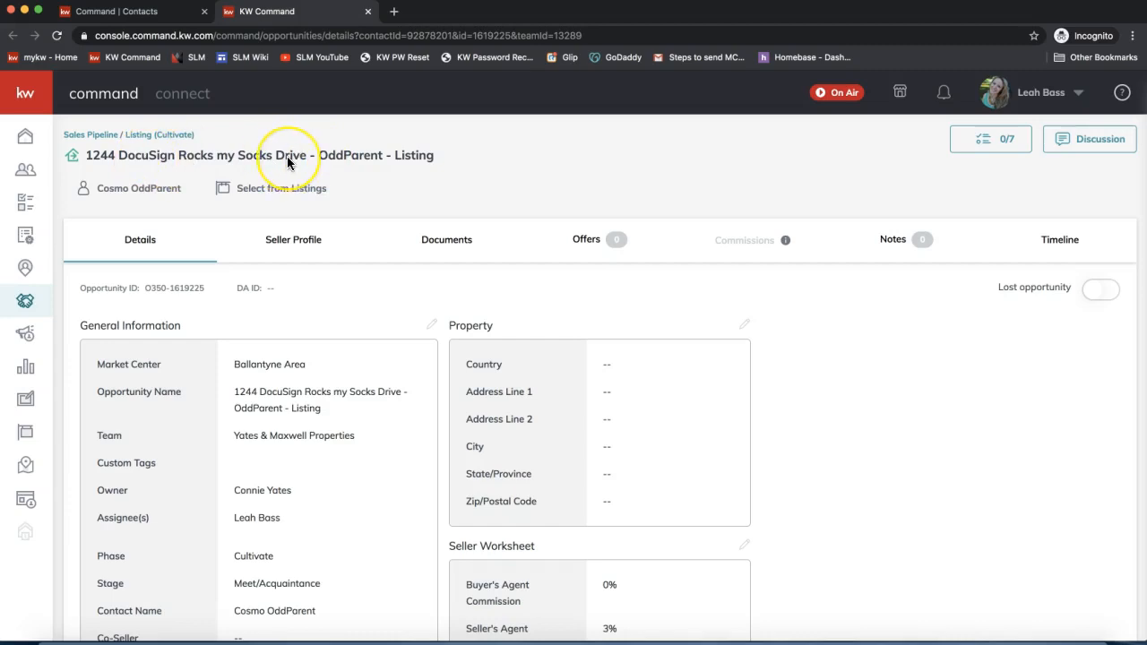
- Open the listing search set to show all listings and search by street address
{"action": "left_click", "coordinate": [268, 190]}
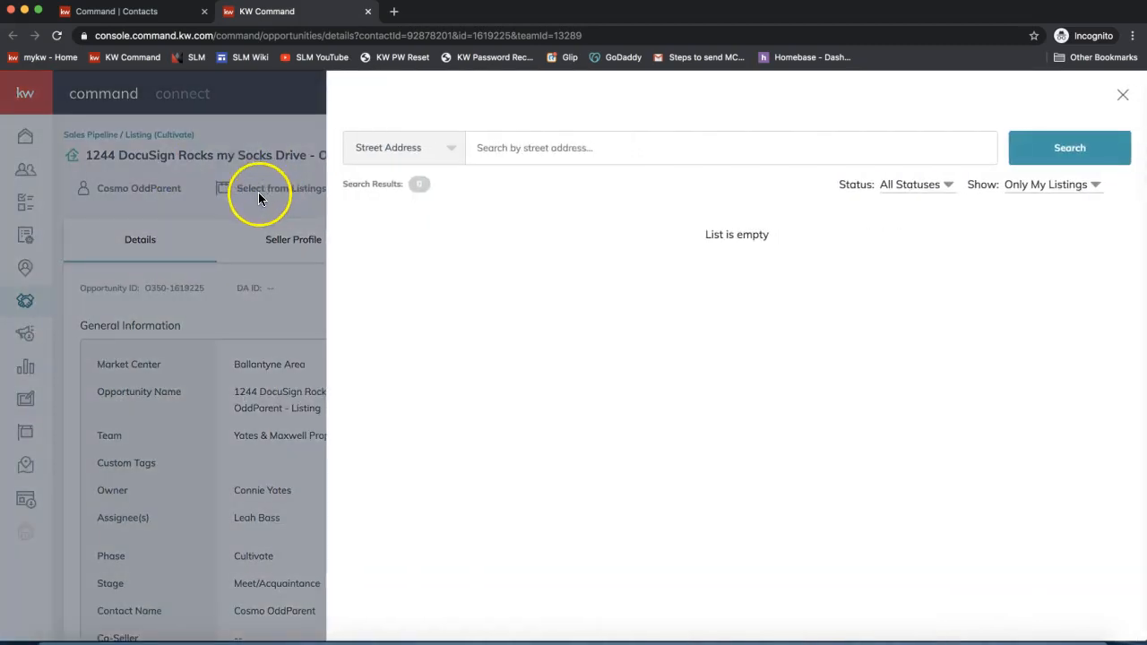
{"action": "left_click", "coordinate": [1047, 189]}
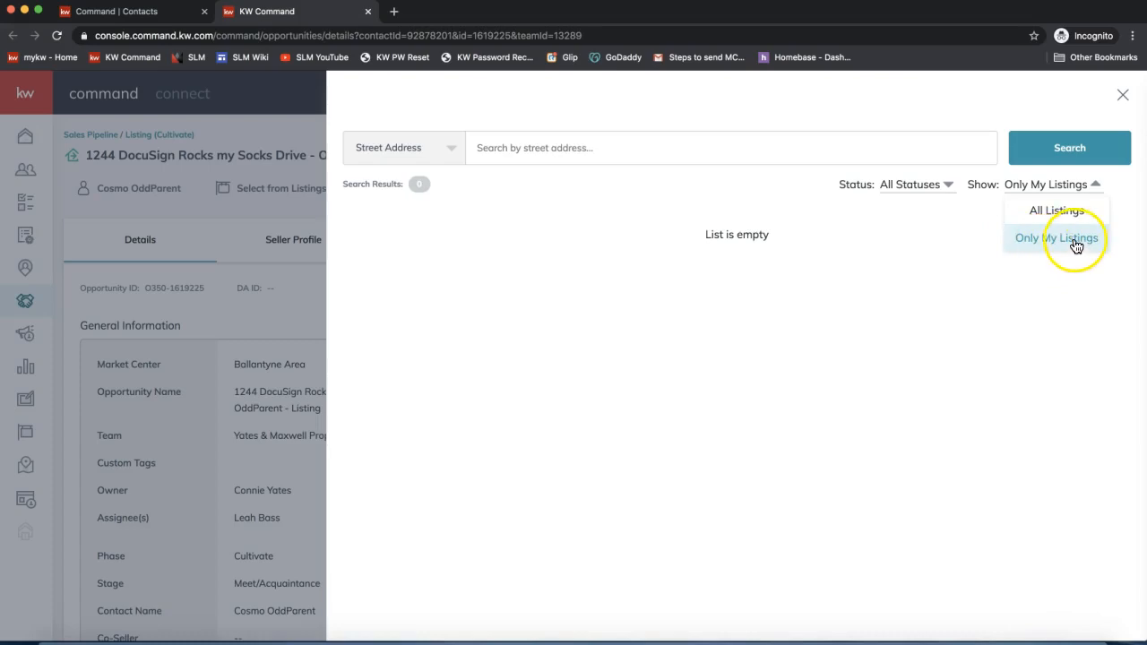
{"action": "left_click", "coordinate": [1047, 215]}
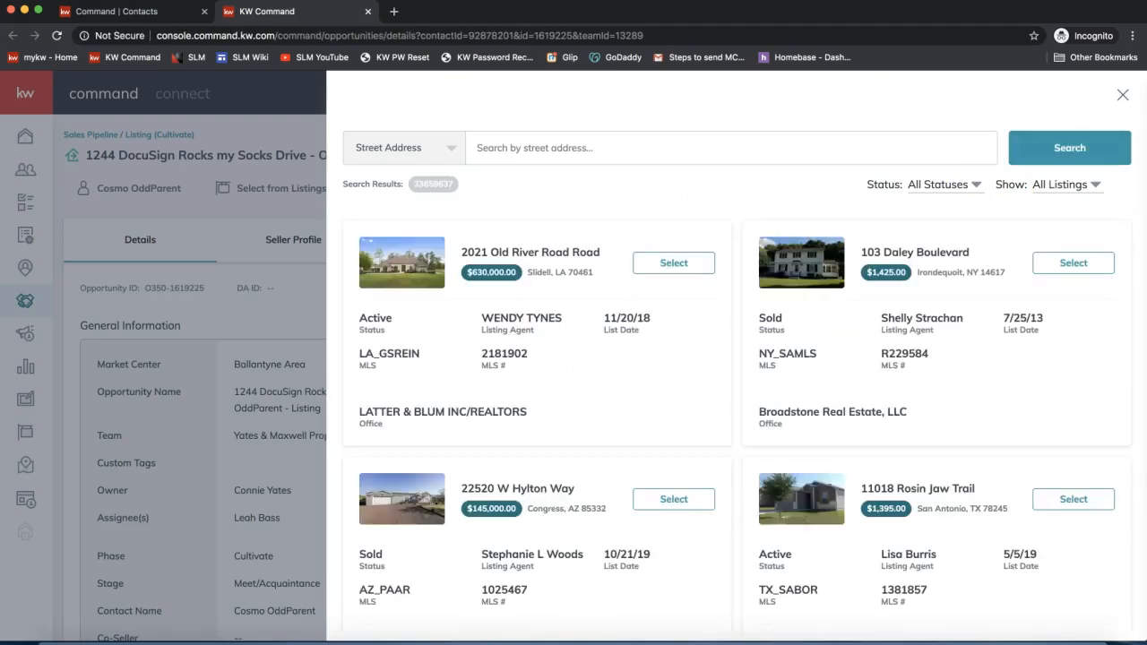
{"action": "left_click", "coordinate": [1080, 188]}
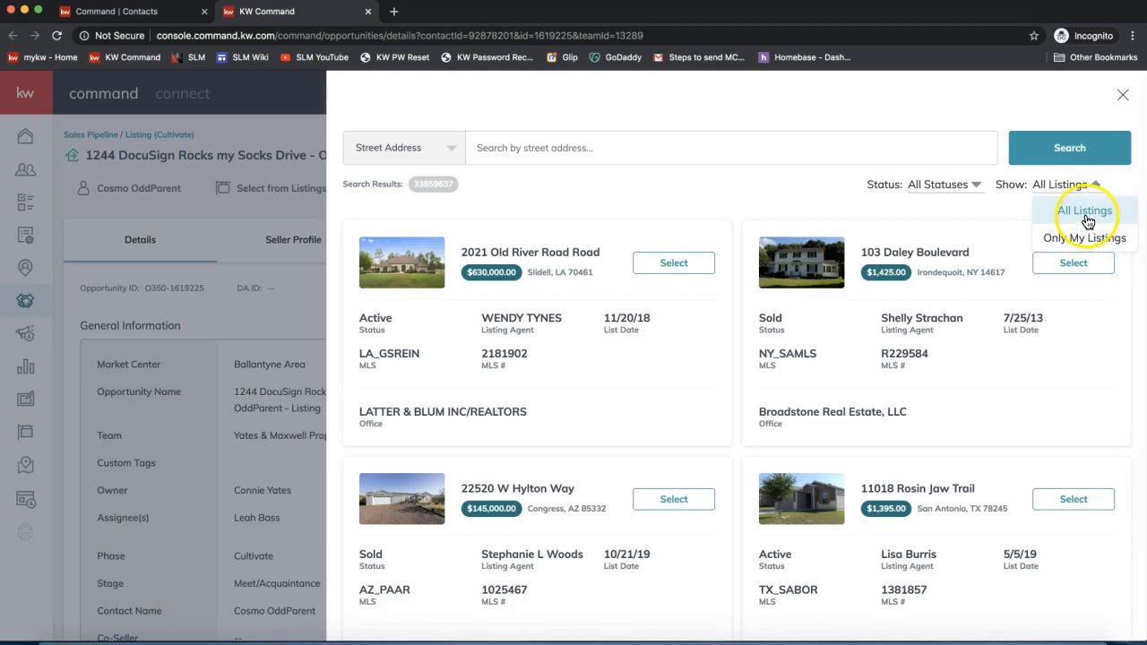
{"action": "left_click", "coordinate": [1087, 220]}
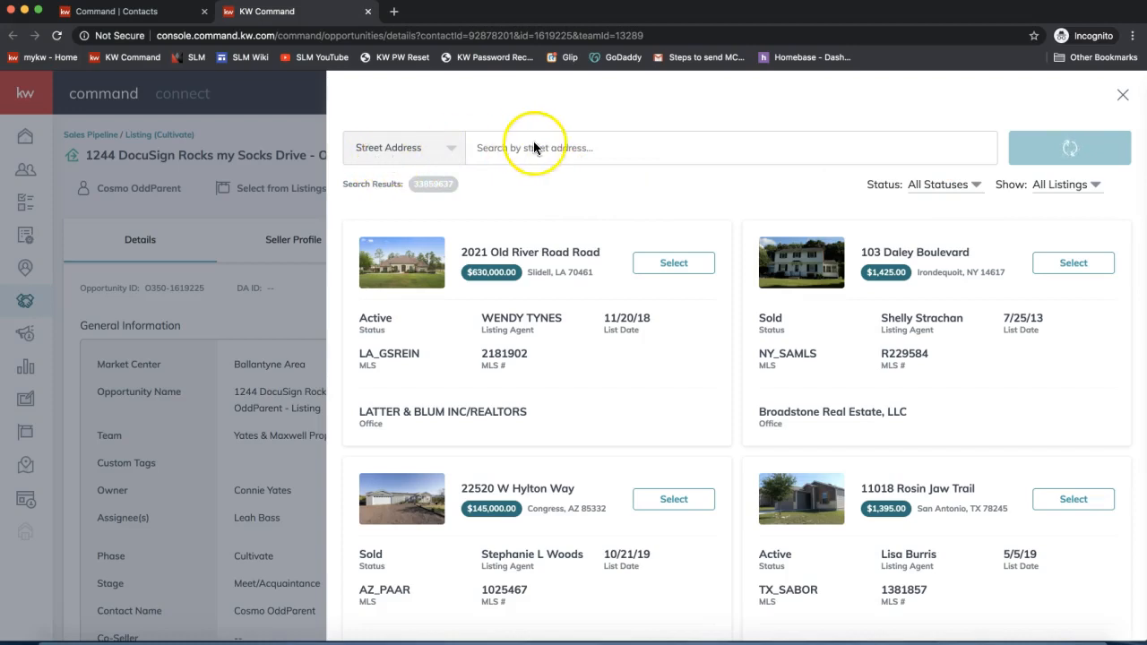
{"action": "left_click", "coordinate": [438, 146]}
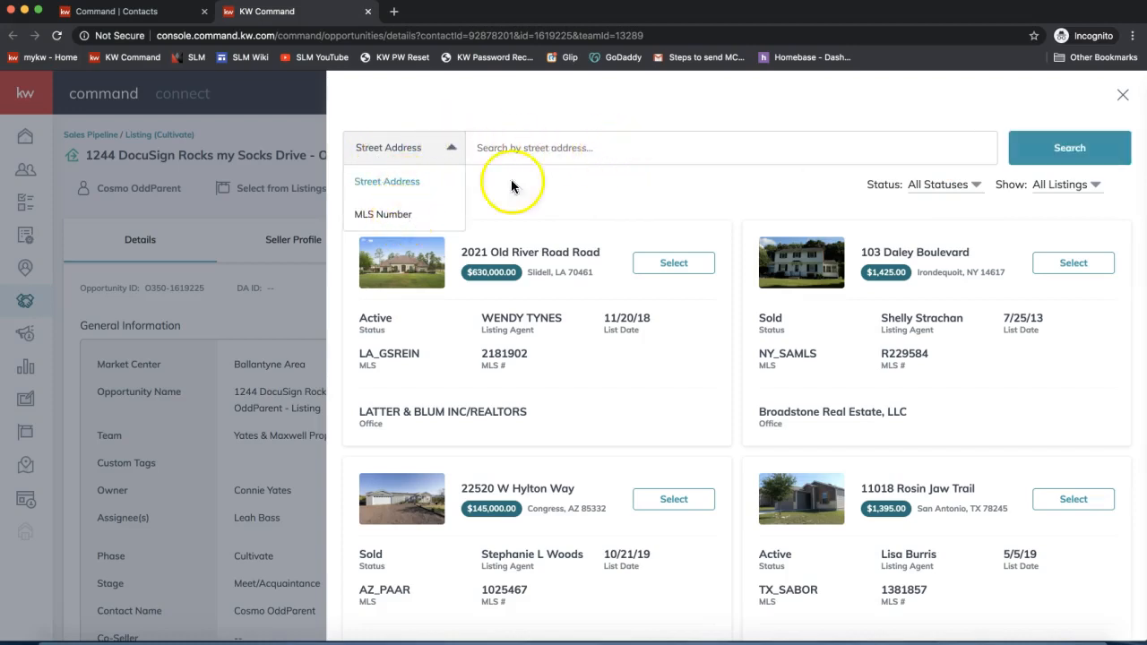
{"action": "left_click", "coordinate": [574, 148]}
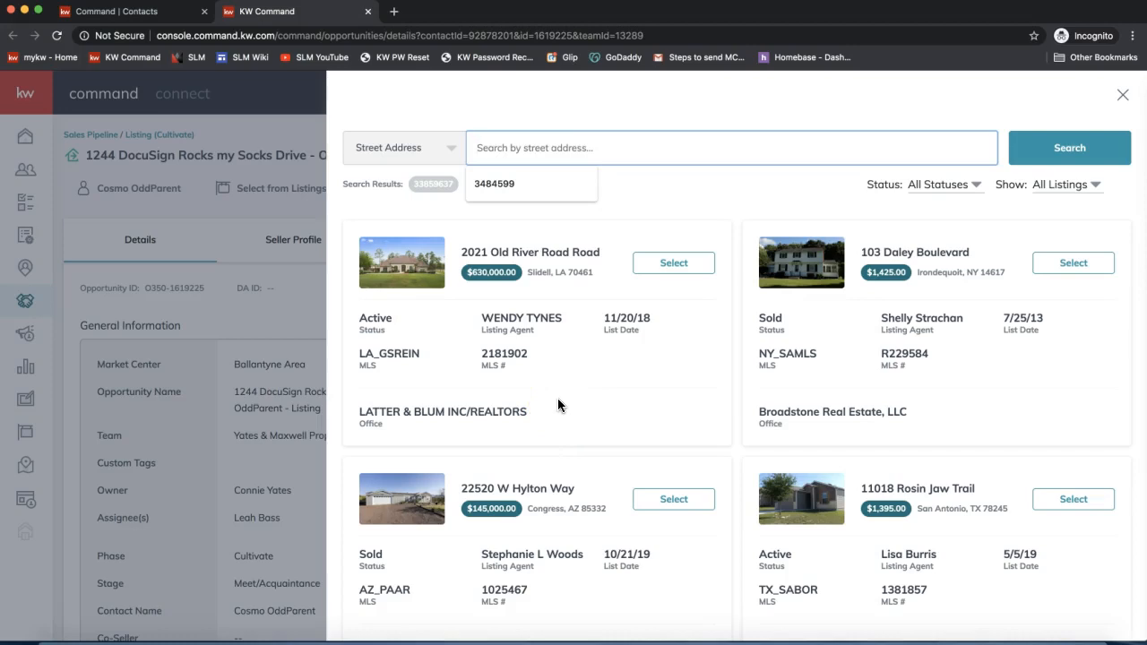
{"action": "scroll", "coordinate": [557, 405], "scroll_direction": "down", "scroll_amount": 1}
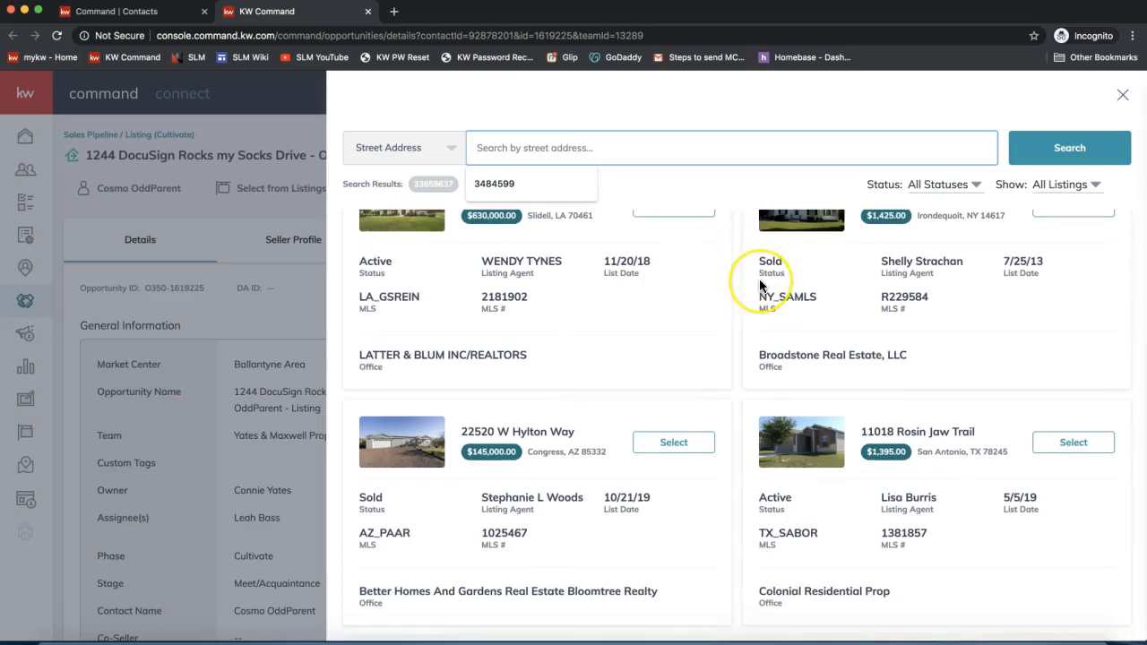
{"action": "scroll", "coordinate": [760, 285], "scroll_direction": "down", "scroll_amount": 4}
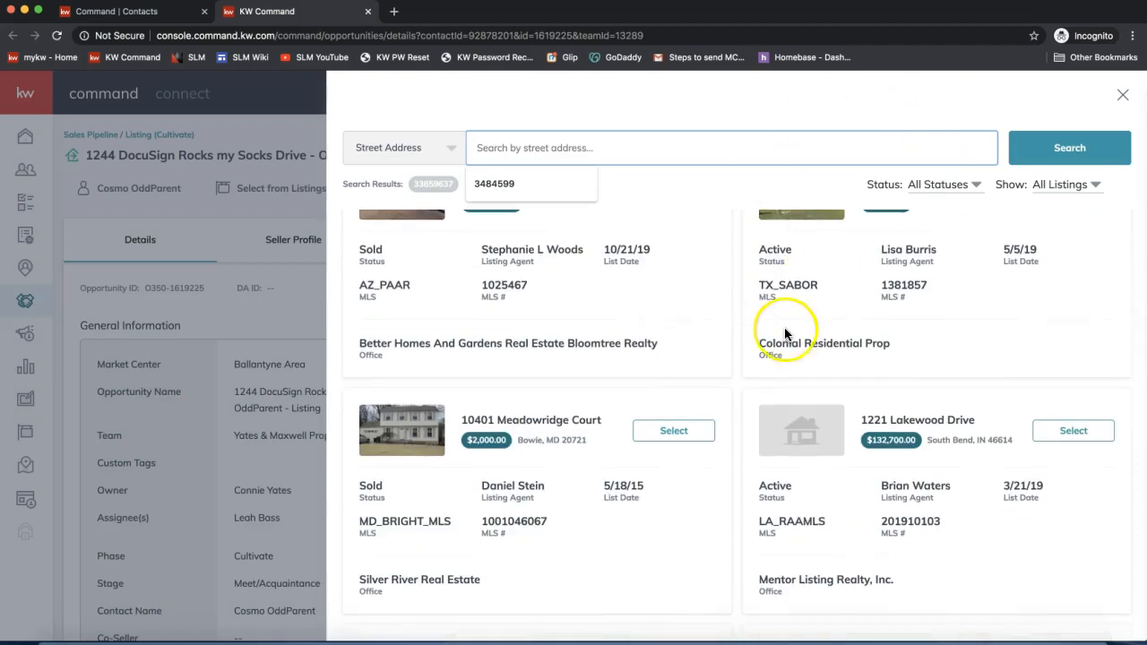
{"action": "scroll", "coordinate": [780, 337], "scroll_direction": "down", "scroll_amount": 1}
{"action": "scroll", "coordinate": [778, 334], "scroll_direction": "down", "scroll_amount": 2}
{"action": "left_click", "coordinate": [630, 414]}
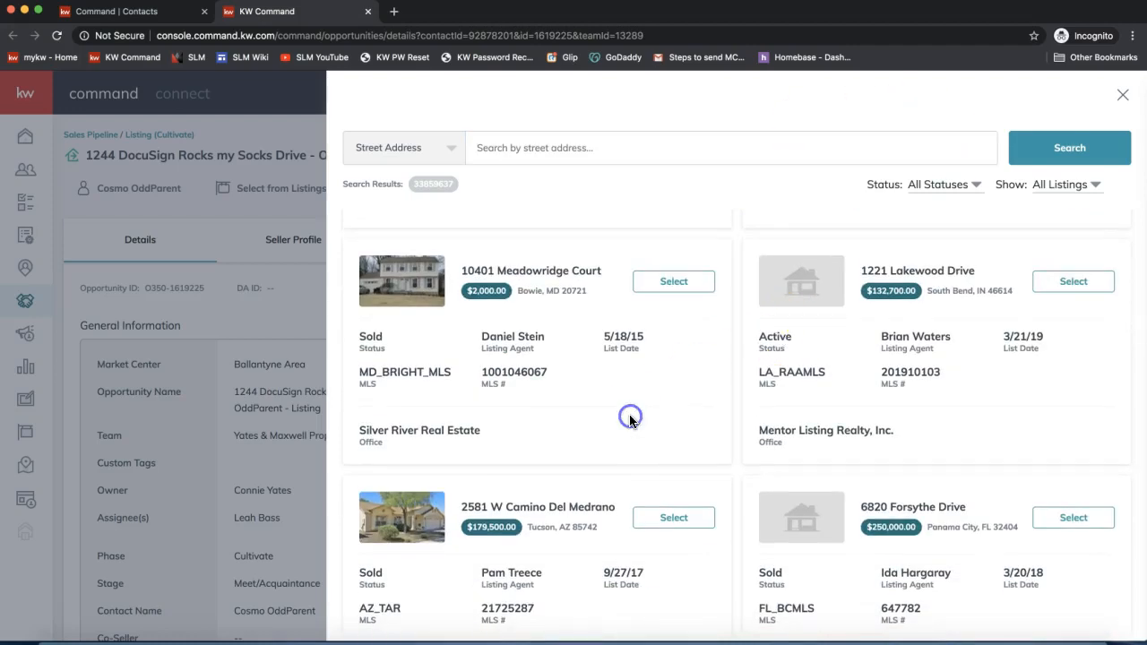
{"action": "scroll", "coordinate": [917, 425], "scroll_direction": "down", "scroll_amount": 3}
{"action": "scroll", "coordinate": [917, 424], "scroll_direction": "down", "scroll_amount": 1}
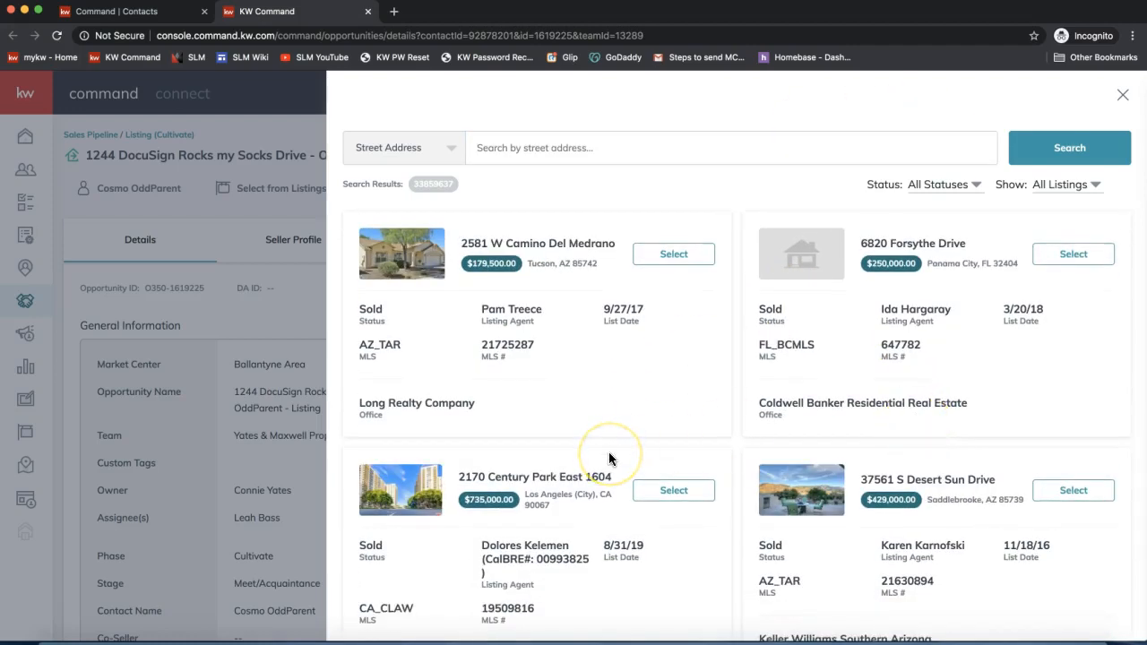
{"action": "left_click", "coordinate": [678, 495]}
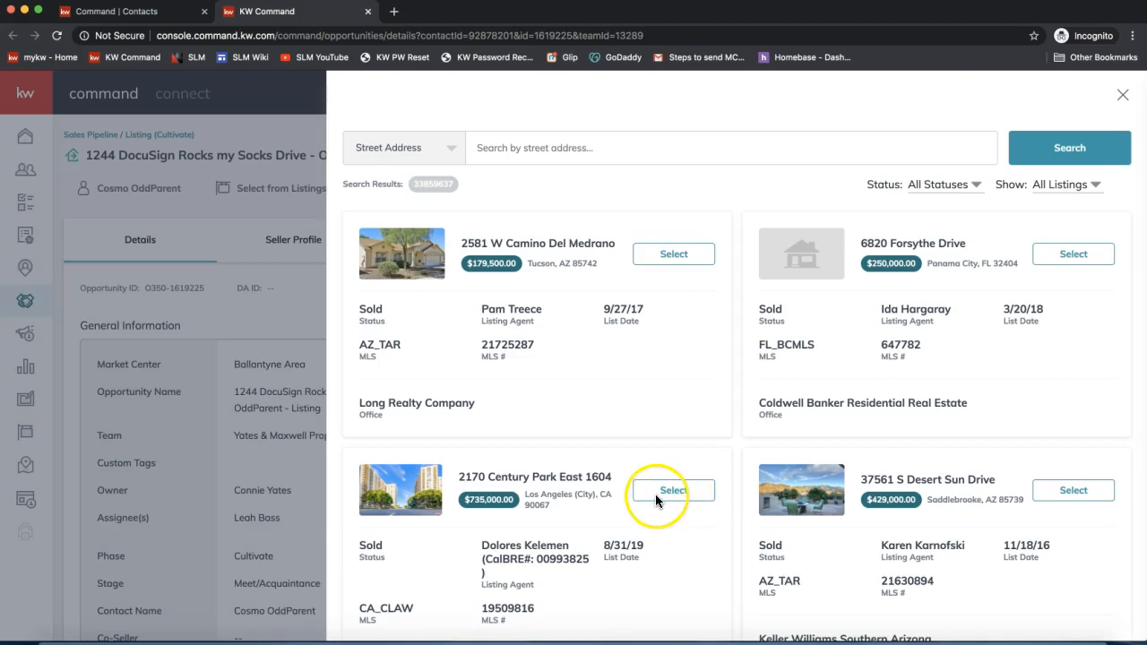
{"action": "left_click", "coordinate": [660, 495]}
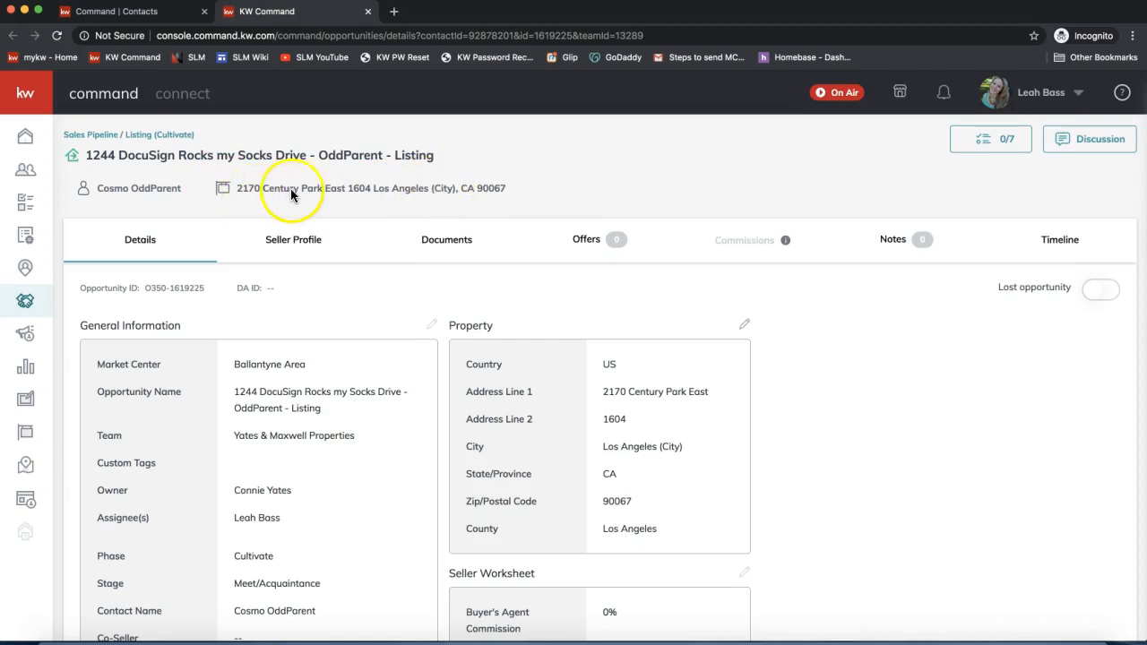
- Review the linked property's address and details, then switch to the opportunity's Documents tab
{"action": "mouse_move", "coordinate": [294, 185]}
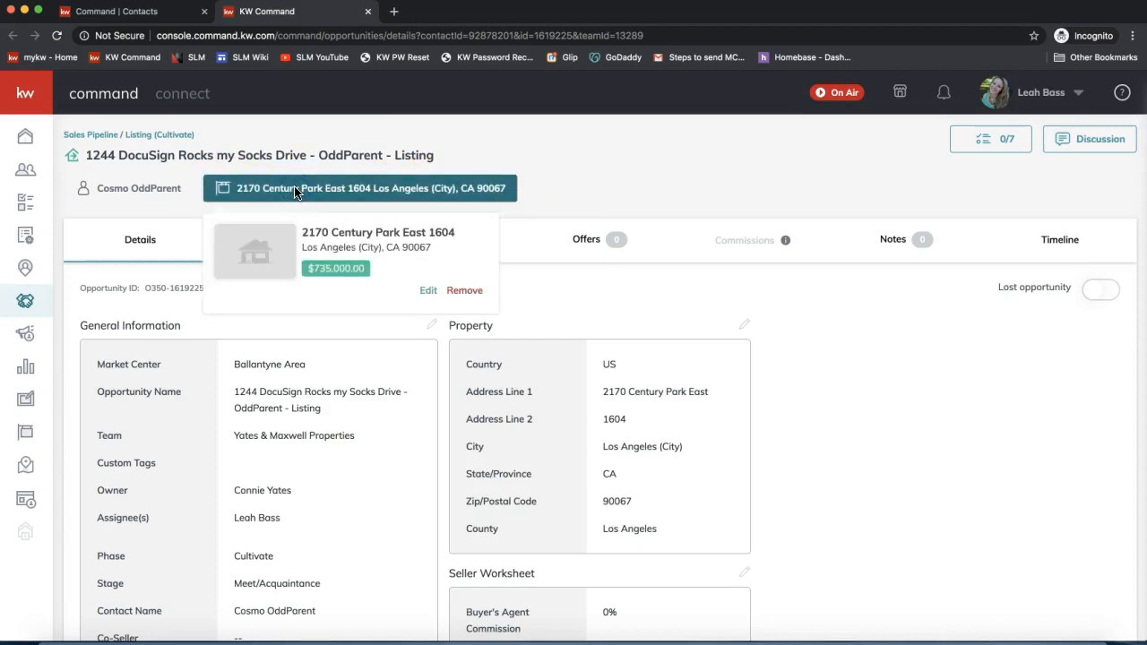
{"action": "left_click", "coordinate": [597, 312]}
{"action": "double_click", "coordinate": [468, 327]}
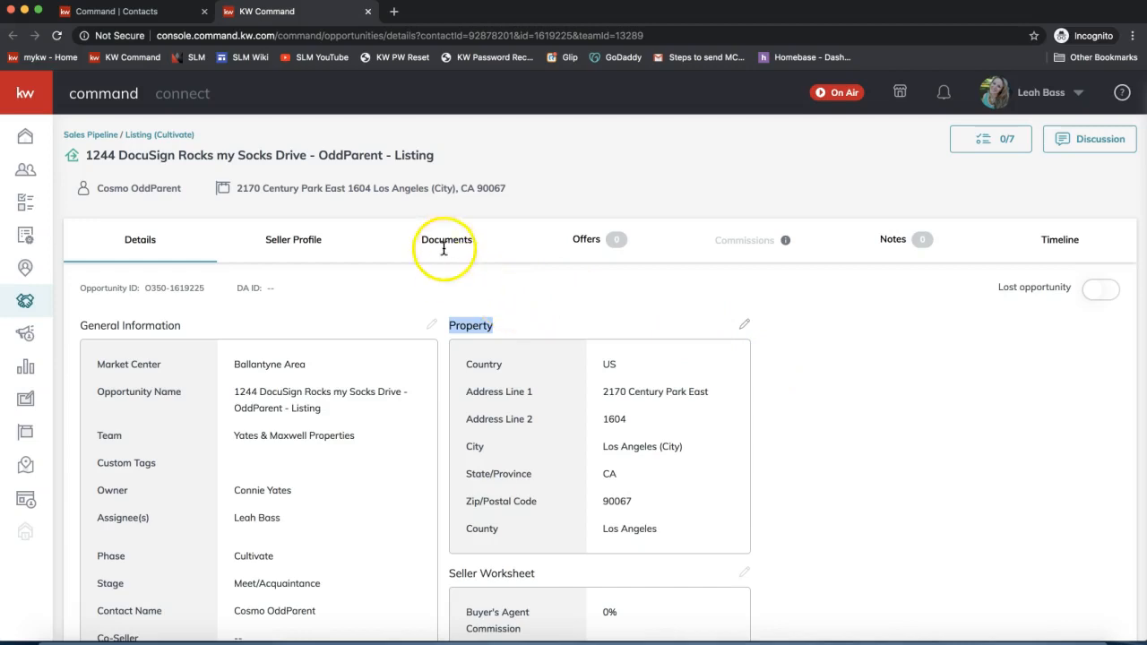
{"action": "scroll", "coordinate": [506, 459], "scroll_direction": "down", "scroll_amount": 3}
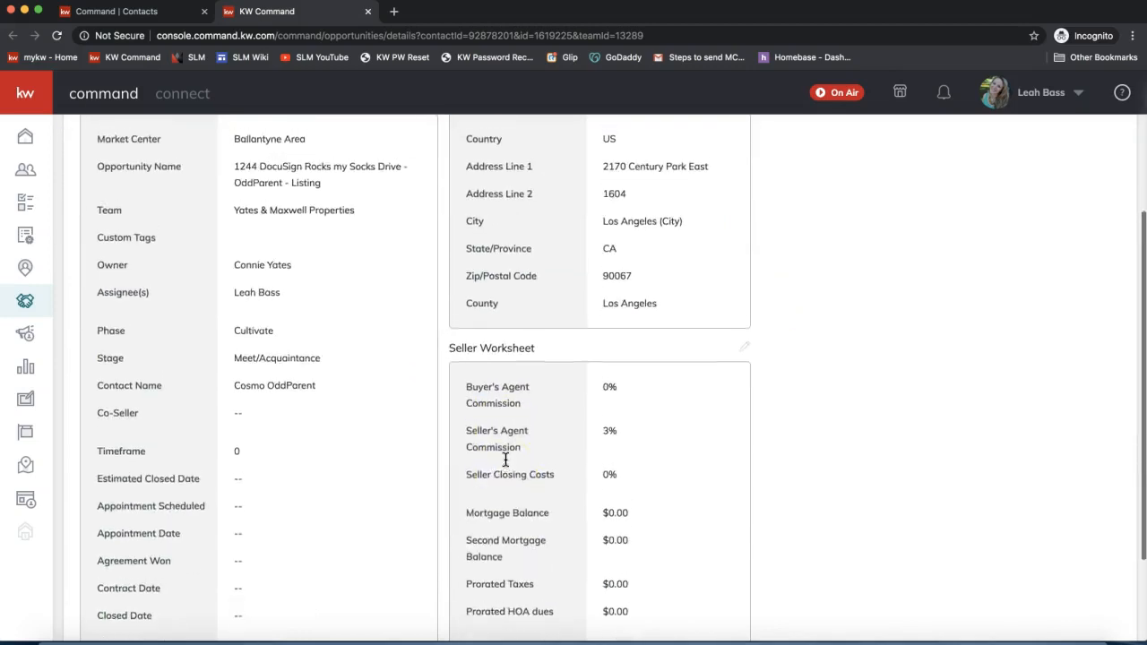
{"action": "scroll", "coordinate": [506, 460], "scroll_direction": "up", "scroll_amount": 3}
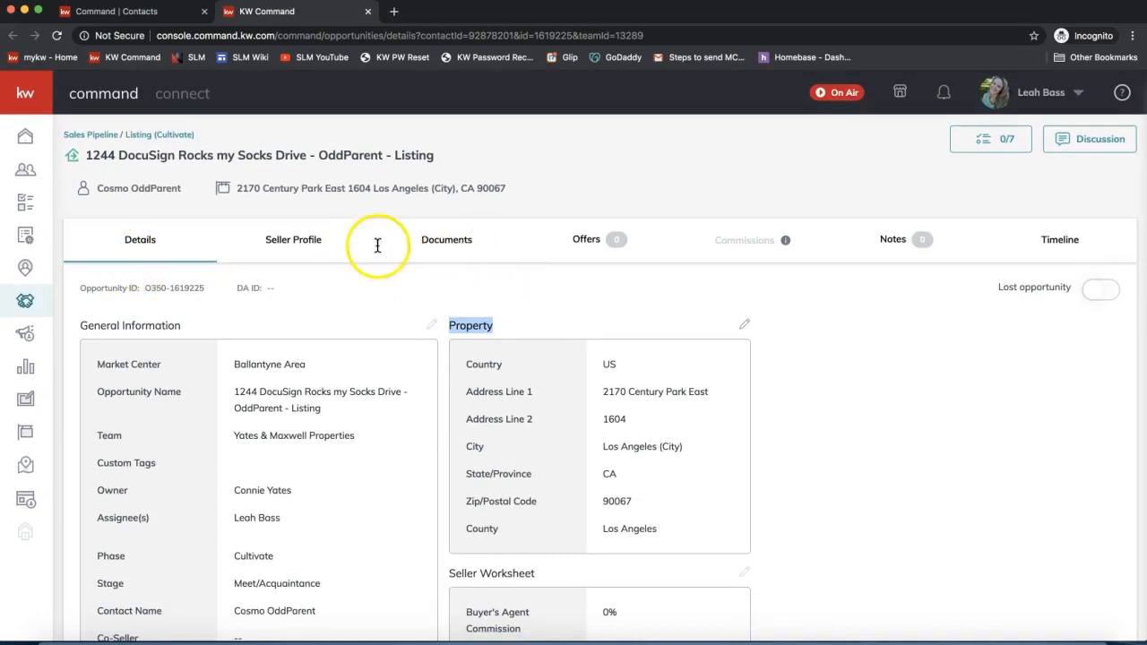
{"action": "left_click", "coordinate": [443, 249]}
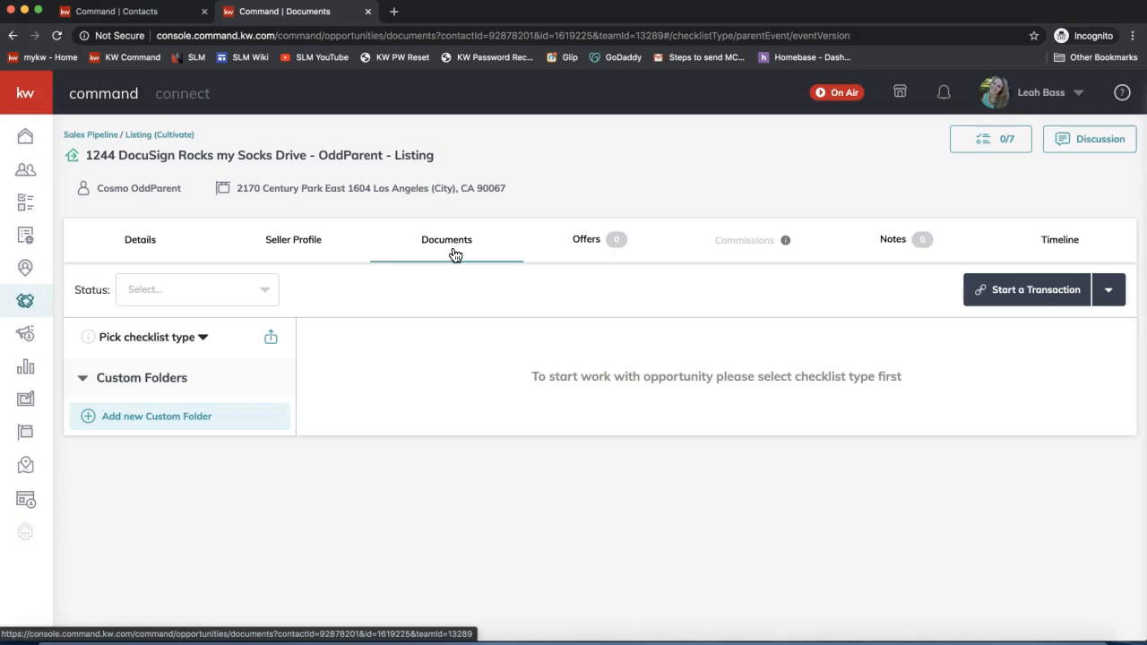
- Show the Start a Transaction DocuSign/Dotloop choices and pick DocuSign, opening Sync Transaction
{"action": "left_click", "coordinate": [453, 253]}
{"action": "left_click", "coordinate": [453, 254]}
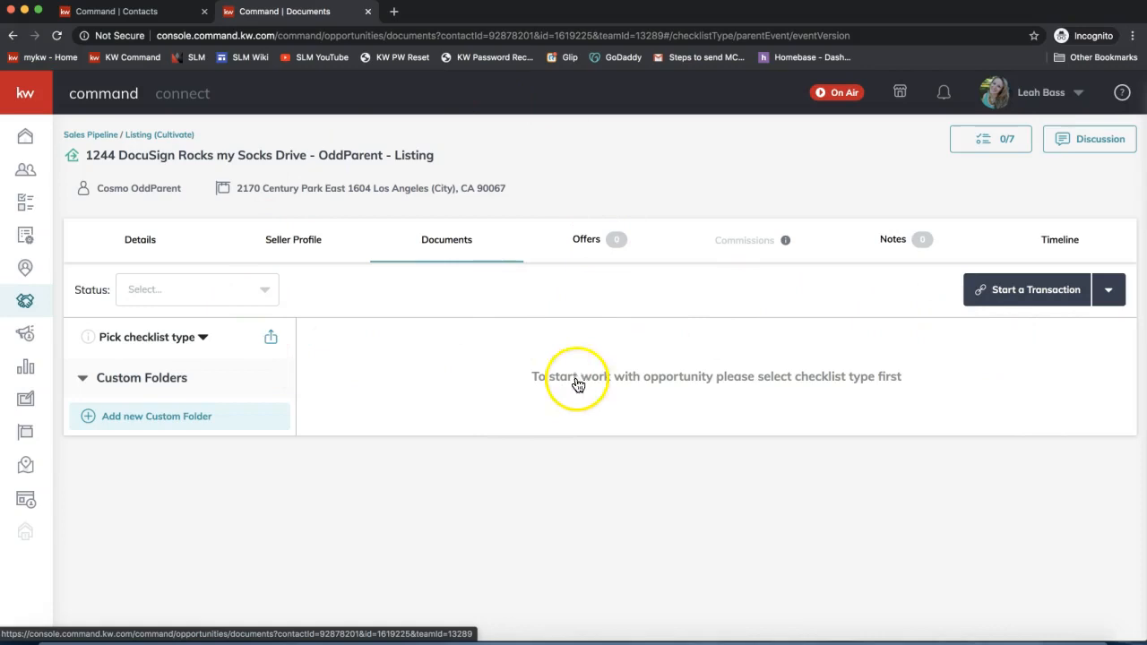
{"action": "left_click", "coordinate": [1030, 292]}
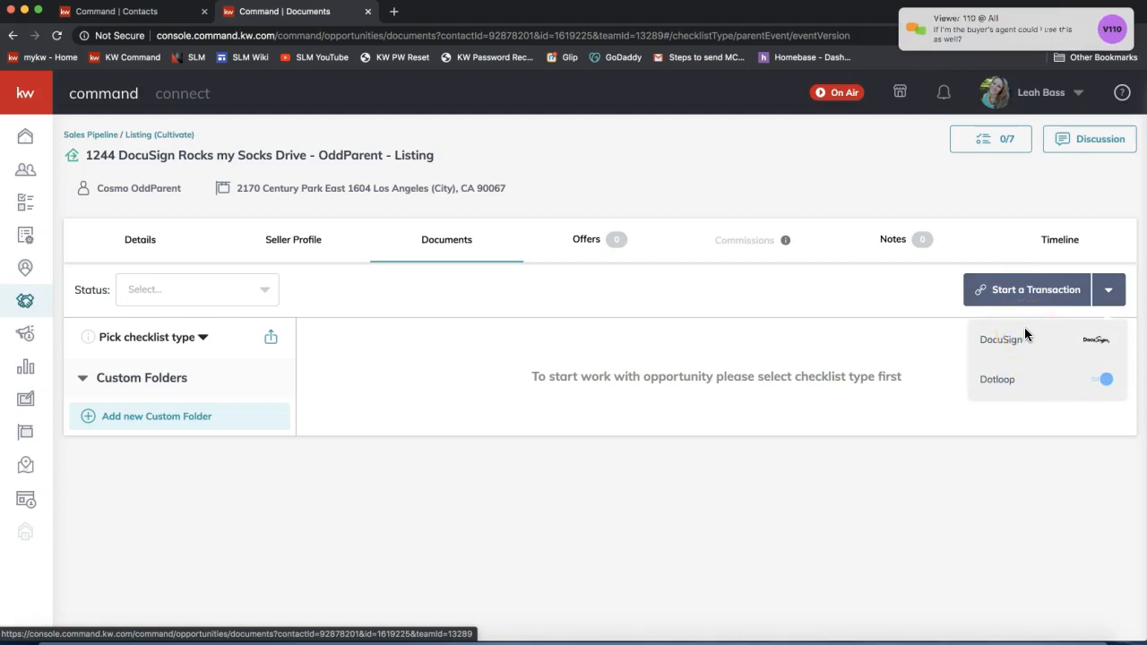
{"action": "left_click", "coordinate": [960, 321]}
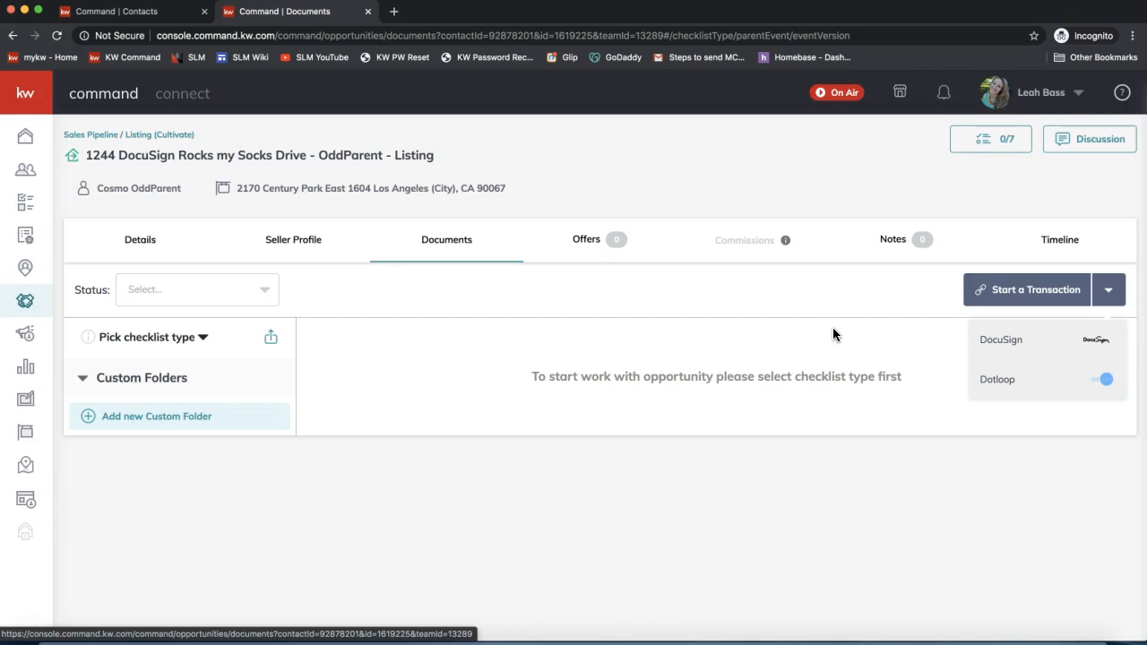
{"action": "left_click", "coordinate": [387, 343]}
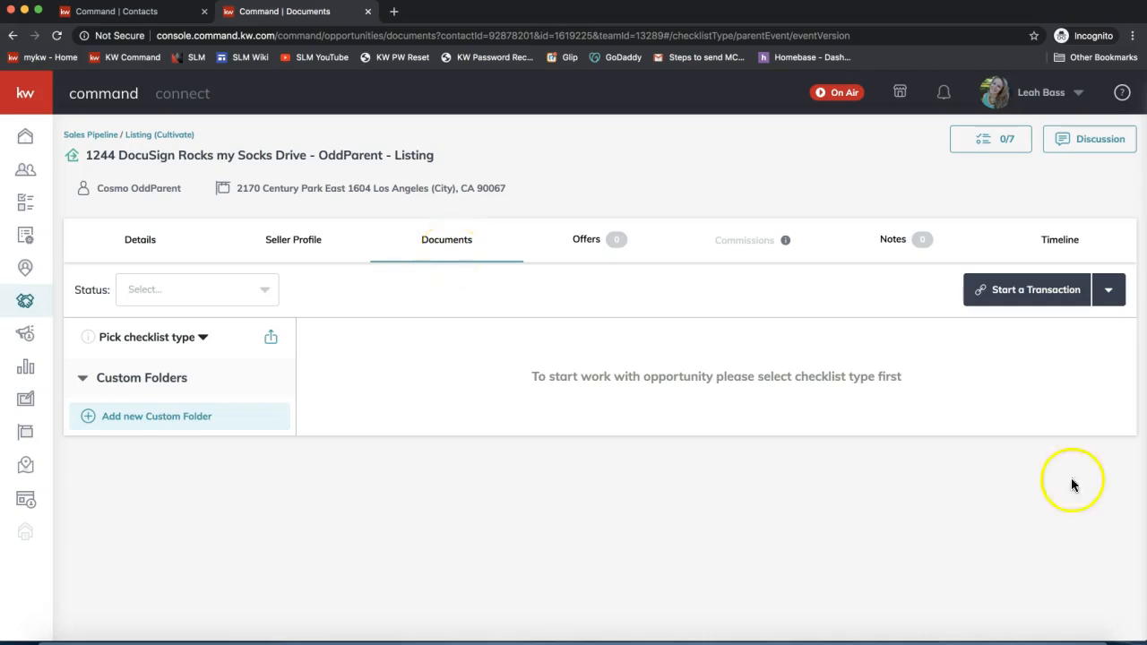
{"action": "left_click", "coordinate": [1031, 290]}
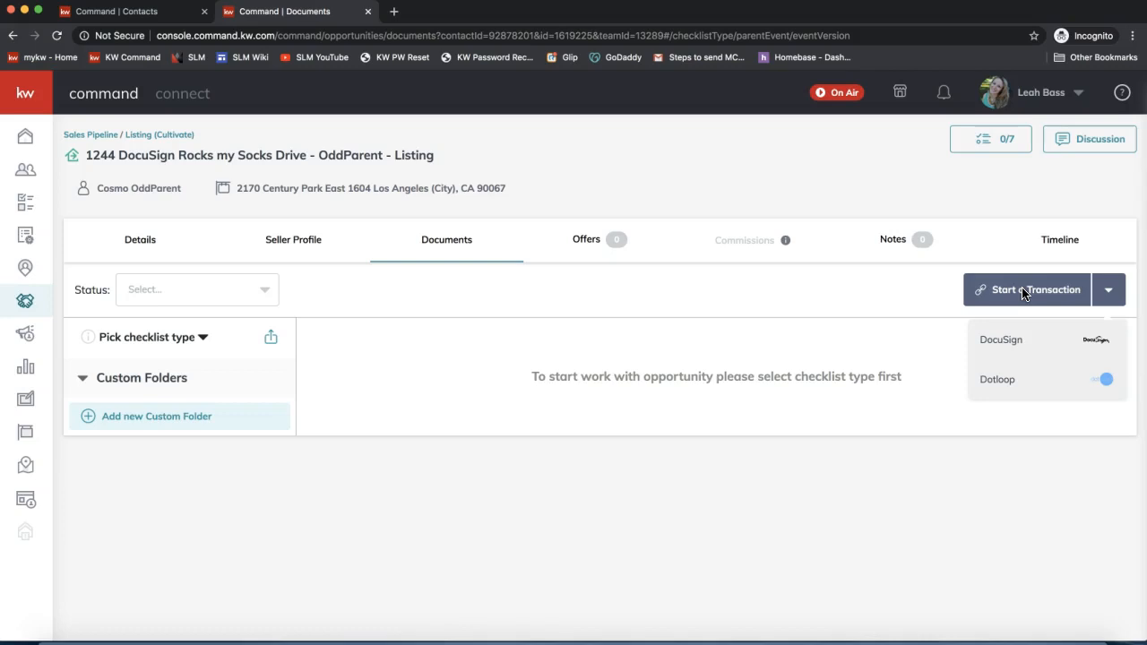
{"action": "left_click", "coordinate": [1025, 291]}
- Sync the listing to DocuSign with only Listing Agent 1 assigned and Listing Agent 2 cleared
{"action": "left_click", "coordinate": [1022, 343]}
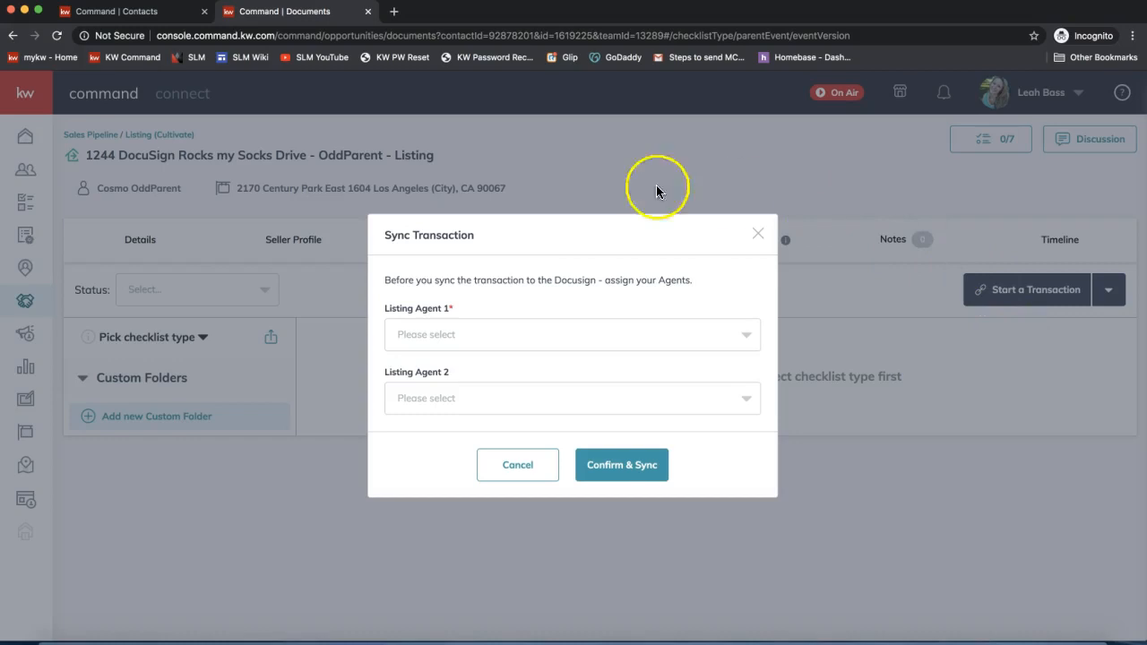
{"action": "left_click", "coordinate": [428, 339]}
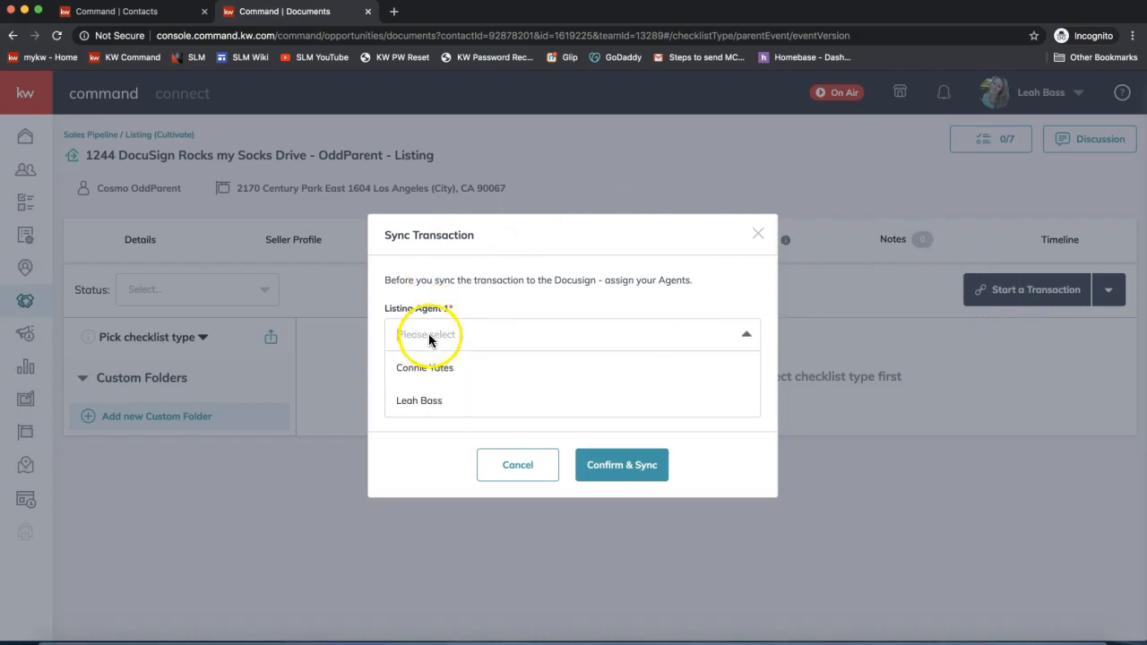
{"action": "left_click", "coordinate": [412, 402]}
{"action": "left_click", "coordinate": [418, 399]}
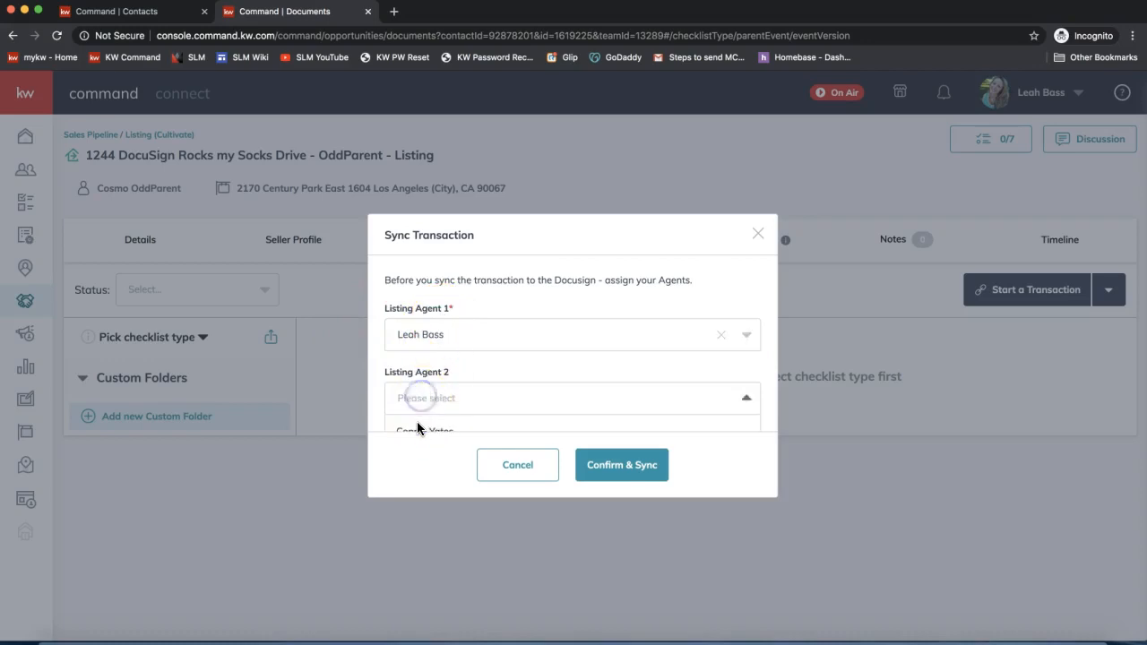
{"action": "left_click", "coordinate": [417, 423]}
{"action": "left_click", "coordinate": [721, 398]}
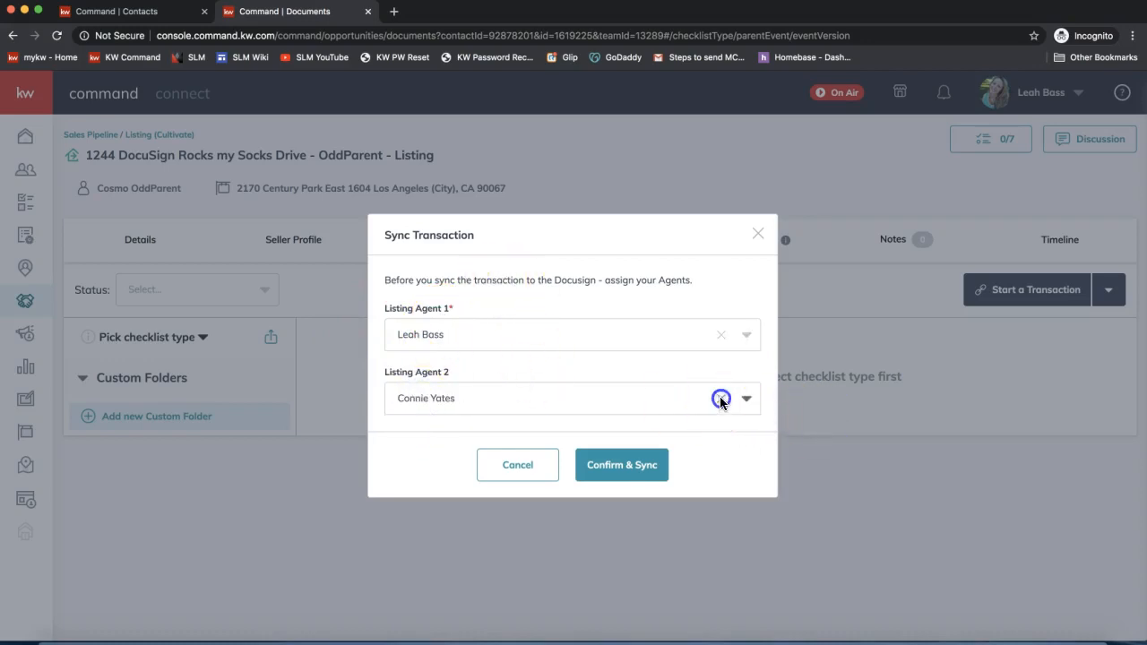
{"action": "left_click", "coordinate": [615, 465]}
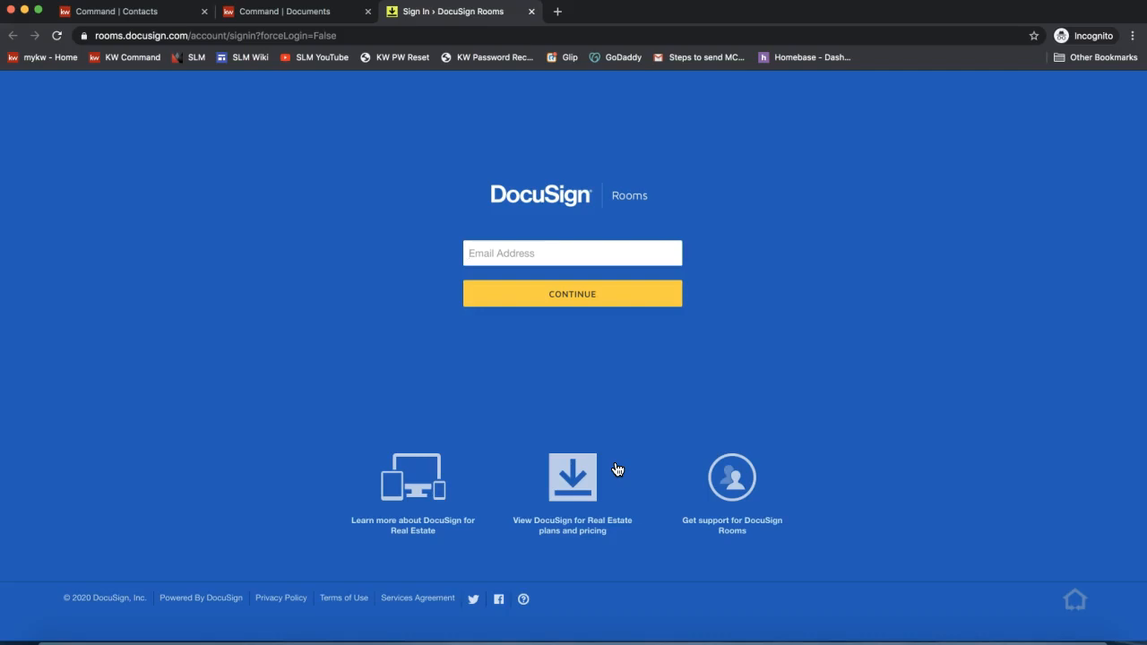
- Sign in to DocuSign Rooms with the saved account e-mail and return to the listing room's empty documents
{"action": "type", "text": "leah"}
{"action": "left_click", "coordinate": [634, 307]}
{"action": "left_click", "coordinate": [637, 299]}
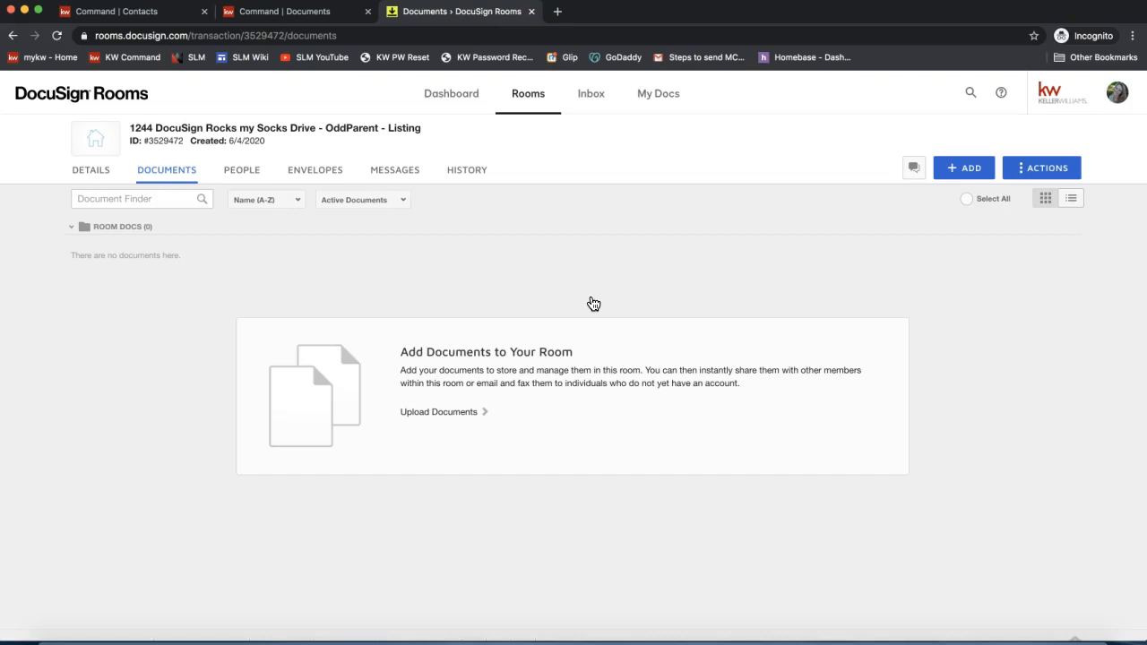
{"action": "left_click", "coordinate": [143, 93]}
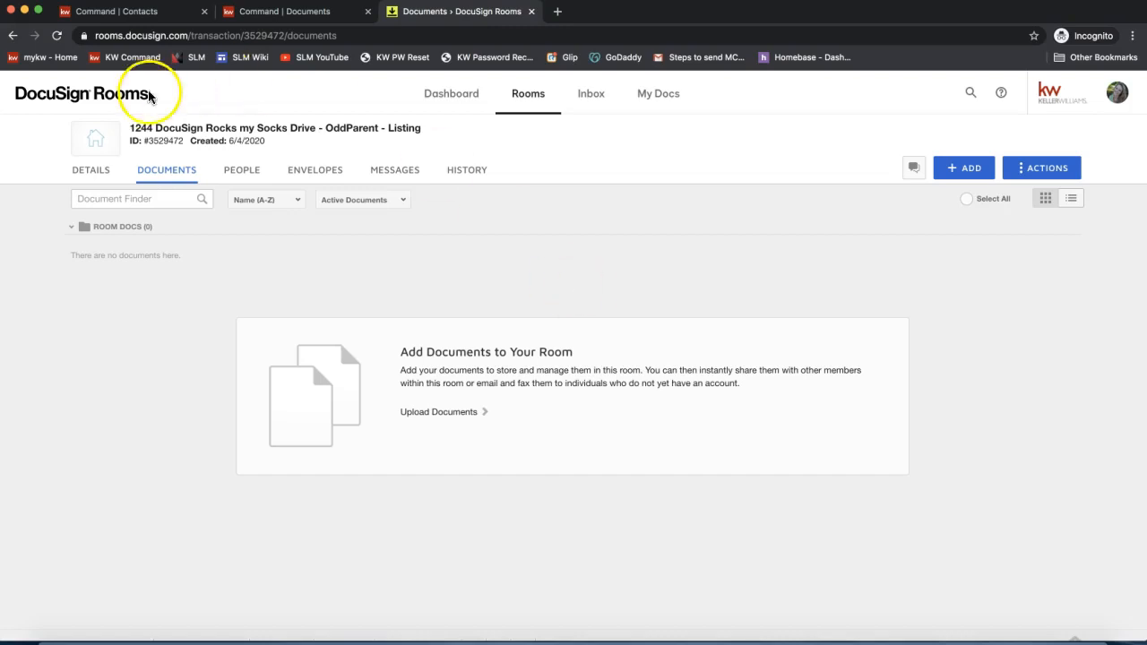
{"action": "left_click", "coordinate": [14, 39]}
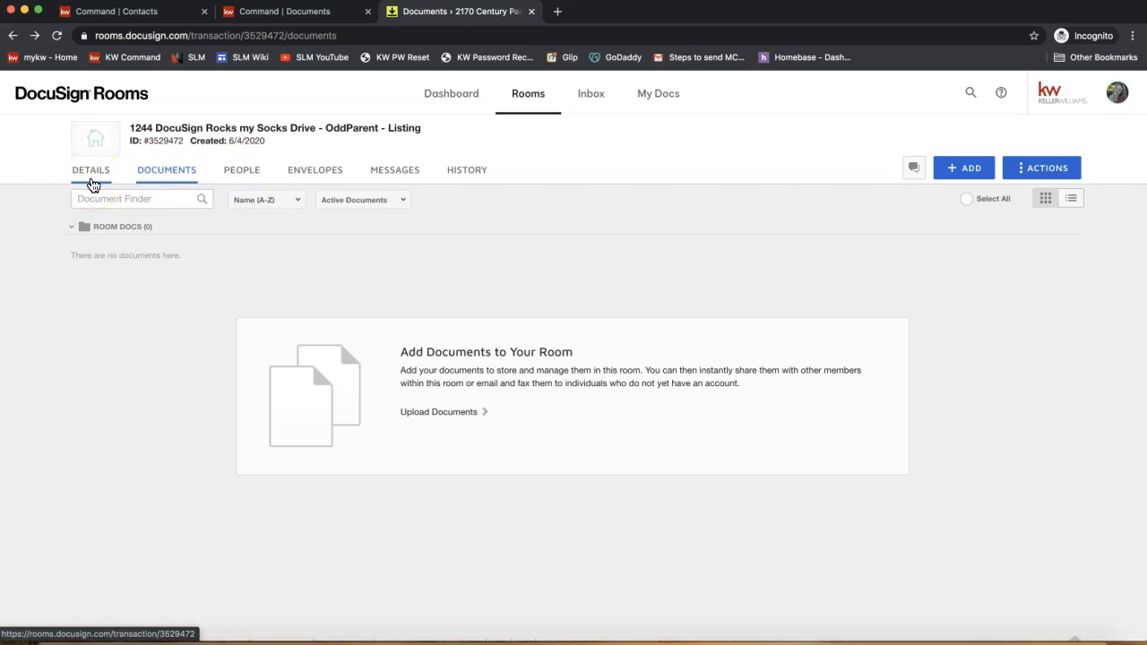
{"action": "left_click", "coordinate": [94, 183]}
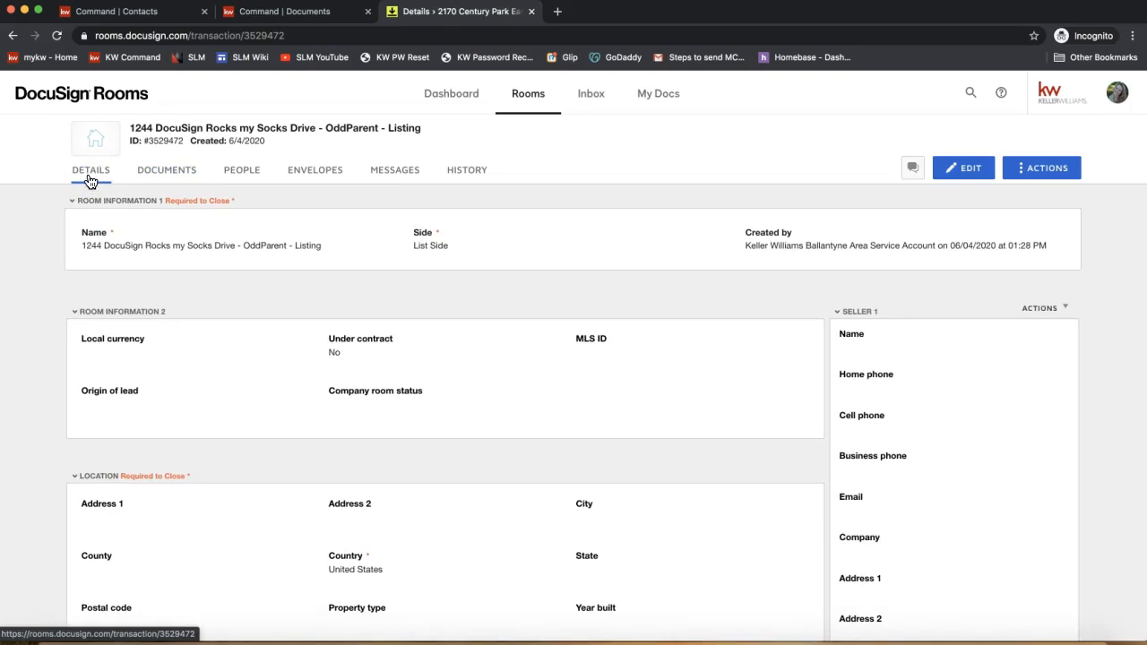
{"action": "left_click", "coordinate": [529, 235]}
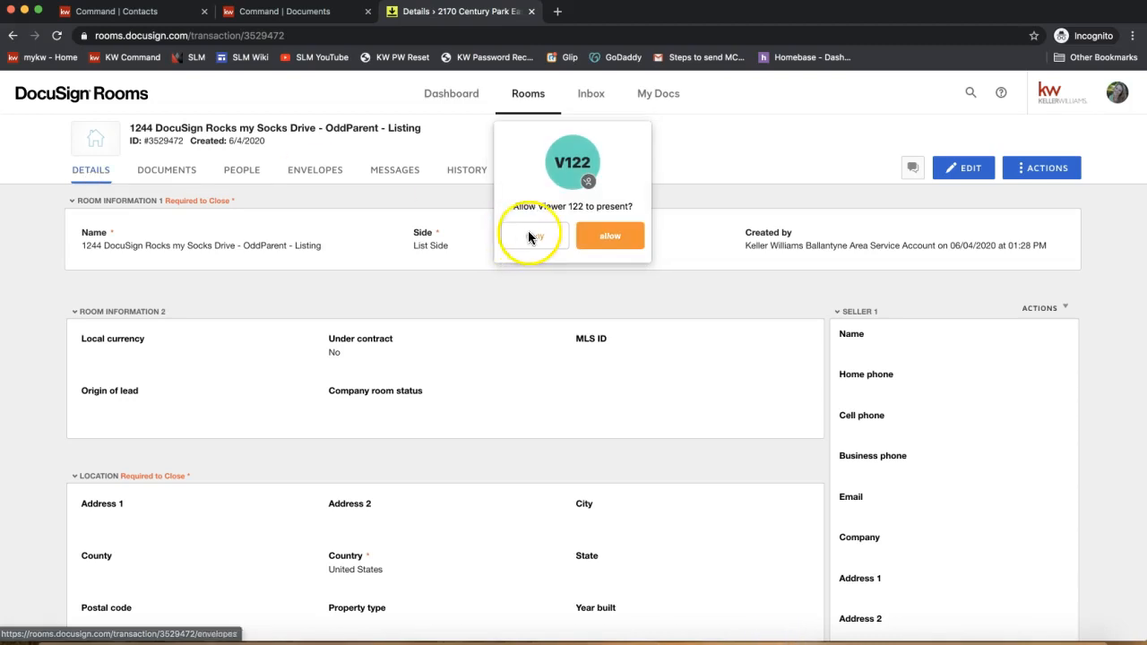
{"action": "left_click", "coordinate": [528, 235]}
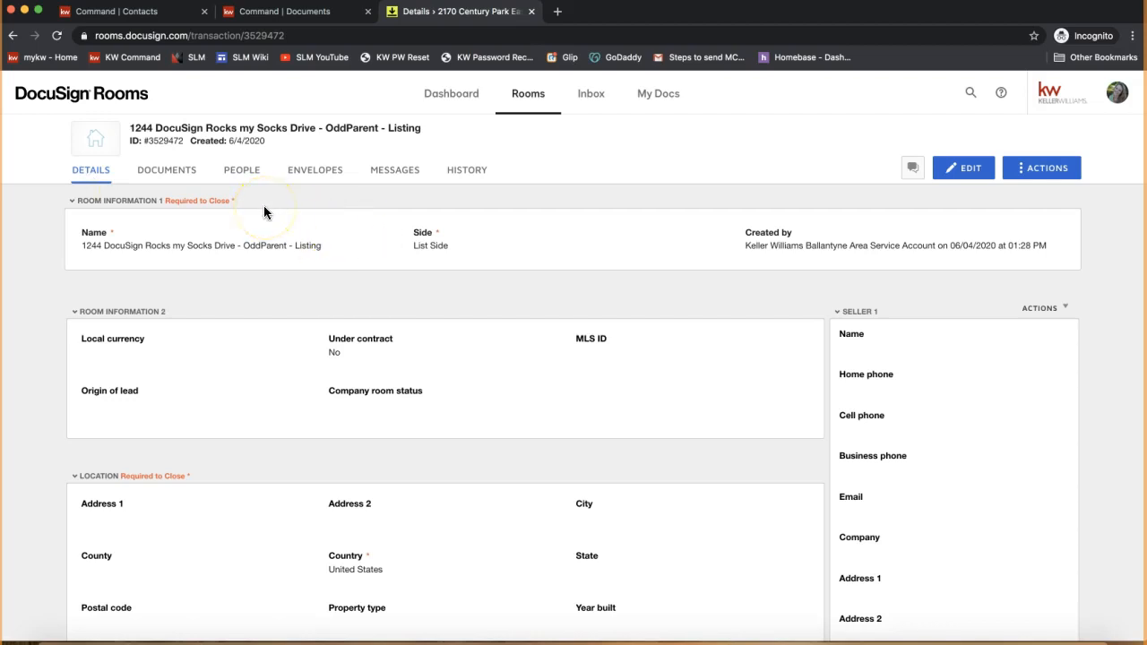
{"action": "left_click", "coordinate": [897, 300]}
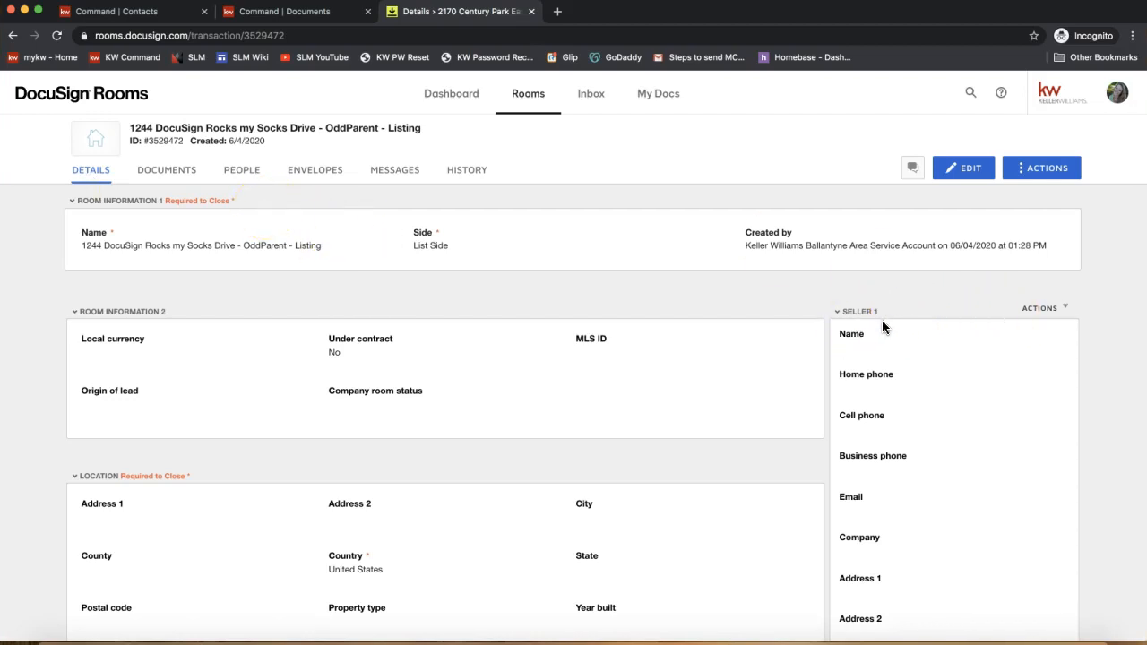
{"action": "scroll", "coordinate": [883, 325], "scroll_direction": "down", "scroll_amount": 3}
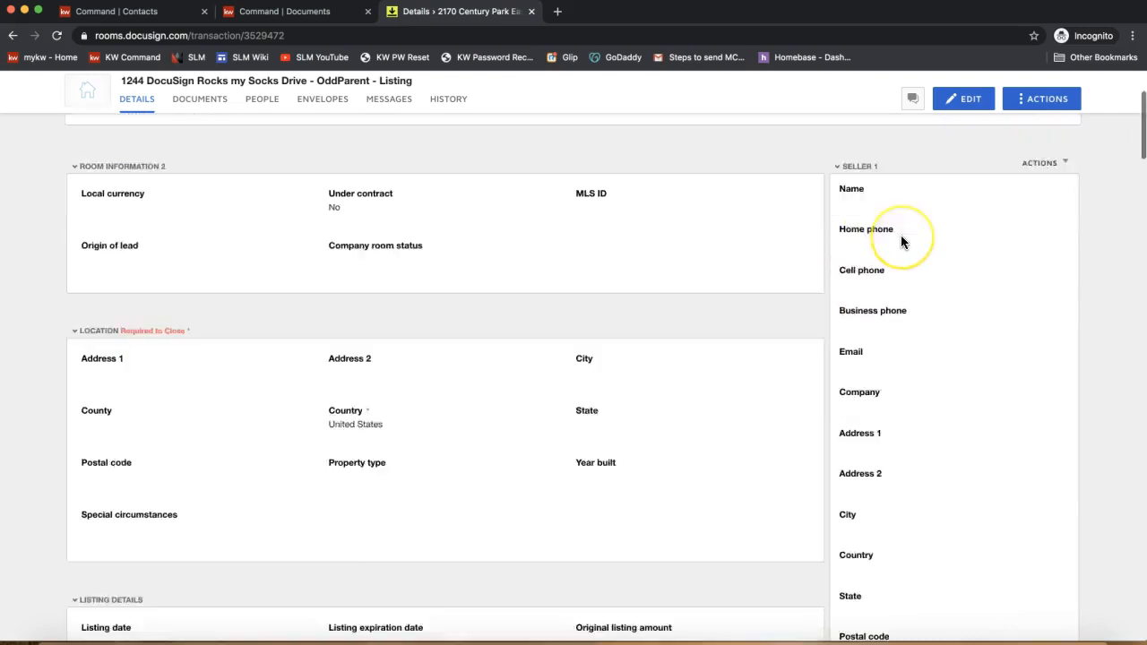
{"action": "scroll", "coordinate": [900, 238], "scroll_direction": "up", "scroll_amount": 5}
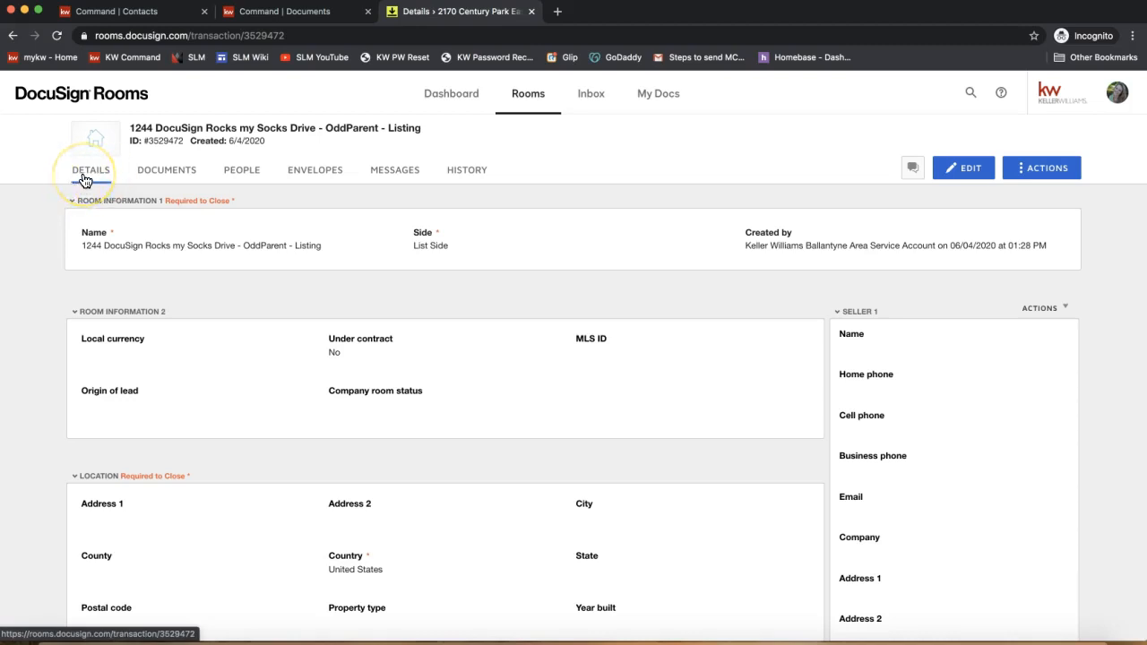
{"action": "left_click", "coordinate": [247, 180]}
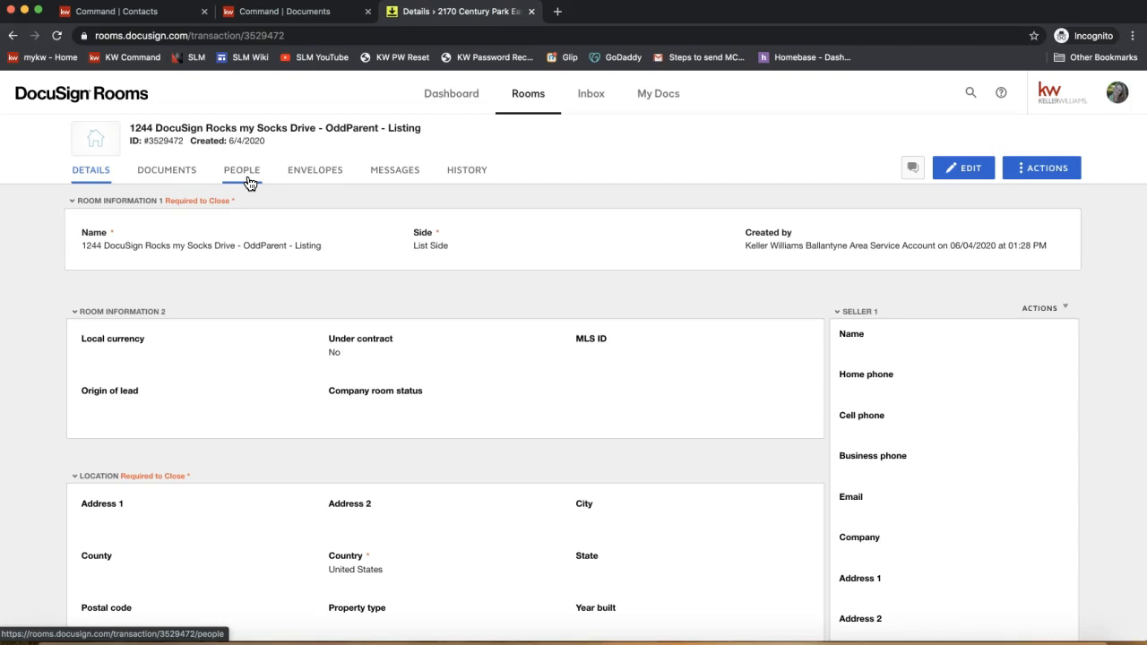
{"action": "left_click", "coordinate": [250, 182]}
{"action": "left_click", "coordinate": [97, 181]}
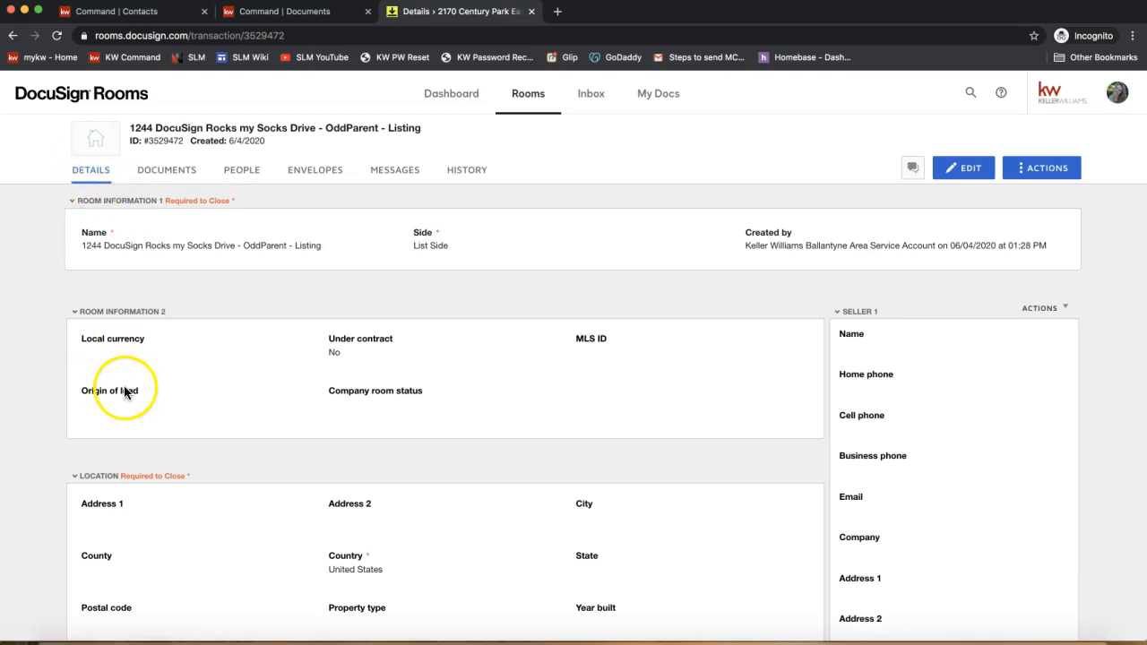
- Put the room details into edit mode
{"action": "left_click", "coordinate": [976, 175]}
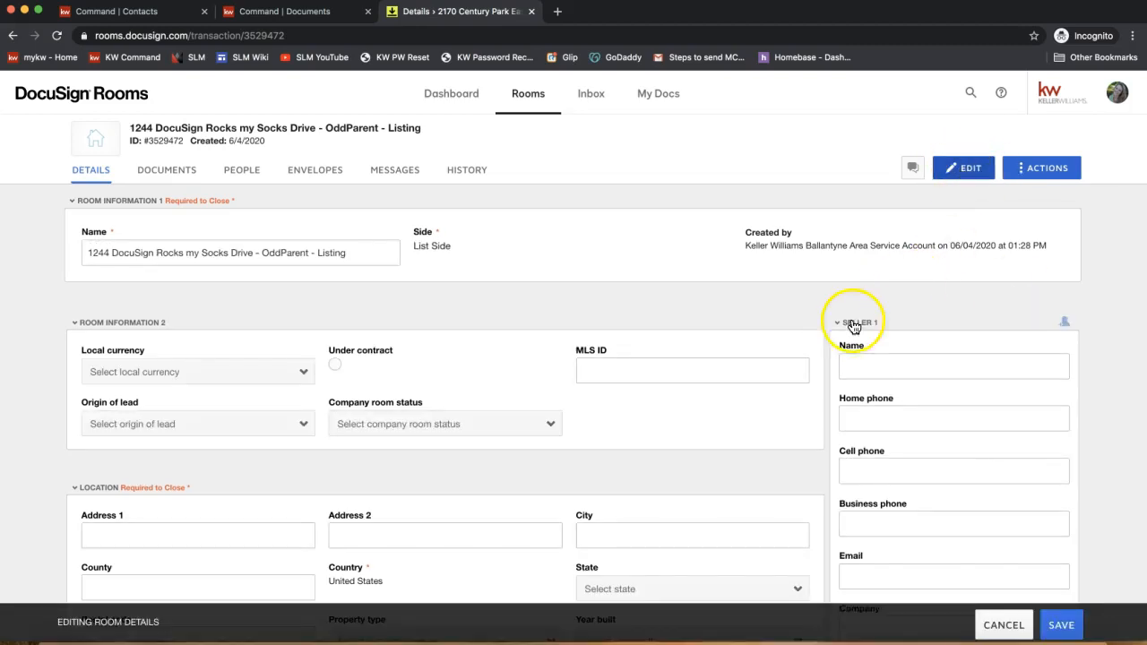
{"action": "scroll", "coordinate": [866, 310], "scroll_direction": "down", "scroll_amount": 4}
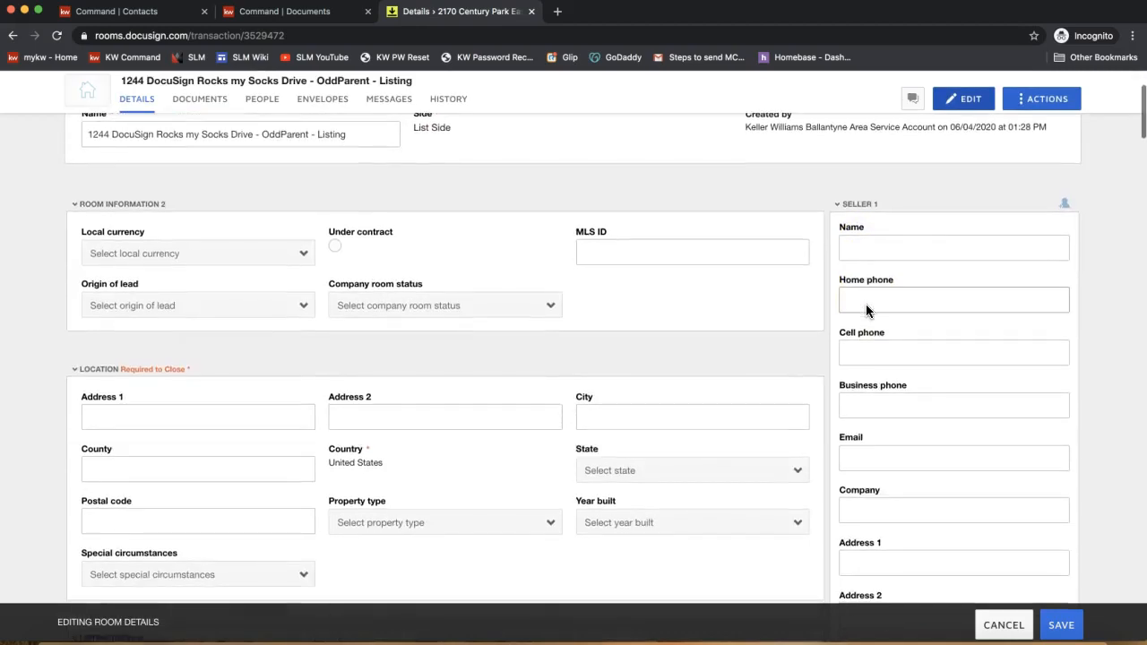
{"action": "scroll", "coordinate": [923, 212], "scroll_direction": "down", "scroll_amount": 10}
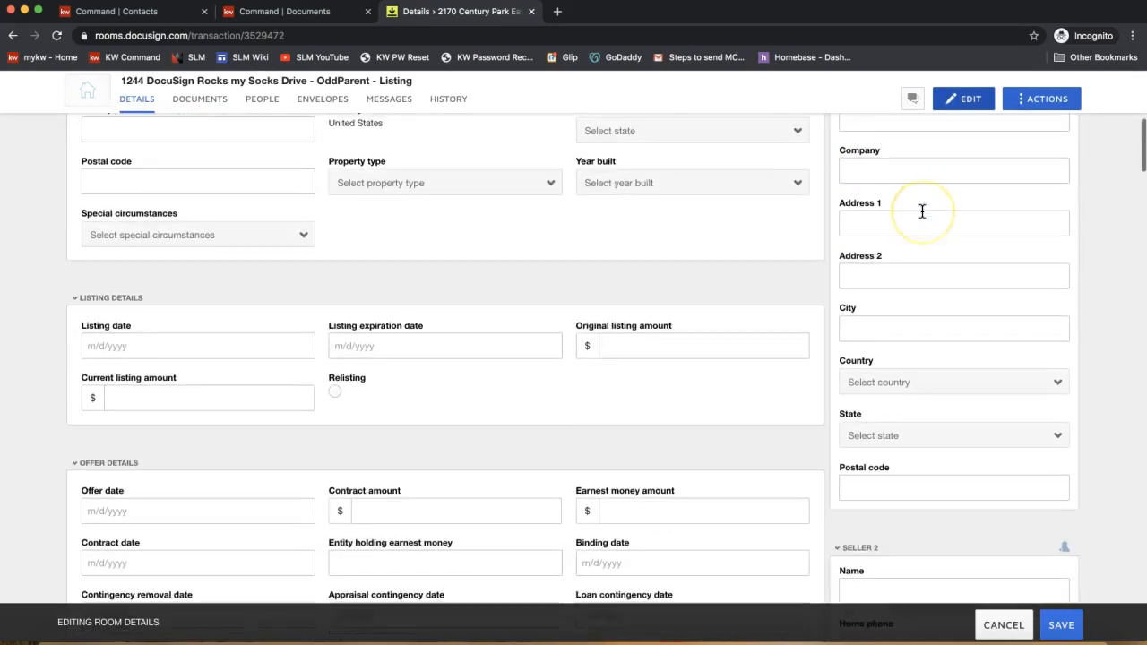
{"action": "scroll", "coordinate": [922, 211], "scroll_direction": "down", "scroll_amount": 8}
{"action": "scroll", "coordinate": [922, 212], "scroll_direction": "up", "scroll_amount": 5}
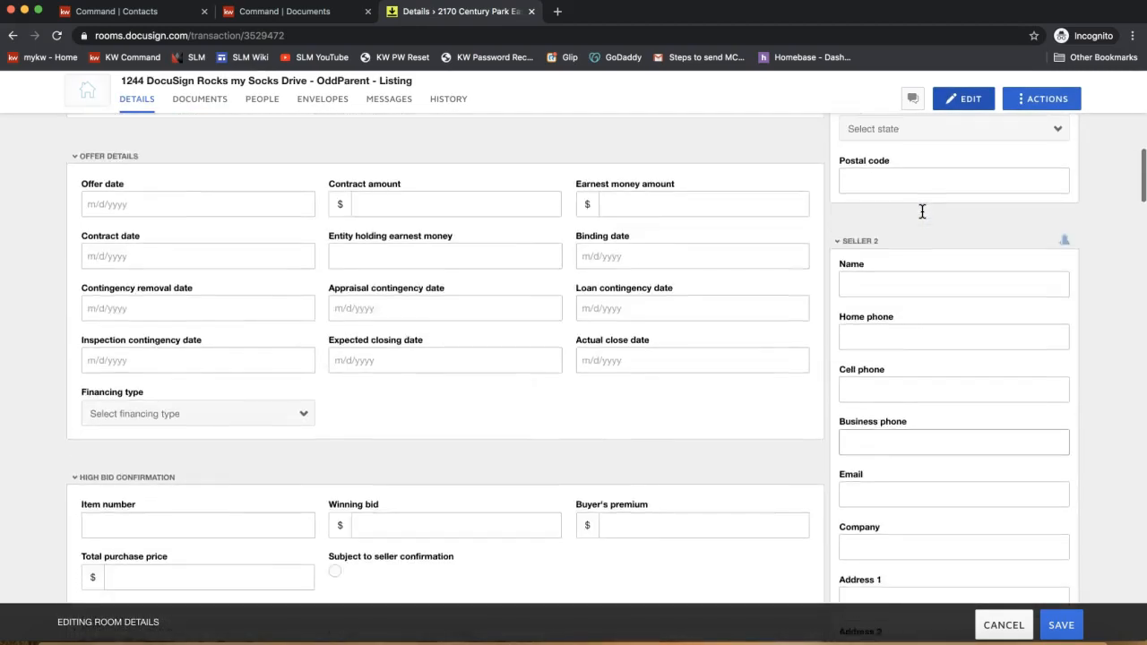
{"action": "scroll", "coordinate": [922, 211], "scroll_direction": "down", "scroll_amount": 9}
{"action": "scroll", "coordinate": [922, 215], "scroll_direction": "up", "scroll_amount": 20}
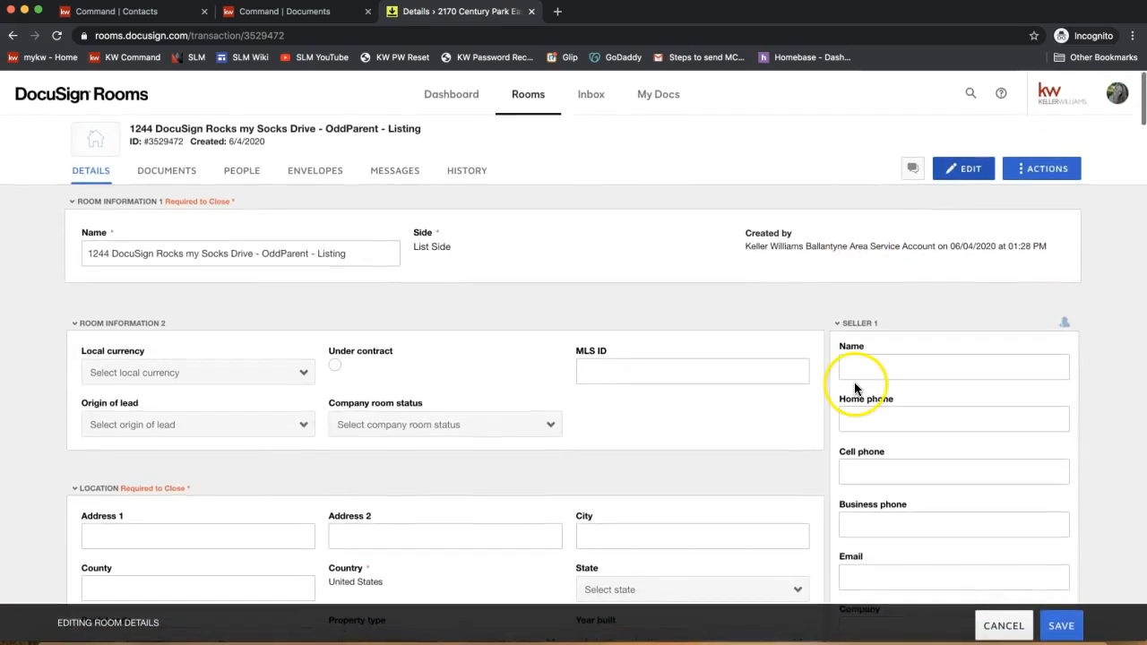
- Enter the first seller's full name in the Seller 1 Name field
{"action": "left_click", "coordinate": [866, 364]}
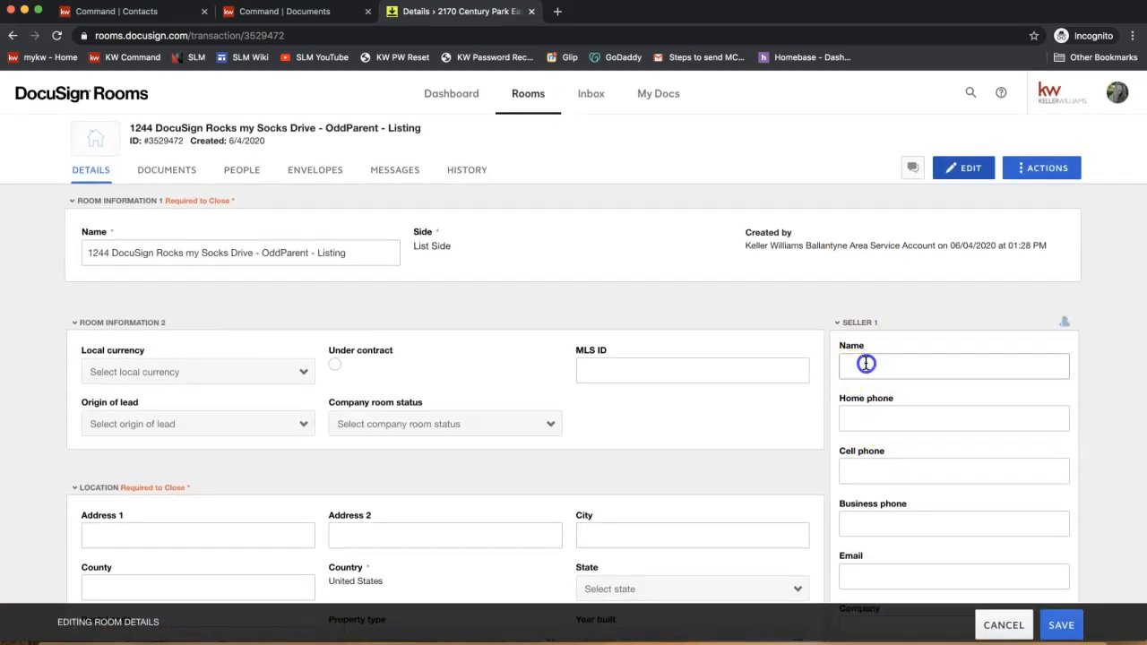
{"action": "left_click", "coordinate": [732, 318]}
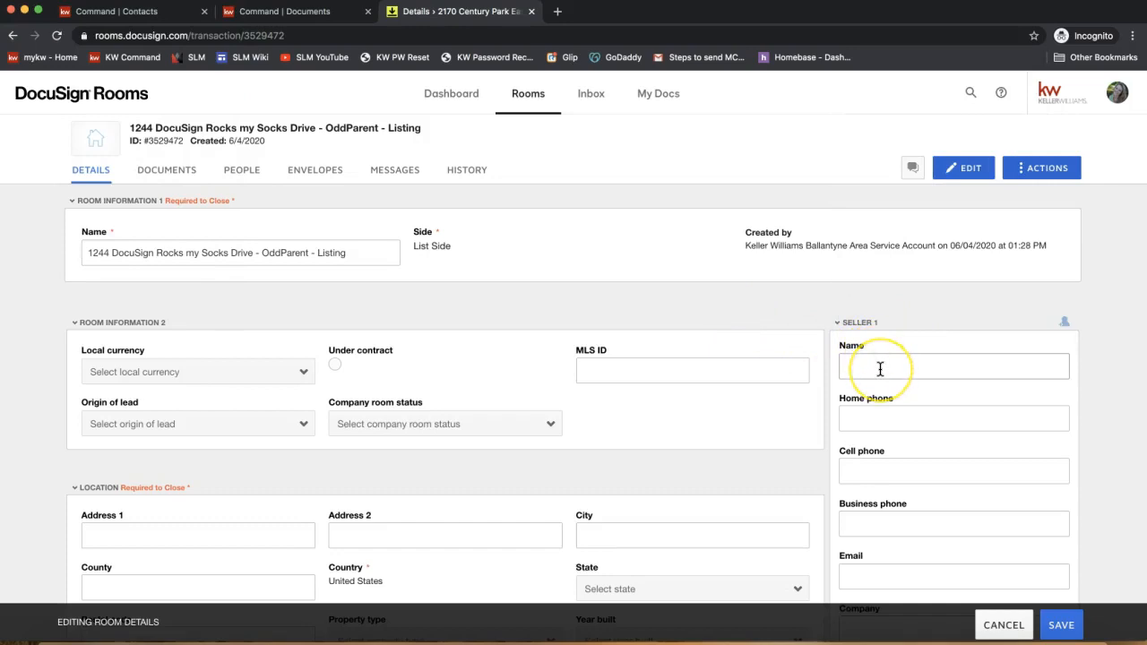
{"action": "scroll", "coordinate": [880, 369], "scroll_direction": "down", "scroll_amount": 2}
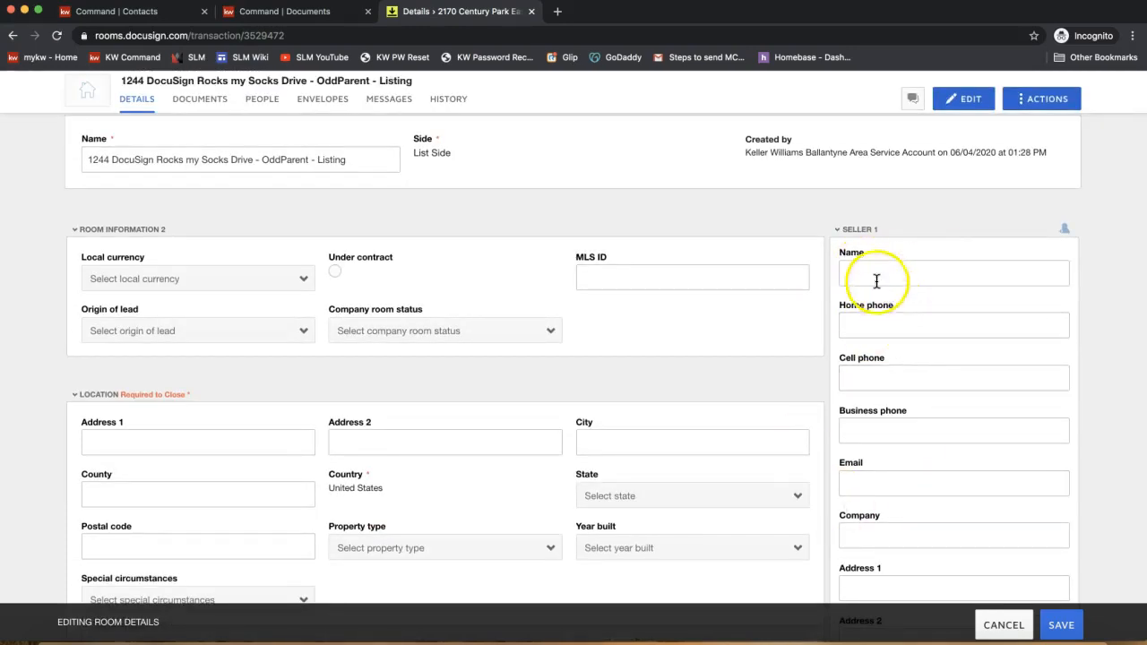
{"action": "left_click", "coordinate": [875, 277]}
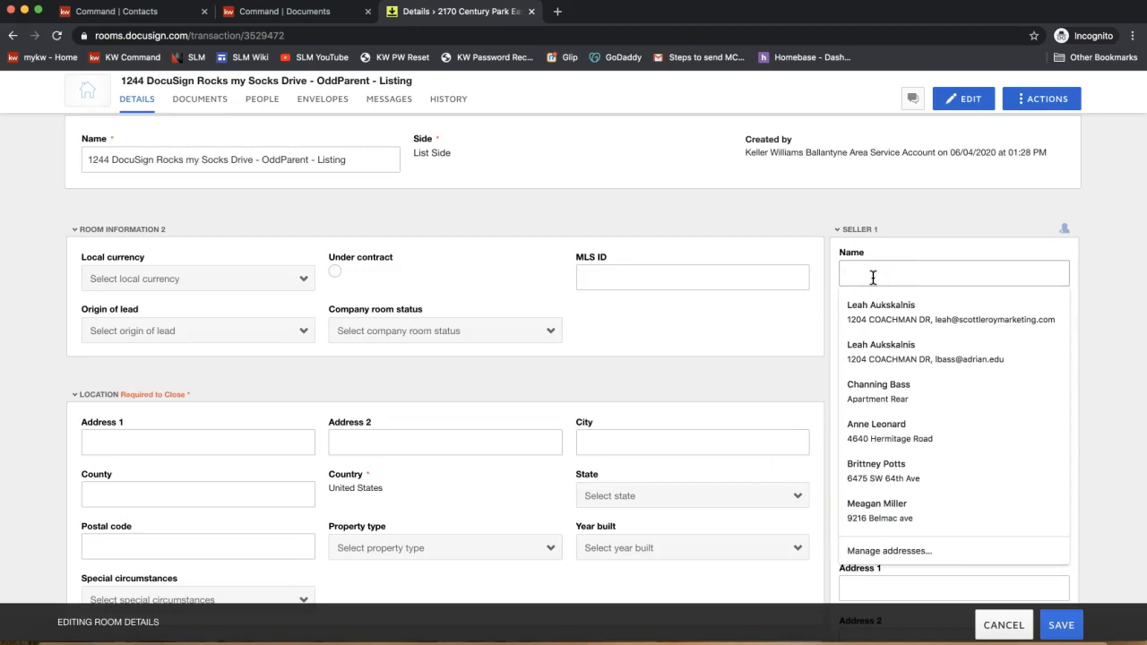
{"action": "left_click", "coordinate": [899, 215]}
{"action": "left_click", "coordinate": [870, 274]}
{"action": "type", "text": "L"}
{"action": "key", "text": "BackSpace"}
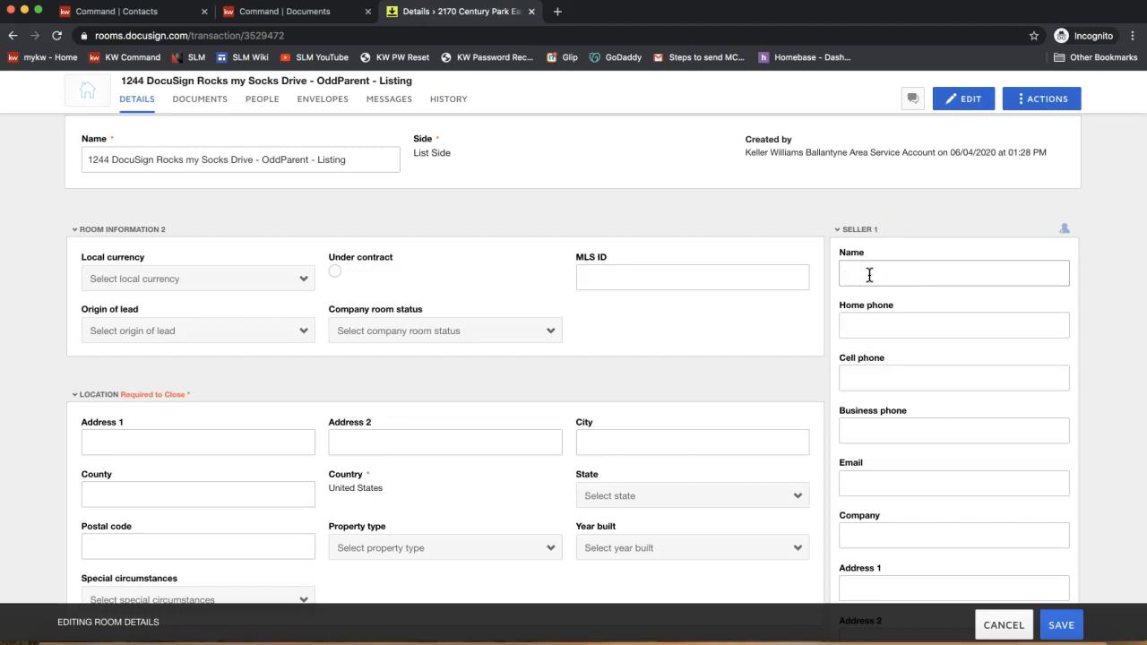
{"action": "type", "text": "Cost"}
{"action": "type", "text": "mo"}
{"action": "key", "text": "BackSpace"}
{"action": "key", "text": "BackSpace"}
{"action": "key", "text": "BackSpace"}
{"action": "key", "text": "BackSpace"}
{"action": "type", "text": "smo Oddparent"}
- Enter the first seller's e-mail address in the Email field
{"action": "scroll", "coordinate": [884, 425], "scroll_direction": "down", "scroll_amount": 1}
{"action": "left_click", "coordinate": [856, 457]}
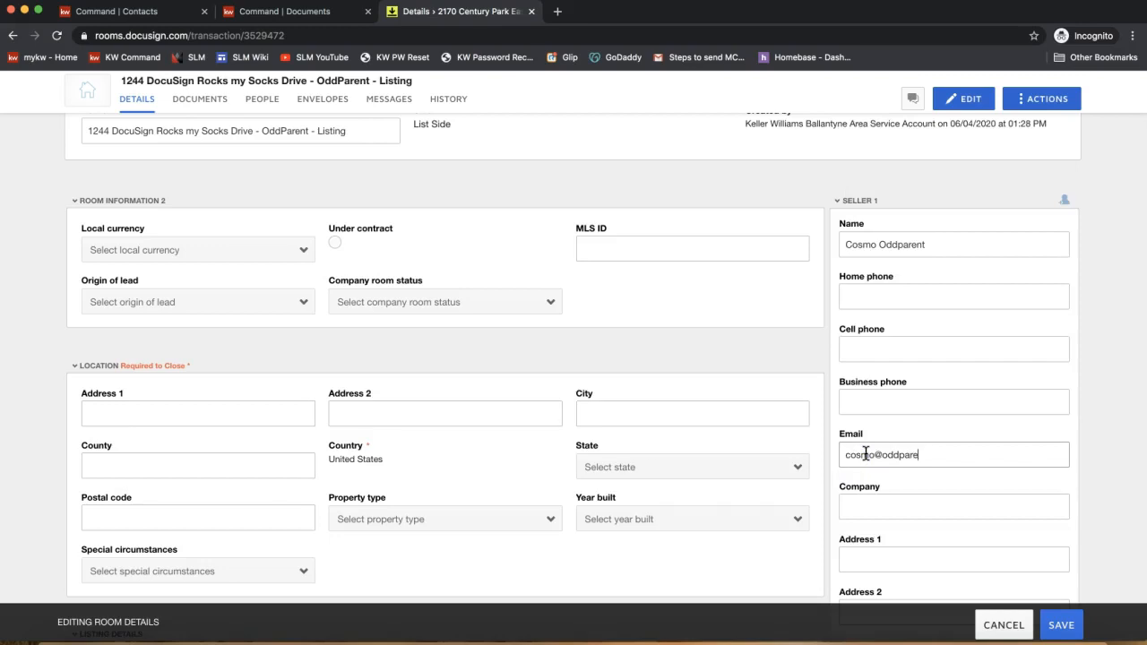
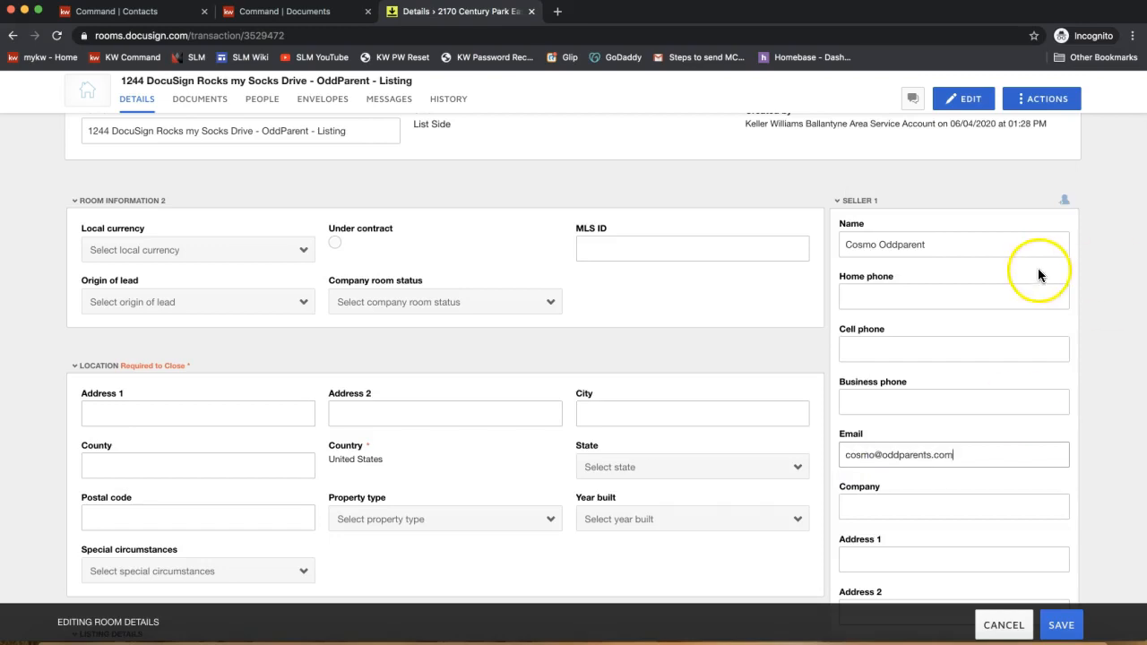
{"action": "left_click", "coordinate": [879, 206]}
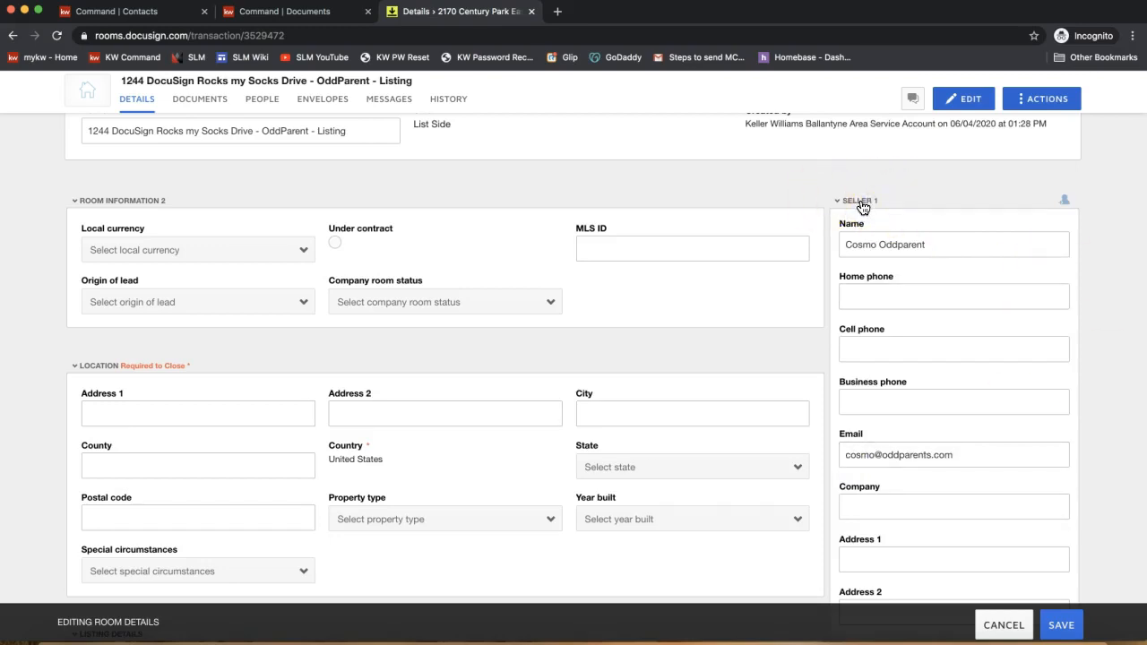
- Enter the second seller's full name in the Seller 2 Name field
{"action": "scroll", "coordinate": [863, 206], "scroll_direction": "down", "scroll_amount": 5}
{"action": "scroll", "coordinate": [863, 206], "scroll_direction": "up", "scroll_amount": 4}
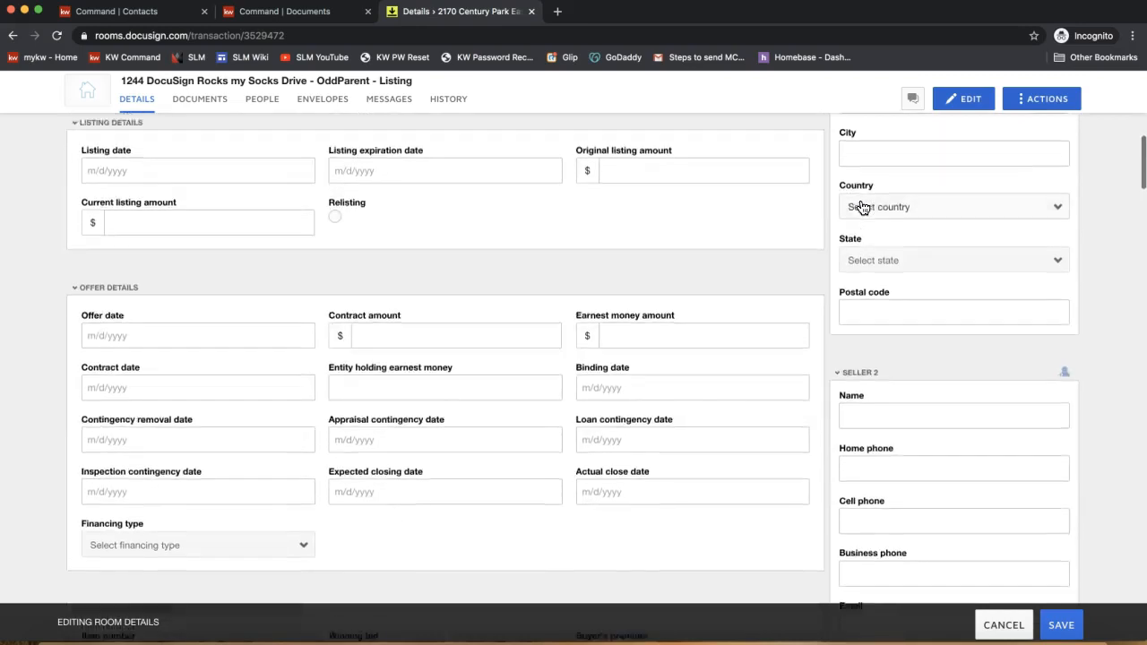
{"action": "scroll", "coordinate": [863, 207], "scroll_direction": "down", "scroll_amount": 3}
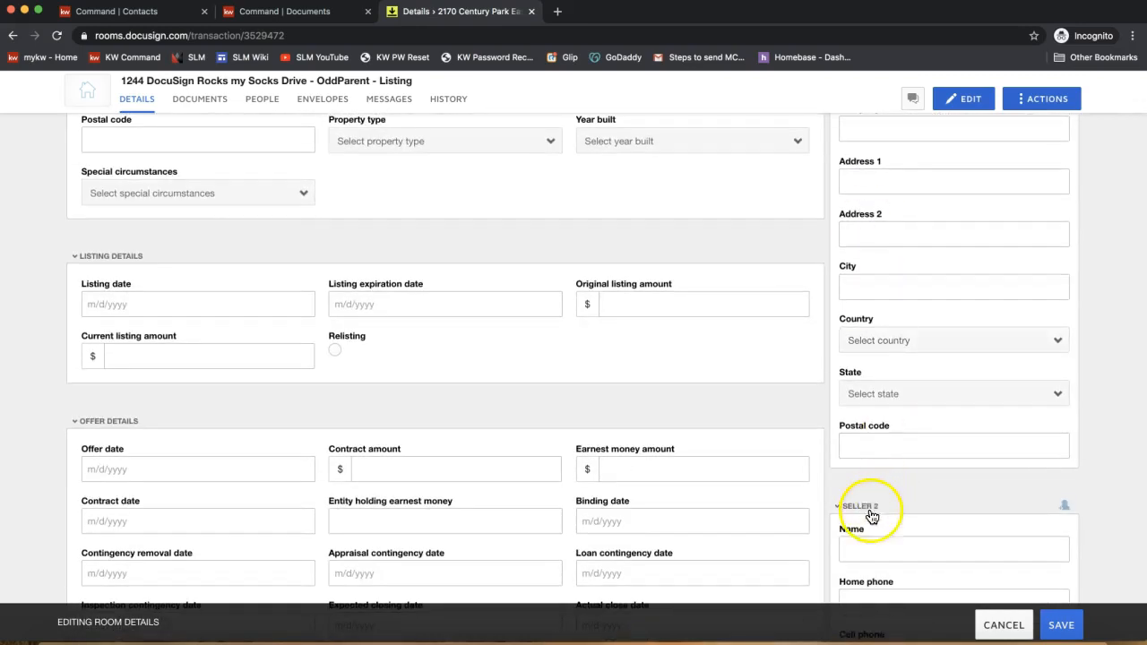
{"action": "left_click", "coordinate": [864, 541]}
{"action": "left_click", "coordinate": [1126, 389]}
{"action": "scroll", "coordinate": [1127, 391], "scroll_direction": "down", "scroll_amount": 3}
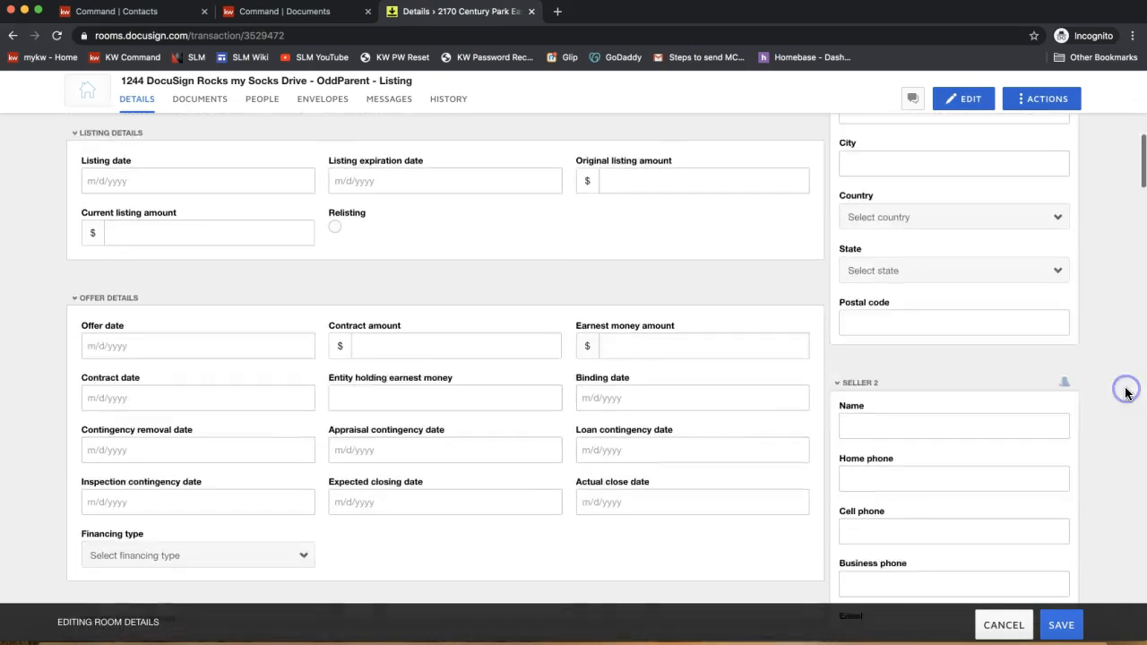
{"action": "left_click", "coordinate": [949, 353]}
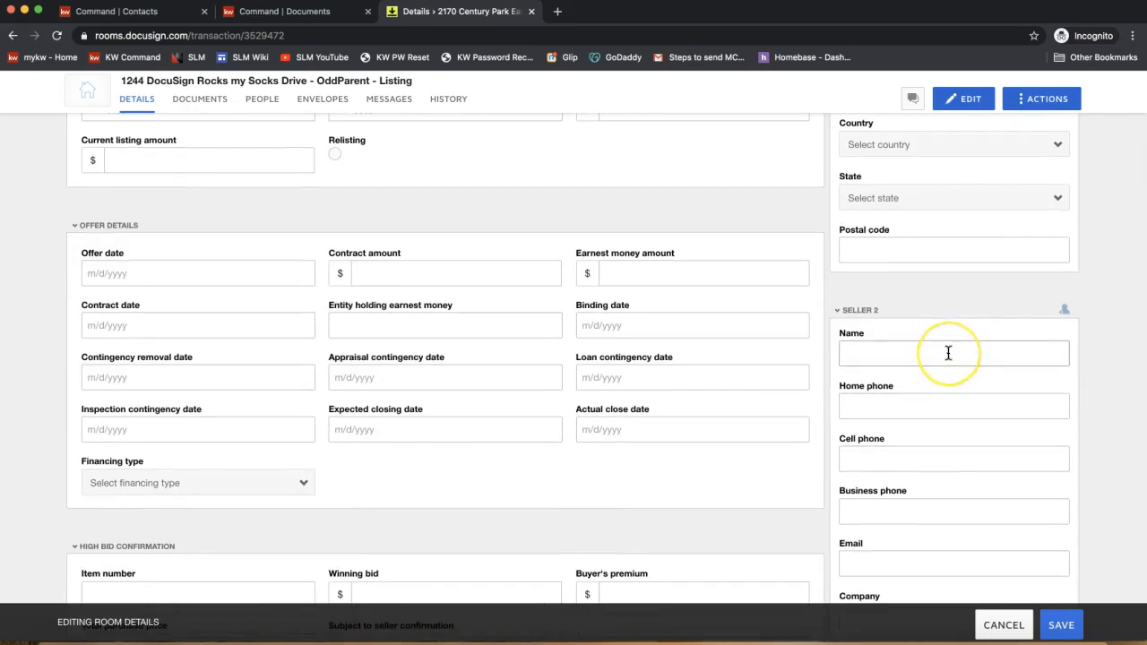
{"action": "left_click", "coordinate": [948, 354]}
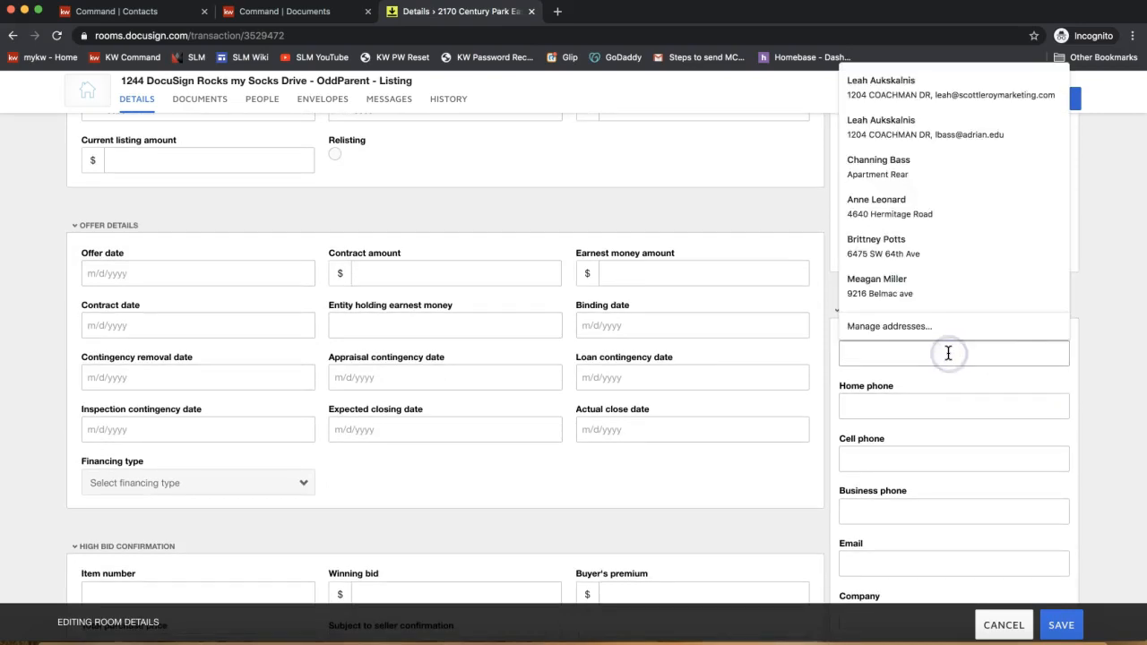
{"action": "type", "text": "Wanda Oddparent"}
{"action": "key", "text": "BackSpace"}
{"action": "type", "text": "t"}
- Enter the second seller's e-mail address in the Seller 2 Email field
{"action": "scroll", "coordinate": [1076, 408], "scroll_direction": "down", "scroll_amount": 2}
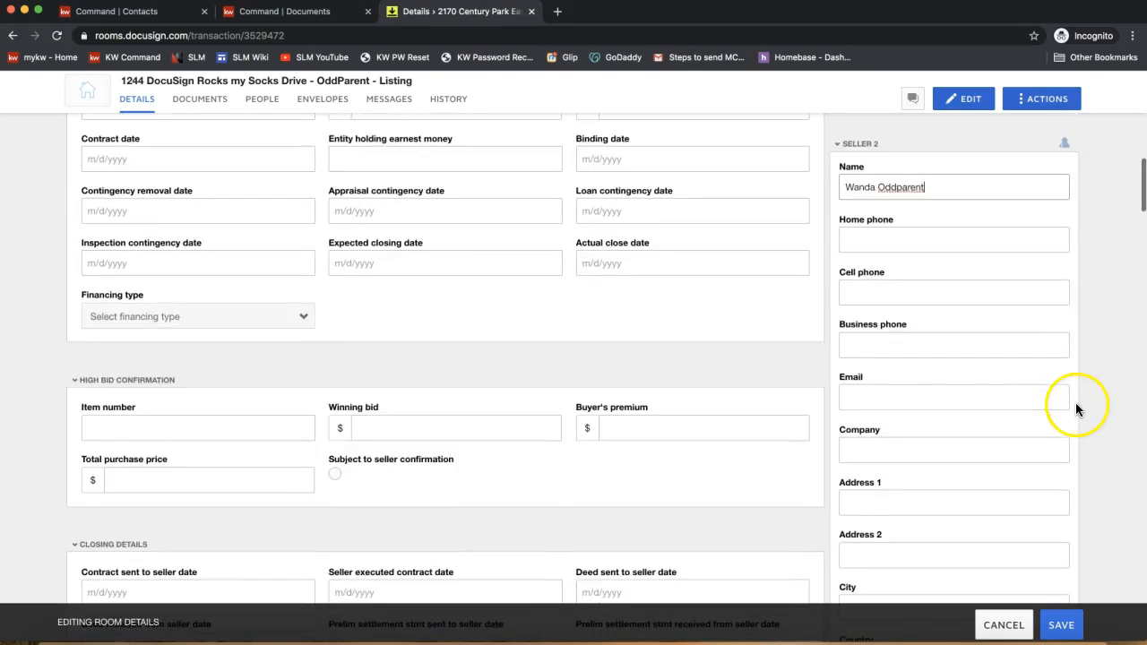
{"action": "left_click", "coordinate": [903, 348]}
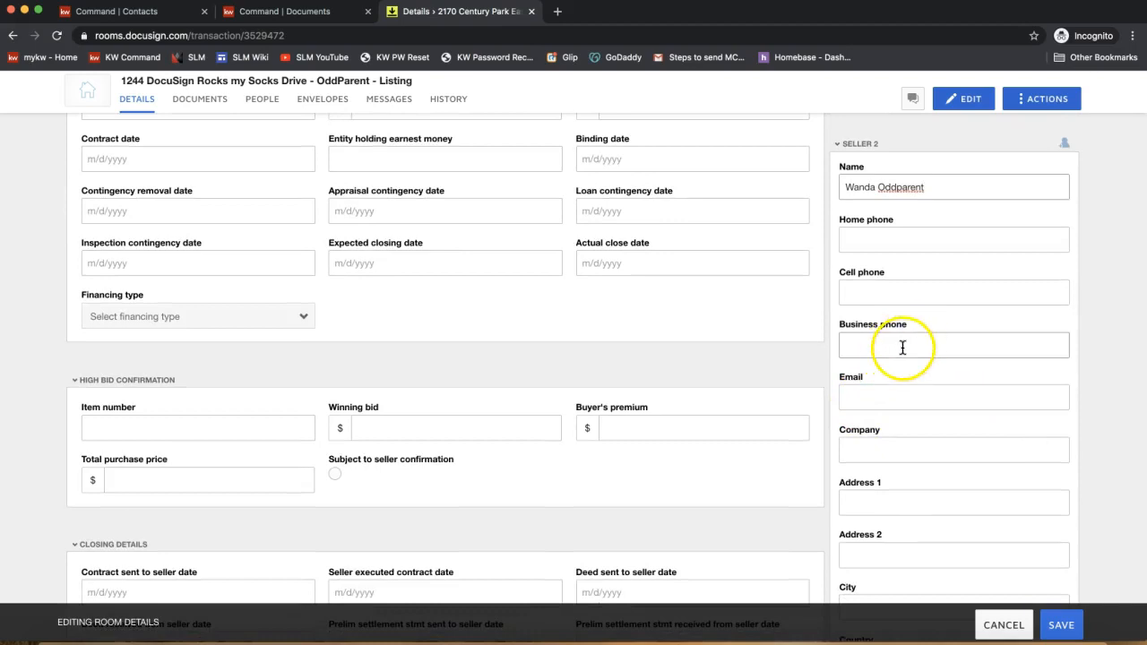
{"action": "left_click", "coordinate": [853, 401]}
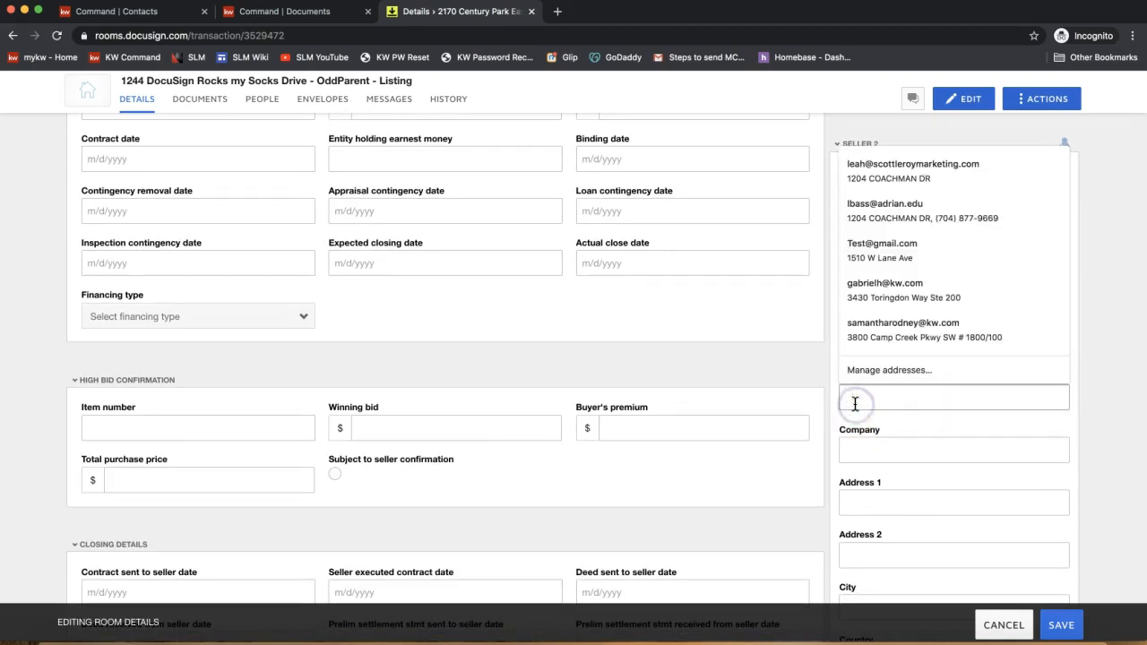
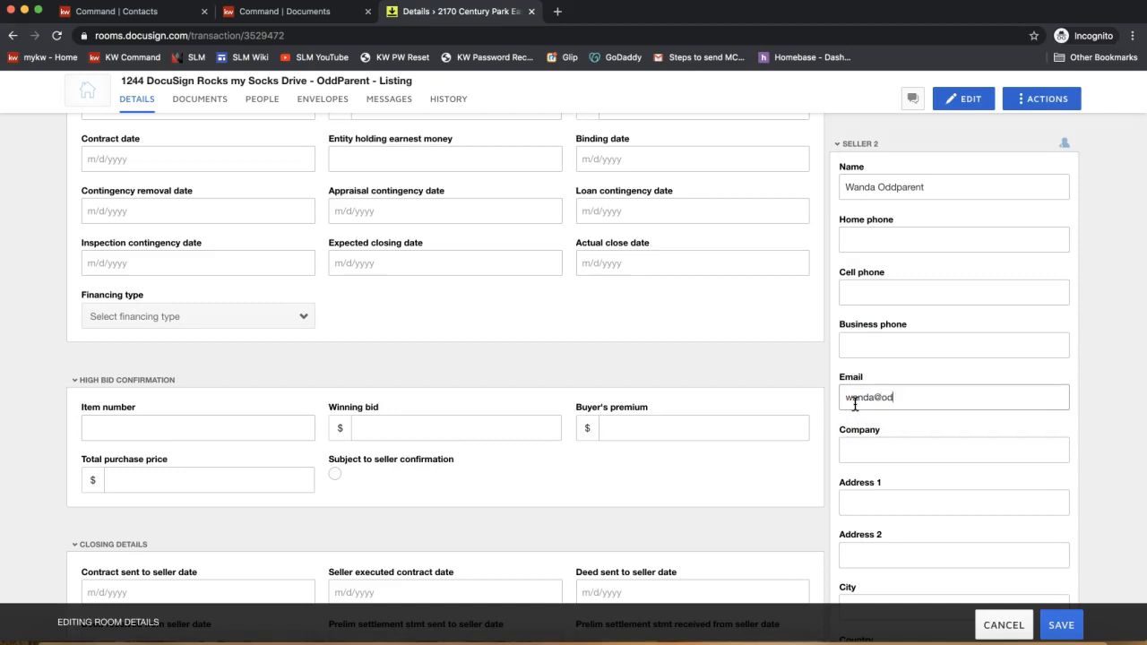
{"action": "left_click", "coordinate": [1126, 339]}
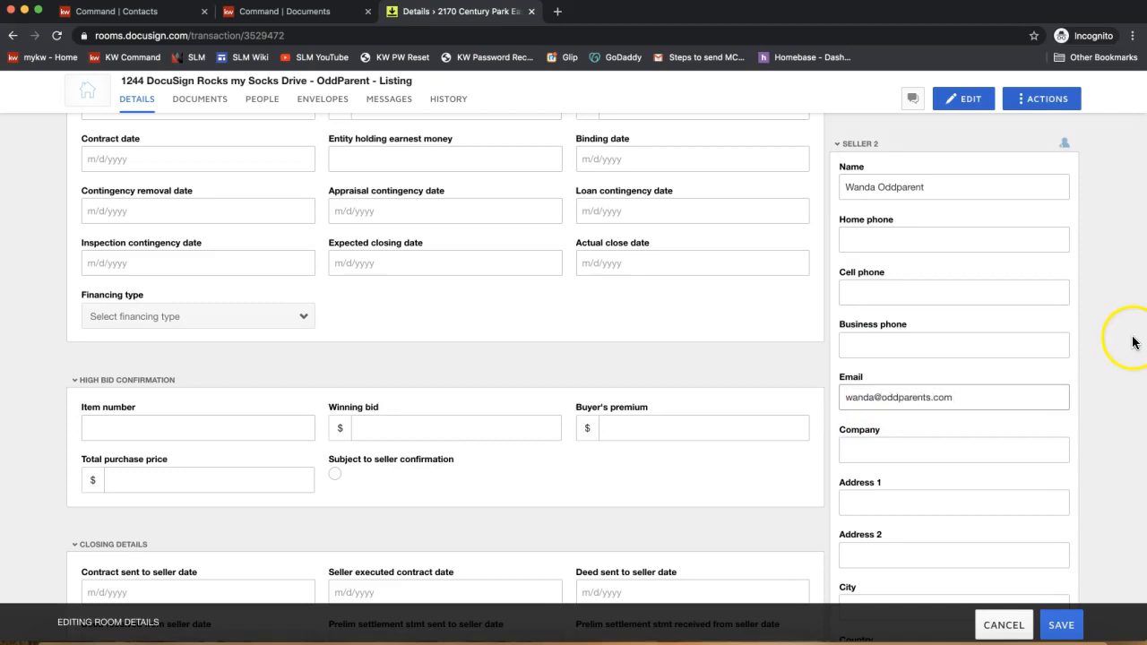
{"action": "scroll", "coordinate": [907, 375], "scroll_direction": "up", "scroll_amount": 10}
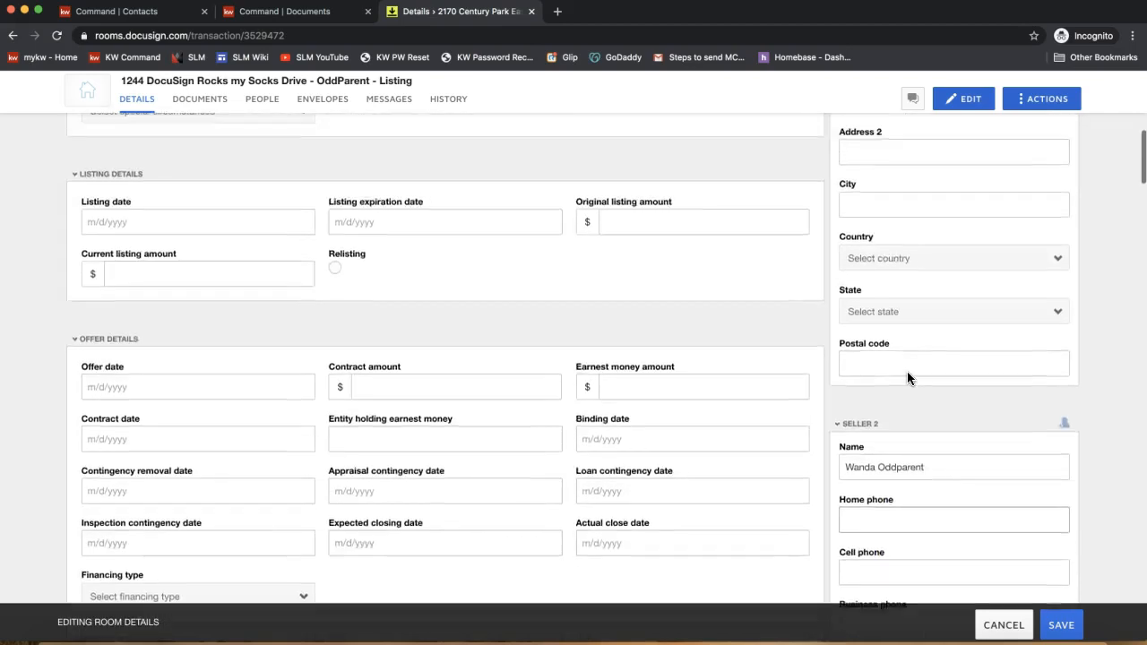
{"action": "scroll", "coordinate": [907, 379], "scroll_direction": "up", "scroll_amount": 1}
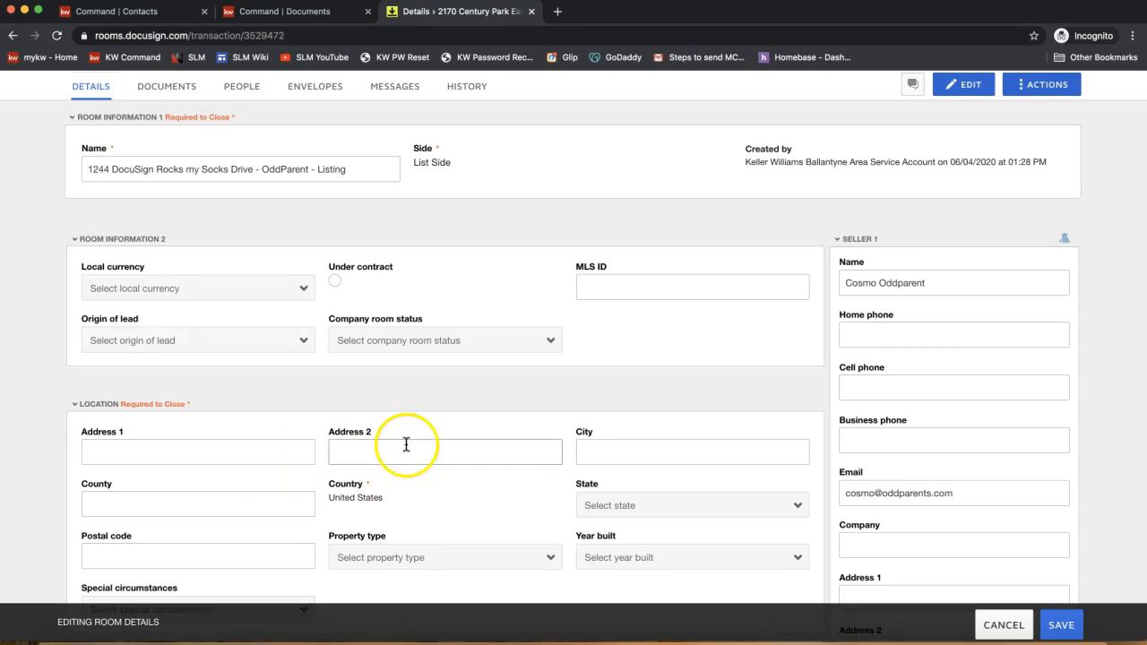
{"action": "scroll", "coordinate": [404, 443], "scroll_direction": "up", "scroll_amount": 3}
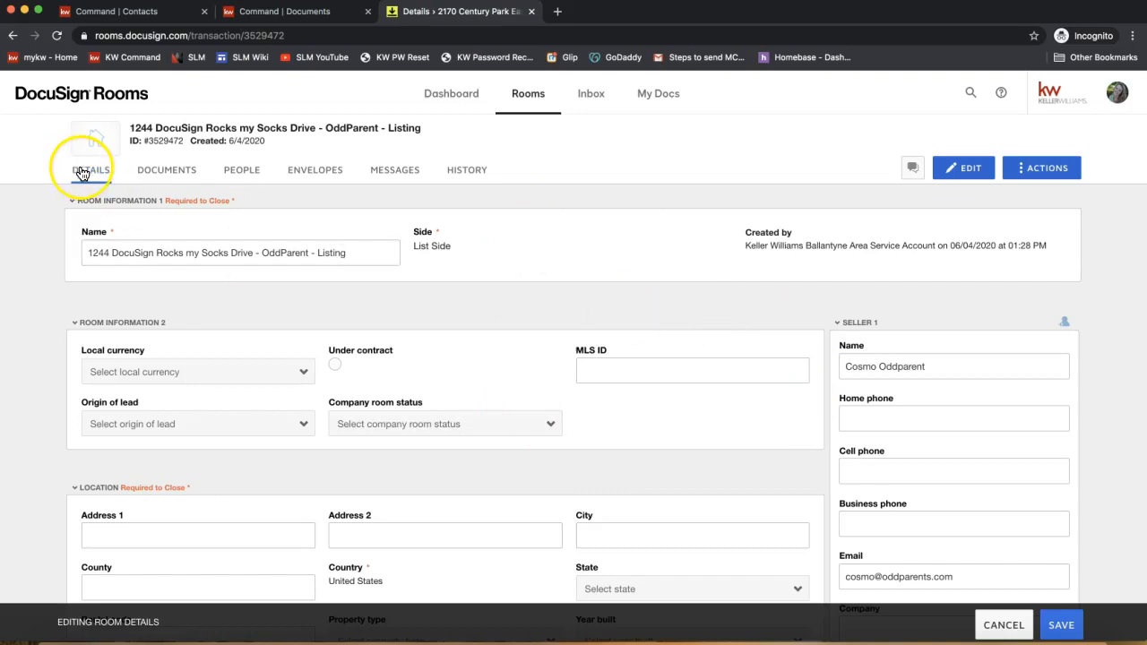
{"action": "scroll", "coordinate": [225, 328], "scroll_direction": "down", "scroll_amount": 5}
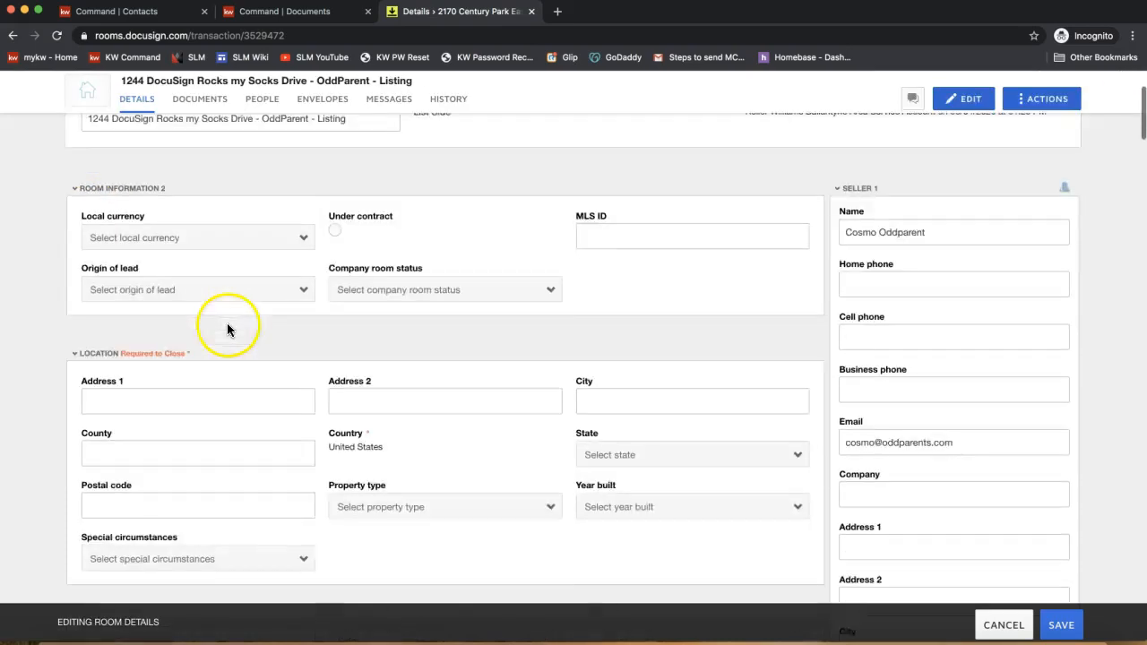
- Type the property's street address into the Address 1 field
{"action": "left_click", "coordinate": [133, 332]}
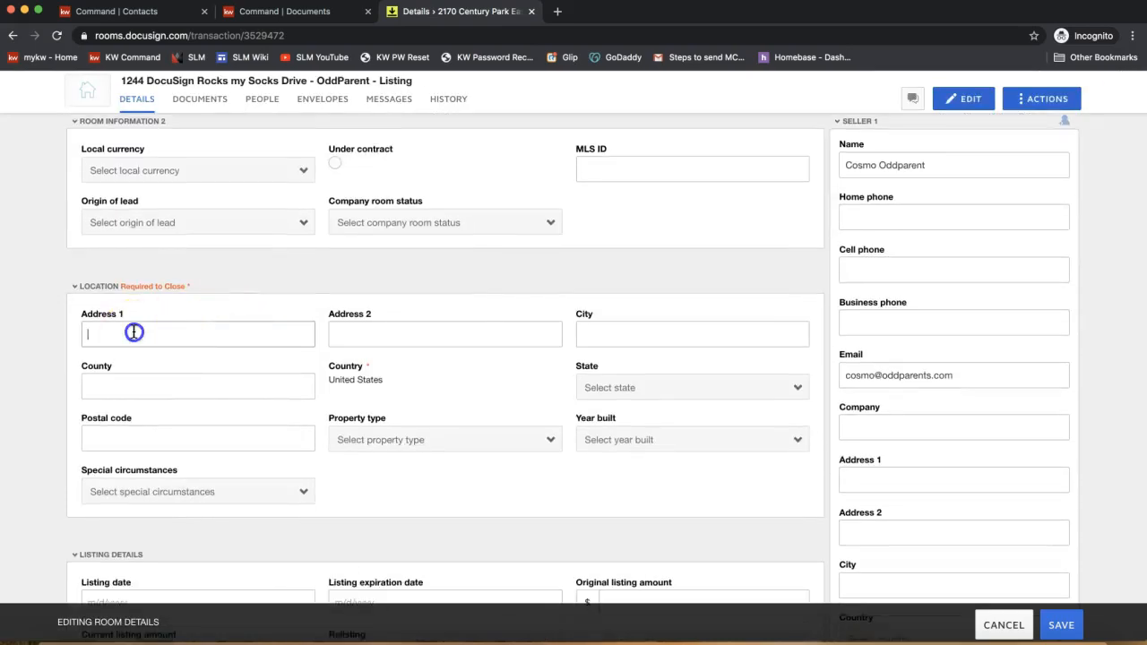
{"action": "left_click", "coordinate": [523, 369]}
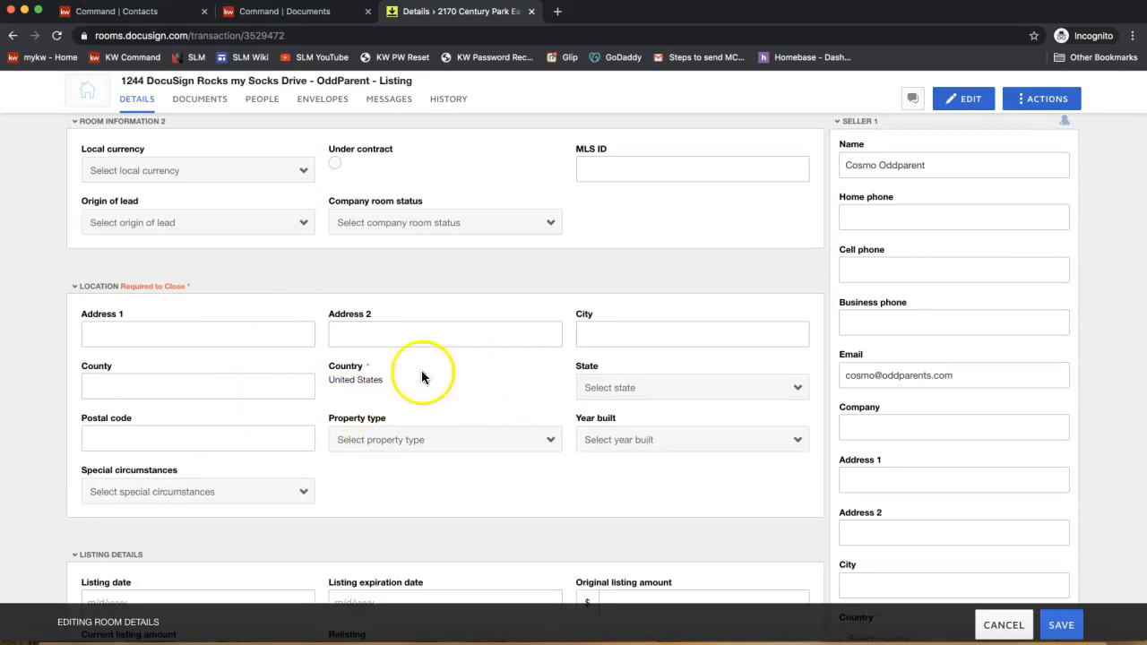
{"action": "scroll", "coordinate": [454, 391], "scroll_direction": "down", "scroll_amount": 1}
{"action": "scroll", "coordinate": [453, 392], "scroll_direction": "up", "scroll_amount": 5}
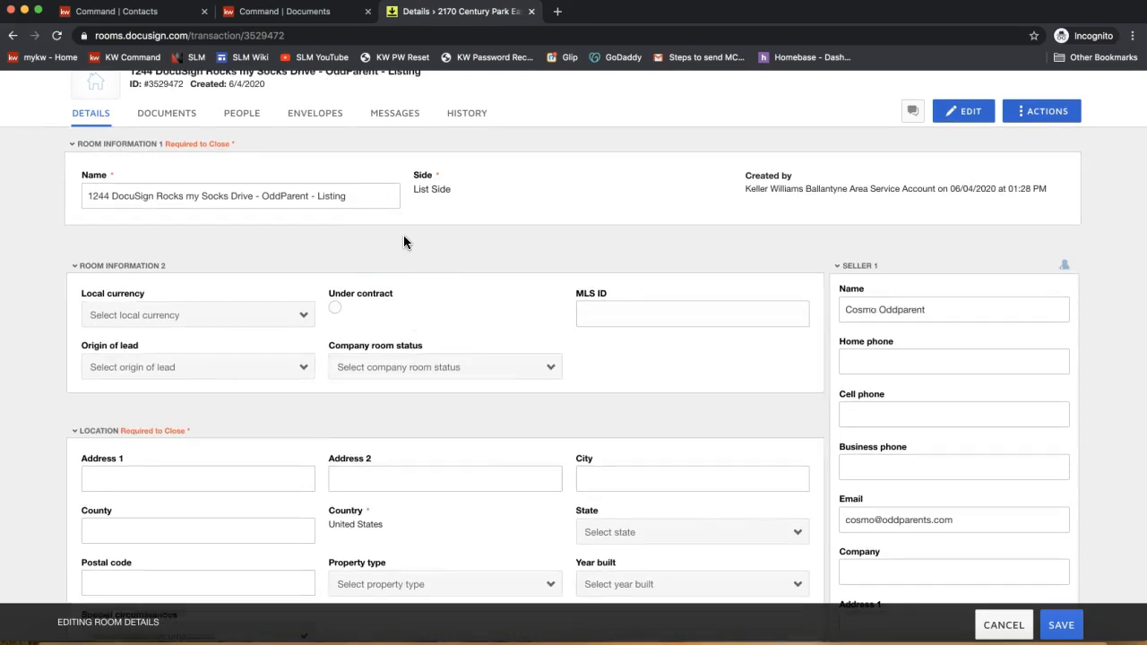
{"action": "scroll", "coordinate": [404, 235], "scroll_direction": "down", "scroll_amount": 3}
{"action": "left_click", "coordinate": [181, 356]}
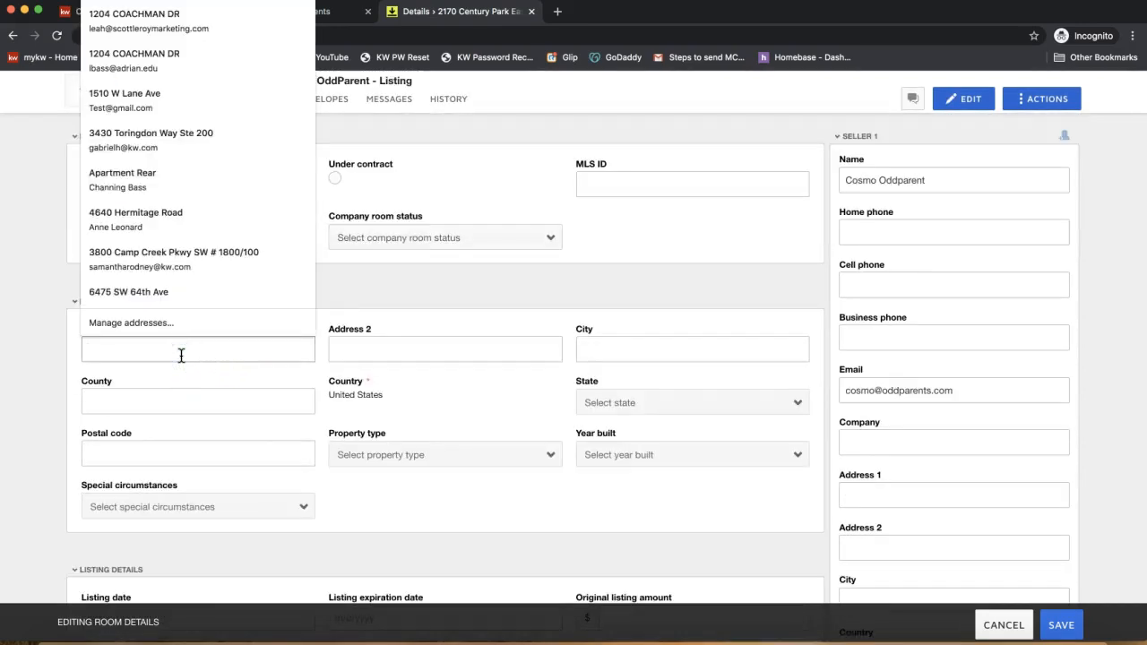
{"action": "left_click", "coordinate": [420, 293]}
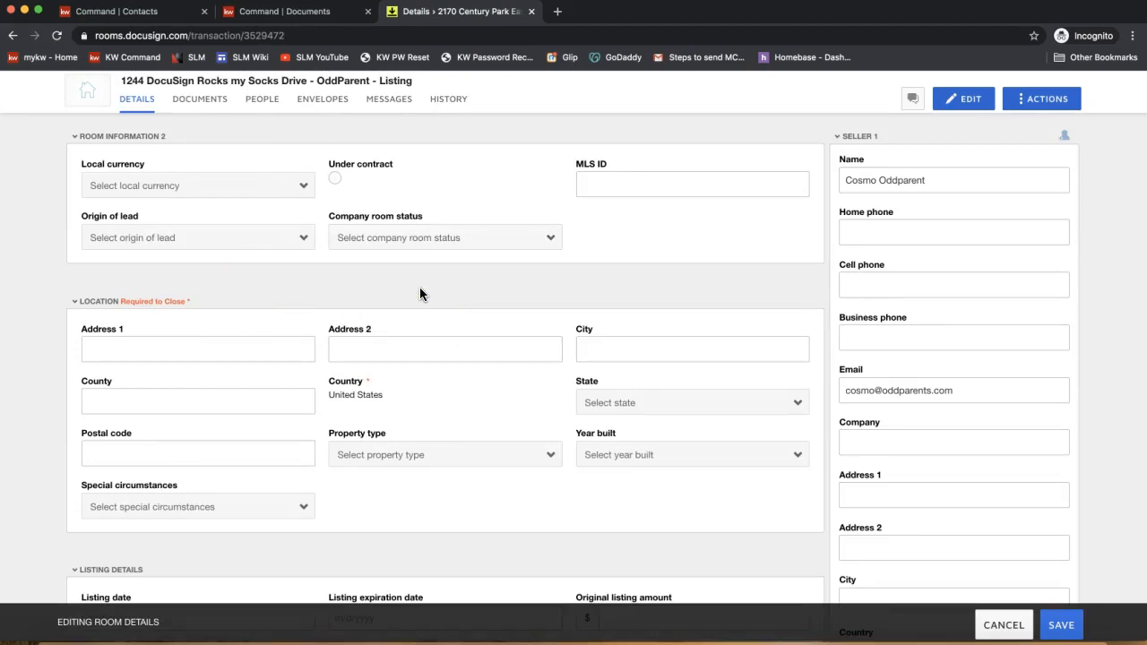
{"action": "left_click", "coordinate": [206, 350]}
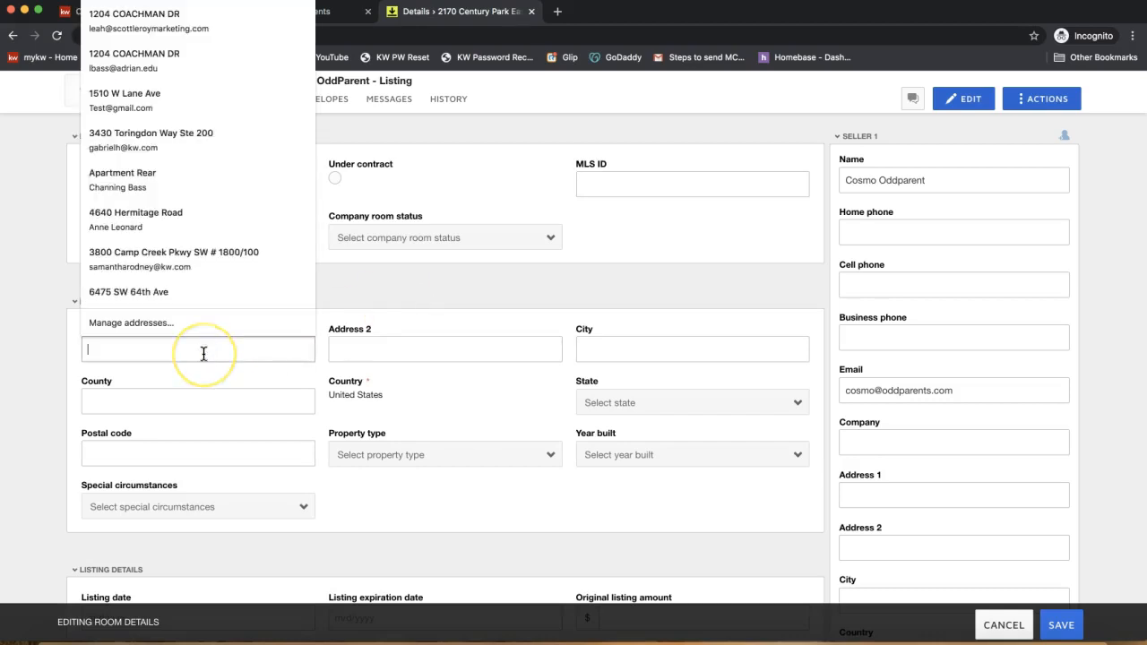
{"action": "type", "text": "1244"}
{"action": "key", "text": "Tab"}
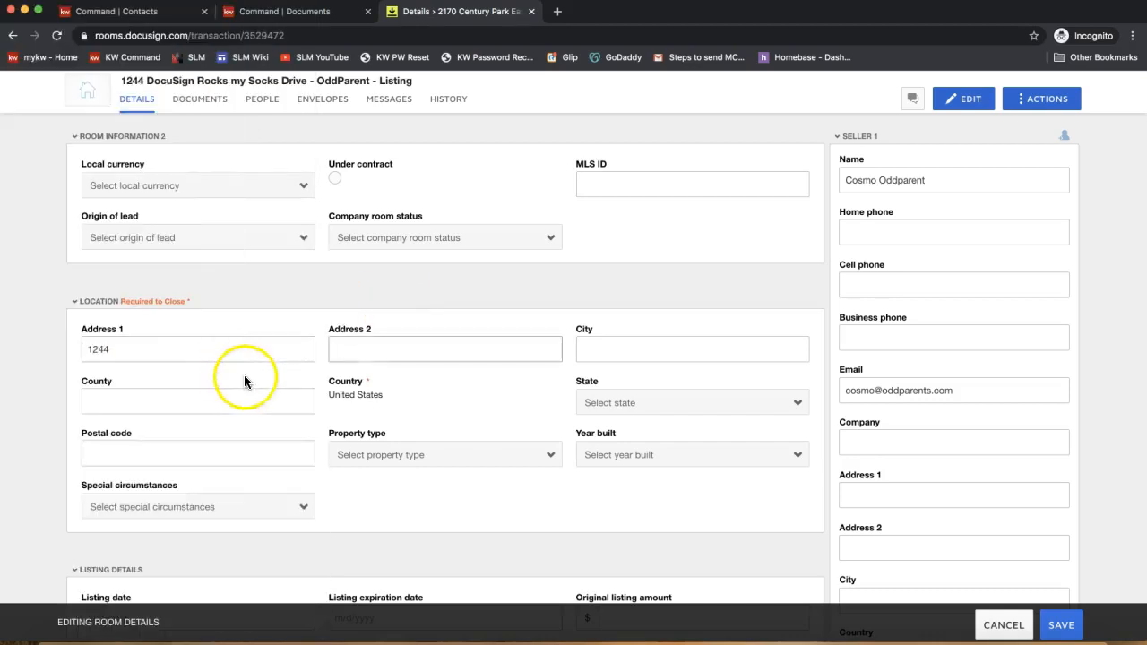
{"action": "left_click", "coordinate": [188, 358]}
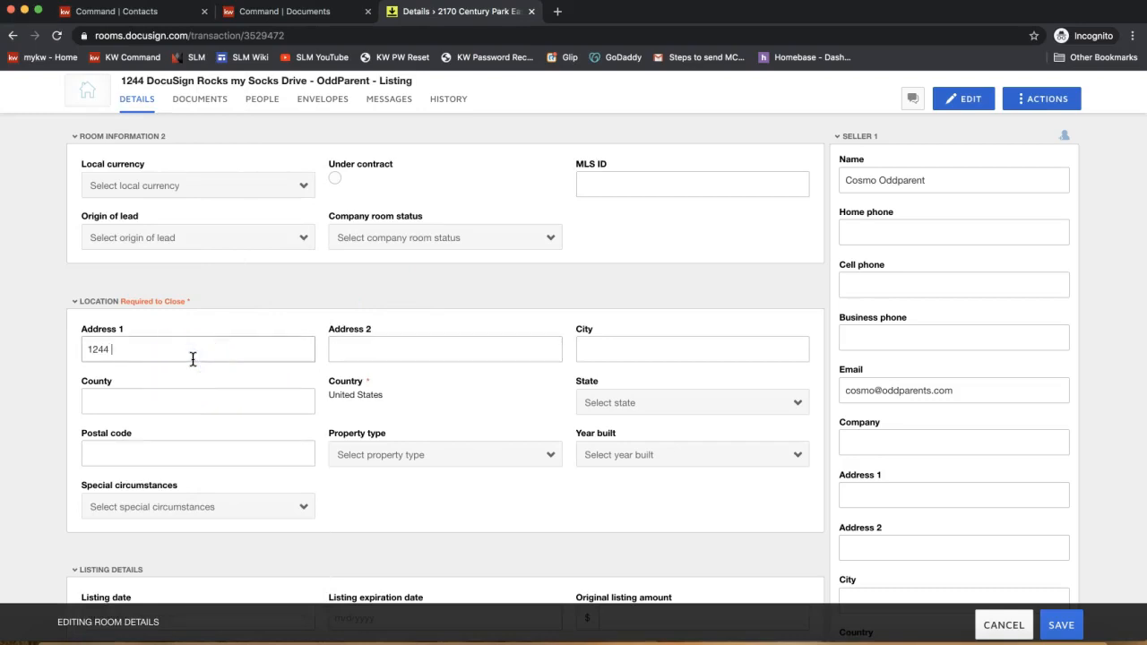
{"action": "scroll", "coordinate": [188, 358], "scroll_direction": "up", "scroll_amount": 2}
{"action": "scroll", "coordinate": [193, 359], "scroll_direction": "down", "scroll_amount": 1}
{"action": "type", "text": "D"}
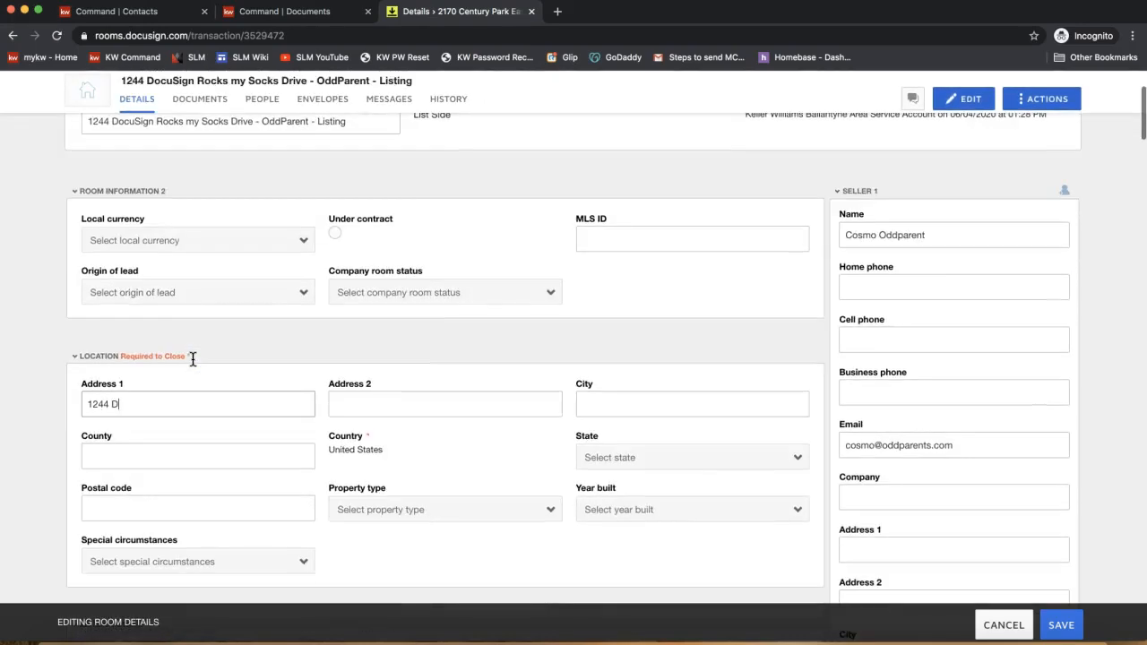
{"action": "key", "text": "BackSpace"}
{"action": "type", "text": "ocuS"}
{"action": "key", "text": "BackSpace"}
{"action": "key", "text": "BackSpace"}
{"action": "key", "text": "BackSpace"}
{"action": "key", "text": "BackSpace"}
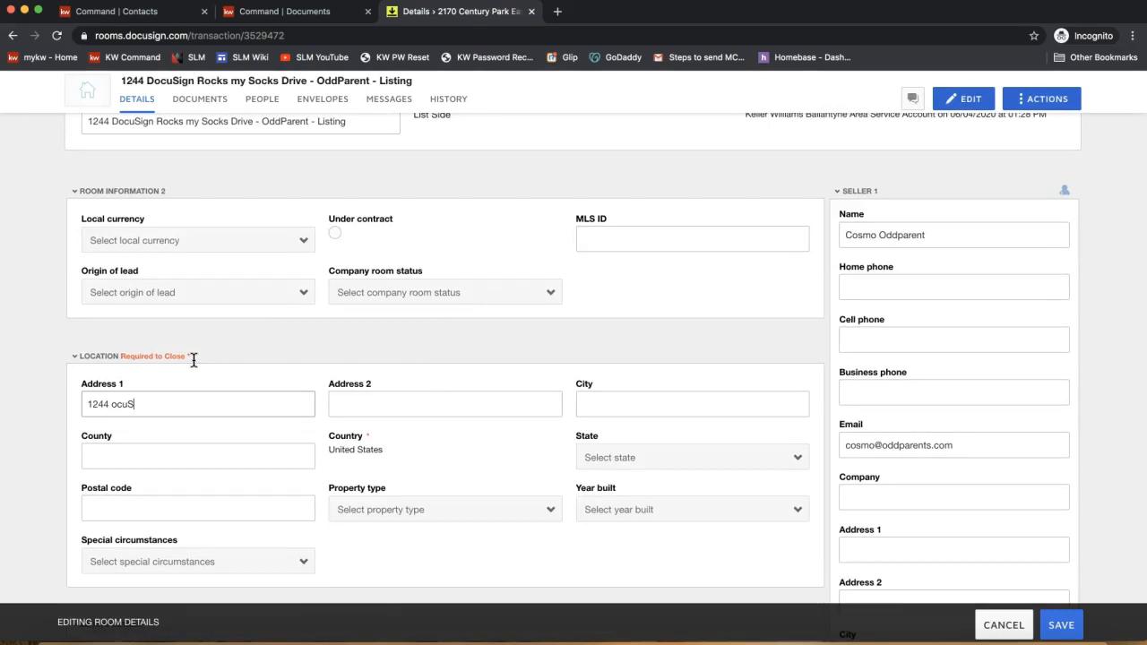
{"action": "type", "text": "Di"}
{"action": "key", "text": "BackSpace"}
{"action": "type", "text": "ocuSign Rock Drive"}
- Fill in the city as Charlotte and enter the property's postal code
{"action": "scroll", "coordinate": [302, 419], "scroll_direction": "down", "scroll_amount": 5}
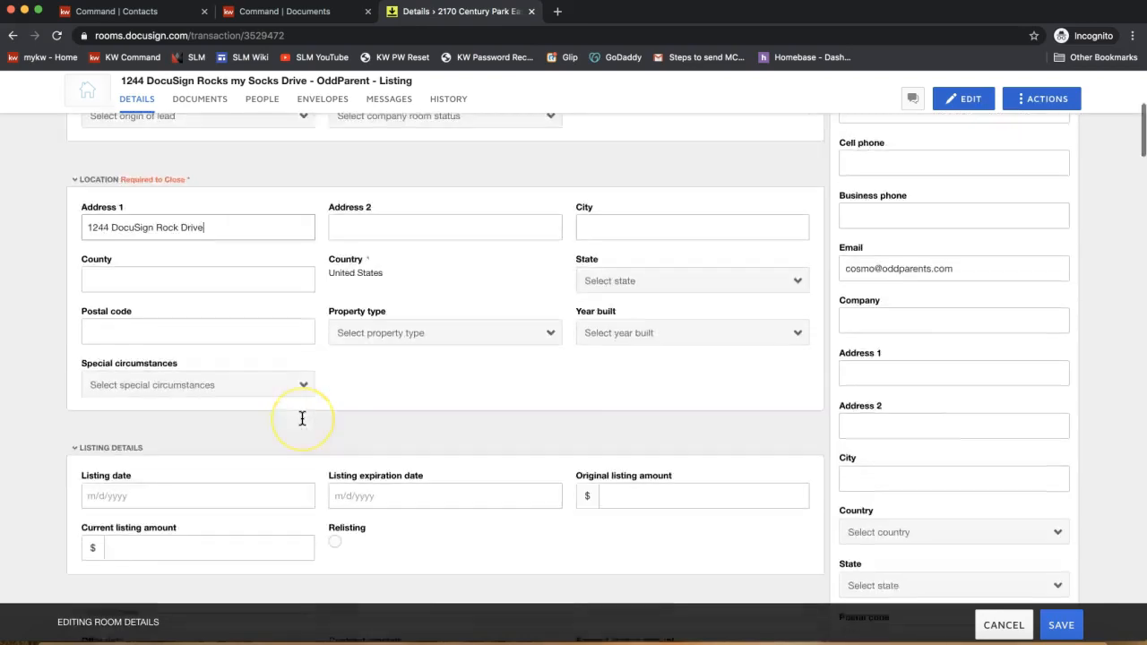
{"action": "scroll", "coordinate": [302, 419], "scroll_direction": "down", "scroll_amount": 3}
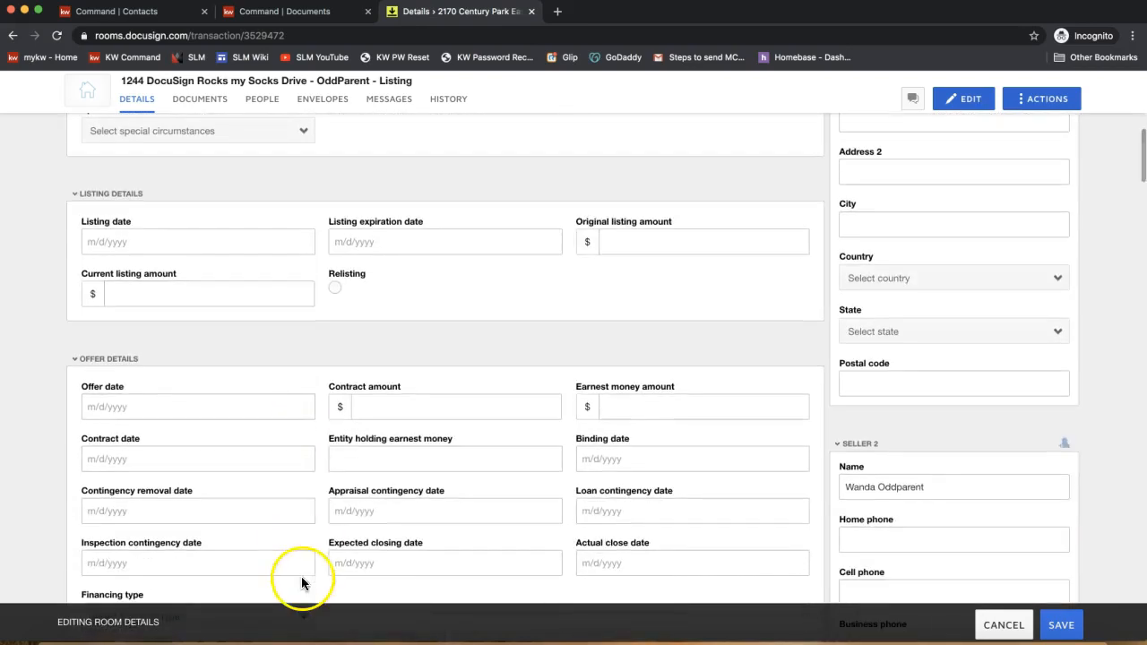
{"action": "scroll", "coordinate": [461, 448], "scroll_direction": "up", "scroll_amount": 6}
{"action": "left_click", "coordinate": [642, 294]}
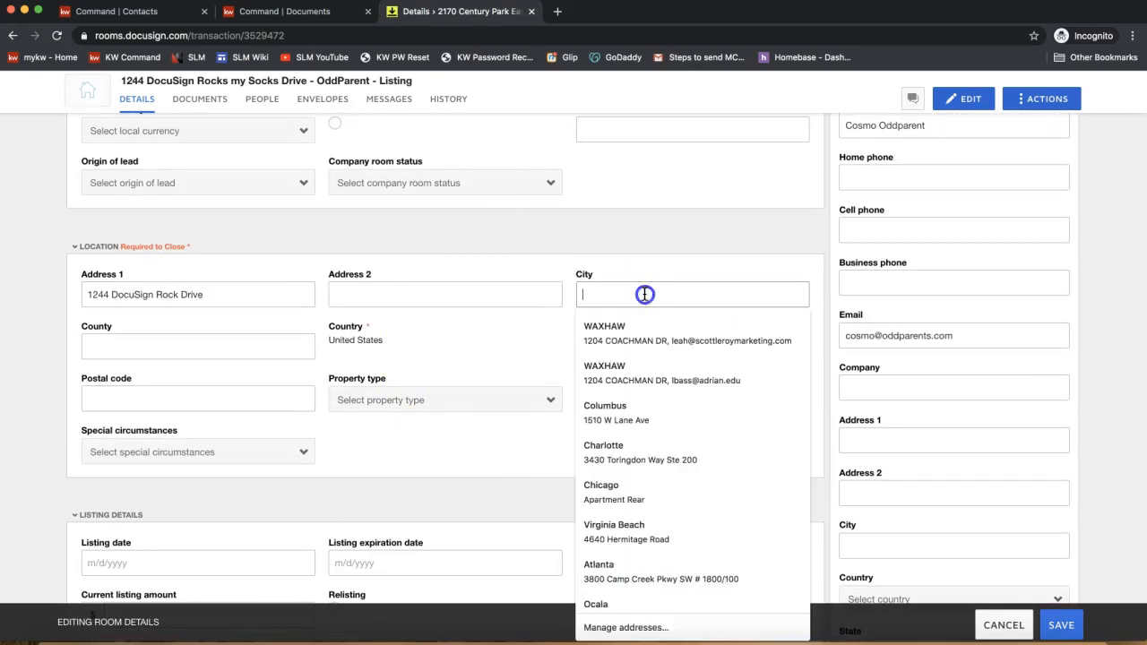
{"action": "type", "text": "Charlotte"}
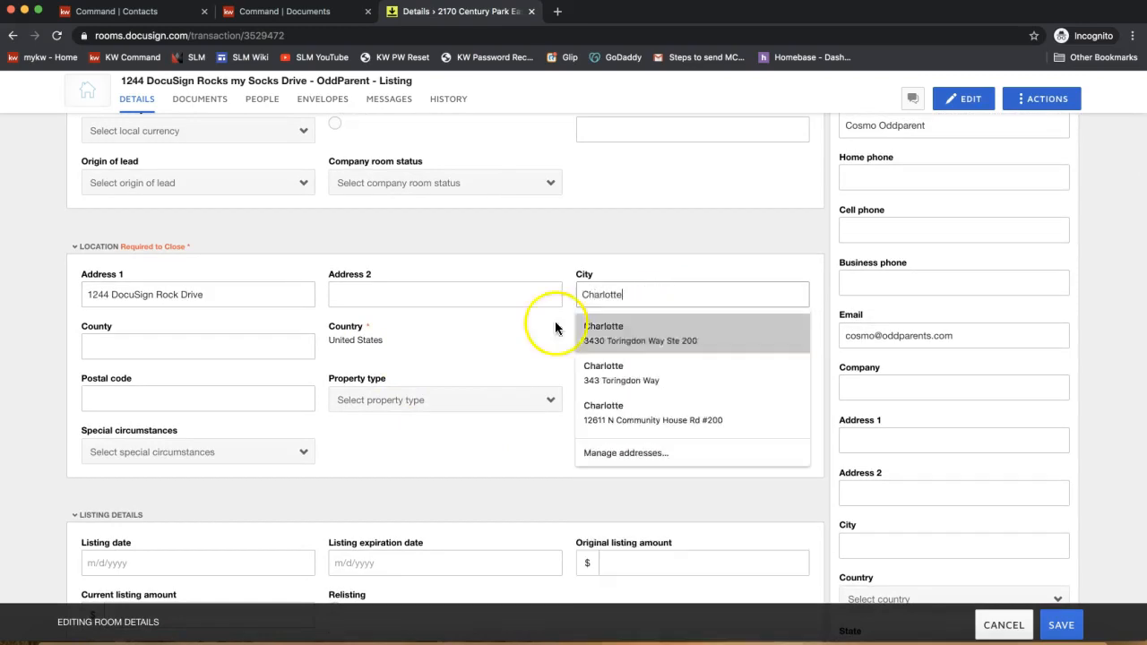
{"action": "left_click", "coordinate": [458, 453]}
{"action": "left_click", "coordinate": [140, 401]}
{"action": "type", "text": "28173"}
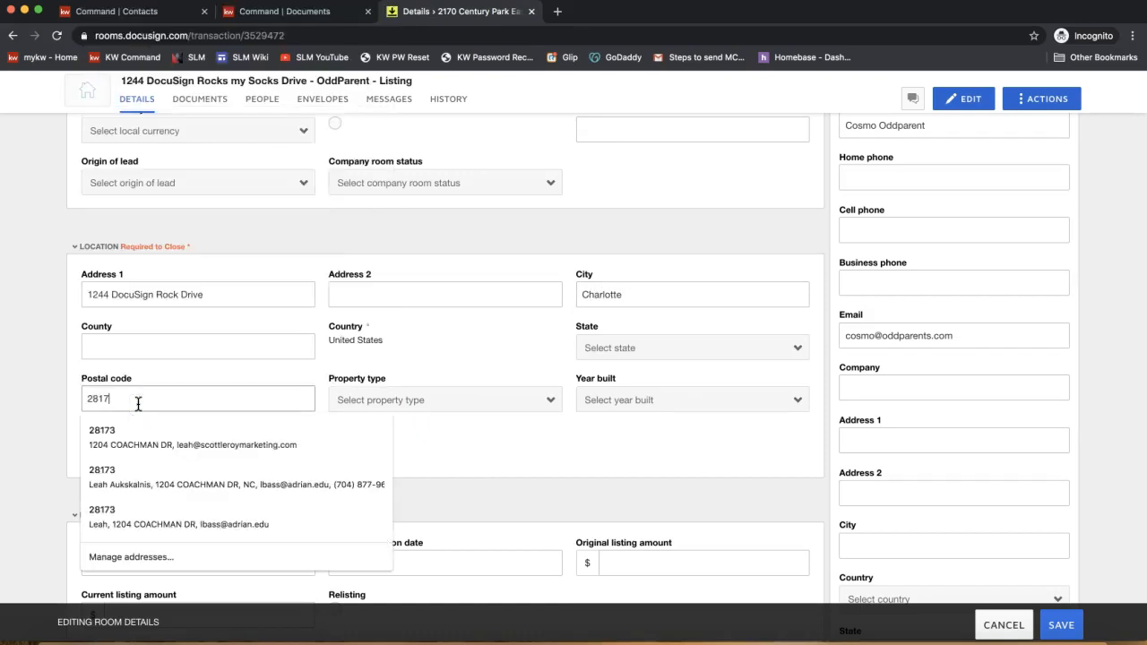
{"action": "left_click", "coordinate": [488, 456]}
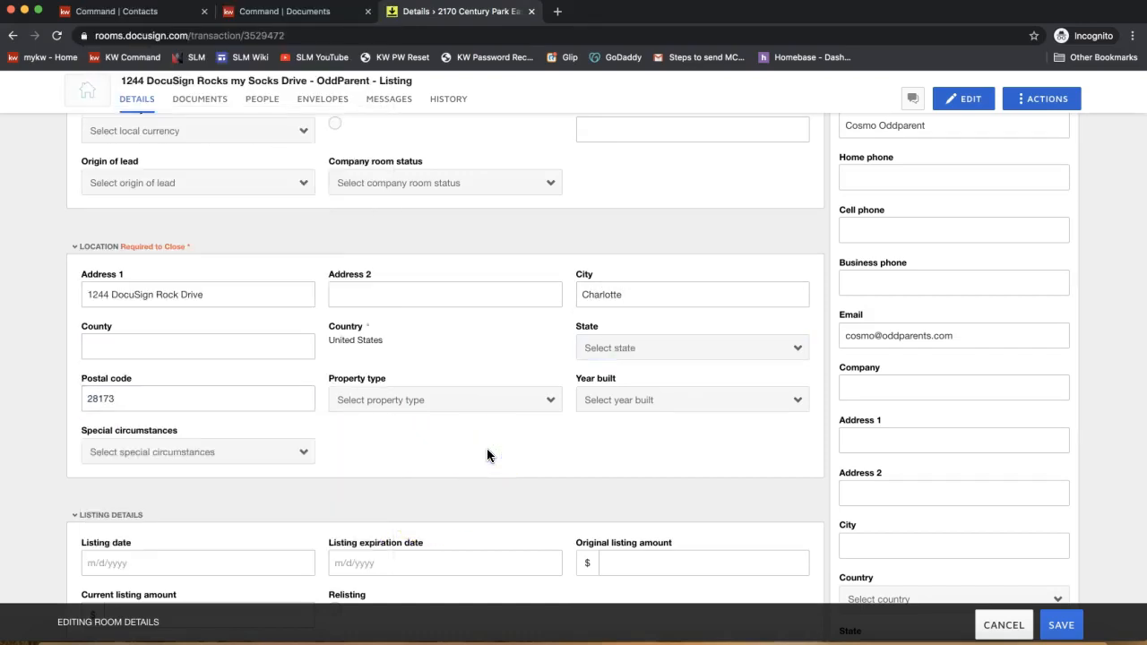
{"action": "scroll", "coordinate": [692, 443], "scroll_direction": "up", "scroll_amount": 5}
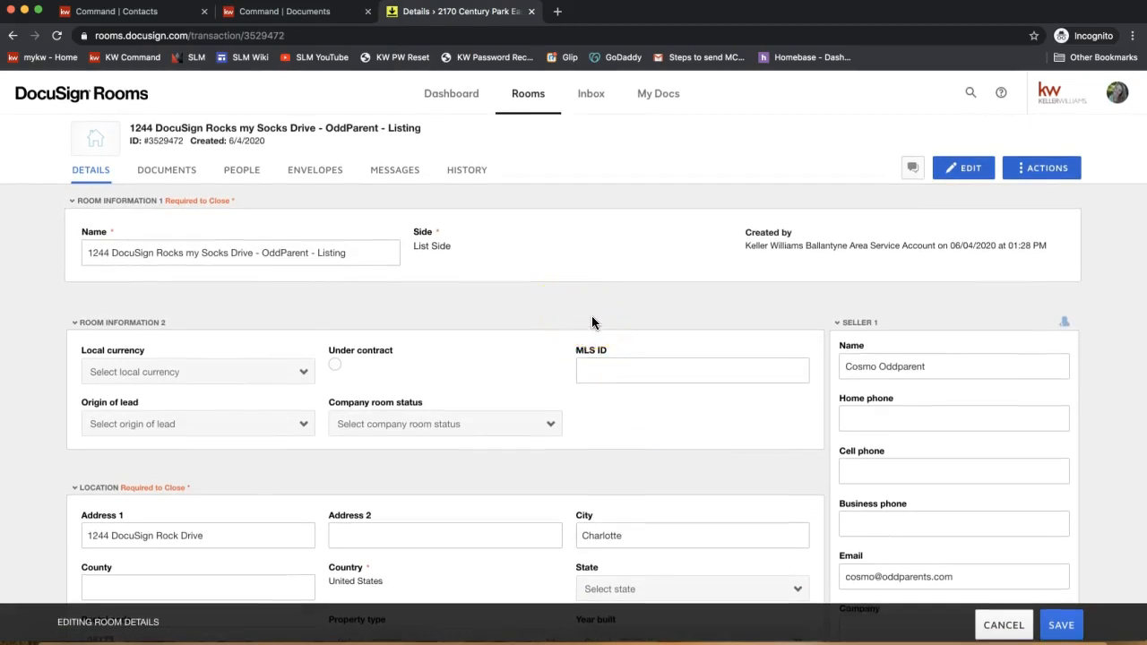
- Save the room's updated address details and open its empty Documents tab
{"action": "left_click", "coordinate": [464, 333]}
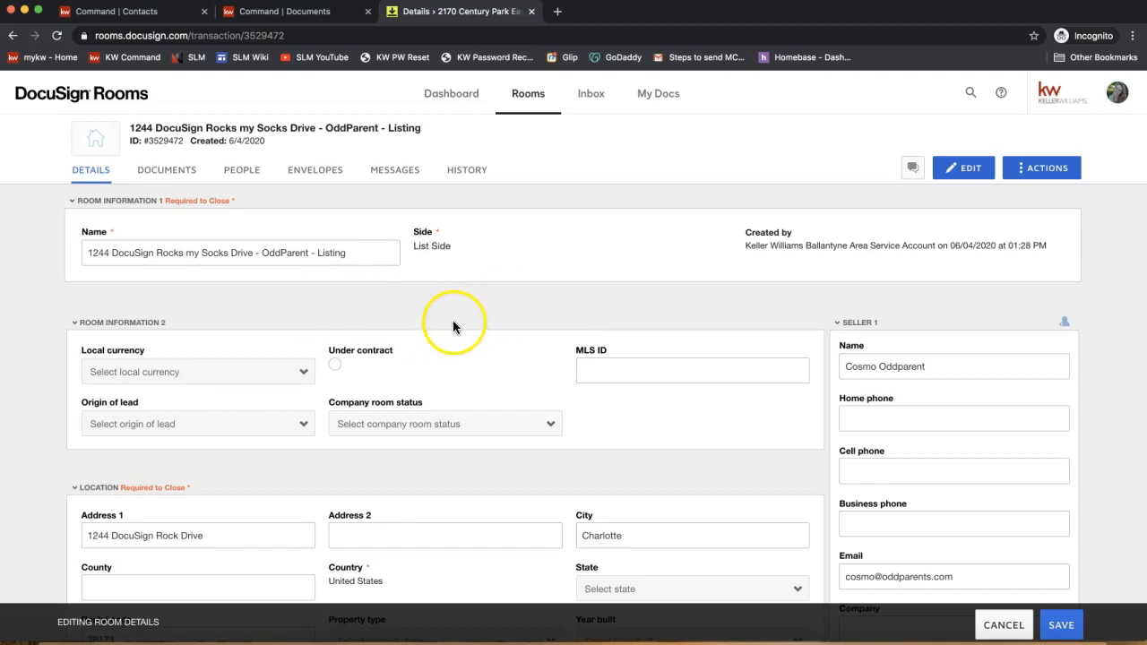
{"action": "left_click", "coordinate": [467, 524]}
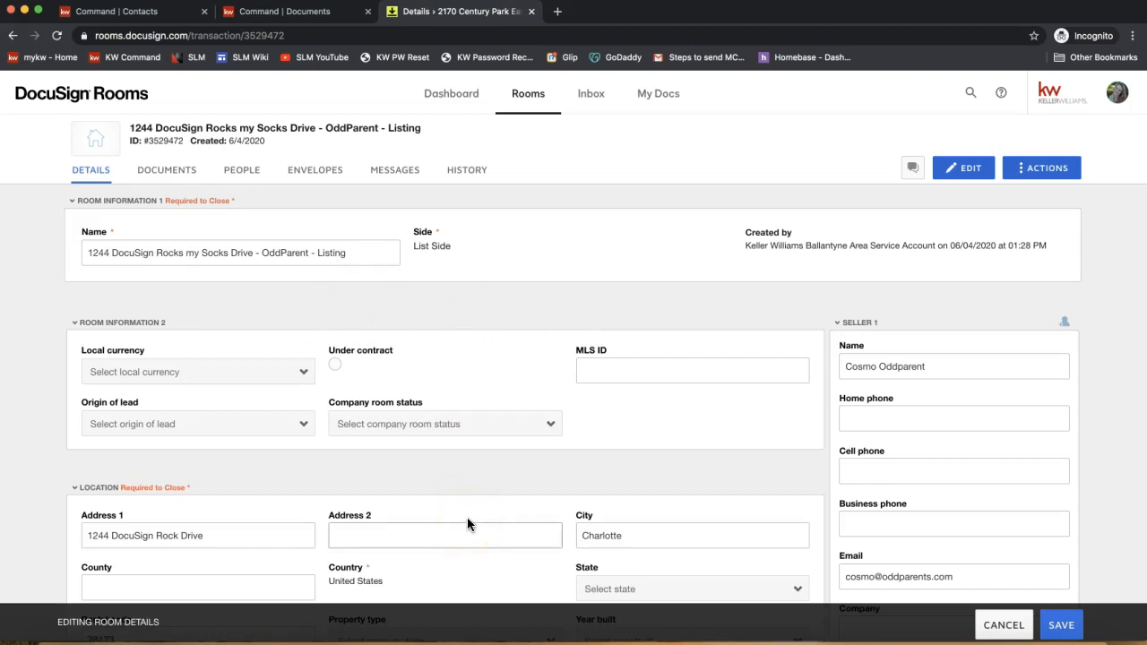
{"action": "left_click", "coordinate": [1070, 625]}
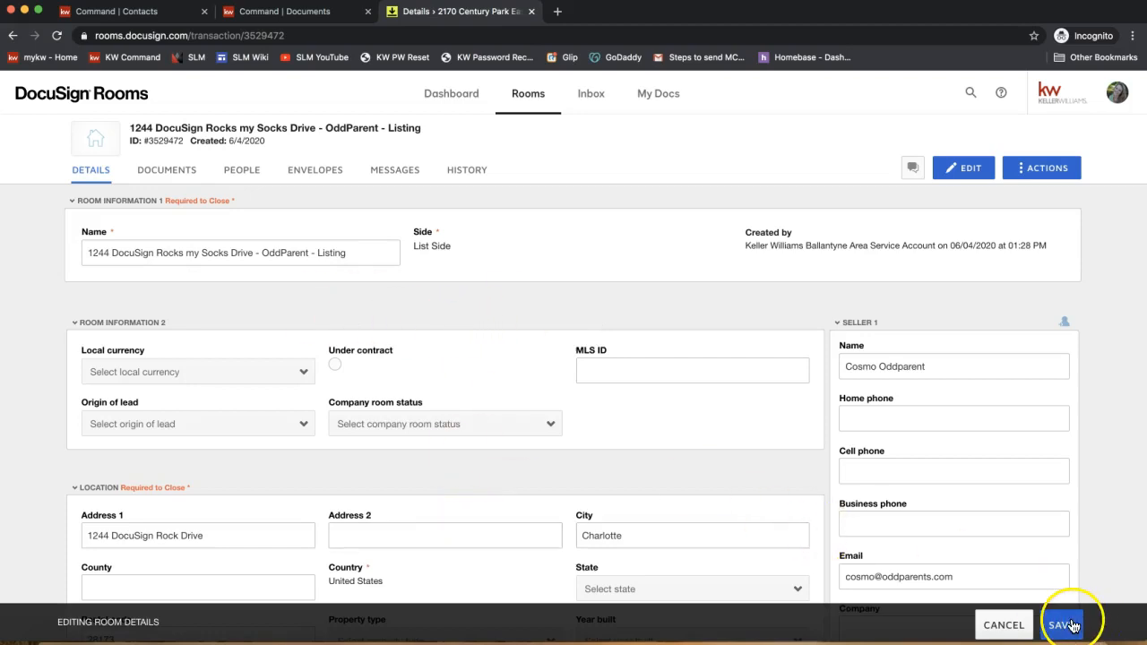
{"action": "left_click", "coordinate": [1071, 627]}
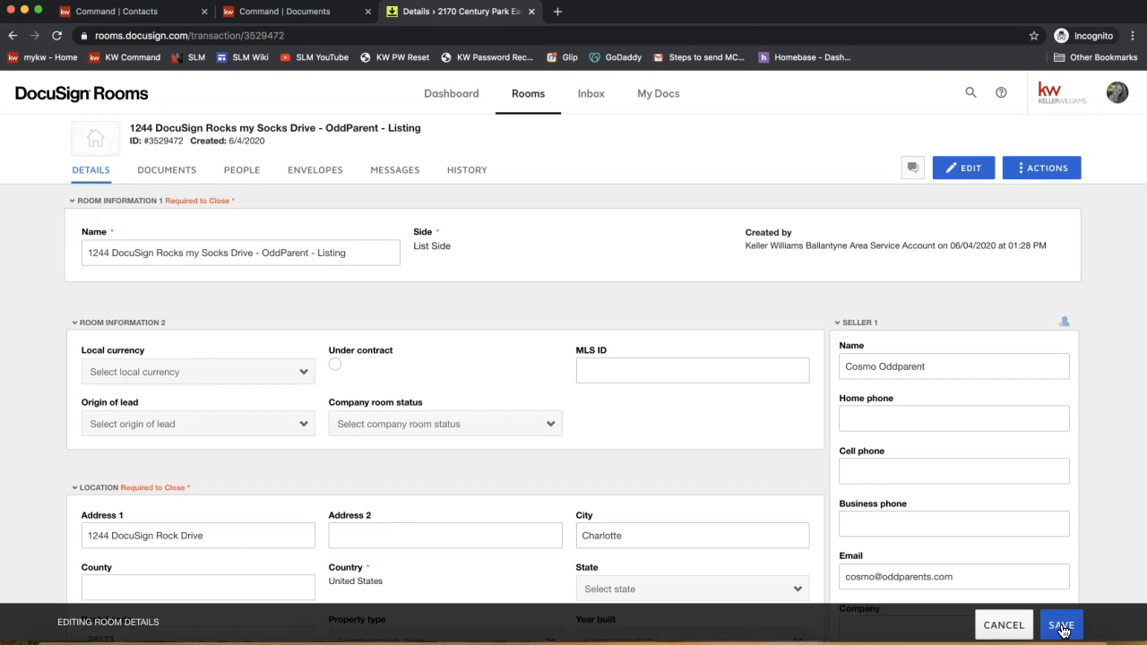
{"action": "left_click", "coordinate": [1063, 628]}
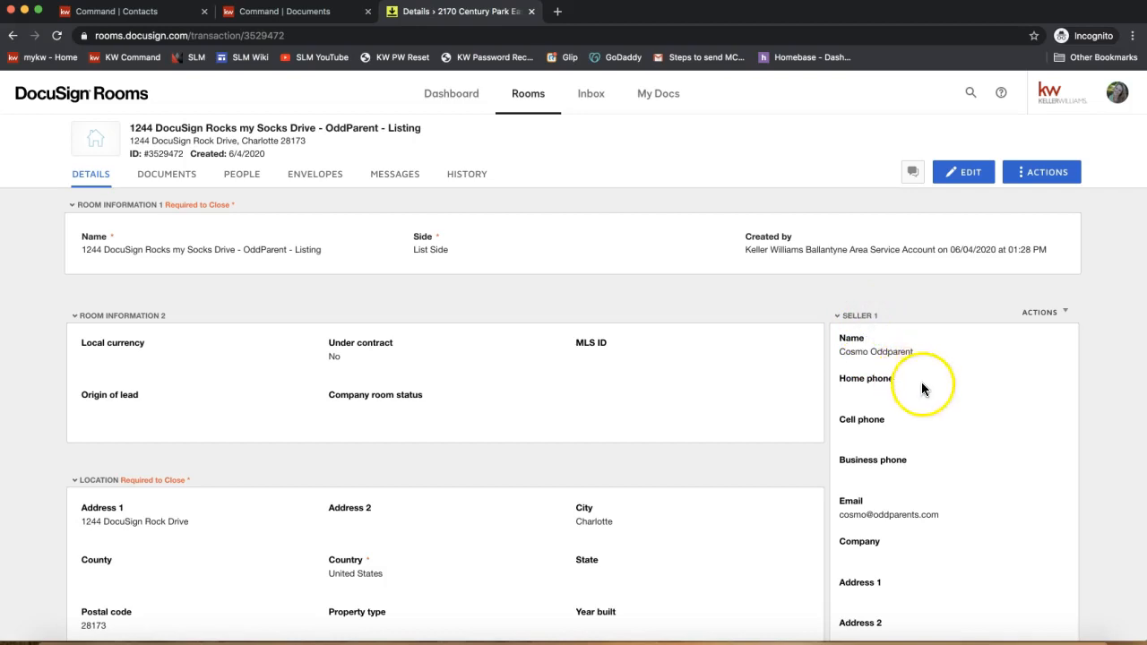
{"action": "scroll", "coordinate": [938, 410], "scroll_direction": "down", "scroll_amount": 1}
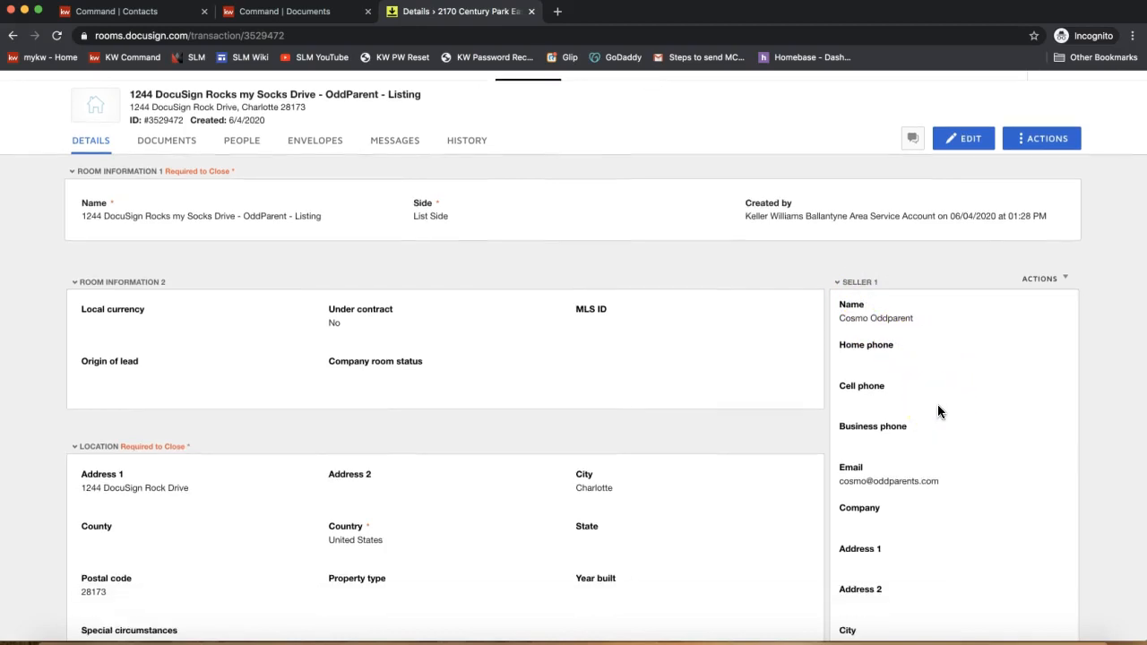
{"action": "scroll", "coordinate": [938, 411], "scroll_direction": "up", "scroll_amount": 1}
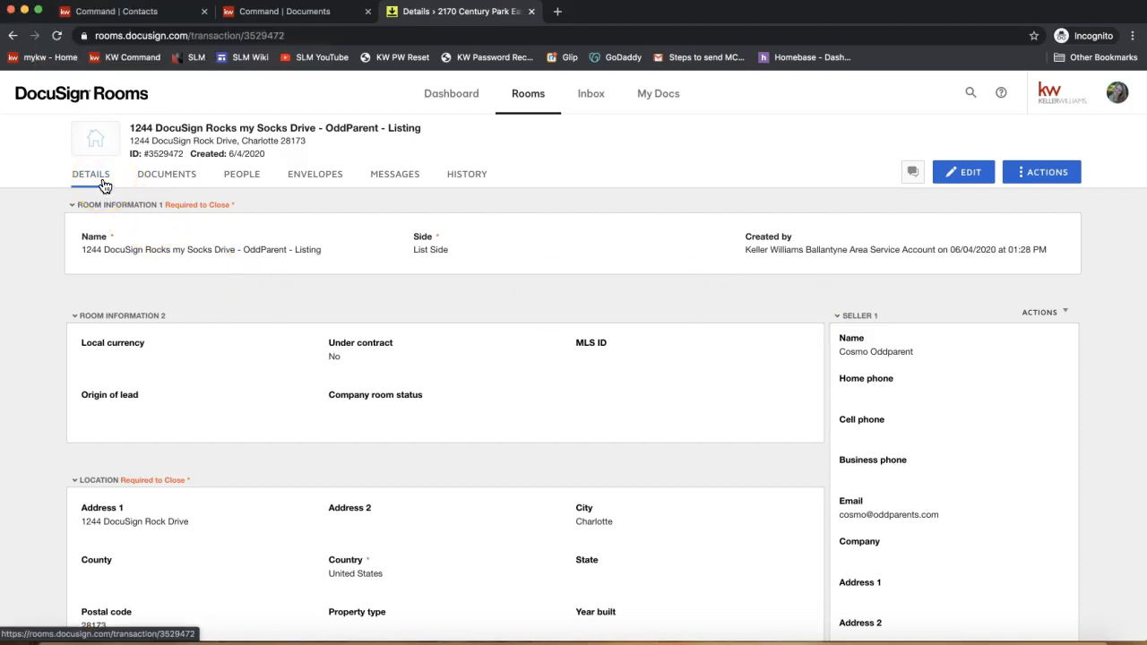
{"action": "left_click", "coordinate": [165, 185]}
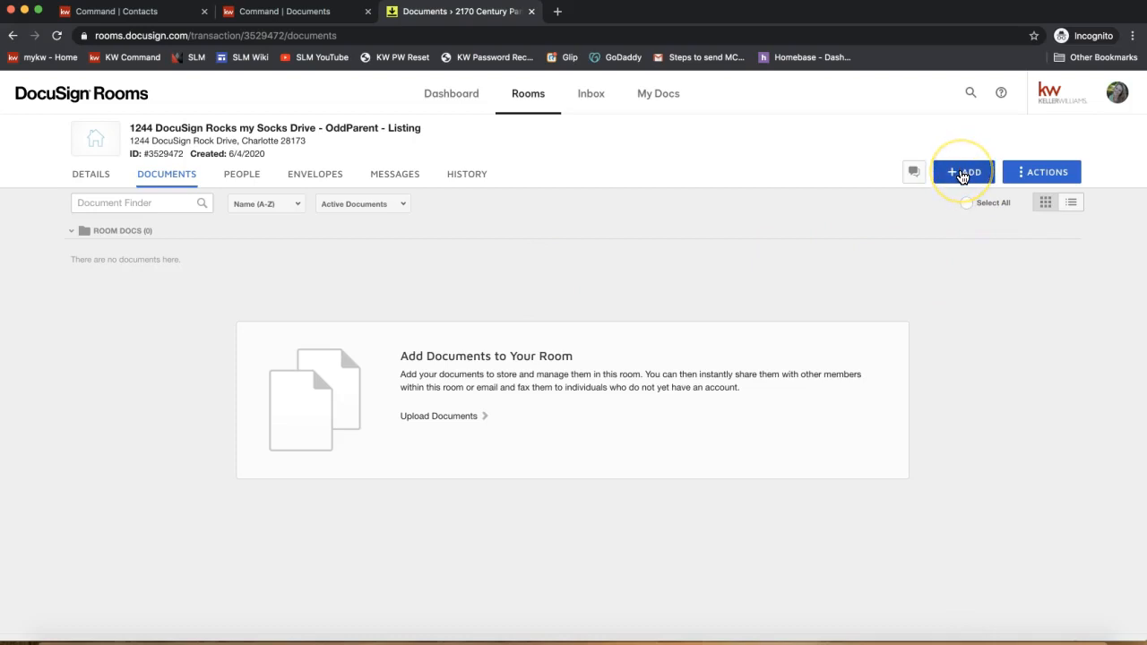
- Choose DocuSign Forms from the + ADD menu as the document source
{"action": "left_click", "coordinate": [973, 180]}
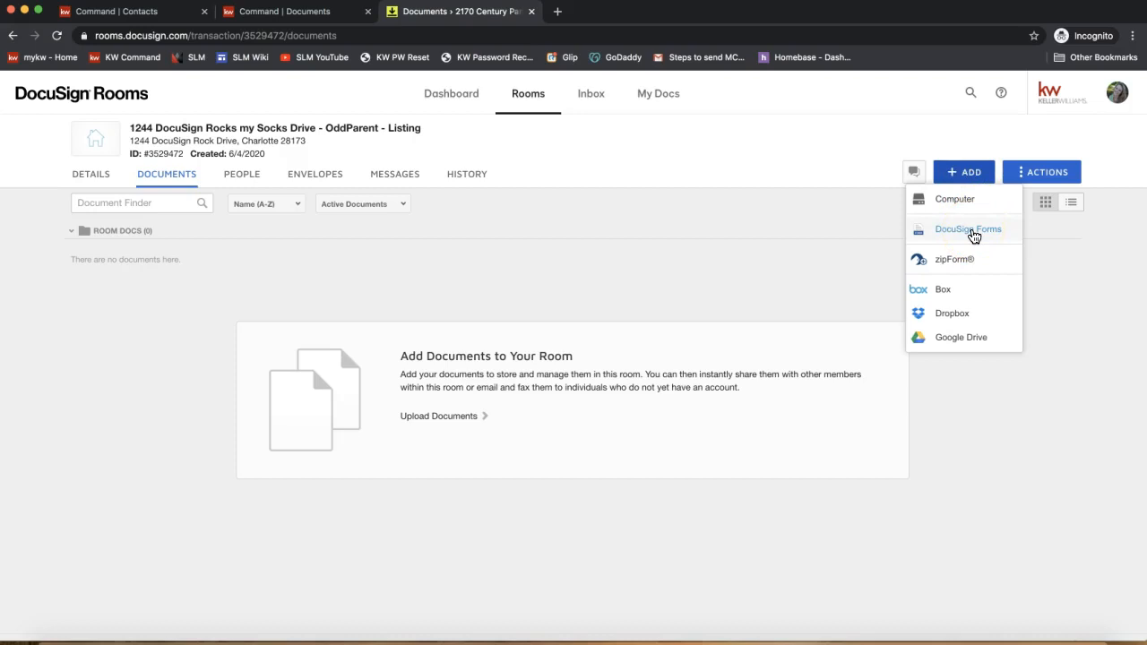
{"action": "left_click", "coordinate": [974, 232]}
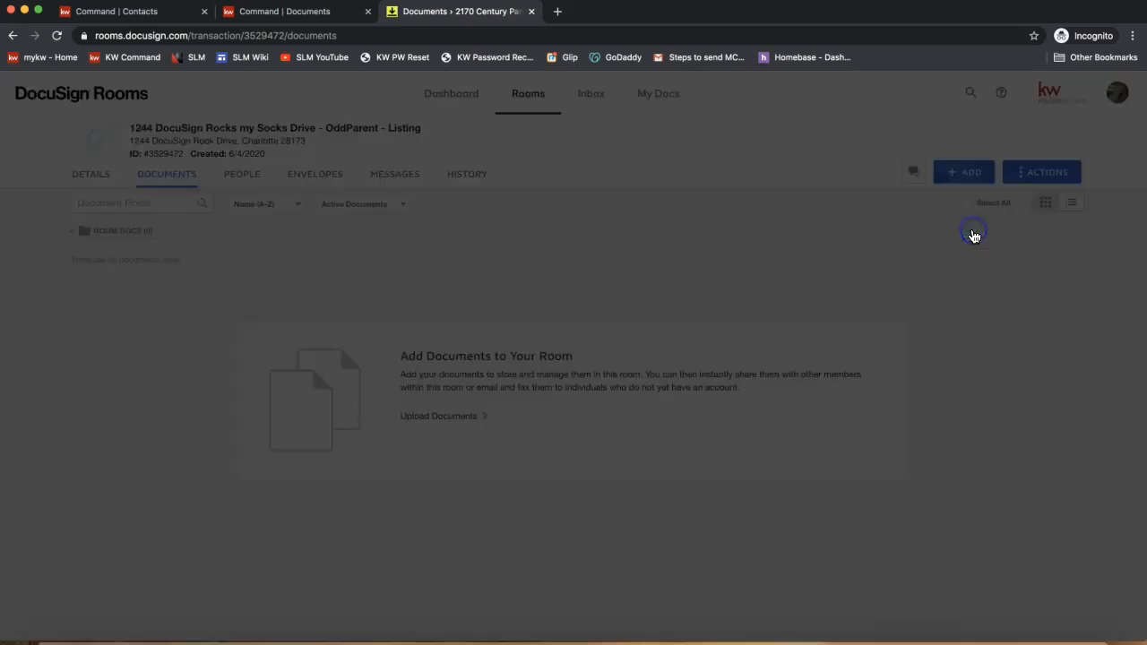
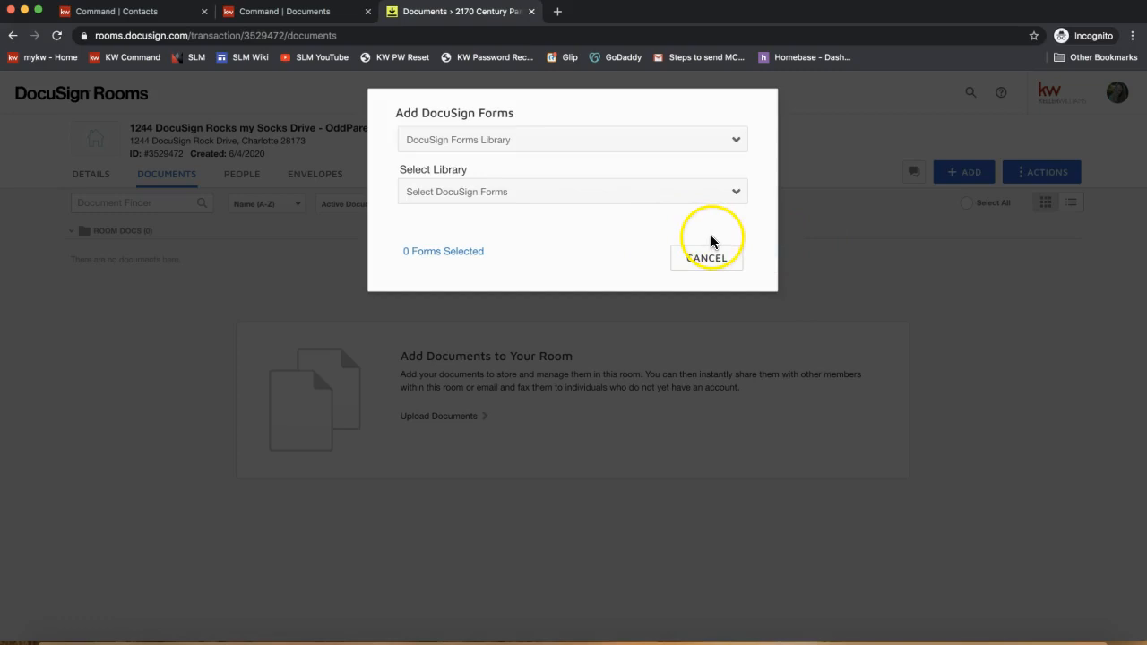
- Switch the Add DocuSign Forms source to DocuSign Forms Group and open the group list
{"action": "left_click", "coordinate": [409, 114]}
{"action": "triple_click", "coordinate": [410, 115]}
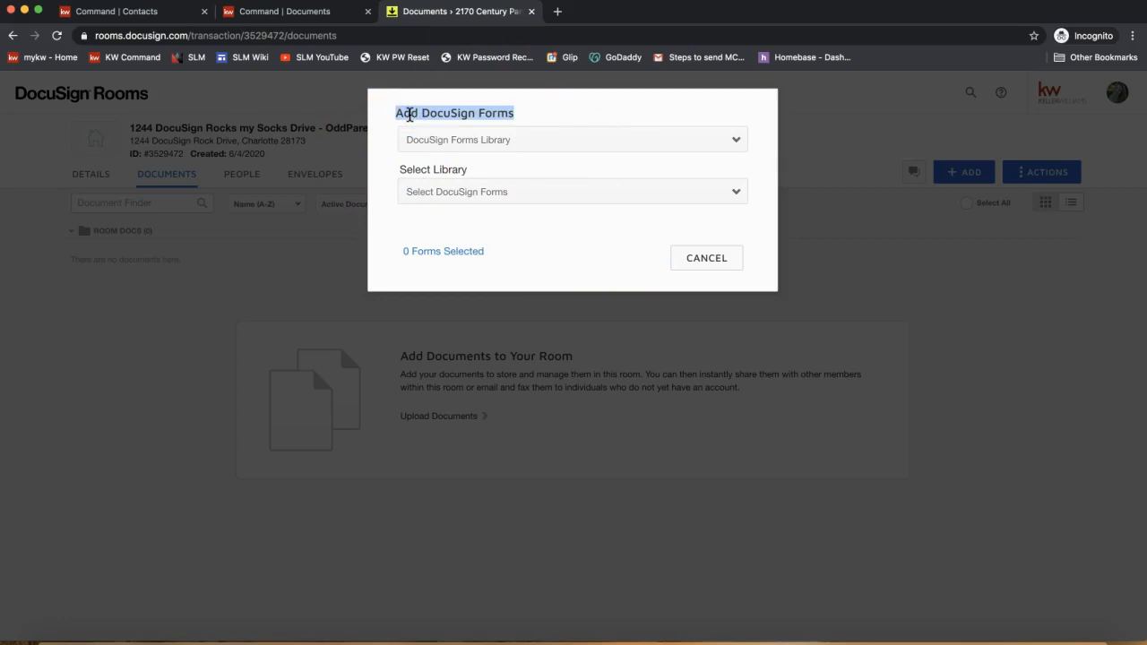
{"action": "left_click", "coordinate": [519, 141]}
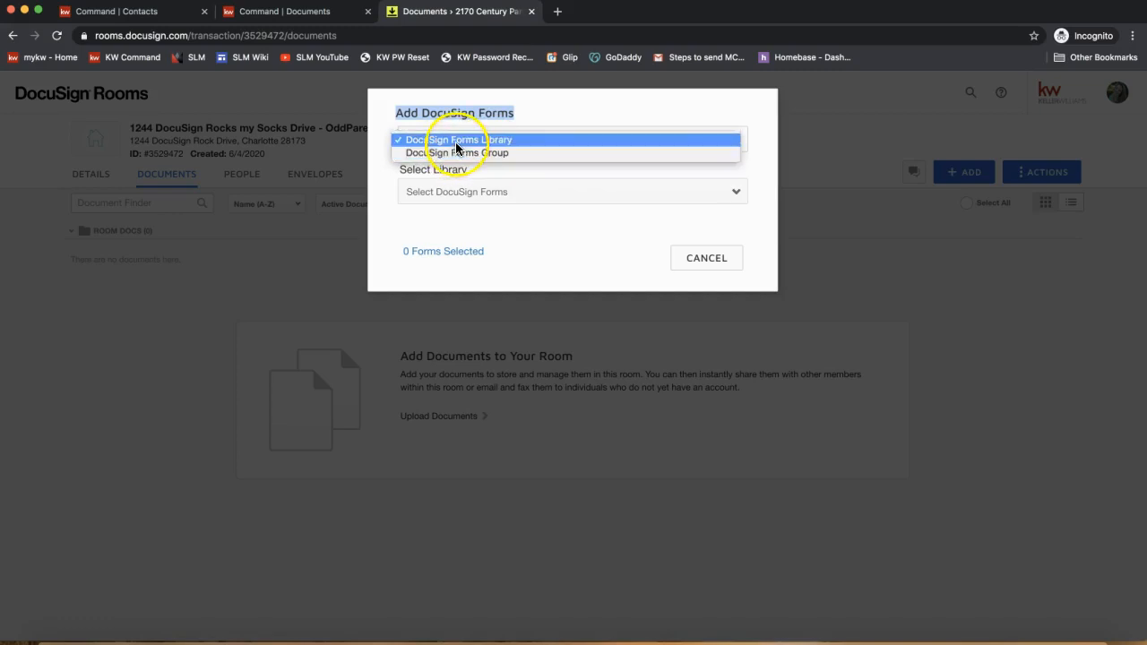
{"action": "left_click", "coordinate": [502, 142]}
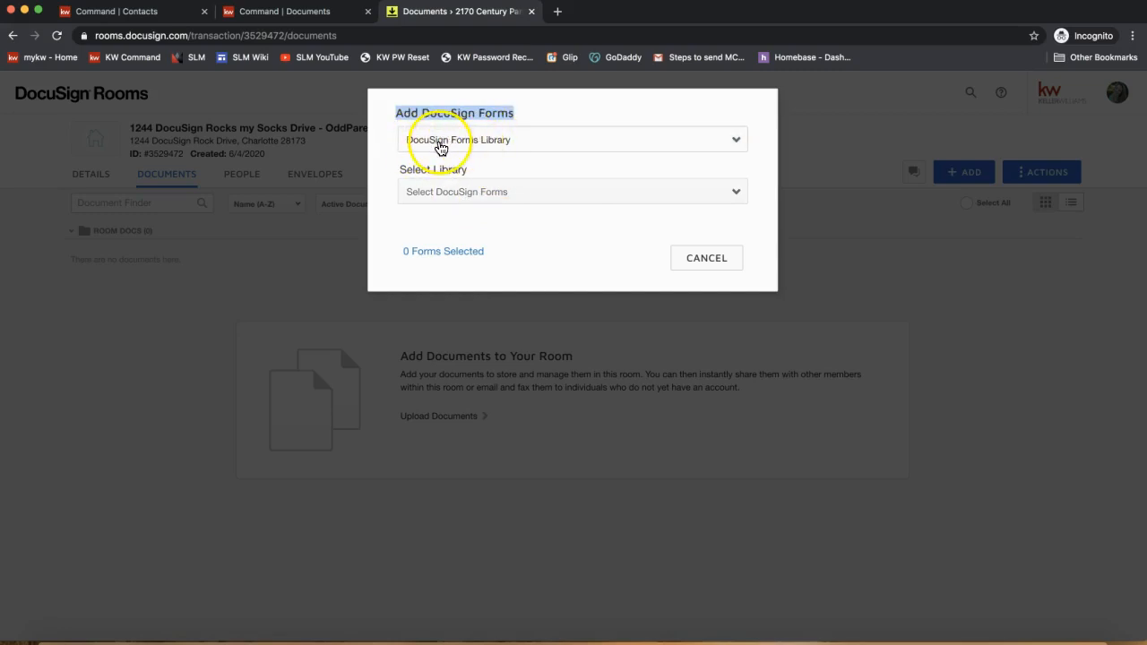
{"action": "left_click", "coordinate": [419, 192]}
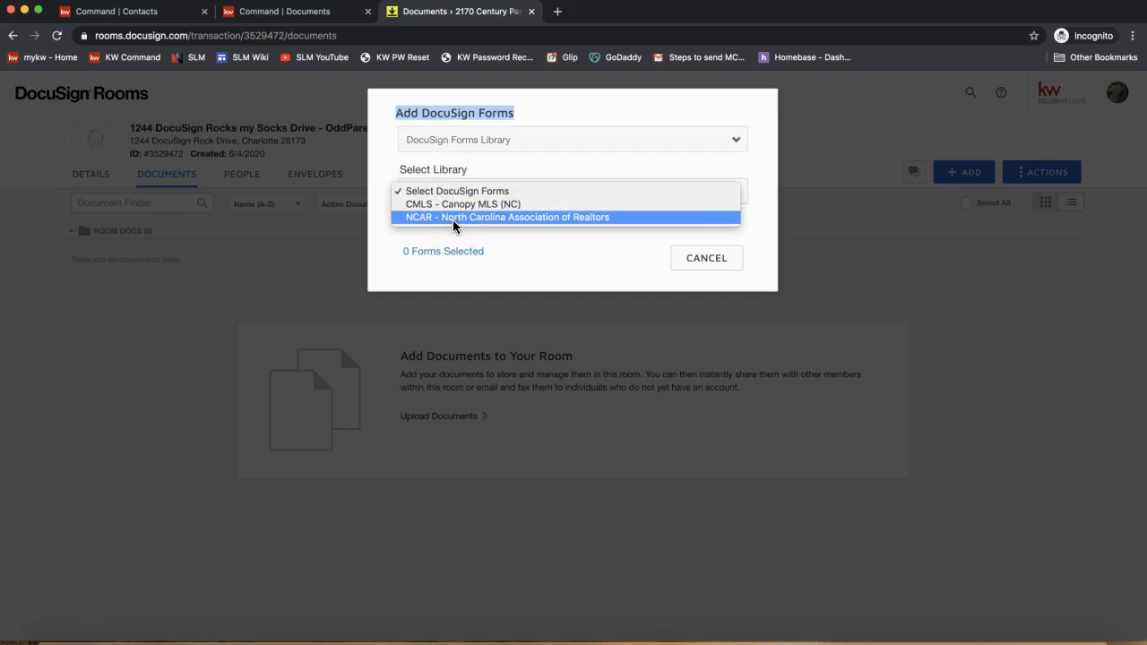
{"action": "left_click", "coordinate": [436, 167]}
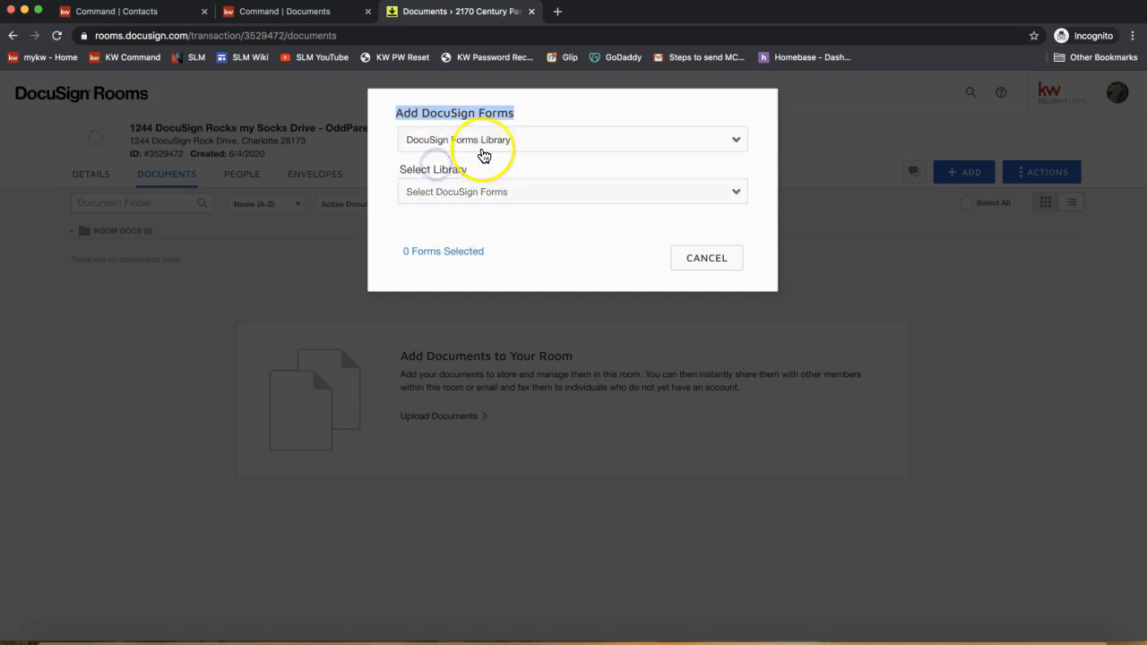
{"action": "left_click", "coordinate": [475, 153]}
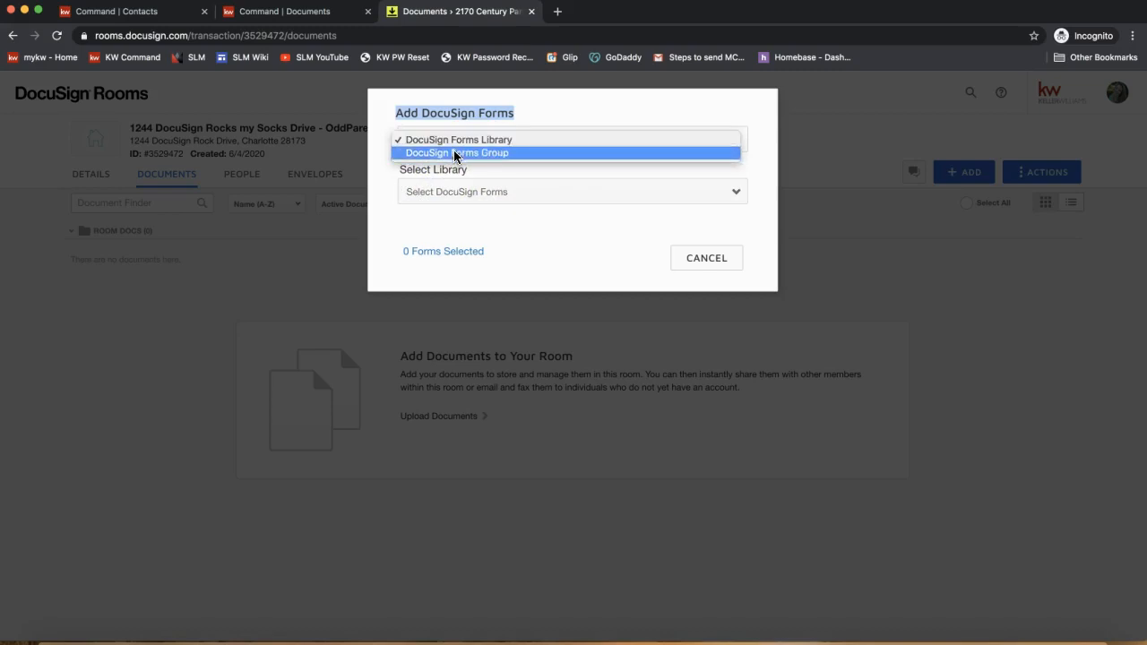
{"action": "left_click", "coordinate": [455, 154]}
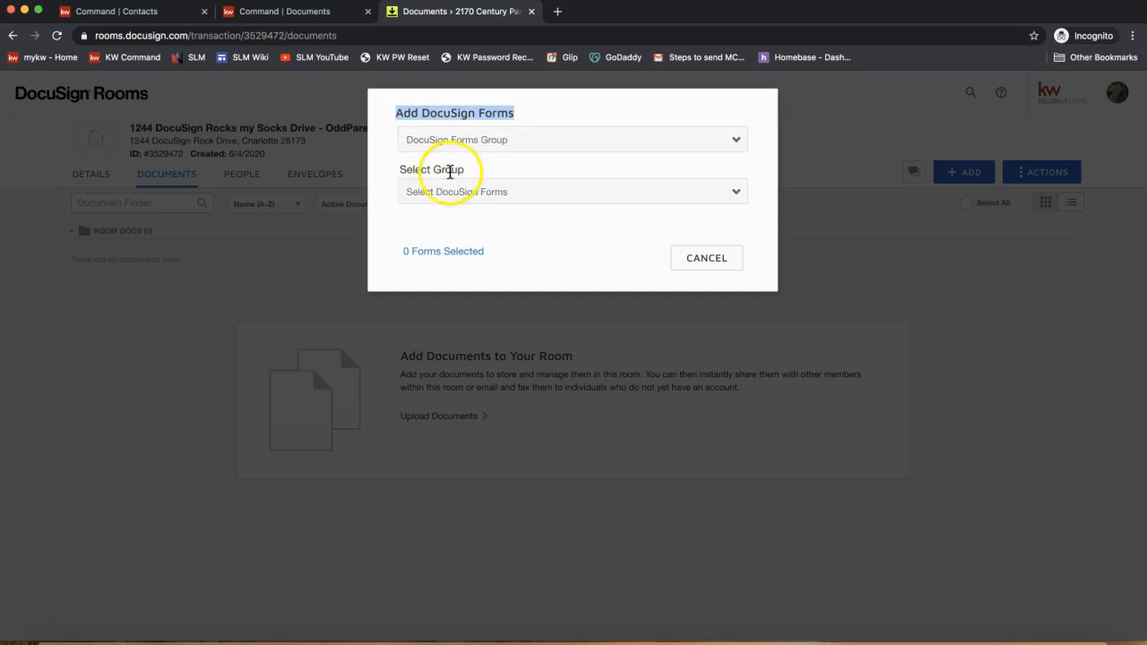
{"action": "left_click", "coordinate": [449, 190]}
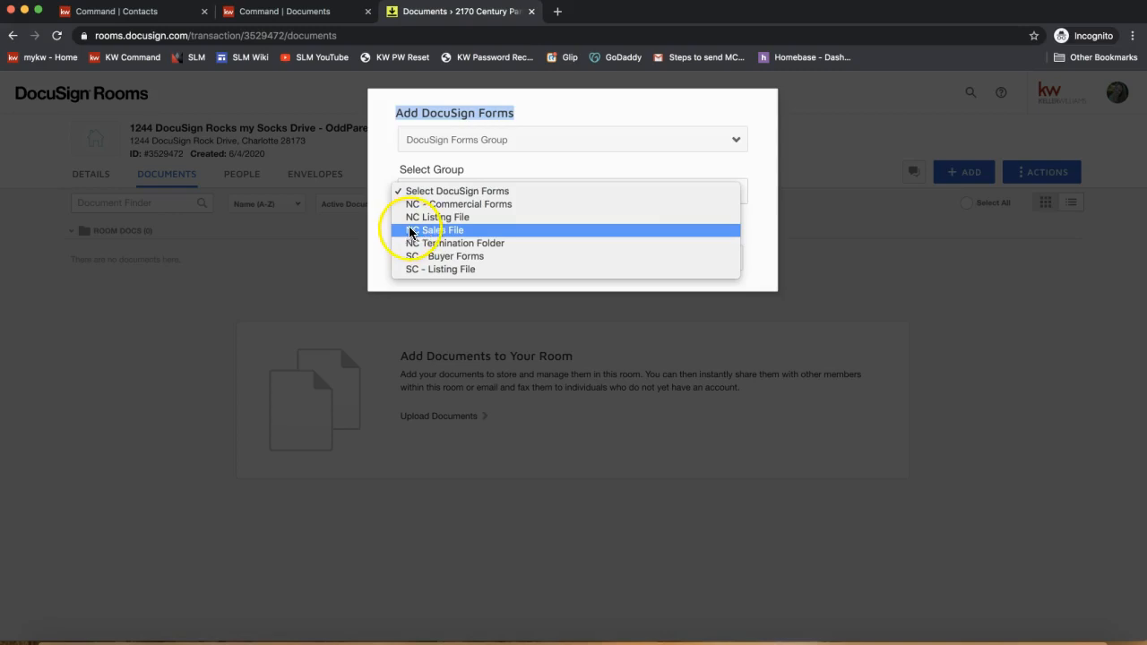
- Select the NC Listing File group with DocuSign Forms Group as the source
{"action": "left_click", "coordinate": [494, 223]}
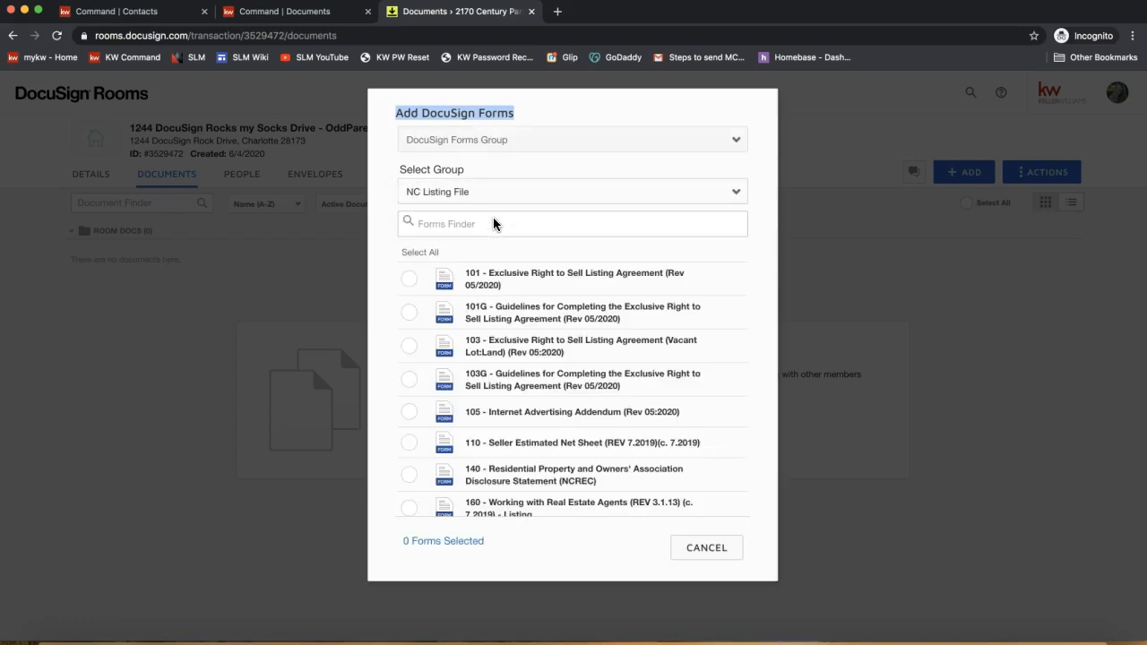
{"action": "left_click", "coordinate": [469, 185]}
{"action": "key", "text": "Down"}
{"action": "key", "text": "Down"}
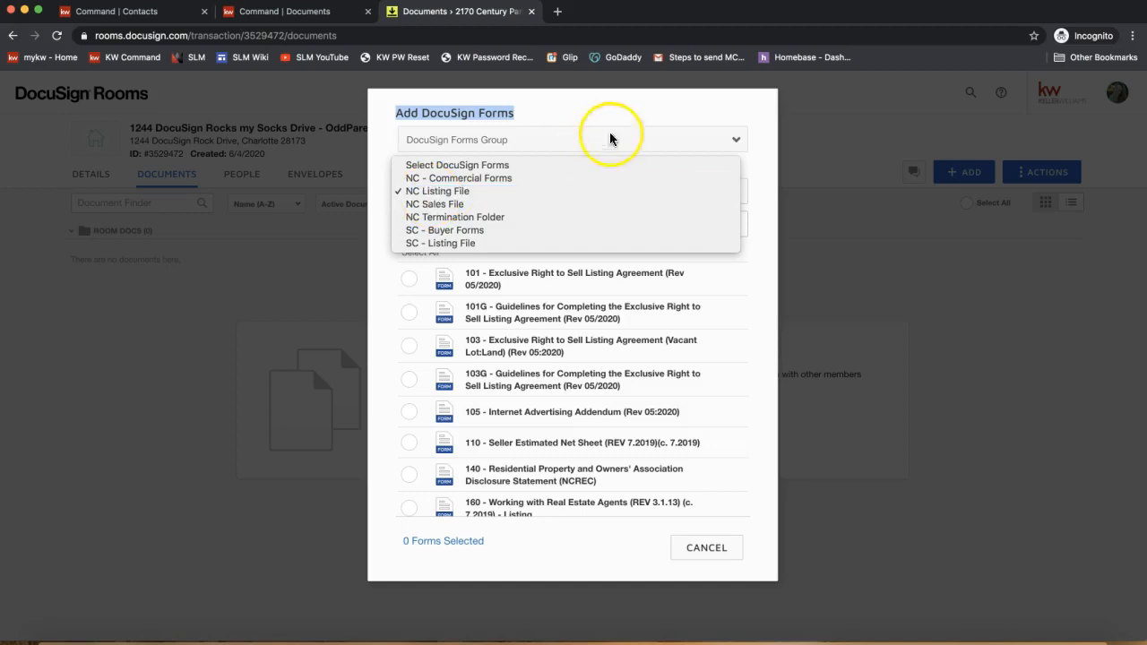
{"action": "left_click", "coordinate": [586, 105]}
{"action": "left_click", "coordinate": [484, 149]}
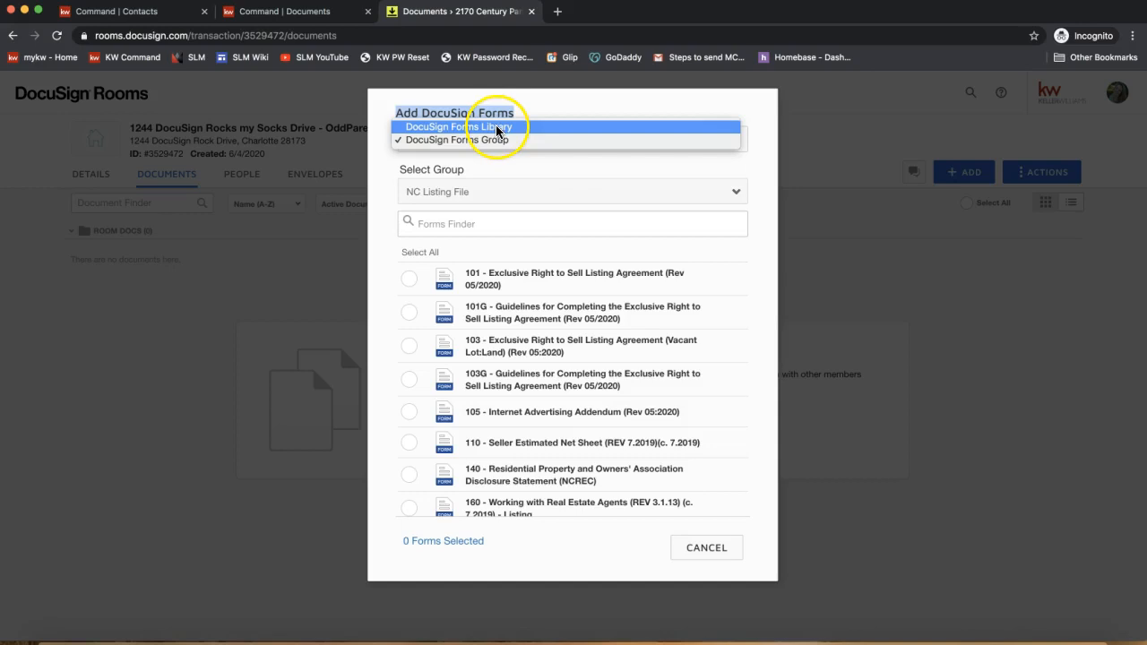
{"action": "left_click", "coordinate": [567, 107]}
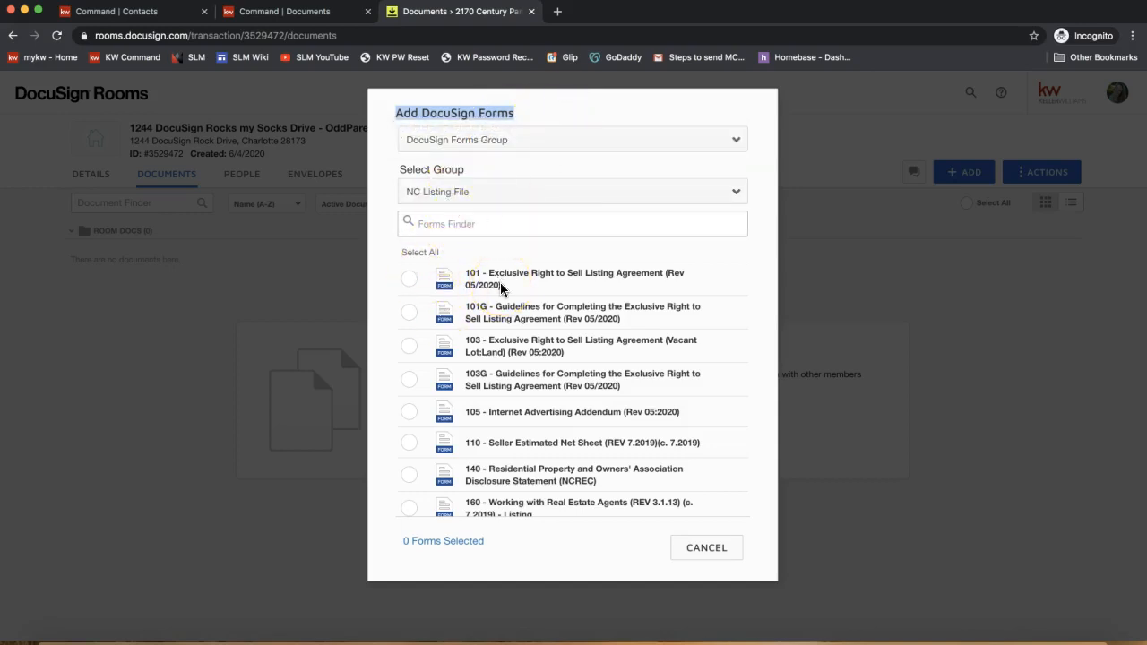
{"action": "left_click", "coordinate": [428, 224]}
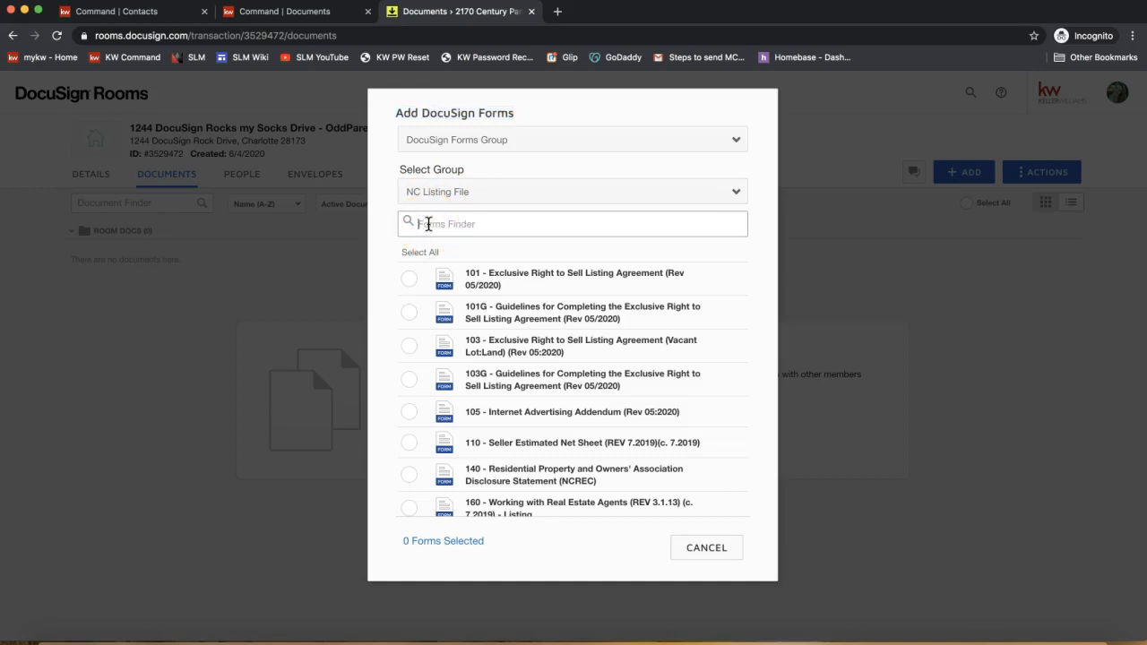
- Tick forms 101 Exclusive Right to Sell and 160 Working with Real Estate Agents, then add them
{"action": "scroll", "coordinate": [589, 359], "scroll_direction": "down", "scroll_amount": 6}
{"action": "scroll", "coordinate": [589, 357], "scroll_direction": "up", "scroll_amount": 4}
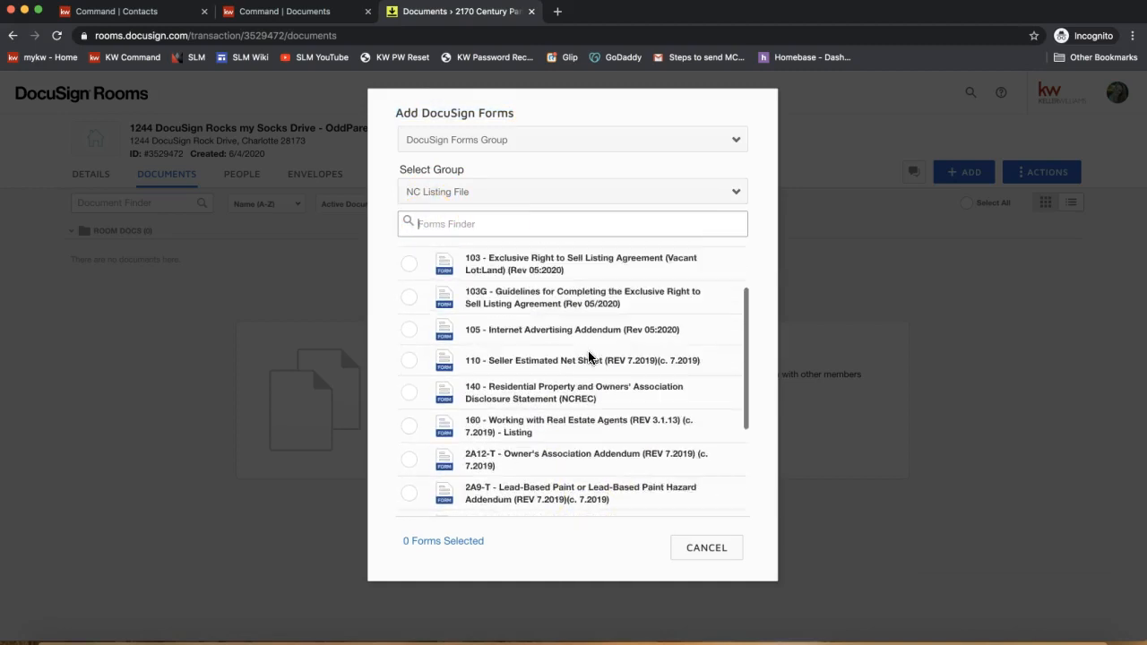
{"action": "scroll", "coordinate": [589, 359], "scroll_direction": "up", "scroll_amount": 2}
{"action": "left_click", "coordinate": [410, 291]}
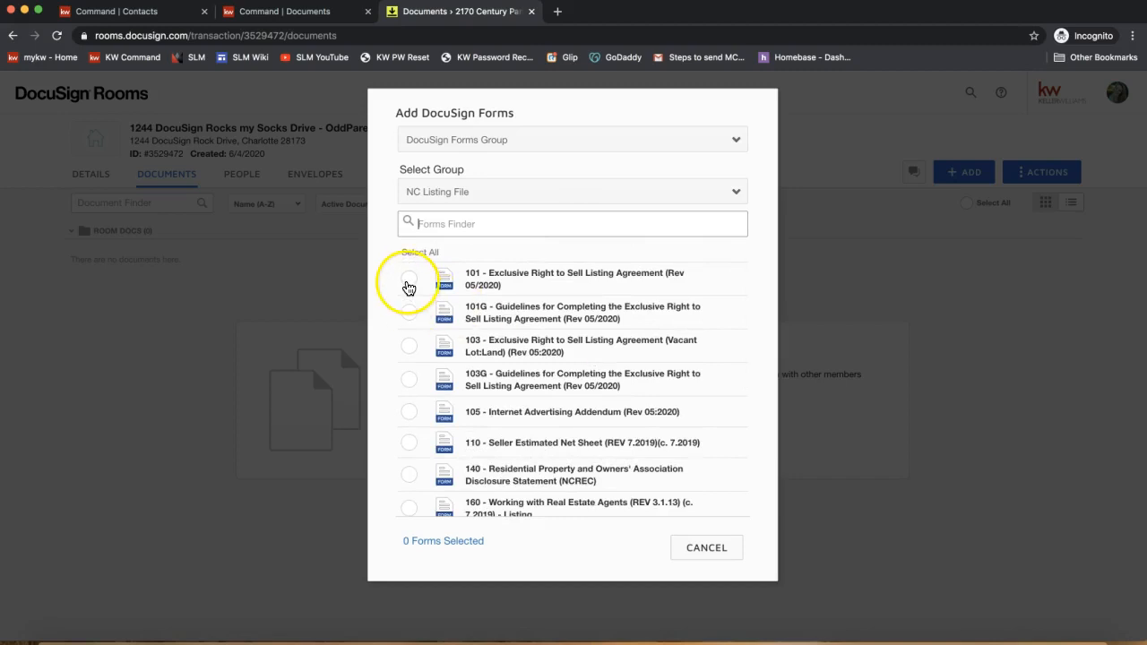
{"action": "left_click", "coordinate": [409, 285]}
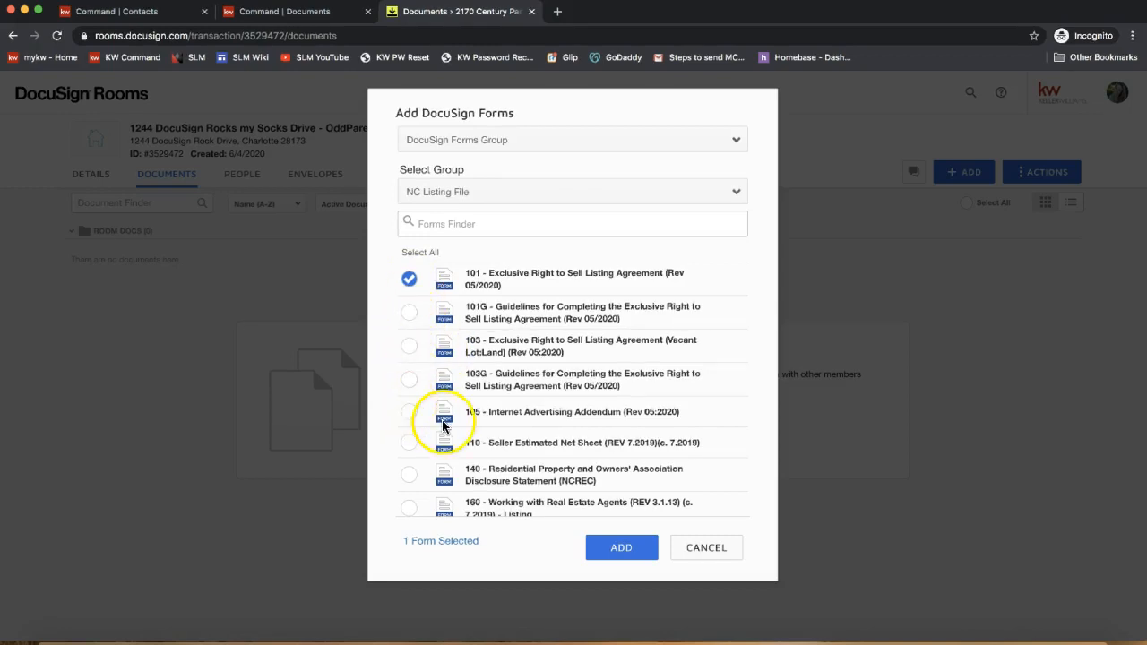
{"action": "scroll", "coordinate": [411, 442], "scroll_direction": "down", "scroll_amount": 1}
{"action": "left_click", "coordinate": [409, 484]}
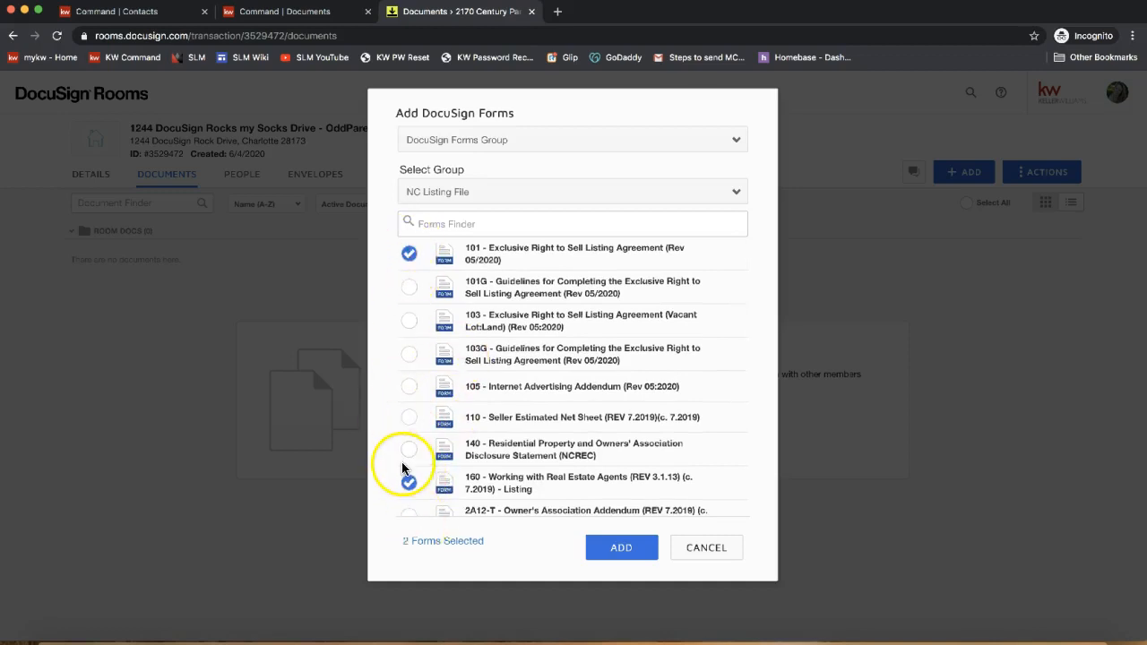
{"action": "scroll", "coordinate": [404, 467], "scroll_direction": "up", "scroll_amount": 1}
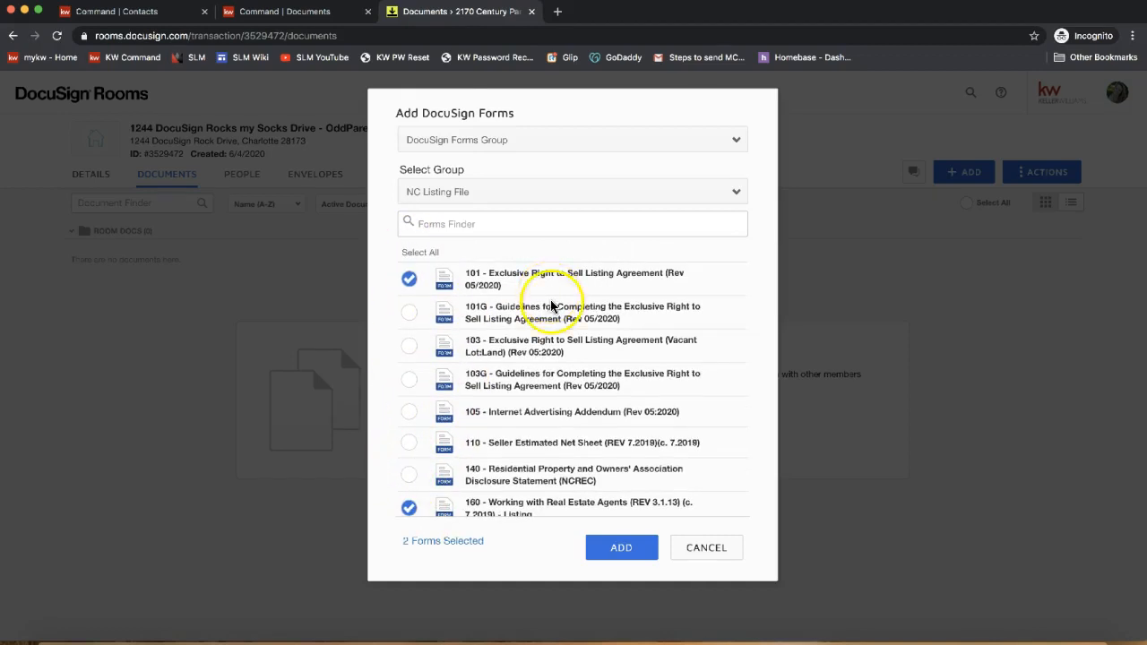
{"action": "left_click", "coordinate": [624, 556]}
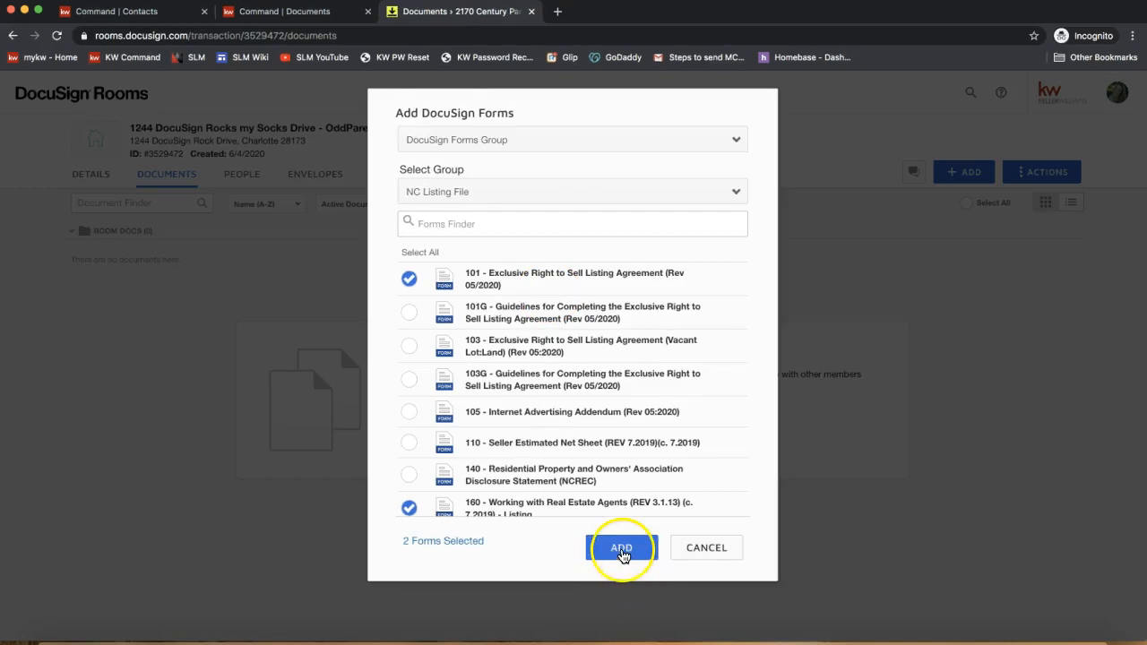
{"action": "left_click", "coordinate": [638, 554]}
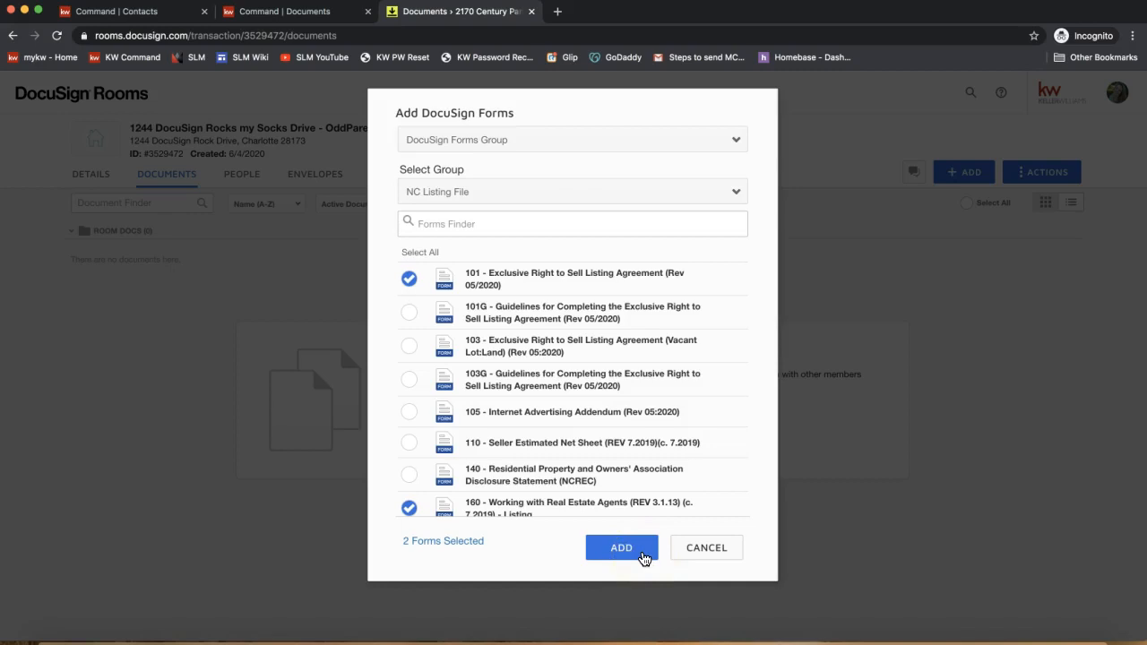
{"action": "left_click", "coordinate": [643, 556]}
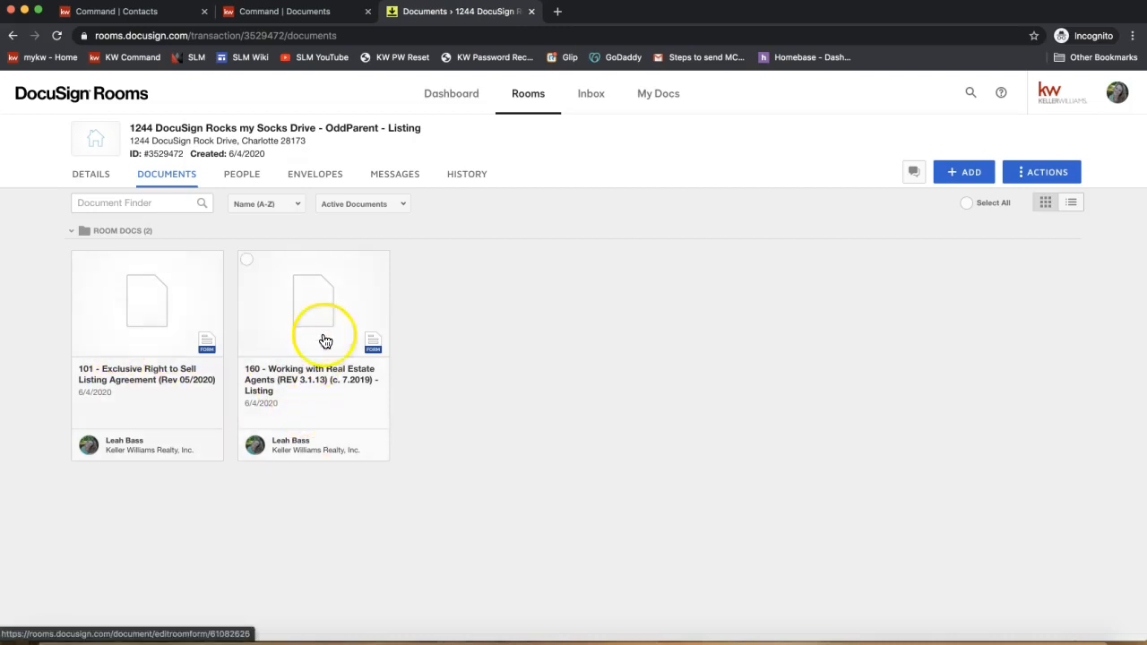
- Open the 101 Exclusive Right to Sell Listing Agreement form in the editor
{"action": "left_click", "coordinate": [136, 345]}
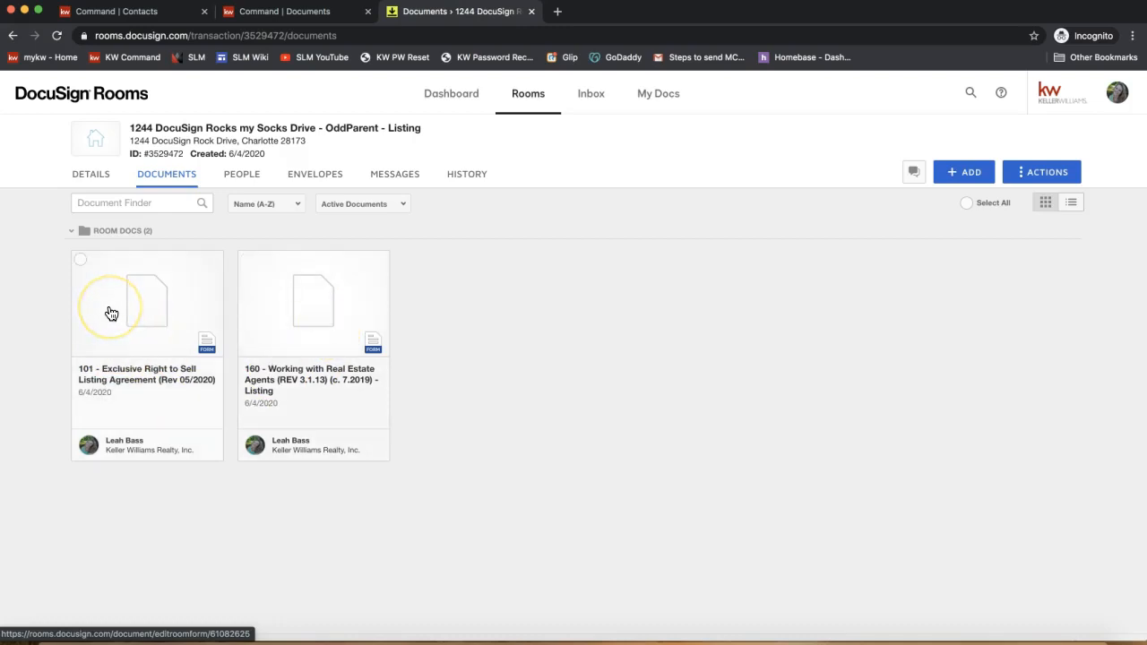
{"action": "left_click", "coordinate": [111, 313]}
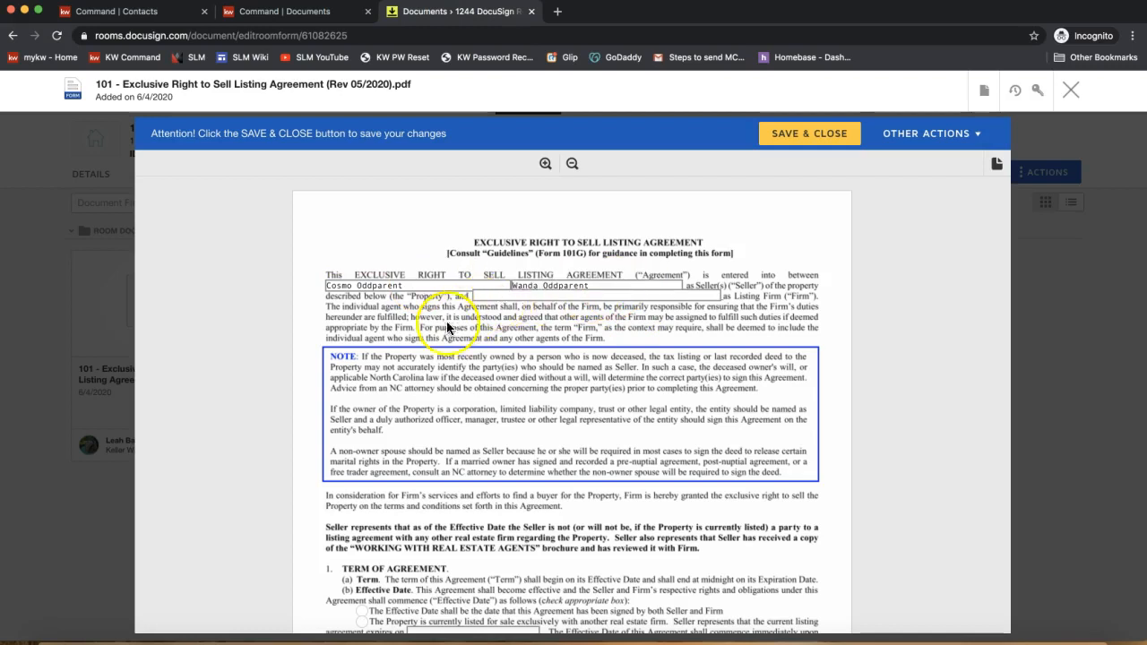
{"action": "scroll", "coordinate": [444, 353], "scroll_direction": "down", "scroll_amount": 2}
{"action": "scroll", "coordinate": [444, 352], "scroll_direction": "down", "scroll_amount": 1}
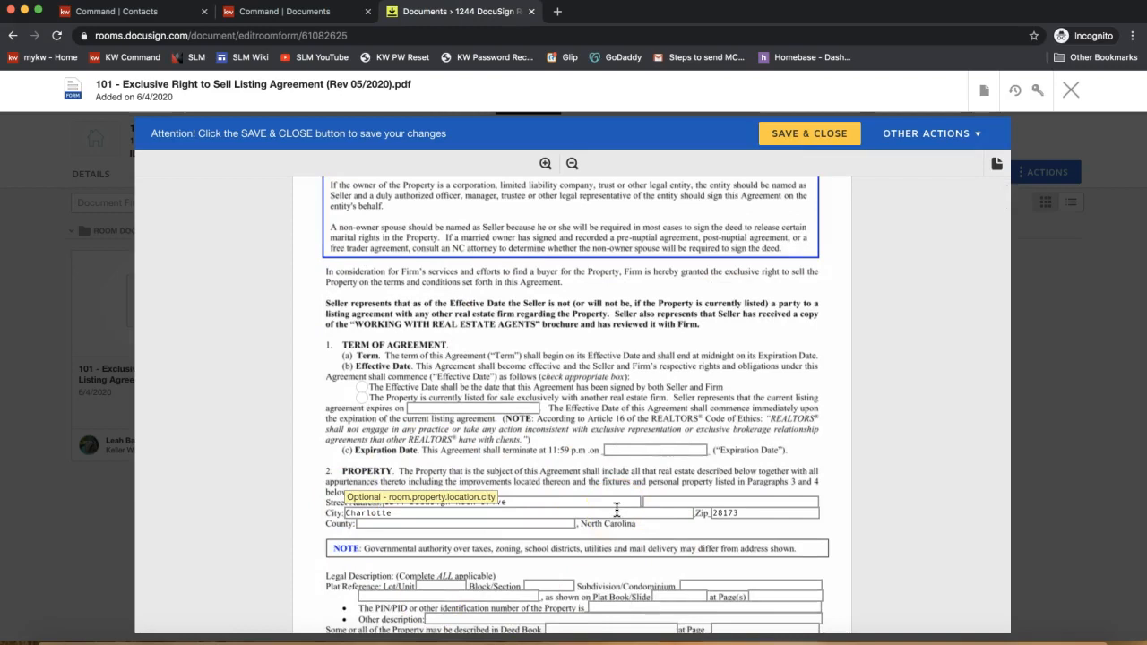
{"action": "scroll", "coordinate": [626, 410], "scroll_direction": "up", "scroll_amount": 3}
{"action": "left_click", "coordinate": [314, 334]}
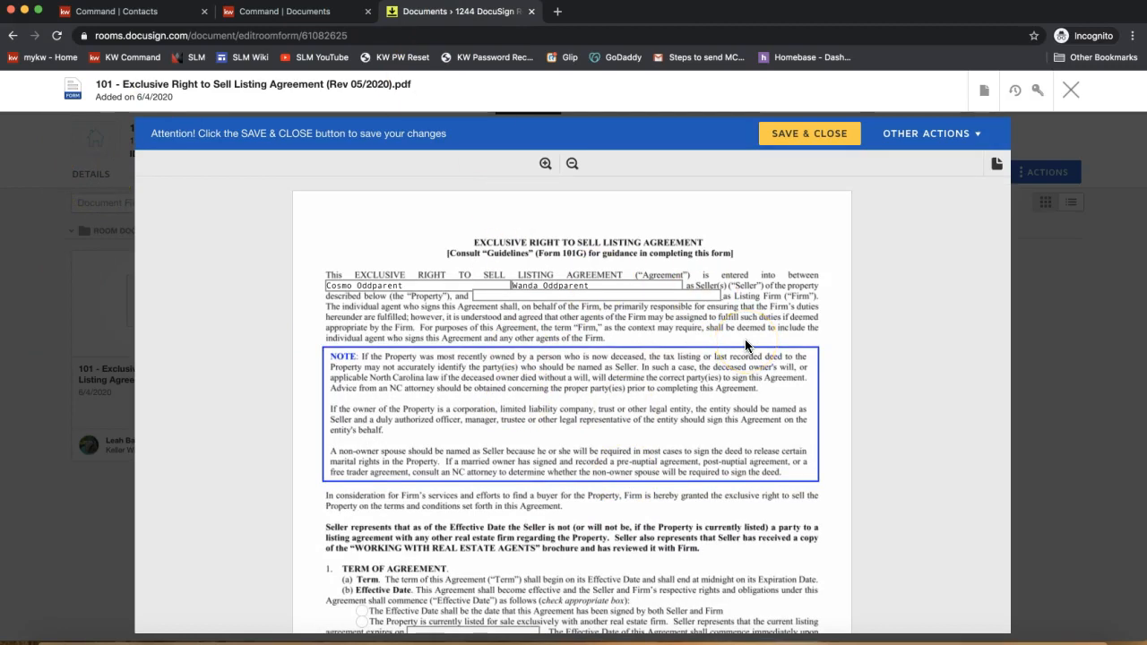
{"action": "scroll", "coordinate": [745, 344], "scroll_direction": "down", "scroll_amount": 2}
{"action": "scroll", "coordinate": [745, 345], "scroll_direction": "down", "scroll_amount": 5}
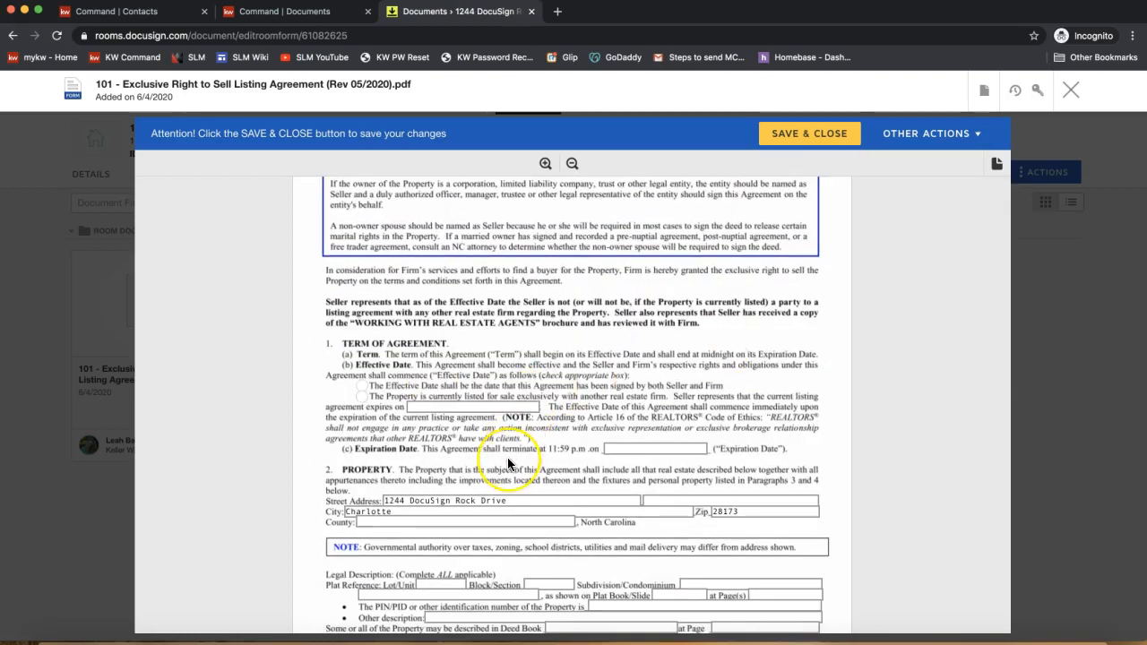
{"action": "left_click", "coordinate": [653, 447]}
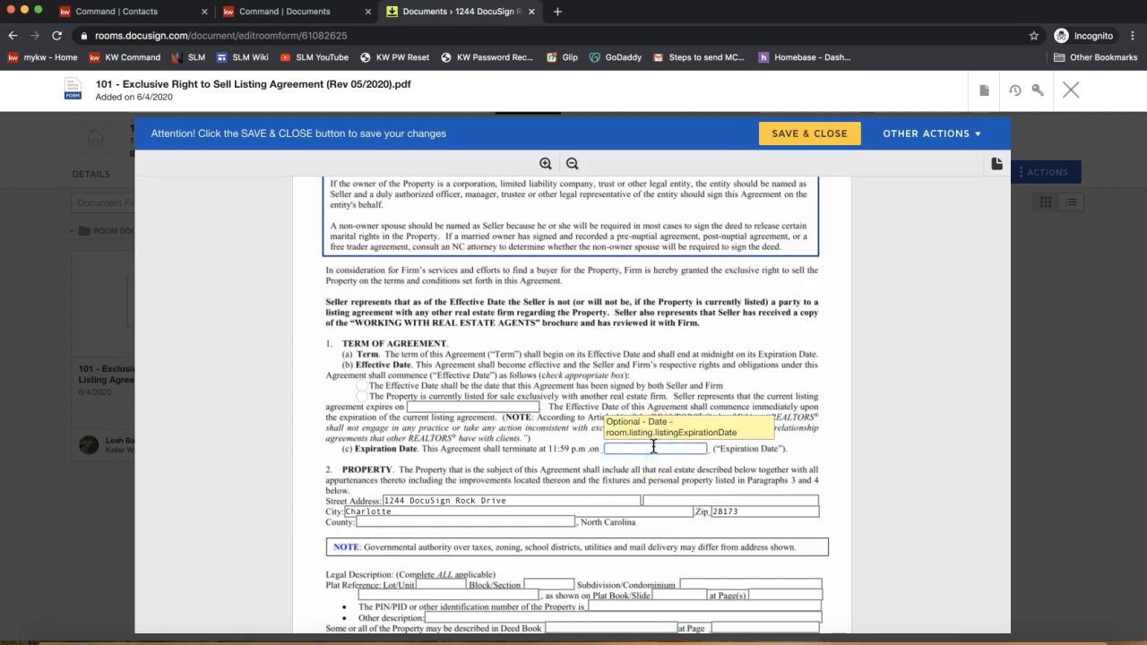
{"action": "type", "text": "09/15/20"}
{"action": "left_click", "coordinate": [668, 498]}
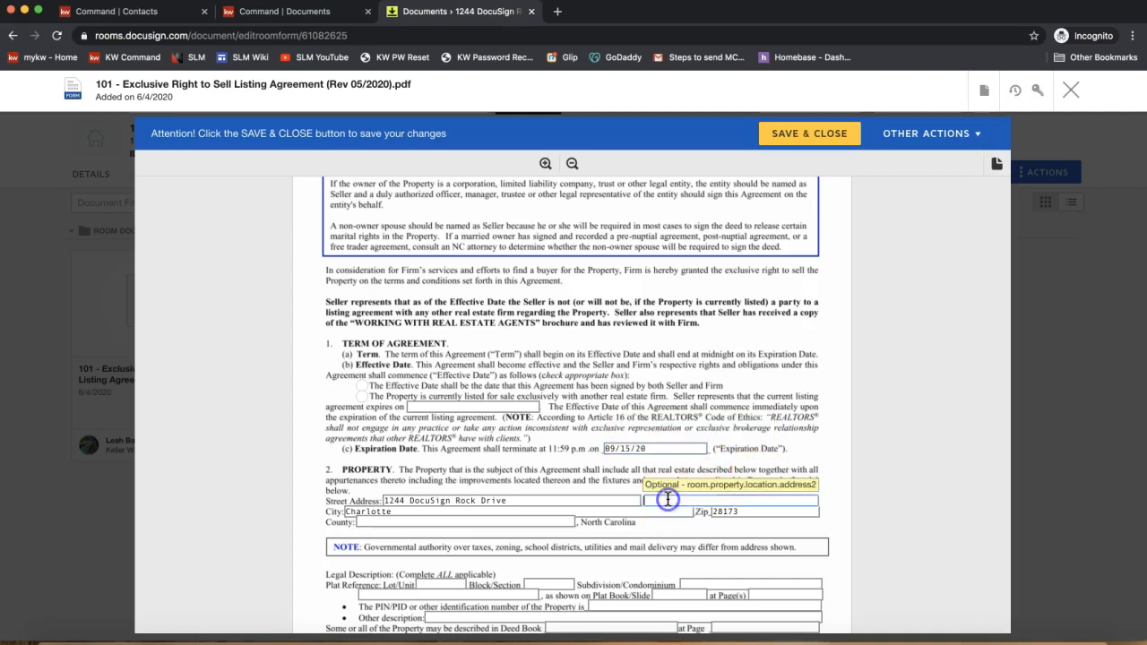
{"action": "type", "text": "asdfasfd"}
{"action": "scroll", "coordinate": [704, 581], "scroll_direction": "down", "scroll_amount": 2}
{"action": "scroll", "coordinate": [705, 580], "scroll_direction": "down", "scroll_amount": 1}
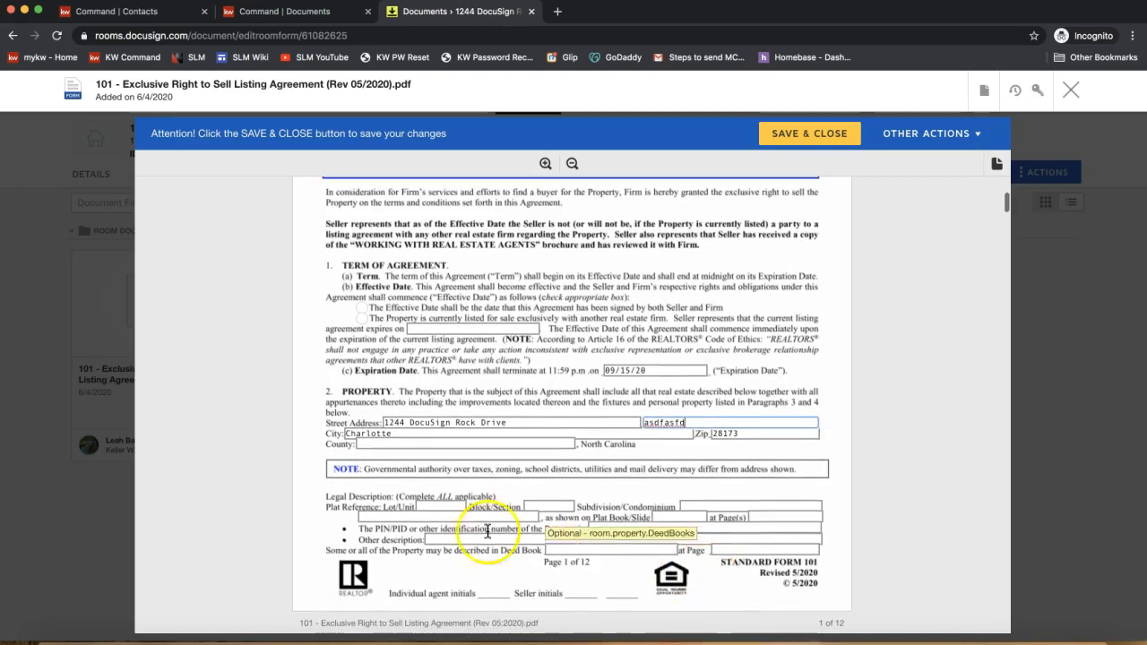
{"action": "left_click", "coordinate": [449, 515]}
{"action": "type", "text": "asdfsdf"}
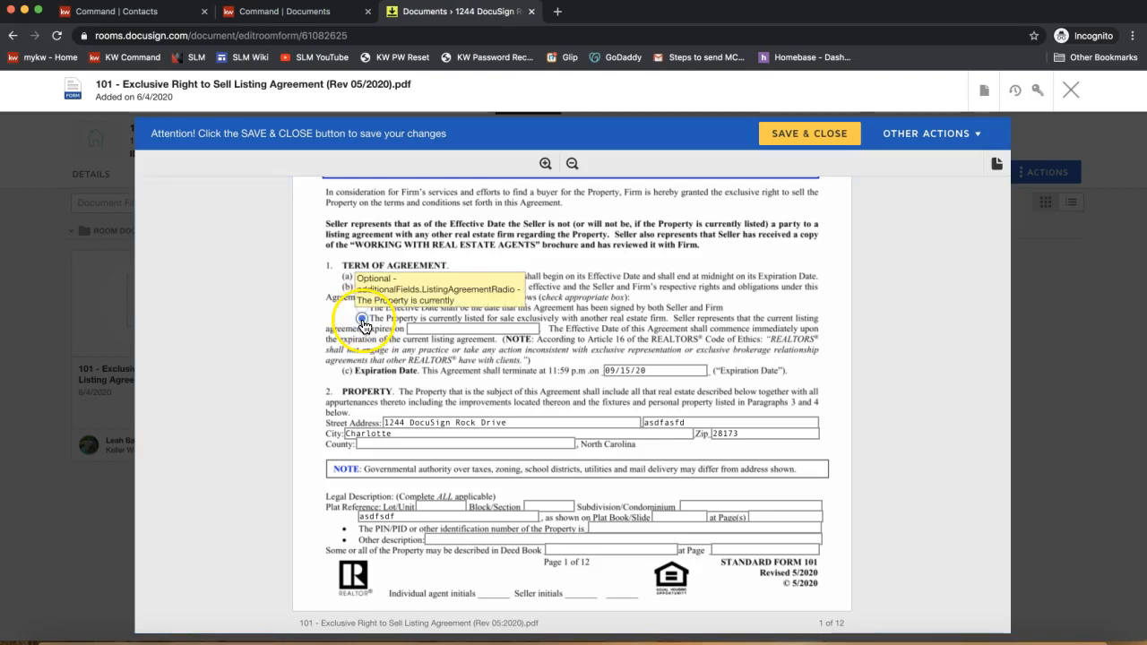
{"action": "left_click", "coordinate": [361, 307]}
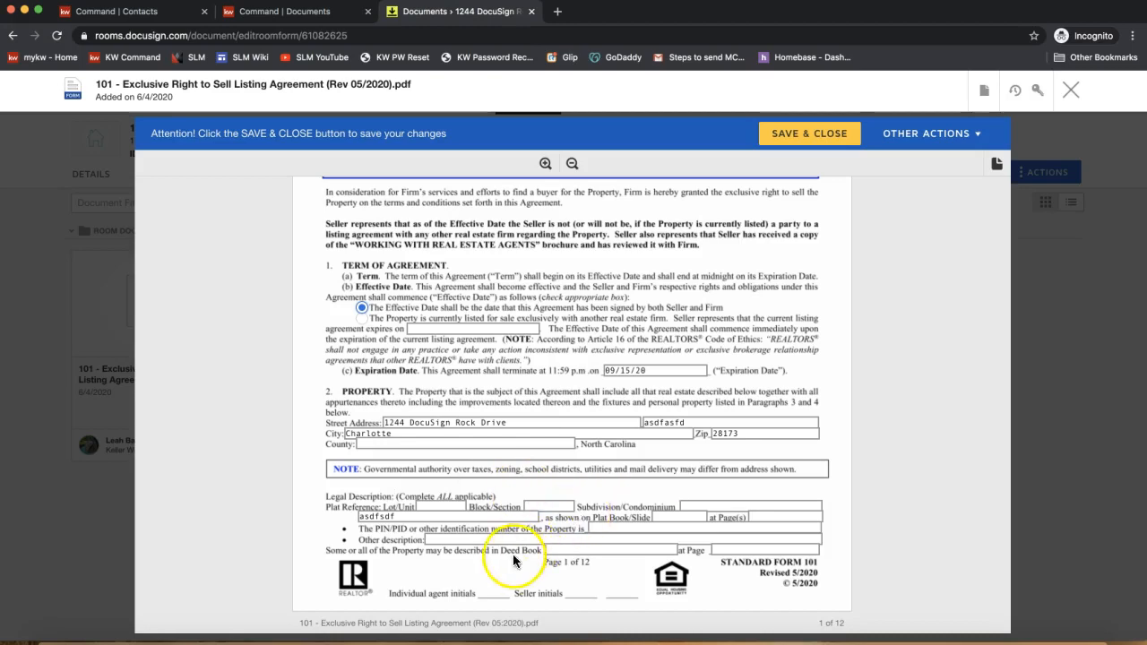
{"action": "scroll", "coordinate": [489, 535], "scroll_direction": "down", "scroll_amount": 5}
{"action": "scroll", "coordinate": [489, 536], "scroll_direction": "down", "scroll_amount": 5}
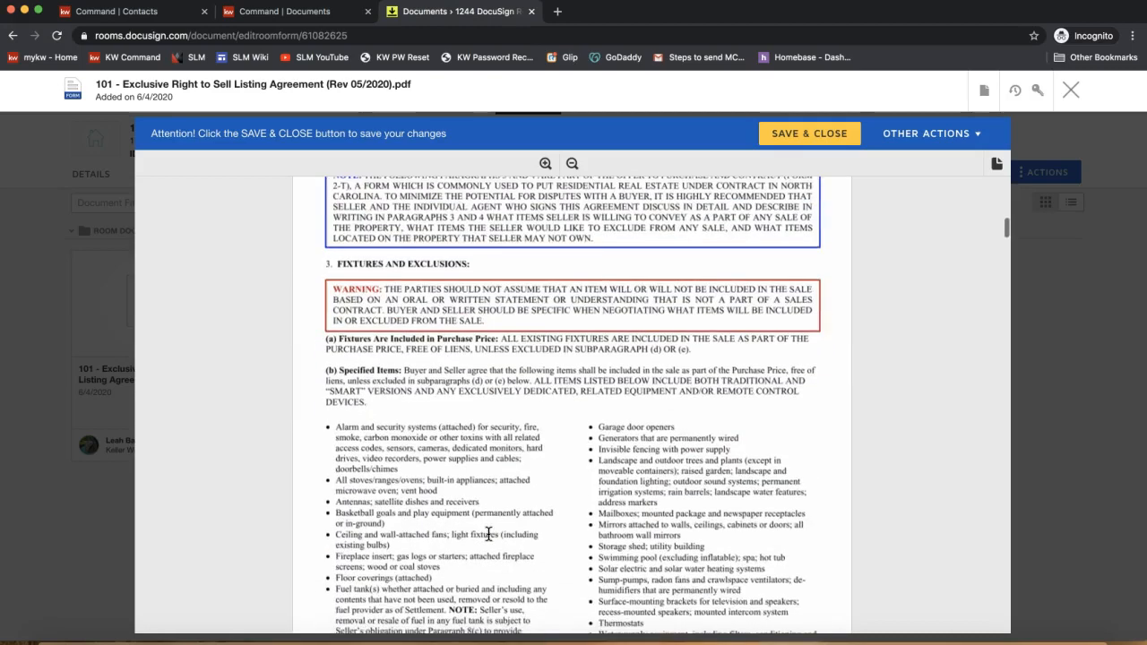
{"action": "scroll", "coordinate": [488, 535], "scroll_direction": "down", "scroll_amount": 2}
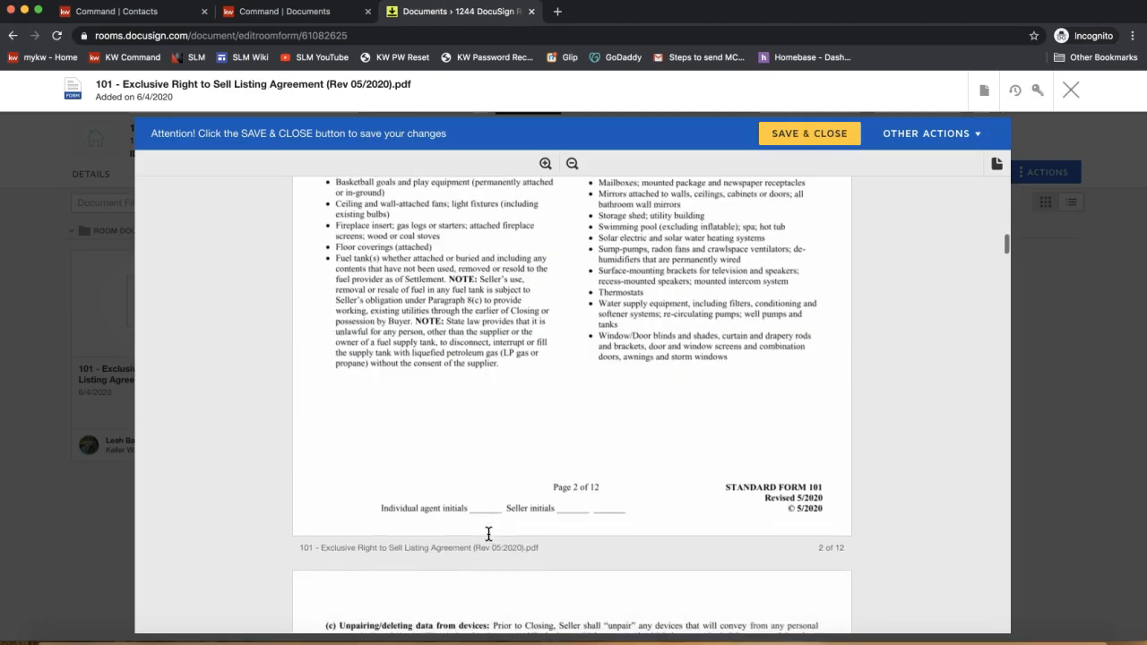
{"action": "scroll", "coordinate": [488, 535], "scroll_direction": "up", "scroll_amount": 15}
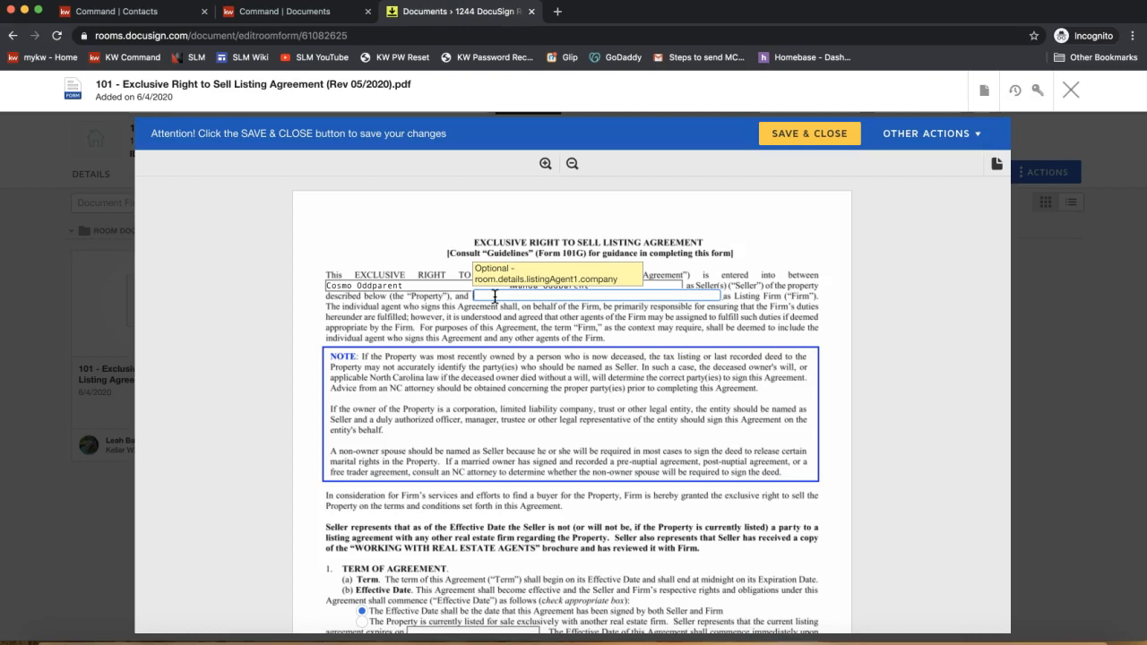
- Enter 'Keller Williams Realty' as the Listing Firm and save and close the form
{"action": "left_click", "coordinate": [514, 296]}
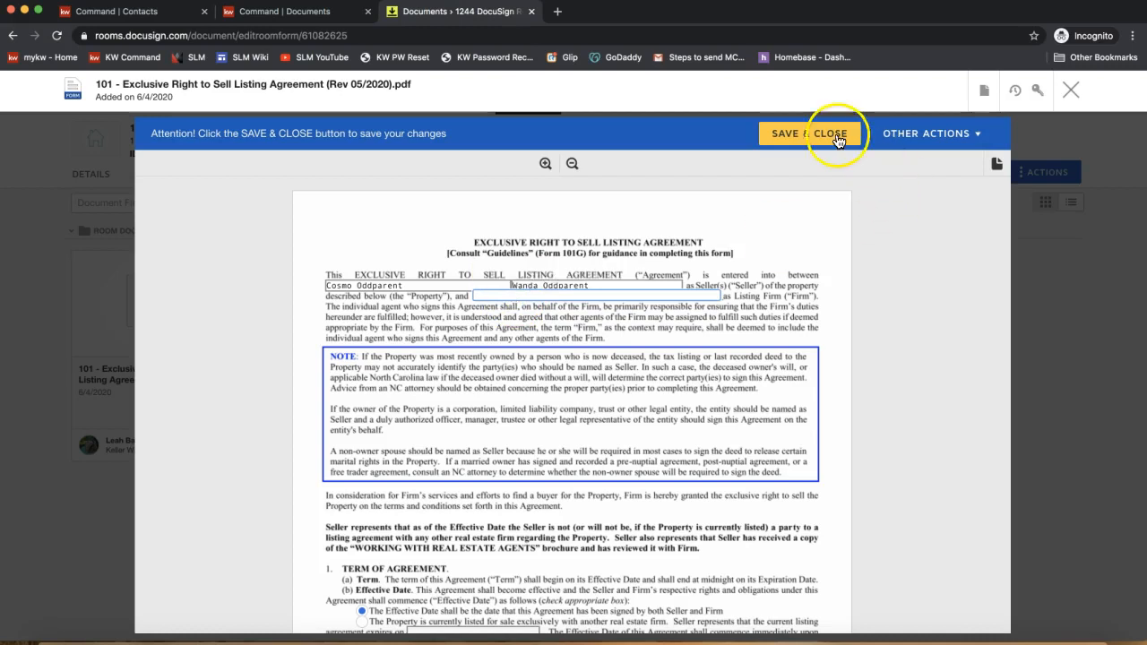
{"action": "left_click", "coordinate": [804, 139]}
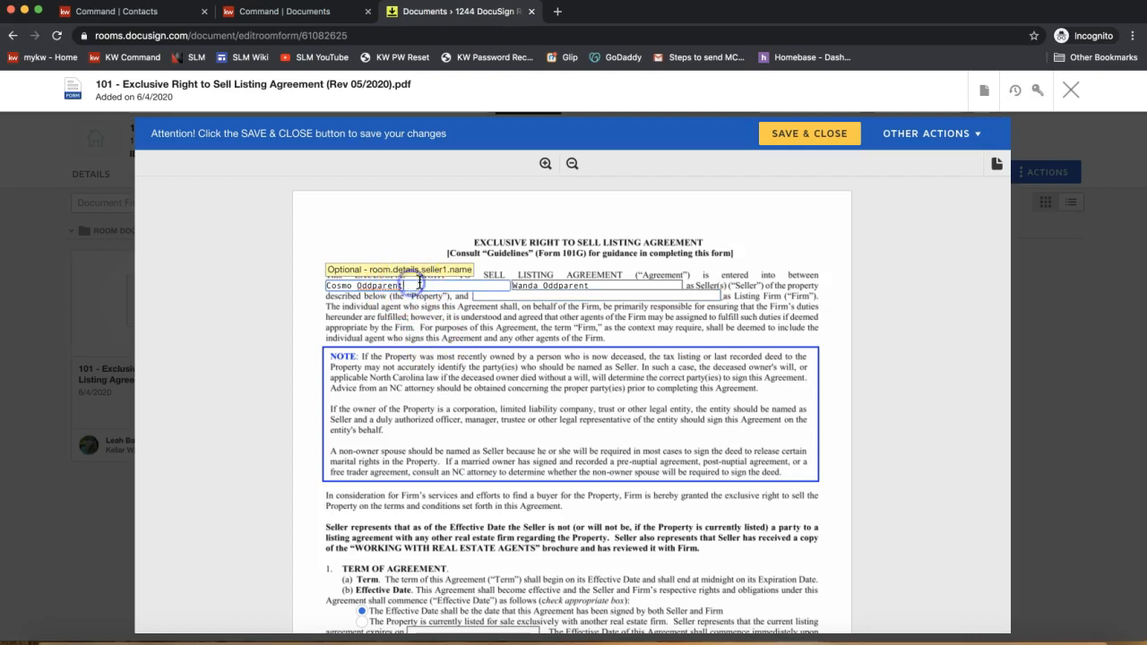
{"action": "left_click", "coordinate": [606, 295]}
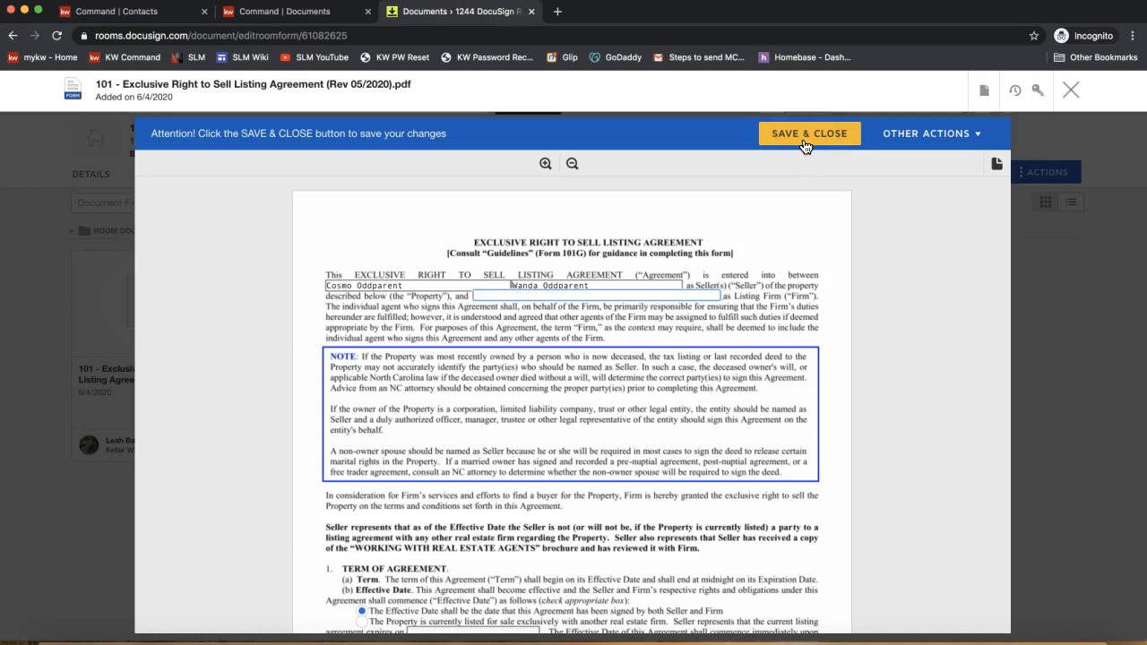
{"action": "left_click", "coordinate": [526, 295]}
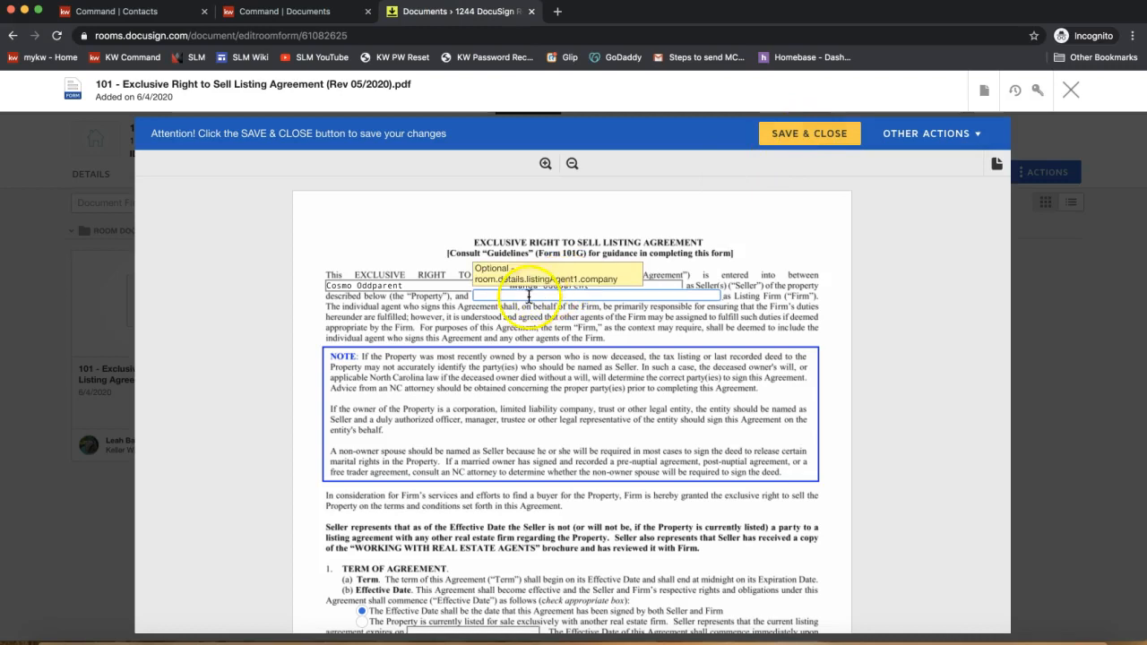
{"action": "type", "text": "Keller Williams Realty"}
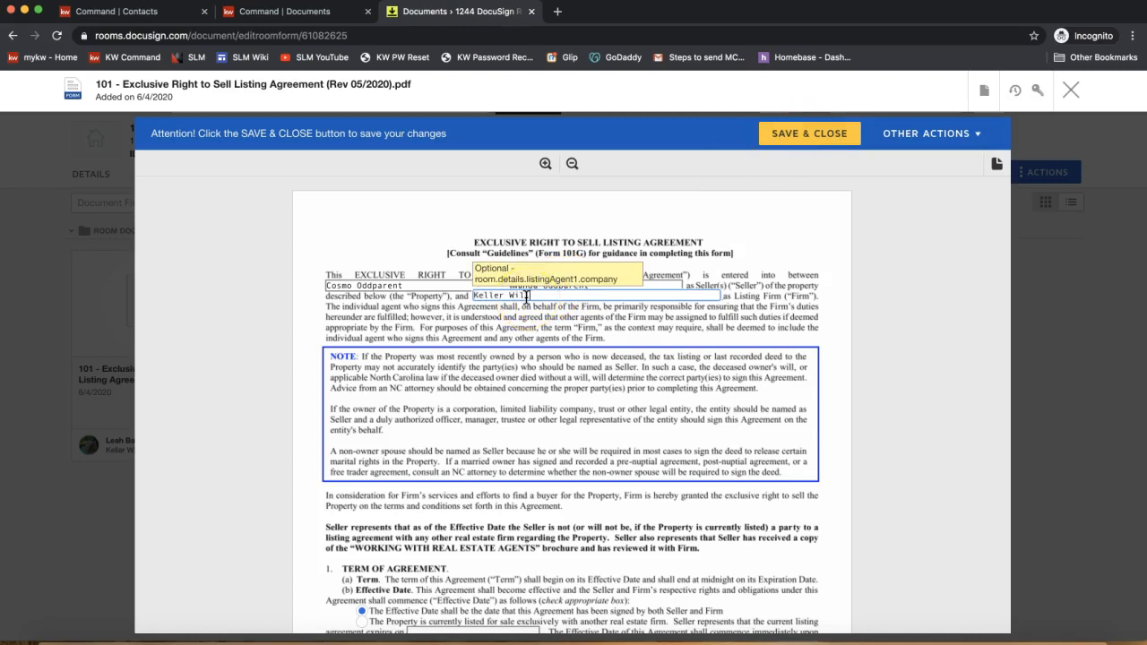
{"action": "left_click", "coordinate": [794, 142]}
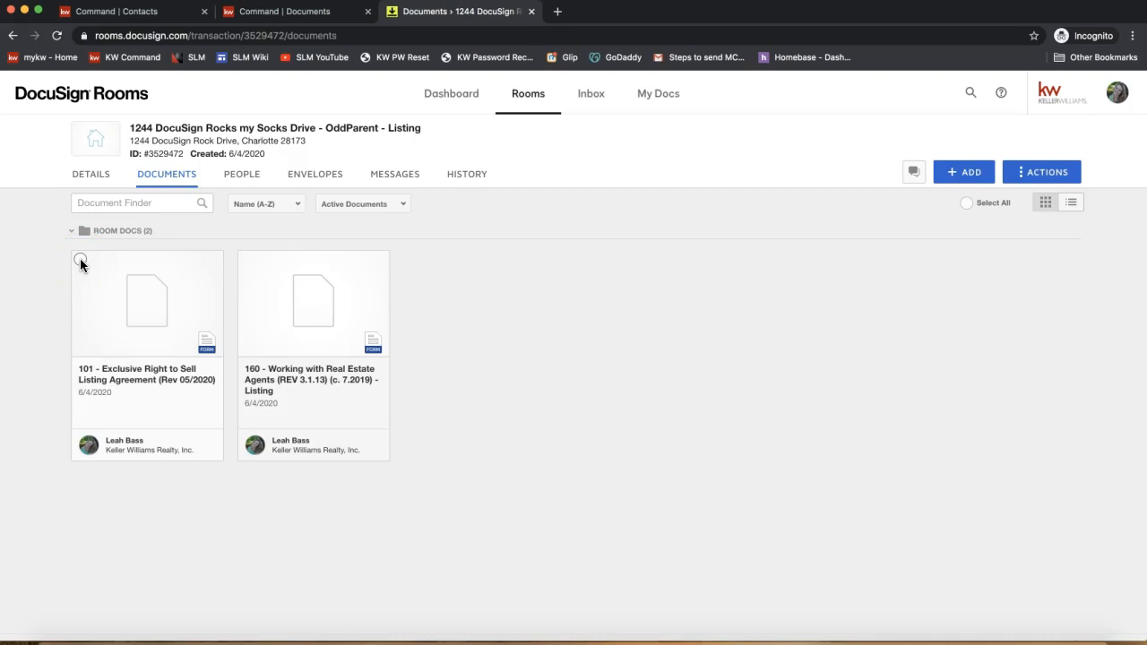
{"action": "left_click", "coordinate": [79, 260]}
{"action": "left_click", "coordinate": [80, 260]}
- Select both forms 101 and 160 and start a DocuSign envelope from them
{"action": "left_click", "coordinate": [248, 259]}
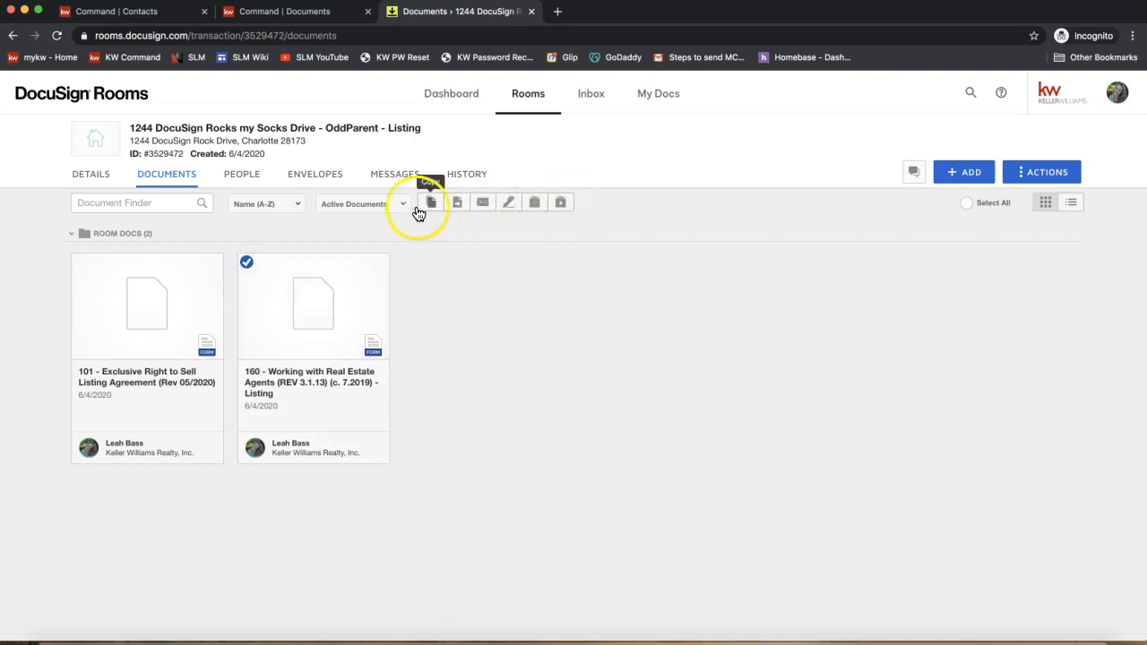
{"action": "left_click", "coordinate": [80, 262]}
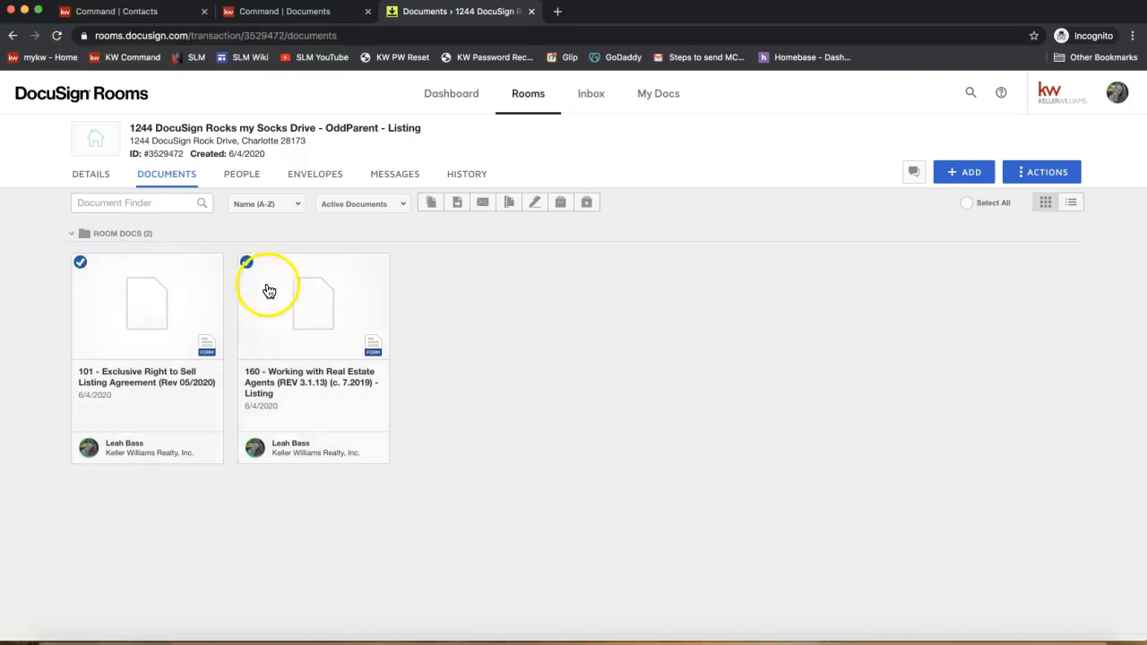
{"action": "left_click", "coordinate": [967, 203]}
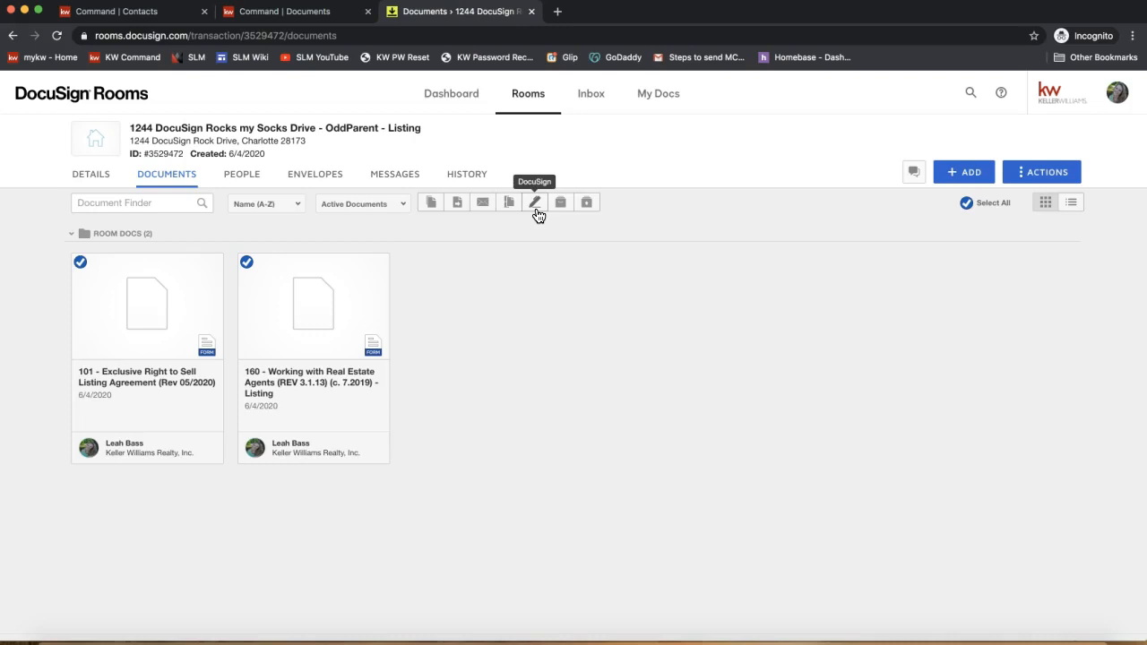
{"action": "left_click", "coordinate": [247, 265]}
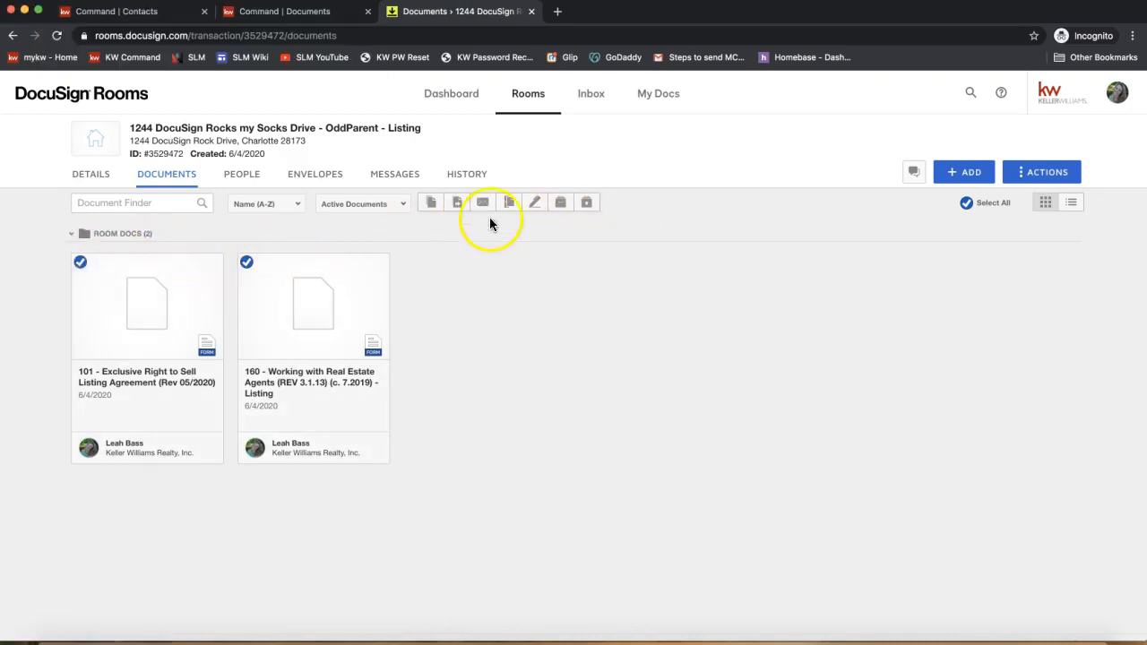
{"action": "left_click", "coordinate": [534, 208]}
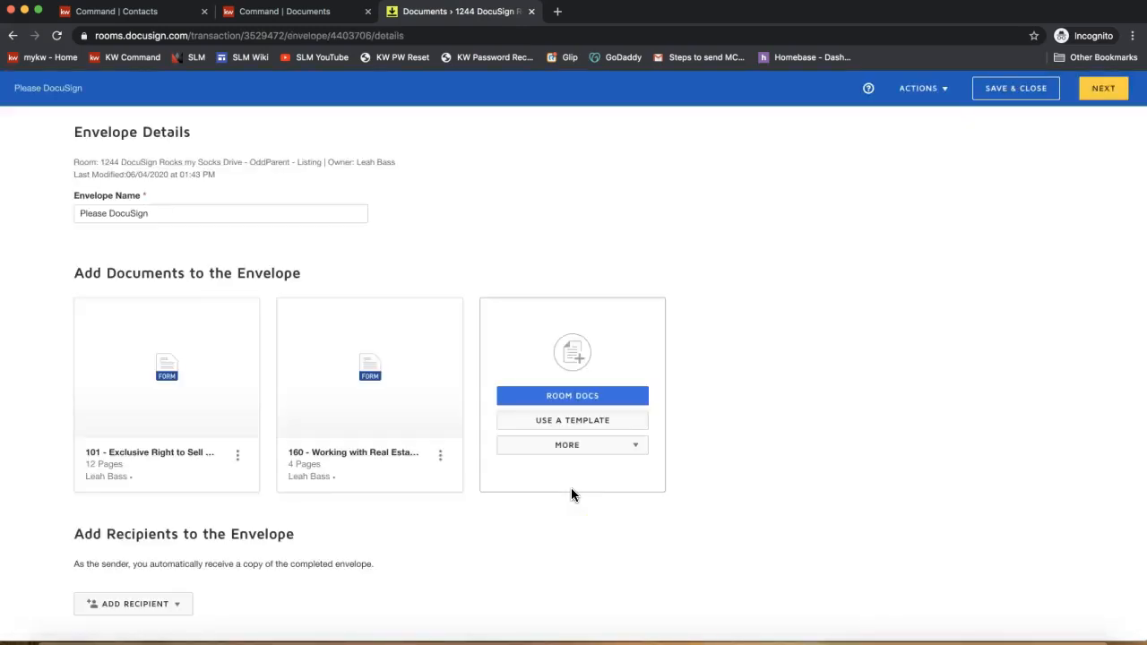
- Review the envelope's details, documents and recipients sections, then show the Add Recipient options
{"action": "triple_click", "coordinate": [100, 132]}
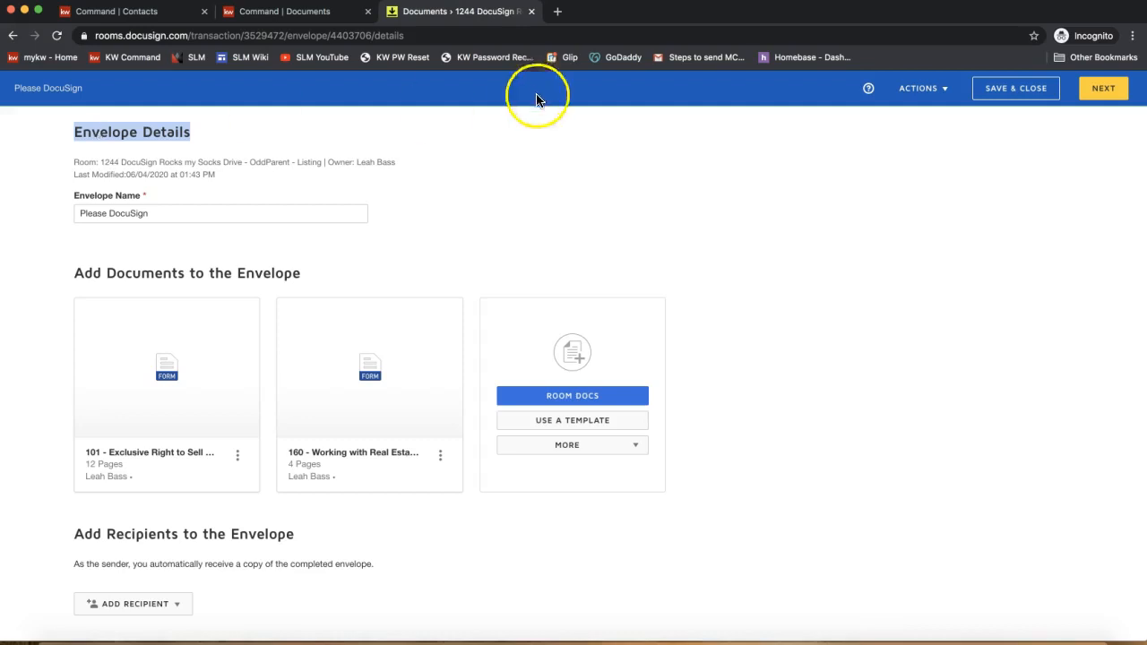
{"action": "triple_click", "coordinate": [169, 267]}
{"action": "left_click_drag", "start_coordinate": [170, 267], "coordinate": [265, 294]}
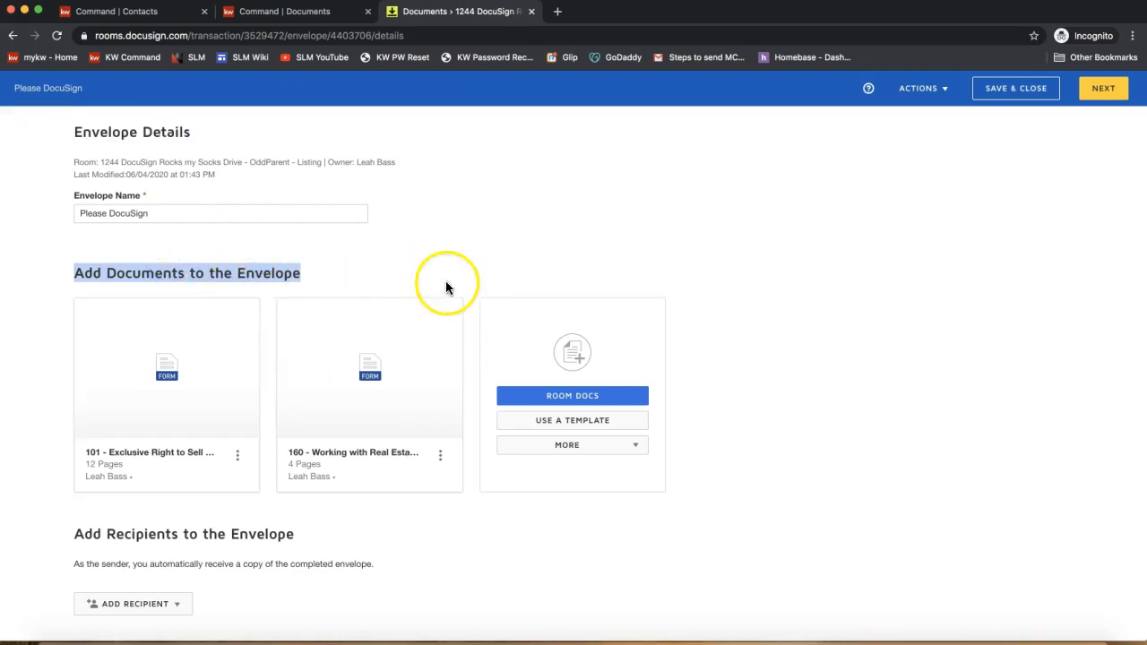
{"action": "scroll", "coordinate": [168, 431], "scroll_direction": "down", "scroll_amount": 3}
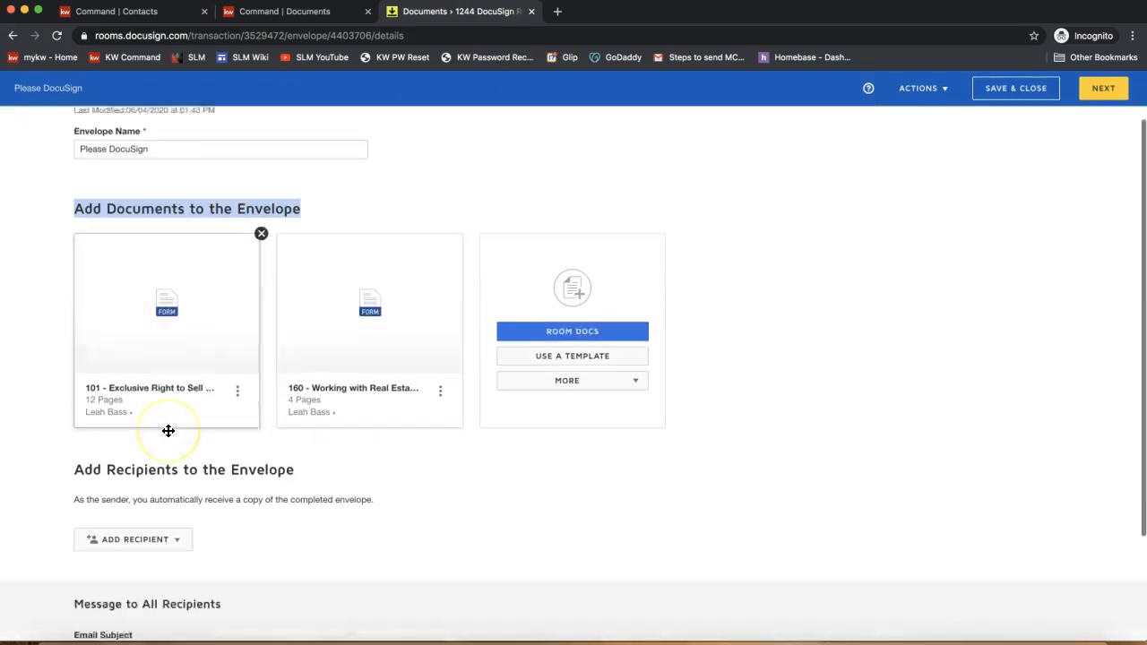
{"action": "triple_click", "coordinate": [113, 433]}
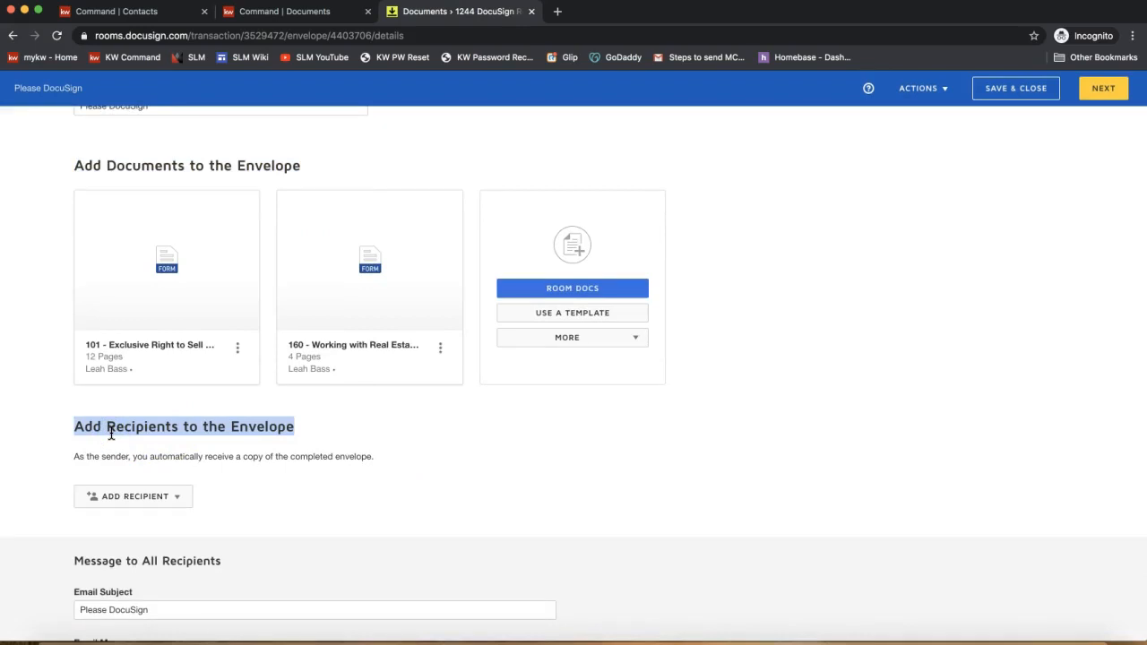
{"action": "scroll", "coordinate": [320, 468], "scroll_direction": "up", "scroll_amount": 3}
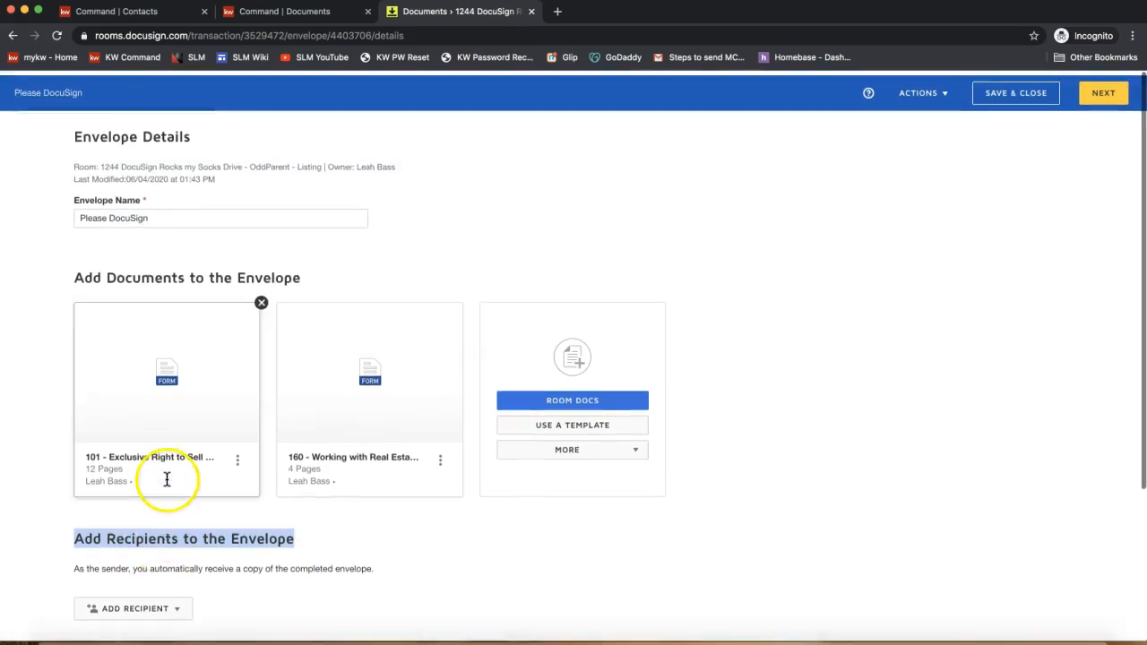
{"action": "scroll", "coordinate": [112, 107], "scroll_direction": "down", "scroll_amount": 2}
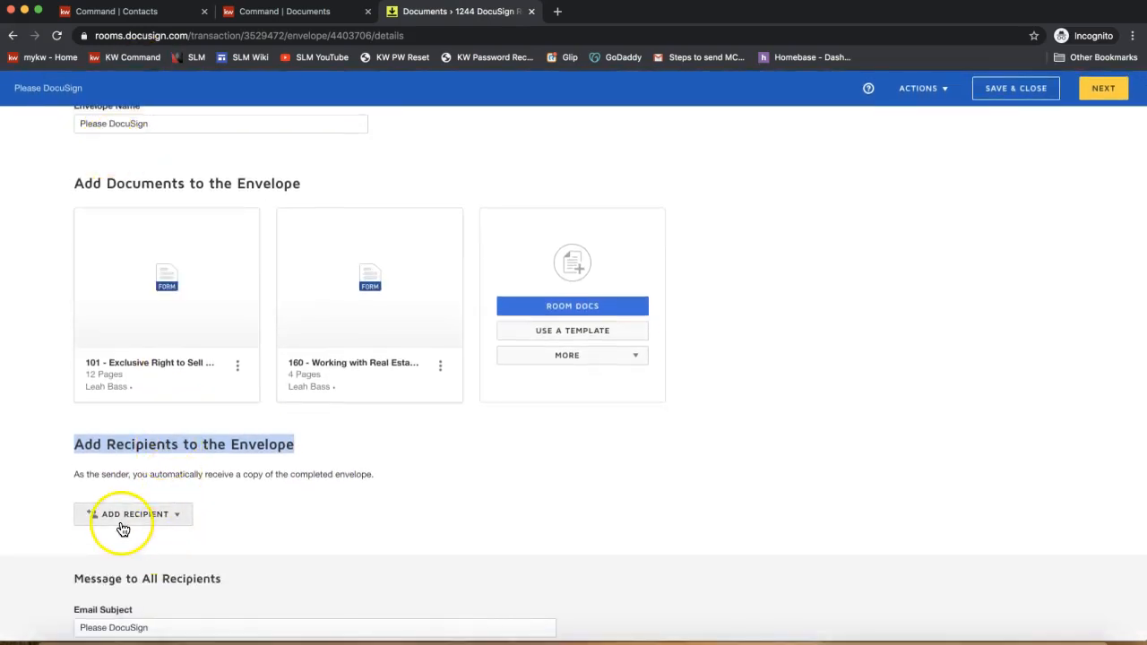
{"action": "scroll", "coordinate": [122, 528], "scroll_direction": "down", "scroll_amount": 2}
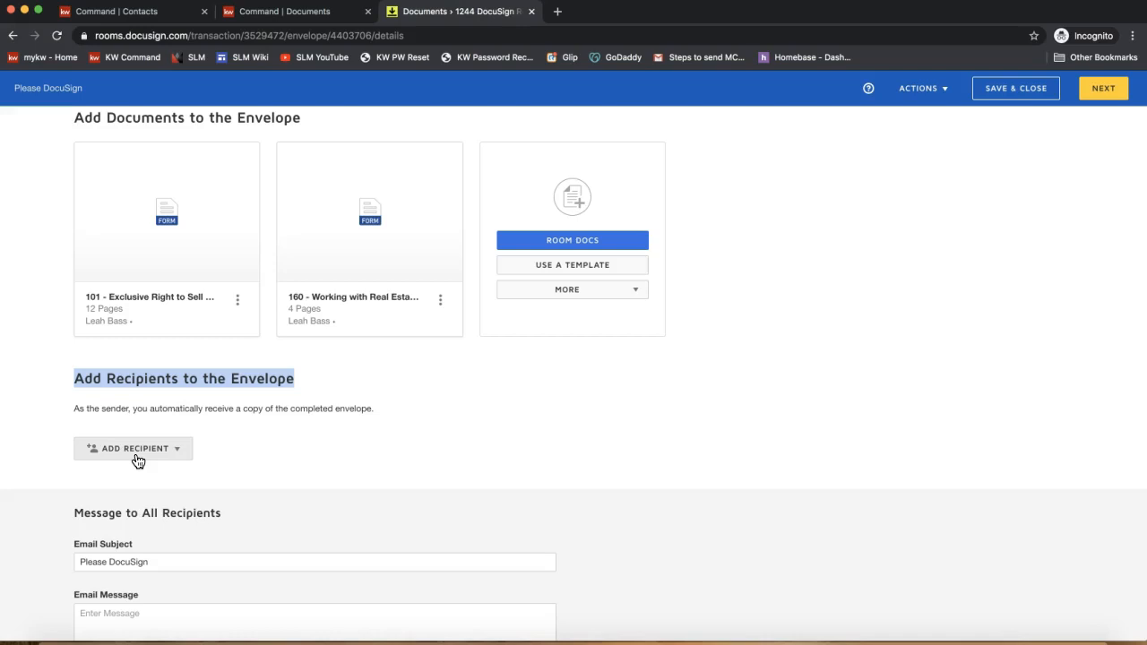
{"action": "left_click", "coordinate": [135, 454]}
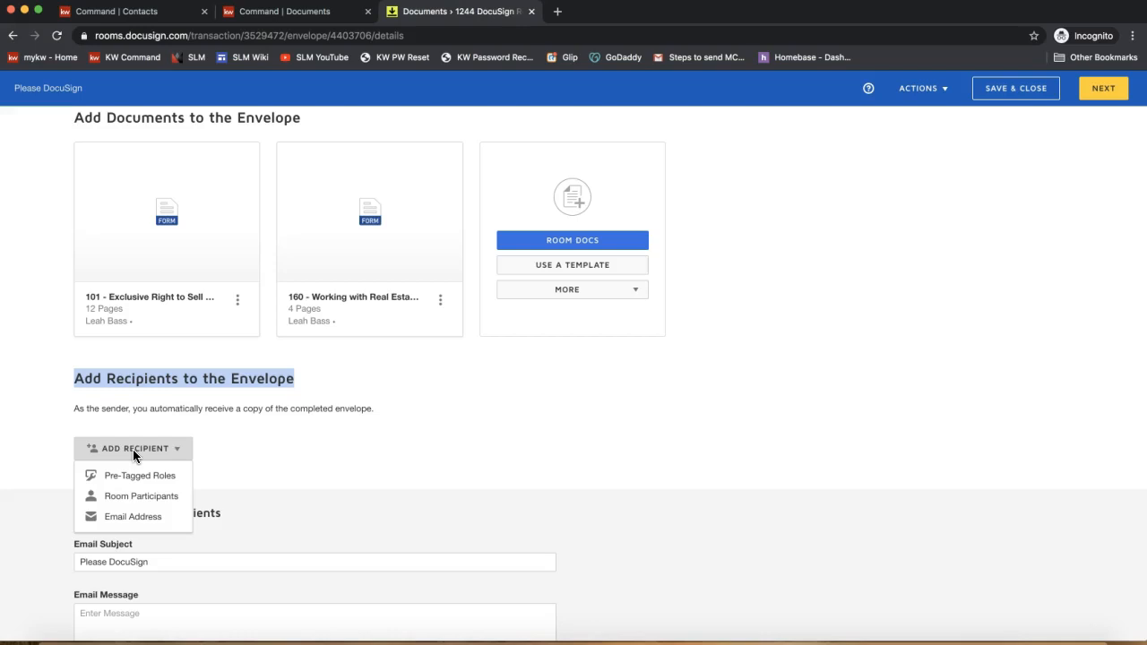
- Post youtube.com/scottleroymarketing to everyone in the join.me chat
{"action": "left_click", "coordinate": [796, 643]}
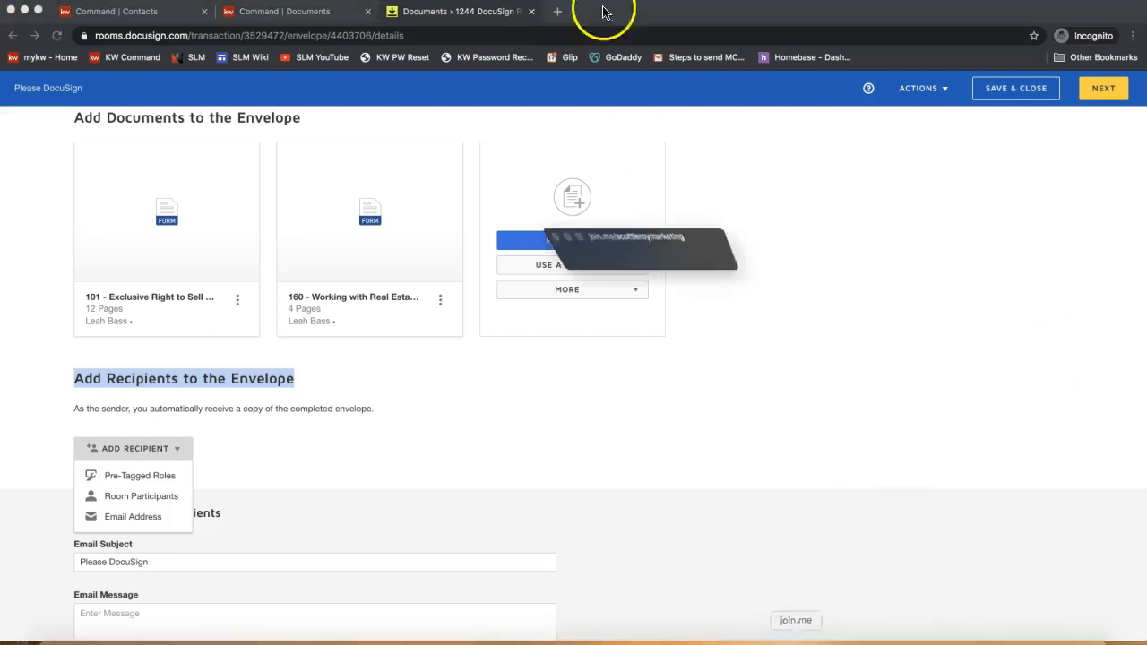
{"action": "left_click", "coordinate": [535, 35]}
{"action": "type", "text": "youtube.com/"}
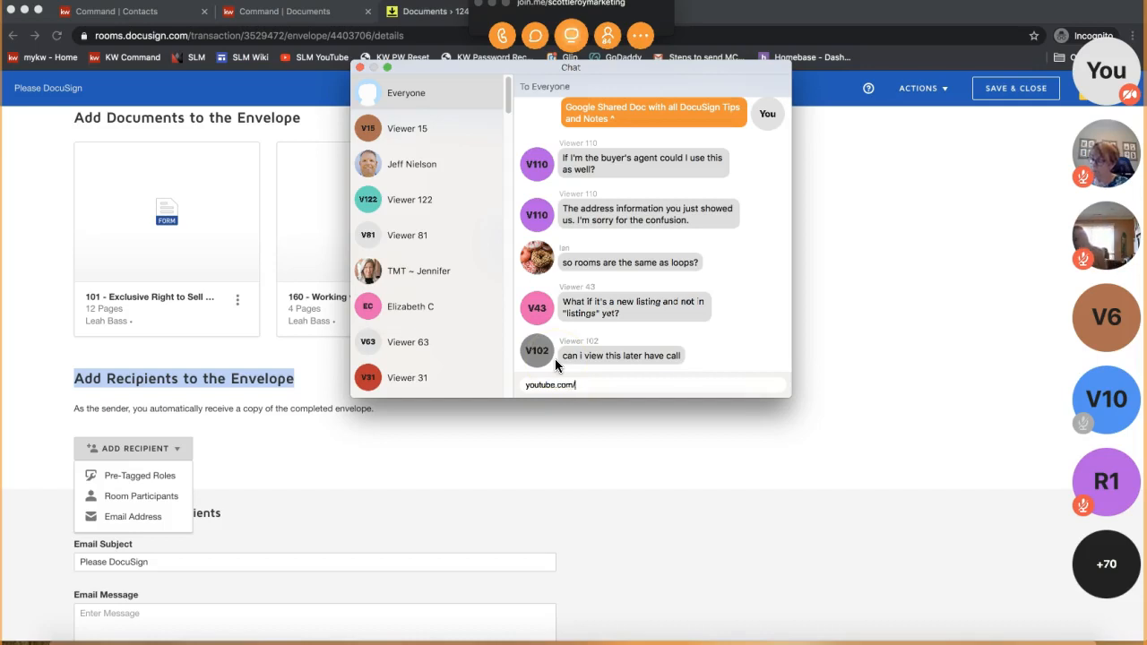
{"action": "type", "text": "scottleroymarketing"}
{"action": "key", "text": "Return"}
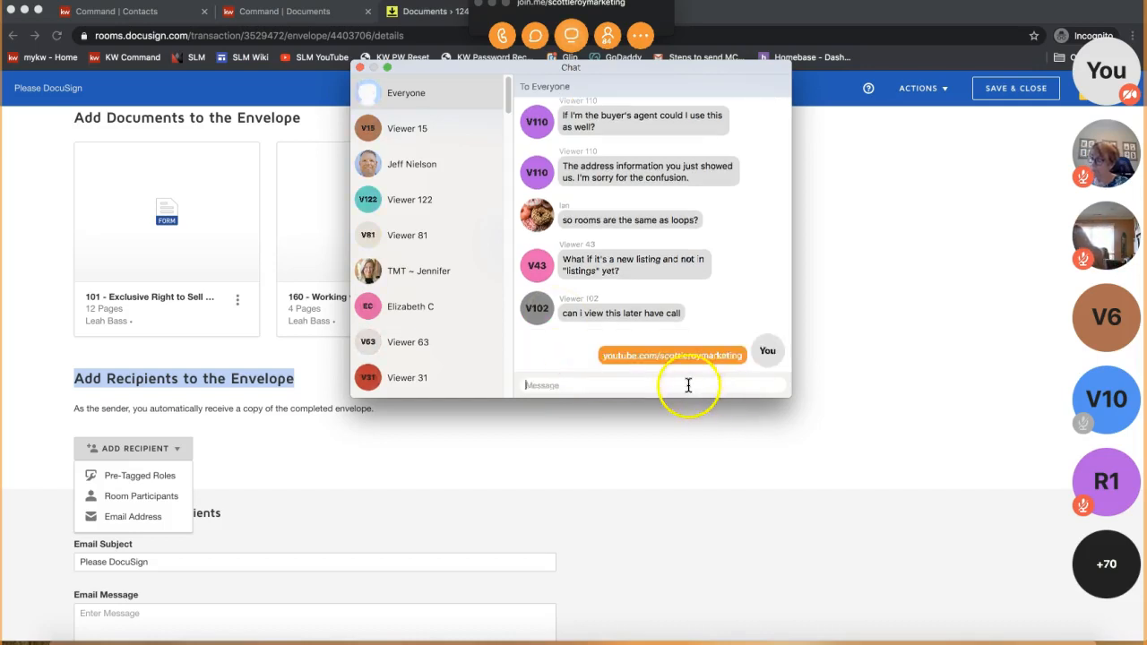
{"action": "triple_click", "coordinate": [616, 357]}
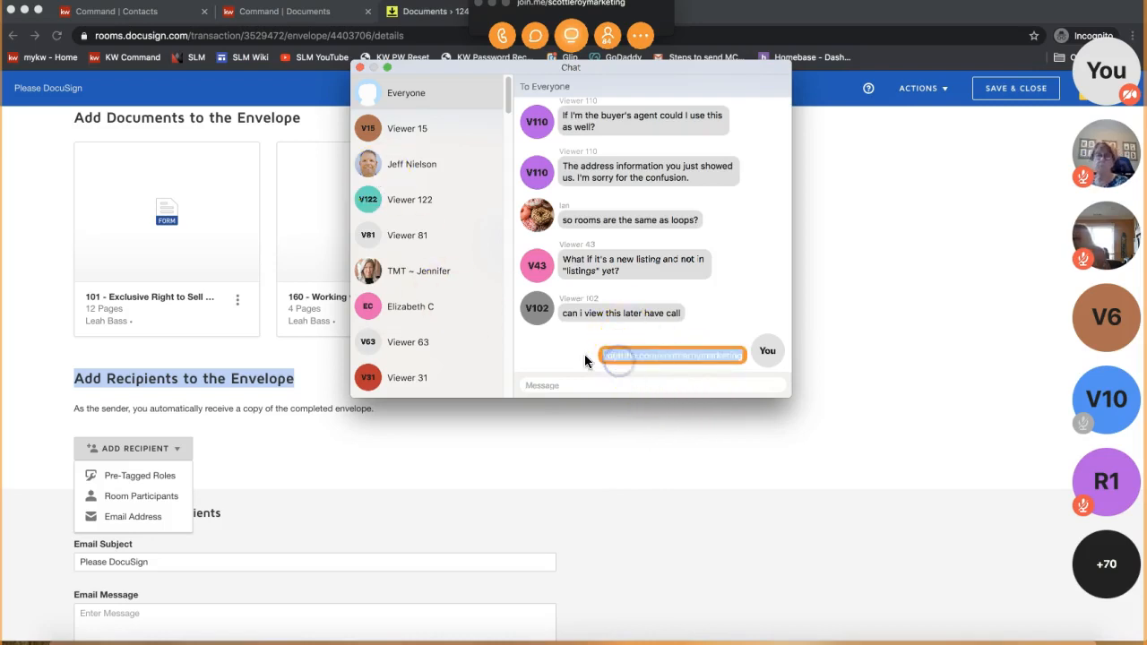
- Post SLMTraining.com to everyone and close the chat window
{"action": "left_click", "coordinate": [558, 386]}
{"action": "type", "text": "sLMTraining.com"}
{"action": "key", "text": "Return"}
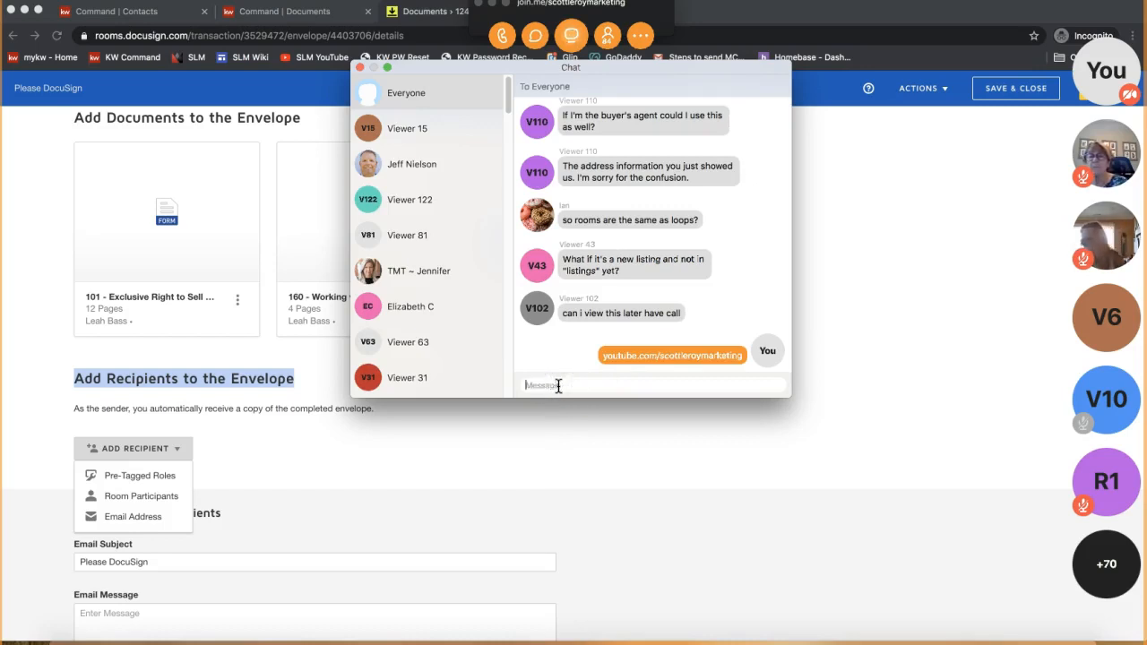
{"action": "left_click", "coordinate": [359, 69]}
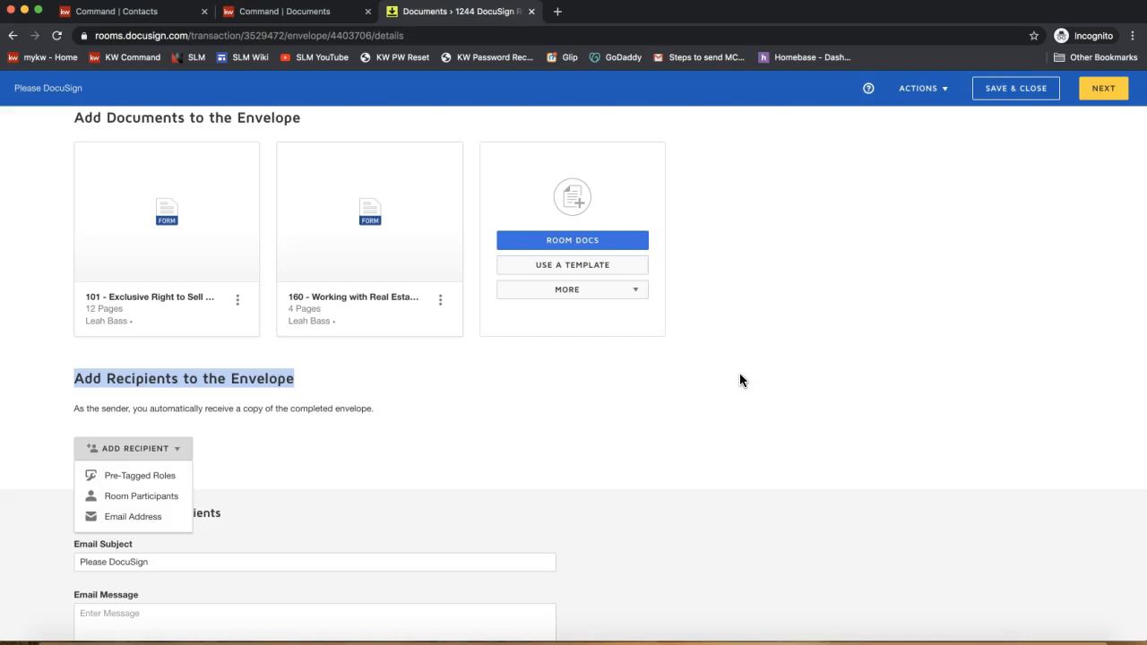
- Choose Pre-Tagged Roles from the Add Recipient options
{"action": "left_click", "coordinate": [621, 385]}
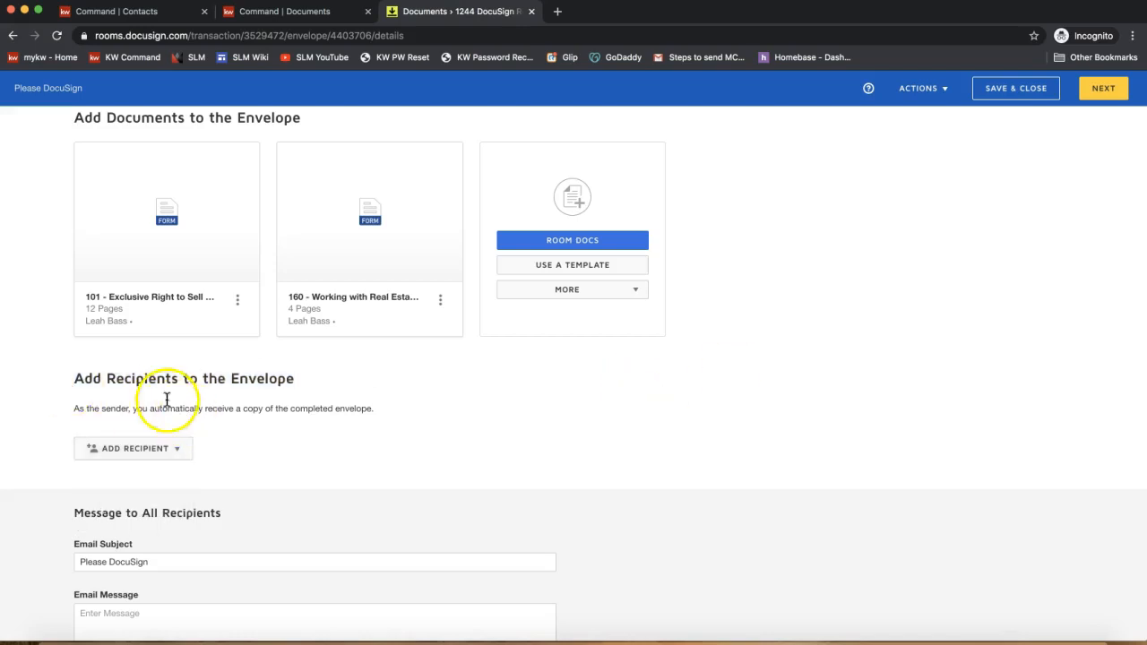
{"action": "triple_click", "coordinate": [136, 380]}
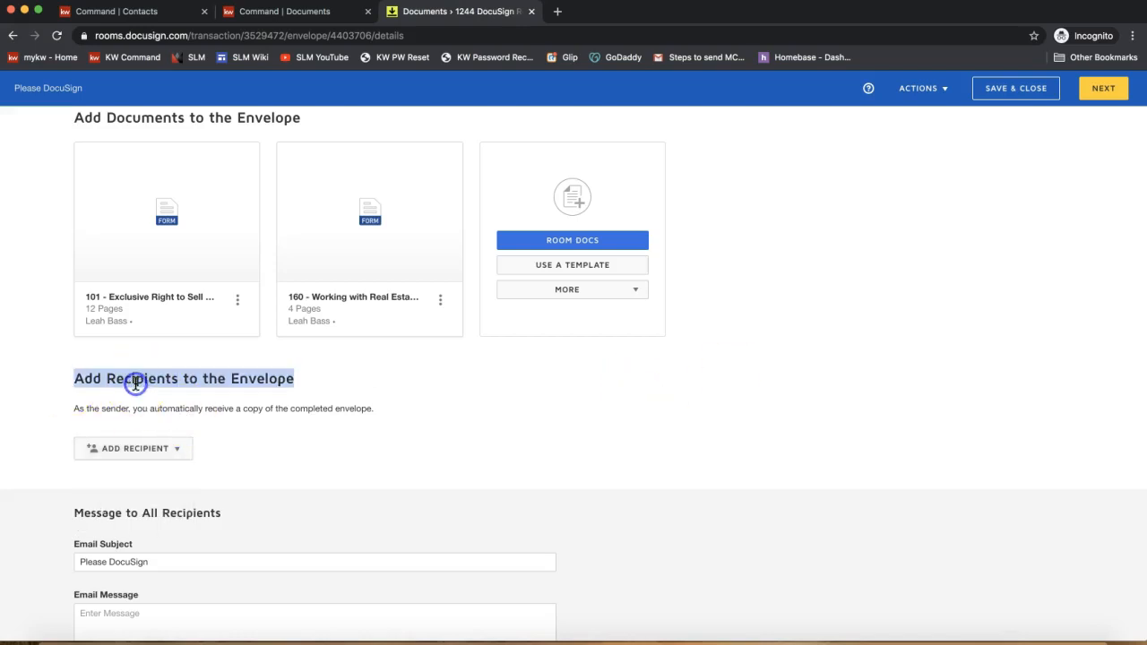
{"action": "left_click", "coordinate": [138, 455]}
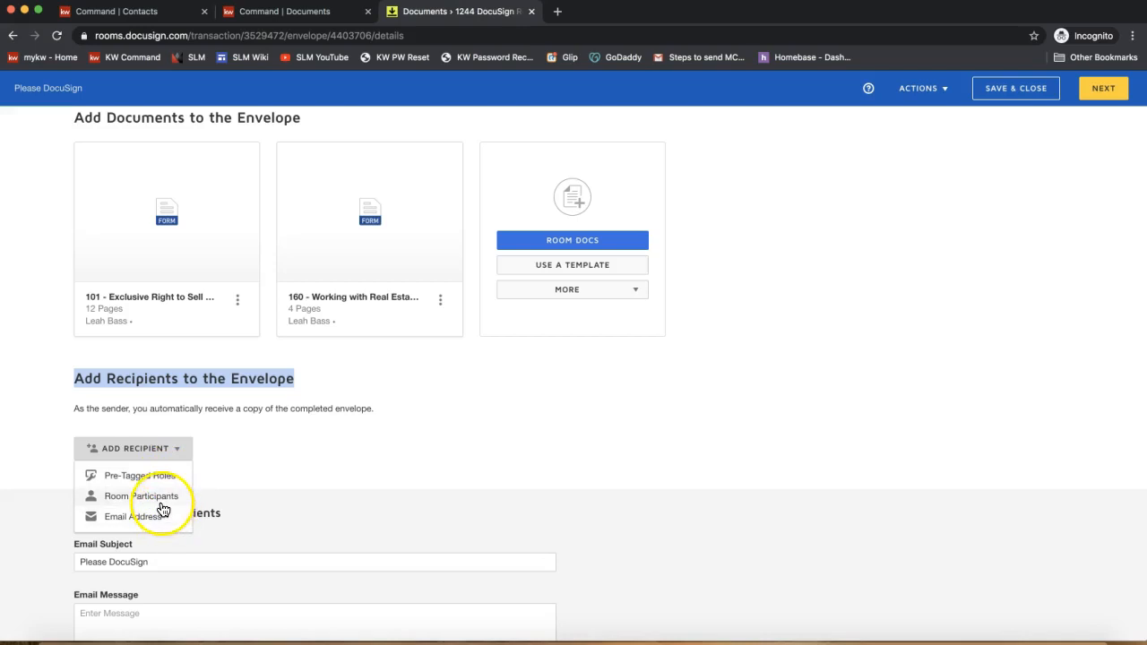
{"action": "left_click", "coordinate": [106, 480]}
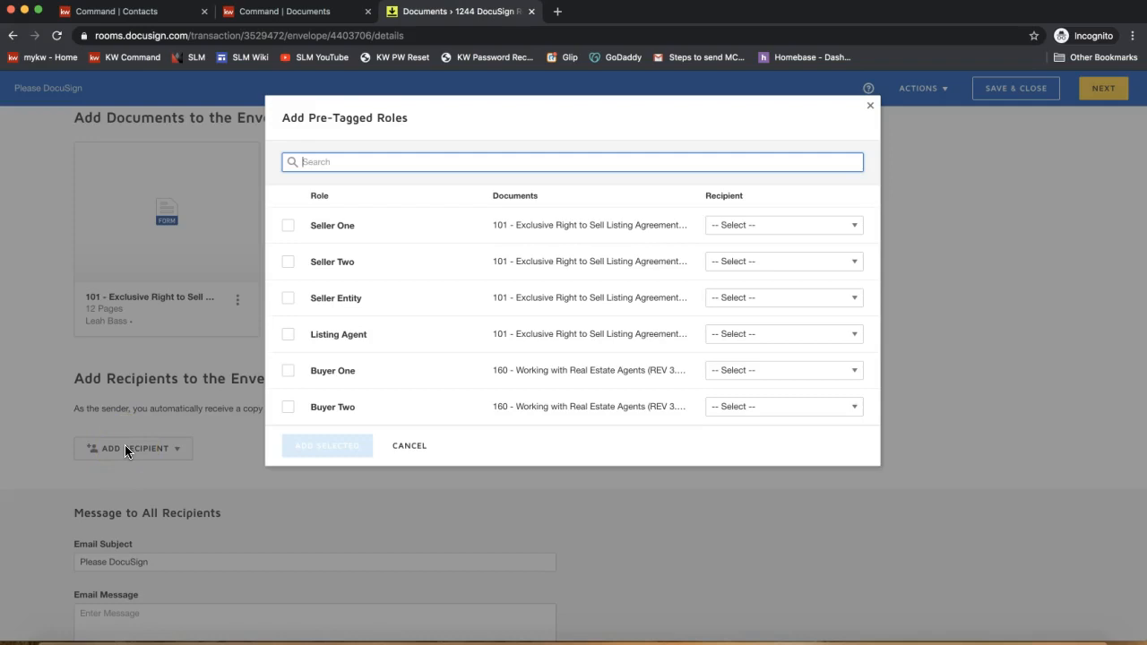
- Assign contacts to the Seller One, Seller Two and Listing Agent roles and add them
{"action": "left_click", "coordinate": [741, 227]}
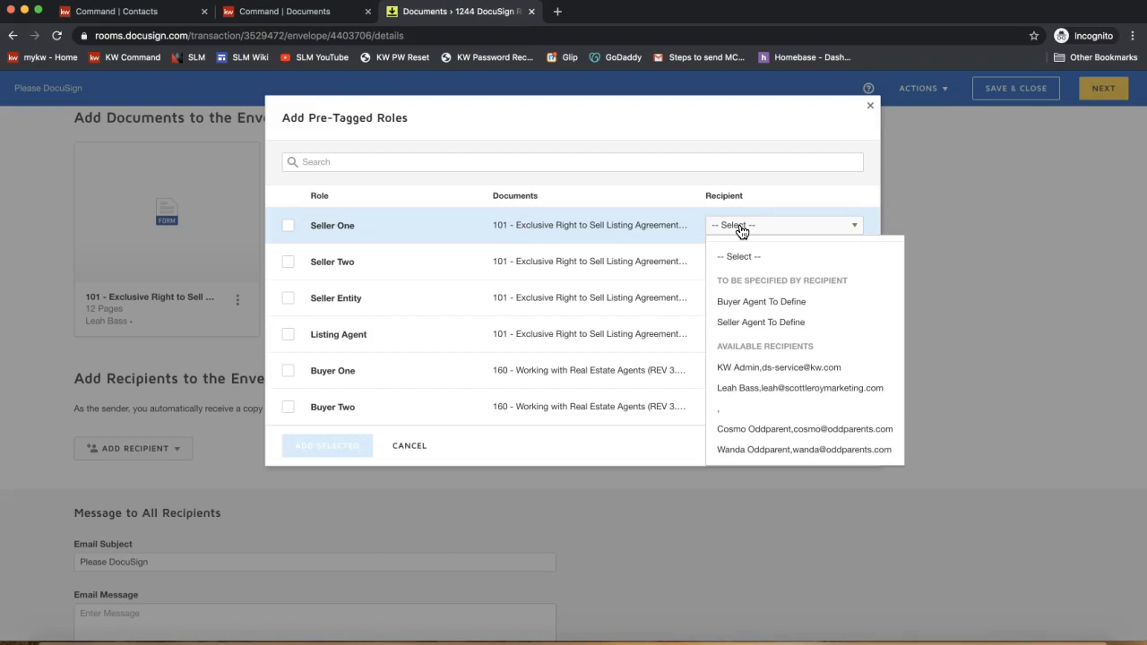
{"action": "left_click", "coordinate": [775, 430]}
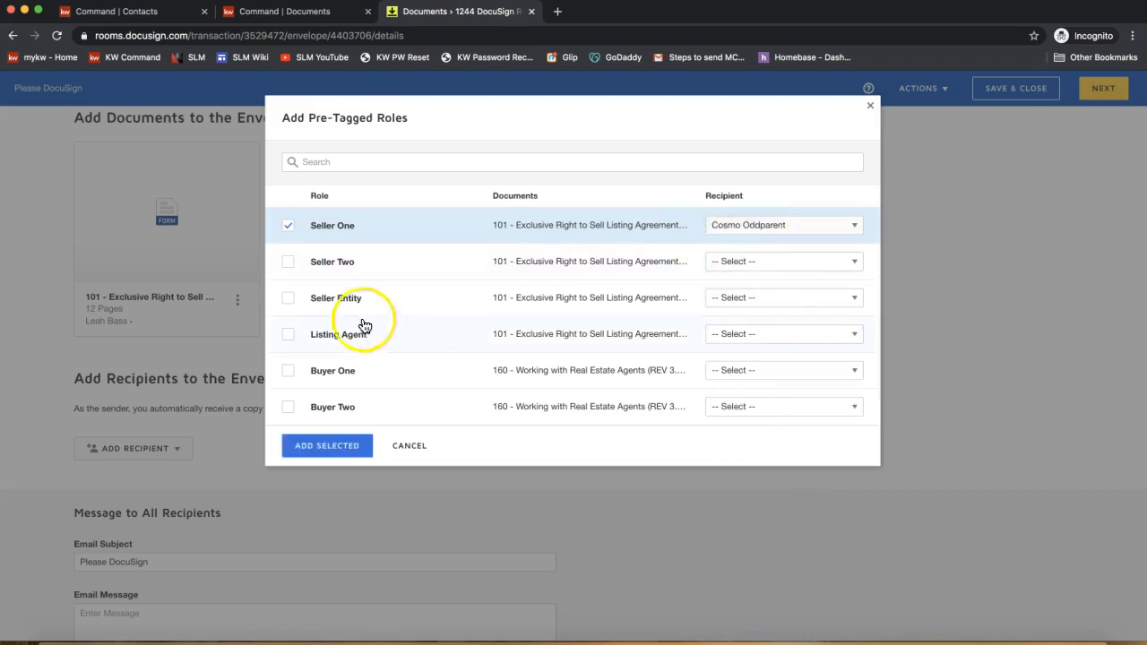
{"action": "left_click", "coordinate": [287, 262]}
{"action": "left_click", "coordinate": [785, 269]}
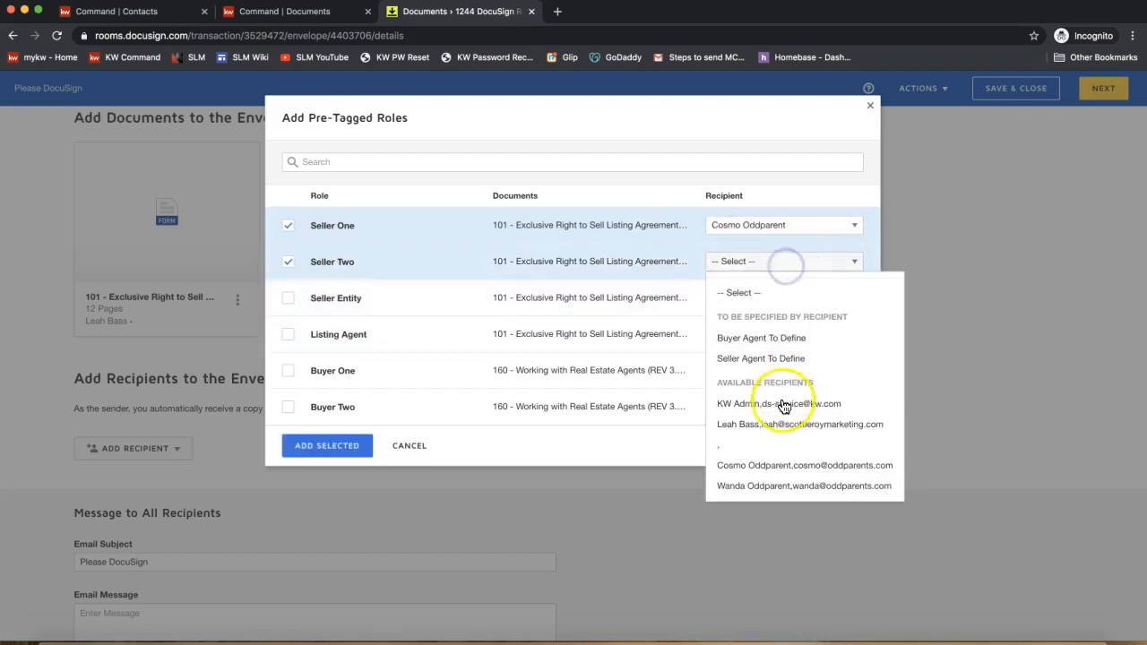
{"action": "left_click", "coordinate": [753, 490]}
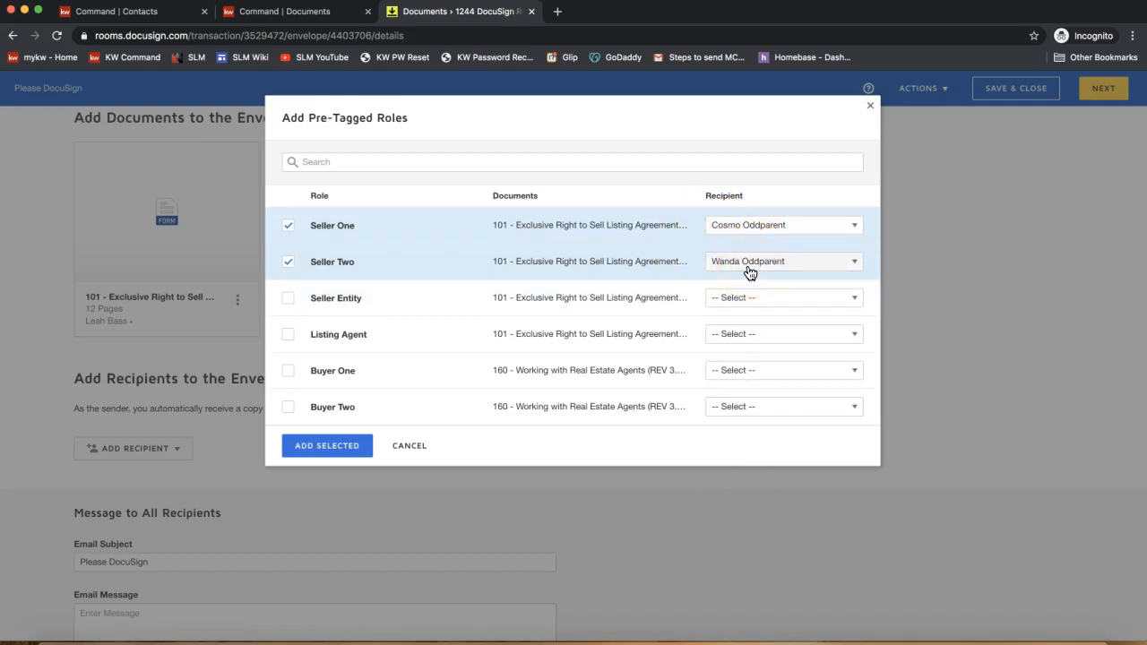
{"action": "left_click", "coordinate": [738, 335]}
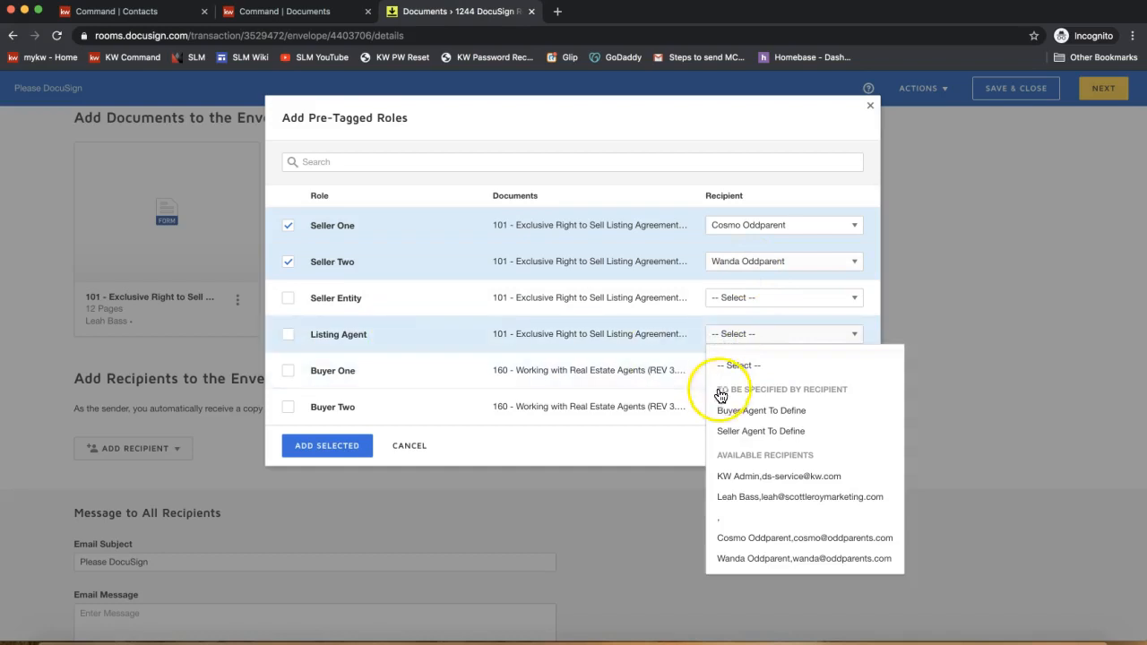
{"action": "left_click", "coordinate": [824, 499]}
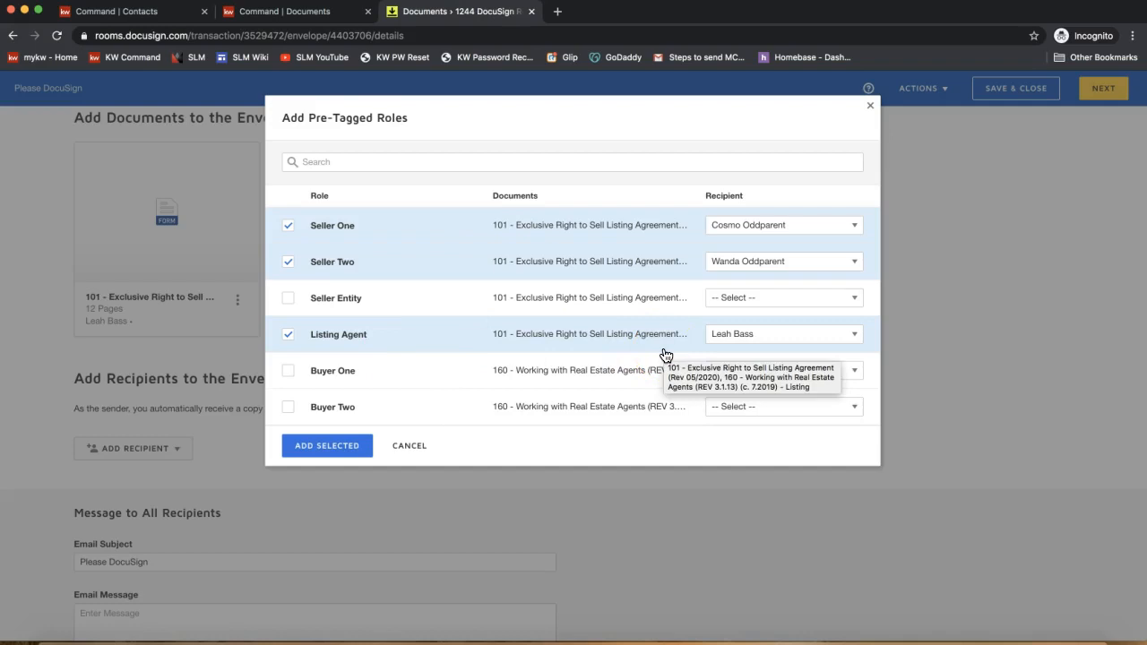
{"action": "left_click", "coordinate": [325, 446]}
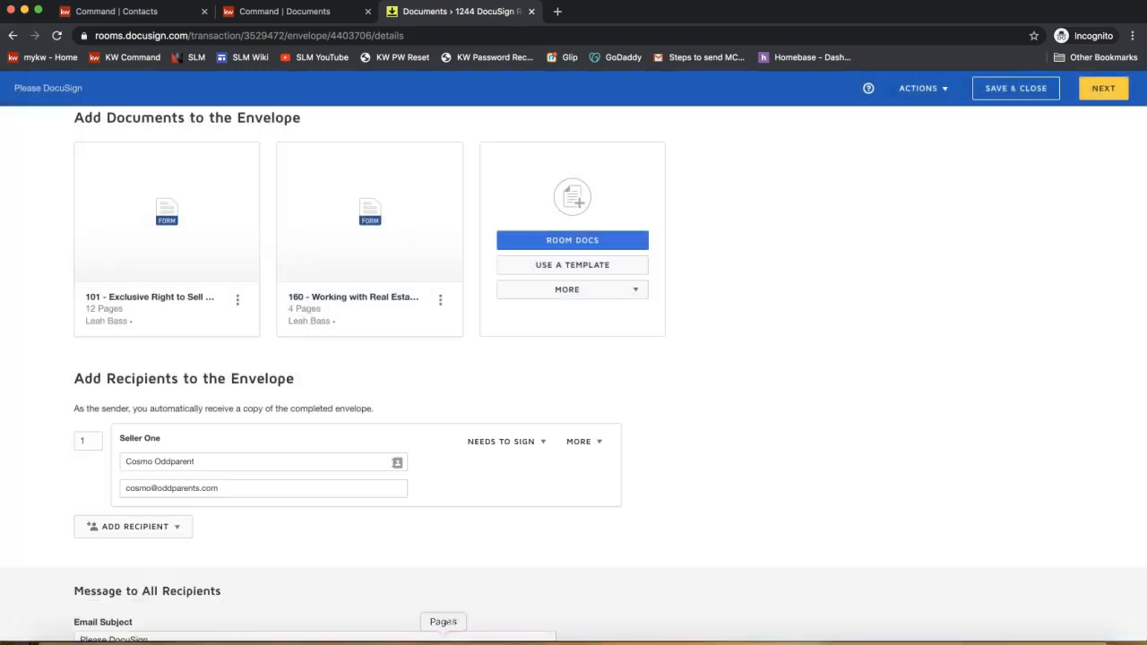
{"action": "scroll", "coordinate": [690, 389], "scroll_direction": "down", "scroll_amount": 3}
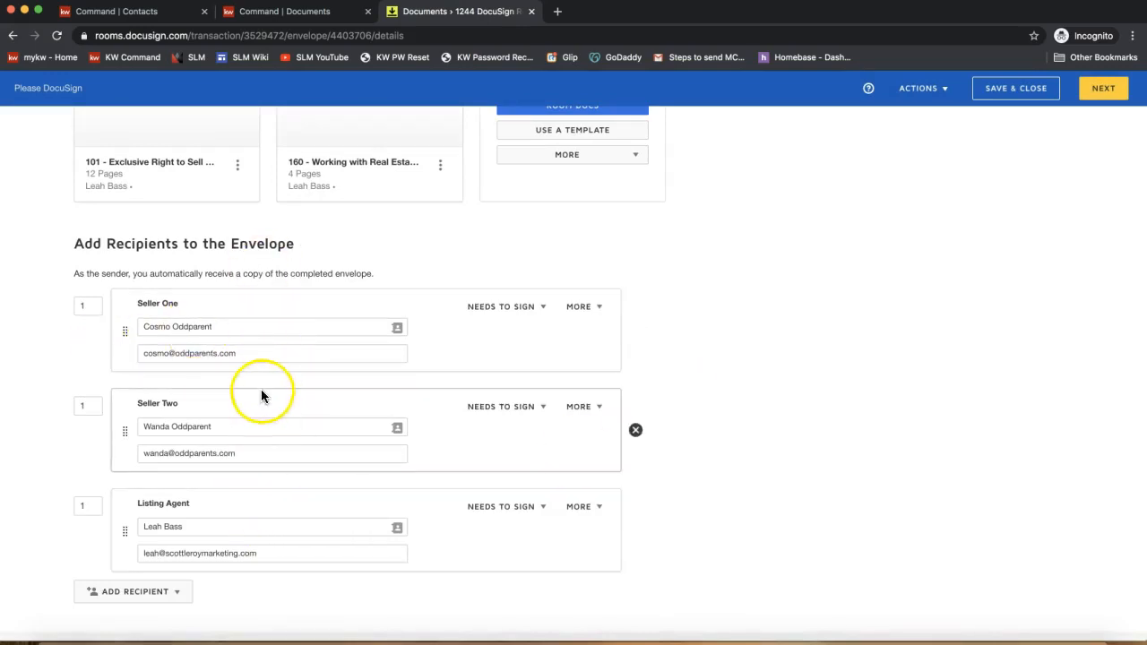
{"action": "double_click", "coordinate": [255, 242]}
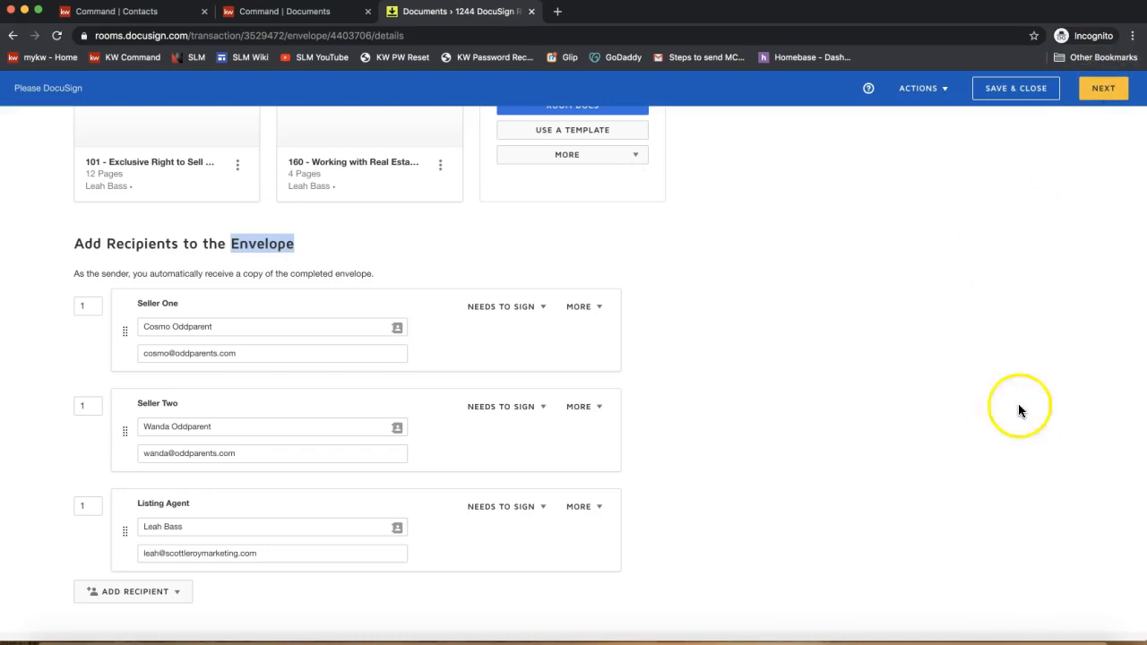
{"action": "scroll", "coordinate": [942, 535], "scroll_direction": "up", "scroll_amount": 5}
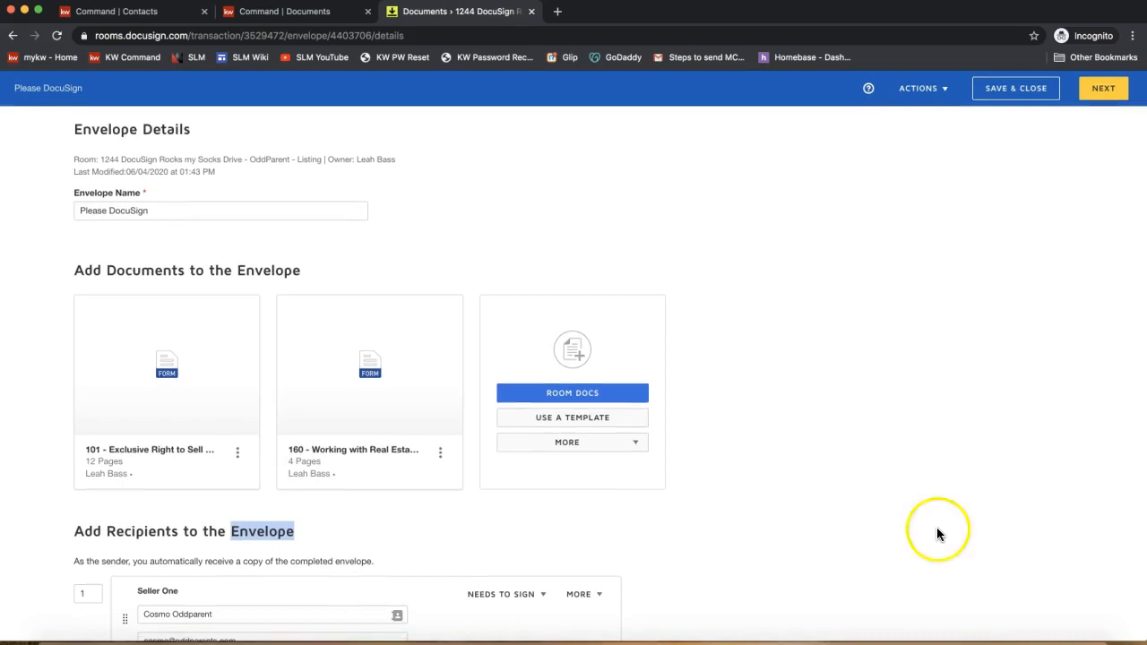
- Append 'Listing Packet' to the envelope name, making it 'Please DocuSign - Listing Packet'
{"action": "left_click", "coordinate": [229, 213]}
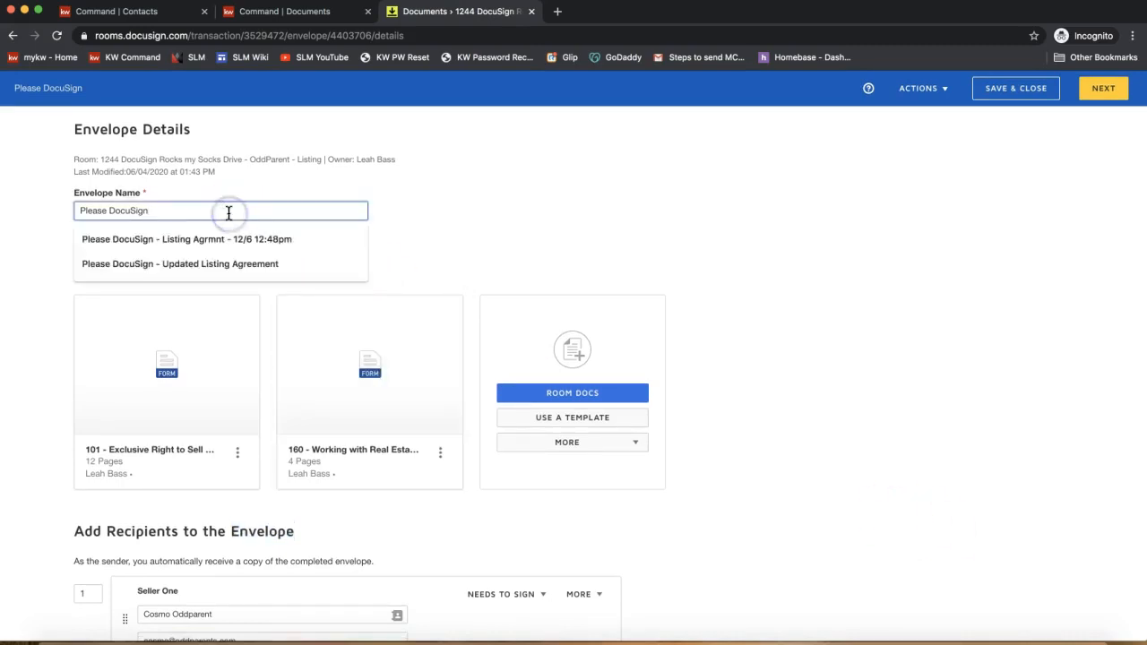
{"action": "left_click", "coordinate": [210, 183]}
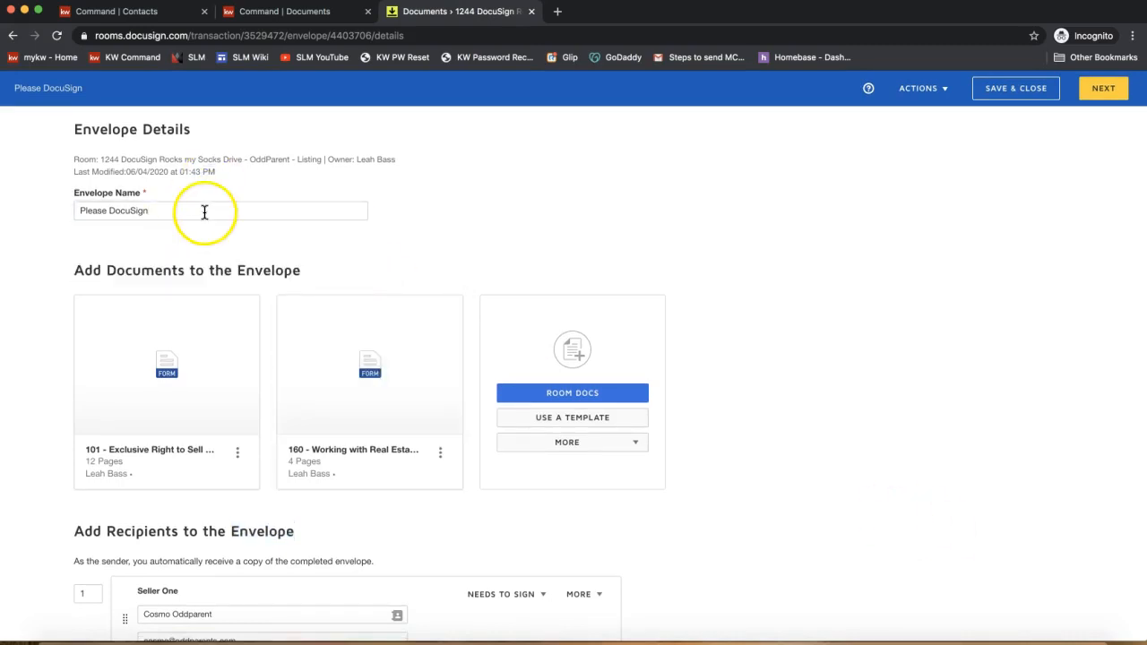
{"action": "left_click", "coordinate": [206, 212]}
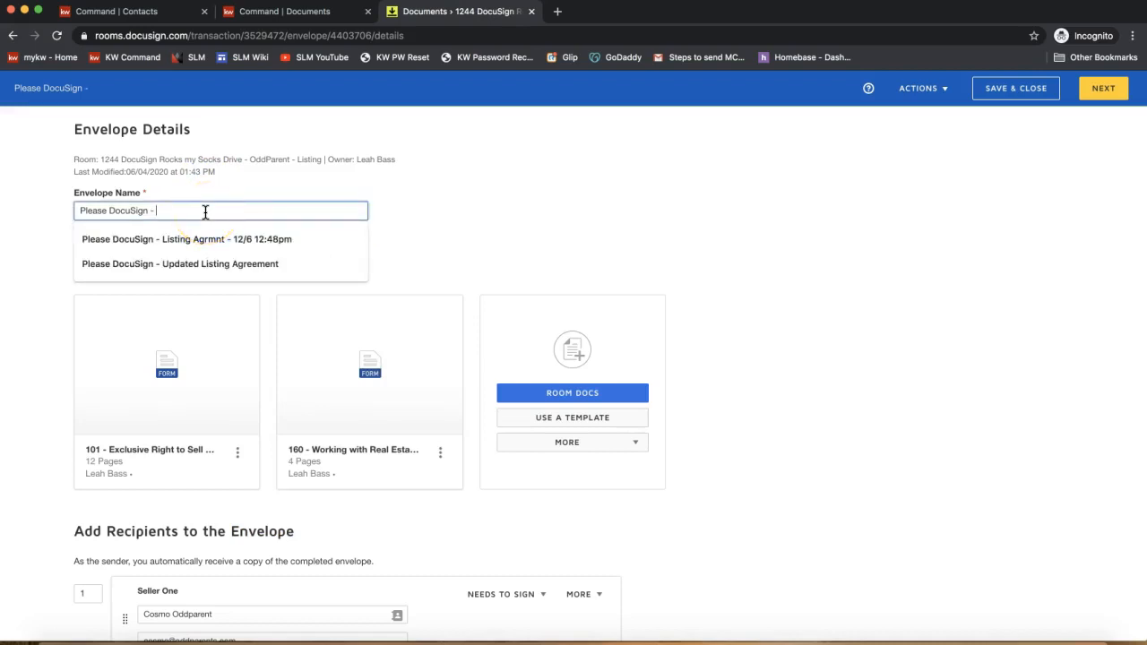
{"action": "type", "text": "Listi"}
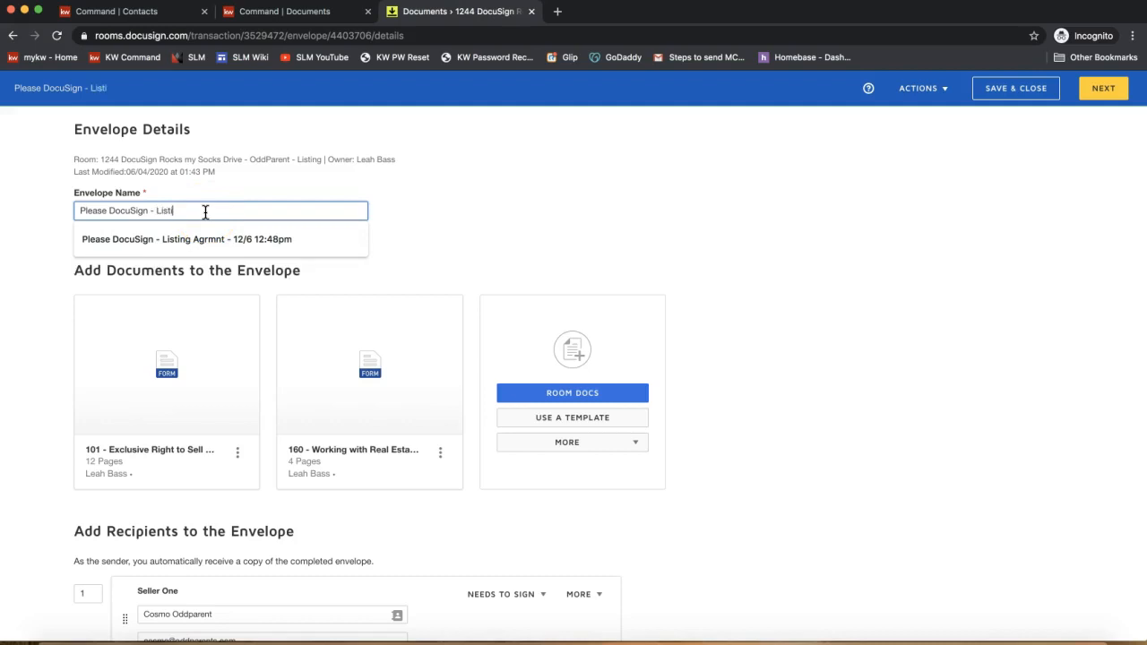
{"action": "type", "text": "ng Packet"}
{"action": "left_click", "coordinate": [676, 169]}
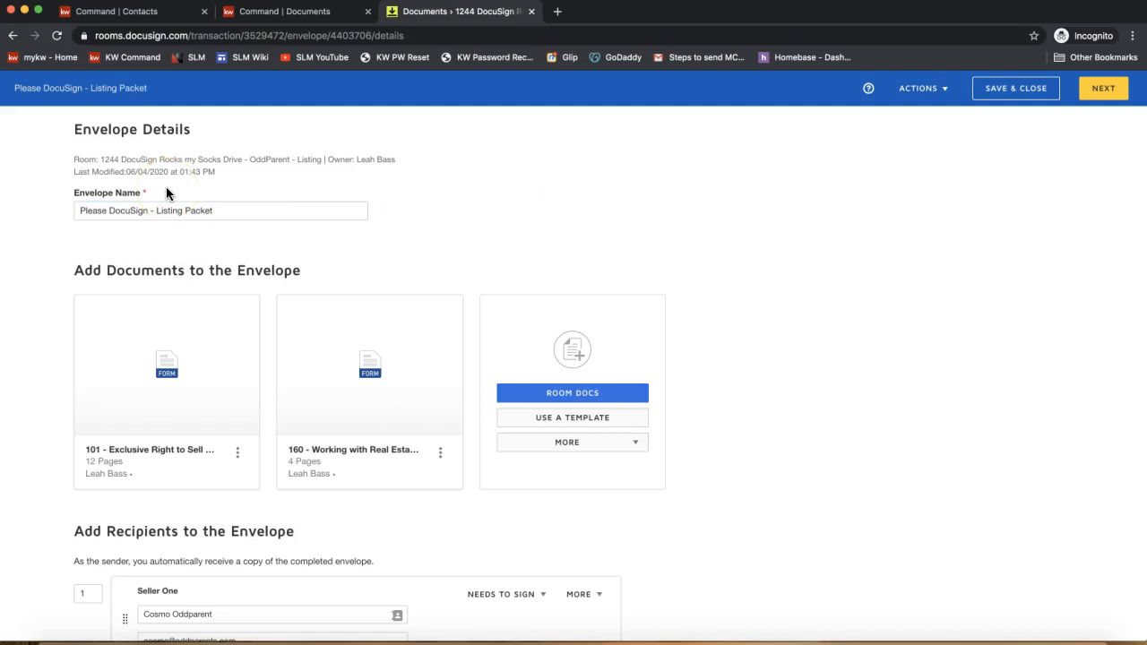
{"action": "triple_click", "coordinate": [90, 192]}
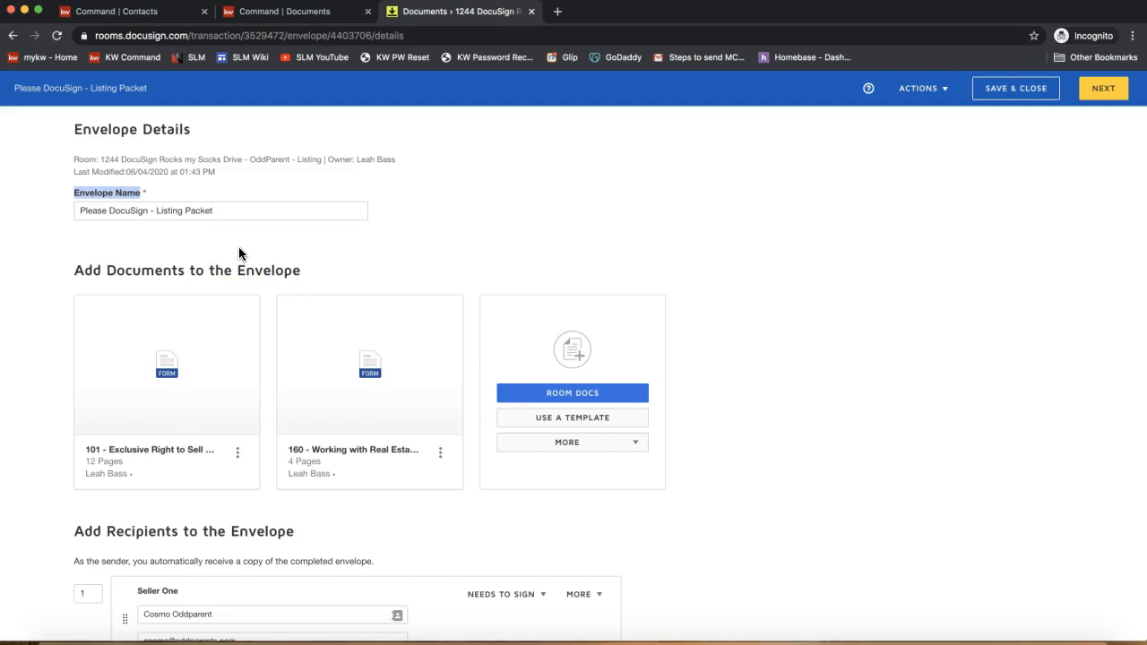
{"action": "double_click", "coordinate": [102, 129]}
{"action": "left_click_drag", "start_coordinate": [214, 211], "coordinate": [155, 210]}
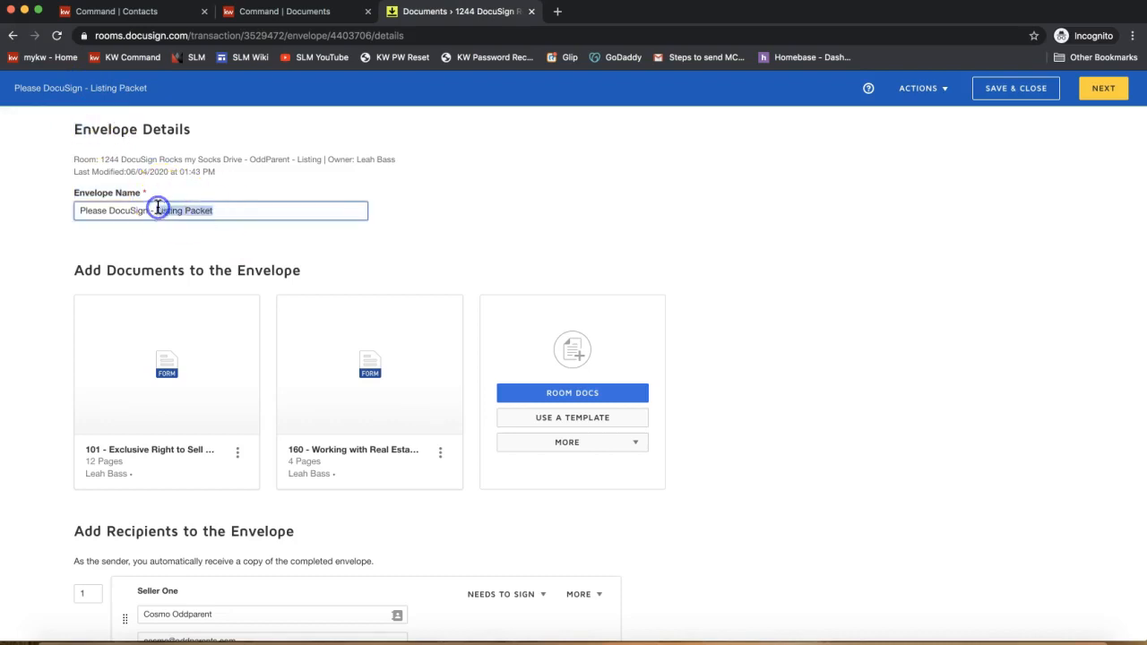
{"action": "left_click", "coordinate": [392, 239]}
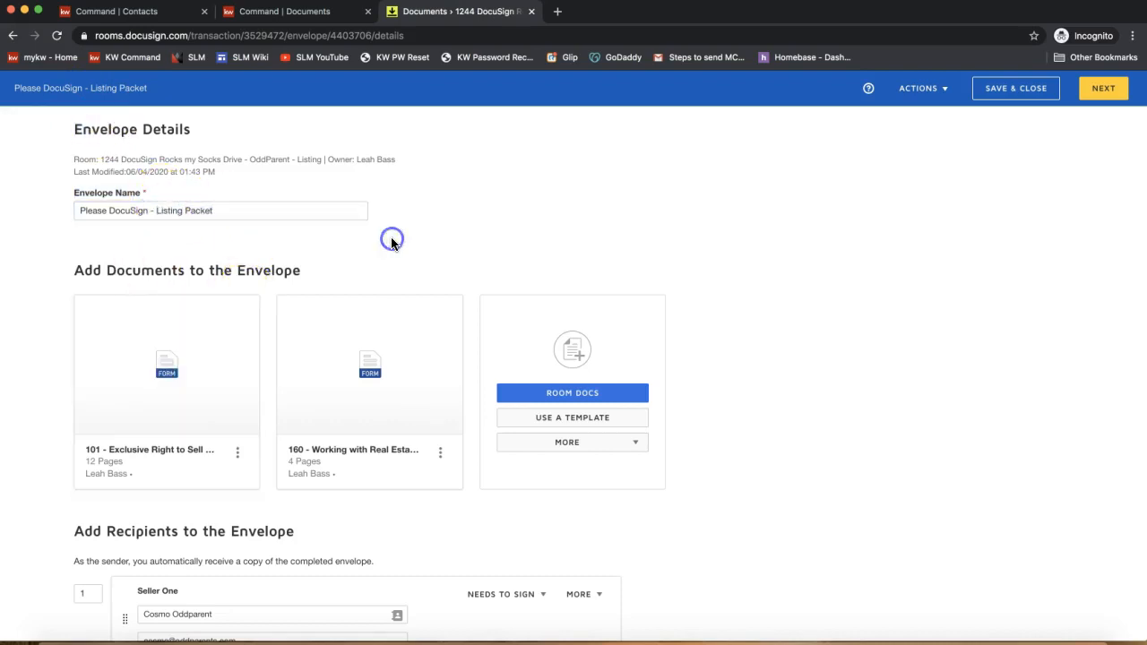
{"action": "double_click", "coordinate": [268, 207]}
{"action": "triple_click", "coordinate": [268, 207]}
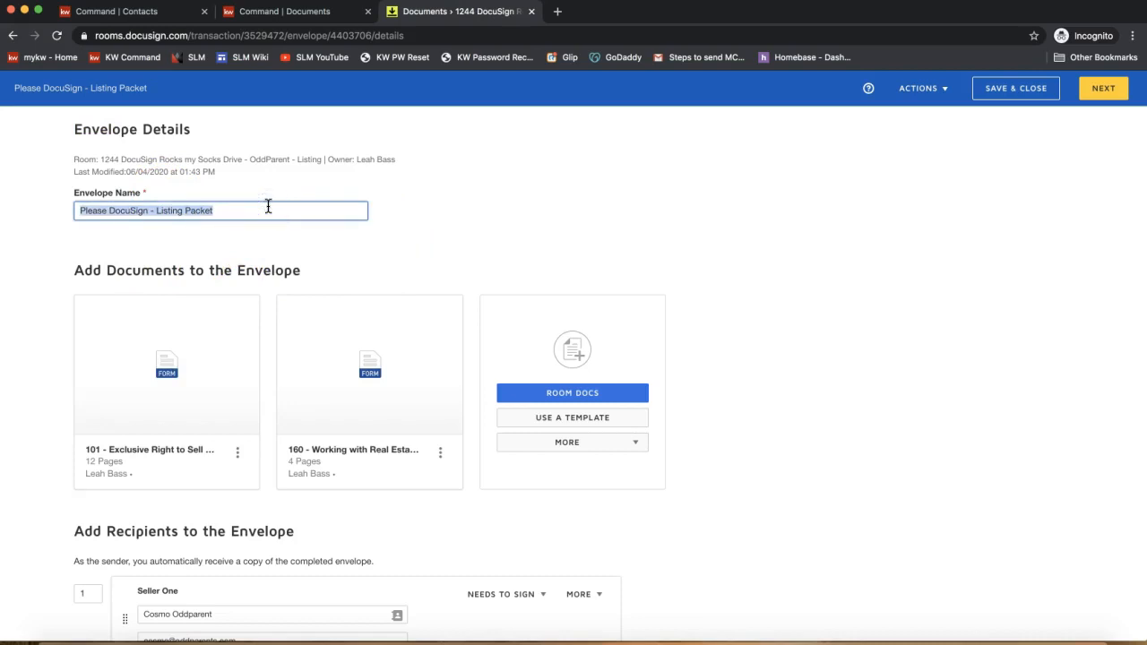
- Swap the document tiles so form 160 comes first and form 101 second
{"action": "scroll", "coordinate": [431, 232], "scroll_direction": "down", "scroll_amount": 1}
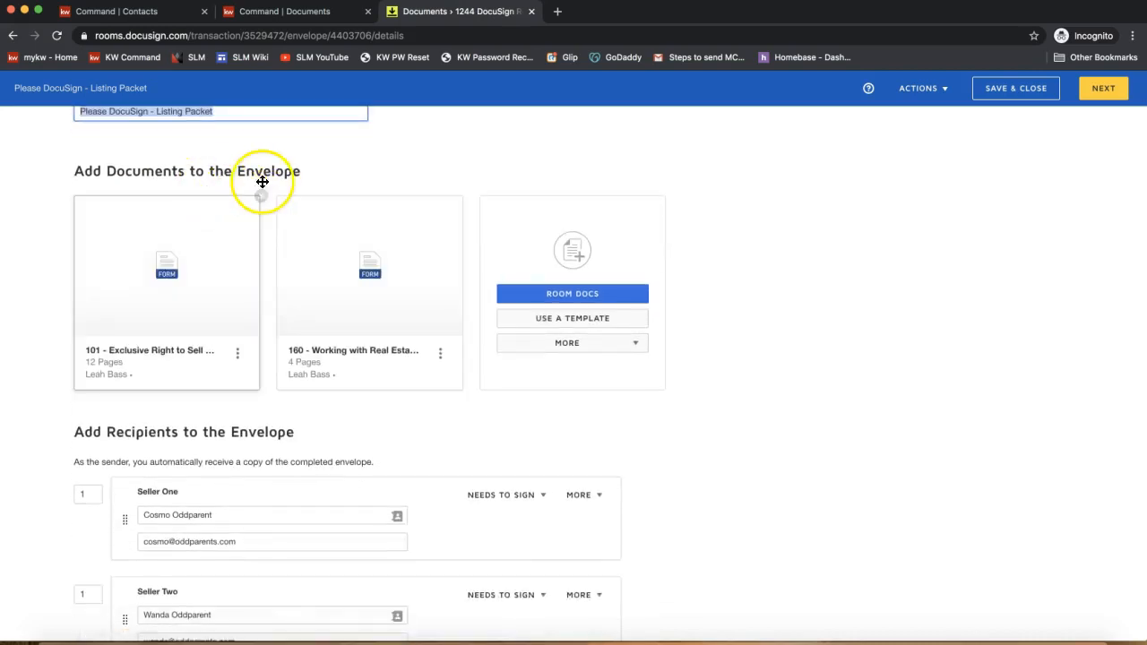
{"action": "left_click_drag", "start_coordinate": [309, 224], "coordinate": [4, 215]}
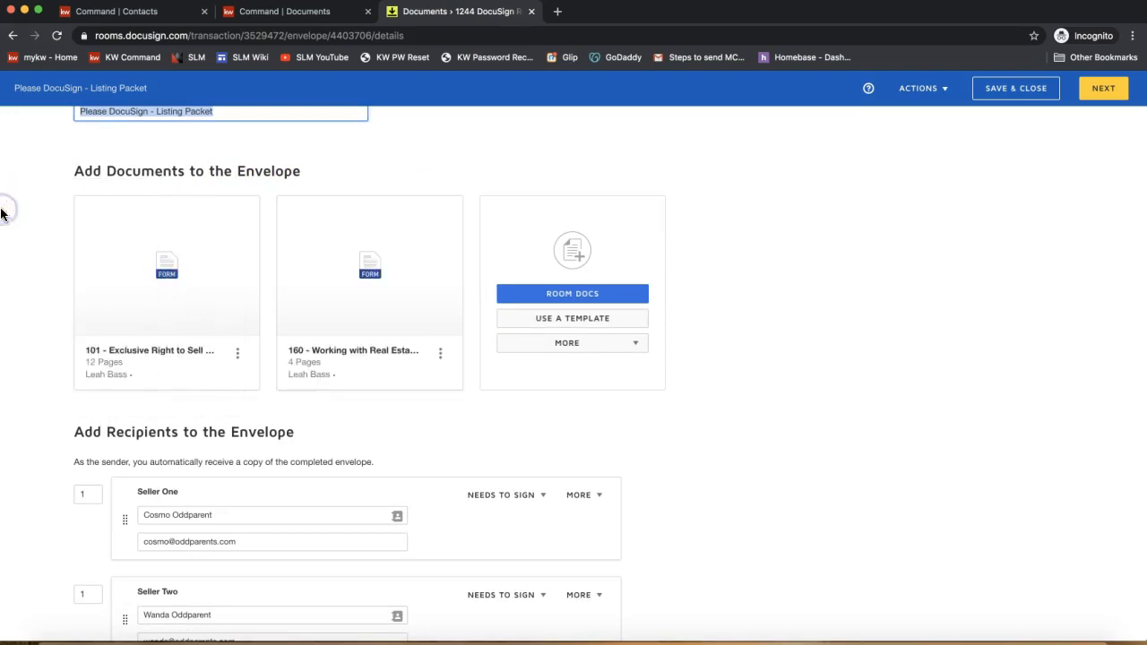
{"action": "left_click_drag", "start_coordinate": [118, 208], "coordinate": [328, 219]}
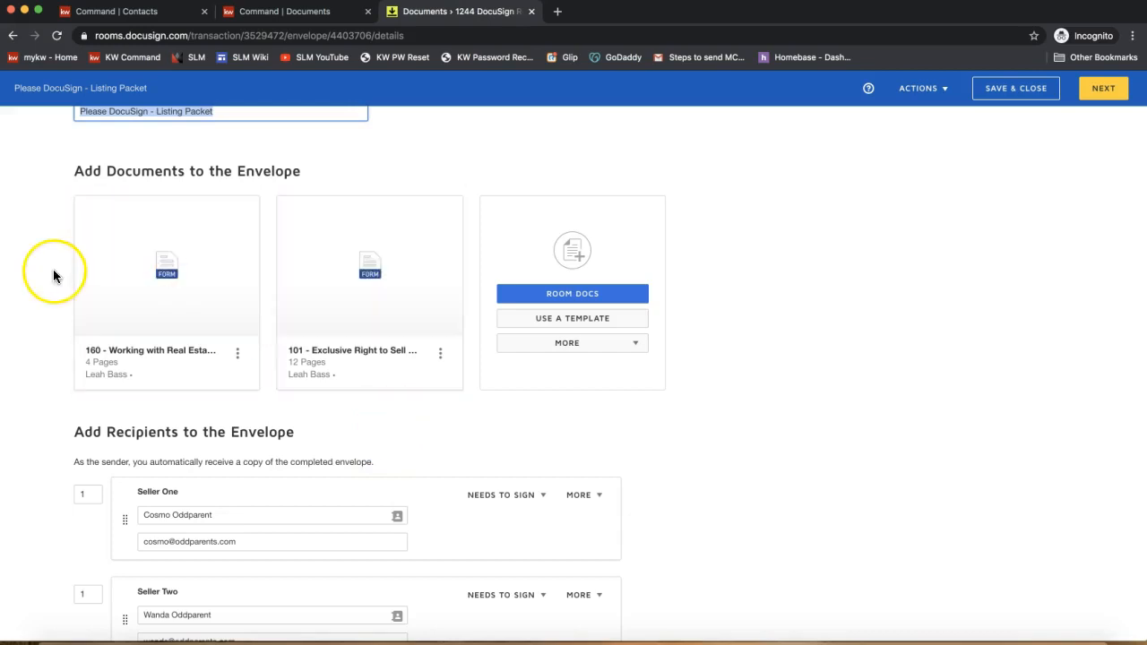
{"action": "mouse_move", "coordinate": [120, 246]}
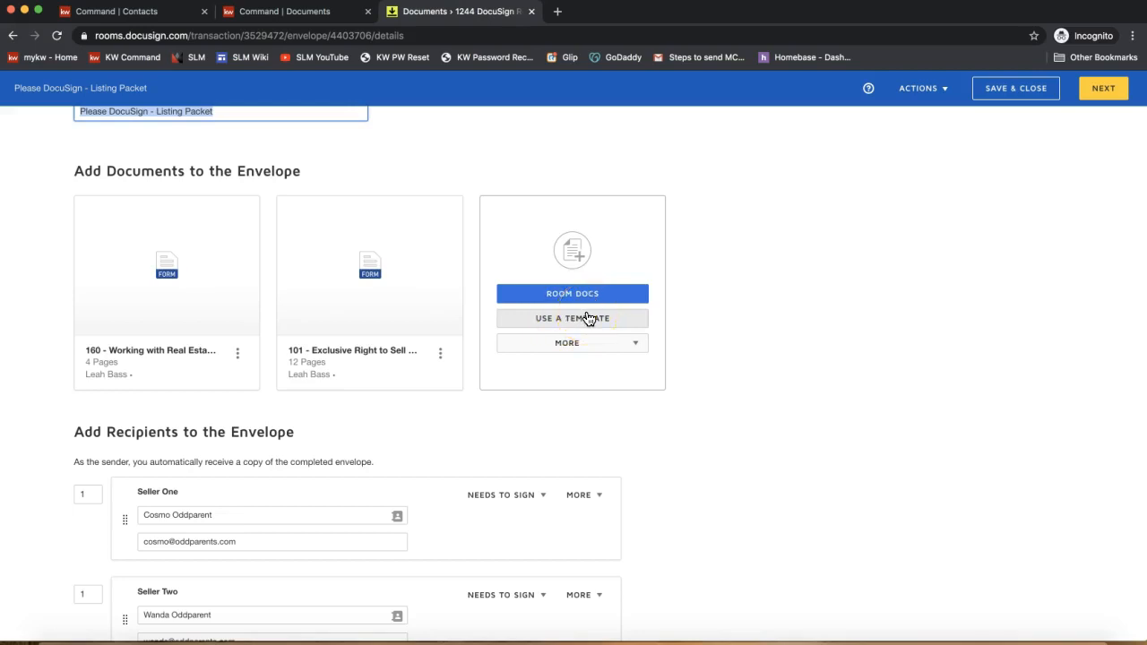
- Keep Seller One, Seller Two and Listing Agent at routing order 1, then show Add Recipient options
{"action": "left_click", "coordinate": [588, 325]}
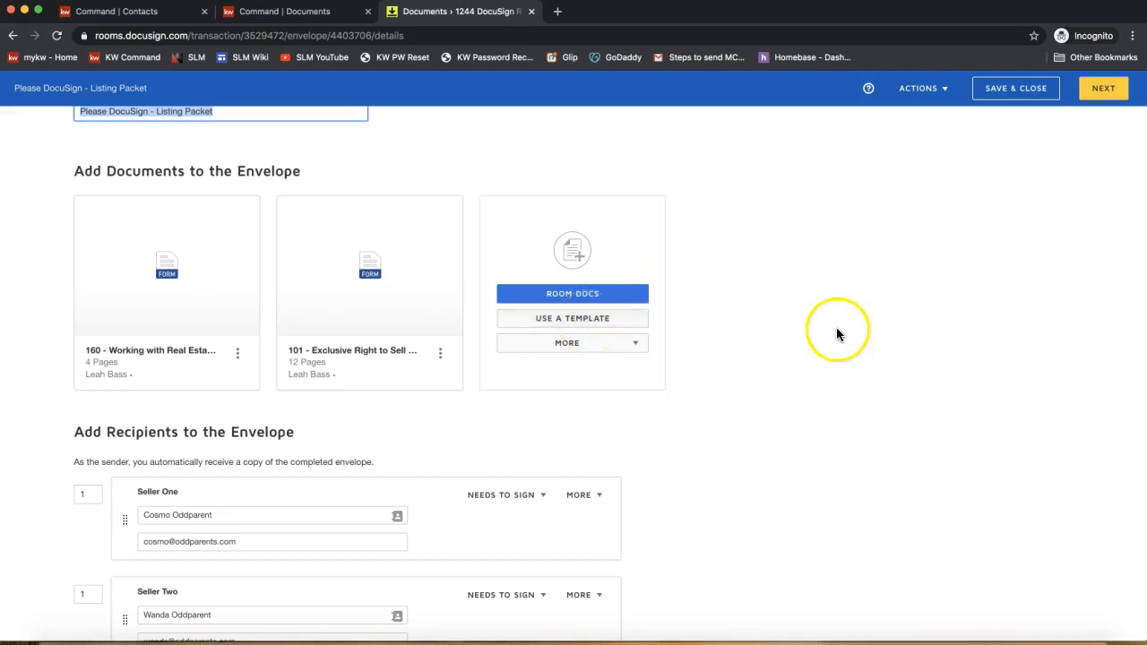
{"action": "scroll", "coordinate": [837, 333], "scroll_direction": "down", "scroll_amount": 3}
{"action": "scroll", "coordinate": [839, 331], "scroll_direction": "down", "scroll_amount": 3}
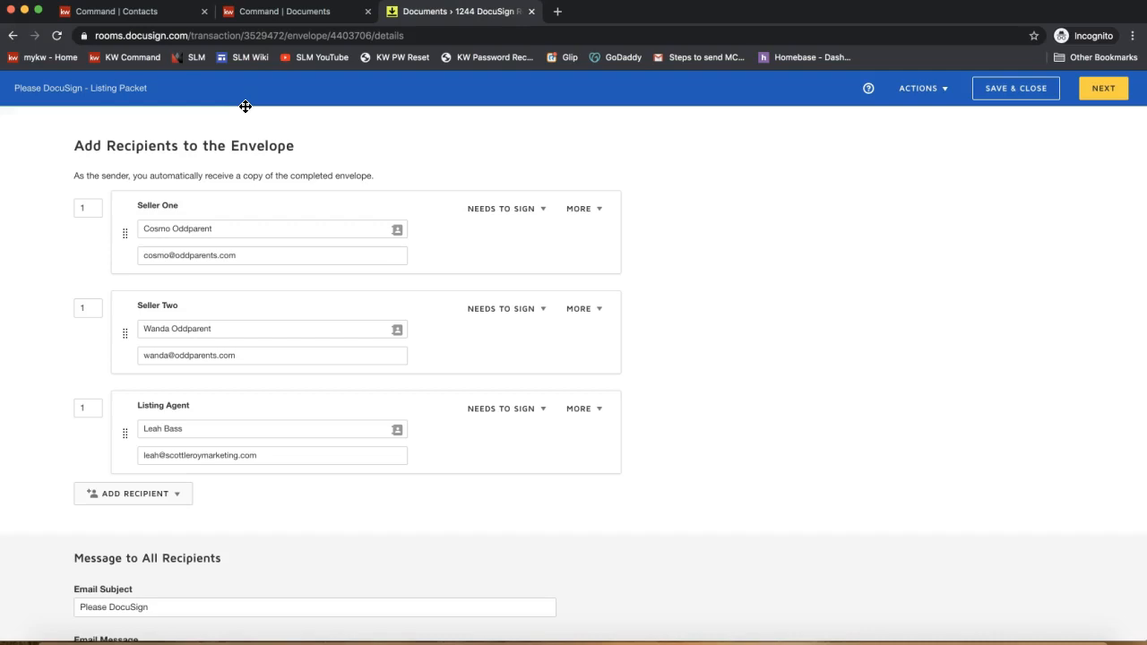
{"action": "left_click", "coordinate": [267, 271]}
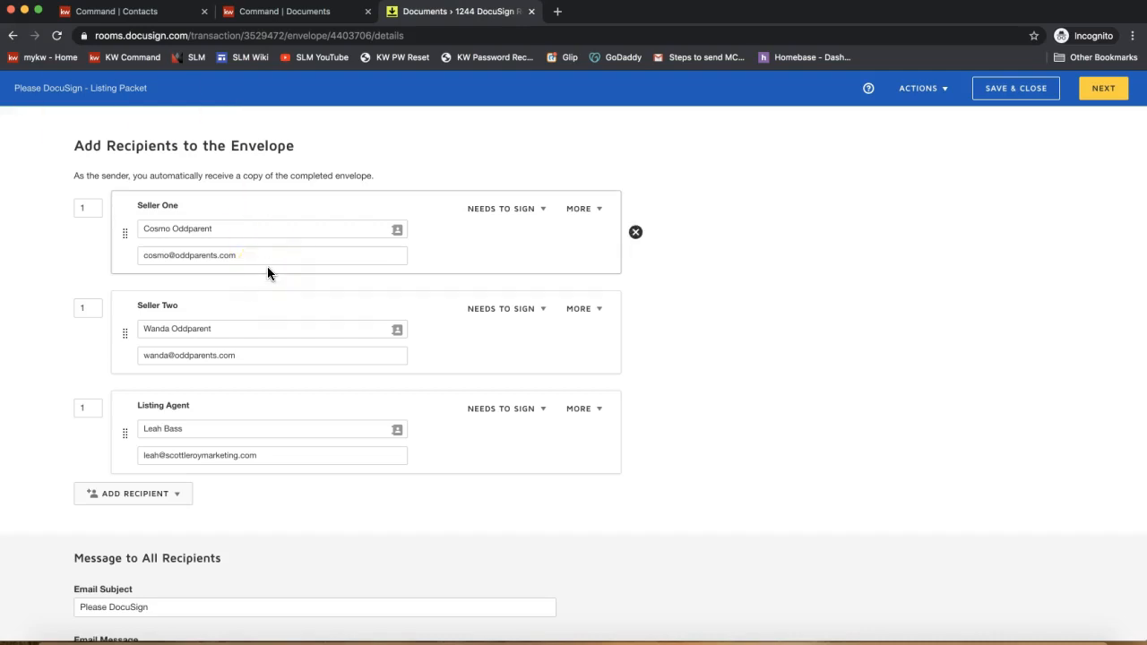
{"action": "left_click", "coordinate": [215, 231]}
{"action": "left_click", "coordinate": [89, 210]}
{"action": "left_click", "coordinate": [90, 311]}
{"action": "left_click", "coordinate": [88, 412]}
{"action": "left_click", "coordinate": [90, 412]}
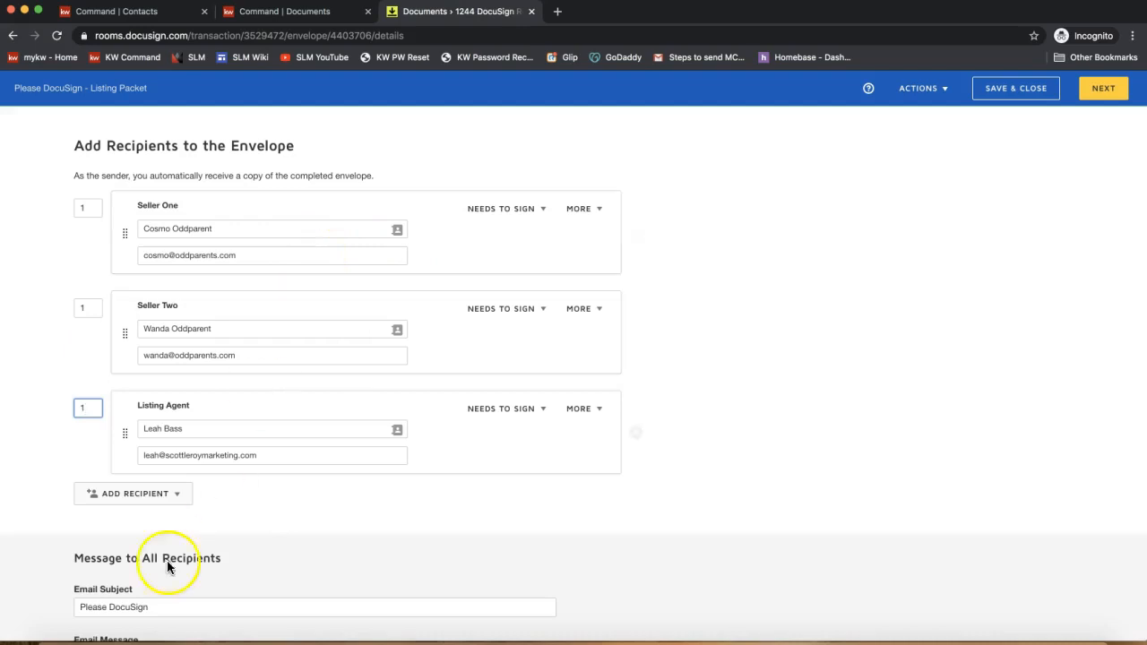
{"action": "left_click", "coordinate": [116, 498]}
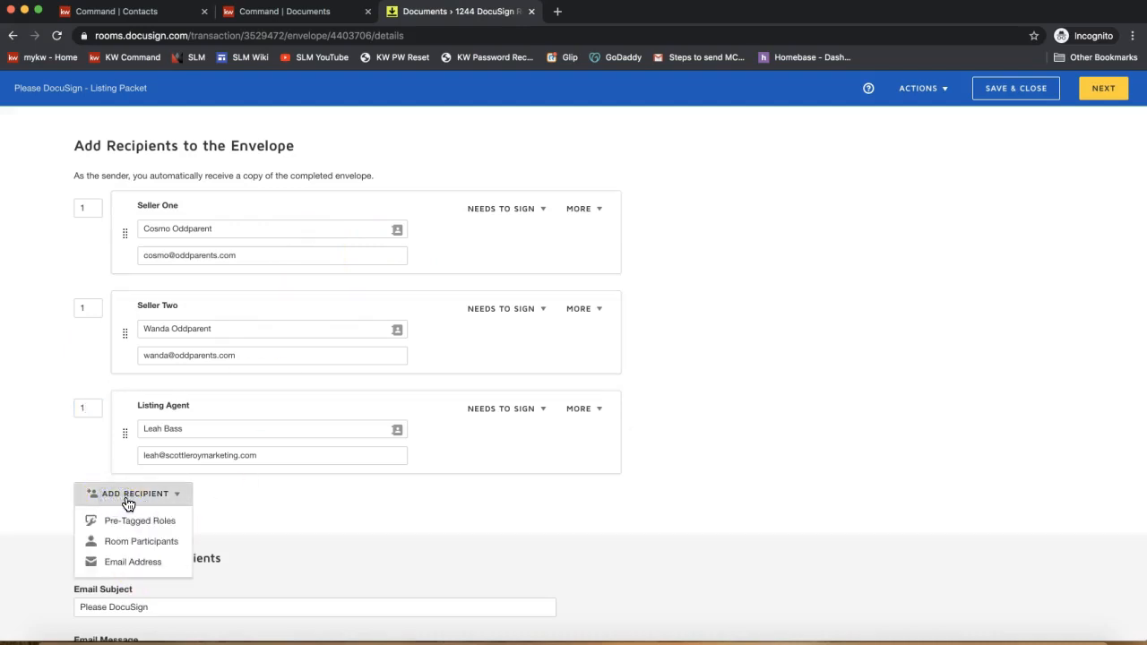
- Add a fourth recipient by e-mail address, entering the recipient's full name and e-mail
{"action": "left_click", "coordinate": [126, 568]}
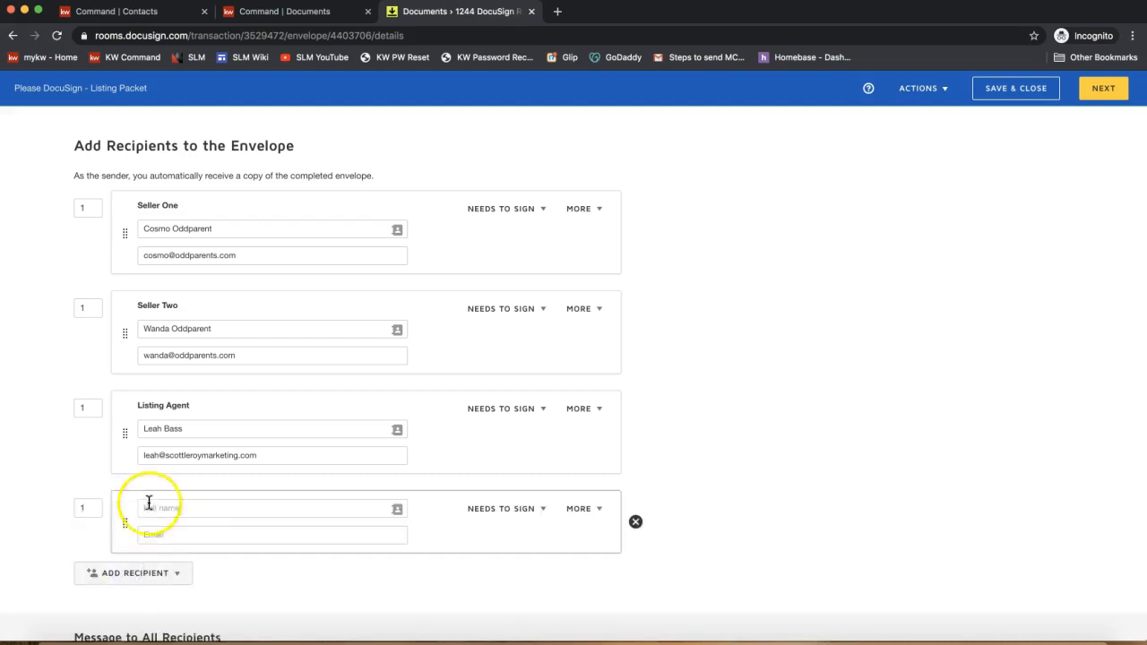
{"action": "left_click", "coordinate": [125, 573]}
{"action": "scroll", "coordinate": [124, 625], "scroll_direction": "down", "scroll_amount": 1}
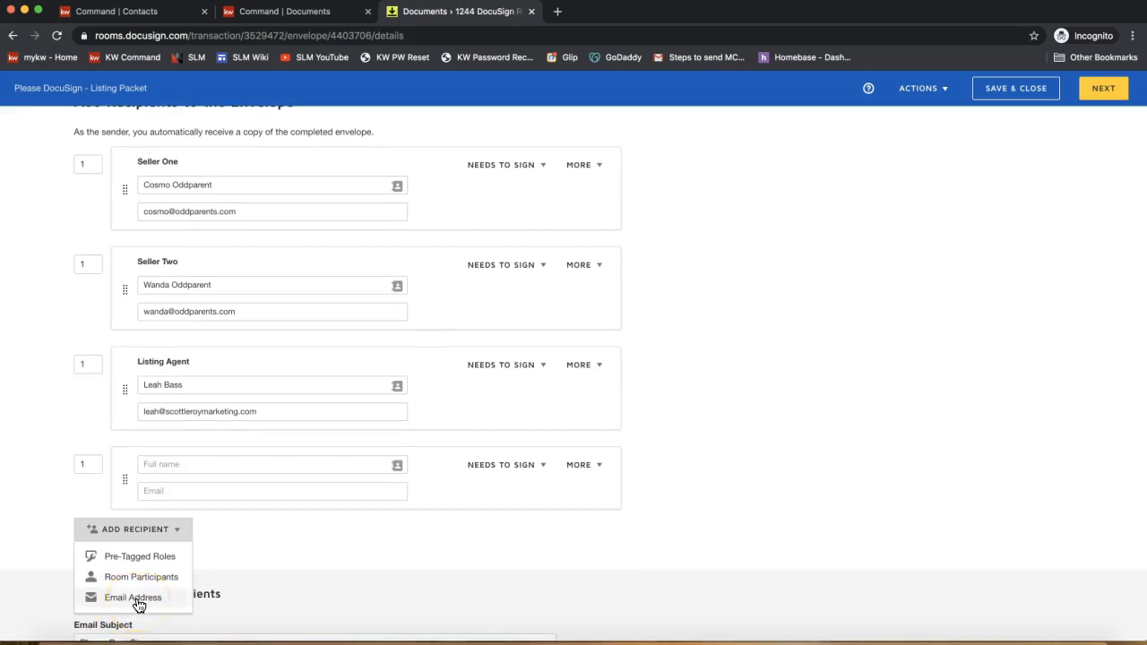
{"action": "left_click", "coordinate": [219, 461]}
{"action": "type", "text": "Tammy Transactions"}
{"action": "left_click", "coordinate": [233, 488]}
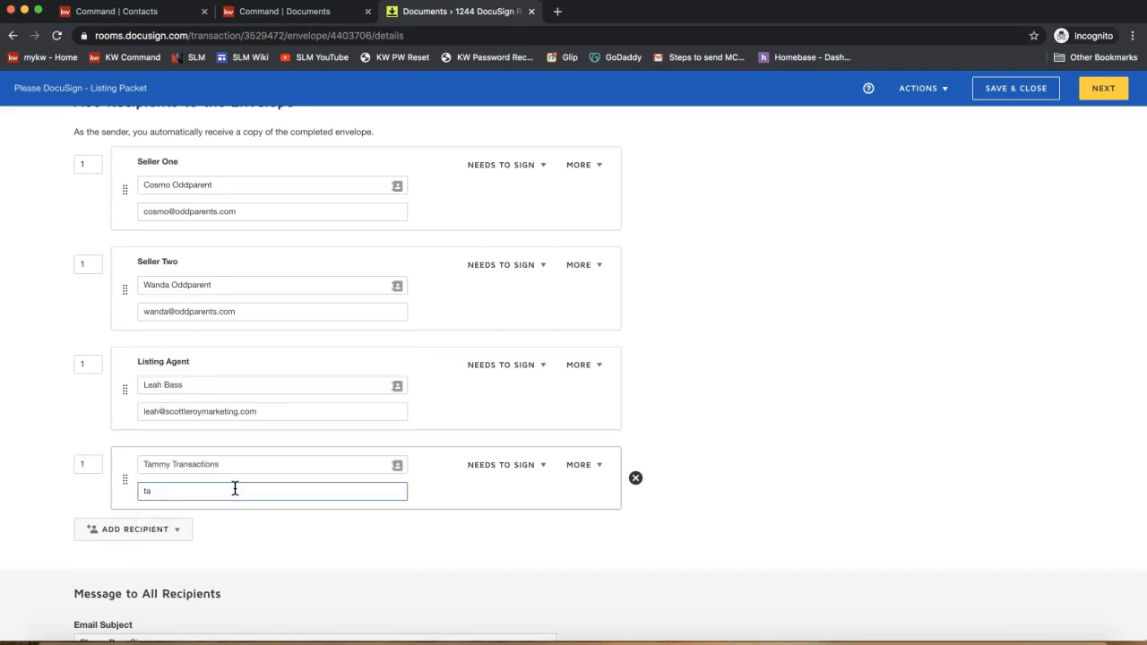
{"action": "left_click", "coordinate": [270, 544]}
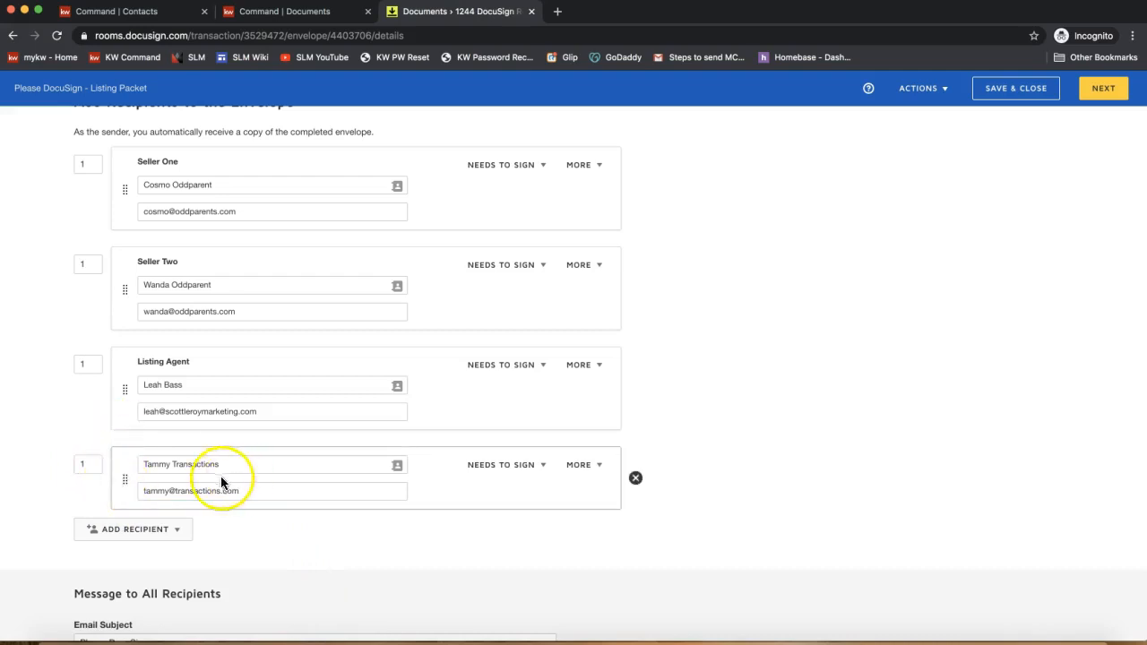
{"action": "left_click", "coordinate": [95, 468]}
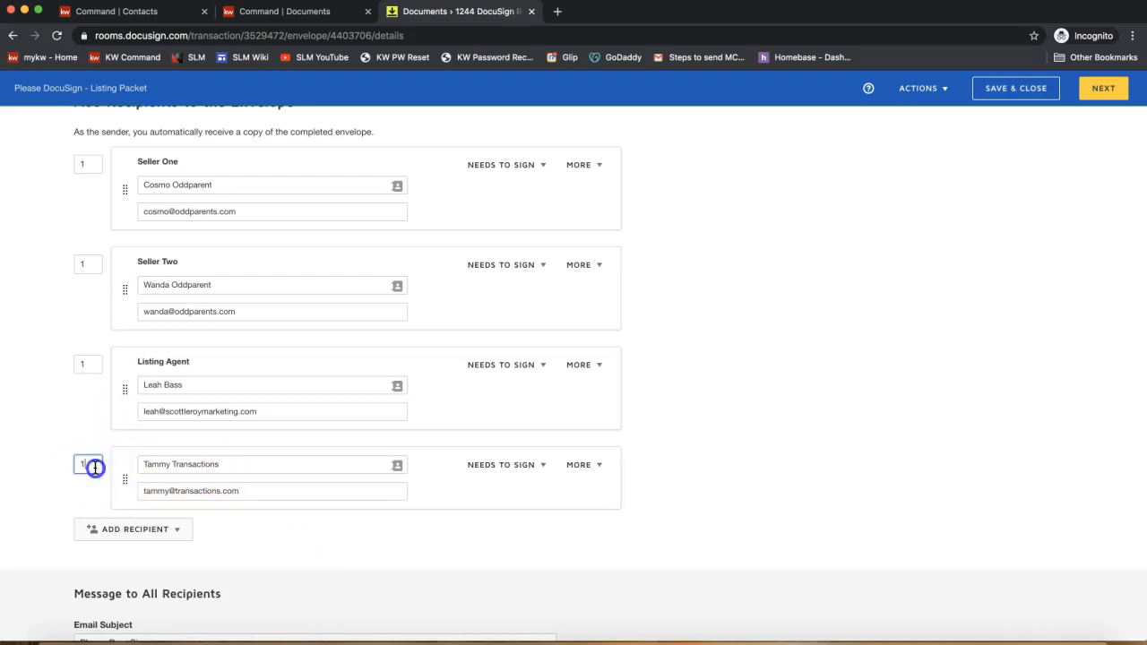
- Set the fourth recipient's routing order to 2, leaving the three signers at 1
{"action": "left_click", "coordinate": [93, 163]}
{"action": "left_click", "coordinate": [94, 262]}
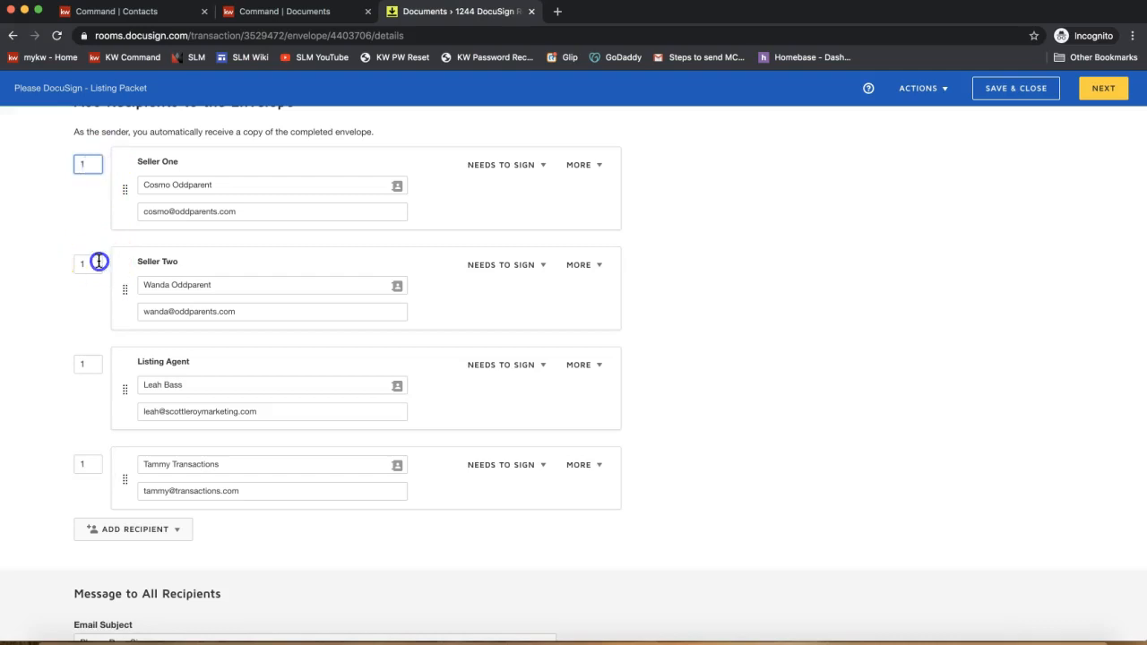
{"action": "left_click", "coordinate": [95, 358]}
{"action": "left_click", "coordinate": [87, 466]}
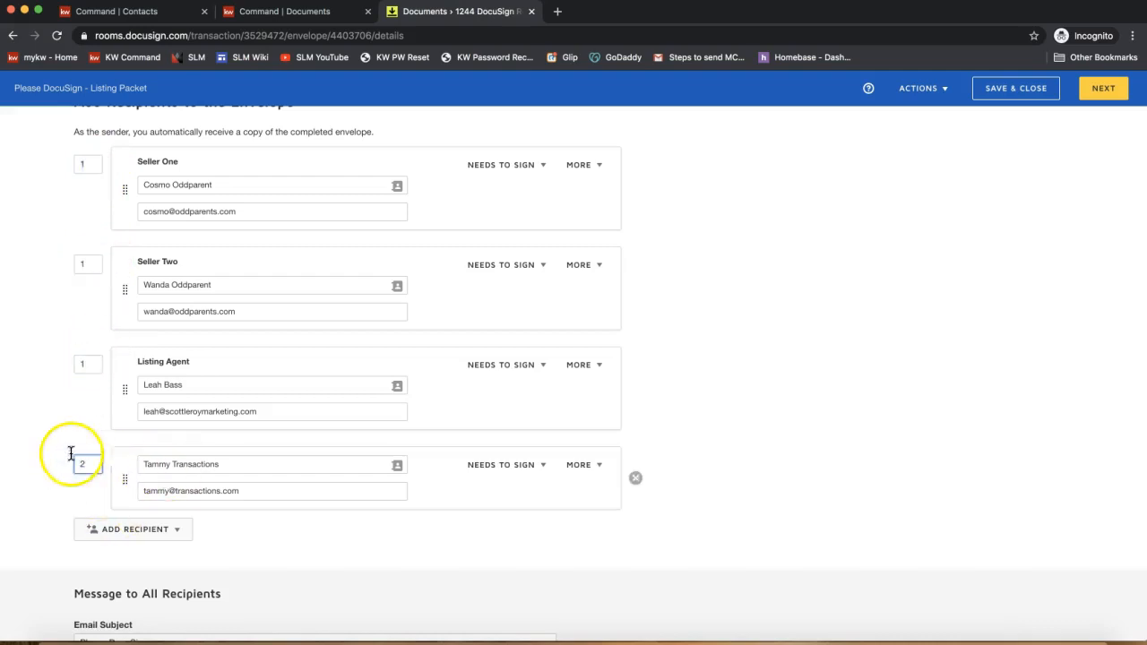
{"action": "left_click", "coordinate": [62, 424]}
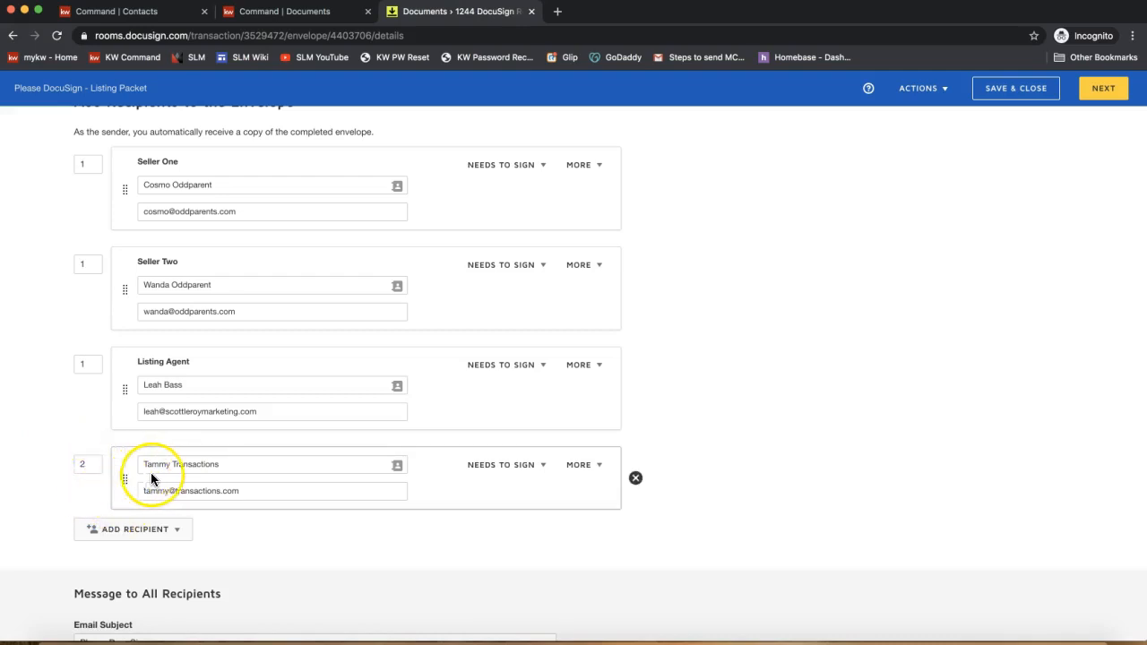
{"action": "triple_click", "coordinate": [144, 464]}
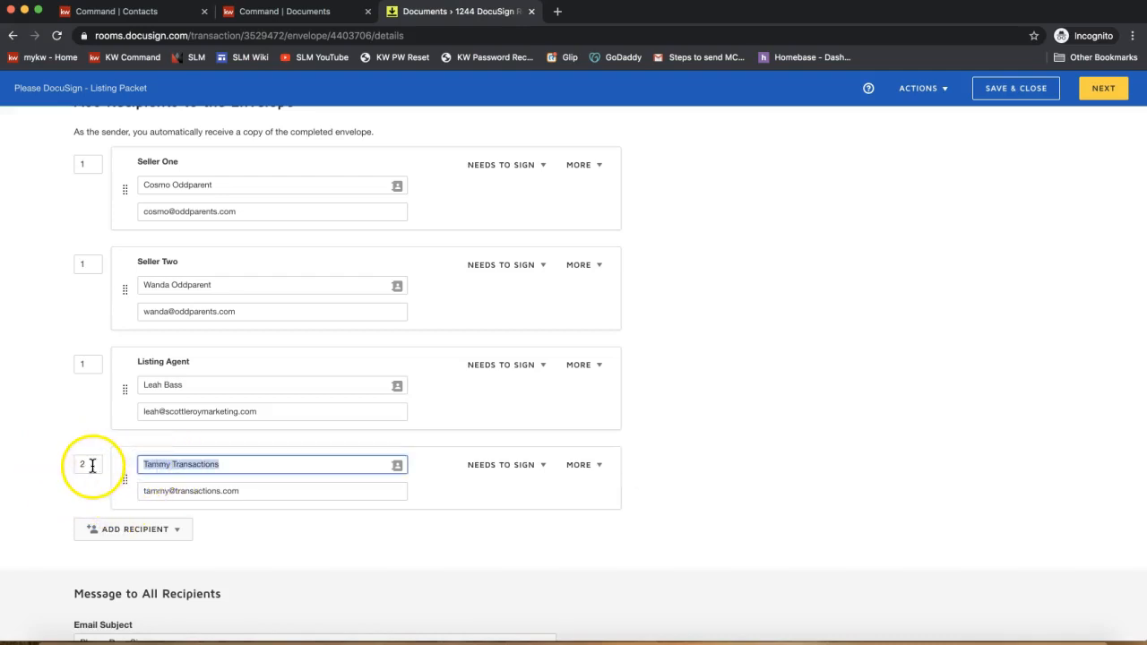
{"action": "left_click", "coordinate": [87, 167]}
{"action": "left_click", "coordinate": [93, 262]}
{"action": "left_click", "coordinate": [92, 363]}
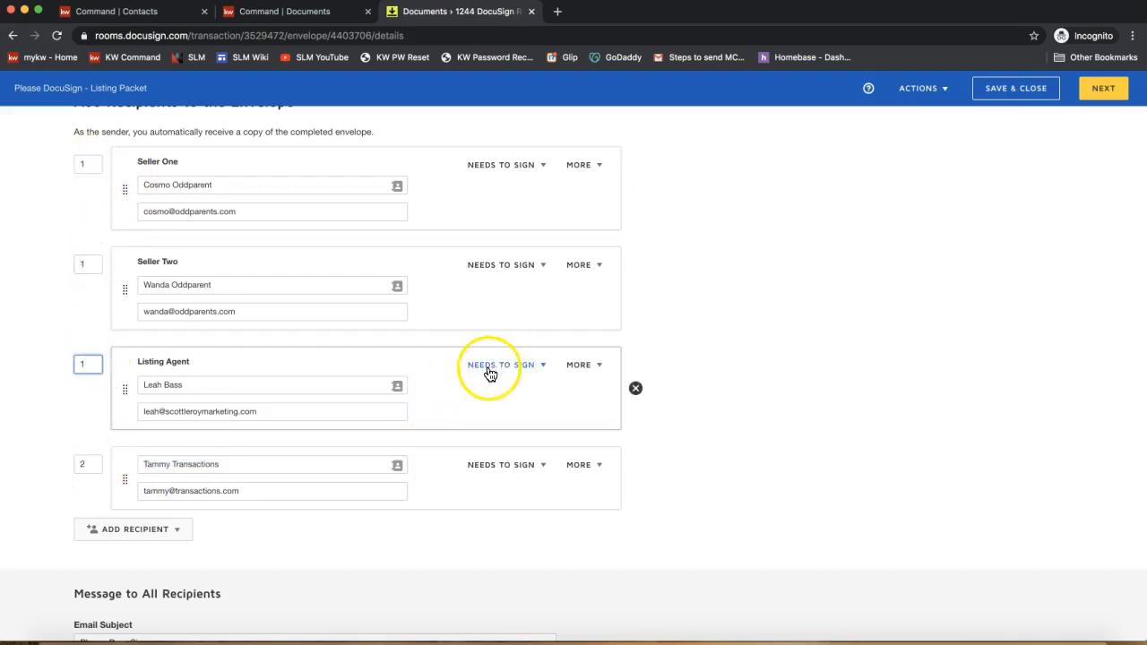
- Change the fourth recipient's role from Needs to Sign to Receives a Copy
{"action": "left_click", "coordinate": [513, 467]}
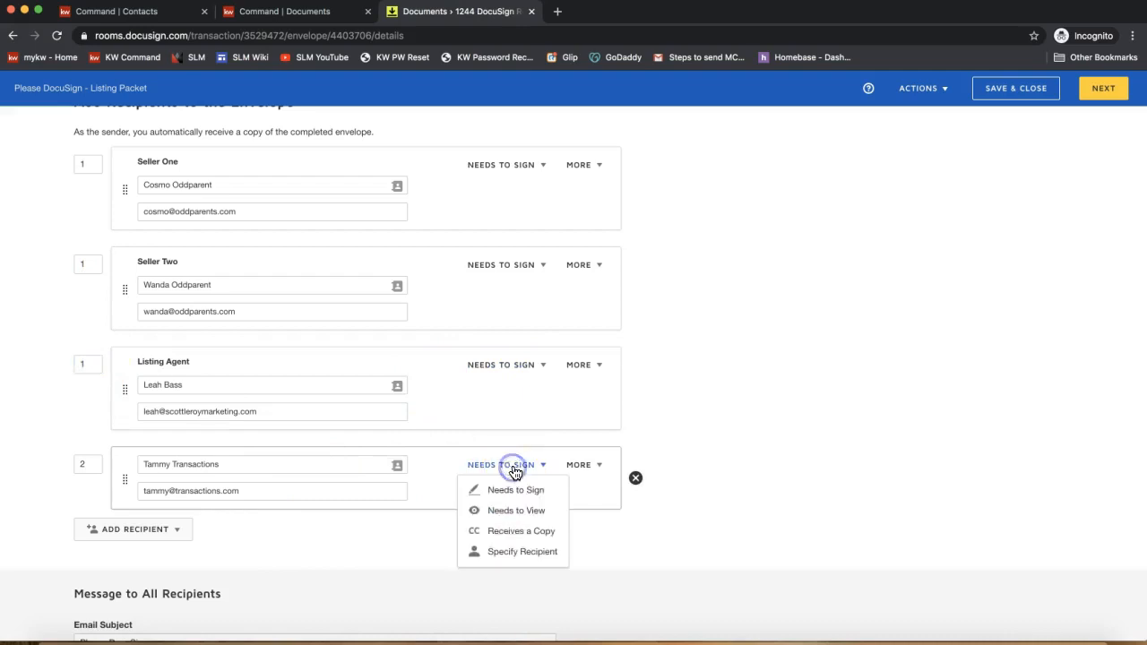
{"action": "left_click", "coordinate": [524, 532]}
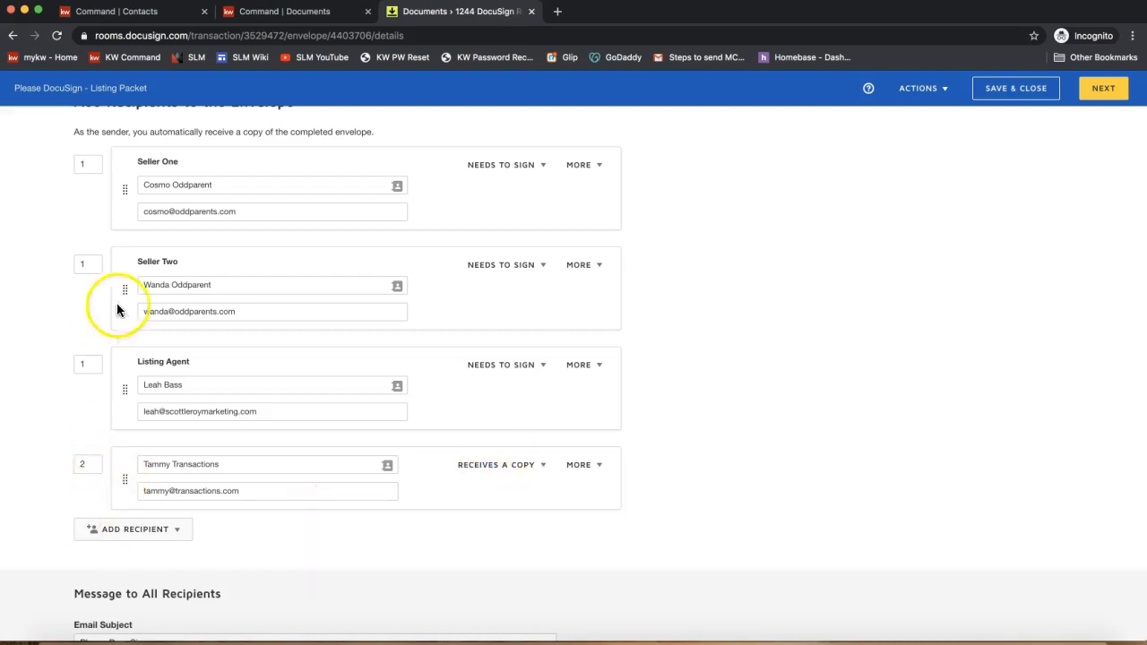
{"action": "left_click", "coordinate": [89, 364]}
{"action": "left_click", "coordinate": [89, 265]}
{"action": "left_click", "coordinate": [92, 166]}
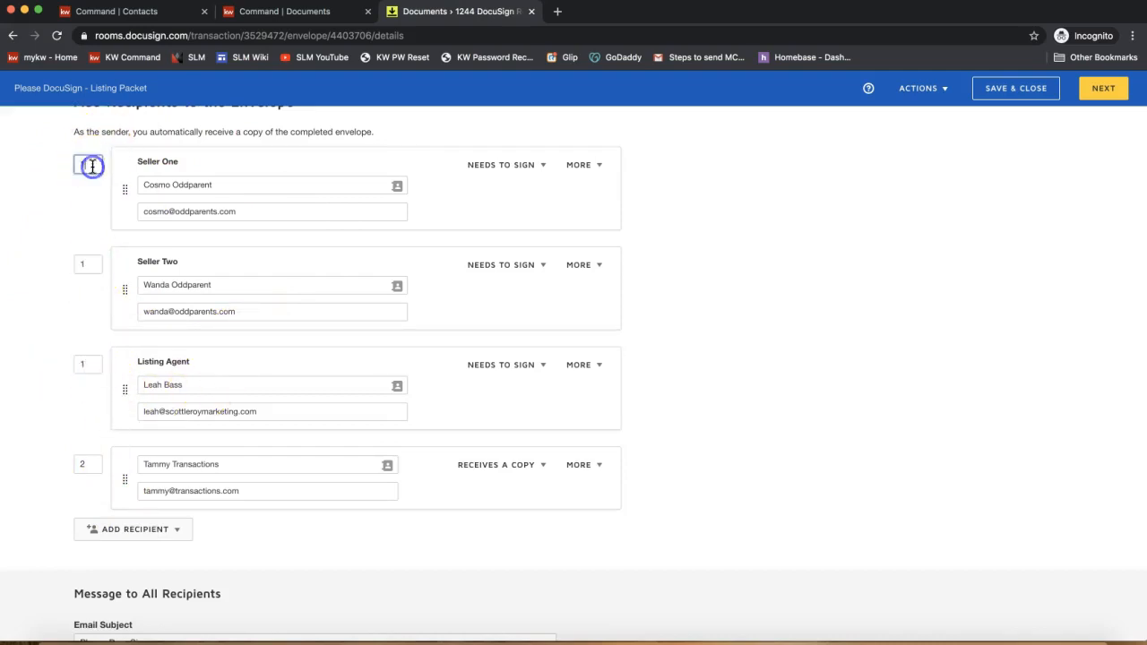
{"action": "left_click", "coordinate": [95, 468]}
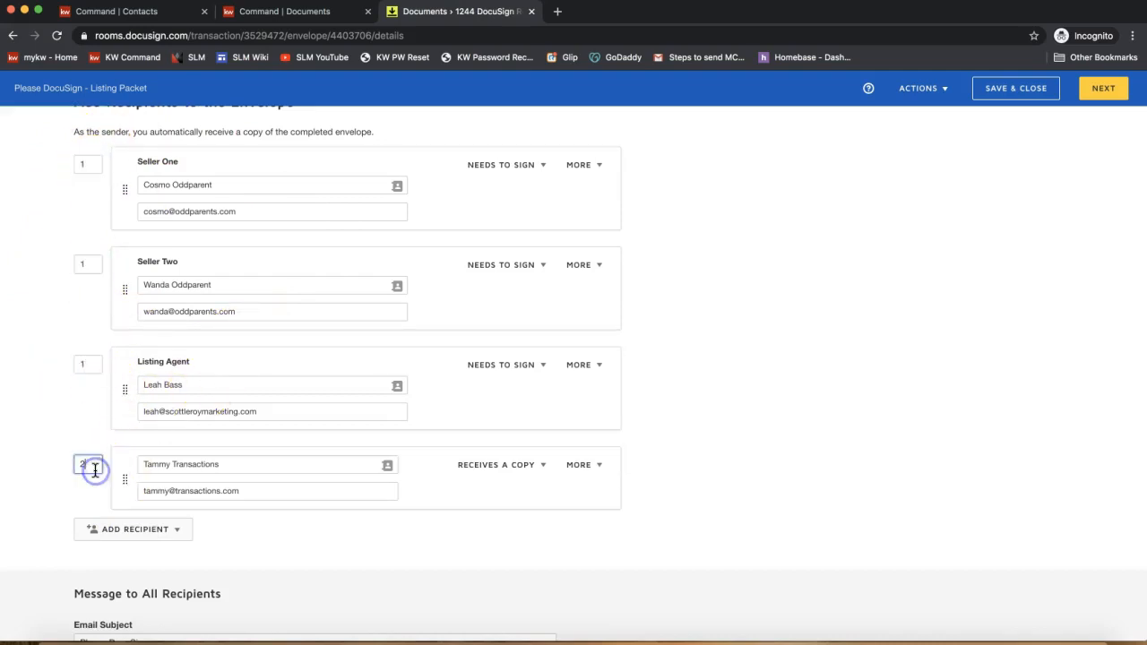
{"action": "left_click_drag", "start_coordinate": [93, 466], "coordinate": [27, 464]}
{"action": "left_click", "coordinate": [30, 534]}
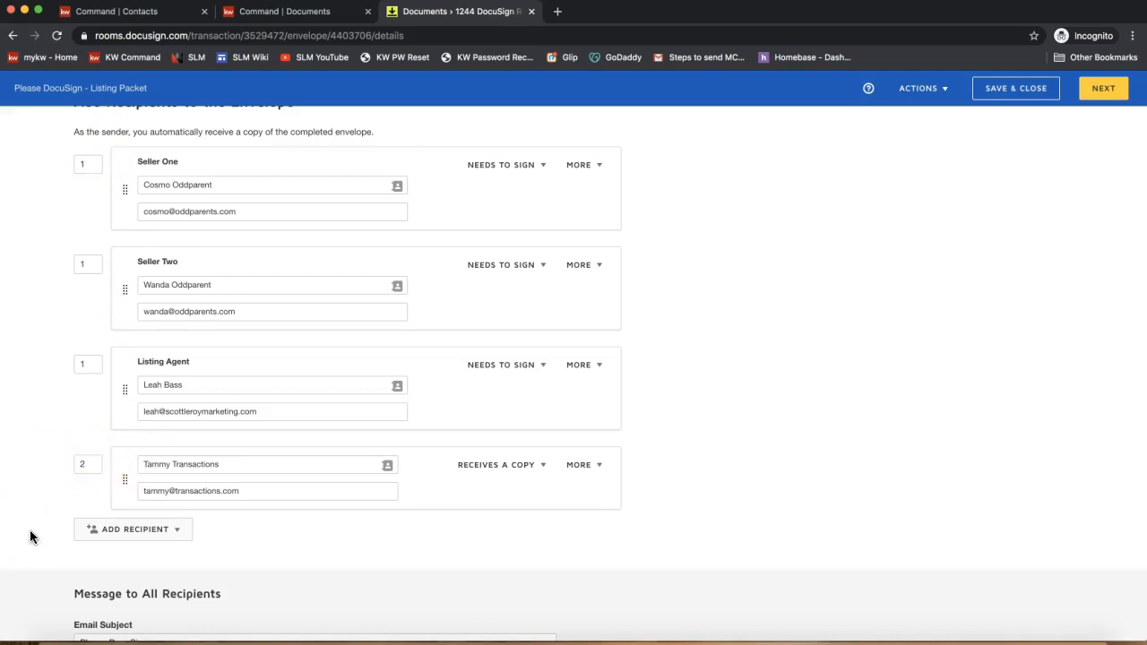
{"action": "scroll", "coordinate": [240, 445], "scroll_direction": "down", "scroll_amount": 3}
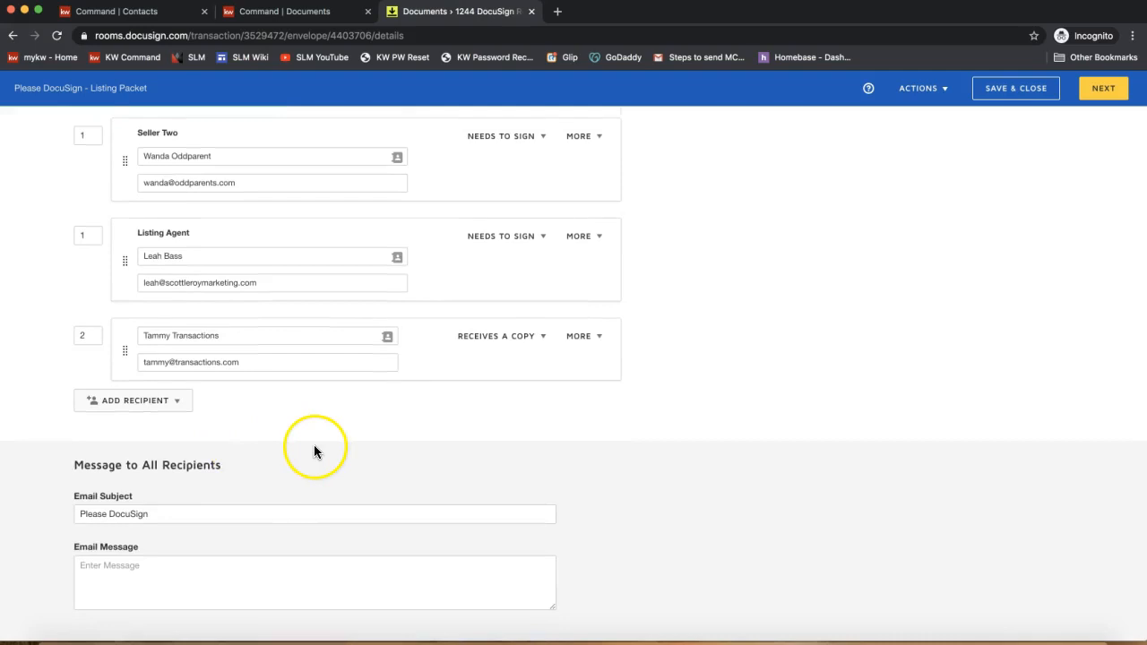
{"action": "left_click", "coordinate": [171, 513]}
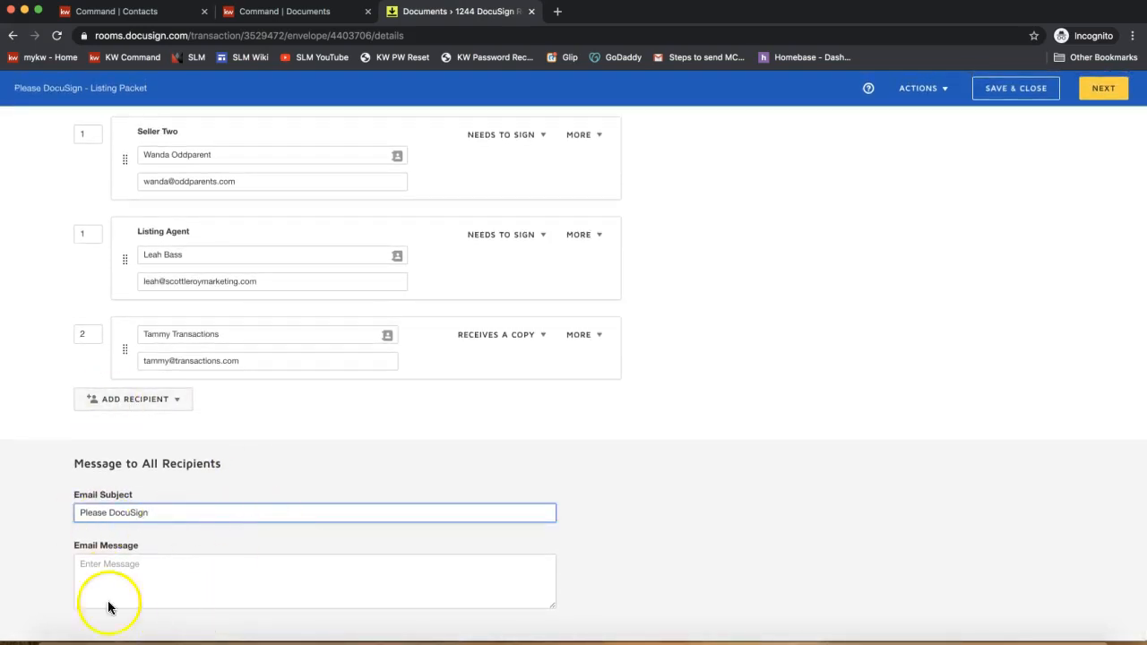
{"action": "left_click", "coordinate": [133, 566]}
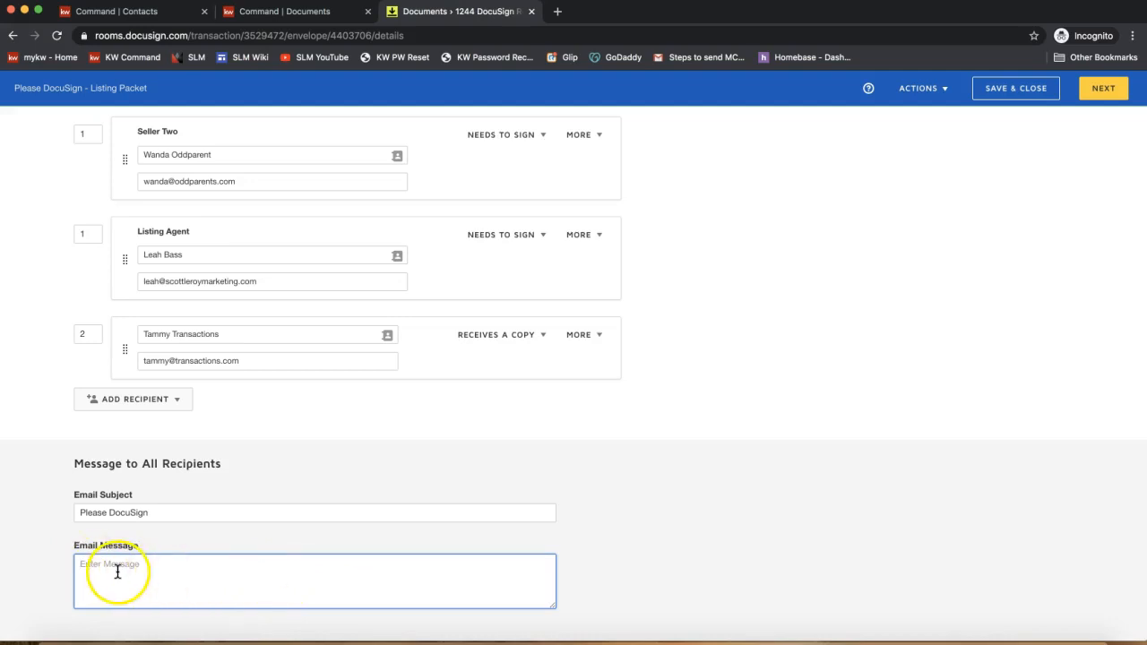
{"action": "left_click", "coordinate": [861, 543]}
{"action": "scroll", "coordinate": [1043, 269], "scroll_direction": "up", "scroll_amount": 5}
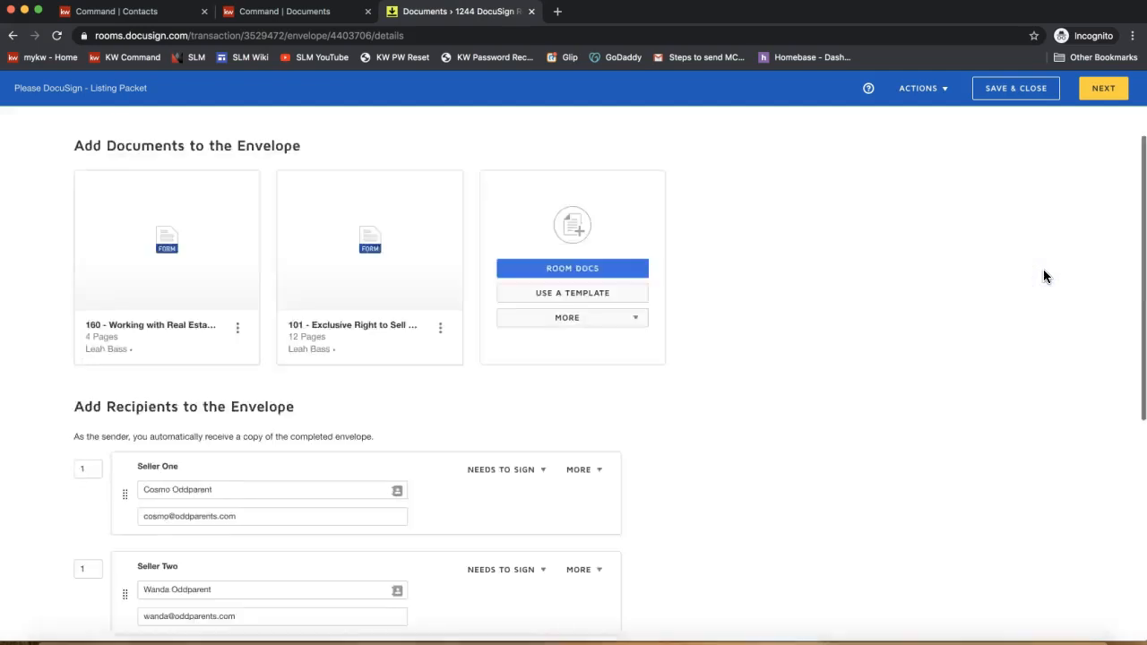
{"action": "scroll", "coordinate": [1044, 270], "scroll_direction": "up", "scroll_amount": 3}
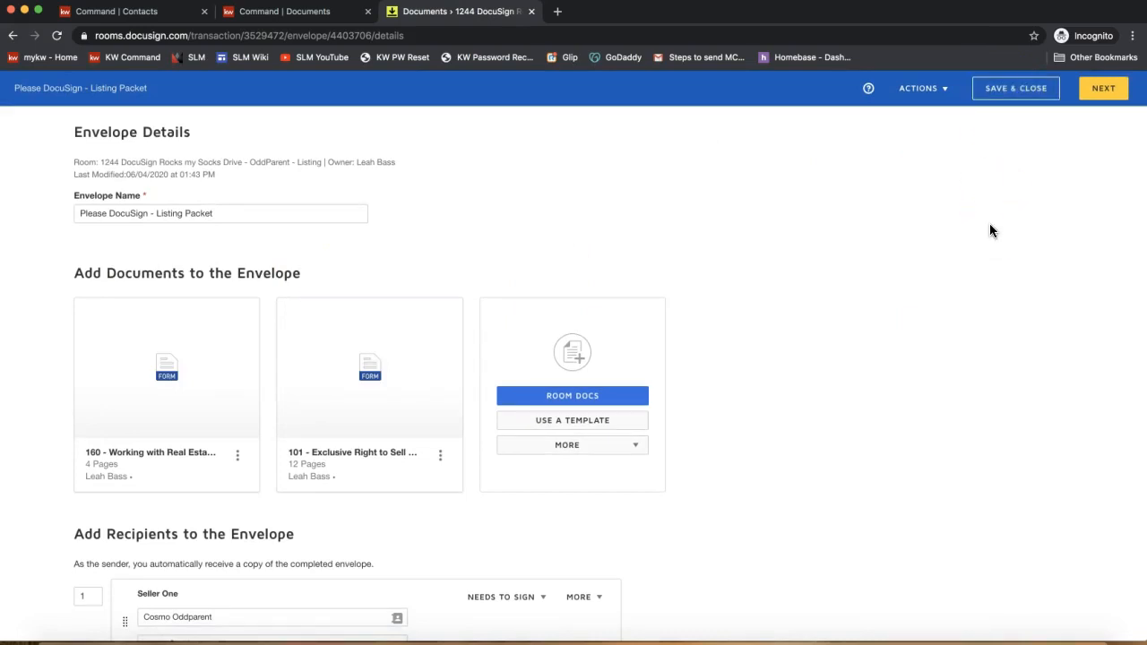
{"action": "left_click", "coordinate": [1027, 92]}
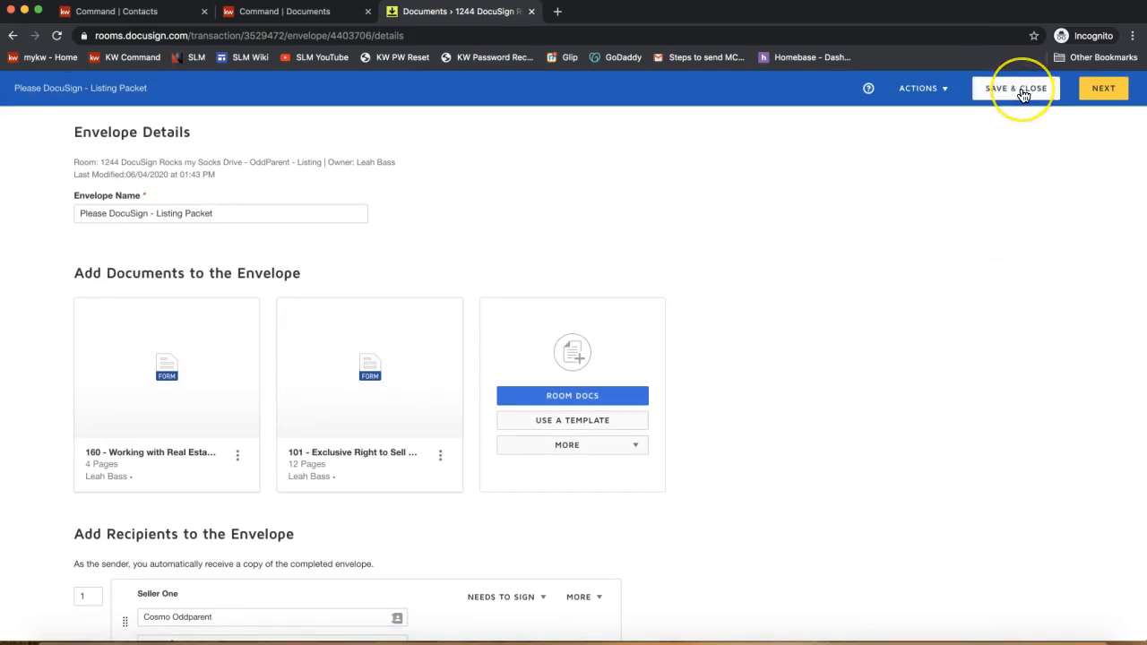
{"action": "left_click", "coordinate": [1028, 96]}
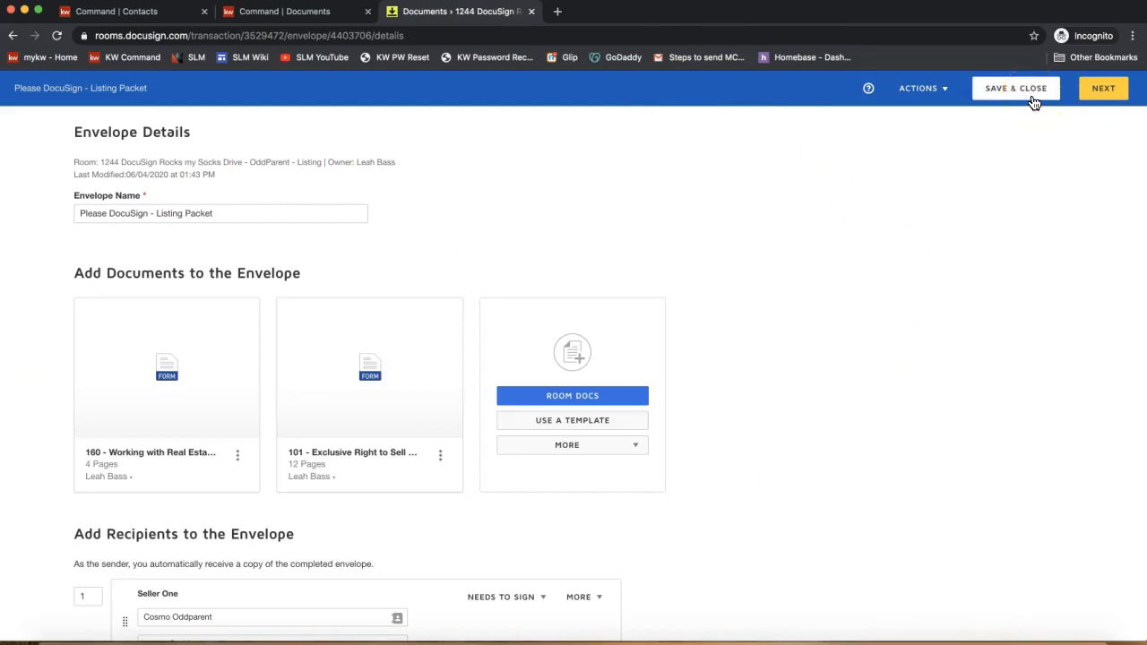
- Move on to field placement and locate the initials lines on form 101's first page
{"action": "left_click", "coordinate": [1105, 90]}
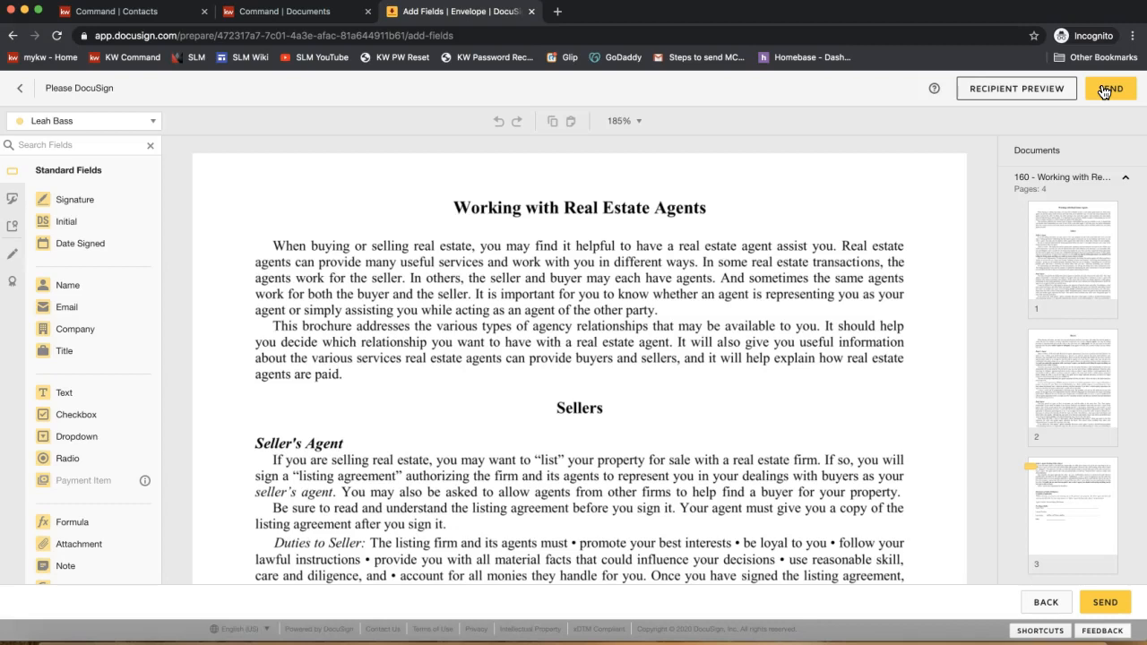
{"action": "left_click", "coordinate": [118, 124]}
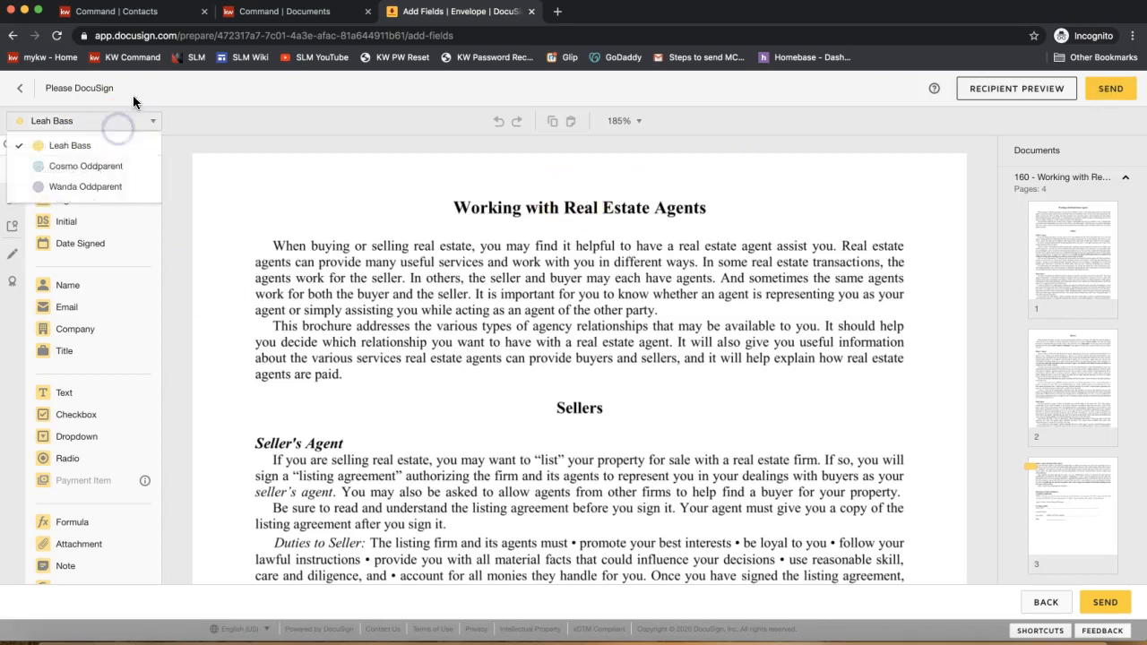
{"action": "left_click", "coordinate": [134, 101]}
{"action": "scroll", "coordinate": [514, 403], "scroll_direction": "down", "scroll_amount": 20}
{"action": "scroll", "coordinate": [513, 403], "scroll_direction": "up", "scroll_amount": 4}
{"action": "scroll", "coordinate": [514, 403], "scroll_direction": "down", "scroll_amount": 10}
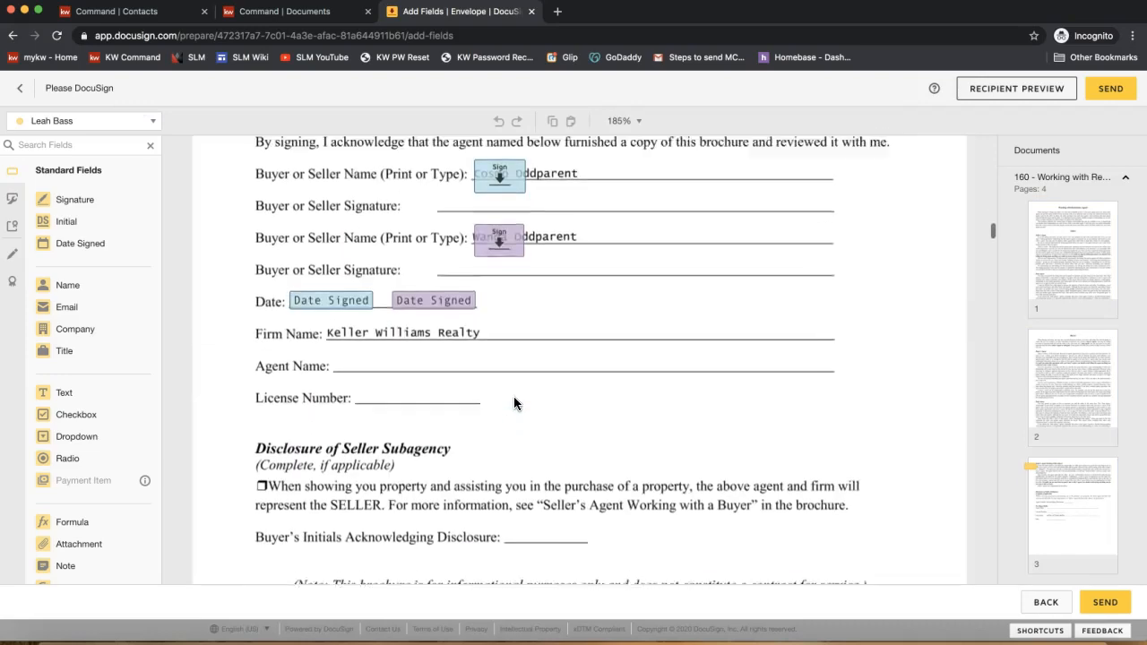
{"action": "scroll", "coordinate": [513, 402], "scroll_direction": "up", "scroll_amount": 2}
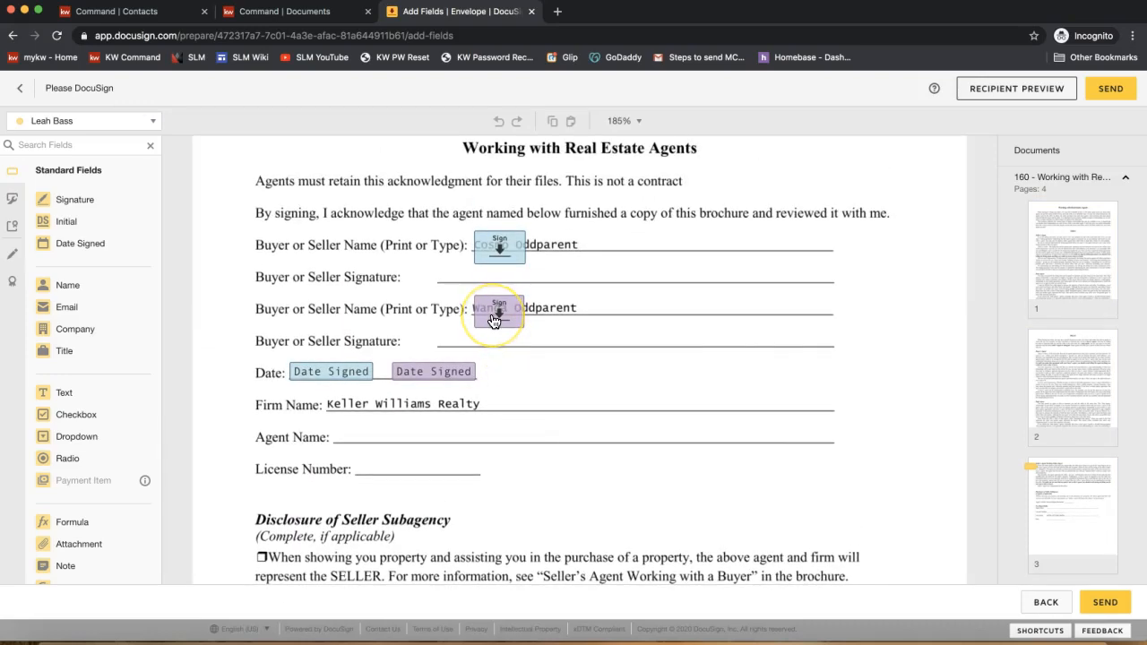
{"action": "scroll", "coordinate": [455, 384], "scroll_direction": "down", "scroll_amount": 10}
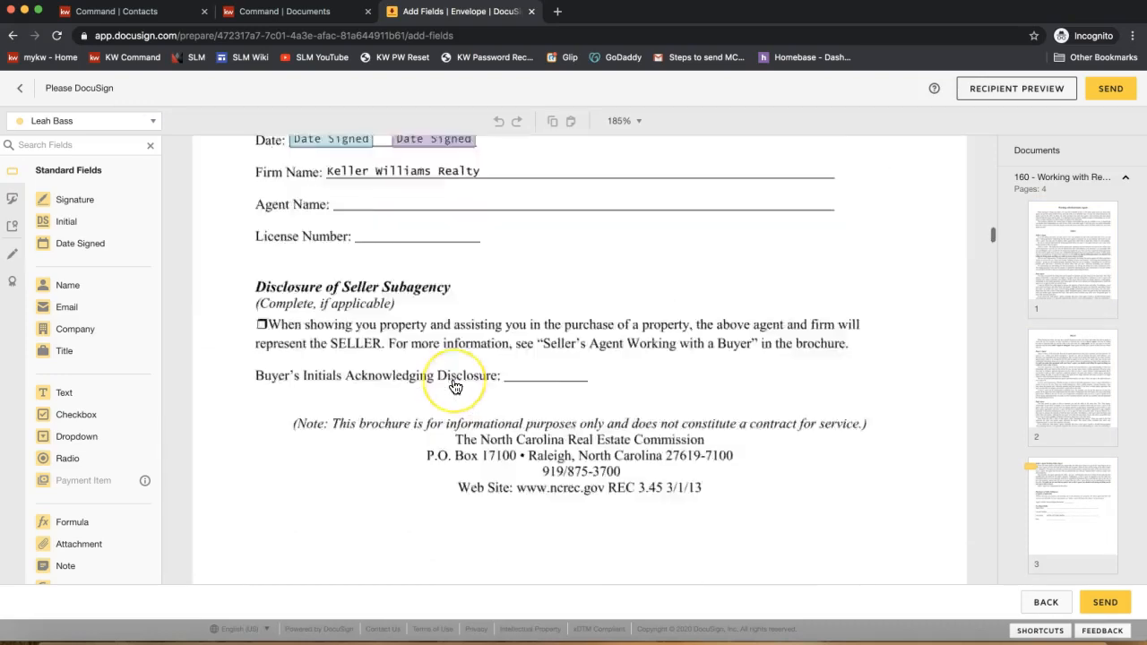
{"action": "scroll", "coordinate": [455, 387], "scroll_direction": "down", "scroll_amount": 10}
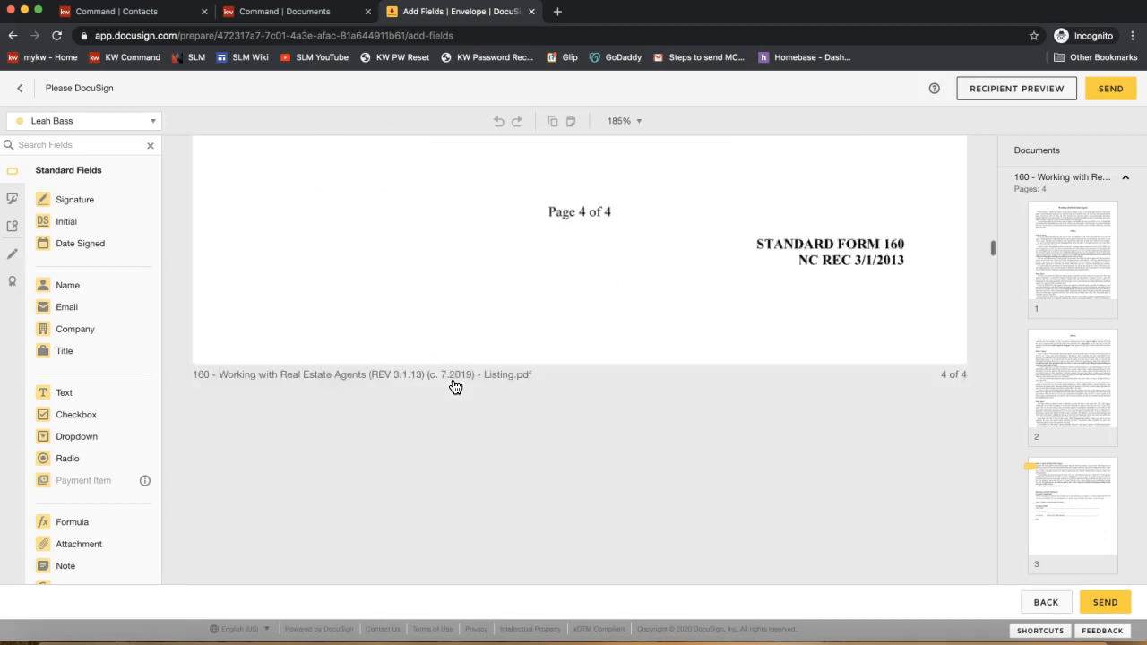
{"action": "scroll", "coordinate": [455, 388], "scroll_direction": "up", "scroll_amount": 3}
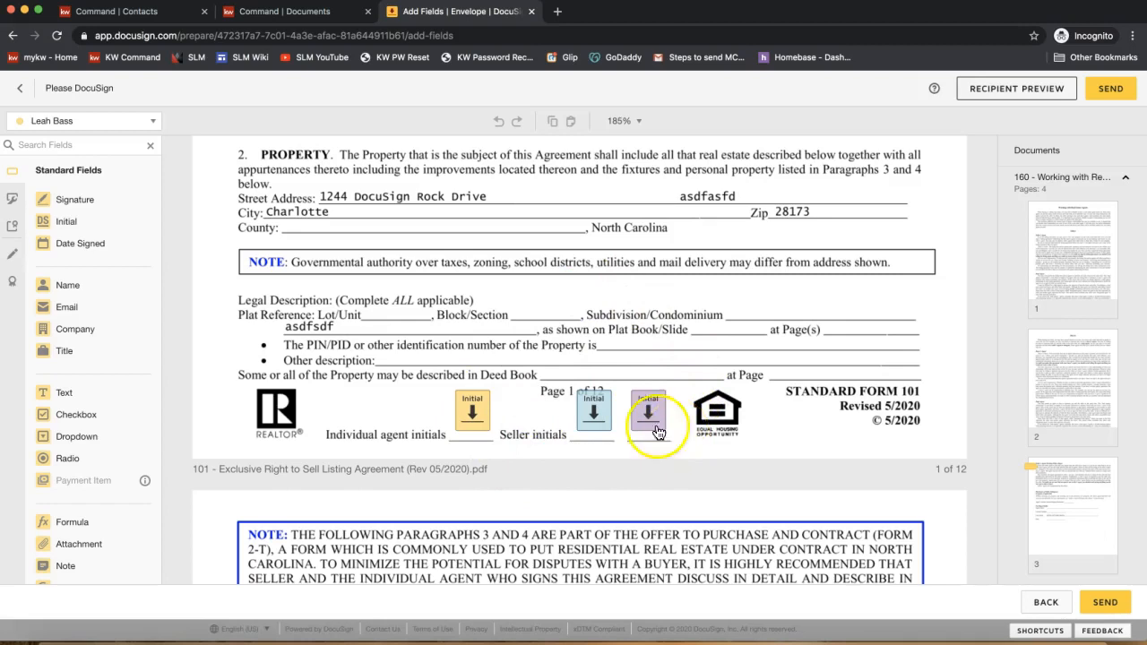
- Set the Initial fields for the first and second sellers at the page foot
{"action": "left_click", "coordinate": [594, 428]}
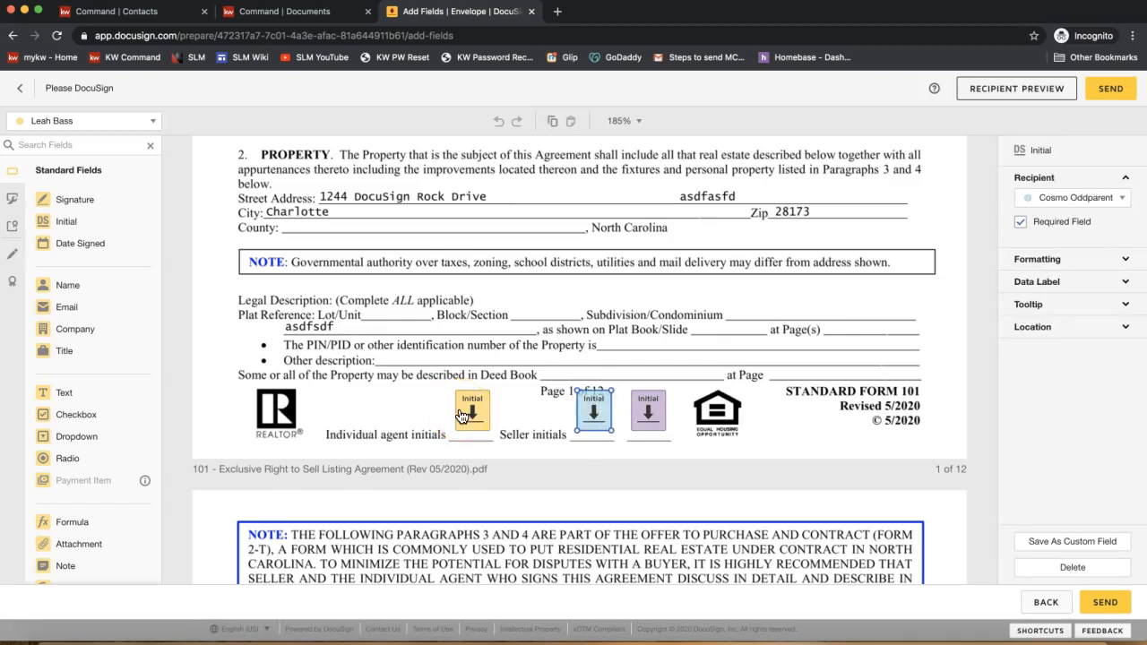
{"action": "left_click", "coordinate": [525, 343]}
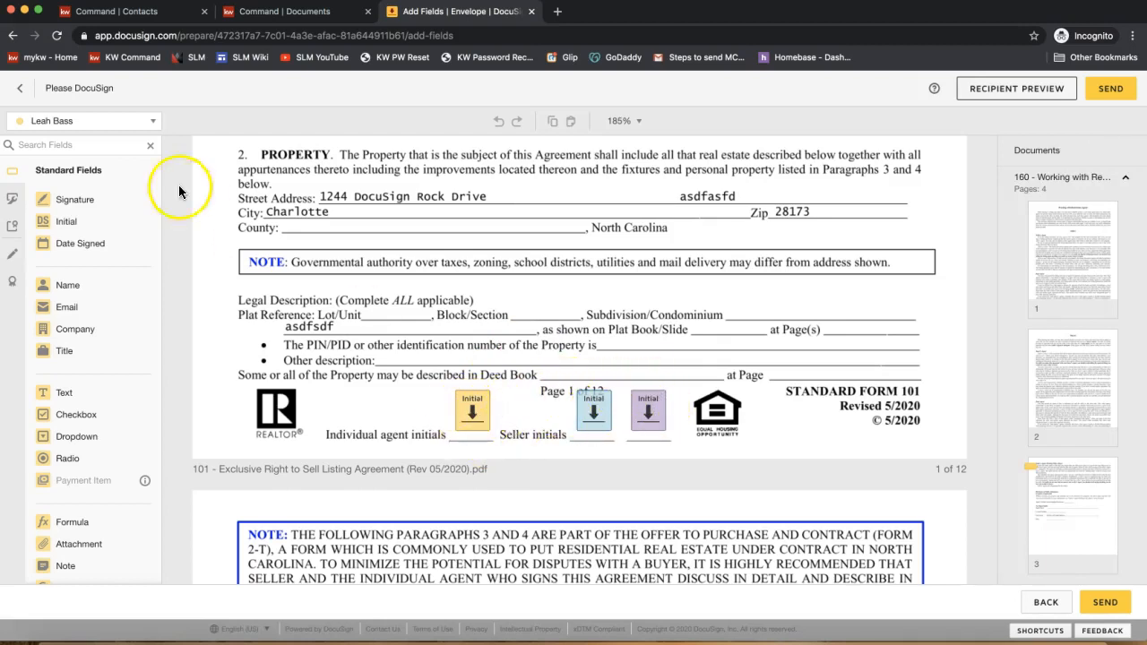
{"action": "left_click", "coordinate": [106, 123]}
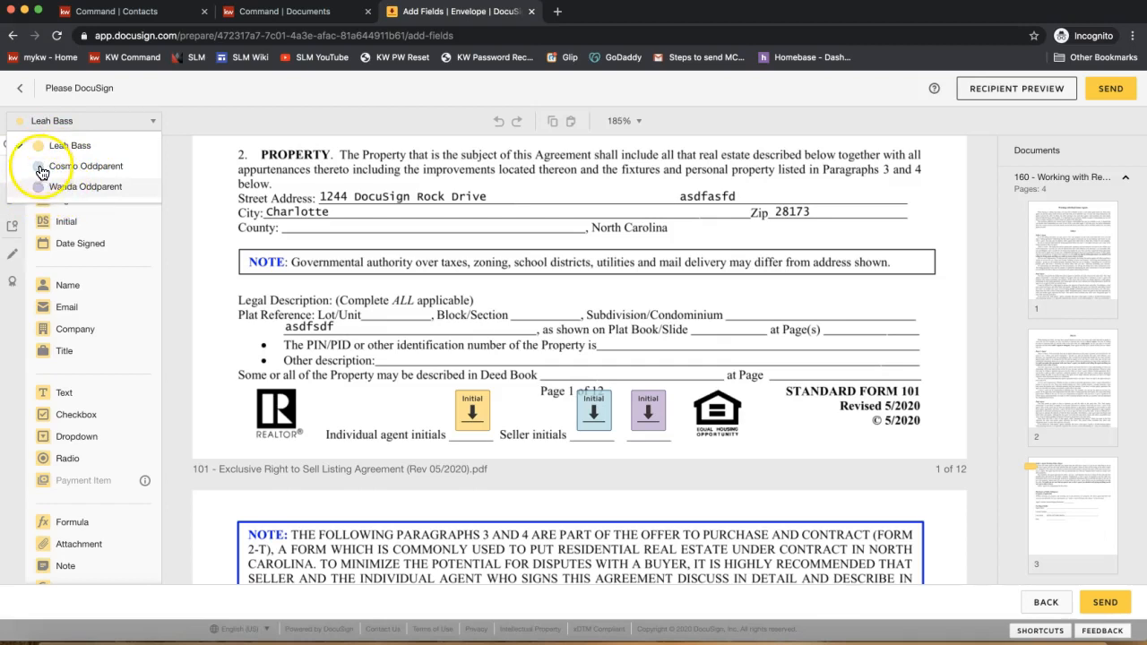
{"action": "left_click", "coordinate": [652, 435]}
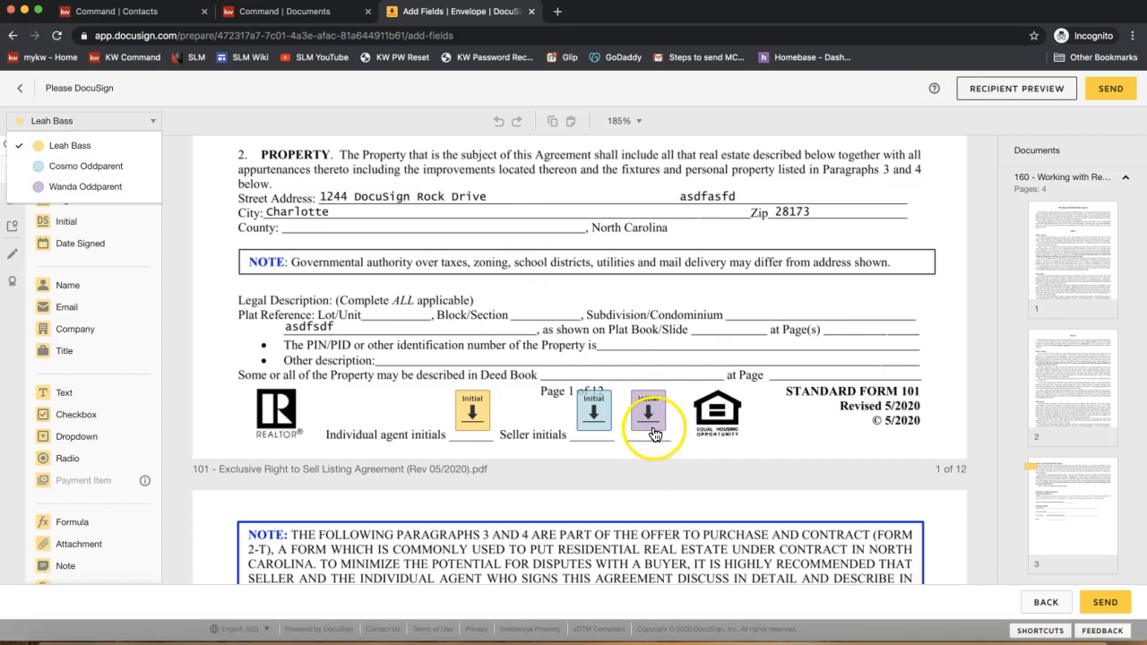
{"action": "left_click", "coordinate": [674, 349]}
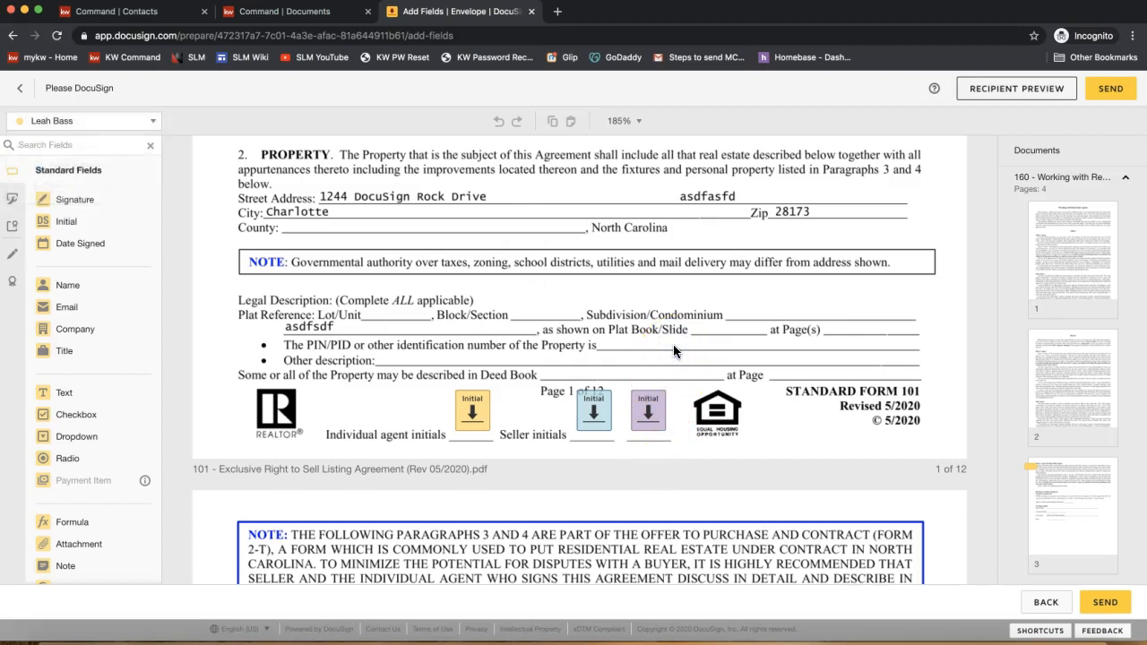
{"action": "left_click", "coordinate": [1005, 97]}
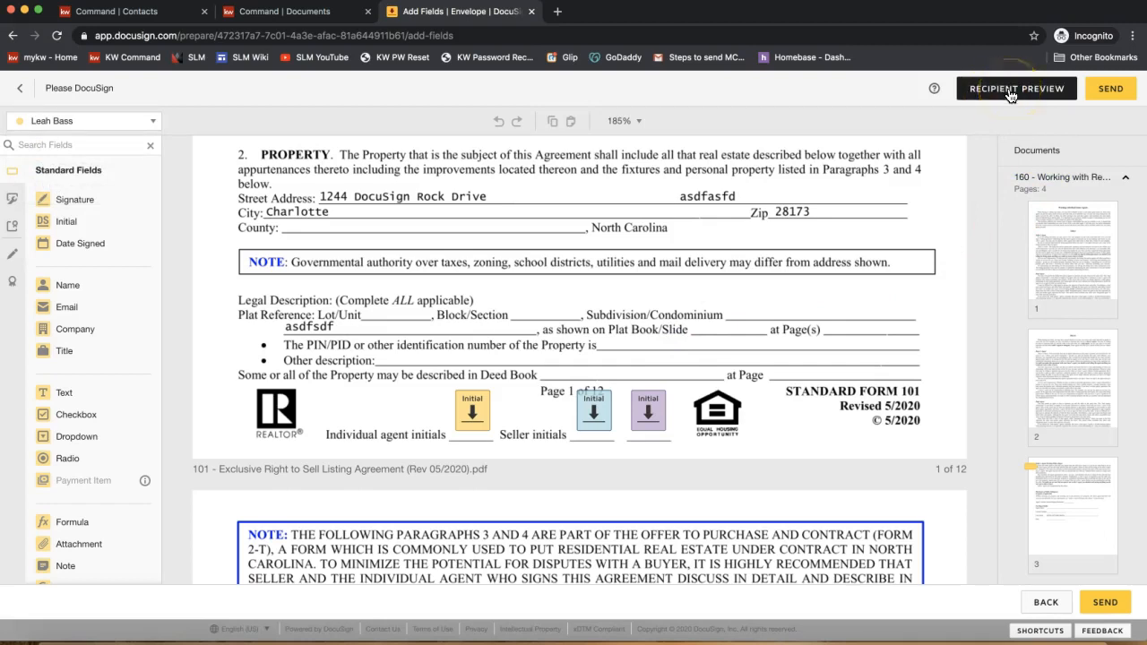
{"action": "left_click", "coordinate": [1010, 97]}
{"action": "left_click", "coordinate": [993, 93]}
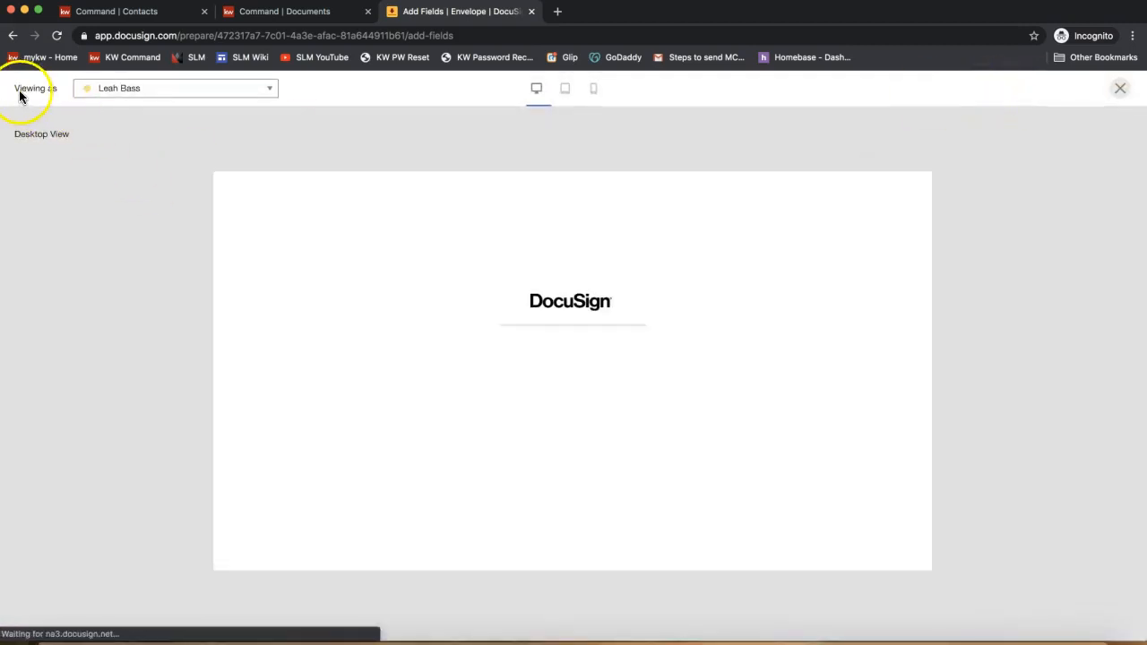
{"action": "left_click_drag", "start_coordinate": [19, 94], "coordinate": [72, 90]}
{"action": "left_click", "coordinate": [130, 90]}
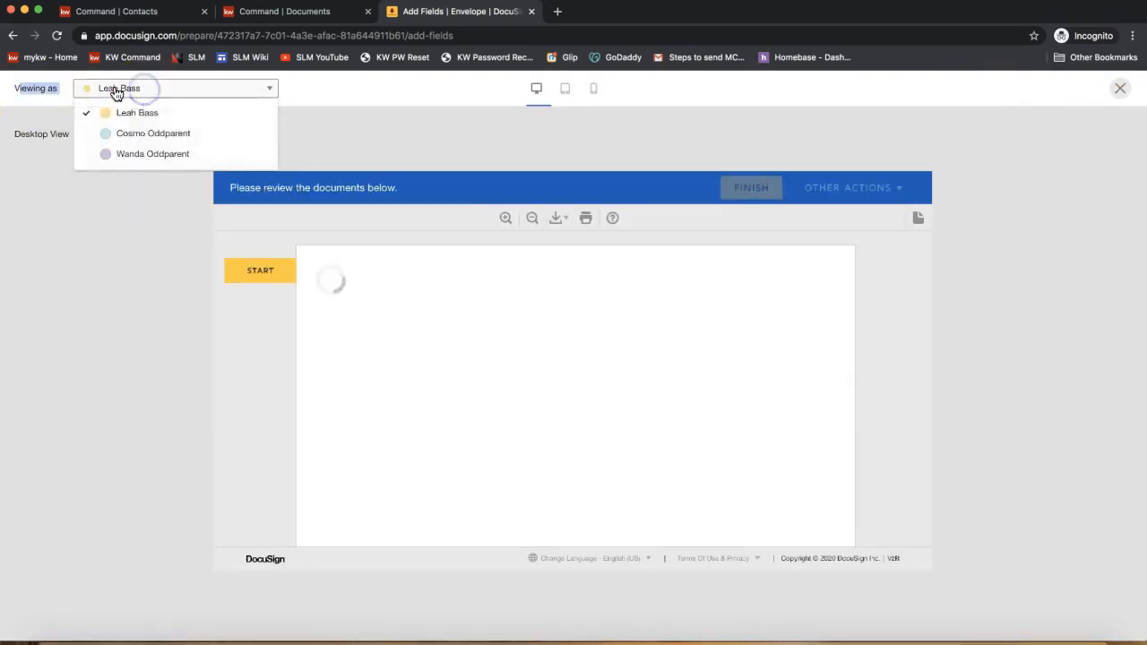
{"action": "left_click", "coordinate": [140, 139]}
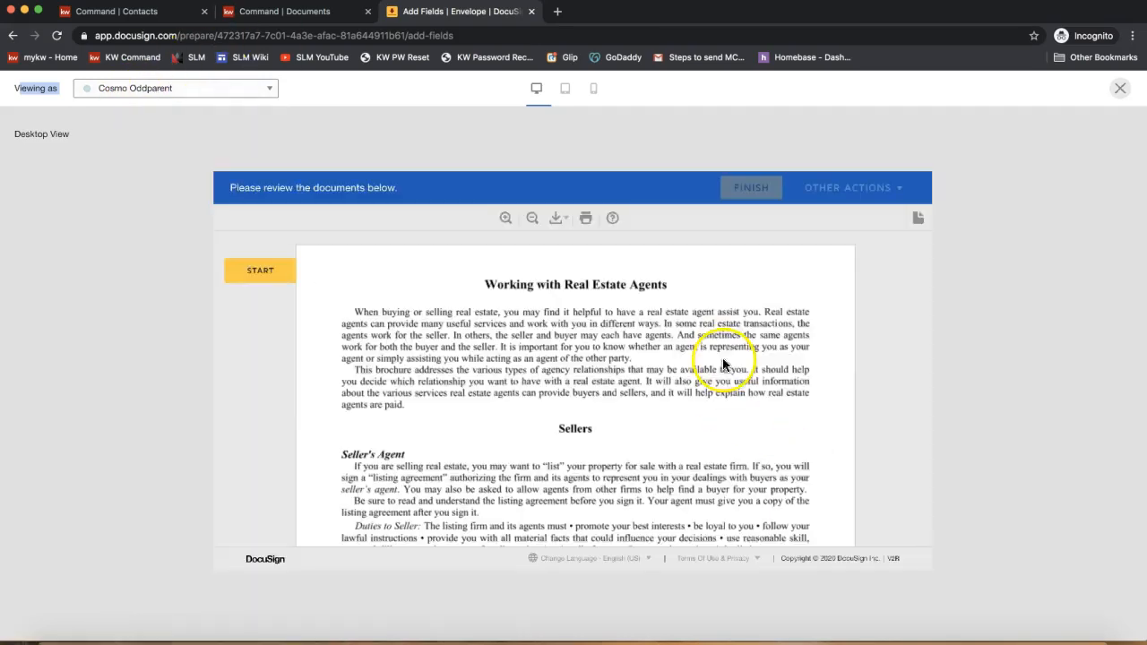
{"action": "left_click", "coordinate": [254, 274]}
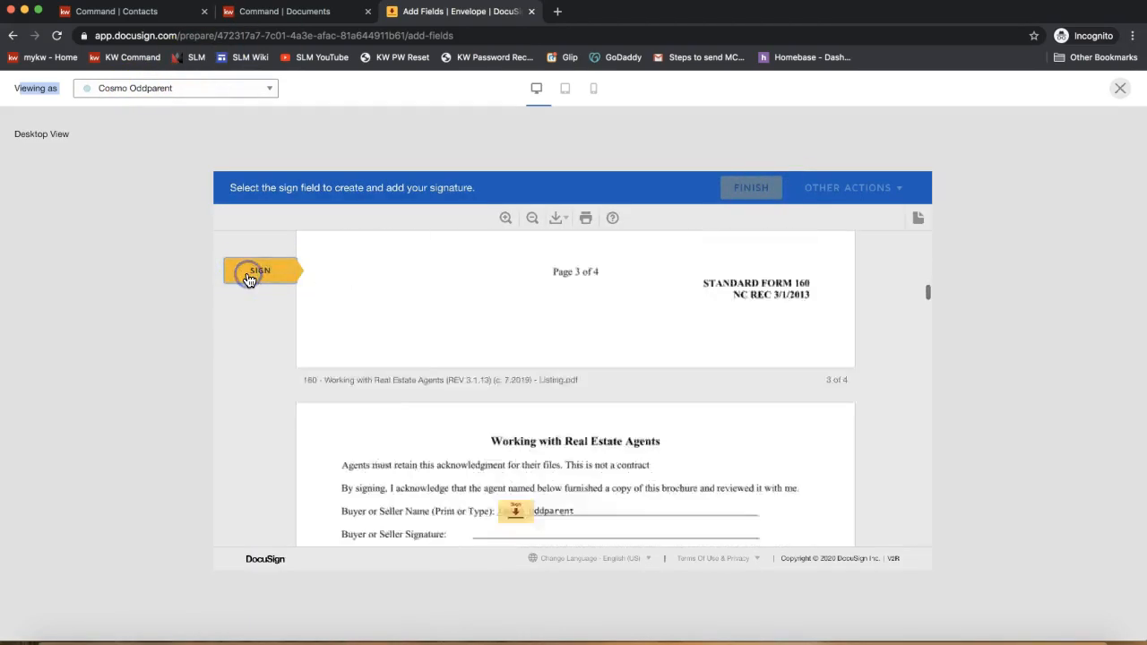
{"action": "scroll", "coordinate": [729, 417], "scroll_direction": "down", "scroll_amount": 5}
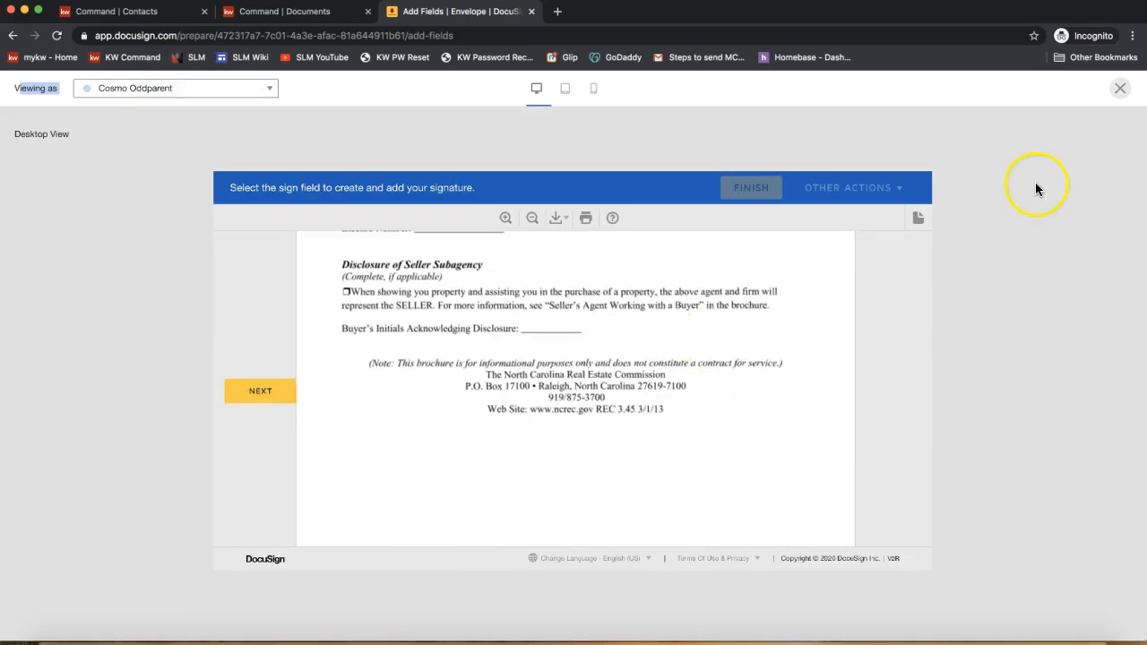
{"action": "left_click", "coordinate": [223, 87]}
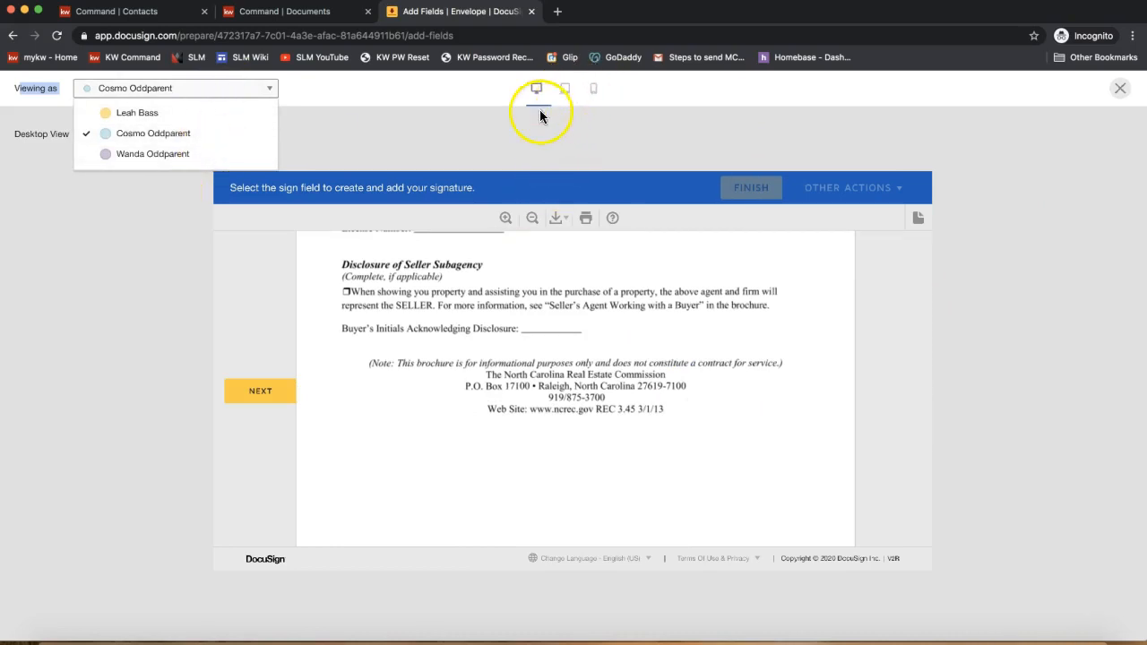
{"action": "left_click", "coordinate": [658, 125]}
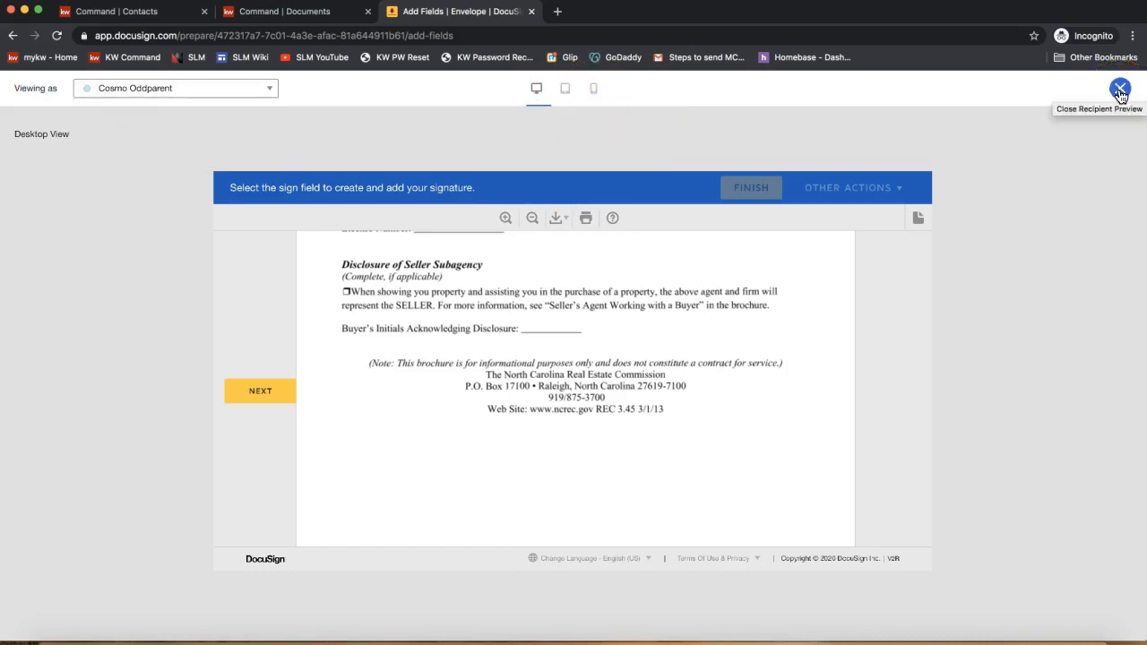
{"action": "left_click", "coordinate": [1120, 89]}
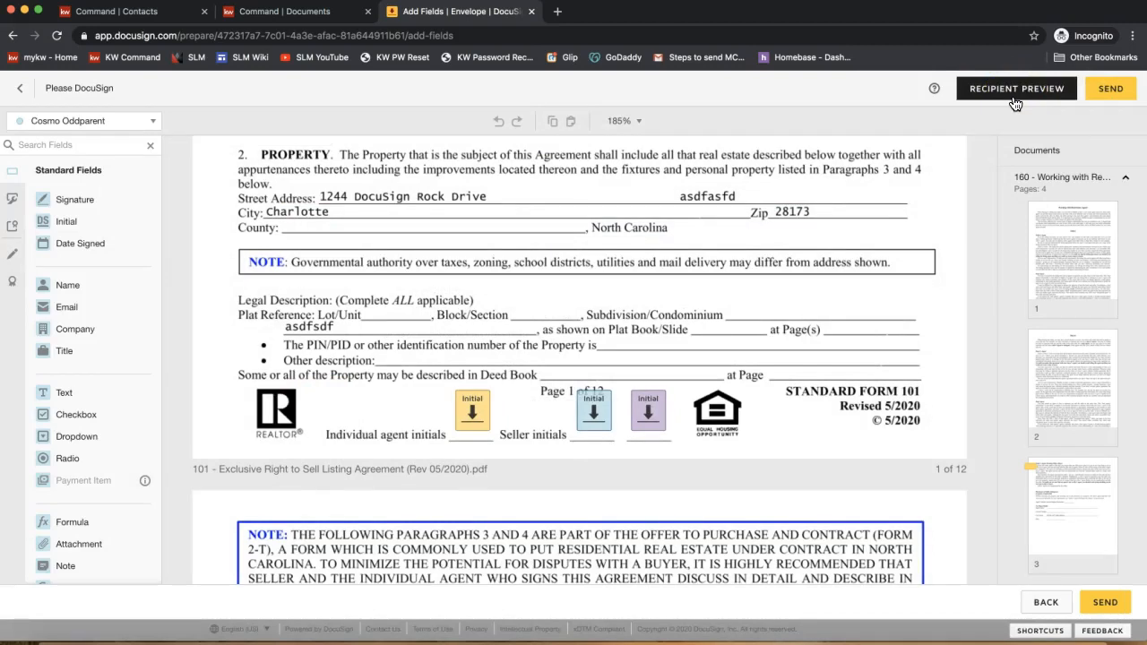
- Send the Listing Packet envelope with its 2 documents to all 4 recipients
{"action": "left_click", "coordinate": [413, 332]}
{"action": "left_click", "coordinate": [1116, 88]}
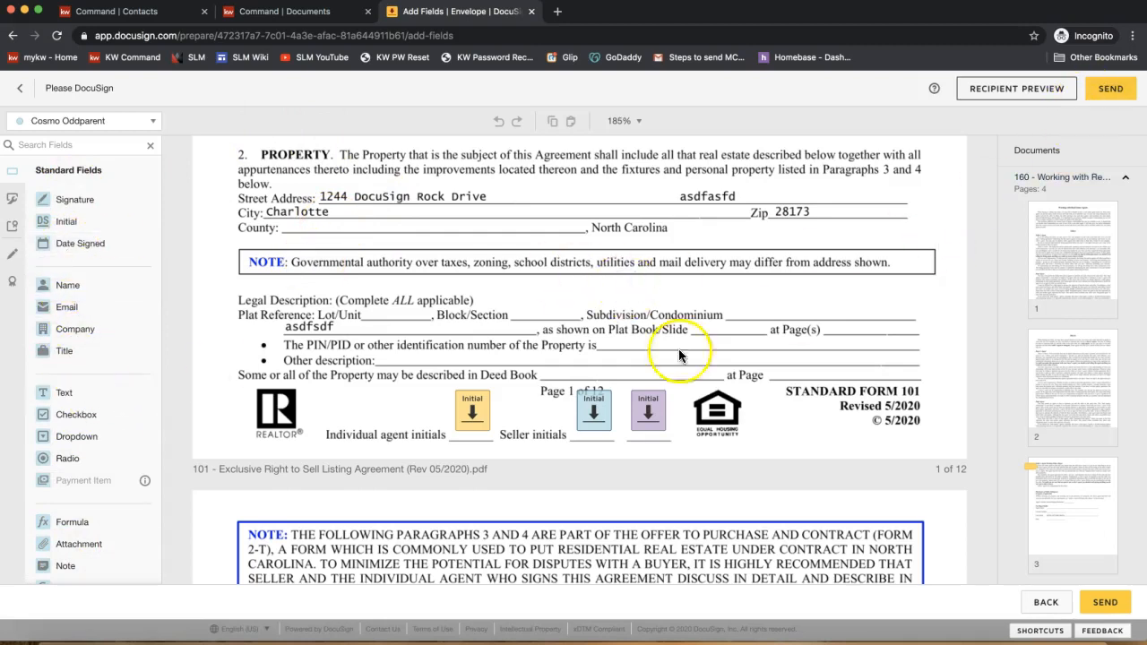
{"action": "scroll", "coordinate": [725, 320], "scroll_direction": "up", "scroll_amount": 2}
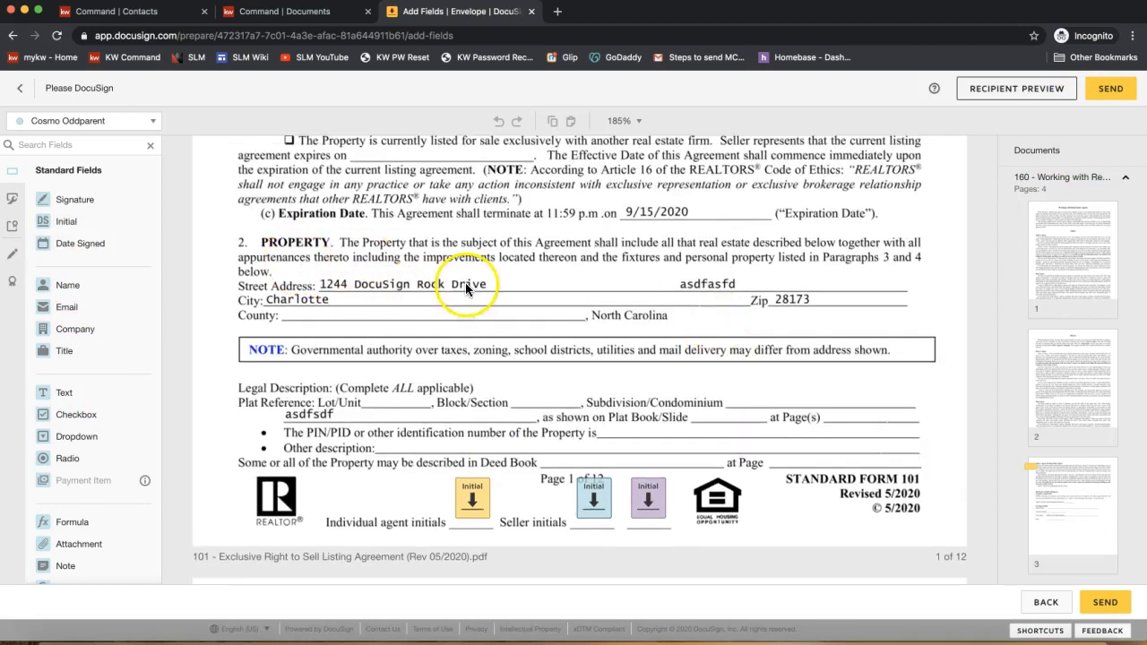
{"action": "left_click", "coordinate": [1118, 101]}
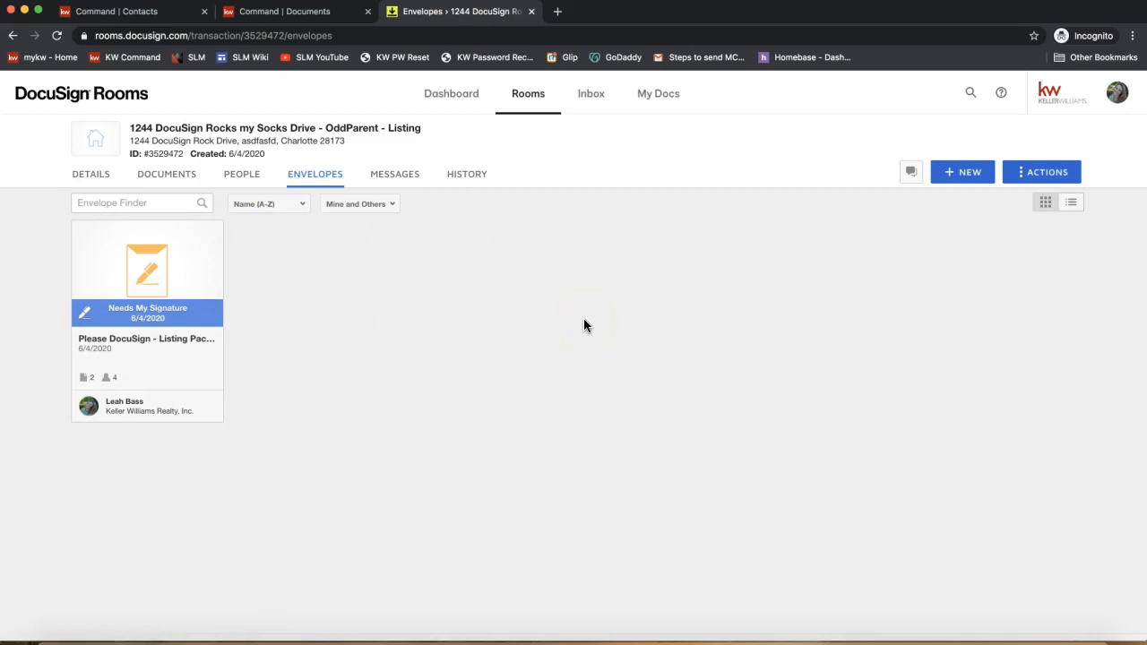
- Open the Listing Packet envelope details, showing three signers and one copy recipient, and browse MORE actions
{"action": "left_click", "coordinate": [118, 322]}
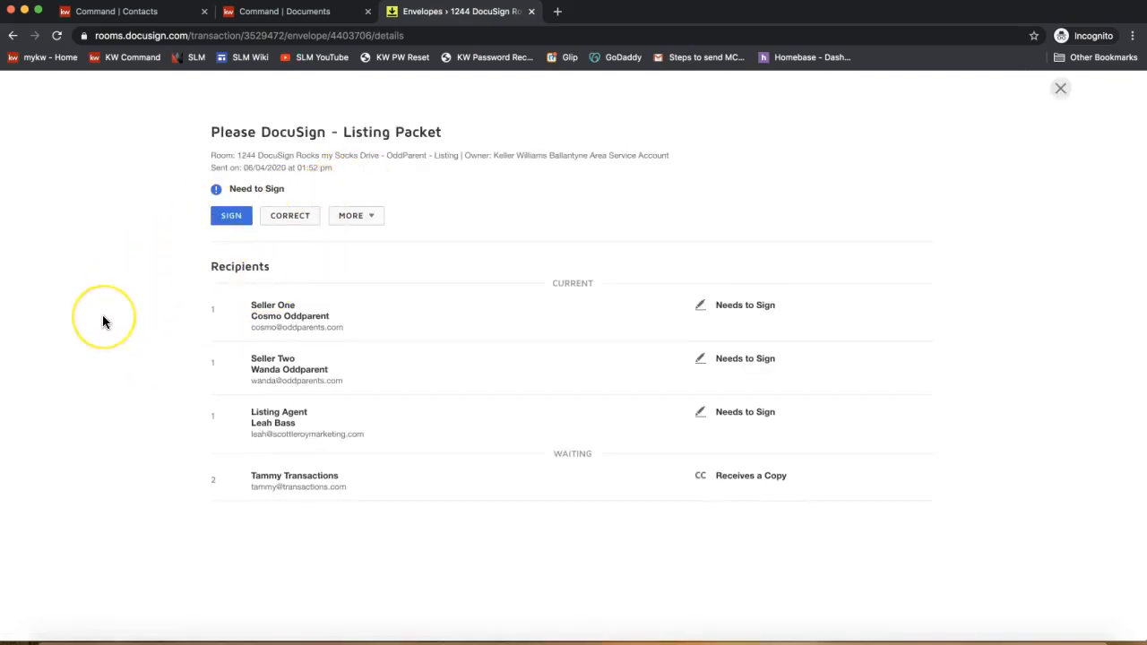
{"action": "left_click", "coordinate": [233, 224]}
{"action": "left_click", "coordinate": [302, 226]}
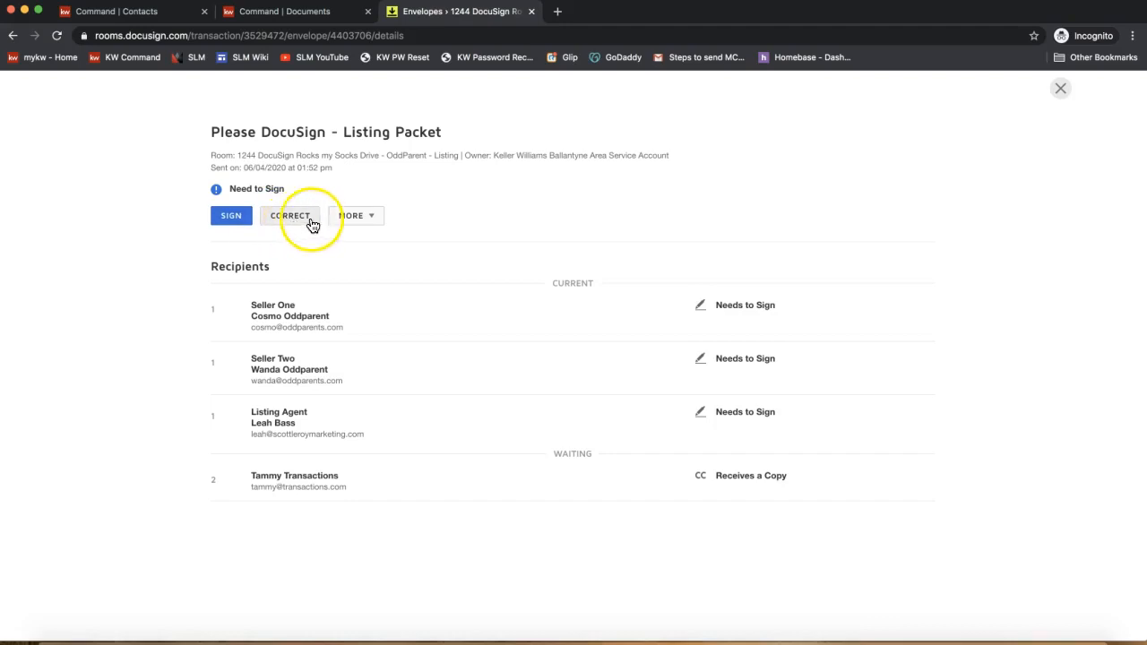
{"action": "left_click", "coordinate": [361, 218]}
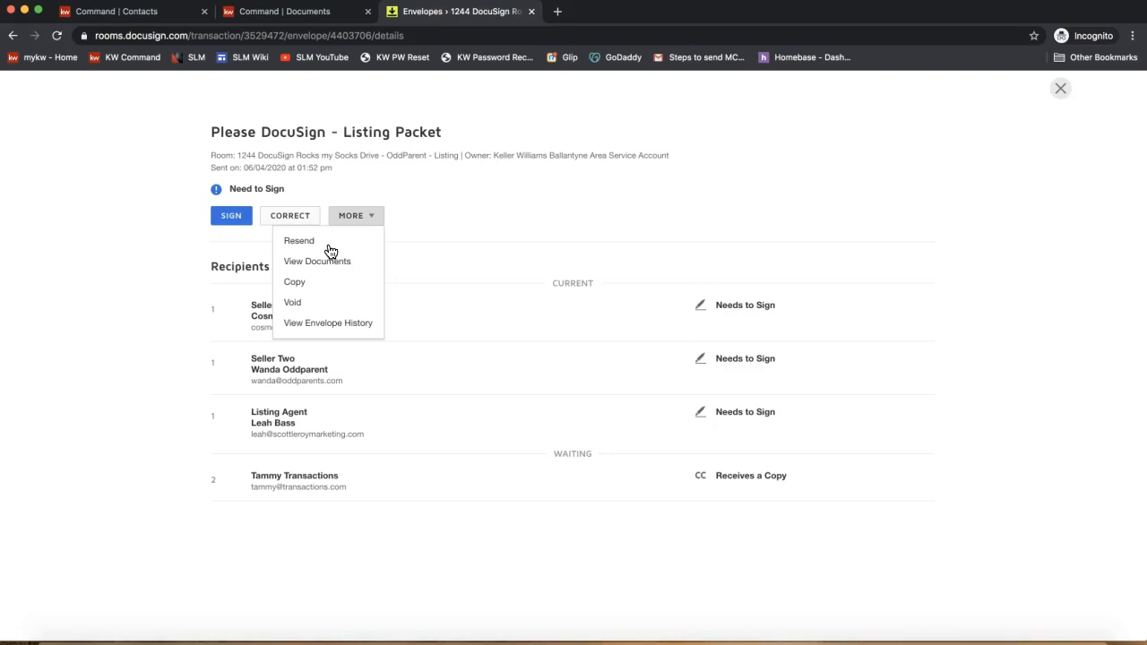
{"action": "left_click", "coordinate": [745, 216]}
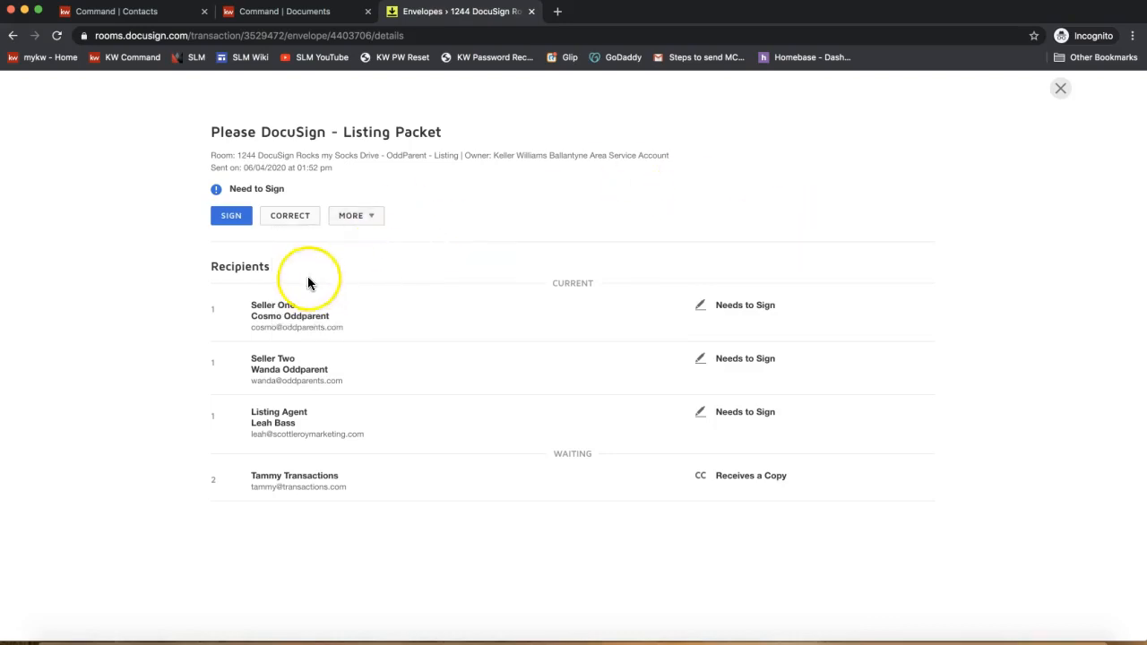
{"action": "left_click", "coordinate": [364, 221]}
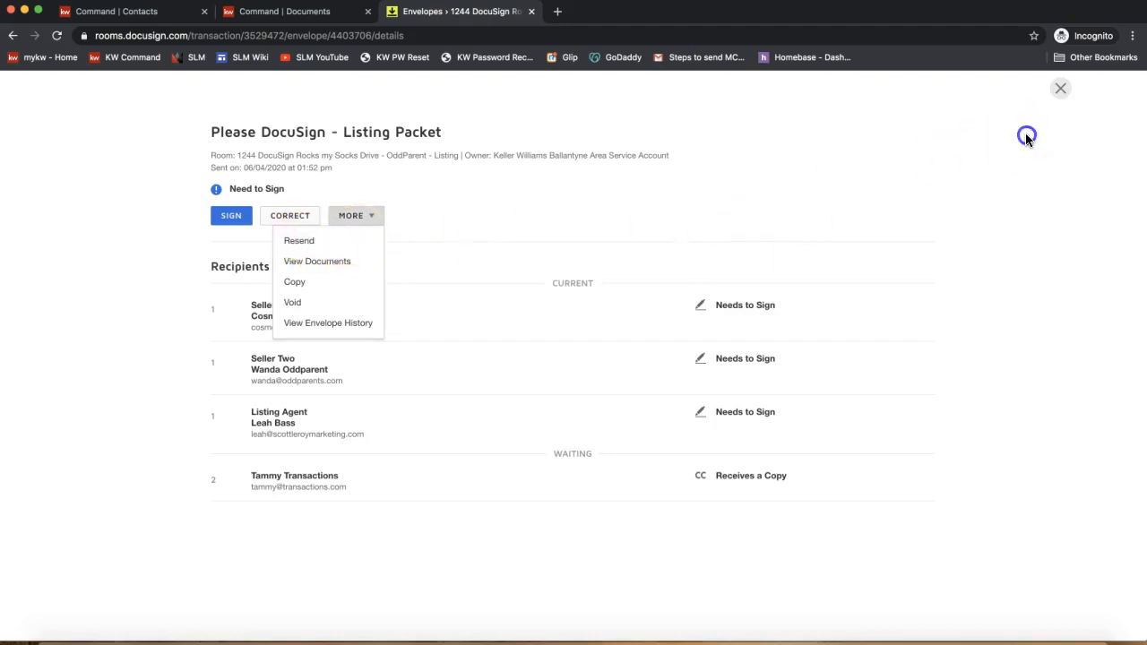
{"action": "left_click", "coordinate": [1027, 136]}
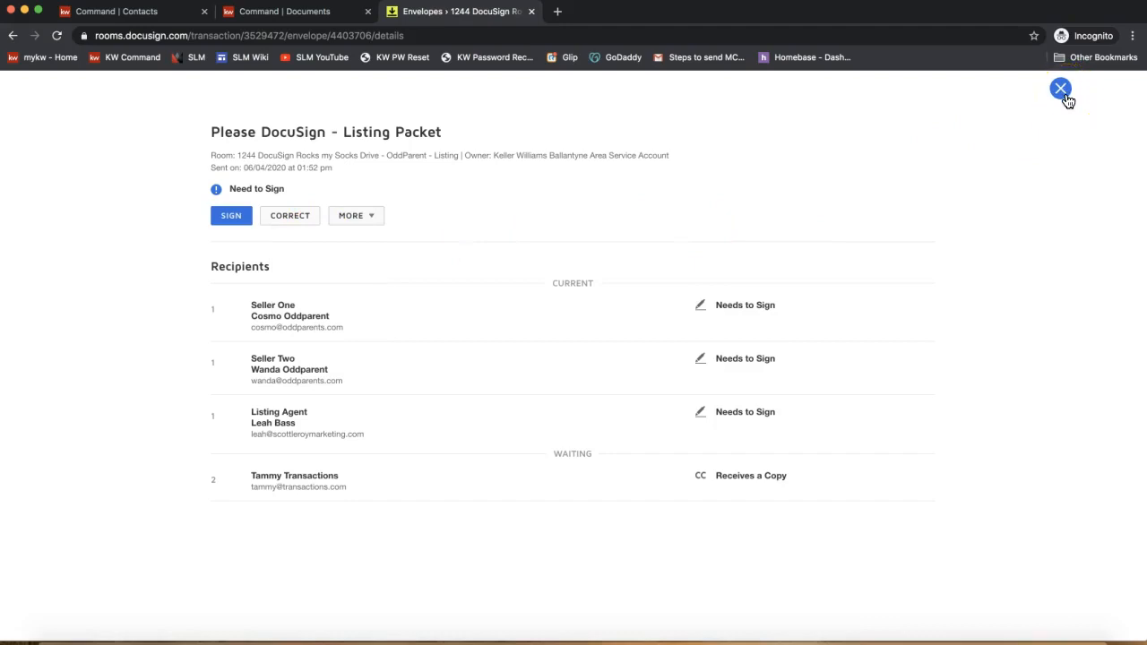
{"action": "left_click", "coordinate": [1066, 97]}
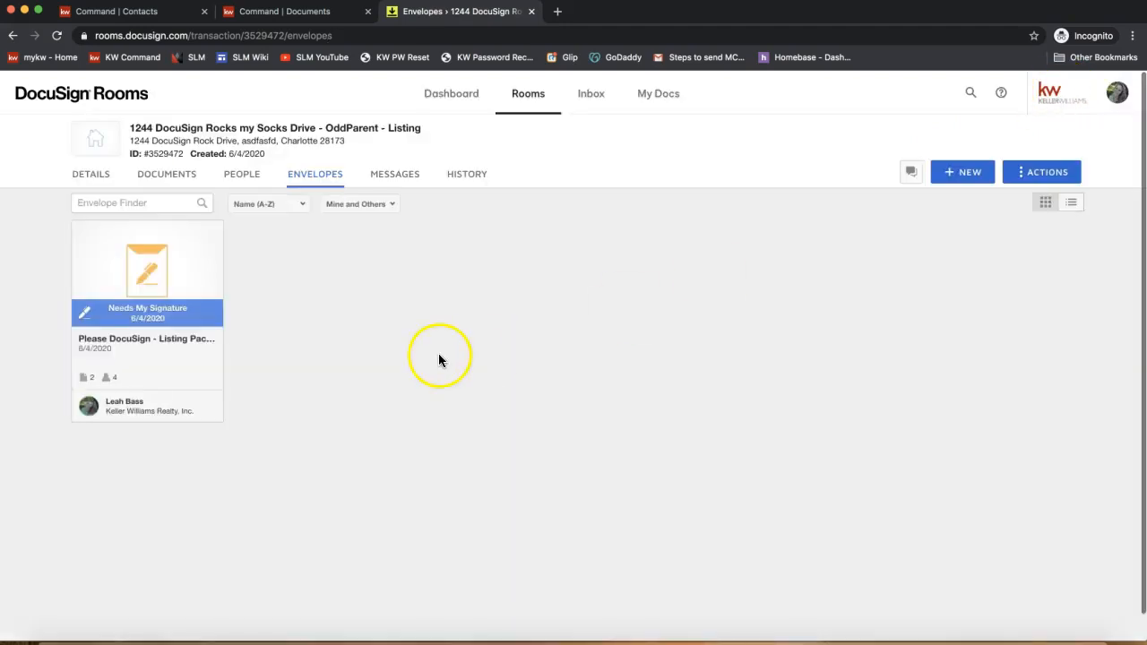
- Close the envelope details and switch to the Documents tab listing forms 101 and 160
{"action": "left_click", "coordinate": [439, 354]}
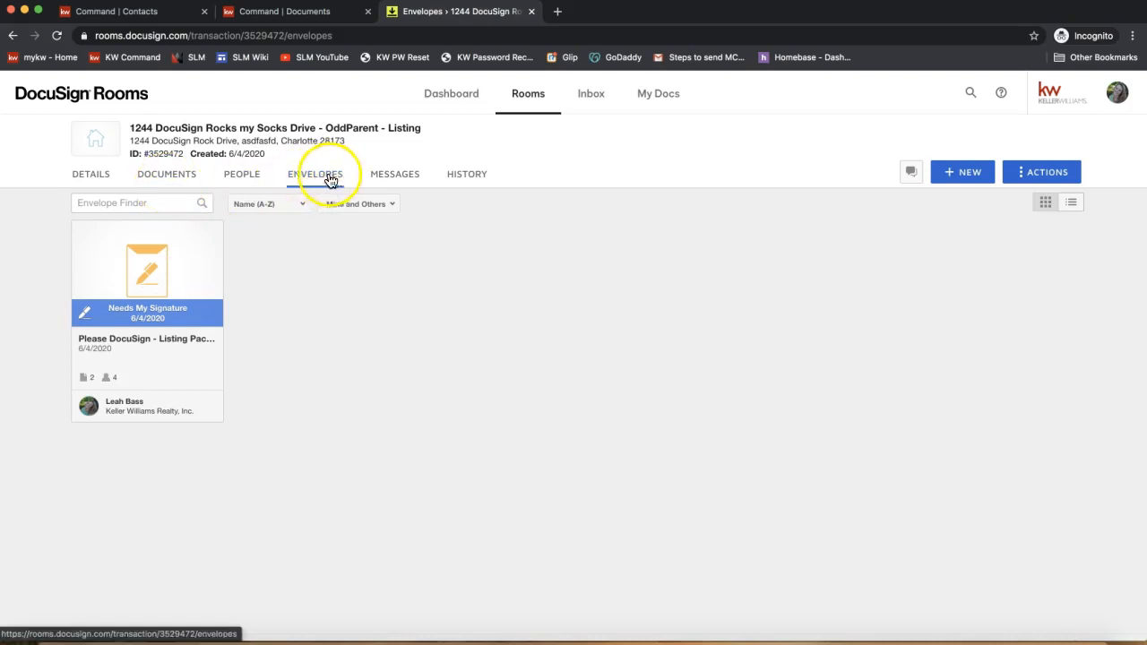
{"action": "left_click", "coordinate": [178, 182]}
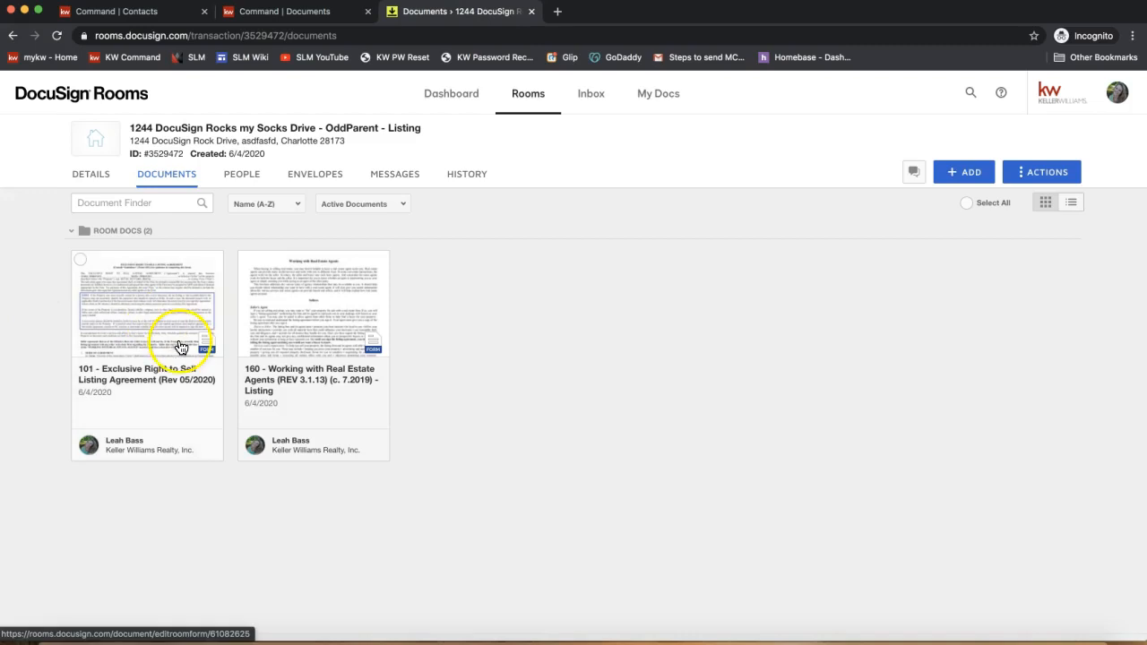
{"action": "left_click", "coordinate": [131, 308]}
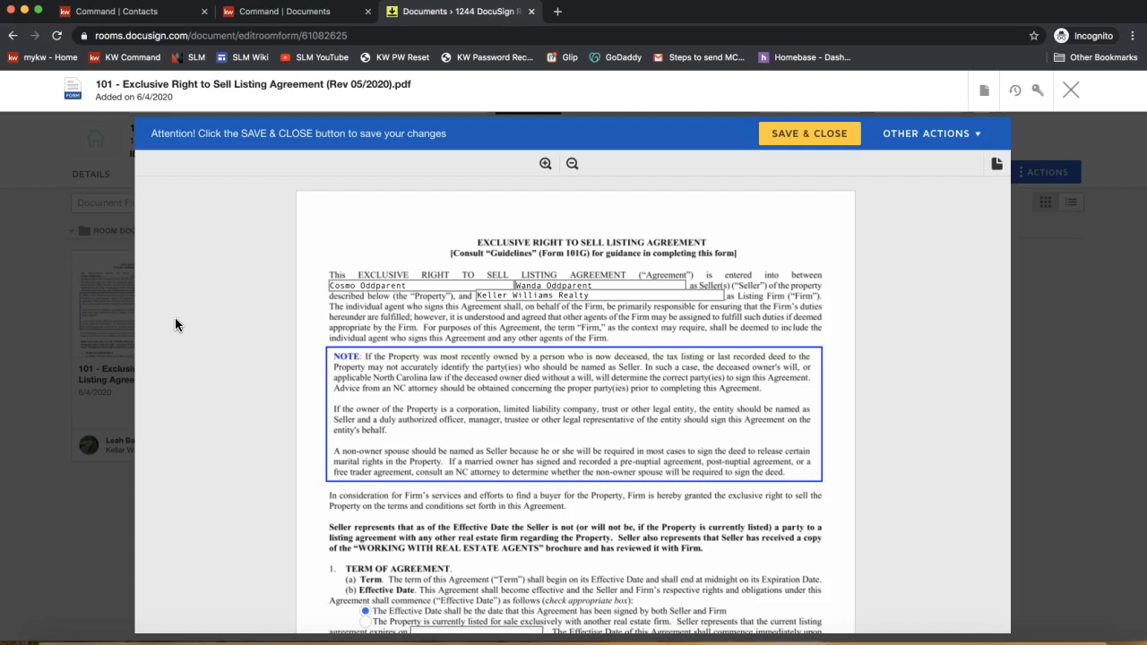
{"action": "left_click", "coordinate": [512, 297]}
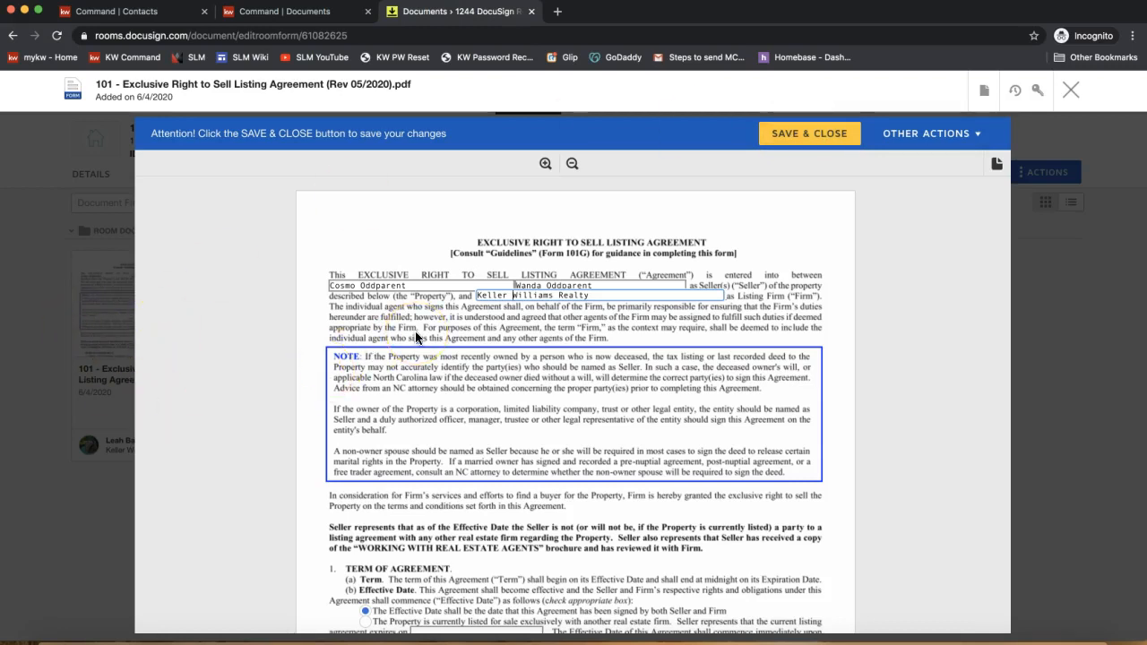
{"action": "left_click", "coordinate": [986, 92]}
{"action": "left_click", "coordinate": [985, 92]}
{"action": "left_click", "coordinate": [986, 98]}
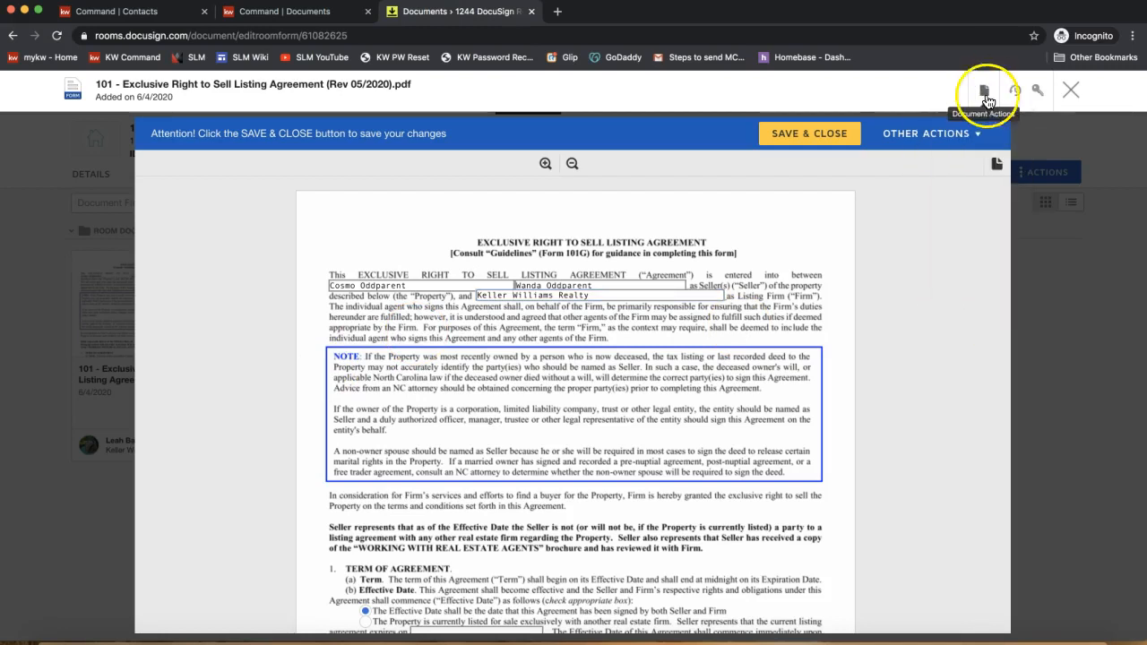
{"action": "left_click", "coordinate": [984, 96]}
{"action": "left_click", "coordinate": [984, 88]}
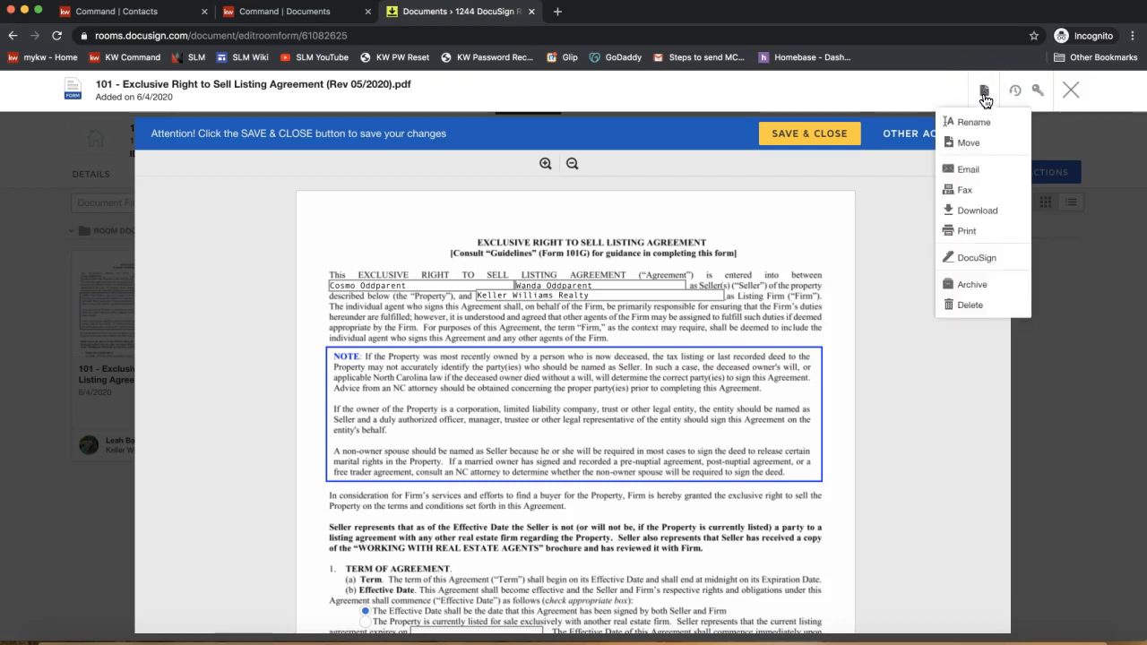
{"action": "left_click", "coordinate": [977, 171]}
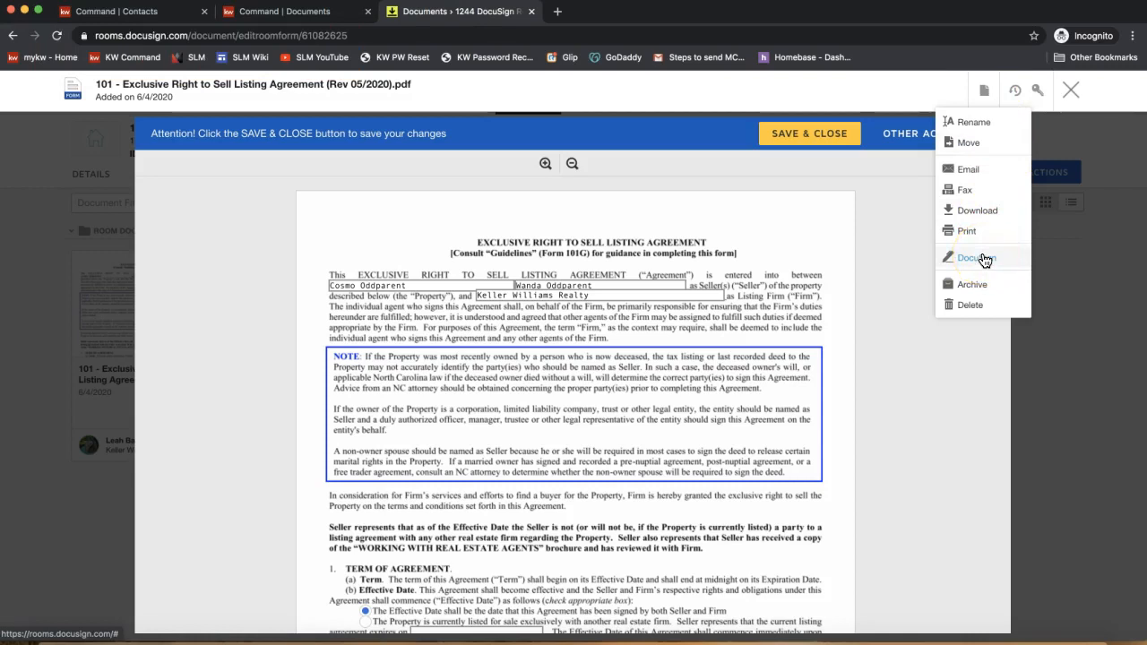
{"action": "left_click", "coordinate": [884, 260]}
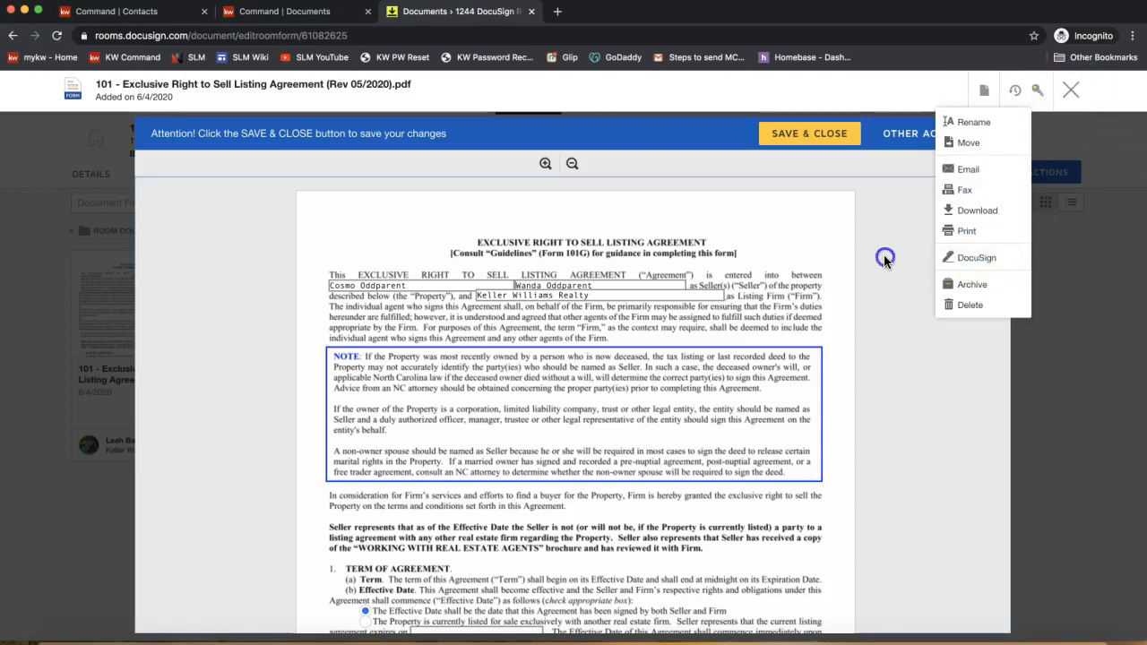
{"action": "left_click", "coordinate": [1071, 93]}
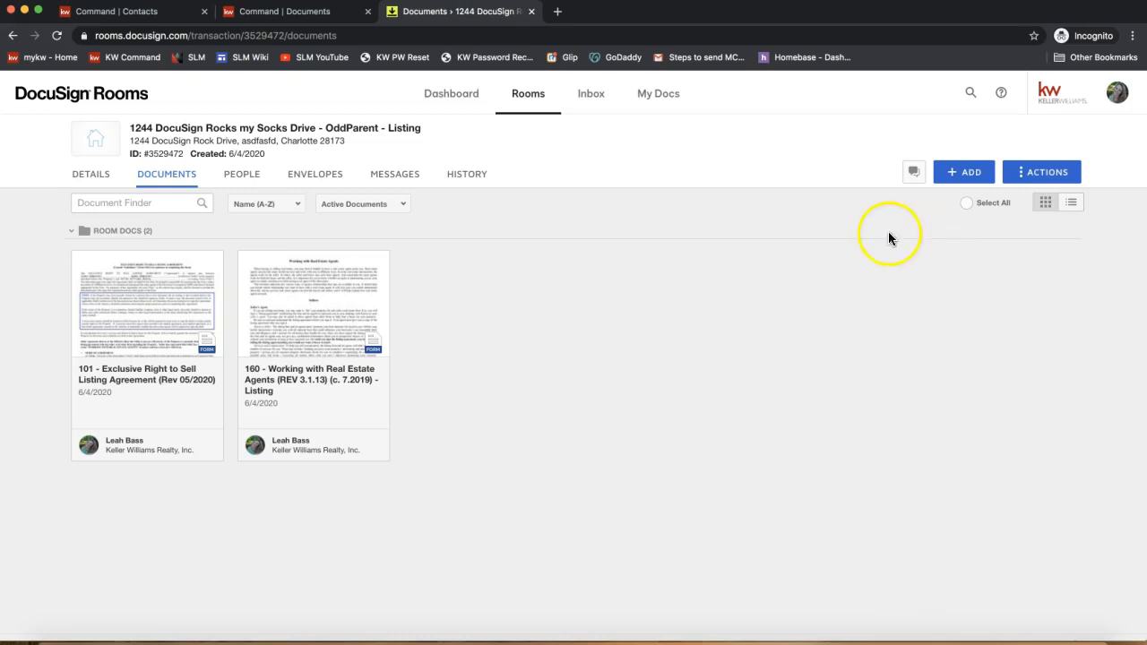
- Upload the 2-T Offer to Purchase and Contract PDF from the Desktop as a third room document
{"action": "left_click", "coordinate": [962, 171]}
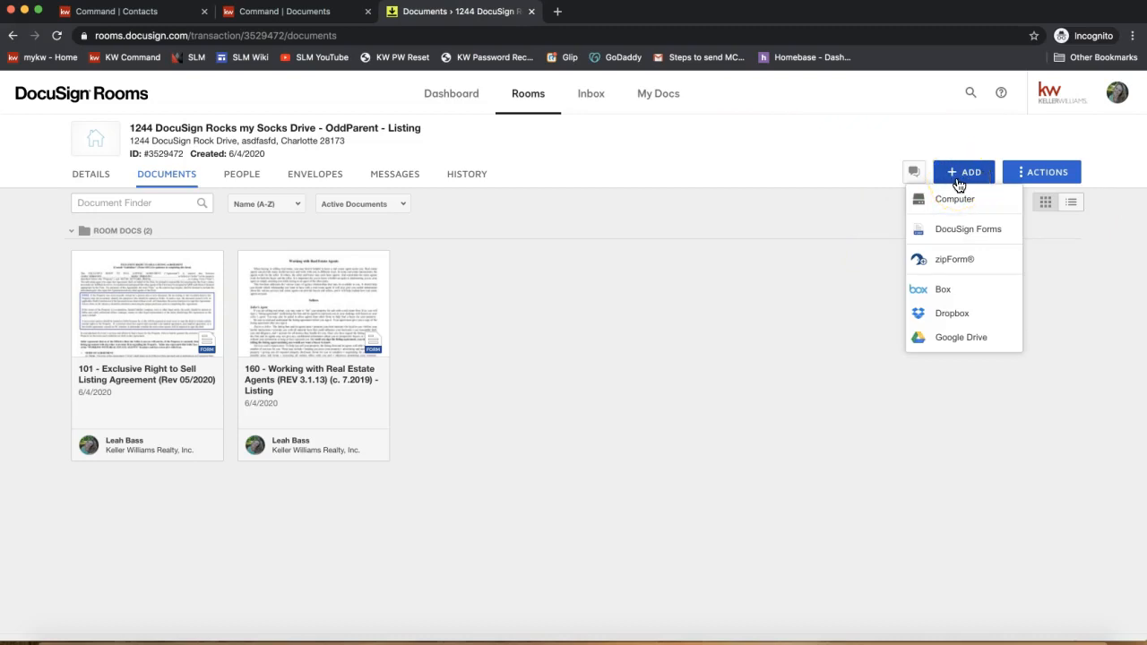
{"action": "left_click", "coordinate": [960, 203]}
{"action": "left_click", "coordinate": [975, 206]}
{"action": "left_click", "coordinate": [975, 208]}
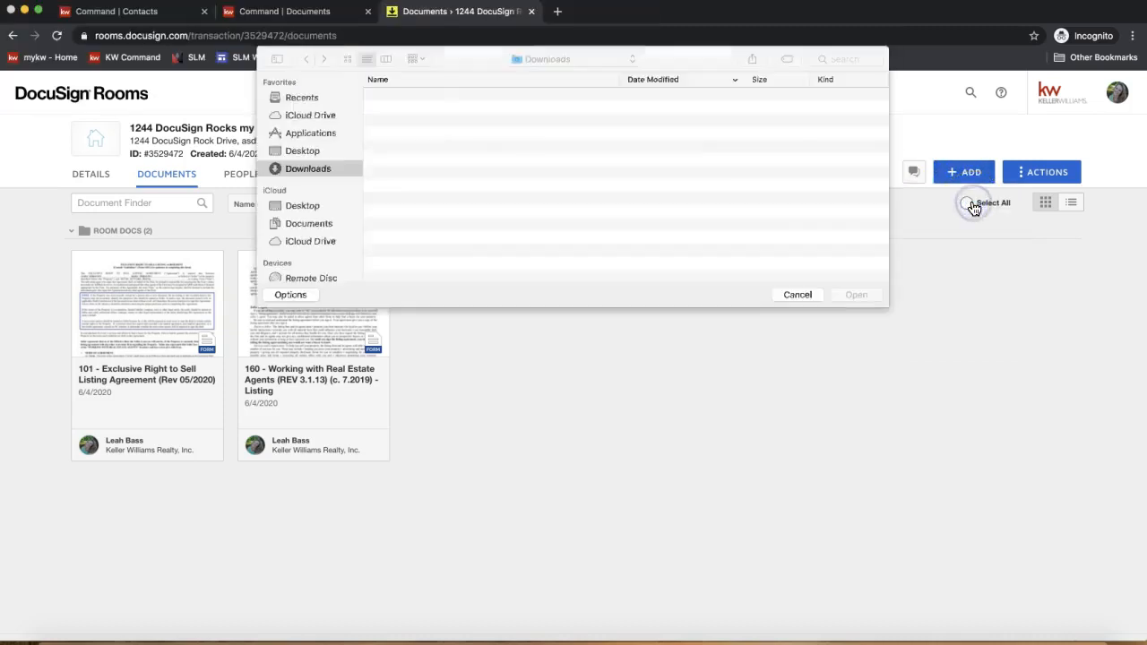
{"action": "left_click", "coordinate": [959, 174]}
{"action": "left_click", "coordinate": [959, 196]}
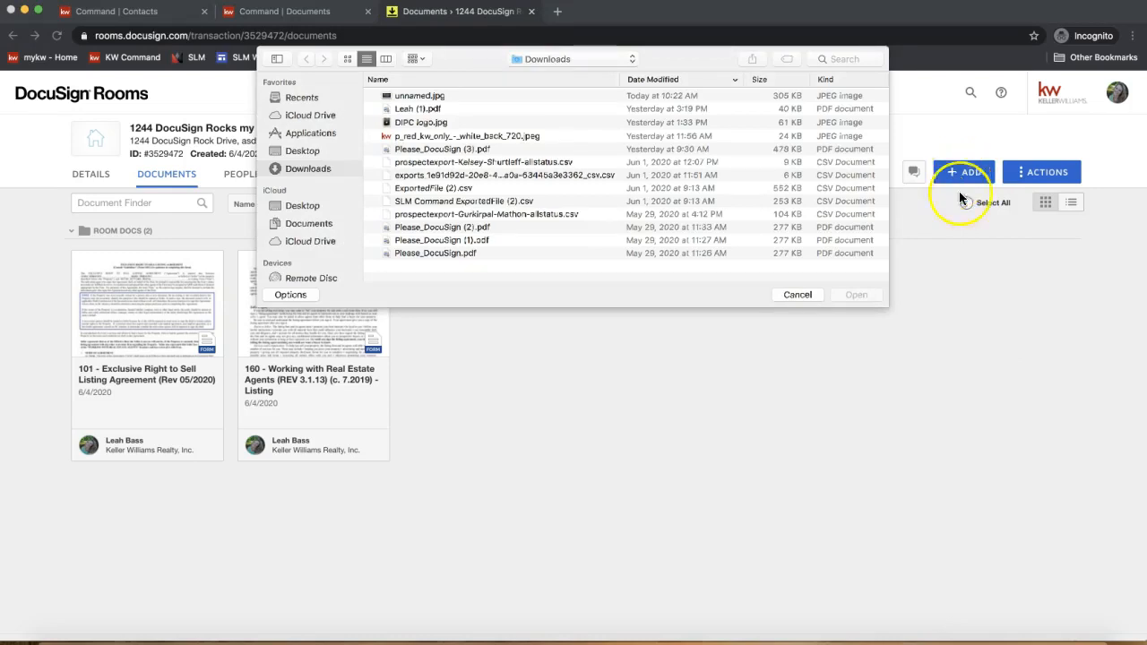
{"action": "left_click", "coordinate": [302, 151]}
{"action": "scroll", "coordinate": [539, 184], "scroll_direction": "down", "scroll_amount": 5}
{"action": "scroll", "coordinate": [539, 183], "scroll_direction": "down", "scroll_amount": 10}
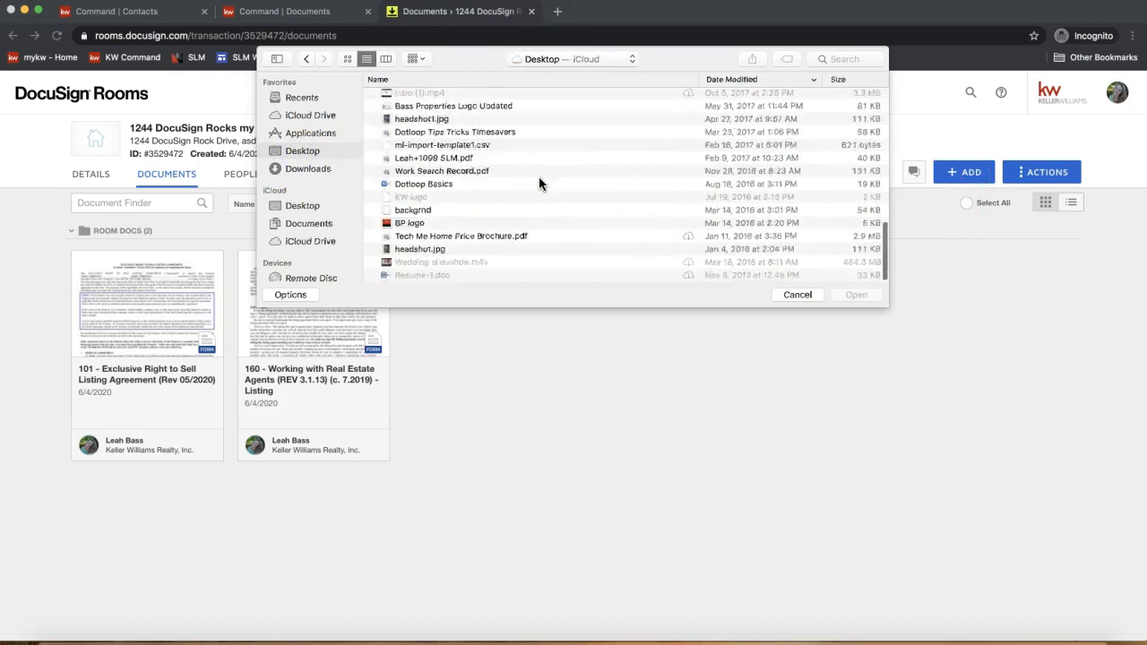
{"action": "scroll", "coordinate": [539, 177], "scroll_direction": "up", "scroll_amount": 5}
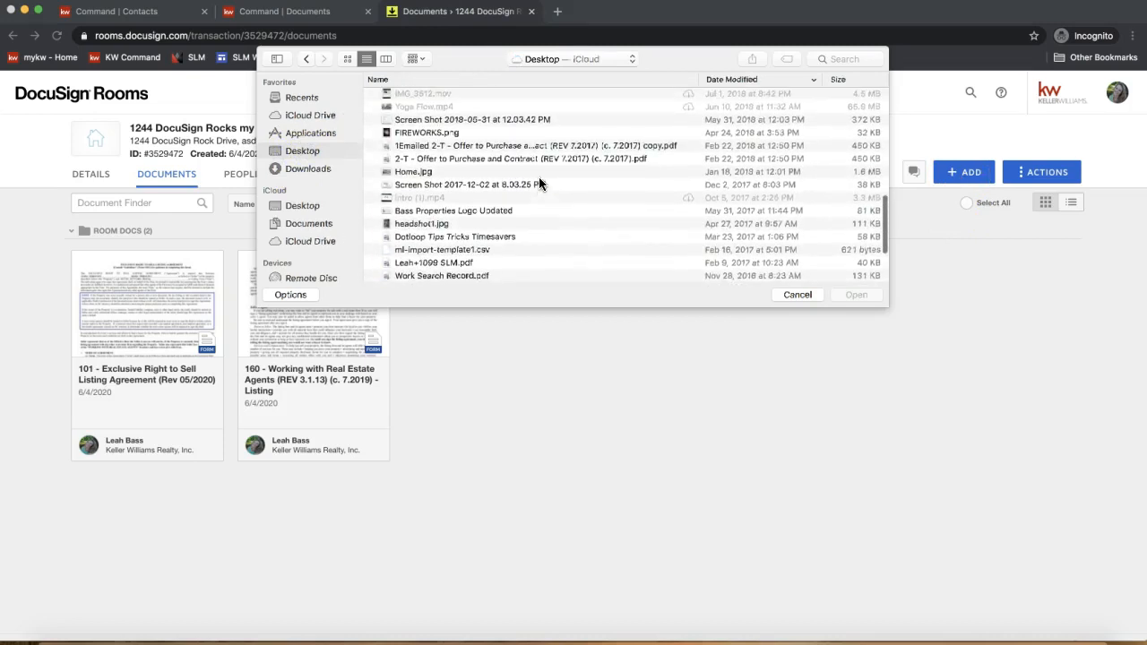
{"action": "left_click", "coordinate": [493, 159]}
{"action": "left_click", "coordinate": [493, 159]}
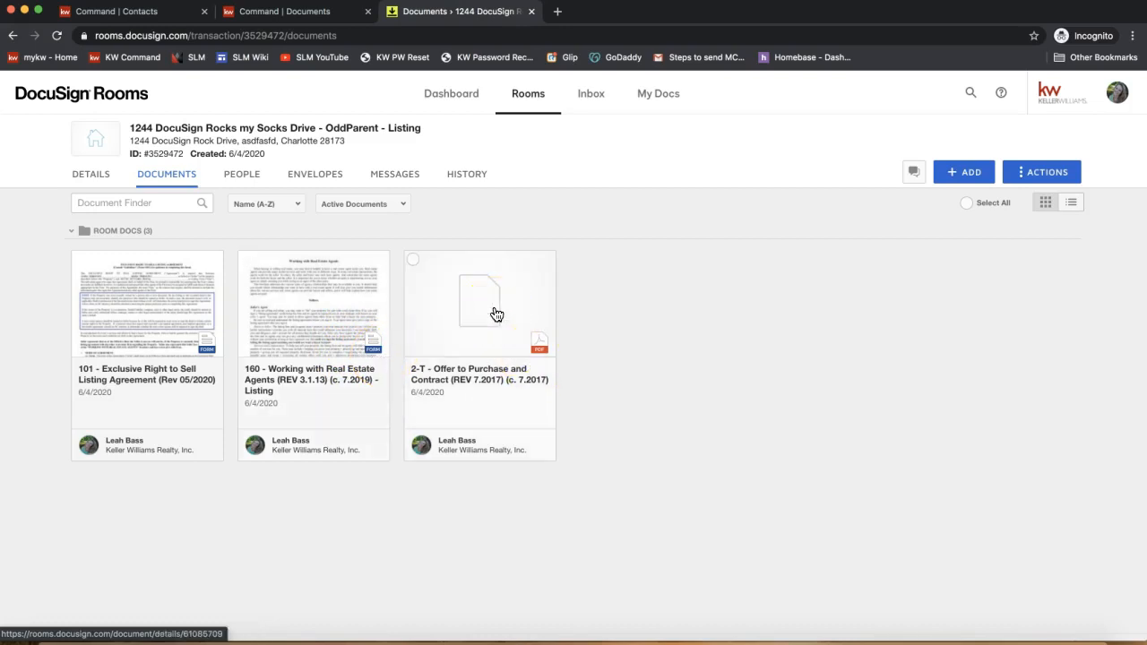
{"action": "left_click", "coordinate": [462, 306]}
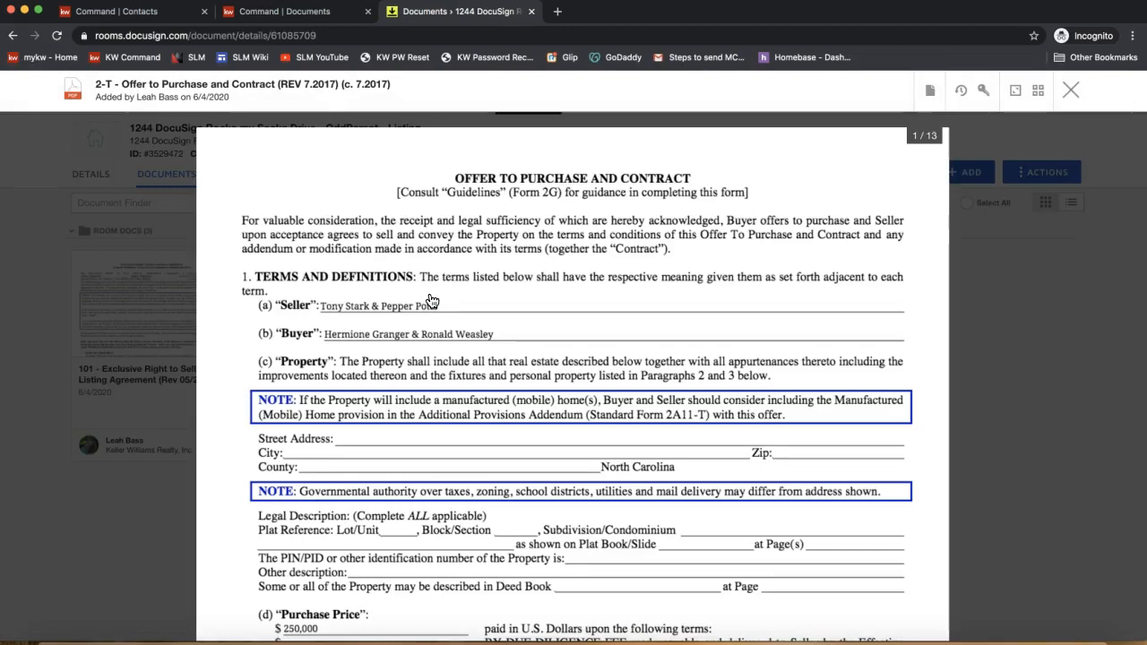
- View the 13-page 2-T Offer to Purchase with its $250,000 price and bring up Document Actions
{"action": "left_click", "coordinate": [469, 313]}
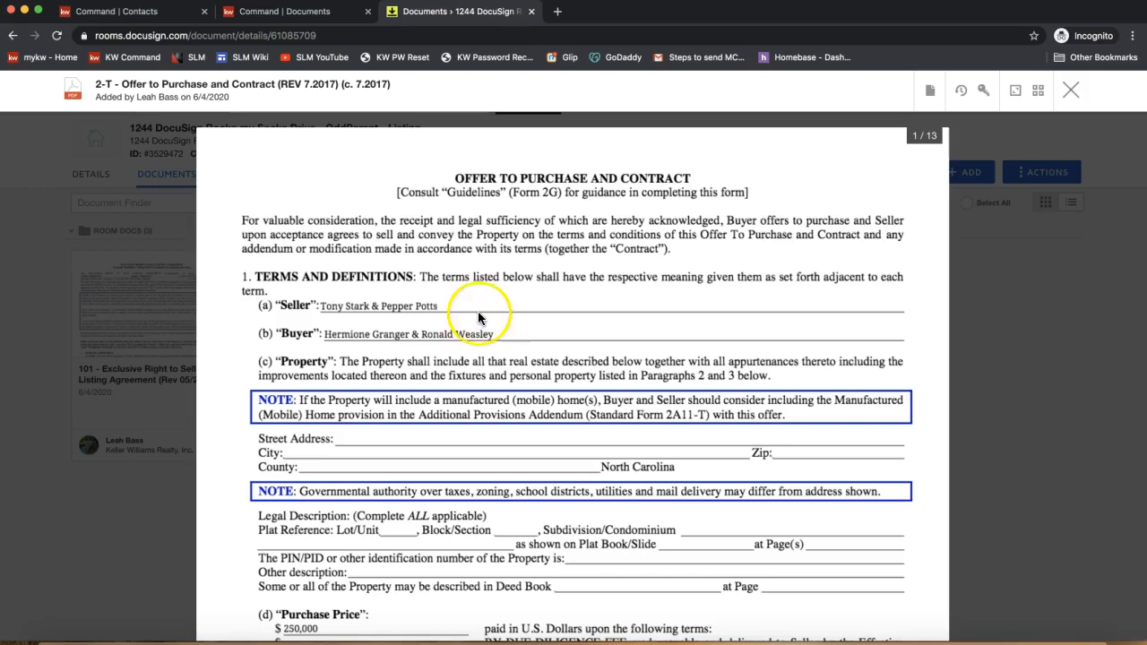
{"action": "left_click", "coordinate": [446, 313]}
{"action": "left_click", "coordinate": [510, 336]}
{"action": "left_click", "coordinate": [356, 437]}
{"action": "scroll", "coordinate": [499, 479], "scroll_direction": "down", "scroll_amount": 5}
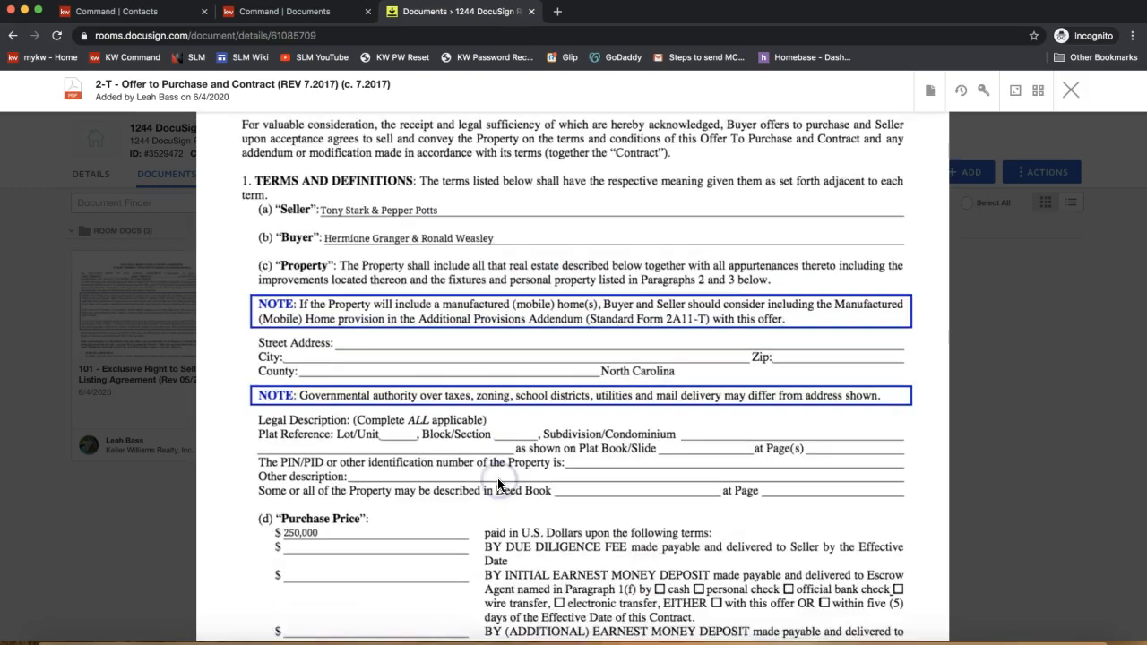
{"action": "scroll", "coordinate": [499, 485], "scroll_direction": "up", "scroll_amount": 5}
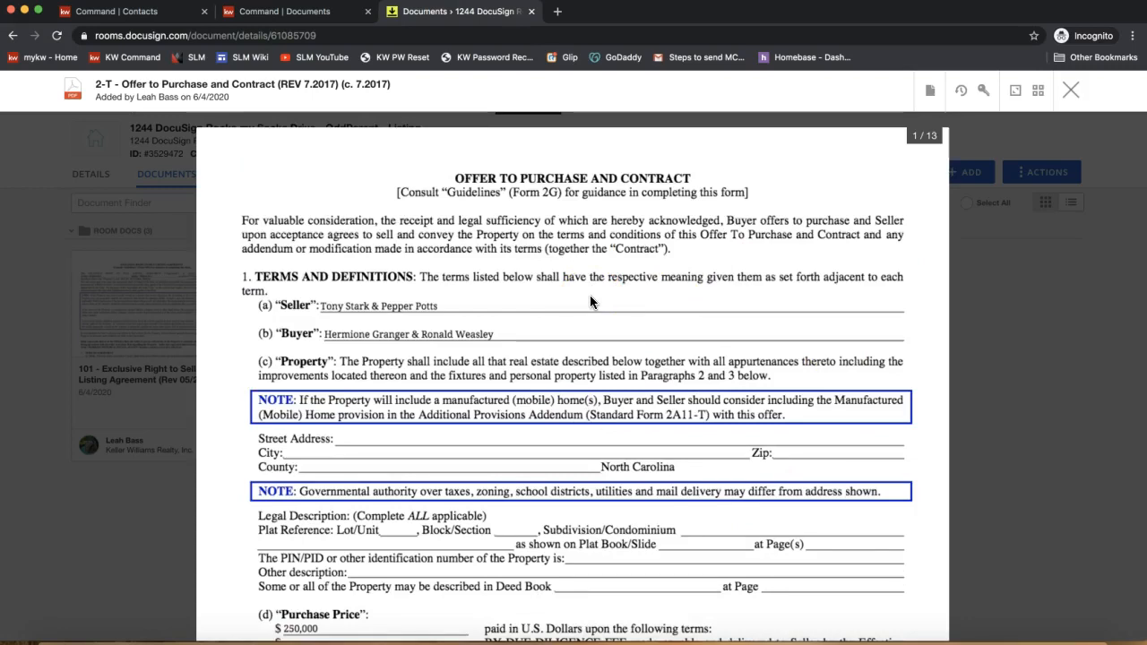
{"action": "left_click", "coordinate": [930, 93]}
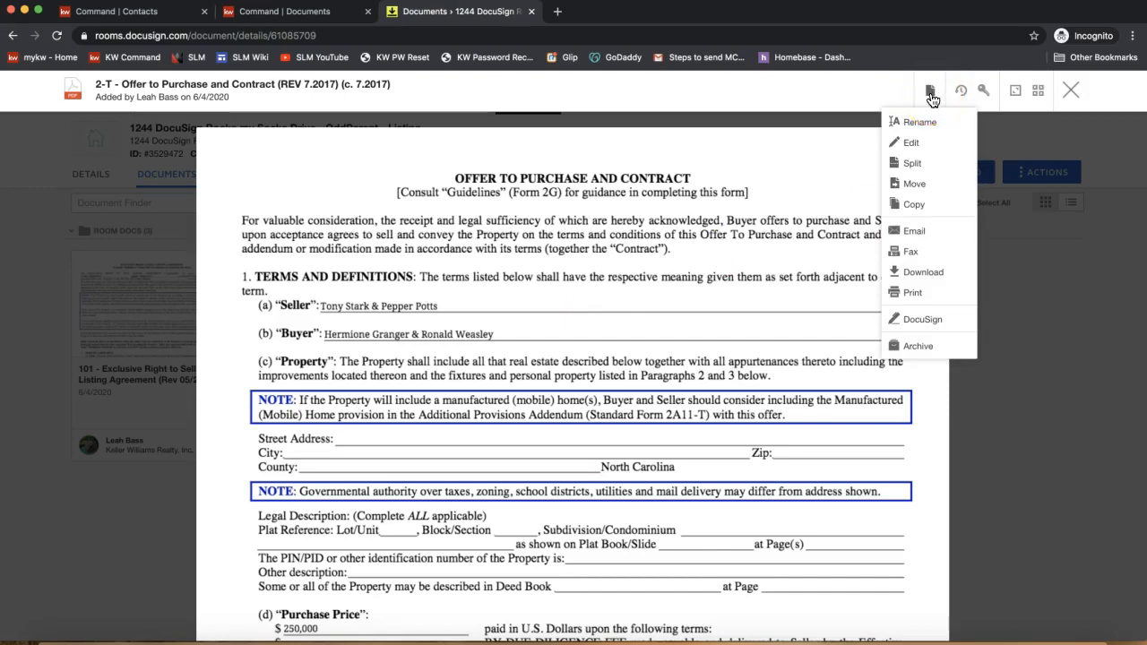
{"action": "left_click", "coordinate": [932, 100]}
{"action": "left_click", "coordinate": [933, 94]}
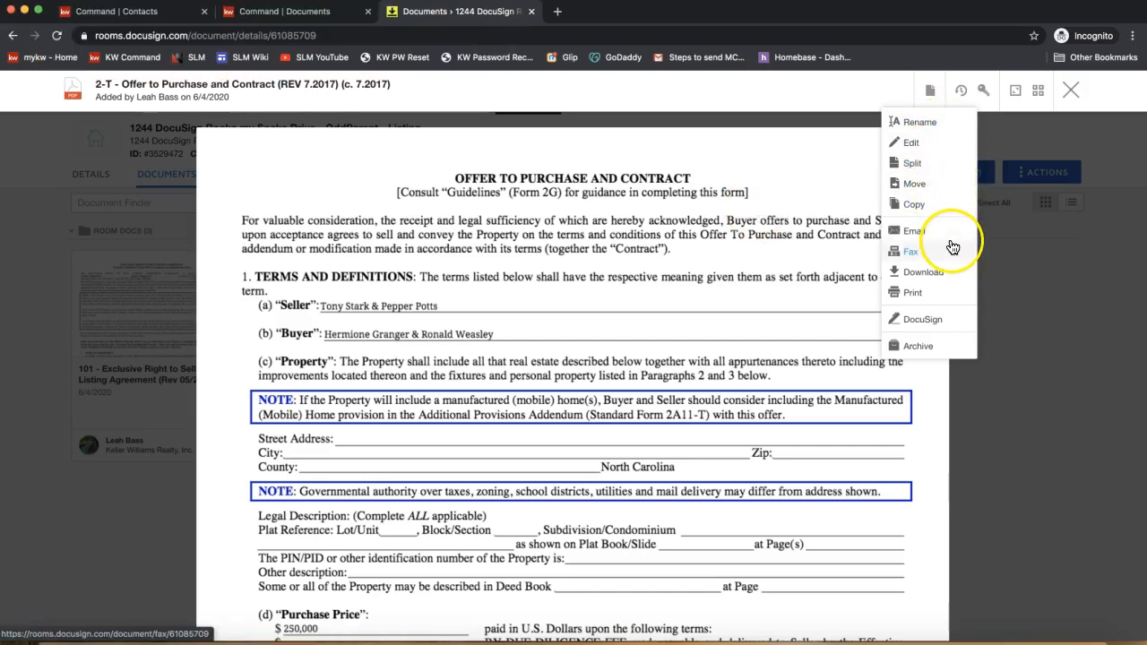
- Start a DocuSign envelope holding the 2-T Offer to Purchase and Contract and bring up the Add Recipient options
{"action": "left_click", "coordinate": [915, 328]}
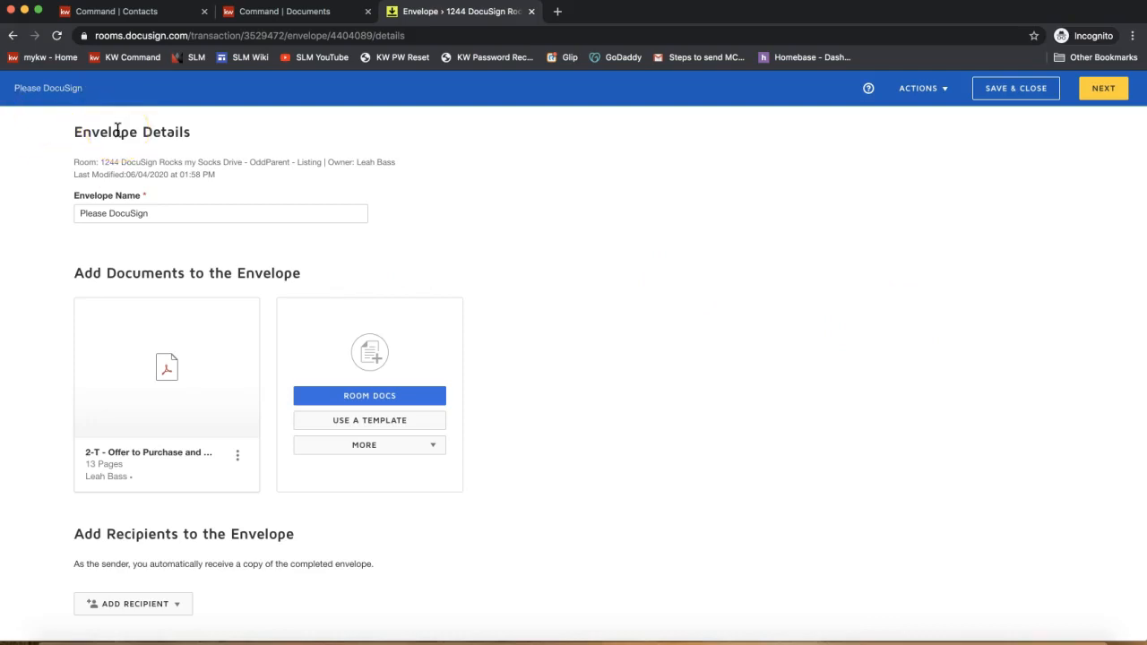
{"action": "scroll", "coordinate": [213, 350], "scroll_direction": "down", "scroll_amount": 3}
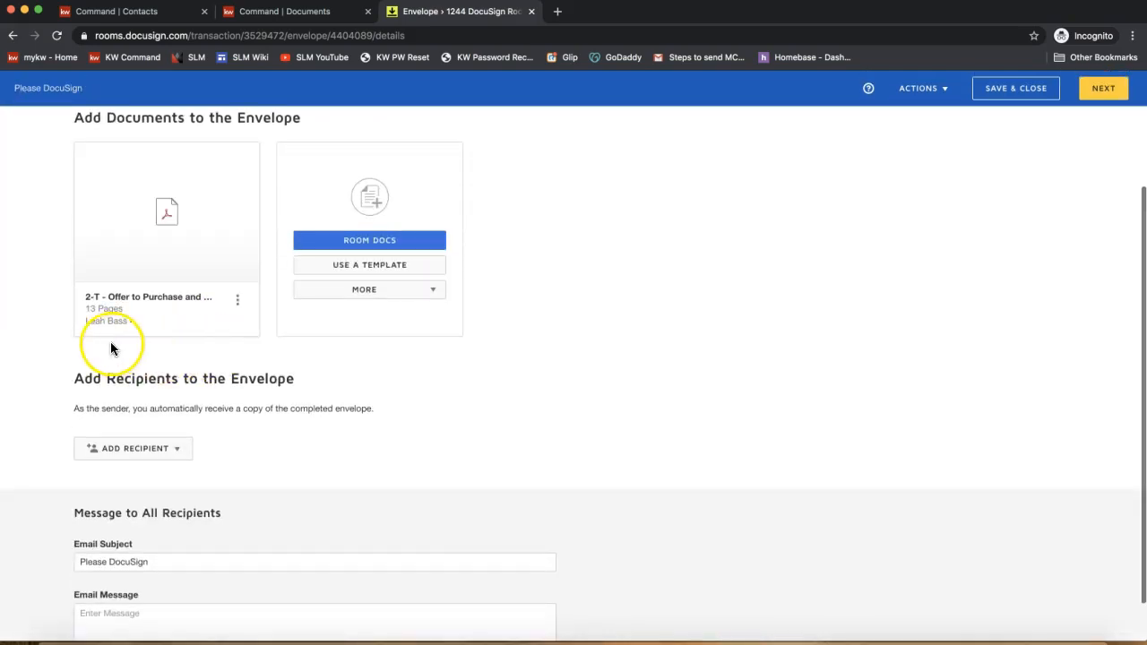
{"action": "scroll", "coordinate": [508, 307], "scroll_direction": "down", "scroll_amount": 1}
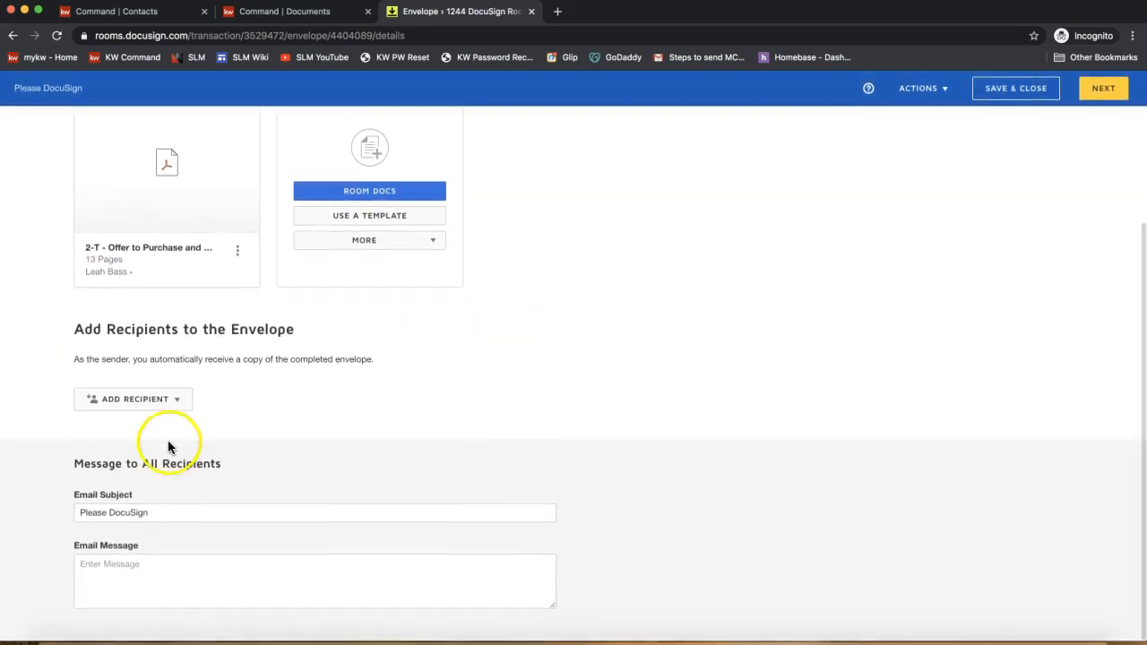
{"action": "left_click", "coordinate": [132, 408]}
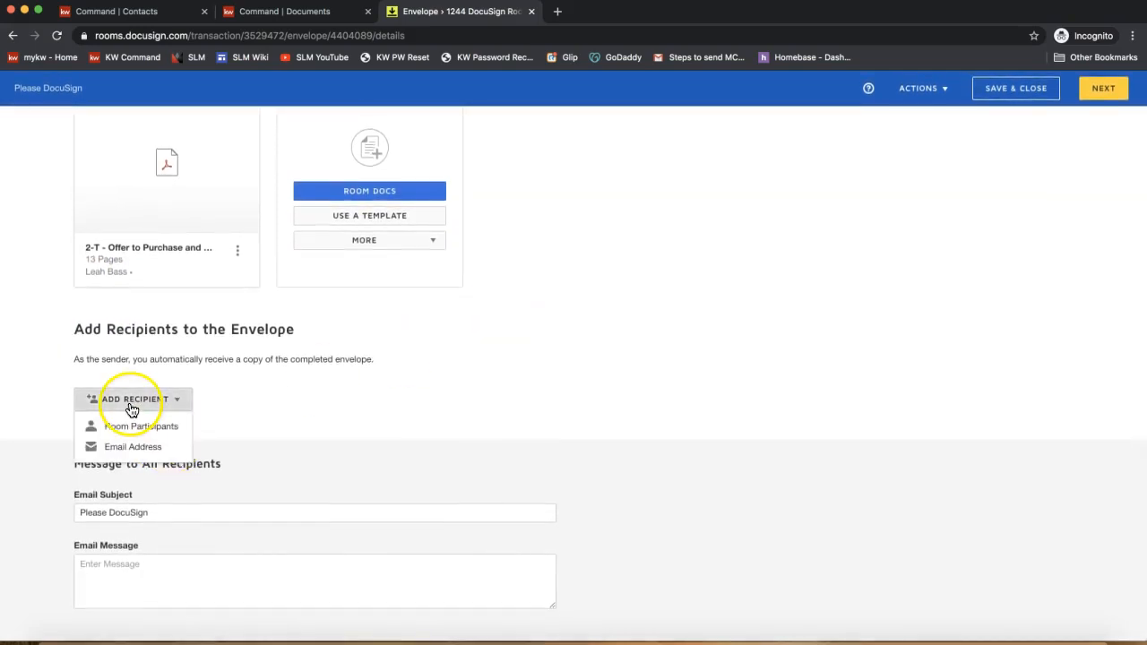
- Add Seller 1 and Seller 2 from Room Participants to the envelope as signers
{"action": "left_click", "coordinate": [166, 435]}
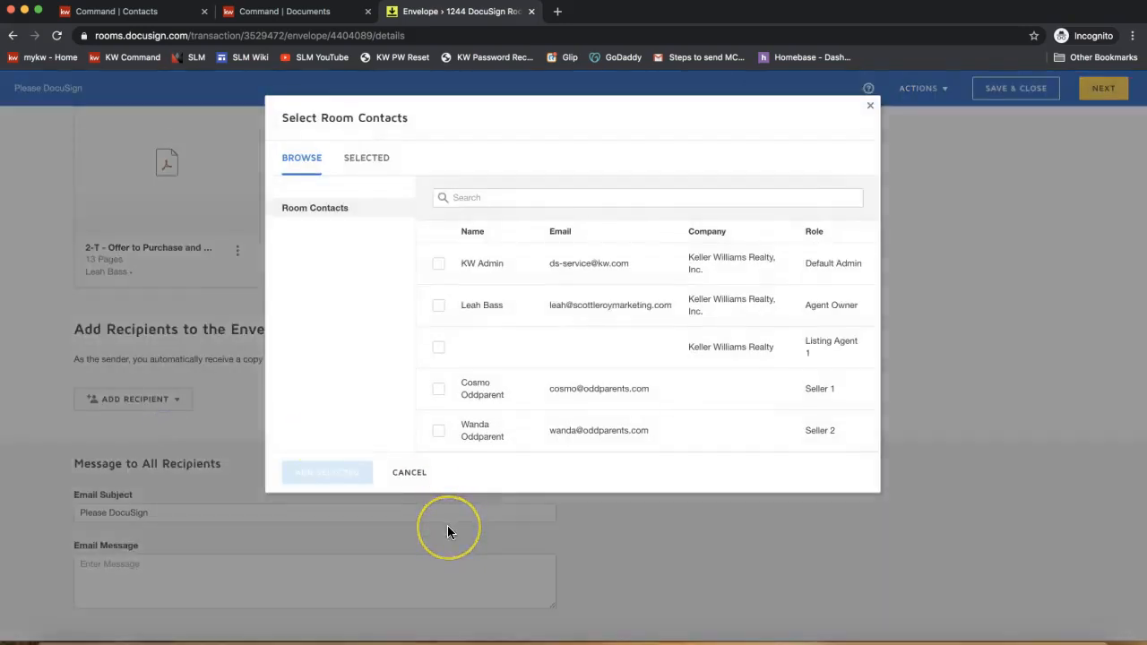
{"action": "left_click", "coordinate": [438, 389]}
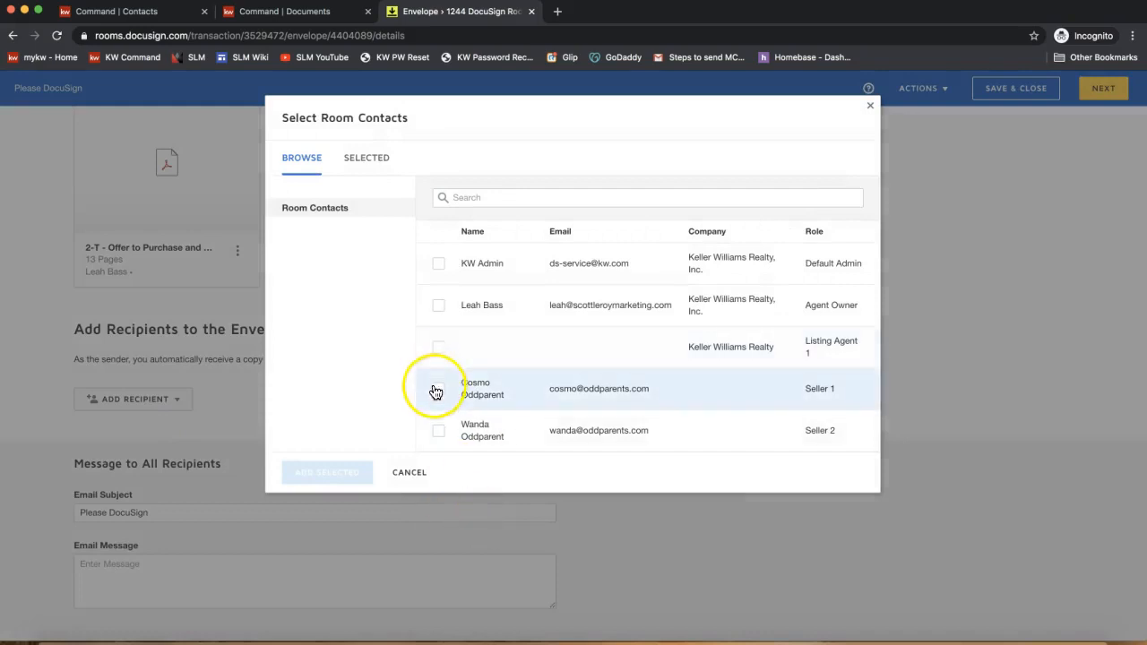
{"action": "left_click", "coordinate": [440, 446]}
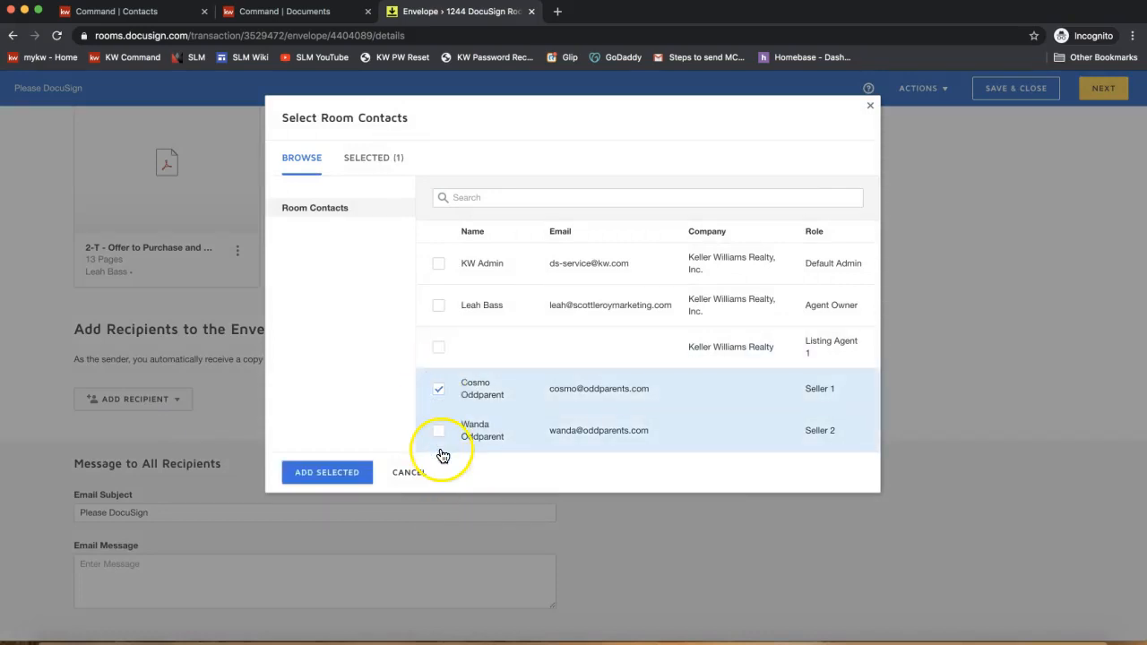
{"action": "left_click", "coordinate": [322, 478]}
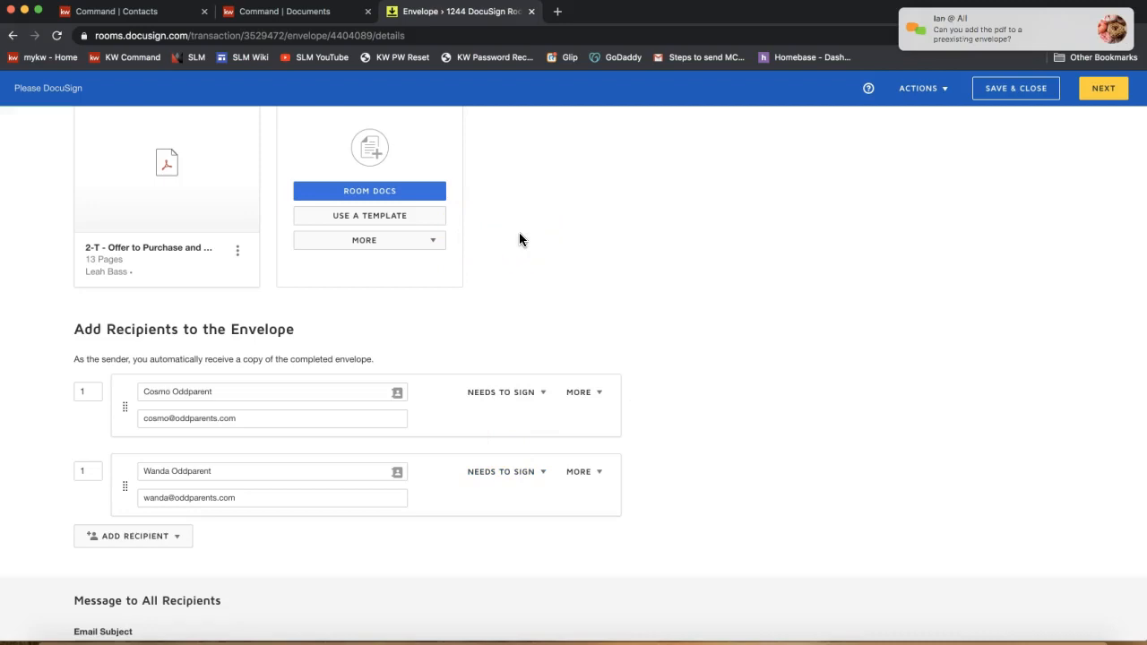
{"action": "scroll", "coordinate": [651, 270], "scroll_direction": "up", "scroll_amount": 3}
{"action": "scroll", "coordinate": [651, 271], "scroll_direction": "up", "scroll_amount": 1}
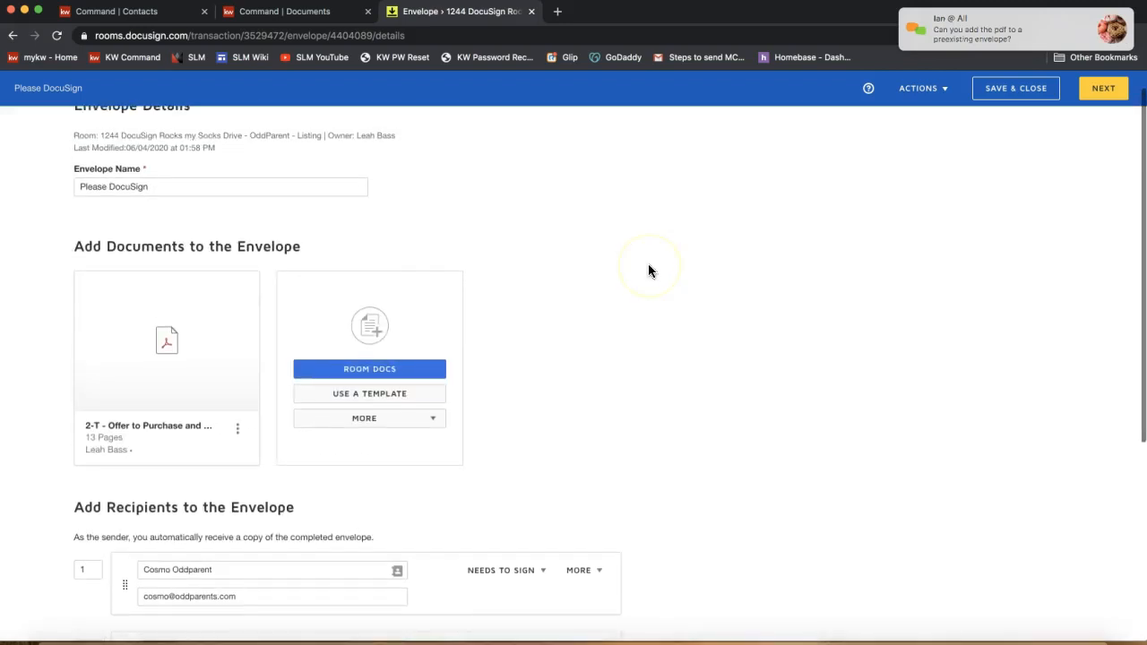
{"action": "left_click", "coordinate": [363, 375]}
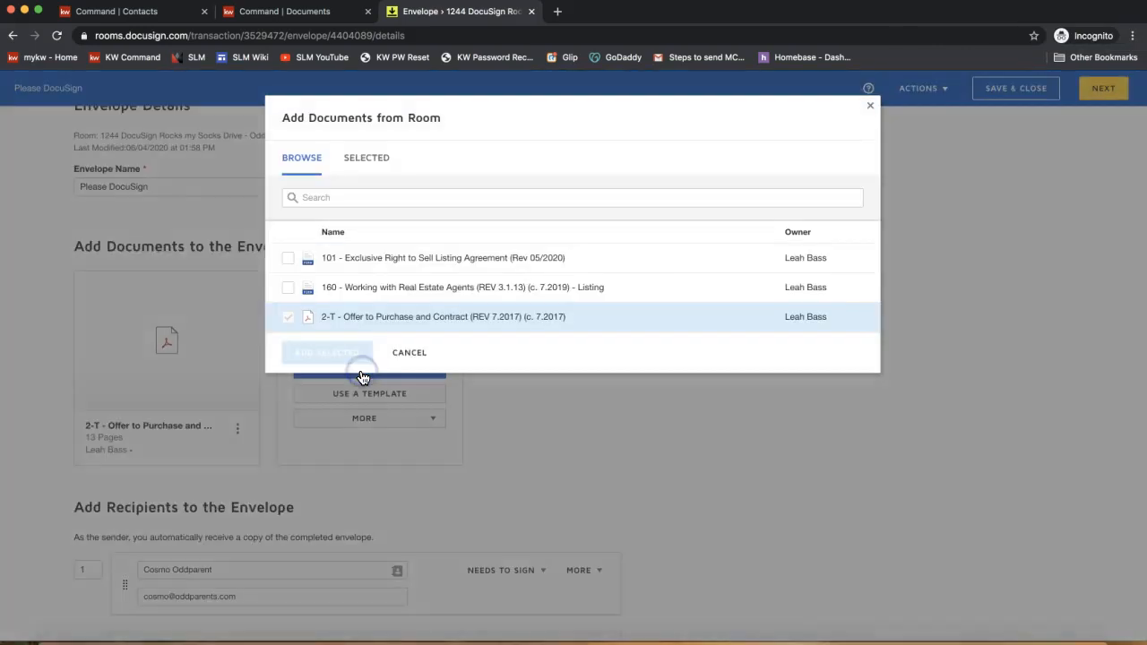
{"action": "left_click", "coordinate": [870, 106]}
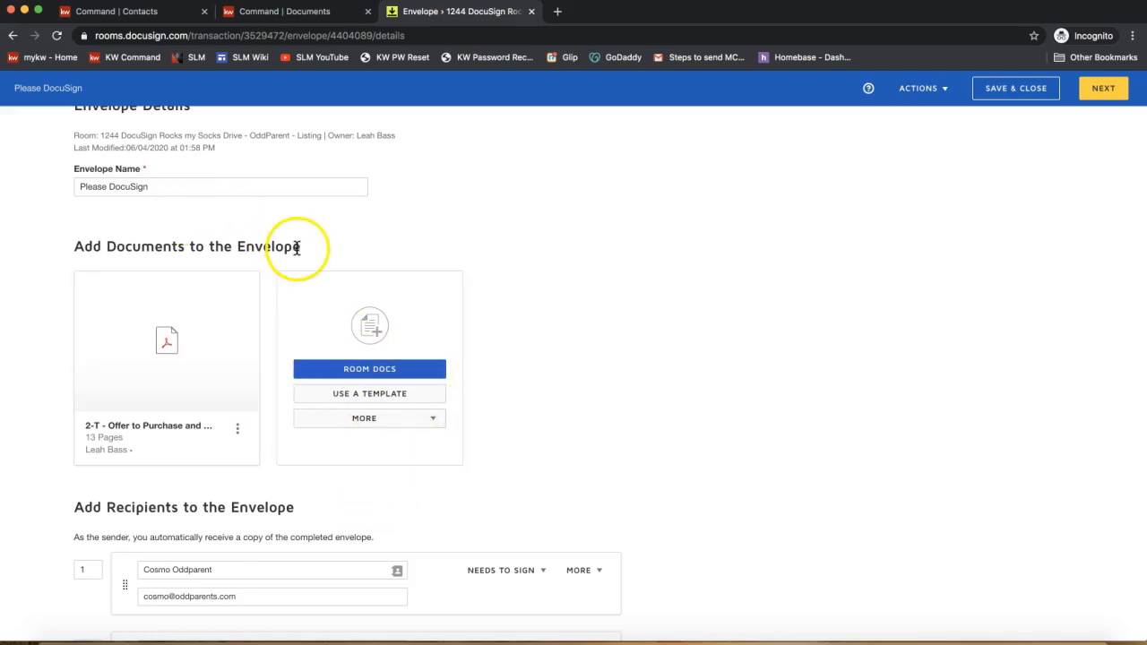
- Append ' - OTP' to make the envelope name 'Please DocuSign - OTP', then continue with NEXT
{"action": "double_click", "coordinate": [259, 245]}
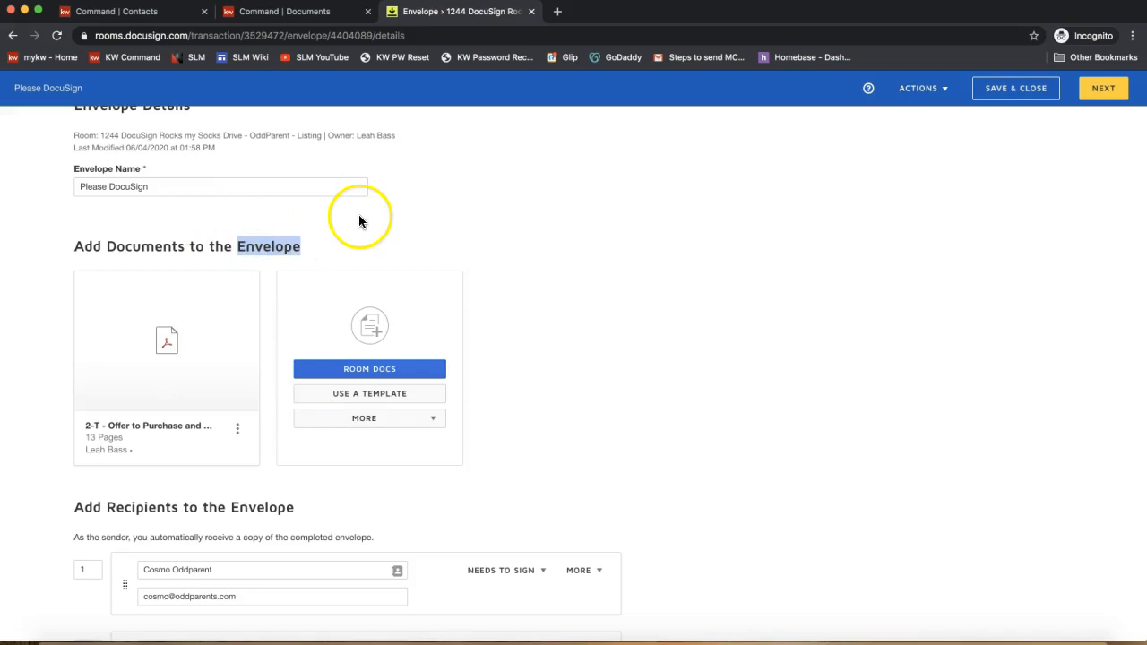
{"action": "scroll", "coordinate": [358, 232], "scroll_direction": "down", "scroll_amount": 2}
{"action": "scroll", "coordinate": [646, 302], "scroll_direction": "down", "scroll_amount": 2}
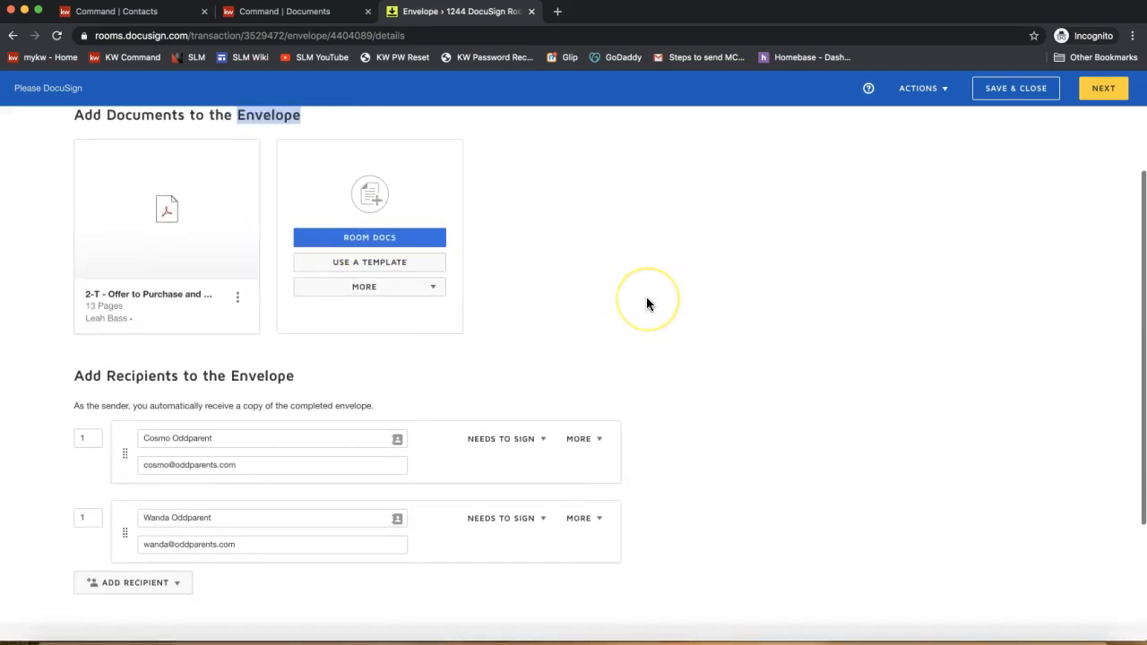
{"action": "scroll", "coordinate": [647, 302], "scroll_direction": "up", "scroll_amount": 4}
{"action": "scroll", "coordinate": [191, 494], "scroll_direction": "down", "scroll_amount": 4}
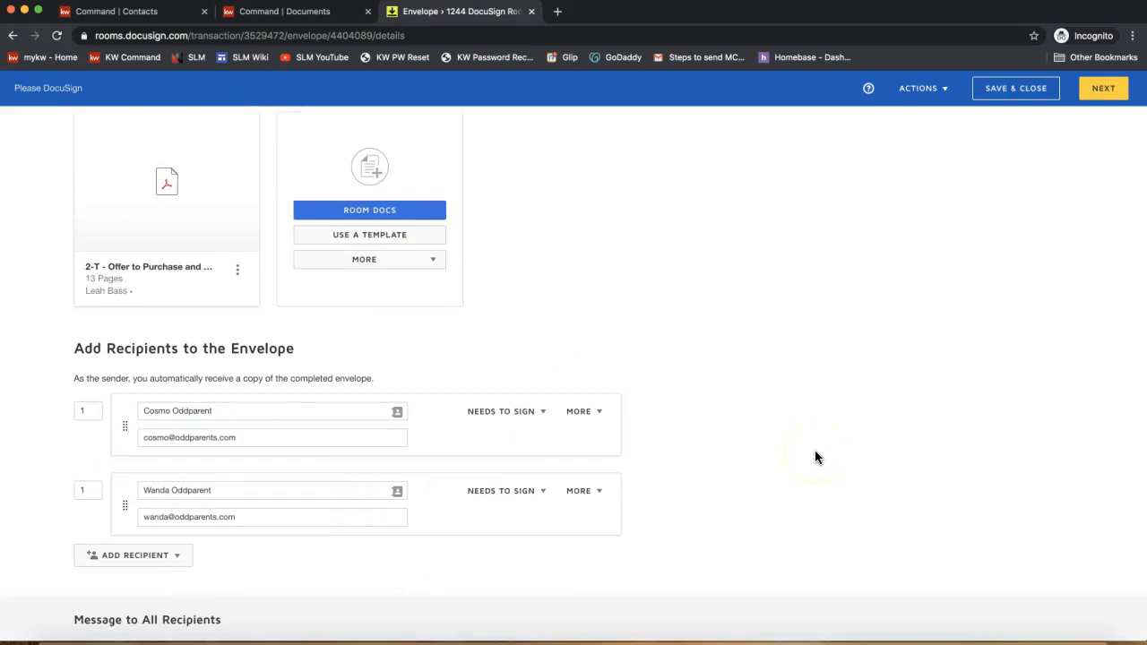
{"action": "scroll", "coordinate": [815, 457], "scroll_direction": "up", "scroll_amount": 2}
{"action": "scroll", "coordinate": [815, 457], "scroll_direction": "up", "scroll_amount": 2}
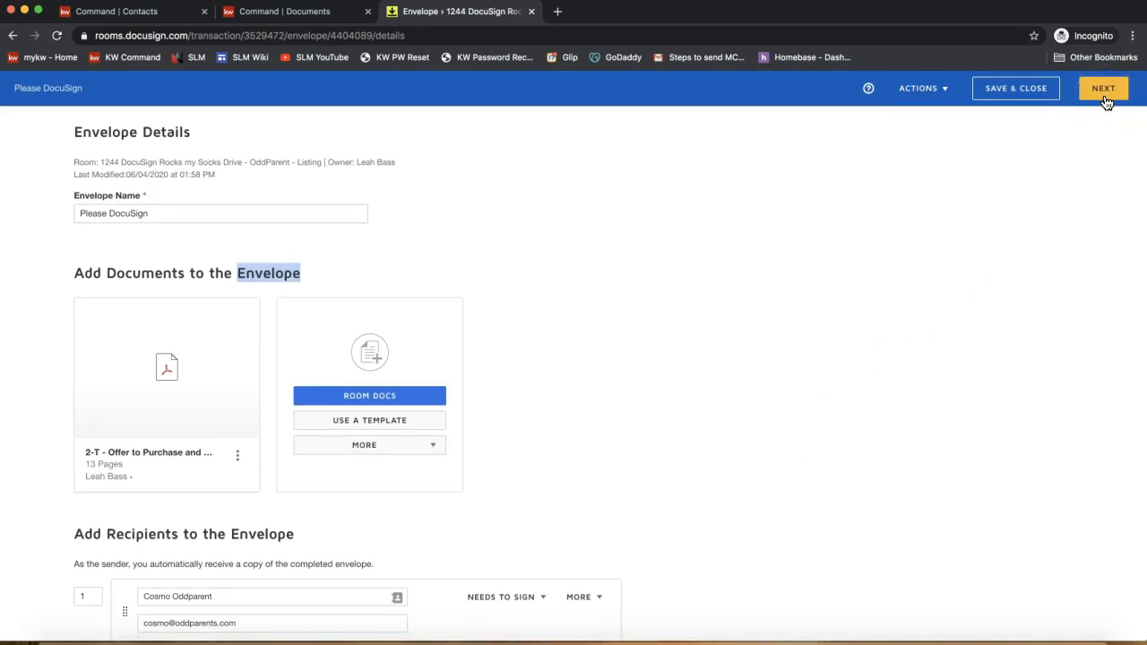
{"action": "left_click", "coordinate": [168, 214]}
{"action": "type", "text": "- OTP"}
{"action": "triple_click", "coordinate": [92, 199]}
{"action": "left_click", "coordinate": [933, 275]}
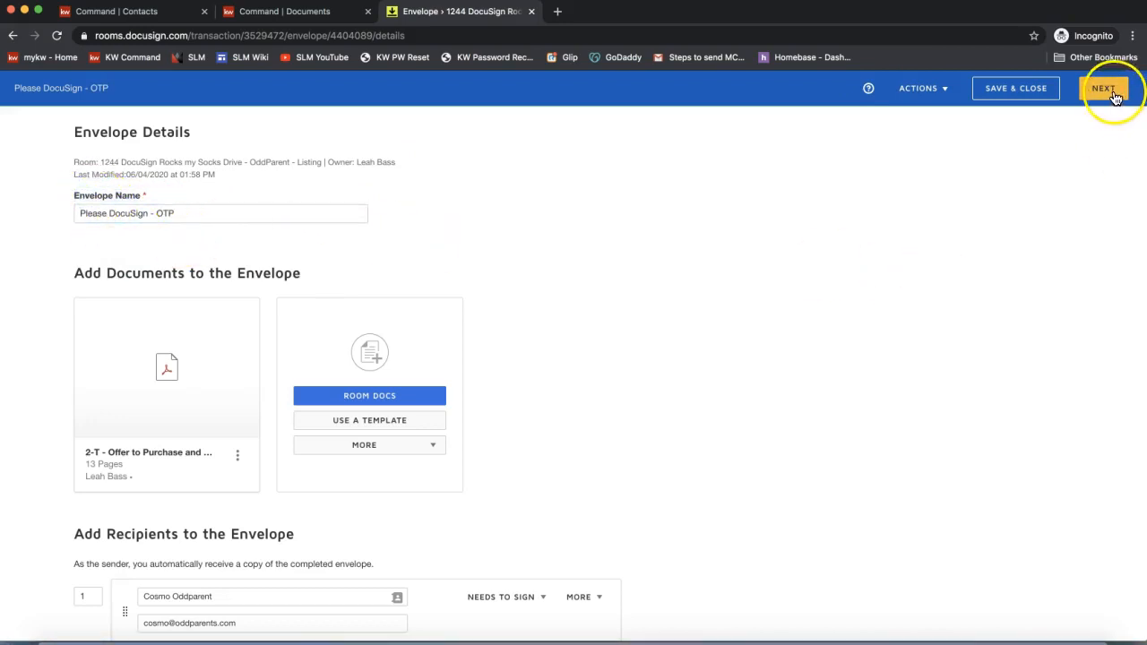
{"action": "left_click", "coordinate": [993, 100]}
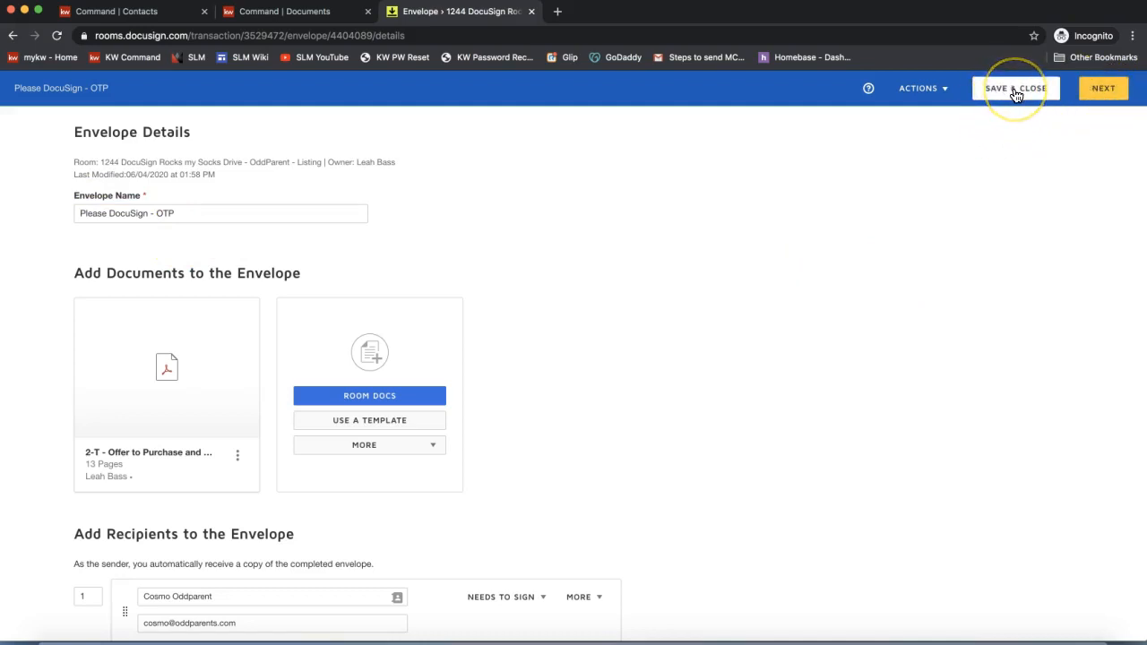
{"action": "left_click", "coordinate": [1092, 97]}
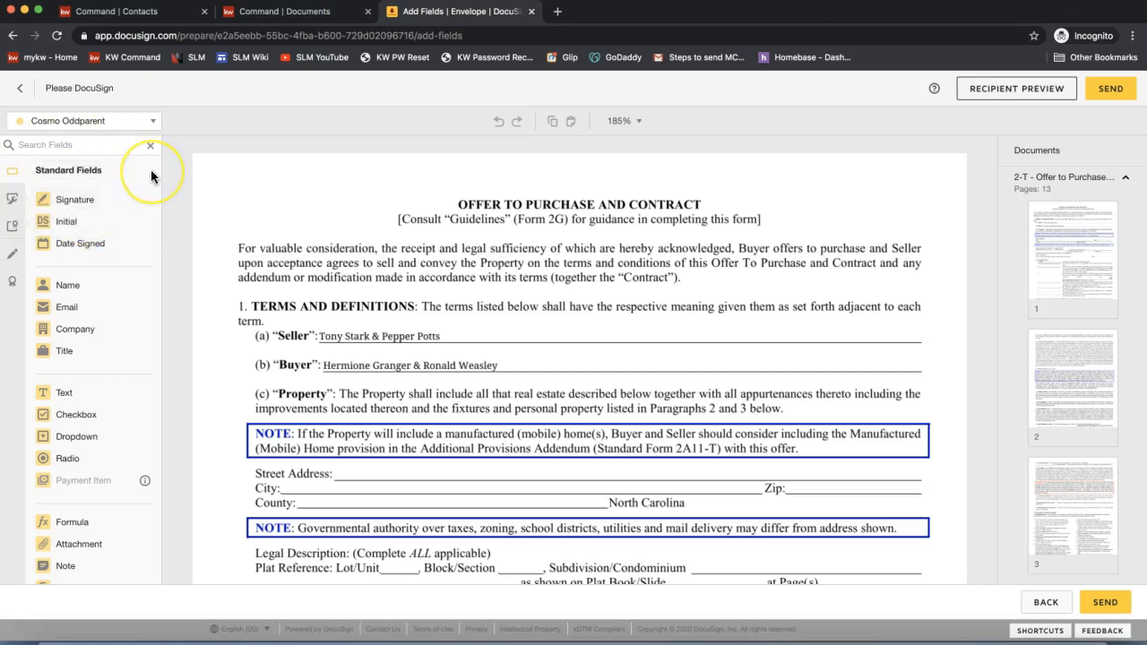
{"action": "left_click", "coordinate": [94, 121]}
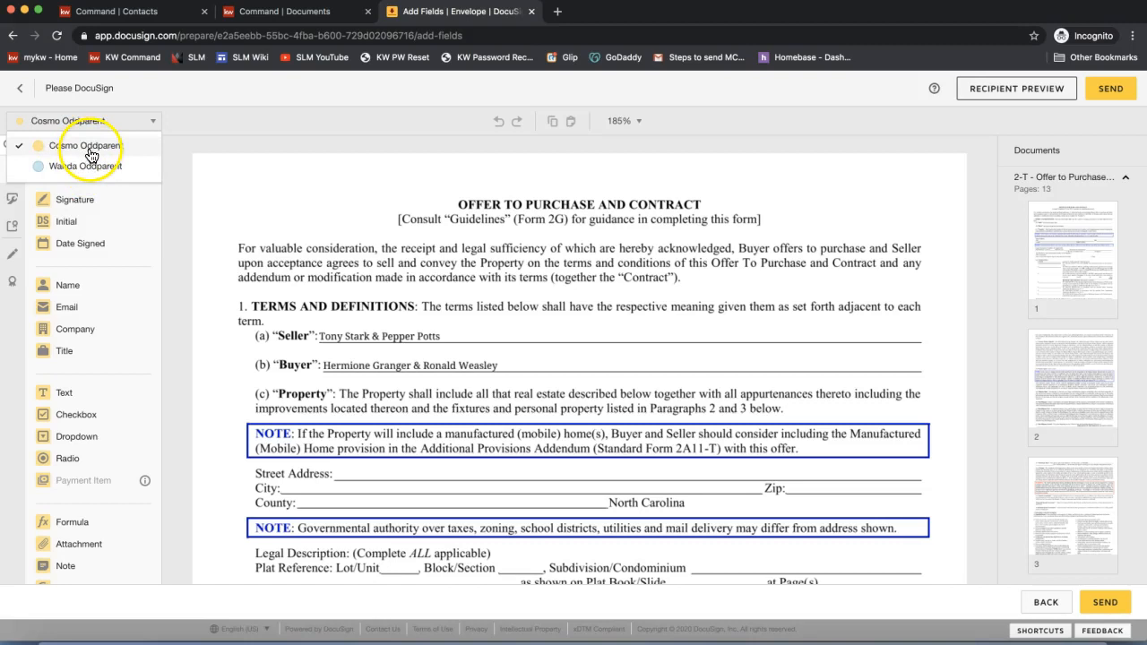
{"action": "left_click", "coordinate": [60, 167]}
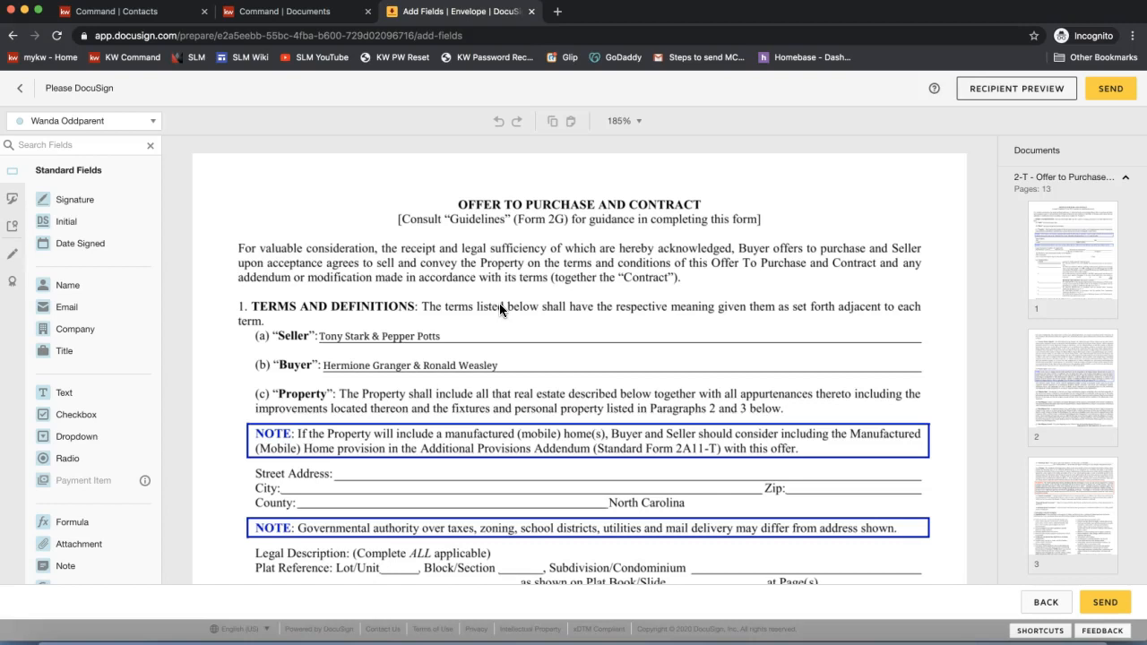
{"action": "scroll", "coordinate": [500, 303], "scroll_direction": "down", "scroll_amount": 5}
{"action": "scroll", "coordinate": [499, 307], "scroll_direction": "down", "scroll_amount": 5}
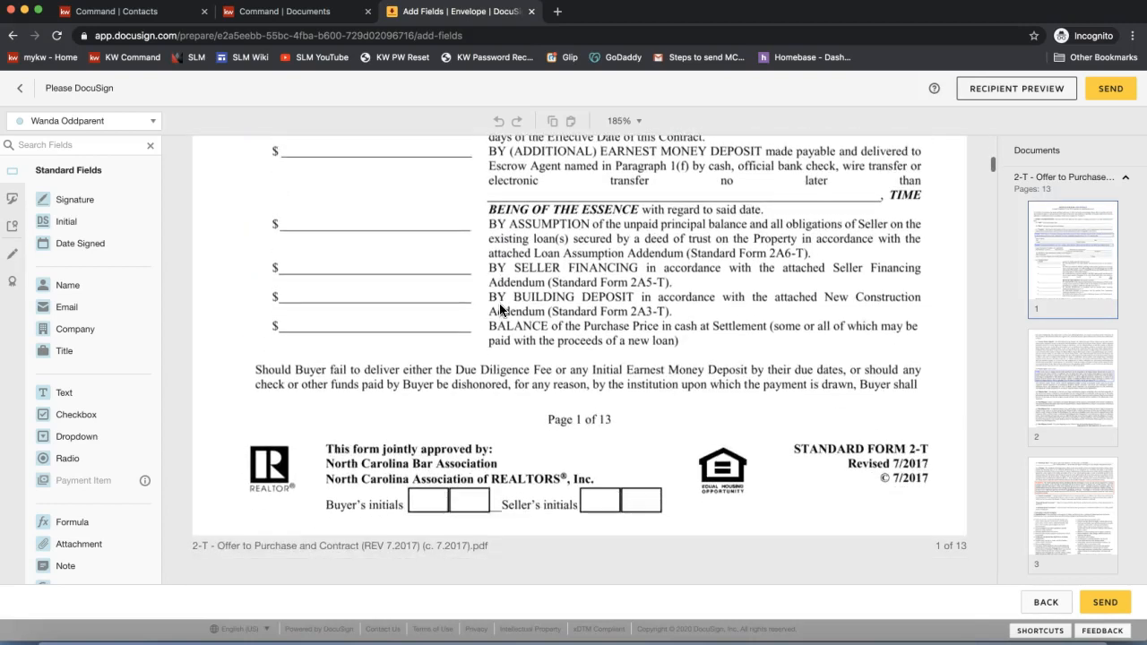
{"action": "scroll", "coordinate": [500, 307], "scroll_direction": "down", "scroll_amount": 1}
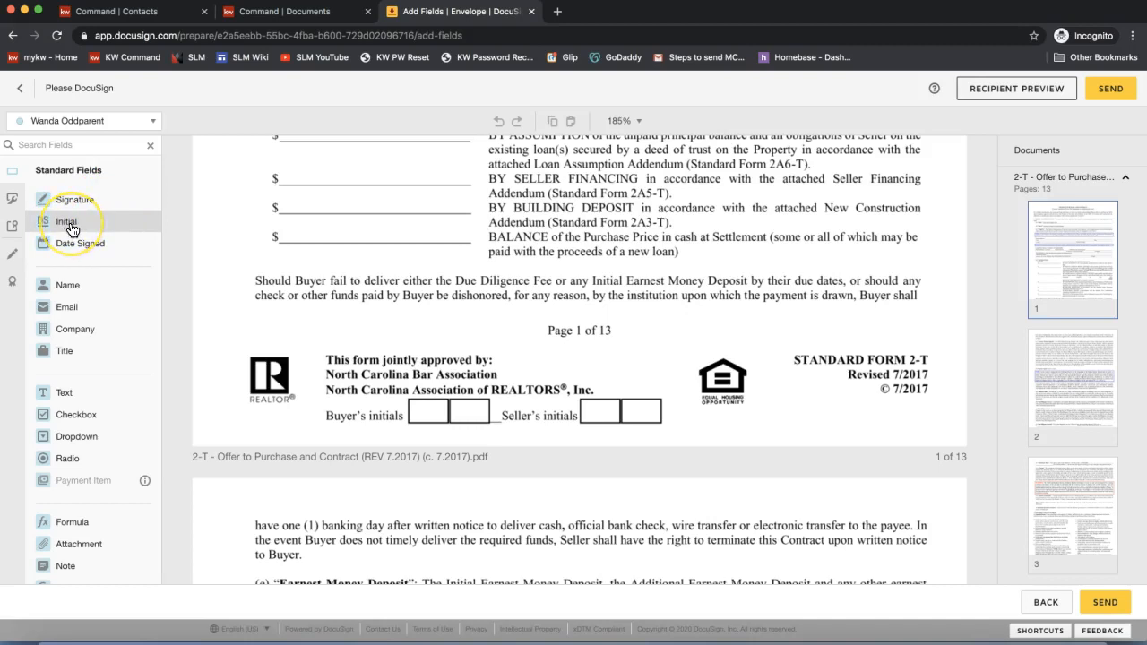
- Place an Initial field in each of page 1's two Seller's initials boxes, one per seller
{"action": "left_click_drag", "start_coordinate": [72, 229], "coordinate": [626, 387]}
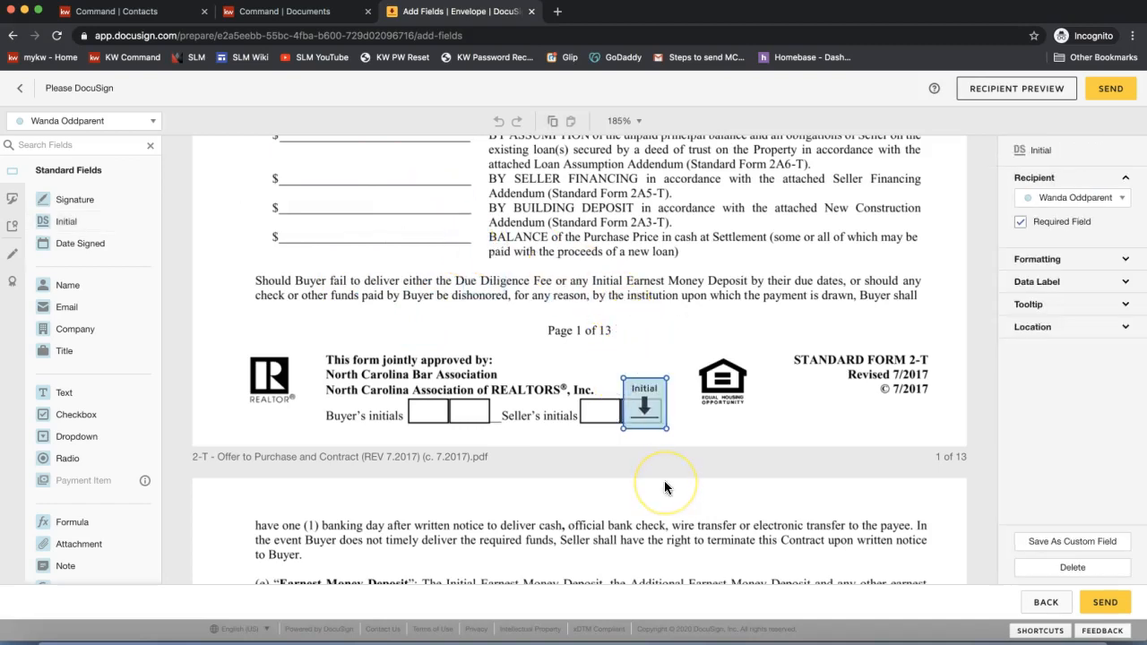
{"action": "left_click", "coordinate": [649, 411]}
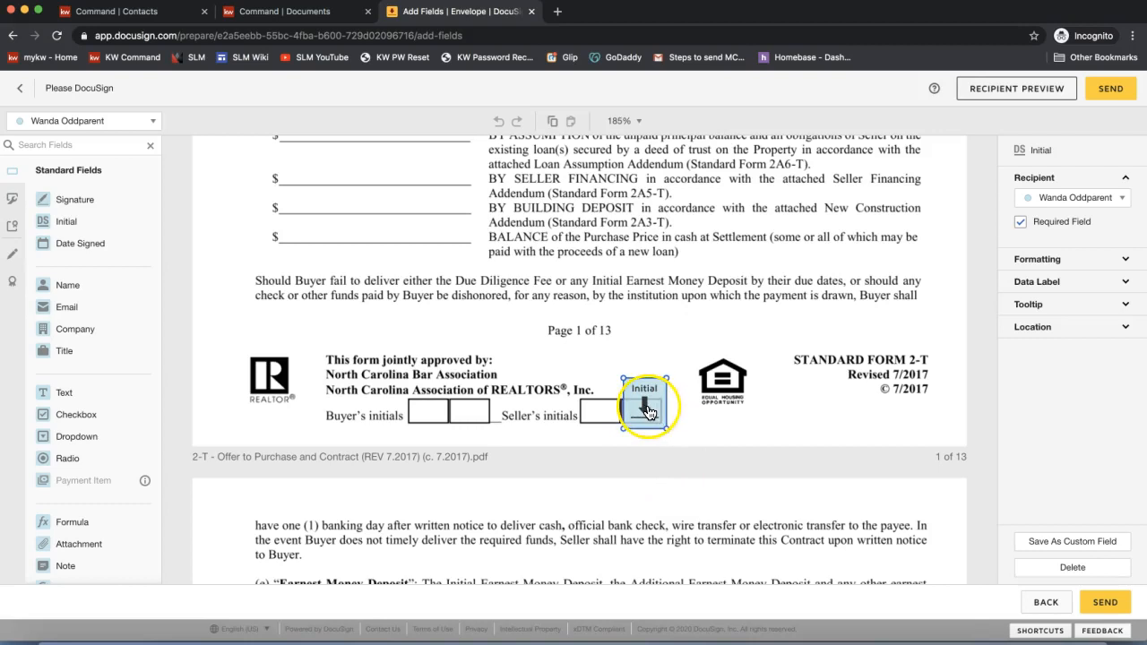
{"action": "left_click", "coordinate": [35, 129]}
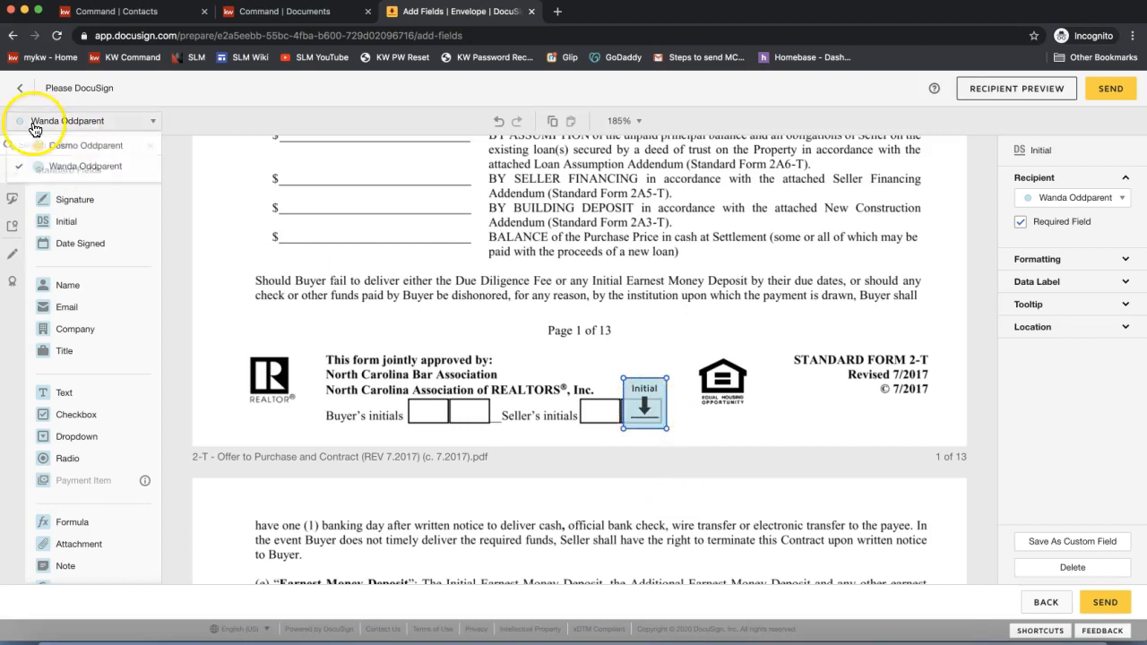
{"action": "left_click", "coordinate": [69, 146]}
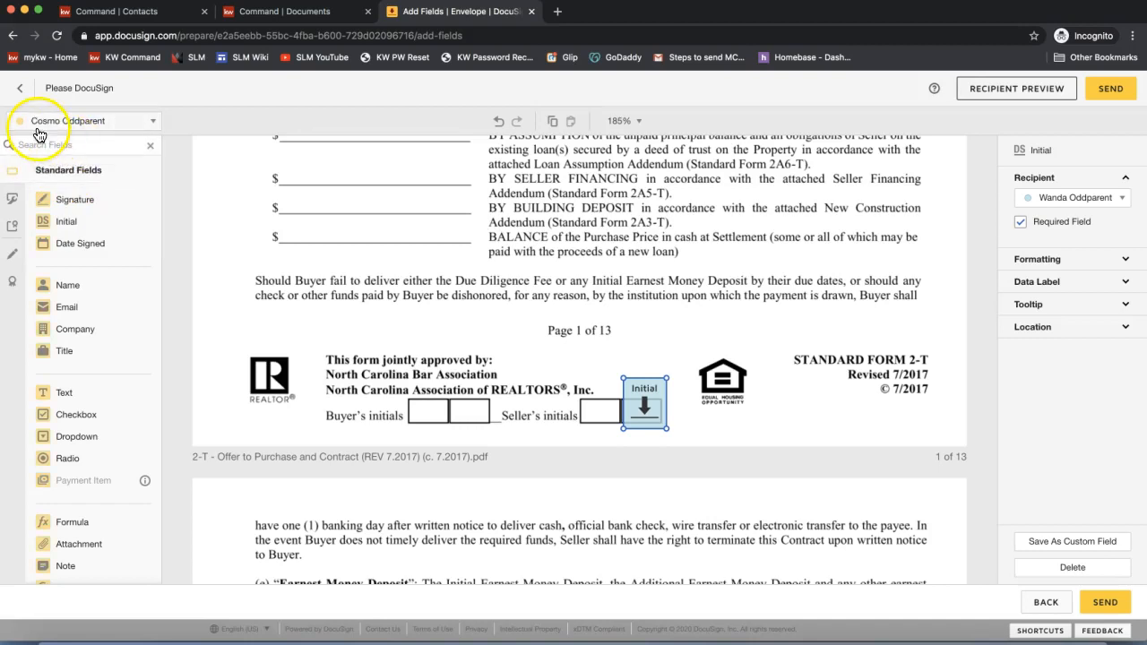
{"action": "left_click", "coordinate": [86, 229]}
{"action": "left_click_drag", "start_coordinate": [86, 230], "coordinate": [577, 385]}
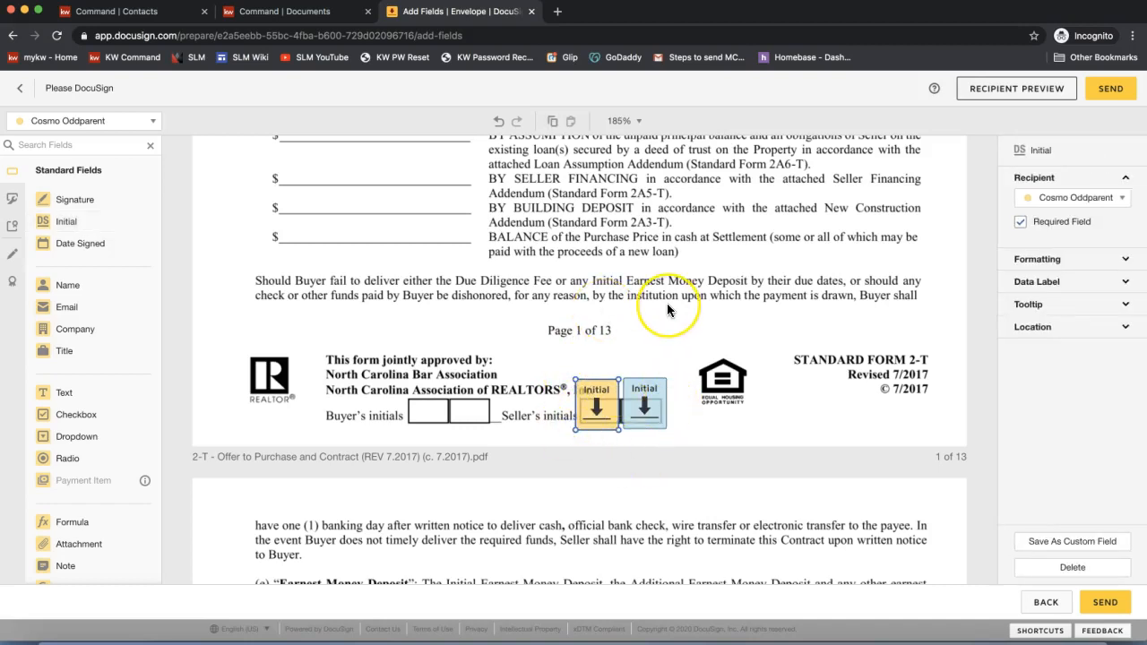
{"action": "scroll", "coordinate": [667, 303], "scroll_direction": "down", "scroll_amount": 3}
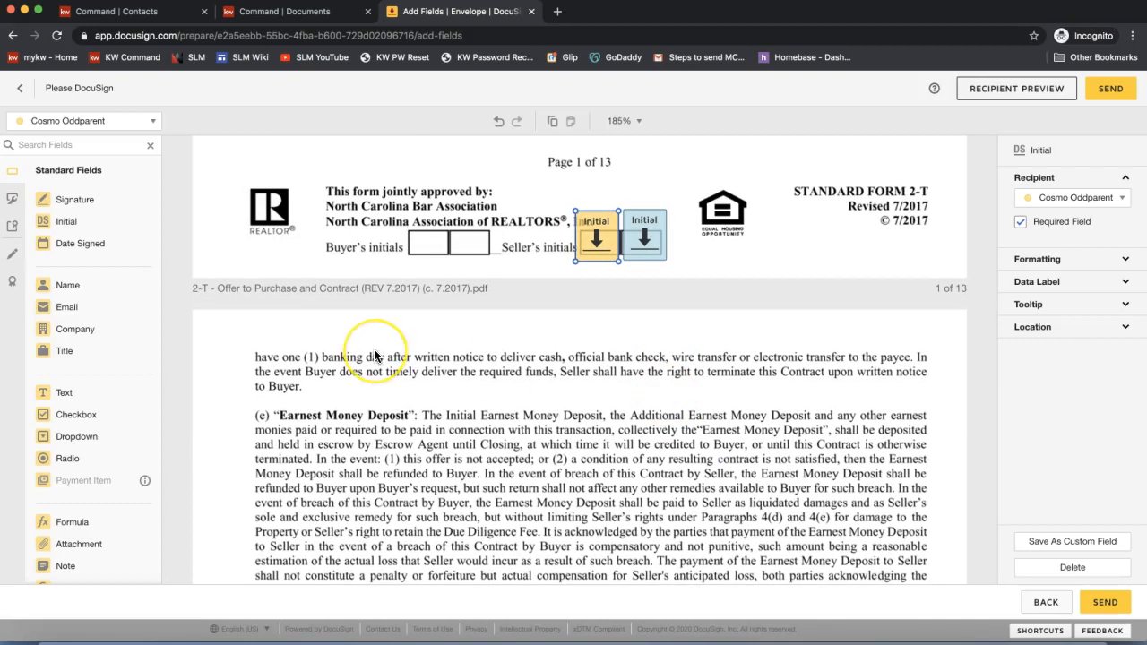
{"action": "left_click", "coordinate": [49, 121]}
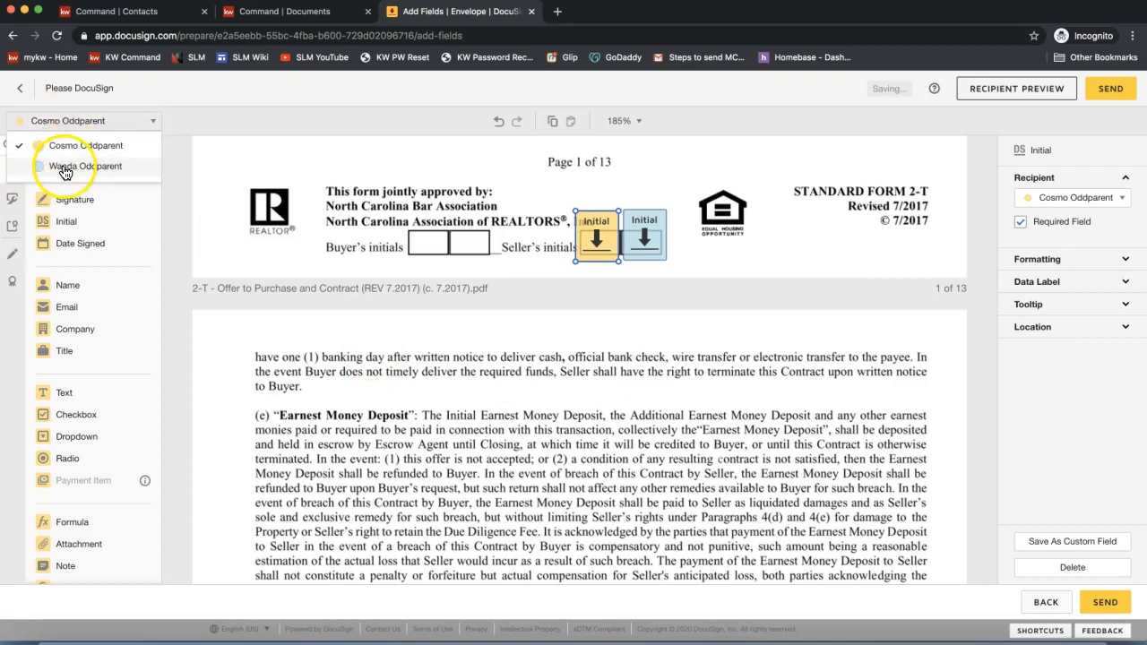
{"action": "left_click", "coordinate": [603, 234]}
{"action": "left_click", "coordinate": [648, 233]}
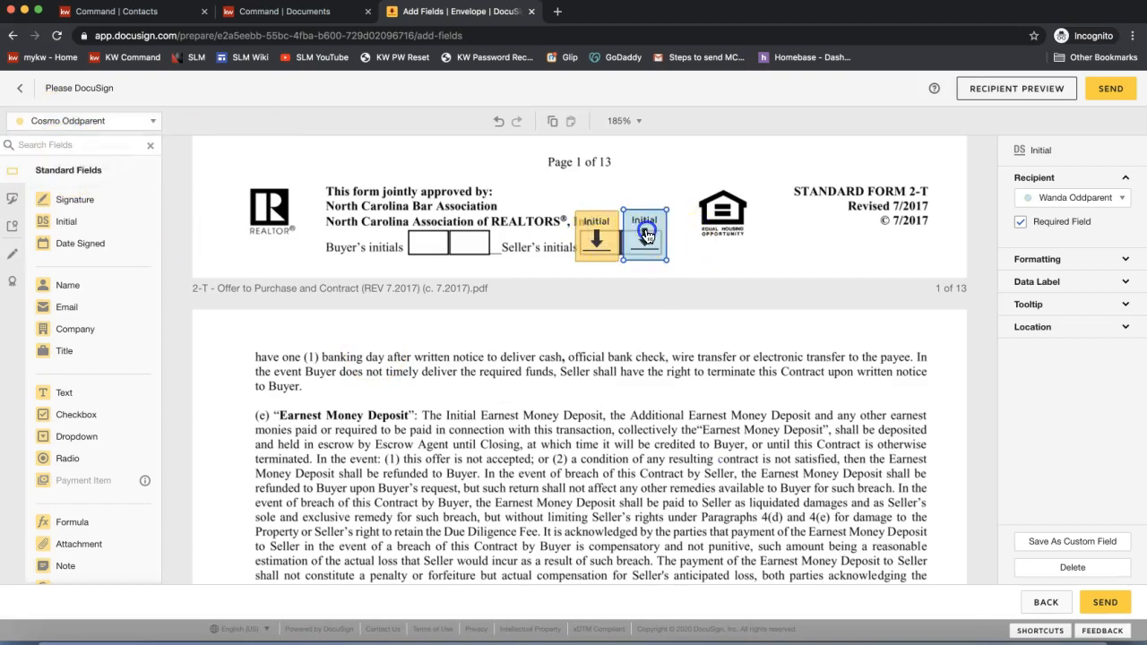
- On the signature page, add the first seller's Signature on the Seller line and Date Signed above it
{"action": "scroll", "coordinate": [721, 437], "scroll_direction": "down", "scroll_amount": 5}
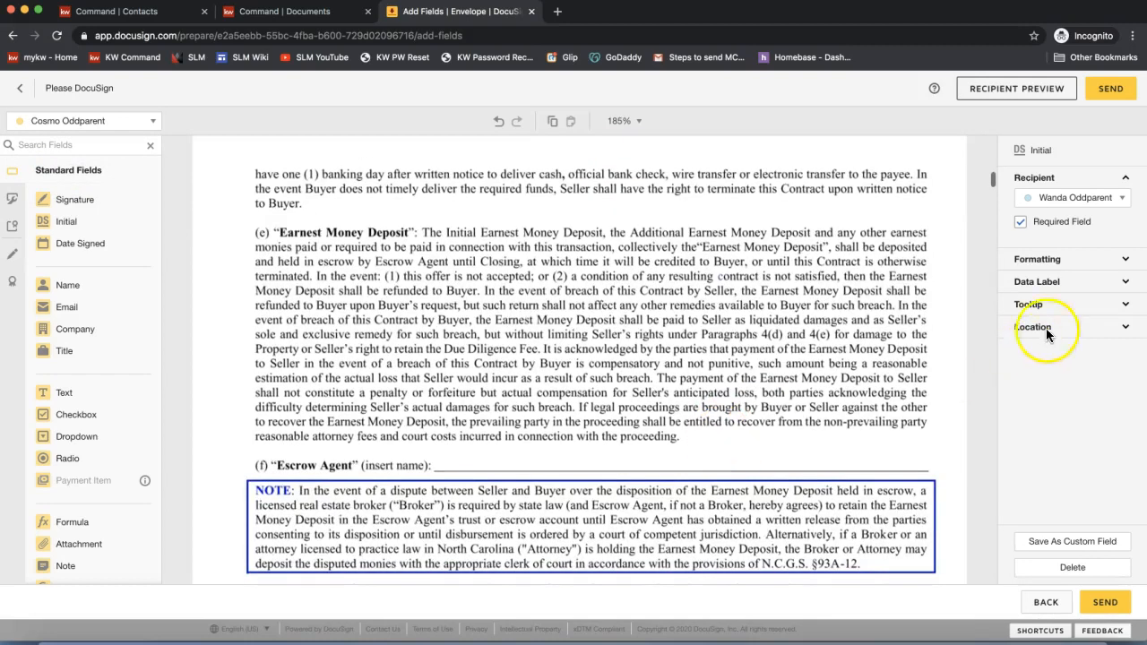
{"action": "scroll", "coordinate": [991, 185], "scroll_direction": "down", "scroll_amount": 20}
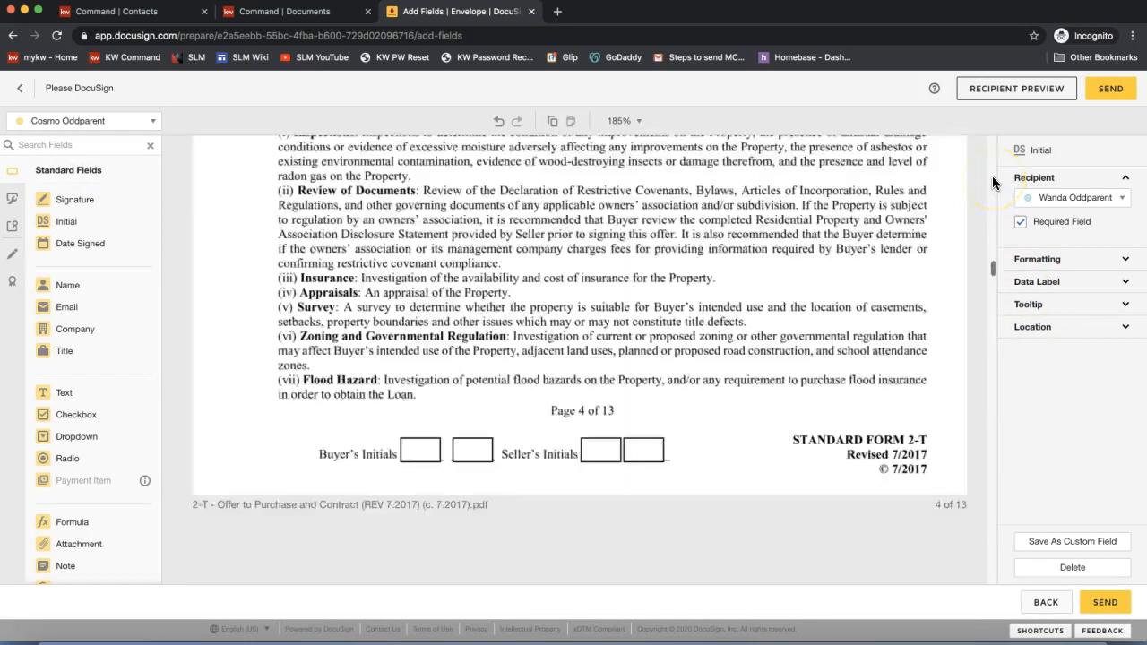
{"action": "left_click_drag", "start_coordinate": [992, 319], "coordinate": [986, 508]}
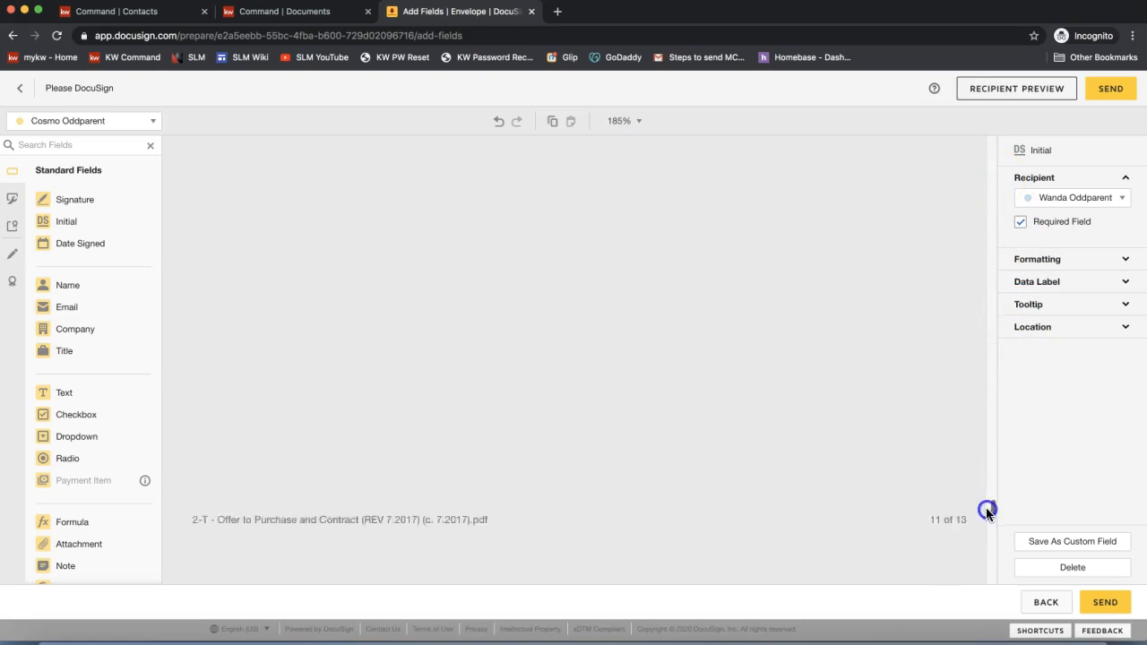
{"action": "scroll", "coordinate": [677, 388], "scroll_direction": "up", "scroll_amount": 10}
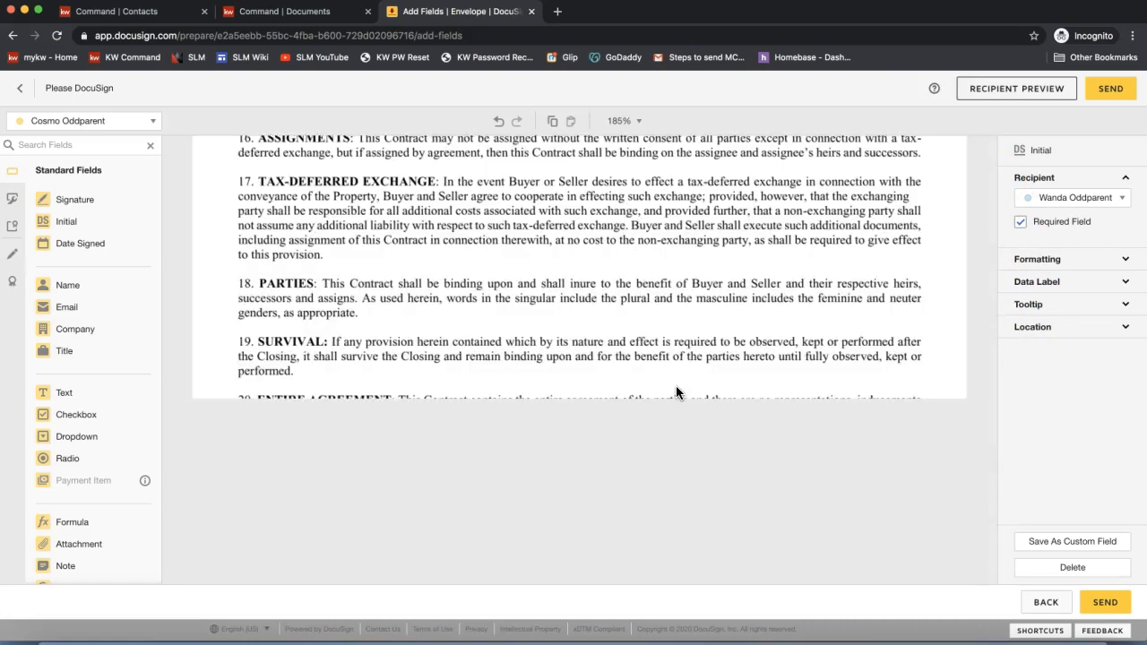
{"action": "scroll", "coordinate": [676, 392], "scroll_direction": "down", "scroll_amount": 10}
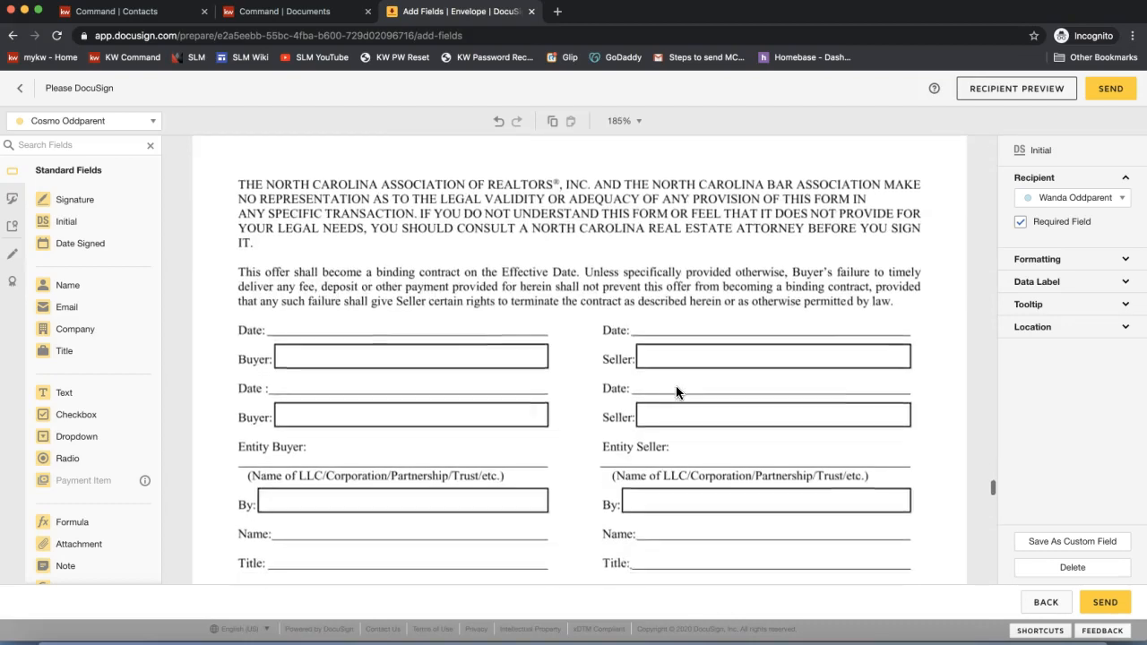
{"action": "scroll", "coordinate": [676, 392], "scroll_direction": "down", "scroll_amount": 1}
{"action": "scroll", "coordinate": [676, 392], "scroll_direction": "down", "scroll_amount": 2}
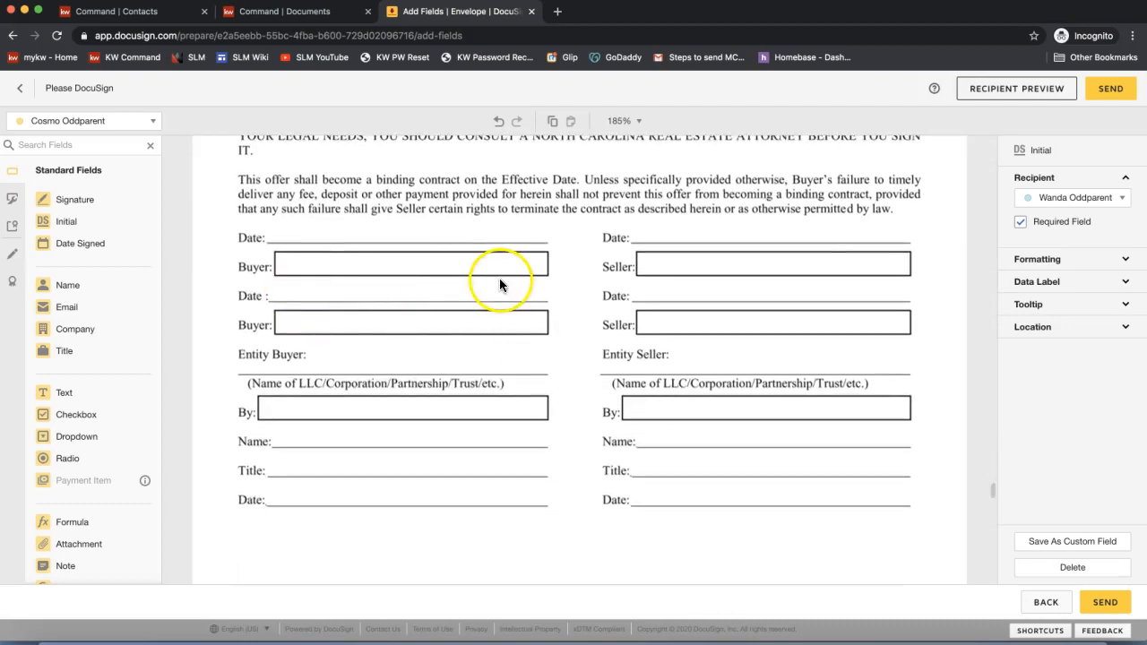
{"action": "left_click", "coordinate": [104, 211]}
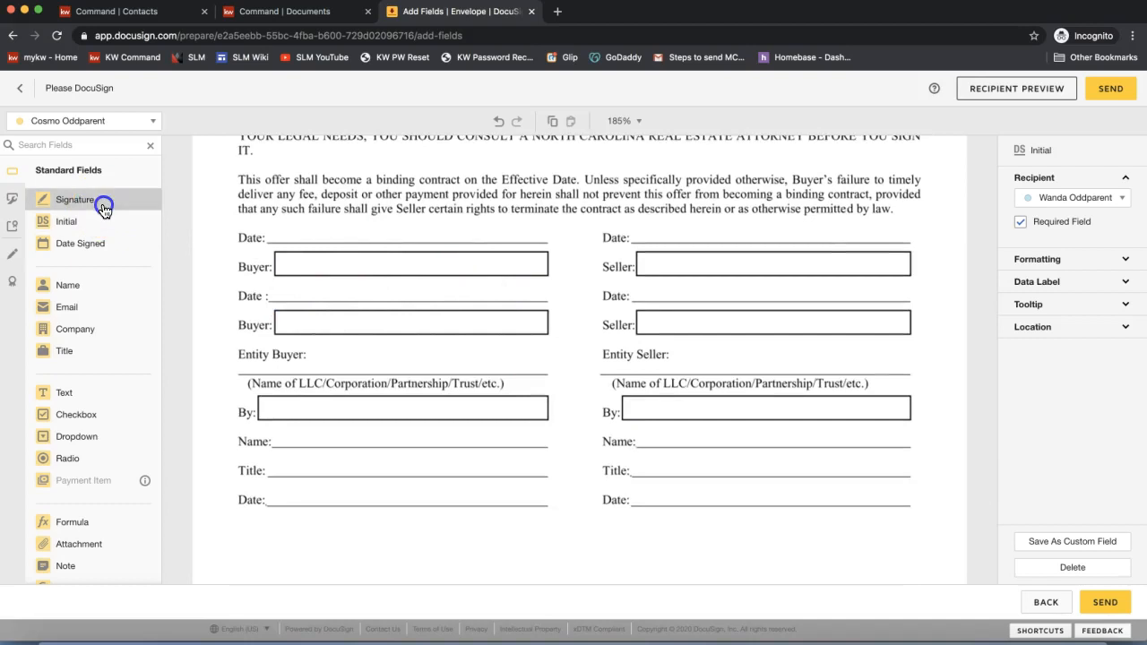
{"action": "mouse_move", "coordinate": [104, 211]}
{"action": "left_mouse_down"}
{"action": "mouse_move", "coordinate": [81, 208]}
{"action": "mouse_move", "coordinate": [291, 179]}
{"action": "mouse_move", "coordinate": [637, 247]}
{"action": "left_mouse_up"}
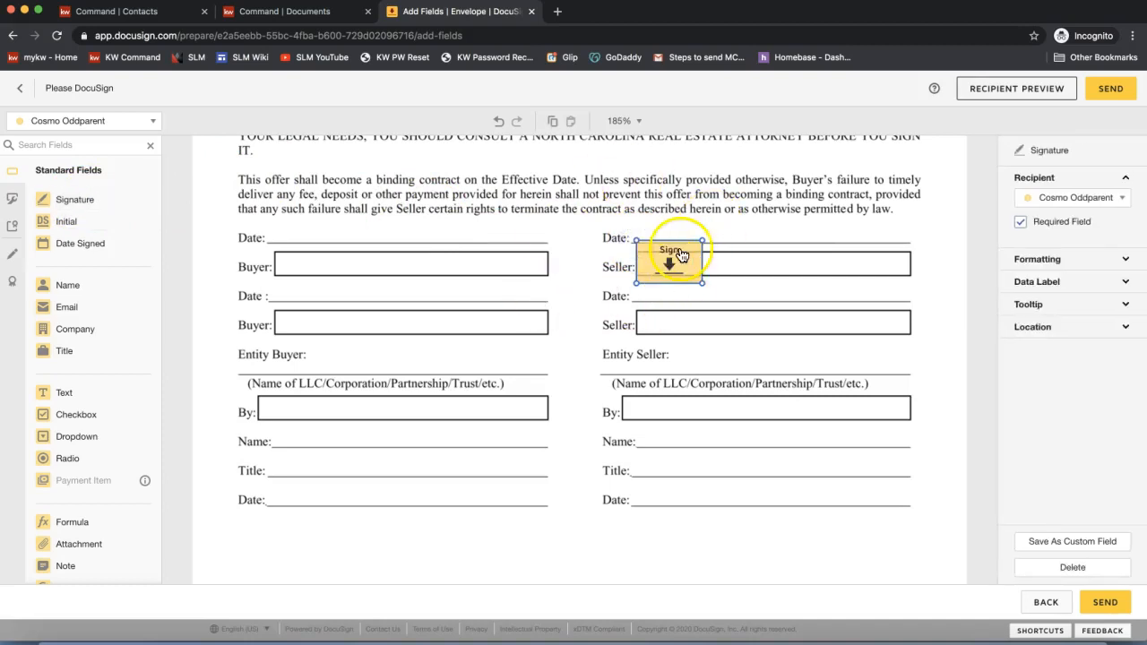
{"action": "left_click_drag", "start_coordinate": [78, 246], "coordinate": [634, 226]}
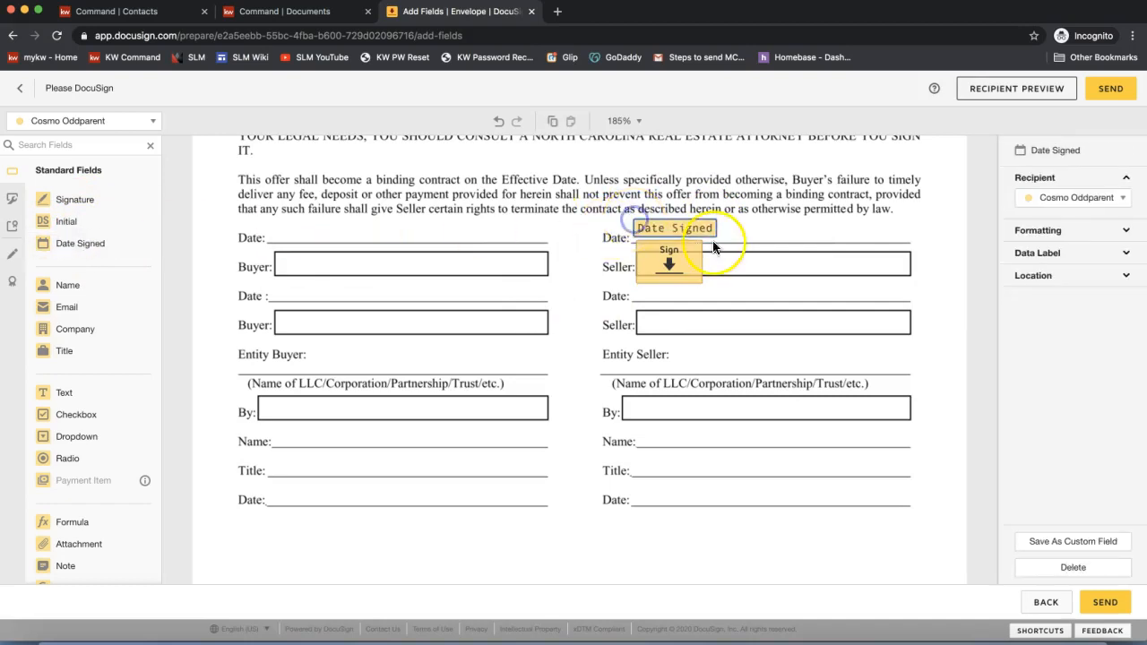
- Switch the recipient to the second seller and put a Signature field on the second Seller line
{"action": "left_click", "coordinate": [669, 262]}
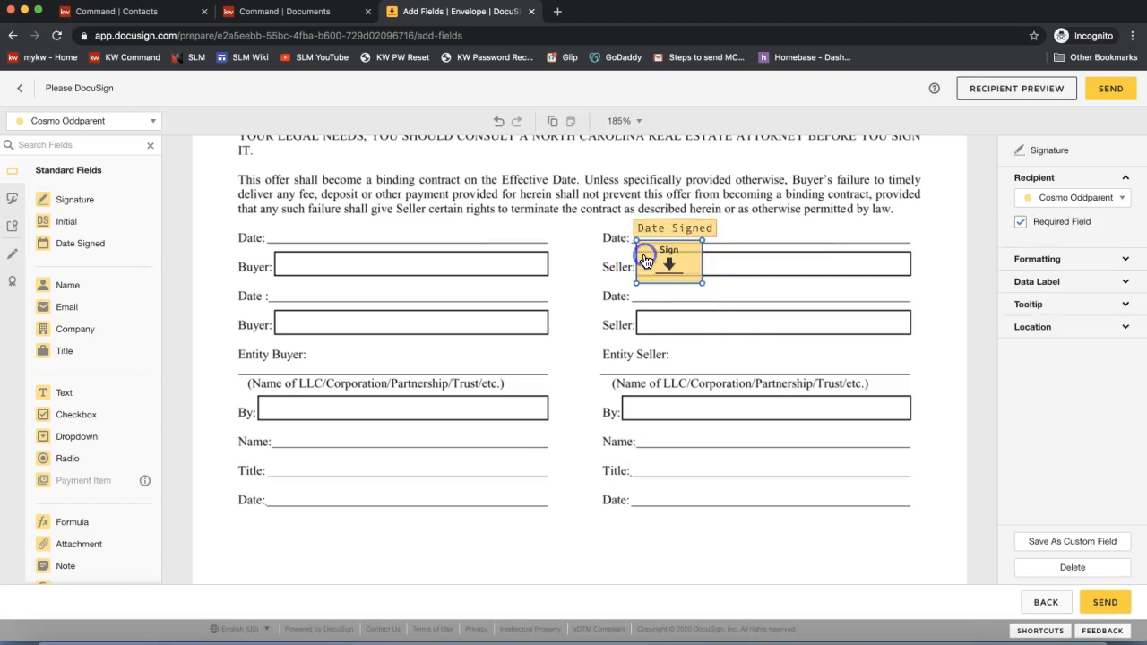
{"action": "left_click", "coordinate": [654, 231]}
{"action": "left_click", "coordinate": [532, 265]}
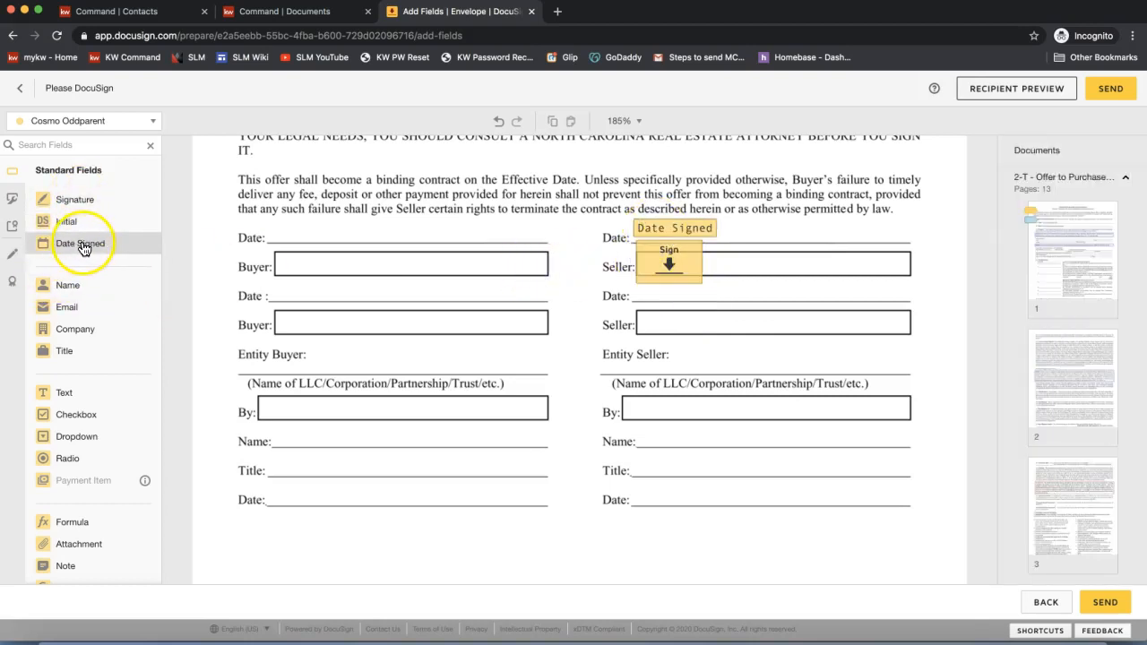
{"action": "left_click", "coordinate": [70, 126]}
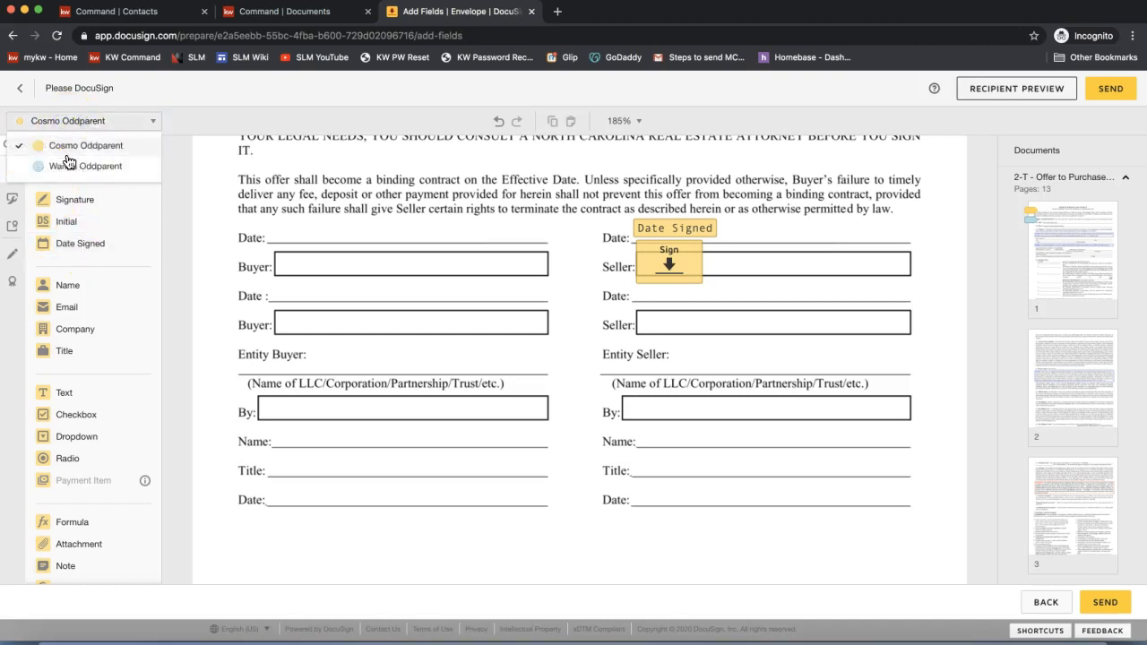
{"action": "left_click", "coordinate": [65, 168]}
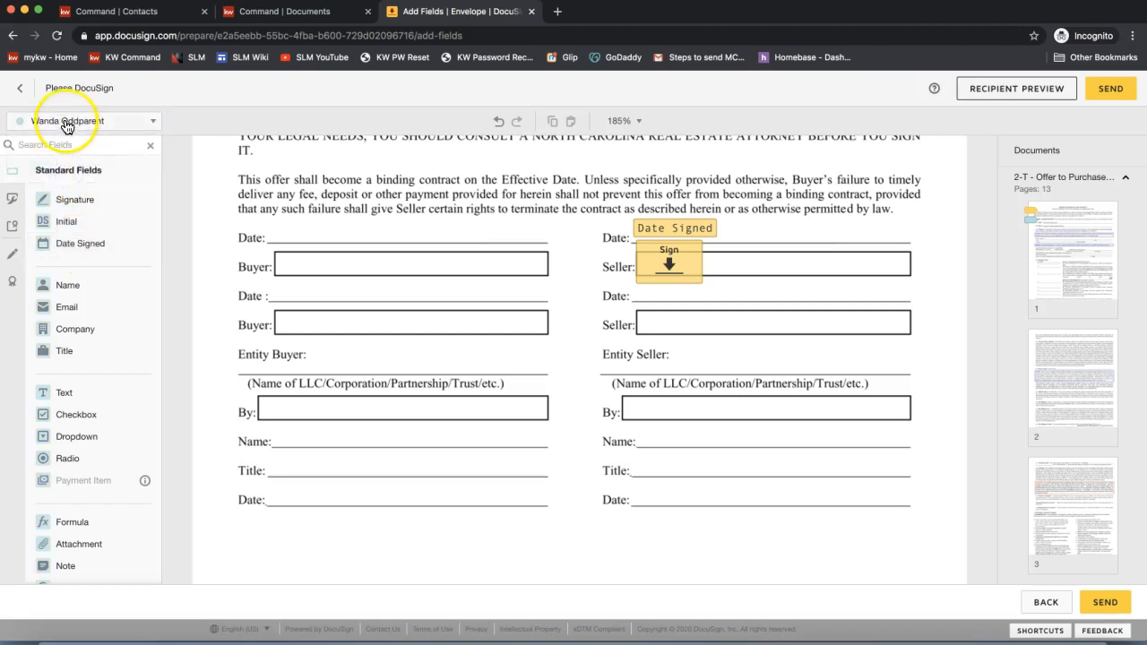
{"action": "mouse_move", "coordinate": [83, 200]}
{"action": "left_mouse_down"}
{"action": "mouse_move", "coordinate": [509, 251]}
{"action": "mouse_move", "coordinate": [630, 302]}
{"action": "left_mouse_up"}
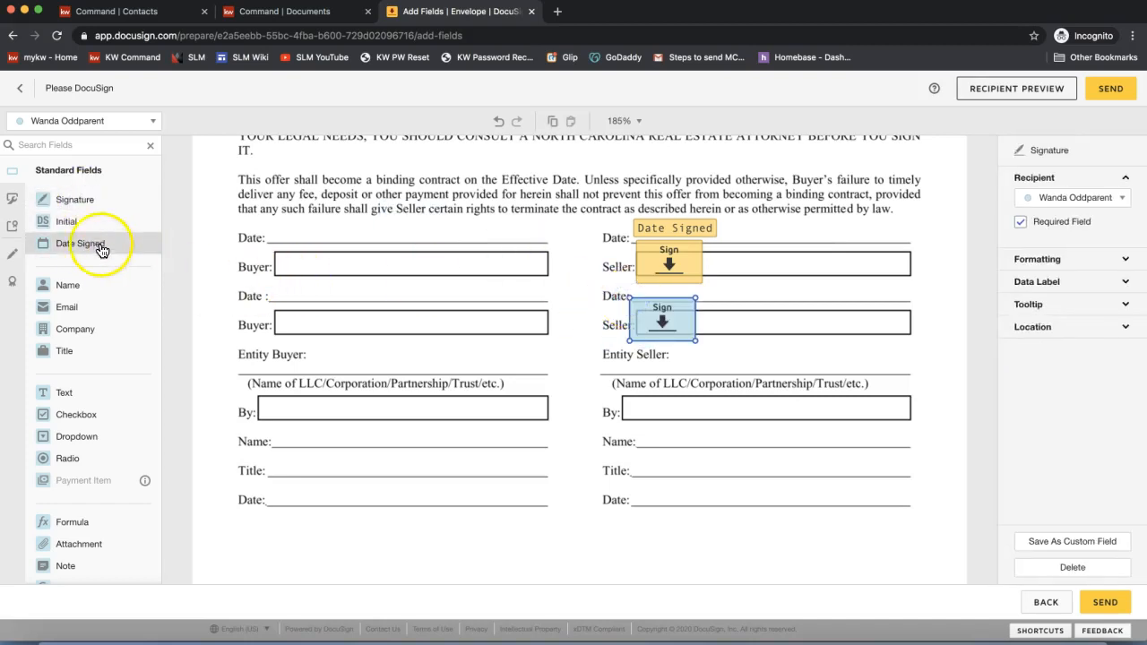
- Add a Date Signed field for the second seller and move it onto the second Date line
{"action": "mouse_move", "coordinate": [82, 250]}
{"action": "left_mouse_down"}
{"action": "mouse_move", "coordinate": [682, 296]}
{"action": "mouse_move", "coordinate": [722, 289]}
{"action": "mouse_move", "coordinate": [448, 223]}
{"action": "mouse_move", "coordinate": [457, 186]}
{"action": "left_mouse_up"}
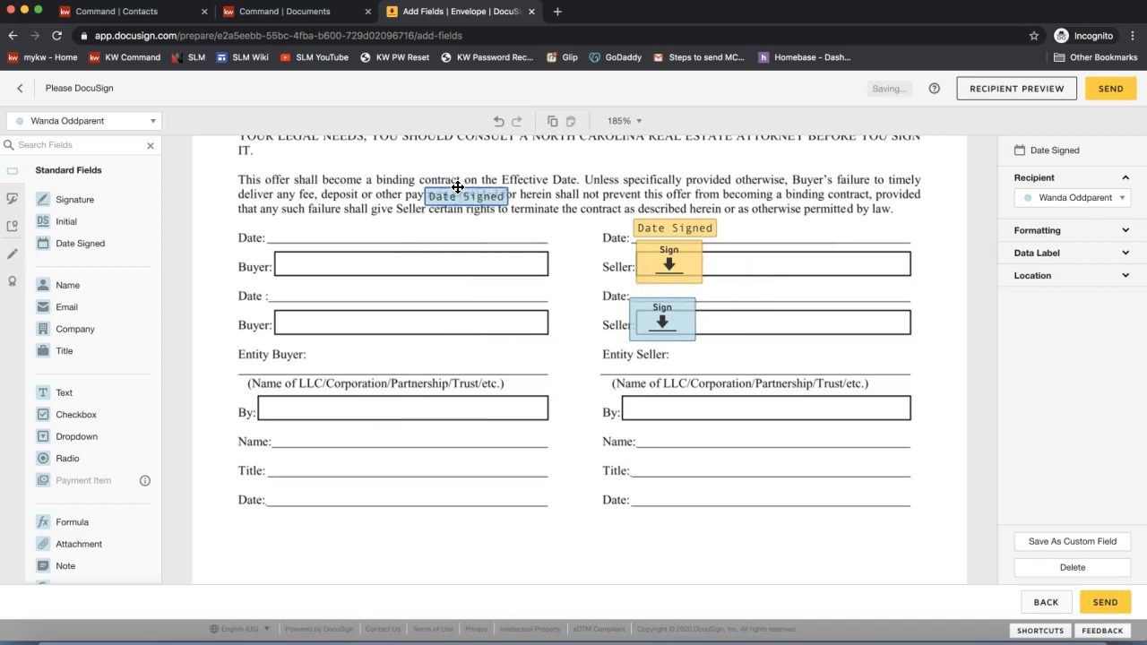
{"action": "left_click", "coordinate": [457, 168]}
{"action": "left_click", "coordinate": [471, 197]}
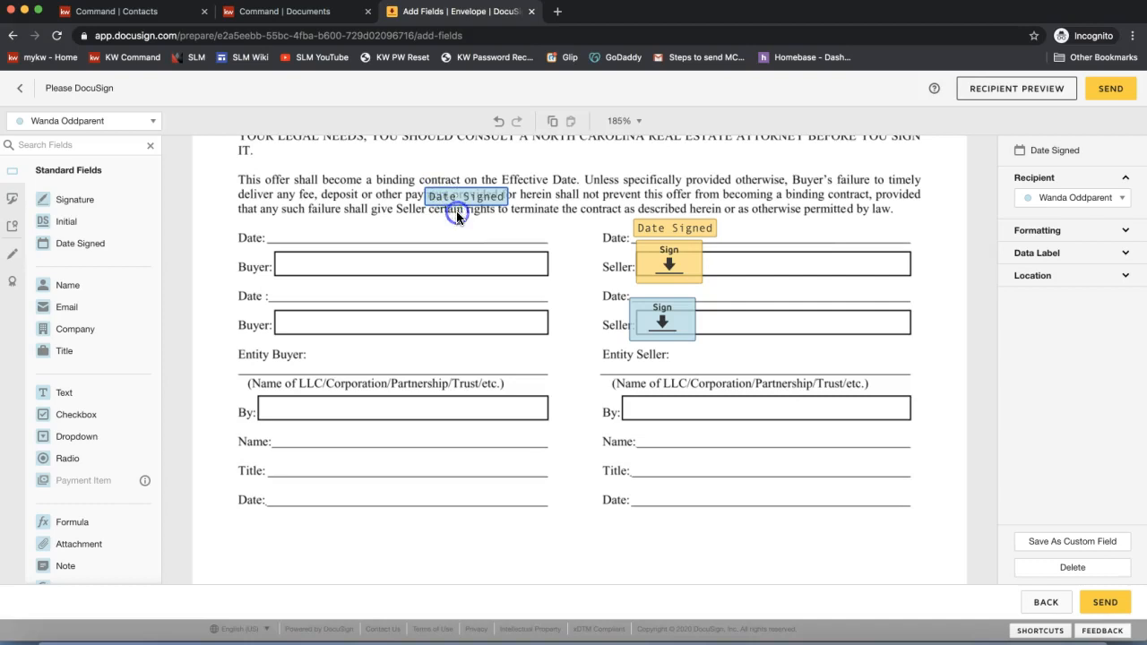
{"action": "mouse_move", "coordinate": [454, 194]}
{"action": "left_mouse_down"}
{"action": "mouse_move", "coordinate": [520, 265]}
{"action": "mouse_move", "coordinate": [507, 277]}
{"action": "mouse_move", "coordinate": [663, 299]}
{"action": "mouse_move", "coordinate": [658, 289]}
{"action": "left_mouse_up"}
{"action": "left_click", "coordinate": [658, 327]}
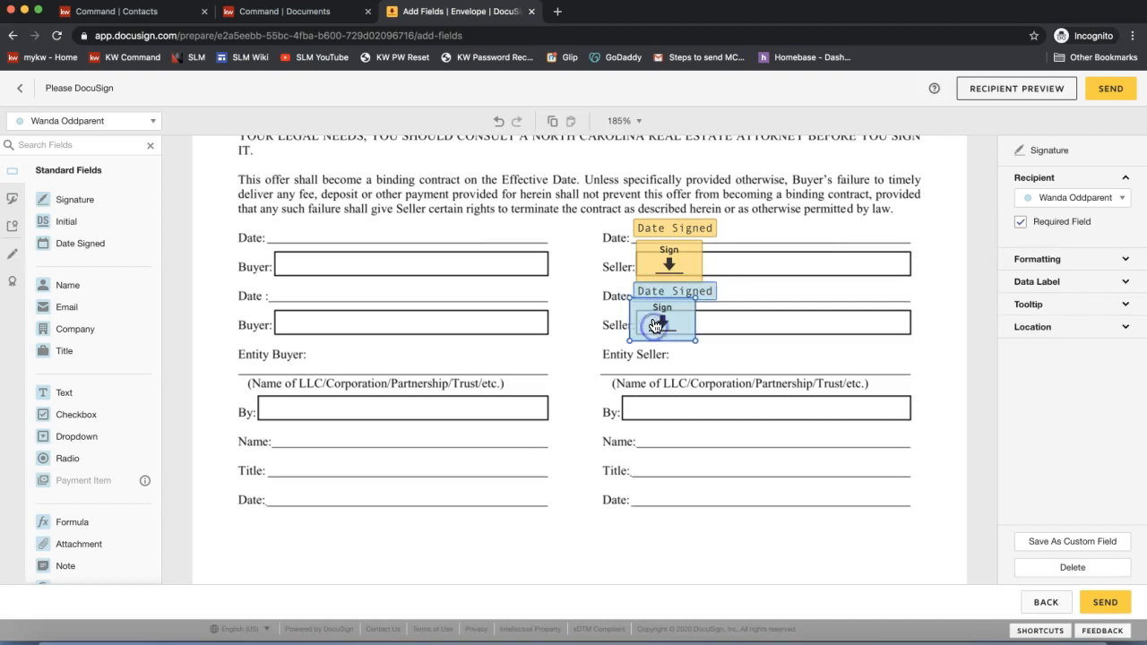
{"action": "left_click", "coordinate": [749, 288]}
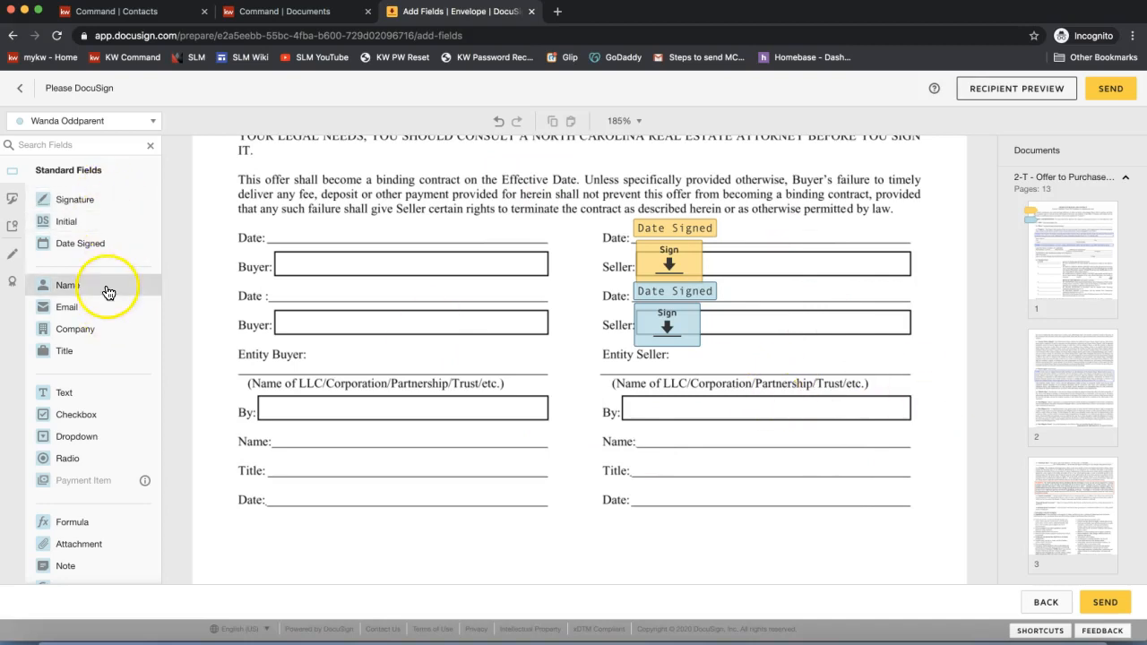
- Scroll the contract back up to page 1 with the Seller and Buyer name lines
{"action": "scroll", "coordinate": [963, 321], "scroll_direction": "down", "scroll_amount": 5}
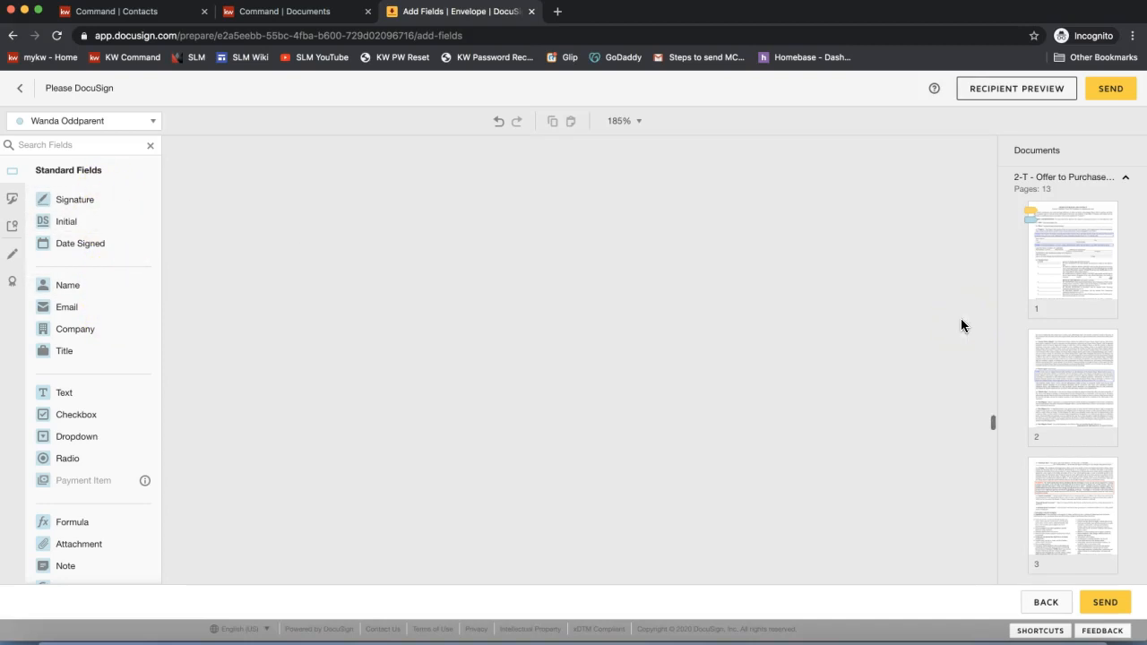
{"action": "left_click_drag", "start_coordinate": [993, 422], "coordinate": [997, 145]}
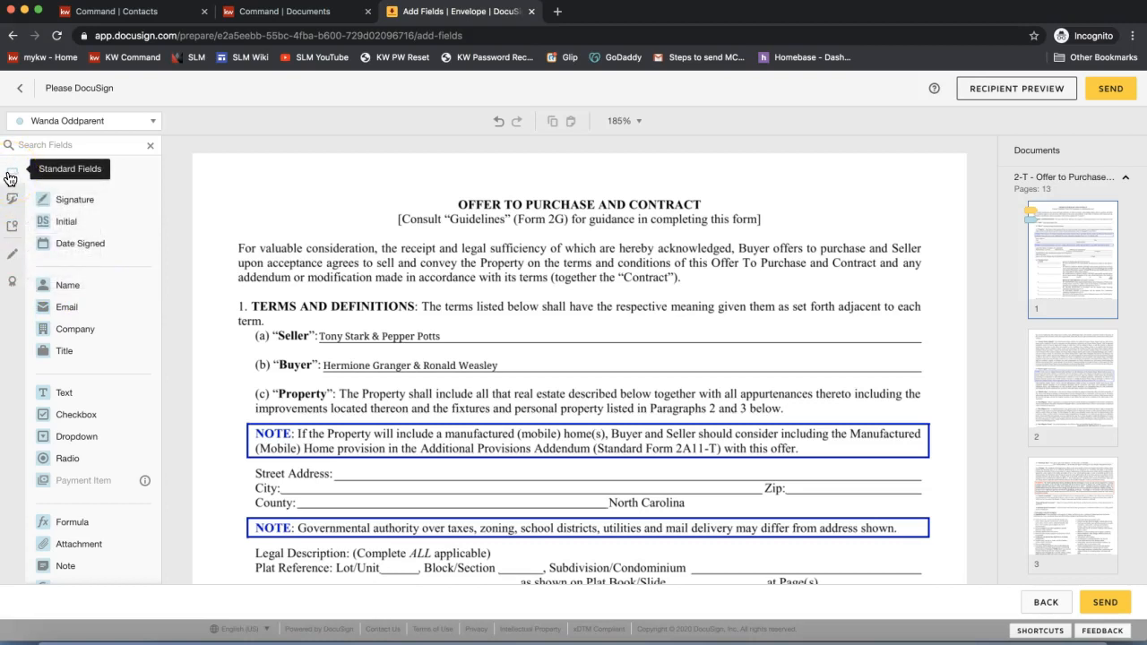
- Draw a red markup line through the original seller names on page 1's Seller line
{"action": "left_click", "coordinate": [13, 260]}
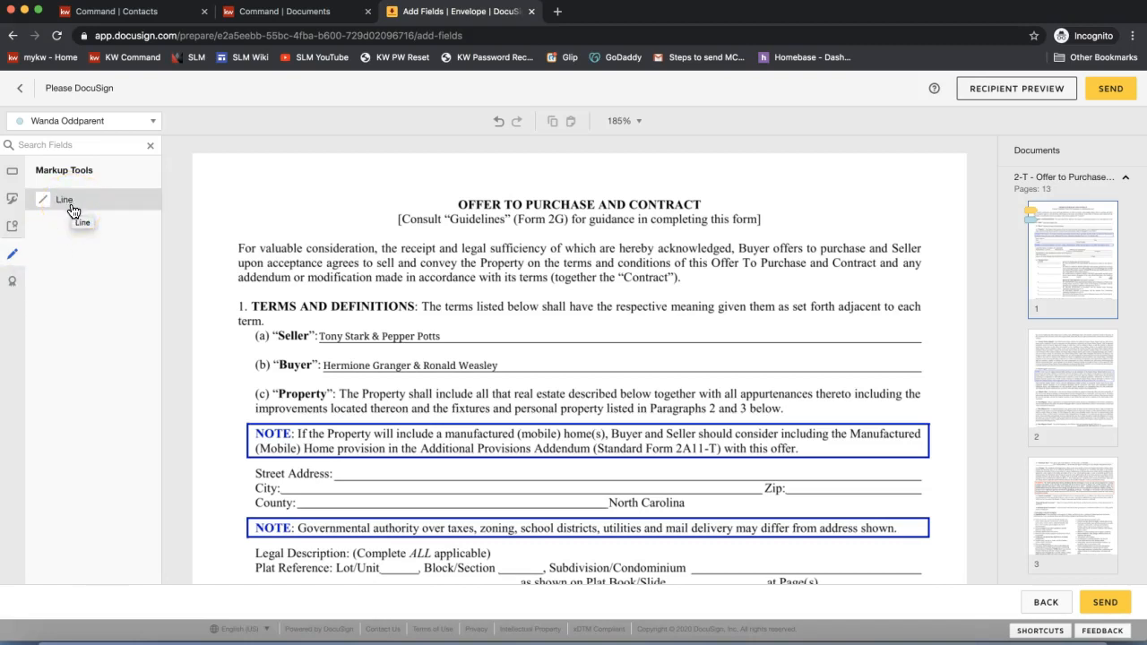
{"action": "left_click_drag", "start_coordinate": [72, 206], "coordinate": [164, 340]}
{"action": "left_click_drag", "start_coordinate": [64, 209], "coordinate": [318, 343]}
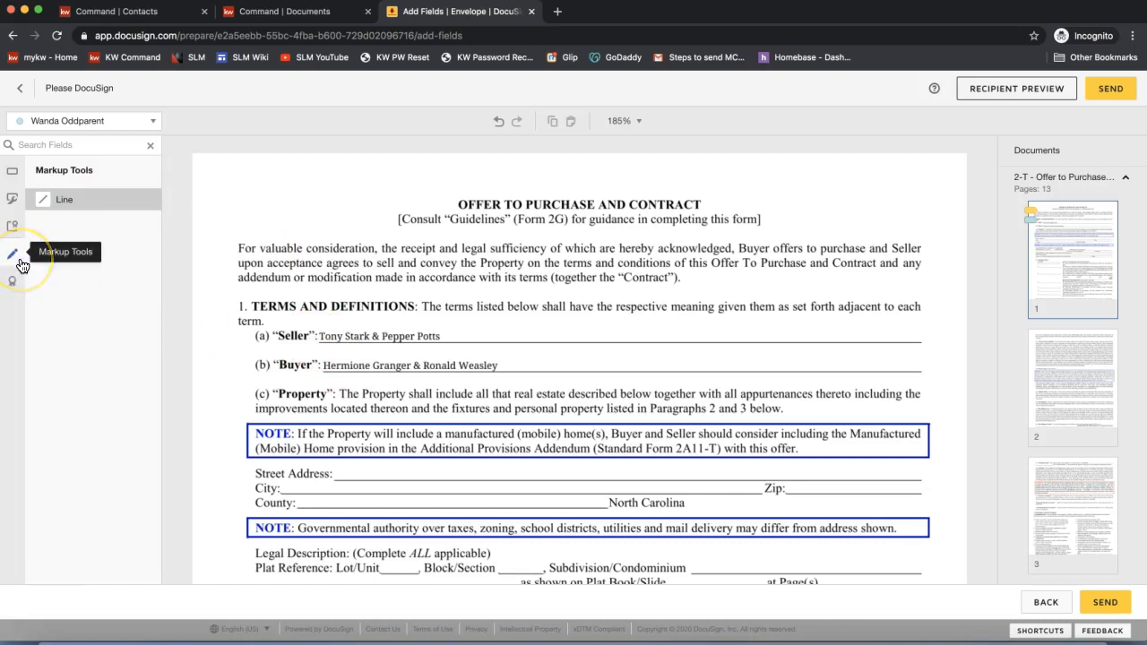
{"action": "left_click", "coordinate": [71, 206]}
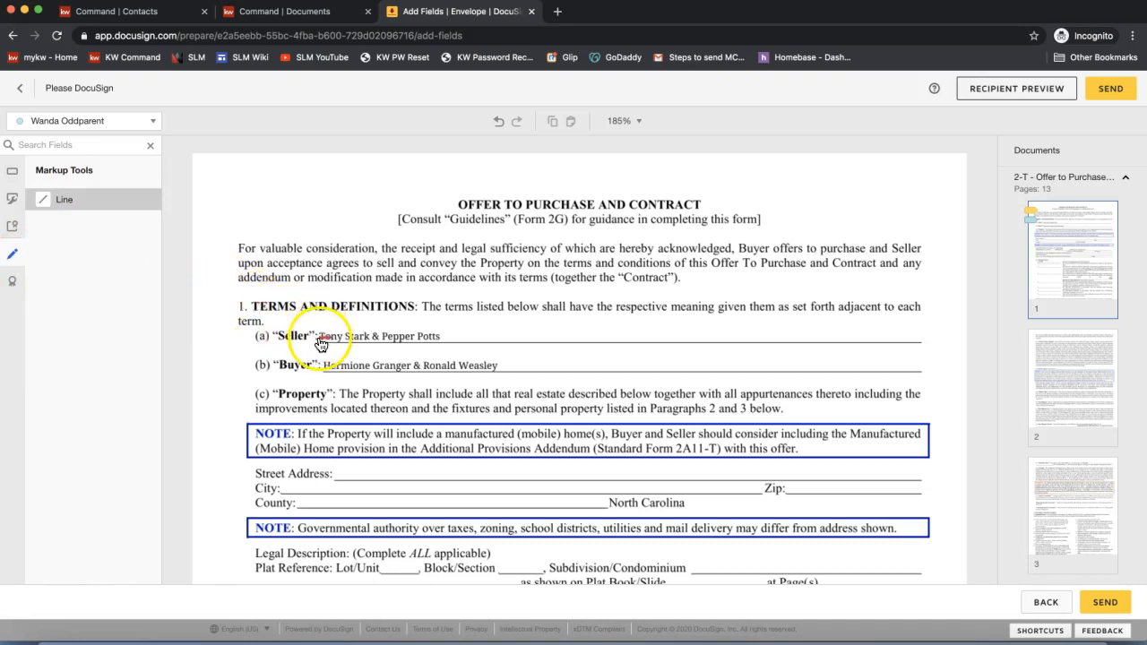
{"action": "left_click_drag", "start_coordinate": [321, 341], "coordinate": [446, 337]}
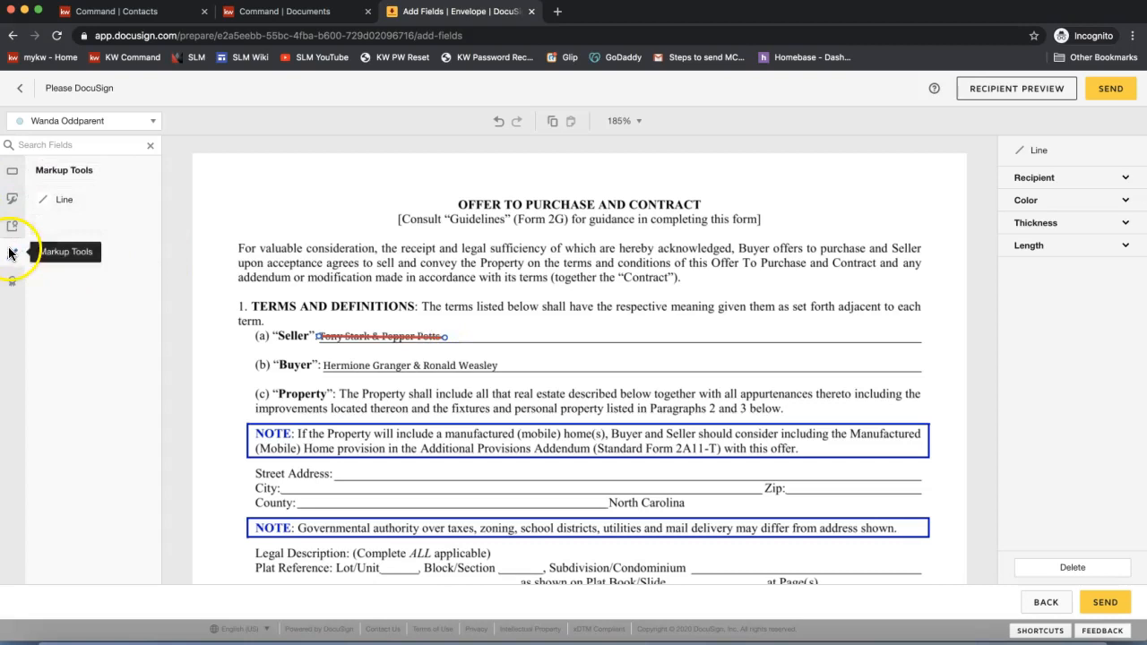
{"action": "left_click", "coordinate": [12, 176]}
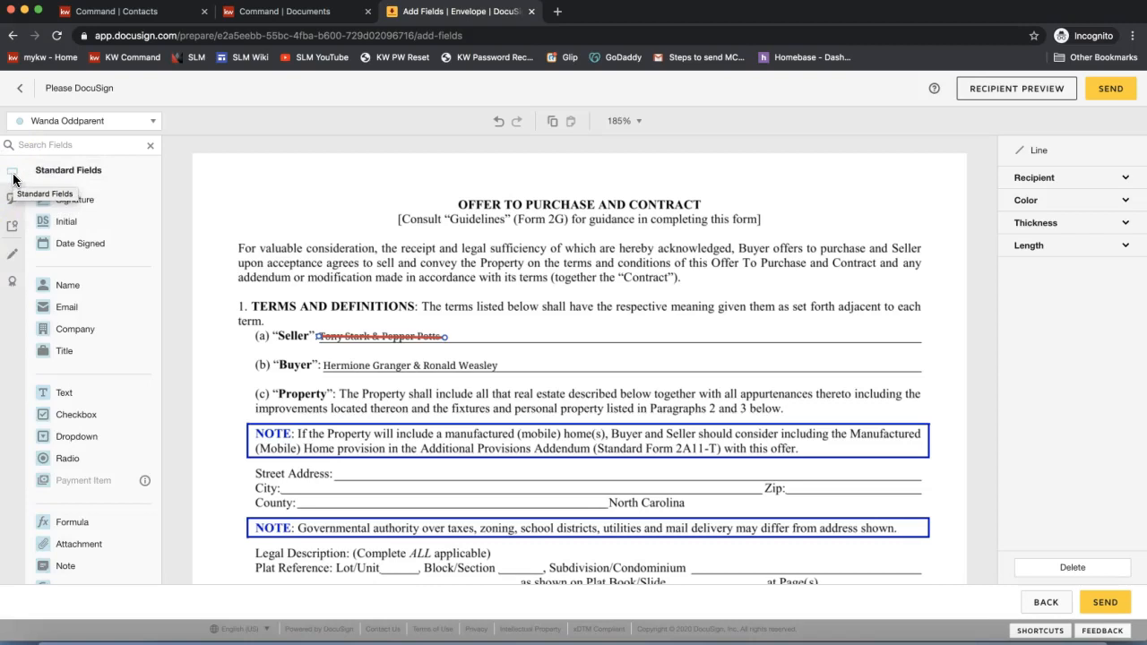
- Place a widened Text field beside the struck-out seller names, set optional and Read Only
{"action": "left_click", "coordinate": [93, 206]}
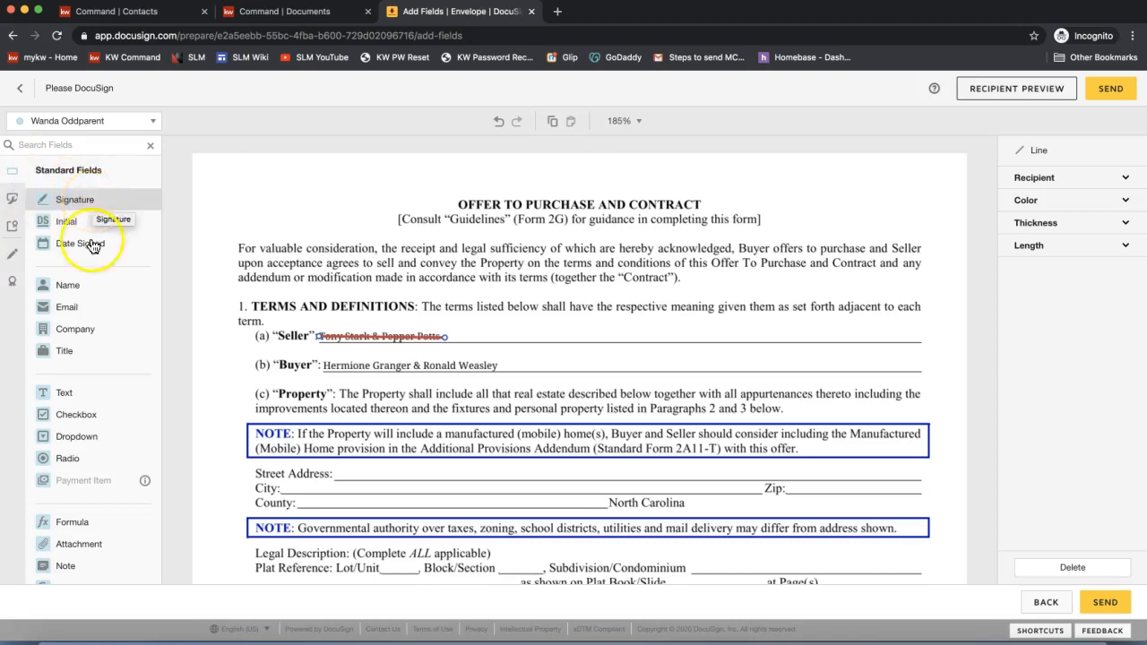
{"action": "left_click", "coordinate": [77, 397]}
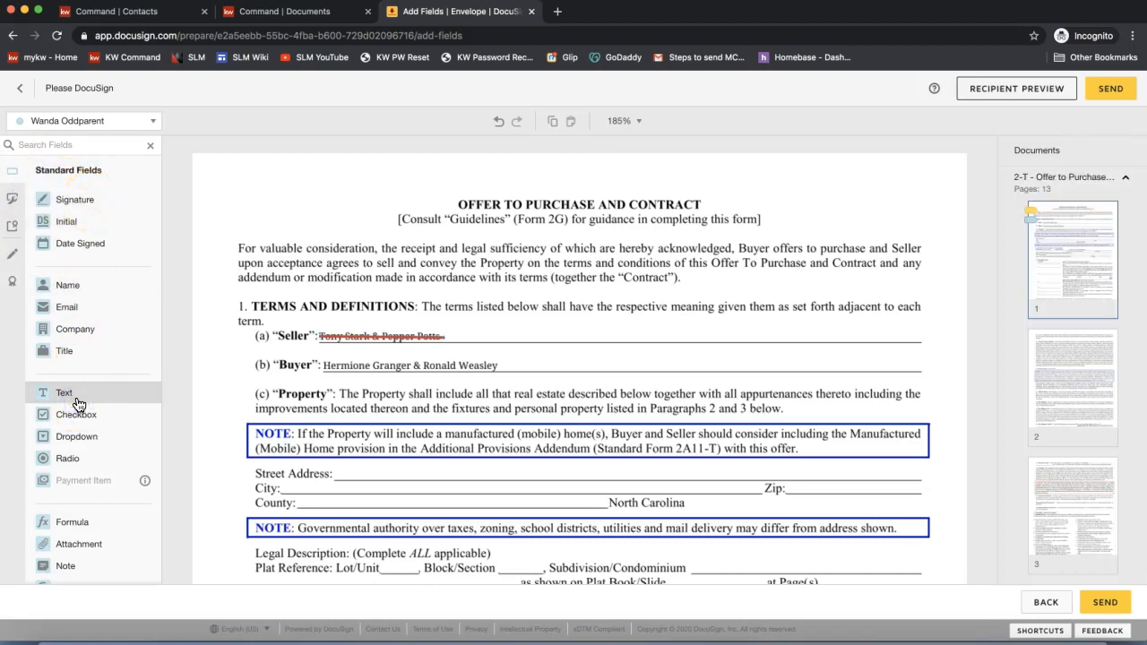
{"action": "left_click_drag", "start_coordinate": [77, 404], "coordinate": [460, 325]}
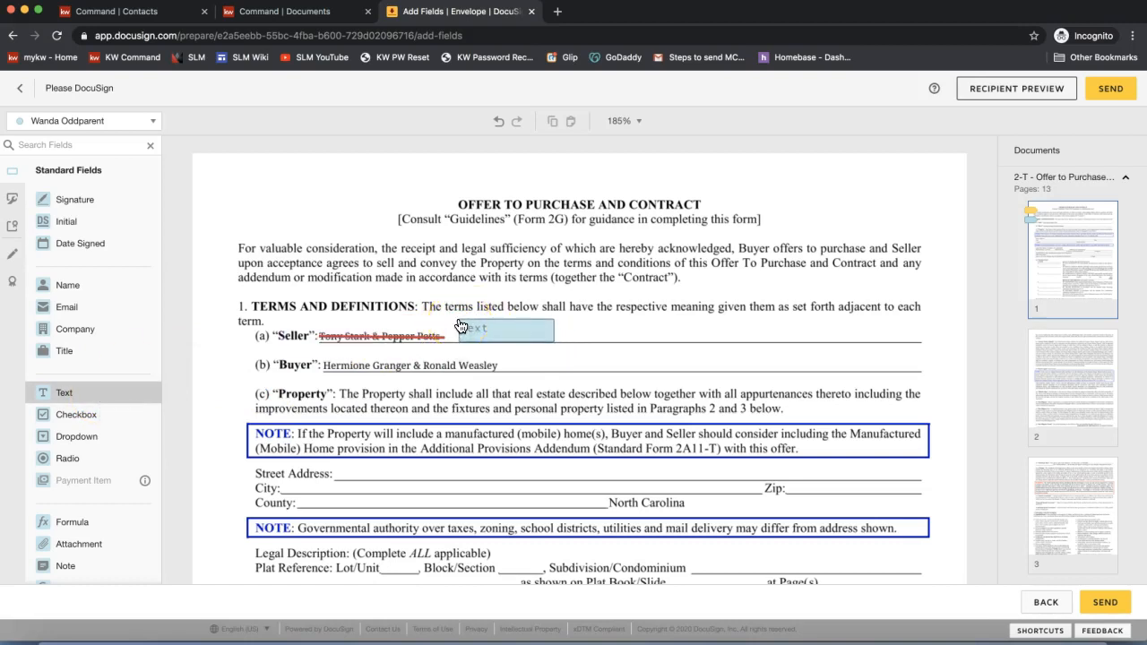
{"action": "left_click_drag", "start_coordinate": [460, 325], "coordinate": [460, 325]}
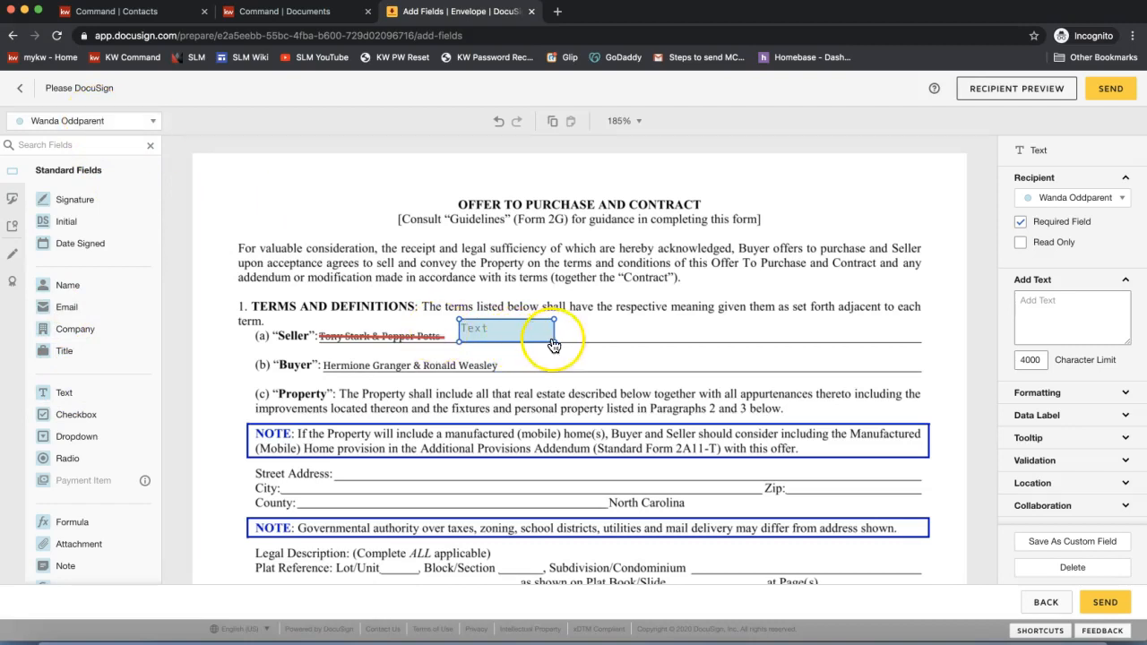
{"action": "left_click_drag", "start_coordinate": [554, 340], "coordinate": [725, 340]}
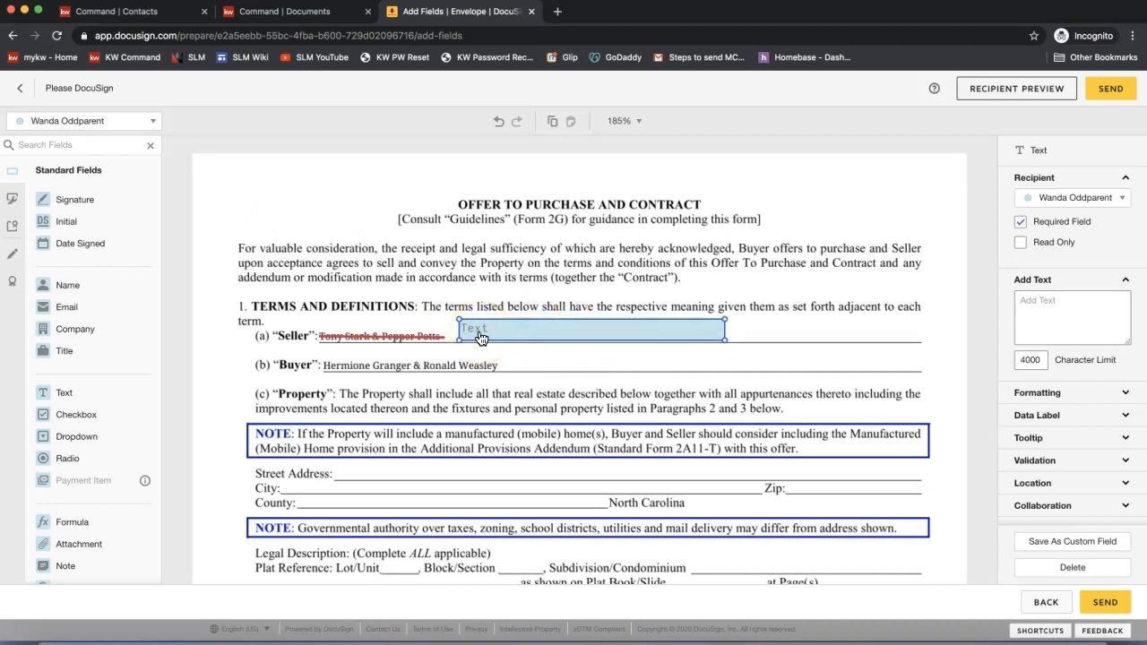
{"action": "left_click", "coordinate": [1021, 224]}
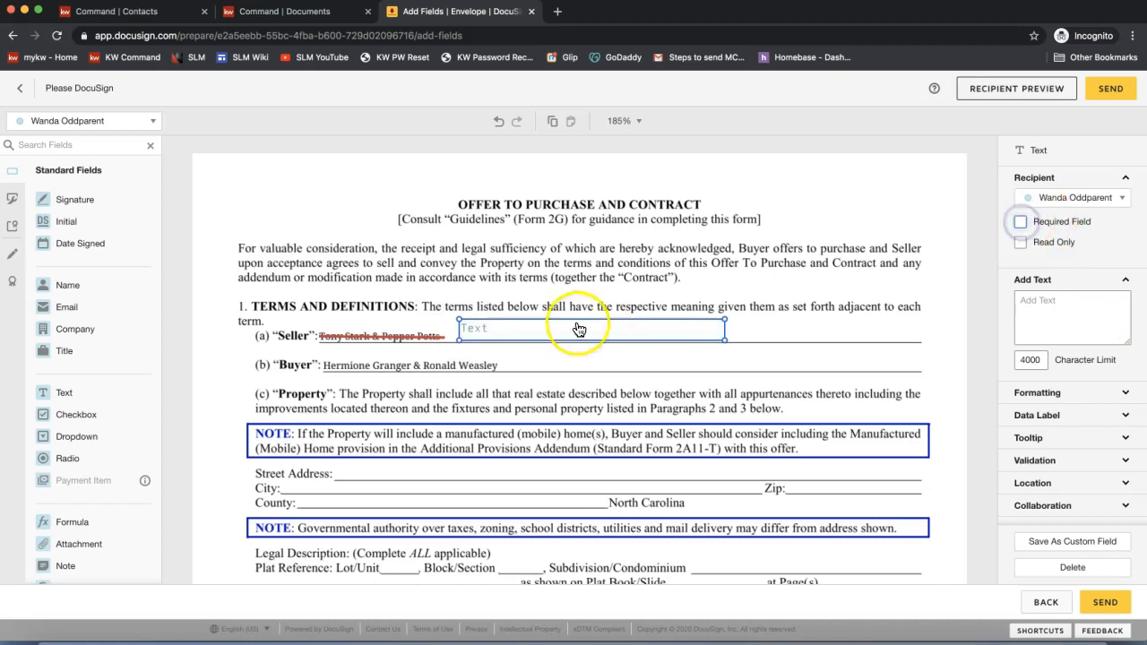
{"action": "left_click", "coordinate": [1021, 221]}
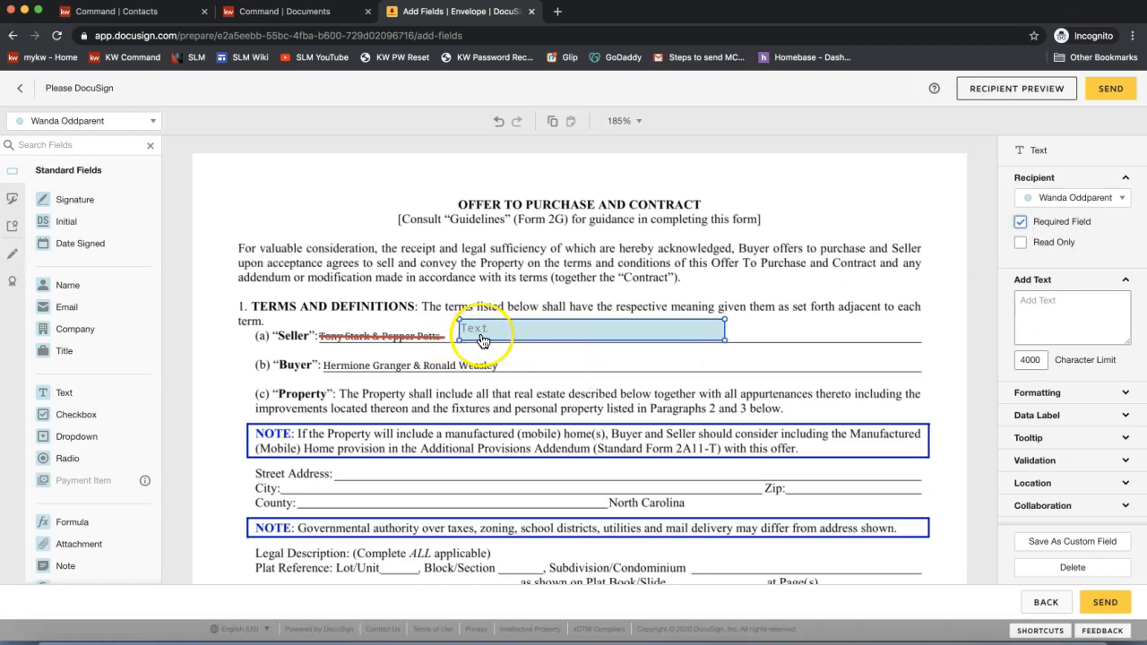
{"action": "left_click", "coordinate": [46, 126]}
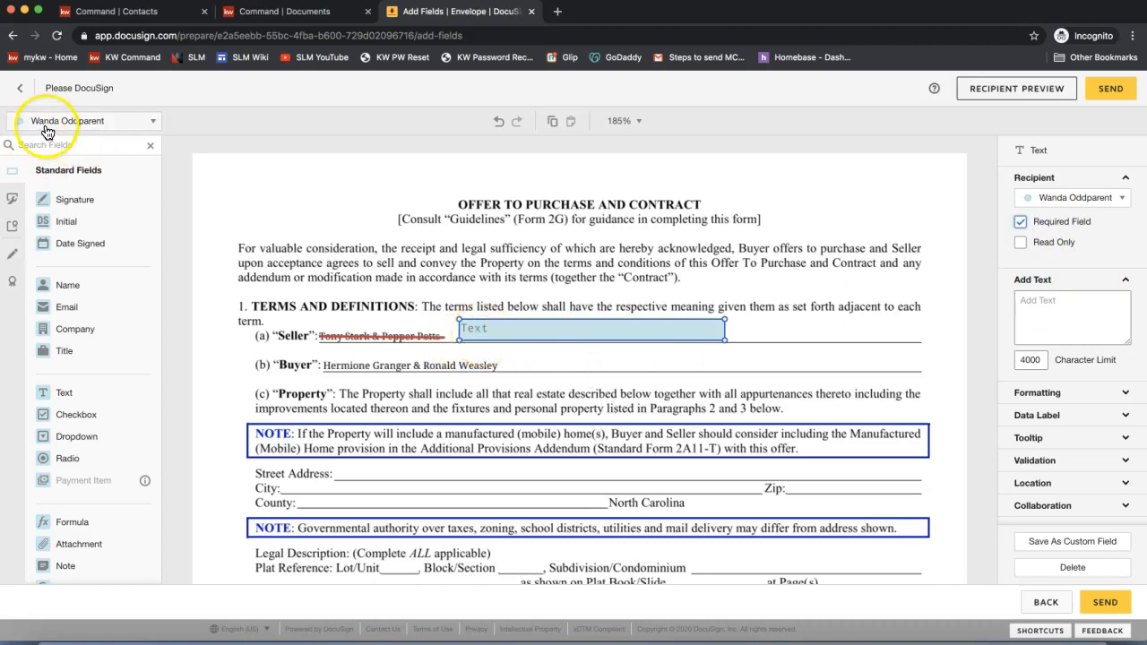
{"action": "left_click", "coordinate": [1063, 223]}
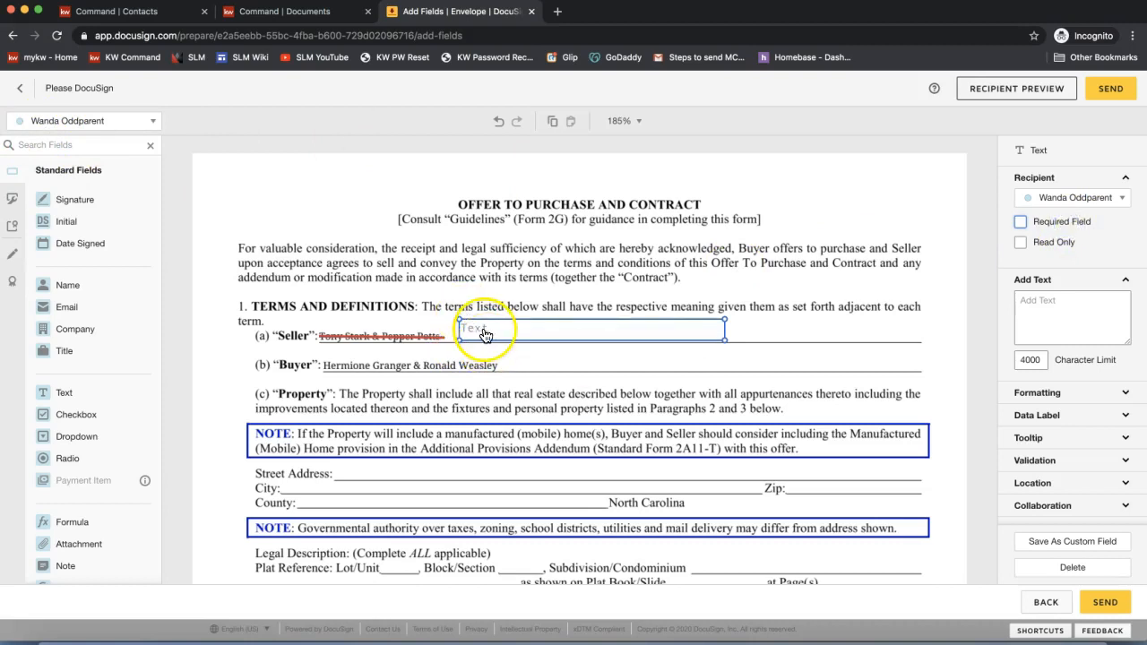
{"action": "left_click", "coordinate": [1022, 245]}
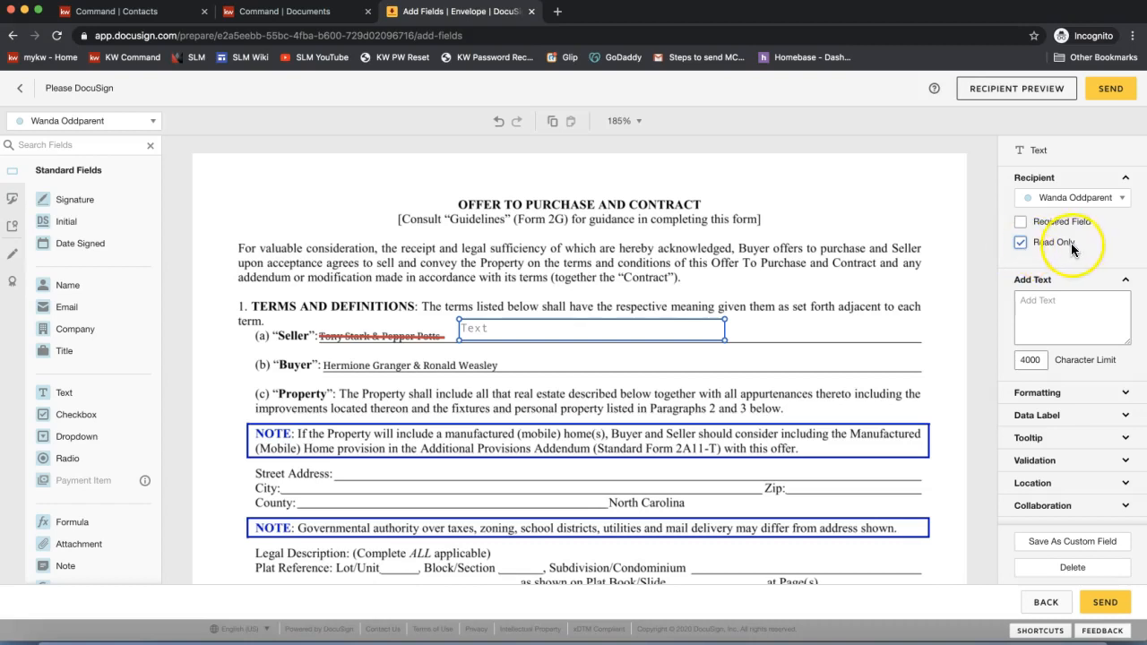
- Enter the corrected seller names in the read-only field, confirm Read Only, and add an Initial beside it
{"action": "left_click", "coordinate": [524, 341]}
{"action": "type", "text": "12"}
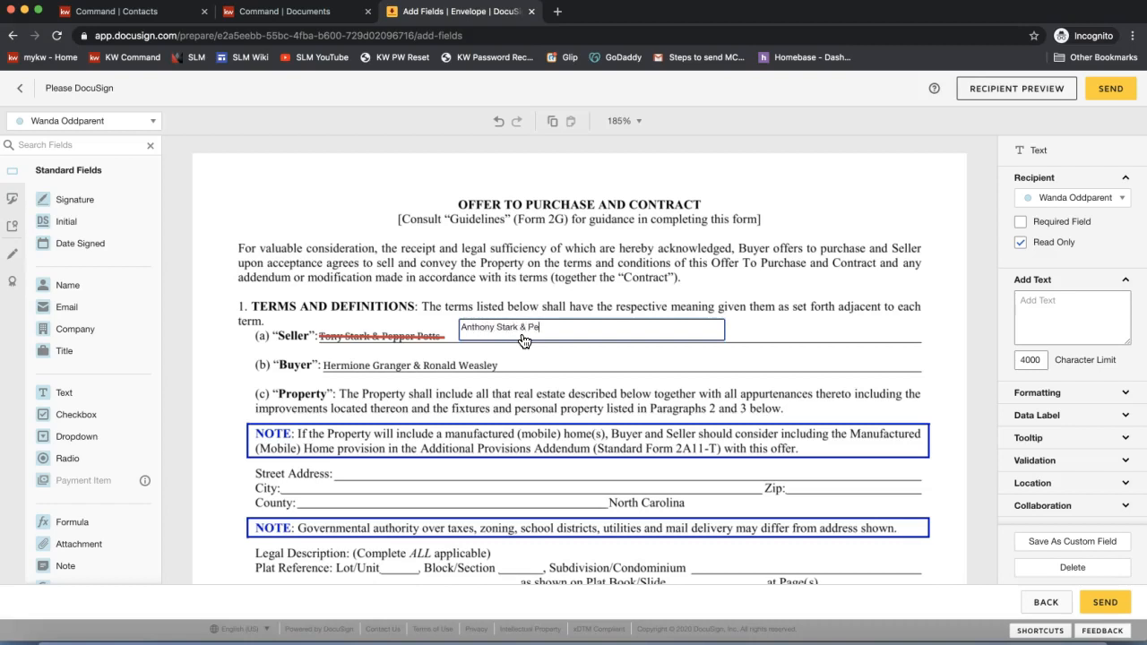
{"action": "left_click", "coordinate": [846, 285]}
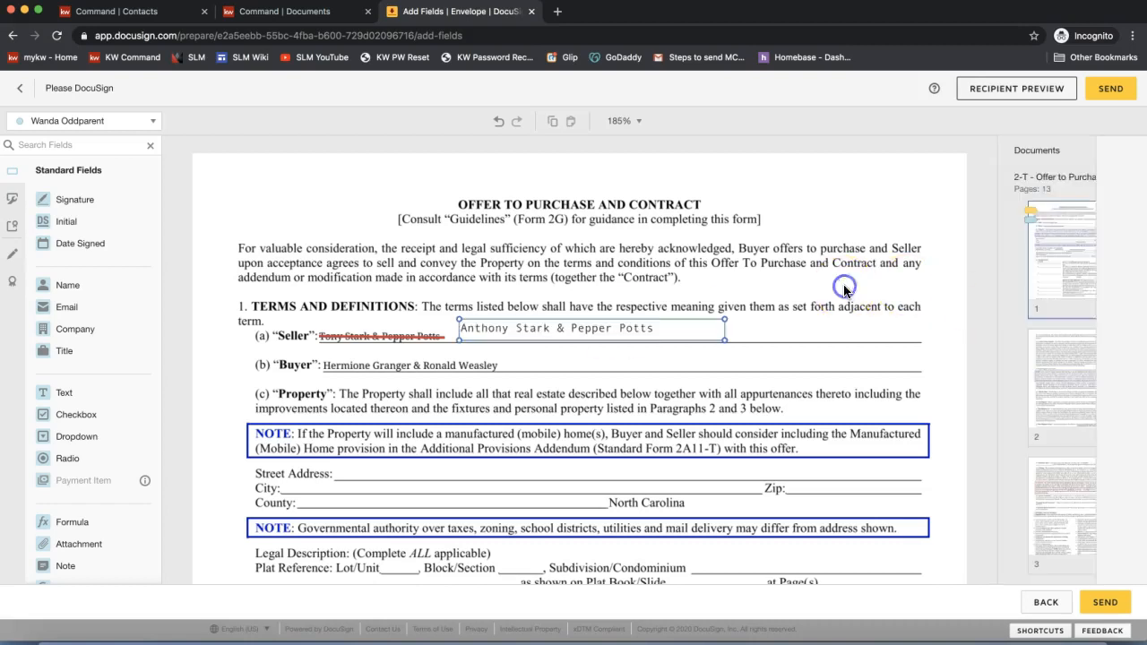
{"action": "left_click", "coordinate": [708, 330]}
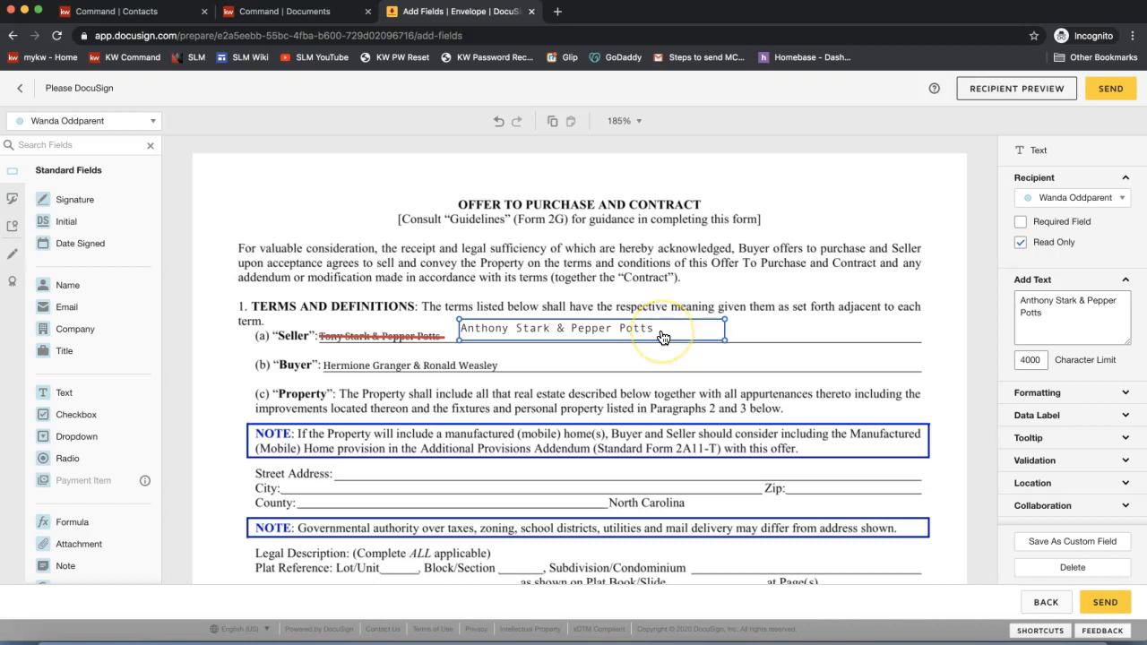
{"action": "left_click", "coordinate": [1042, 545]}
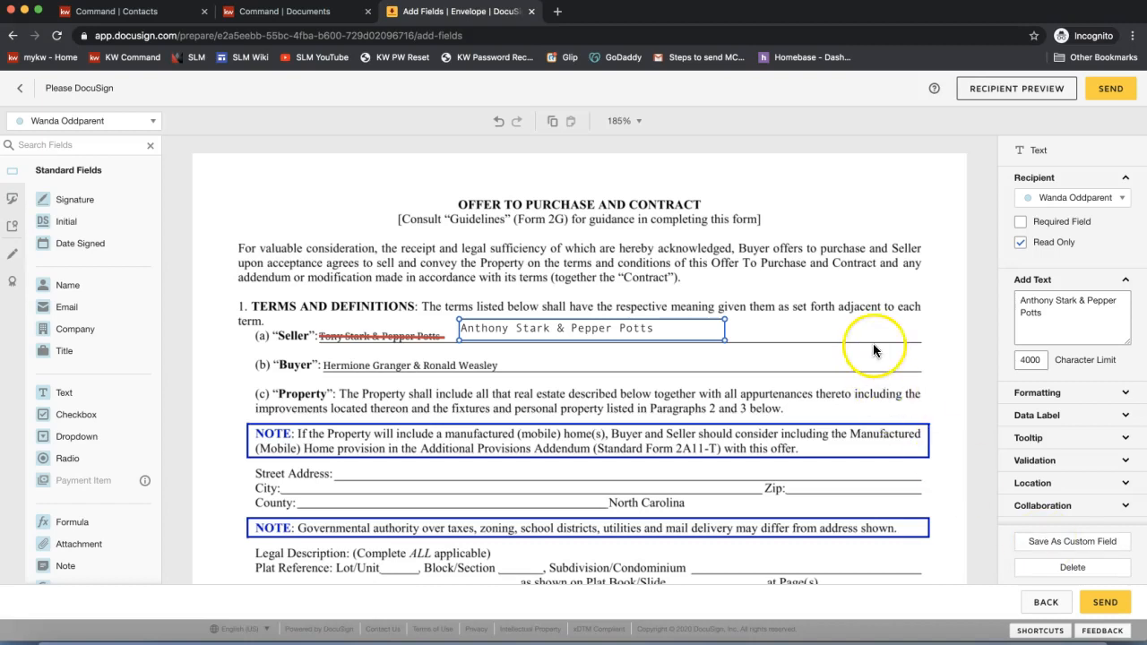
{"action": "left_click", "coordinate": [655, 280]}
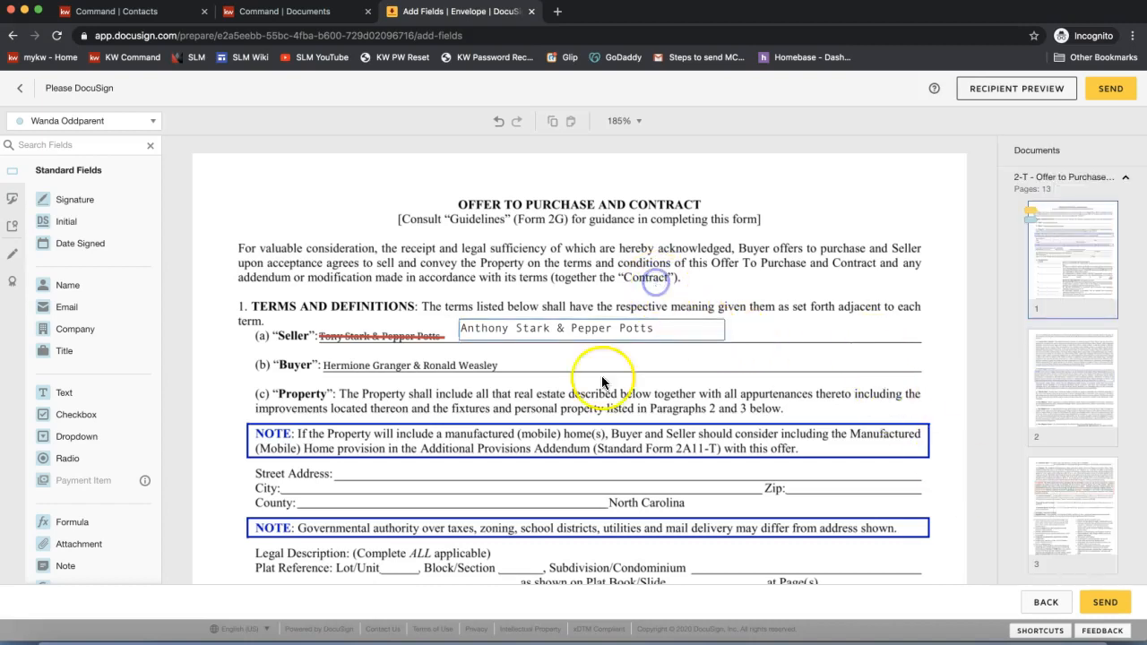
{"action": "left_click", "coordinate": [483, 343]}
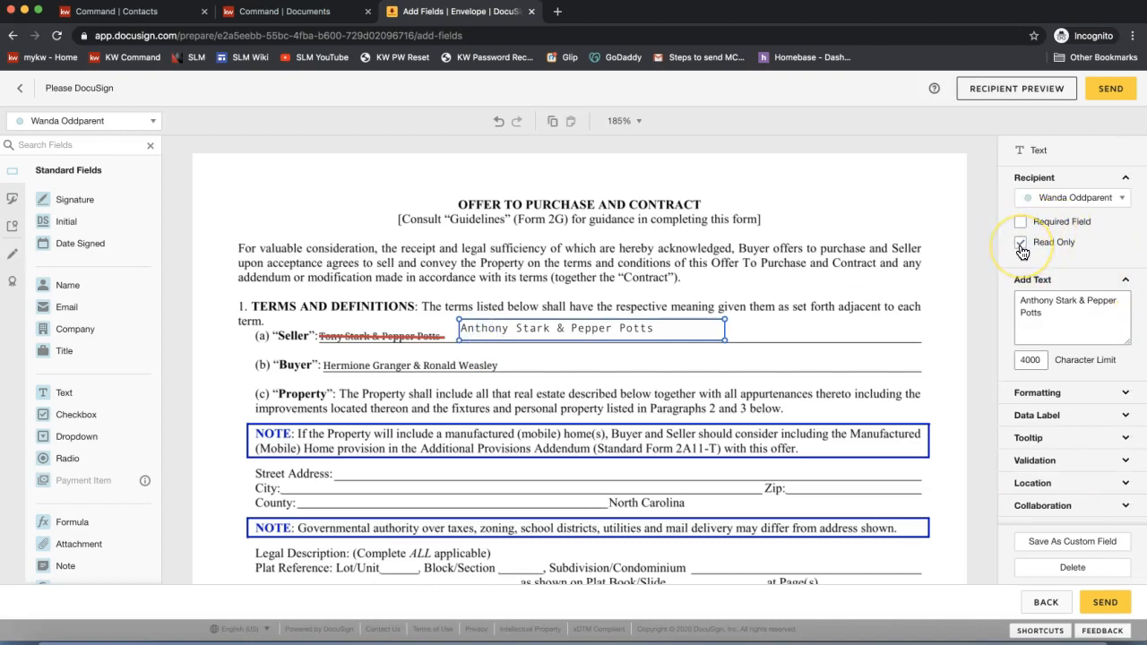
{"action": "left_click", "coordinate": [1021, 244]}
{"action": "left_click", "coordinate": [693, 256]}
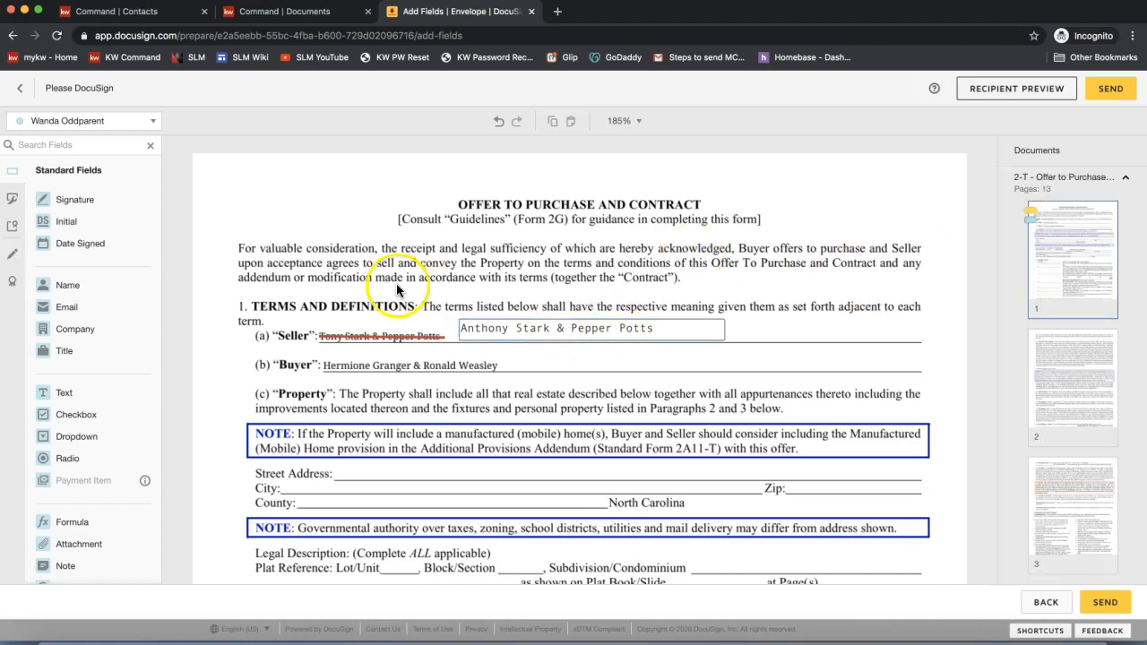
{"action": "left_click_drag", "start_coordinate": [68, 221], "coordinate": [774, 310]}
- Place the second seller's Initial field beside the first seller's initials, then send the envelope
{"action": "left_click", "coordinate": [83, 120]}
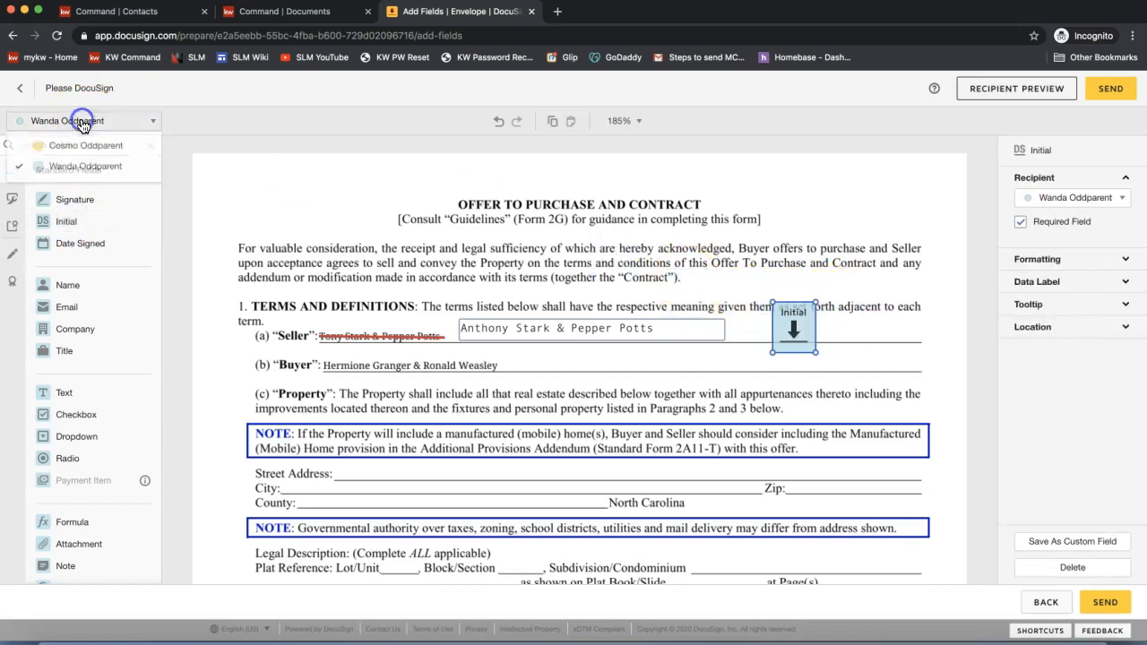
{"action": "left_click", "coordinate": [78, 147]}
{"action": "left_click_drag", "start_coordinate": [69, 223], "coordinate": [824, 308]}
{"action": "left_click", "coordinate": [827, 217]}
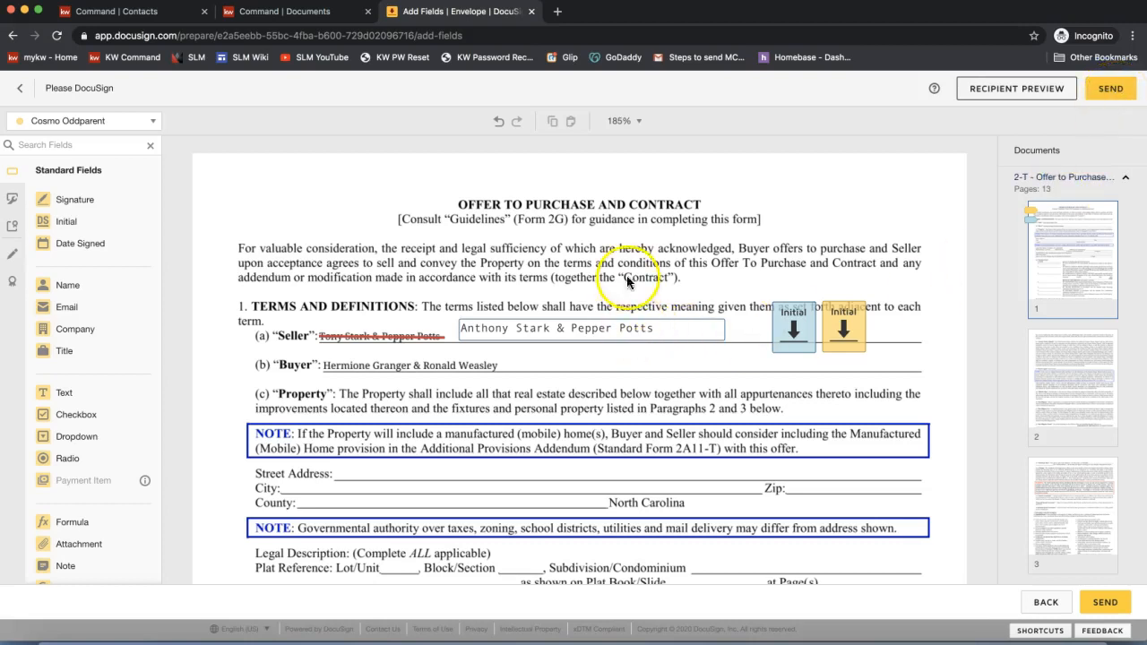
{"action": "left_click", "coordinate": [1109, 88]}
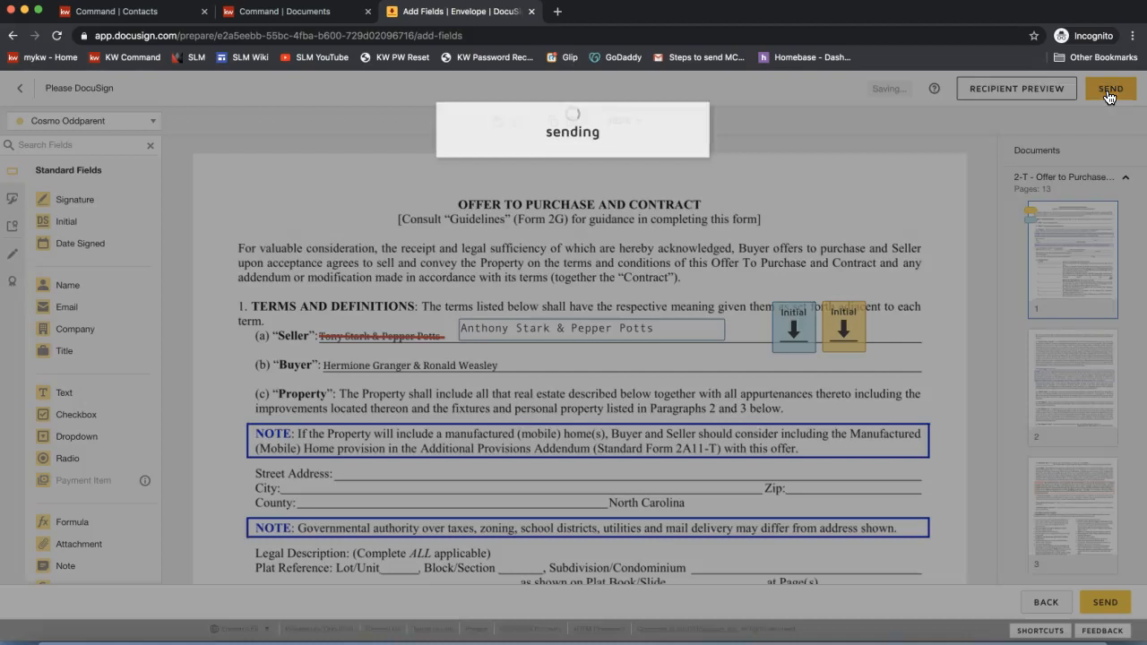
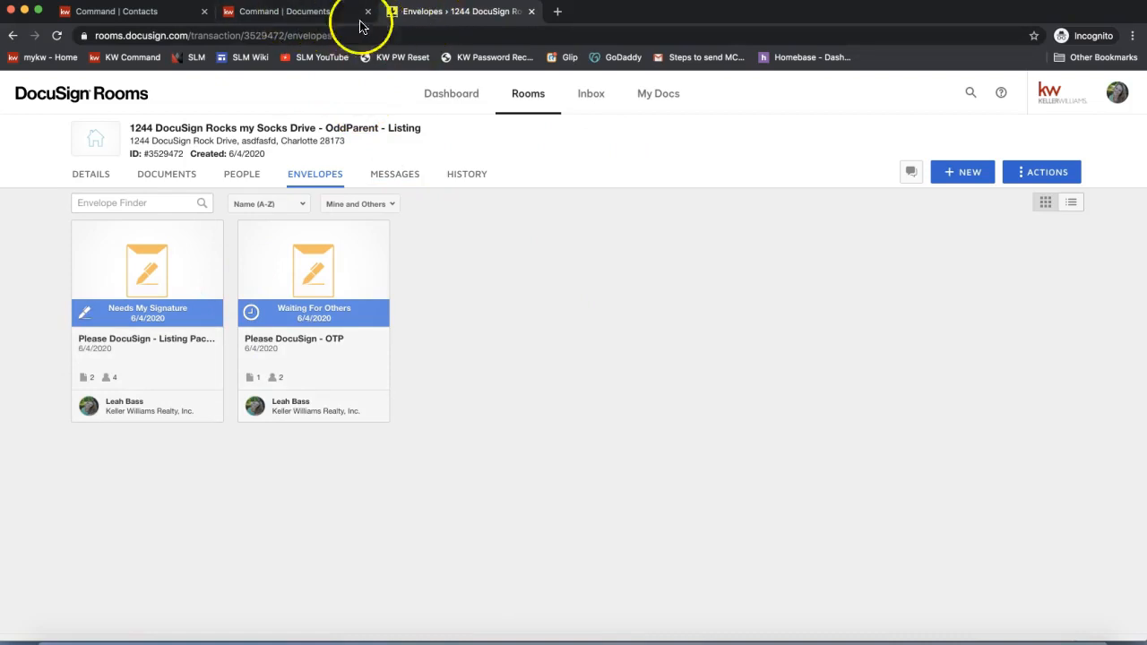
- Switch back to the KW Command Documents page for the 1244 DocuSign Rocks my Socks Drive listing
{"action": "left_click", "coordinate": [285, 13]}
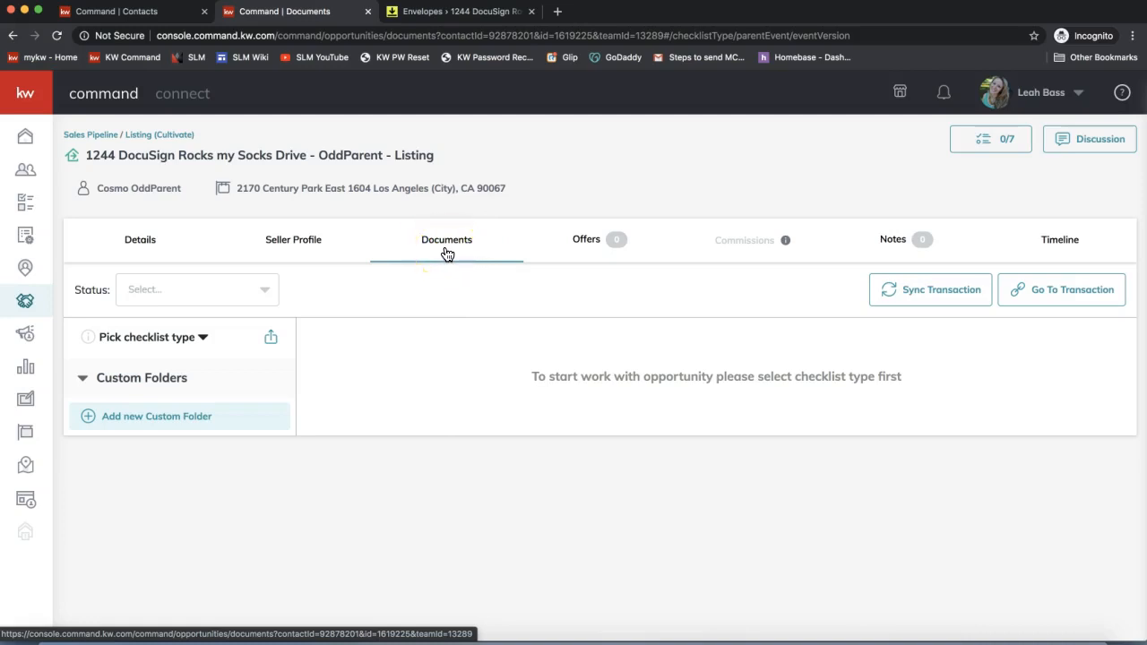
- Apply NC - Listing/Sale Checklist as the listing's checklist type
{"action": "left_click", "coordinate": [142, 337]}
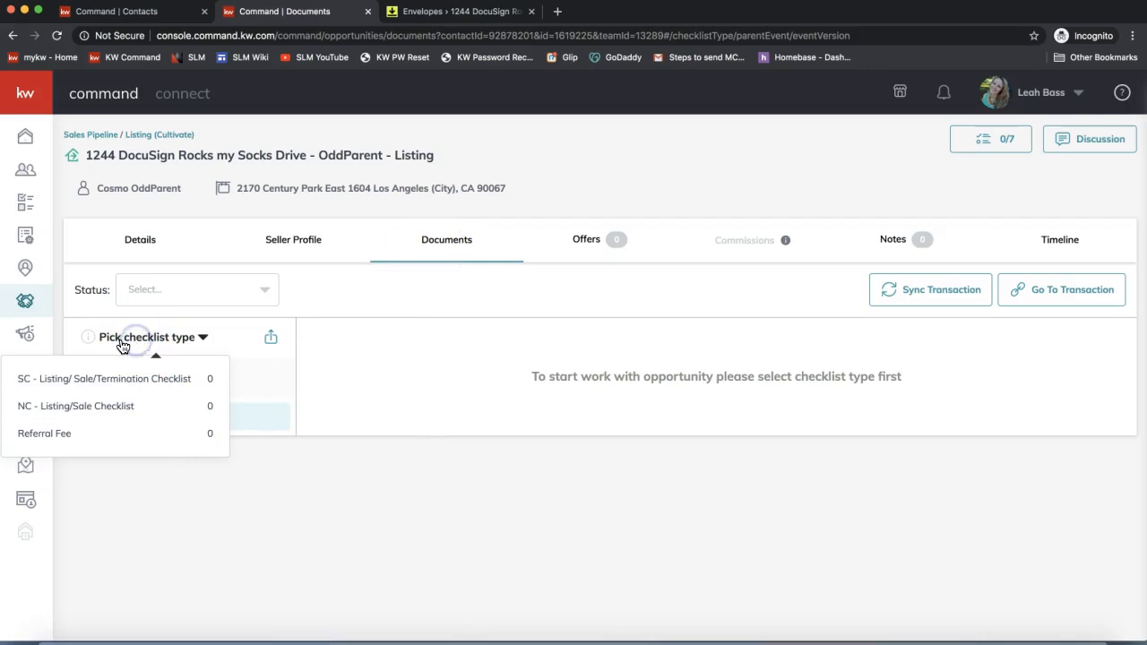
{"action": "left_click", "coordinate": [365, 376]}
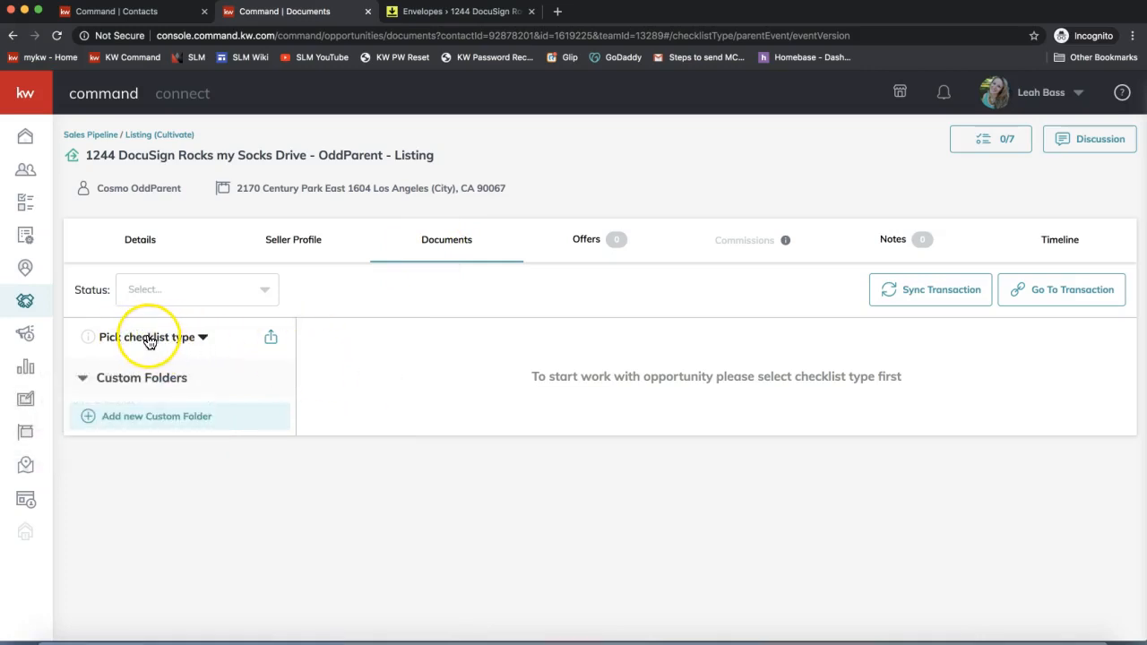
{"action": "left_click", "coordinate": [149, 340]}
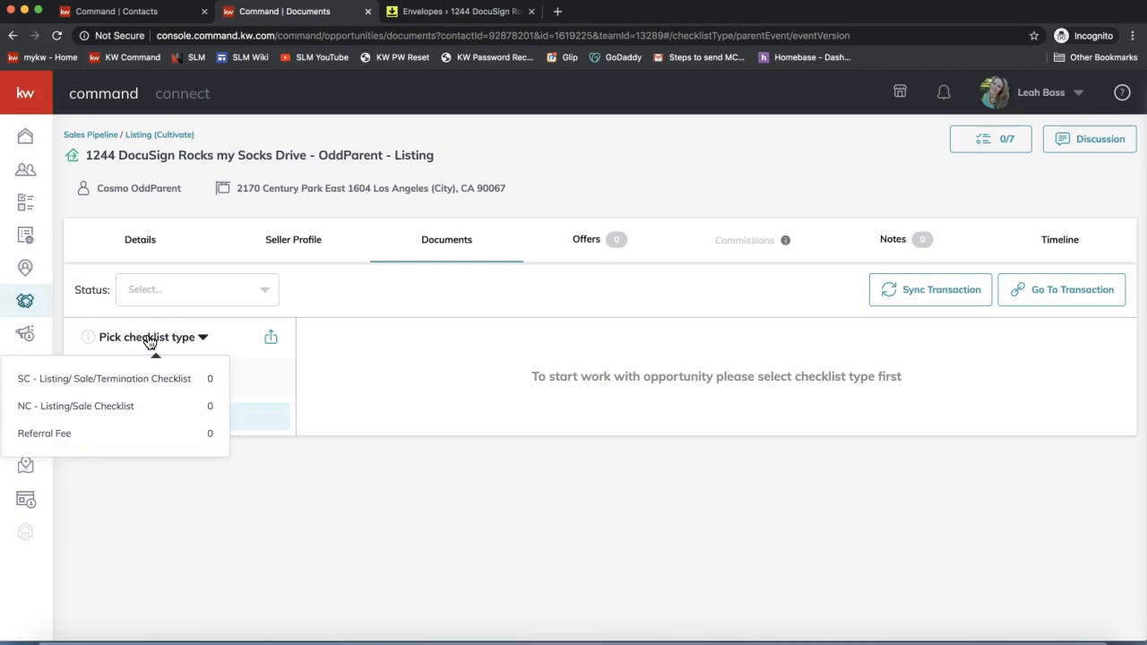
{"action": "left_click", "coordinate": [76, 408]}
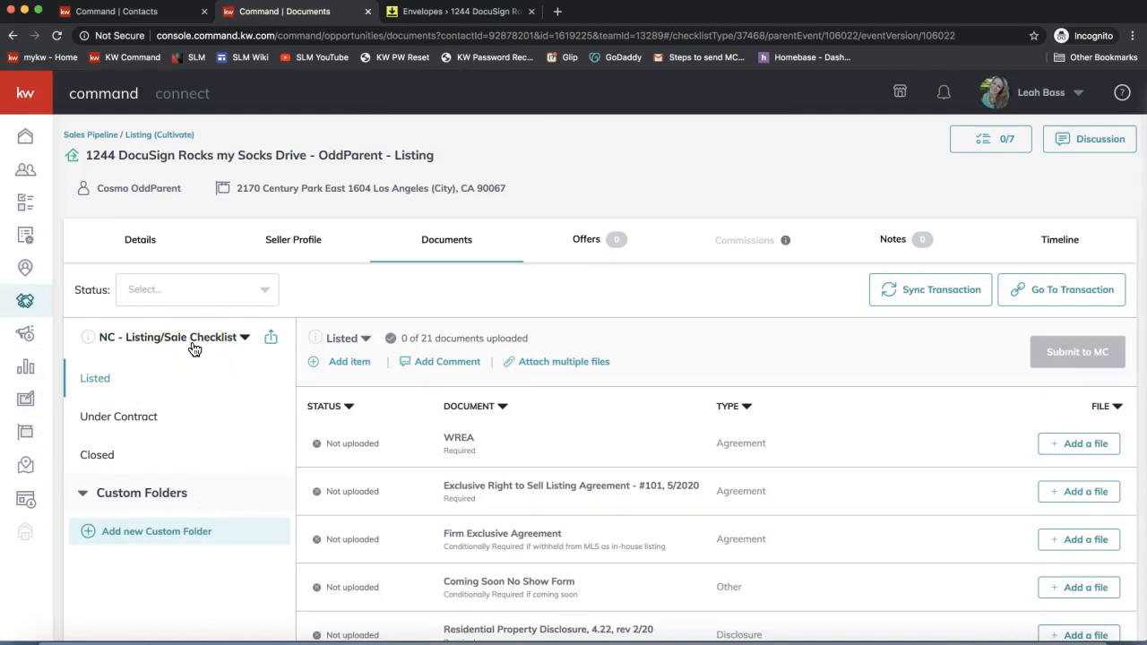
- Open the Attach multiple files dialog from above the document table
{"action": "left_click", "coordinate": [224, 348]}
{"action": "scroll", "coordinate": [681, 453], "scroll_direction": "down", "scroll_amount": 3}
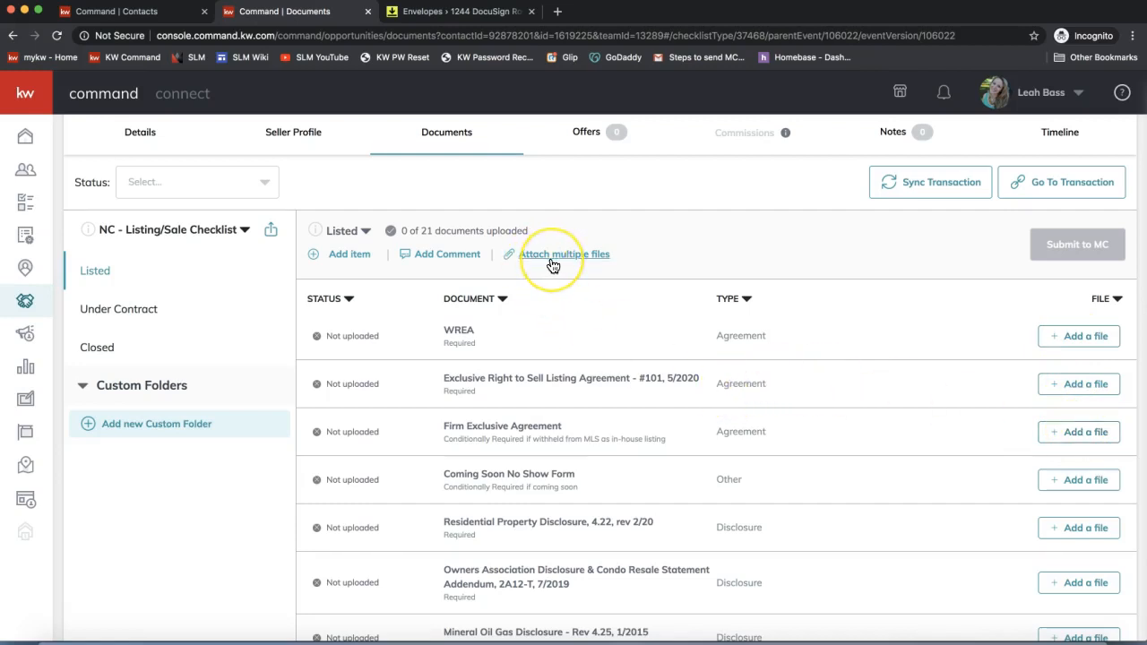
{"action": "scroll", "coordinate": [552, 266], "scroll_direction": "up", "scroll_amount": 1}
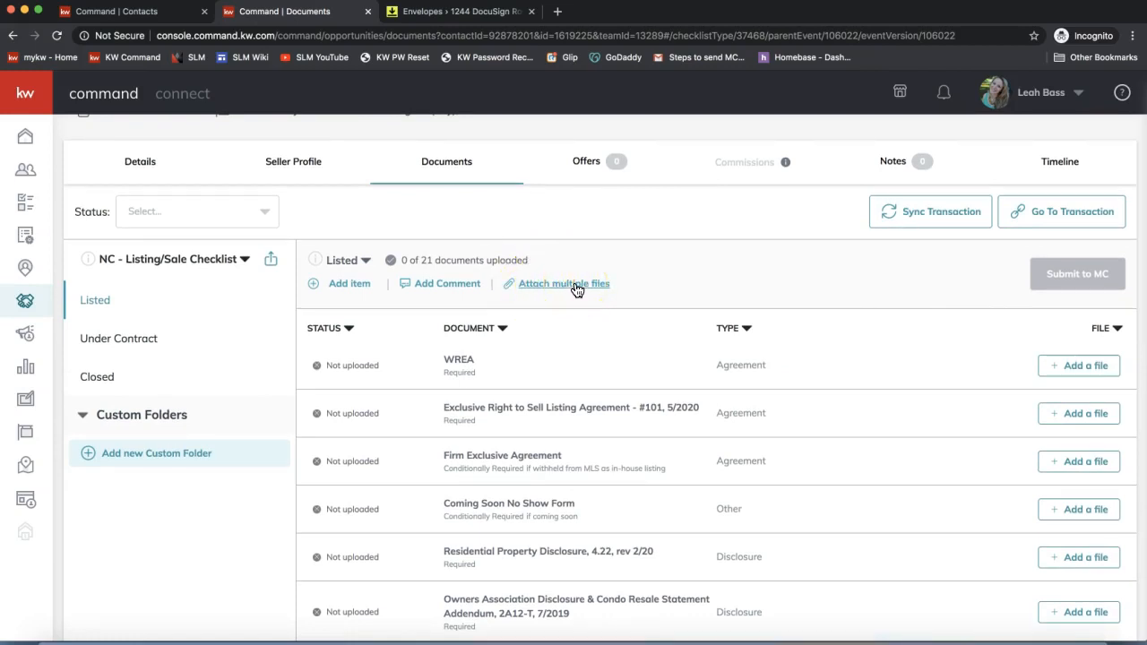
{"action": "left_click", "coordinate": [575, 285]}
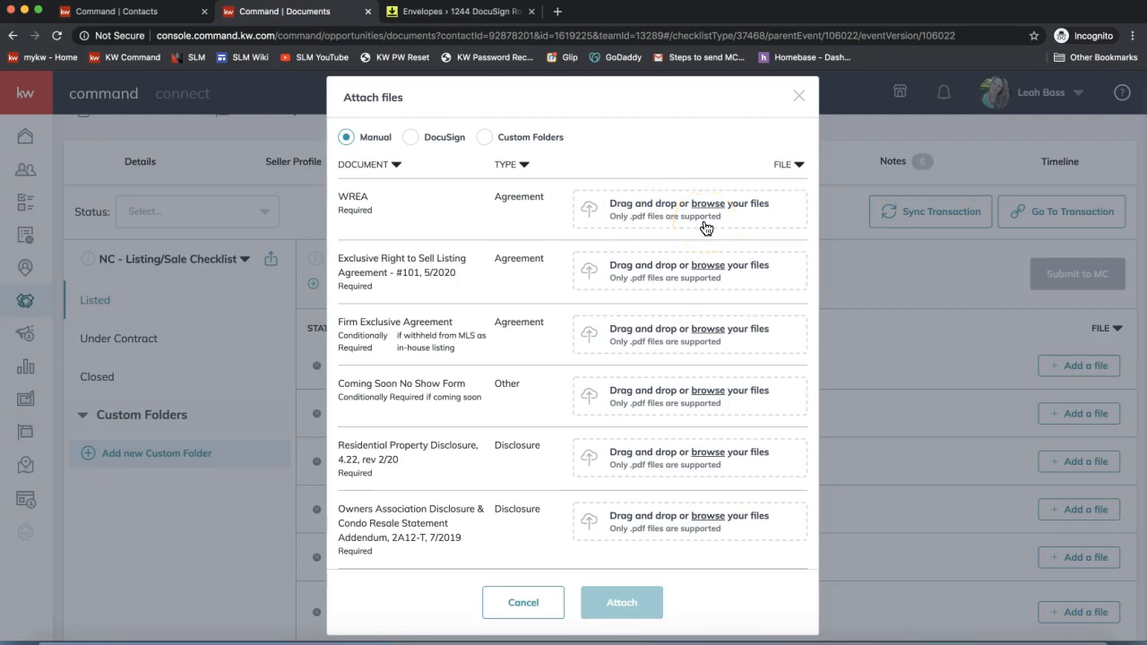
- From DocuSign, attach file 160 to WREA and file 101 to the Exclusive Right to Sell Listing Agreement
{"action": "left_click", "coordinate": [412, 139]}
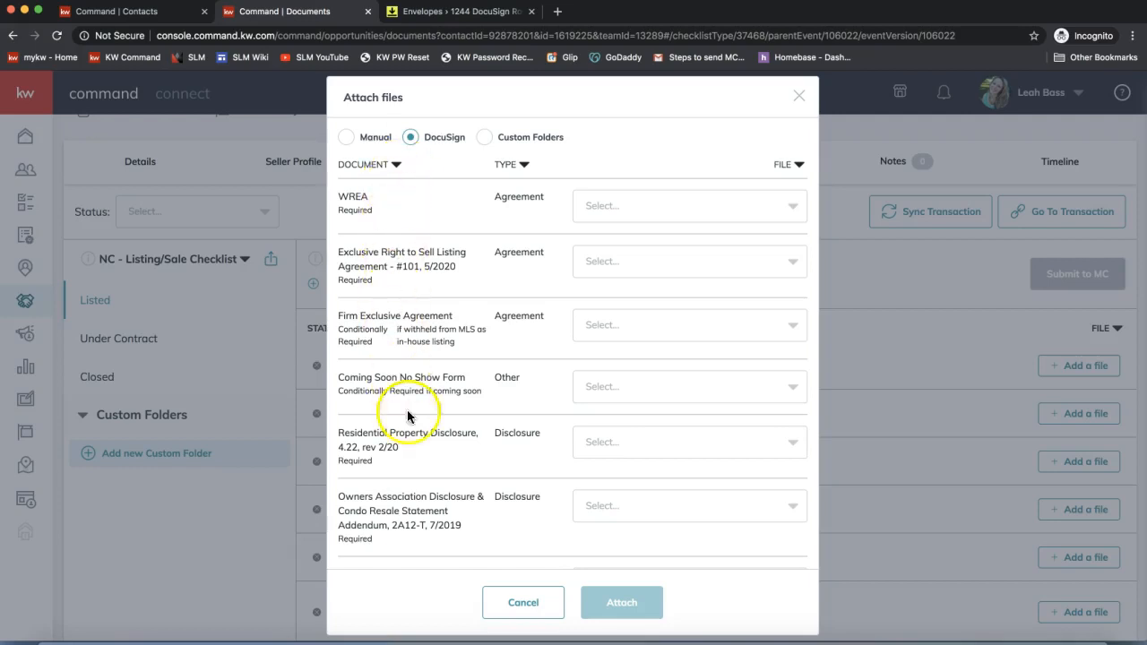
{"action": "scroll", "coordinate": [441, 265], "scroll_direction": "down", "scroll_amount": 4}
{"action": "scroll", "coordinate": [444, 268], "scroll_direction": "up", "scroll_amount": 4}
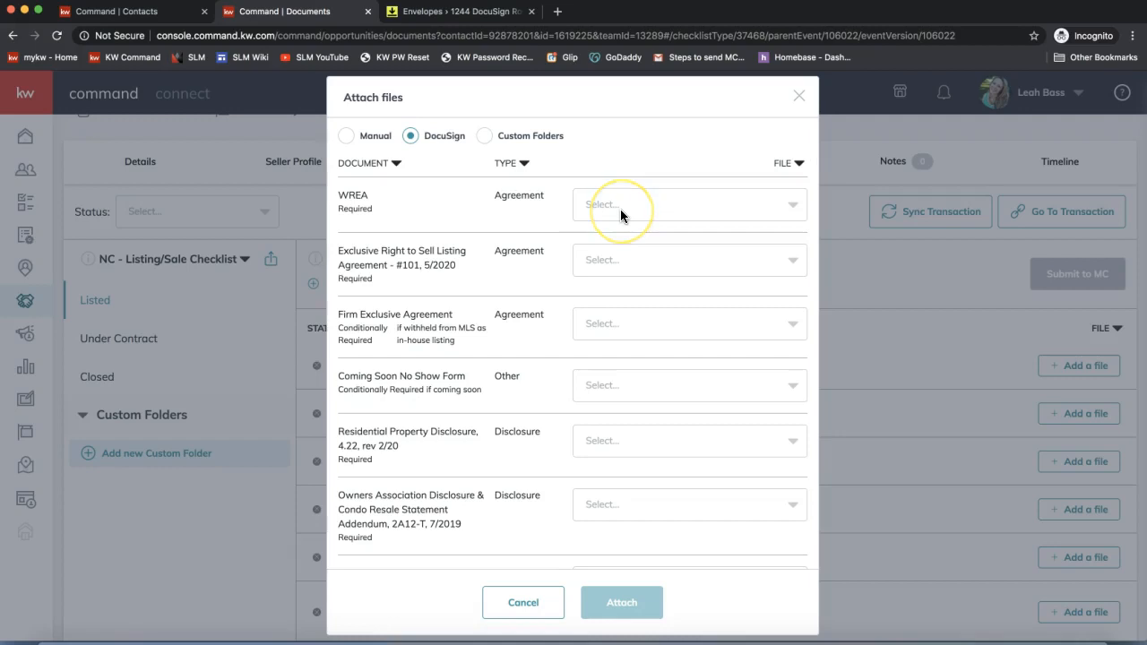
{"action": "left_click", "coordinate": [620, 205]}
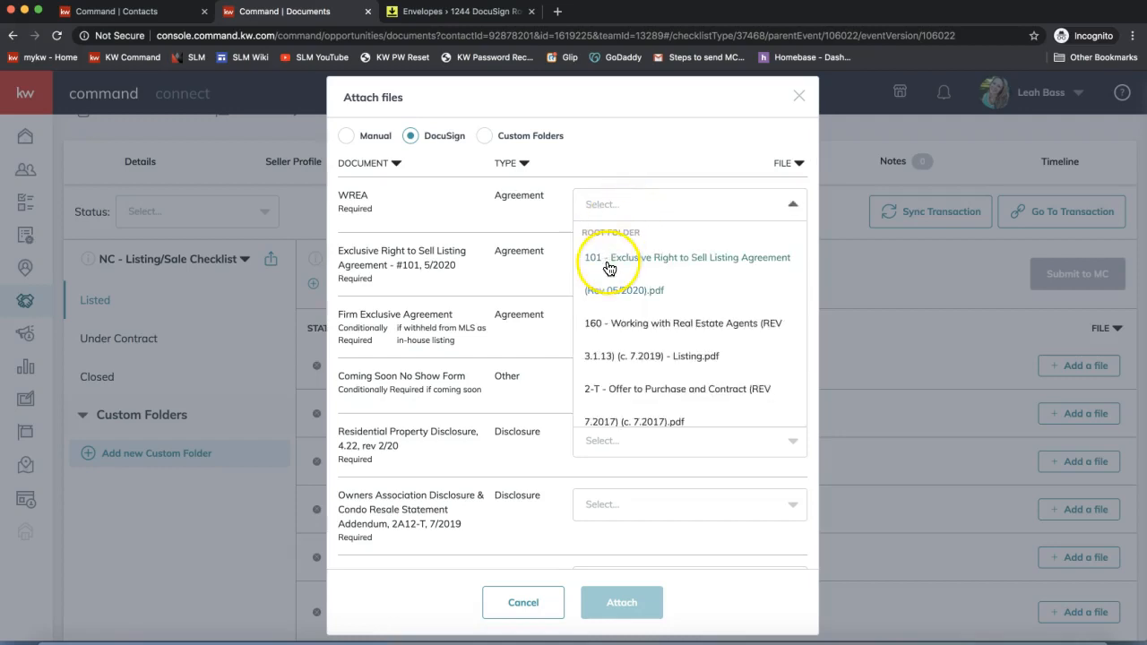
{"action": "left_click", "coordinate": [646, 325]}
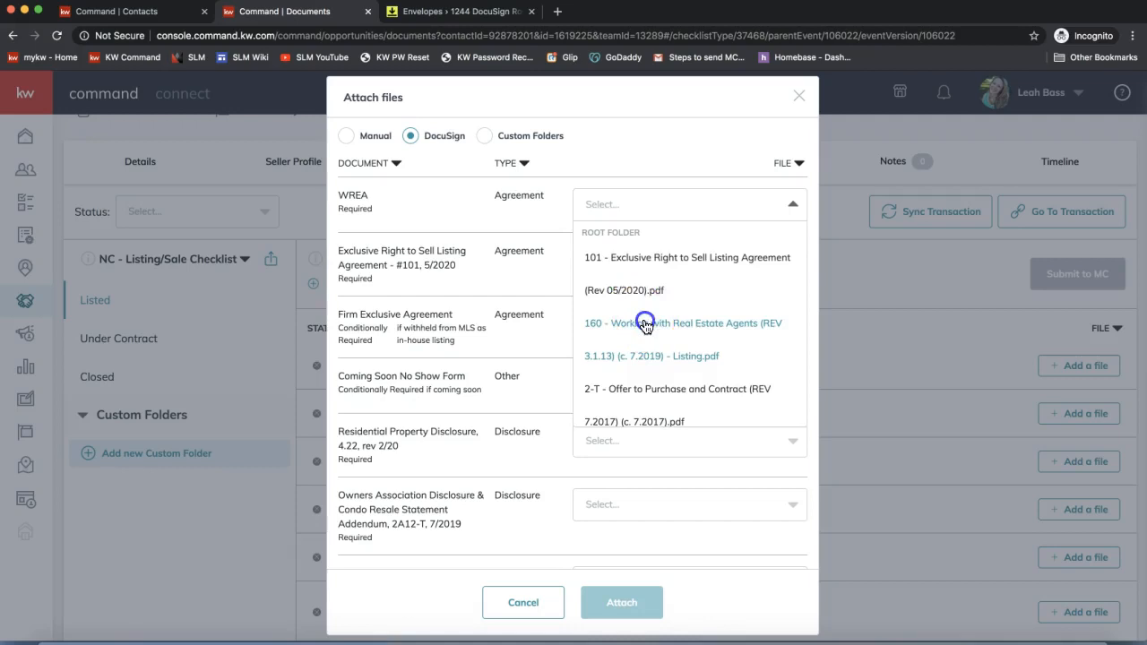
{"action": "left_click", "coordinate": [618, 262]}
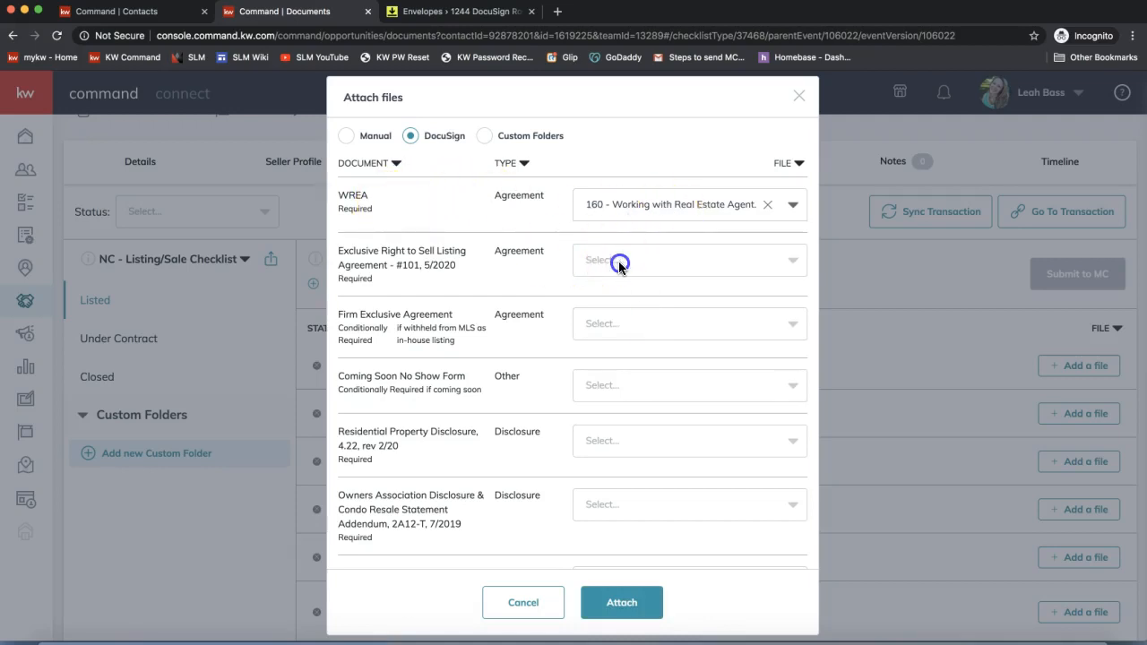
{"action": "left_click", "coordinate": [627, 309]}
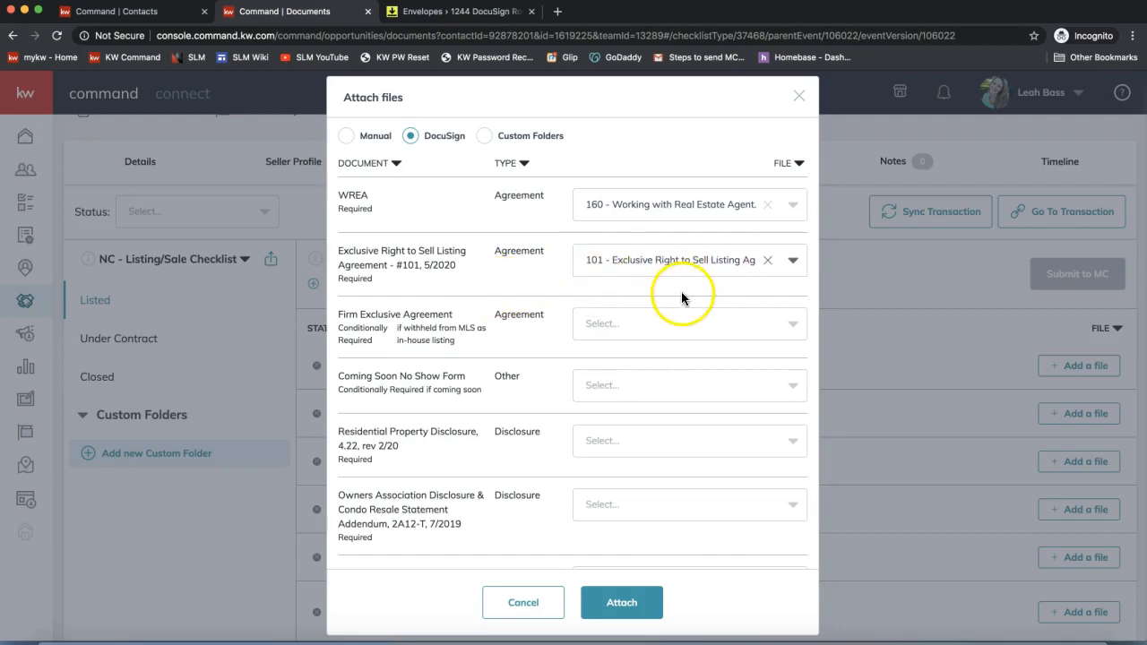
{"action": "left_click", "coordinate": [629, 613]}
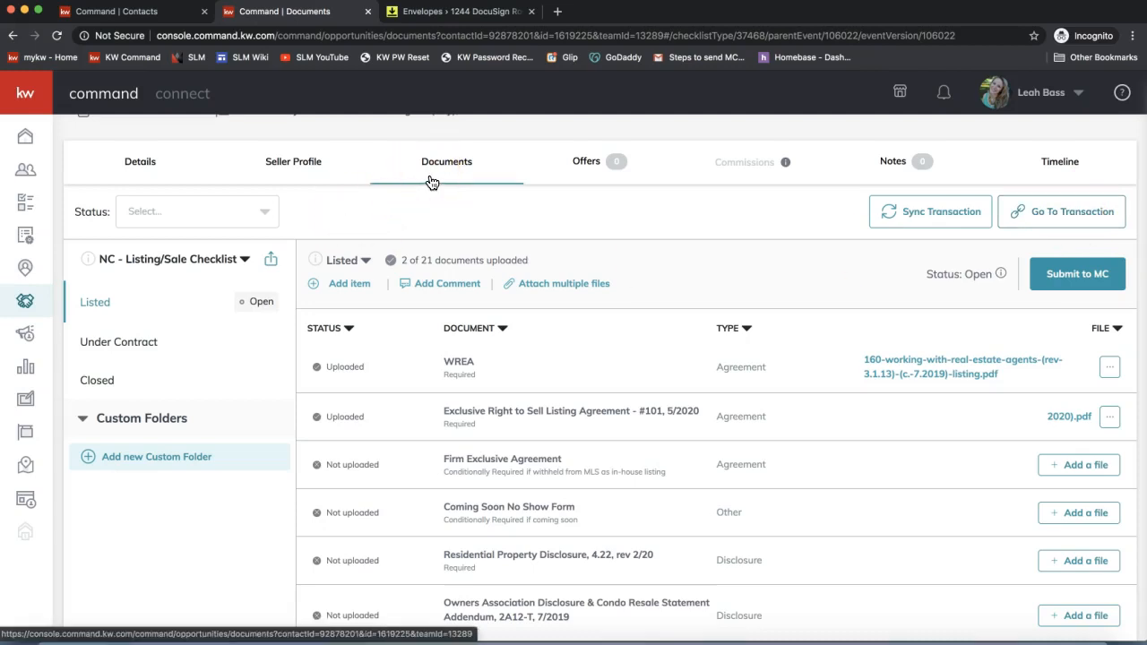
{"action": "left_click", "coordinate": [553, 285]}
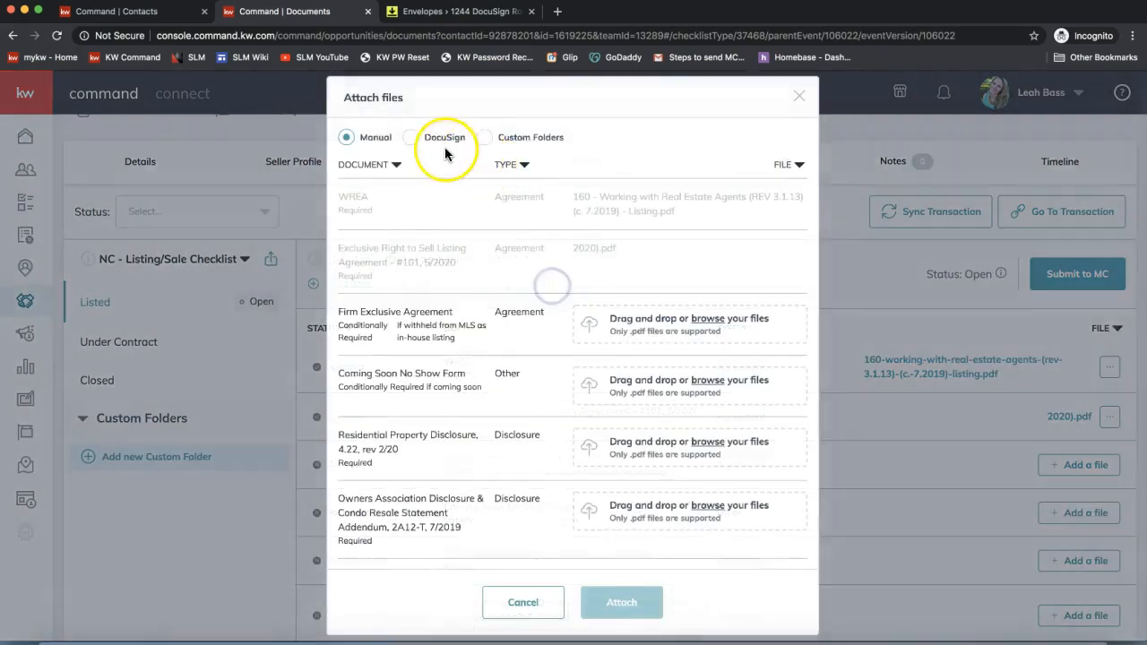
{"action": "left_click", "coordinate": [799, 96]}
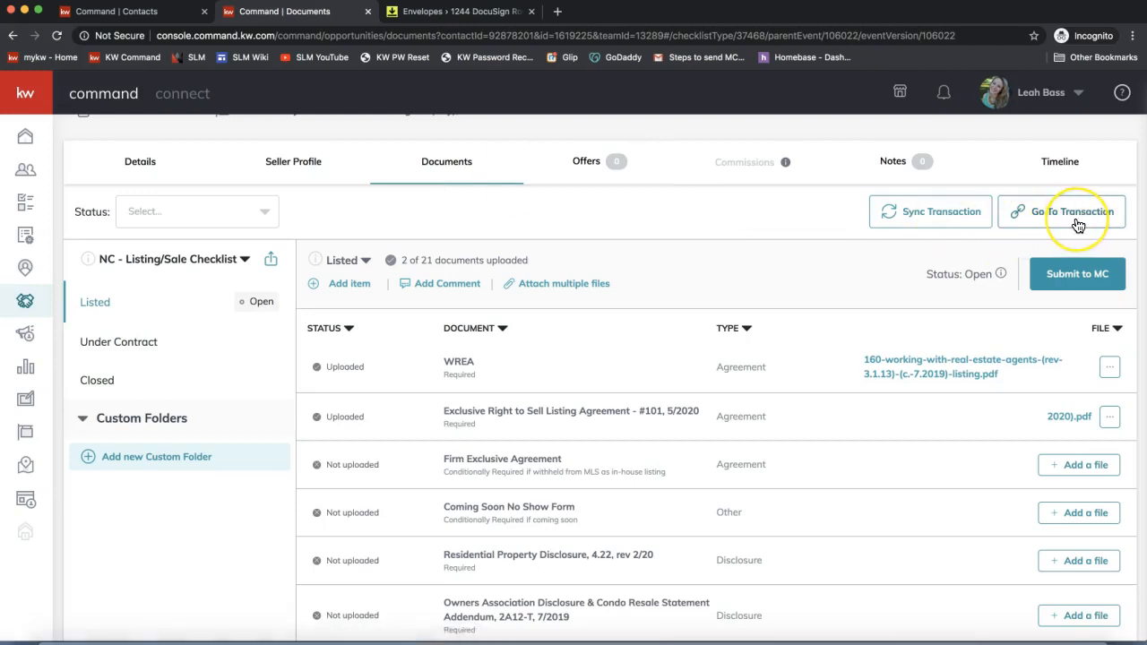
{"action": "left_click", "coordinate": [545, 79]}
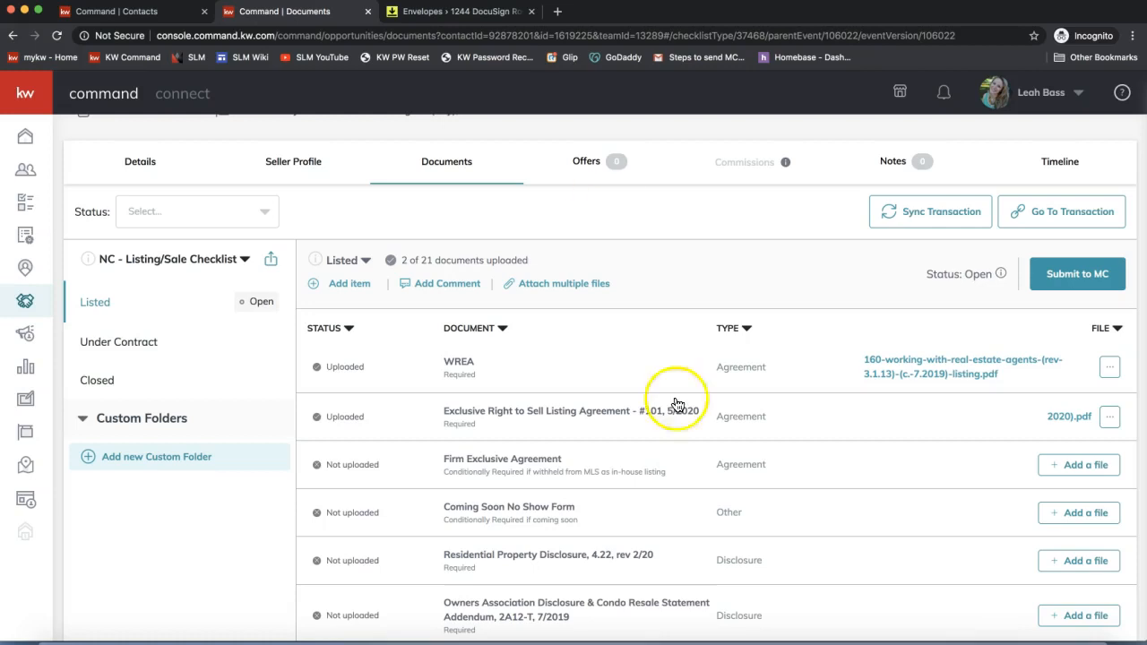
{"action": "left_click", "coordinate": [782, 643]}
- Send 'realestate.docusign.com - to login' to everyone in join.me chat, then close chat and hide the toolbar
{"action": "left_click", "coordinate": [536, 36]}
{"action": "left_click", "coordinate": [636, 377]}
{"action": "type", "text": "realestate.doc"}
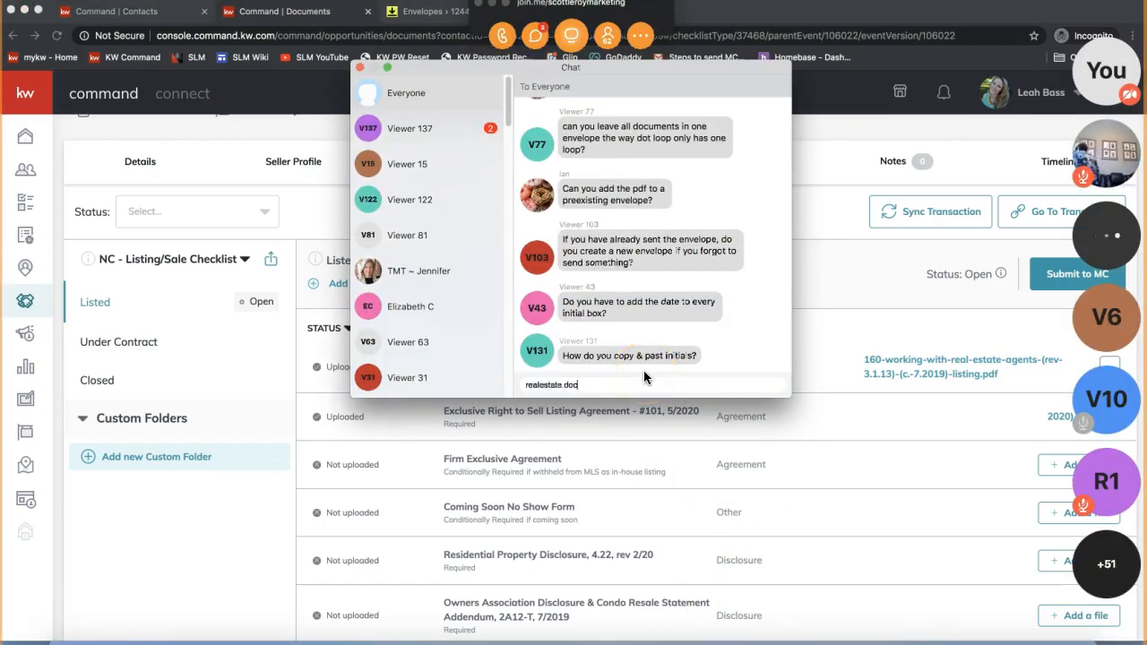
{"action": "type", "text": "usign.com -"}
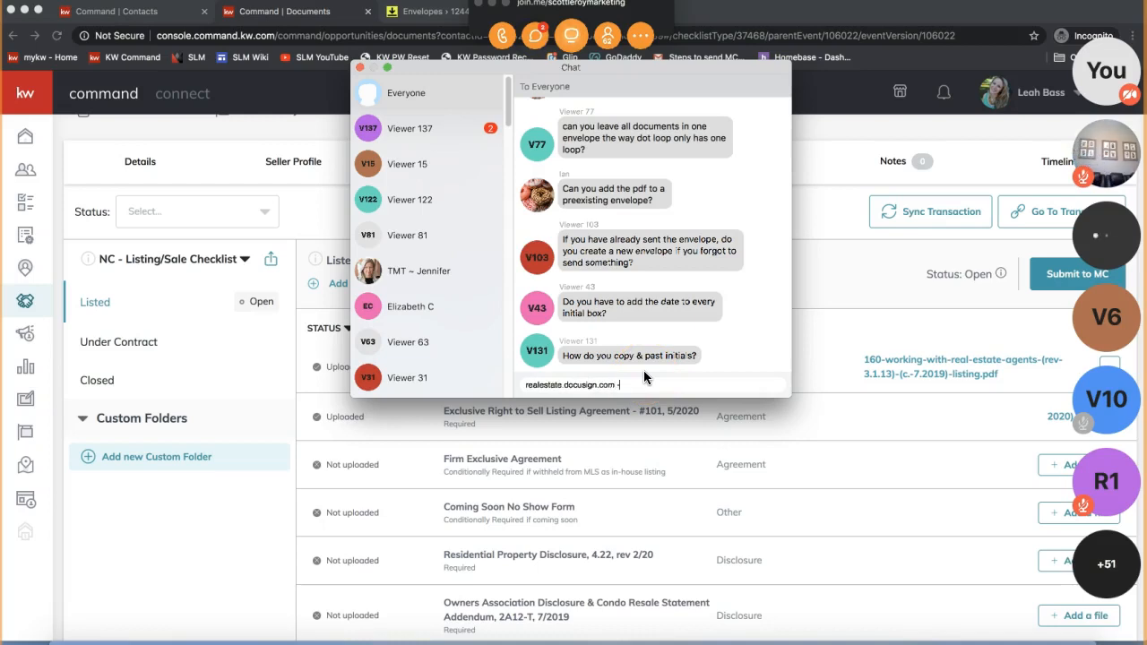
{"action": "type", "text": " to login"}
{"action": "key", "text": "Return"}
{"action": "left_click", "coordinate": [359, 68]}
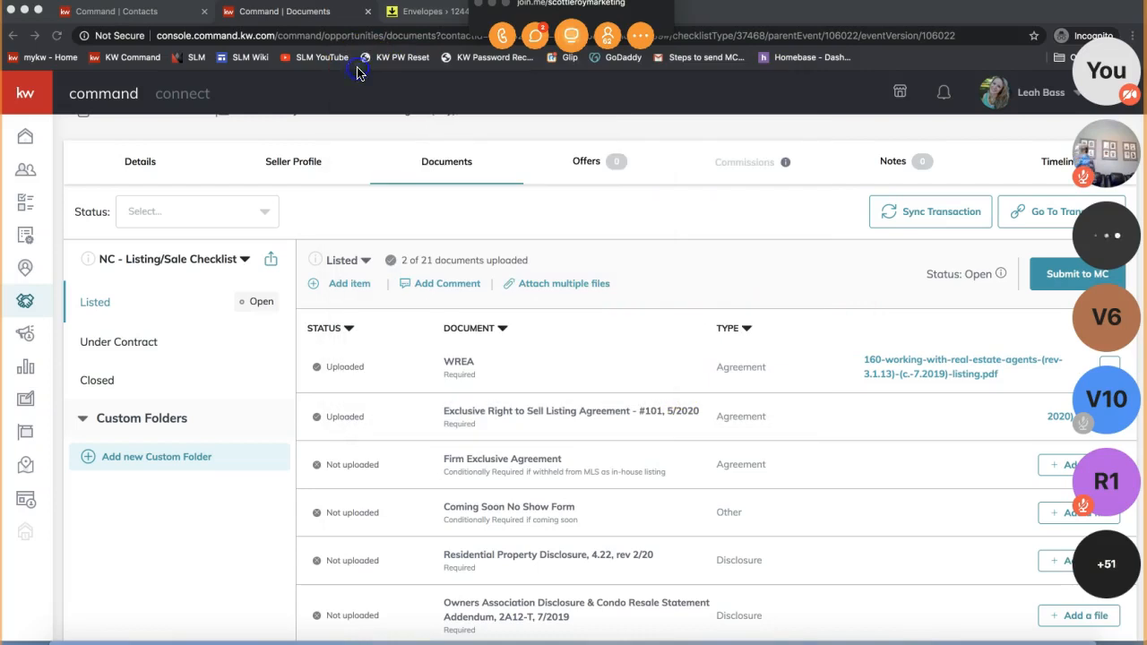
{"action": "left_click", "coordinate": [492, 3]}
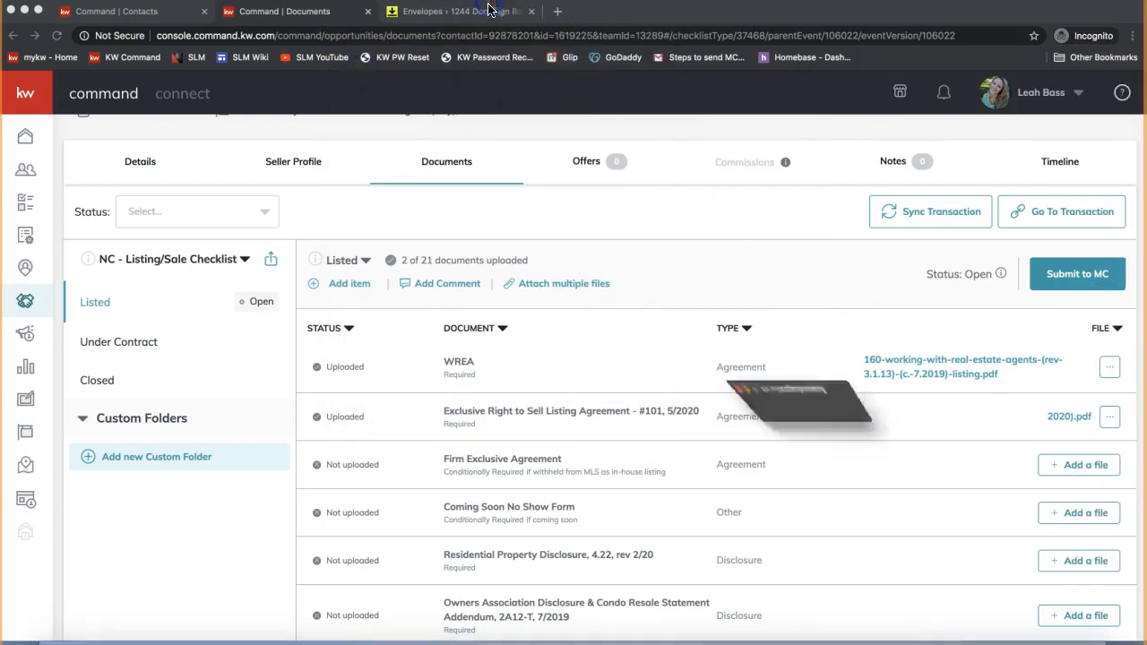
{"action": "left_click", "coordinate": [511, 238]}
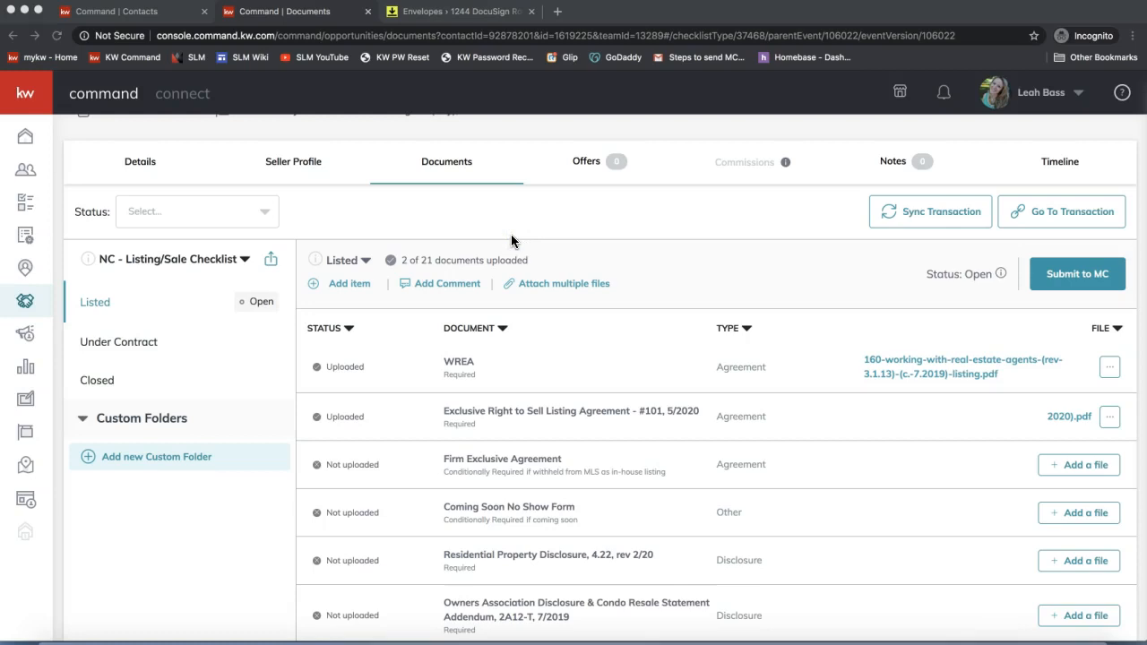
{"action": "left_click", "coordinate": [408, 206]}
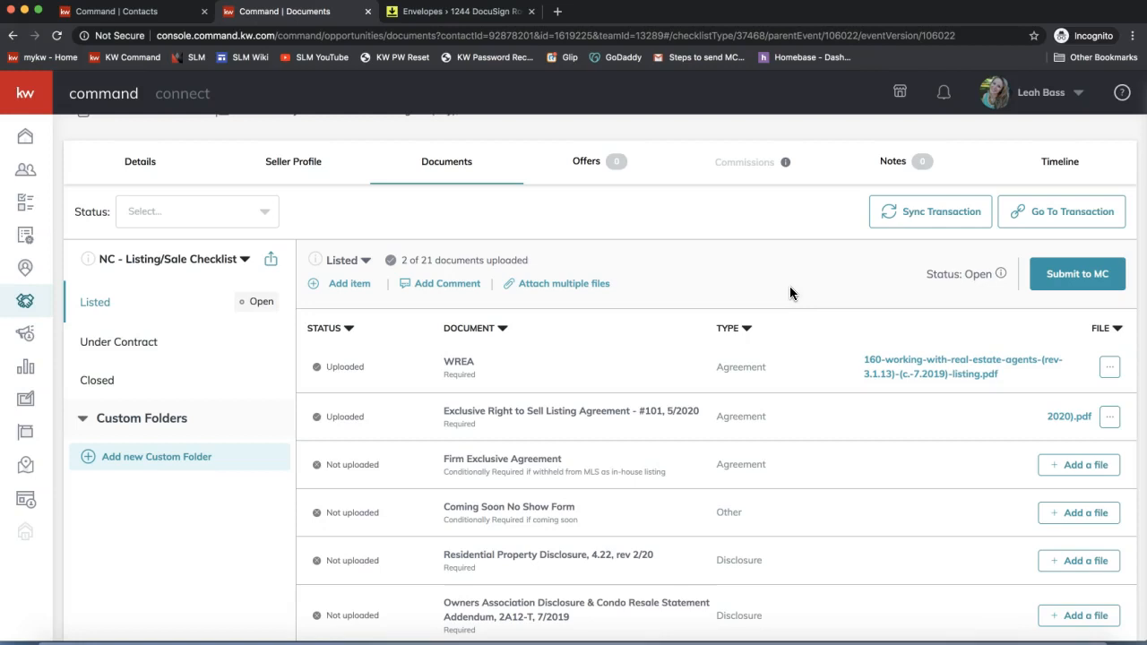
{"action": "left_click", "coordinate": [110, 349]}
{"action": "left_click", "coordinate": [107, 384]}
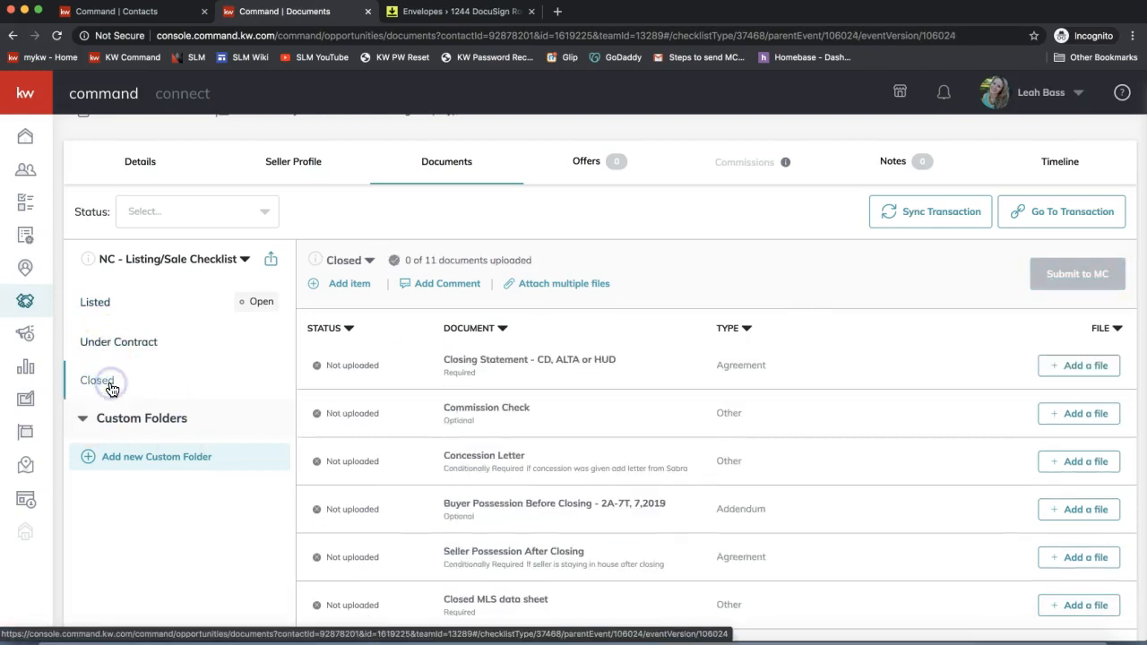
{"action": "left_click", "coordinate": [115, 302]}
{"action": "left_click", "coordinate": [1061, 275]}
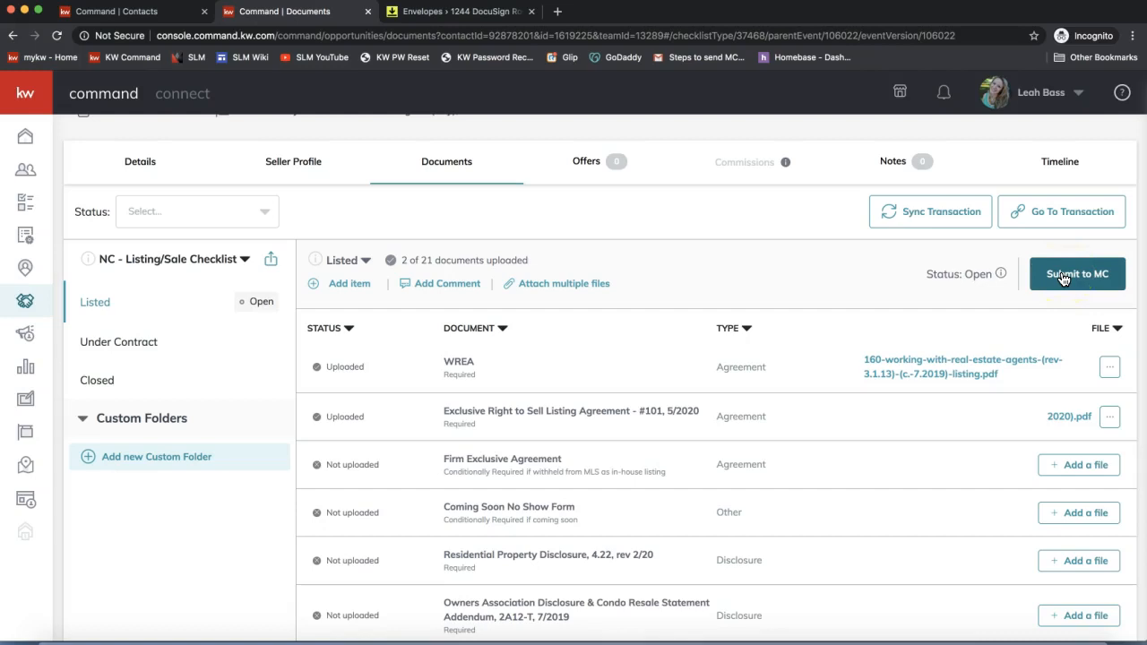
{"action": "left_click", "coordinate": [1063, 282]}
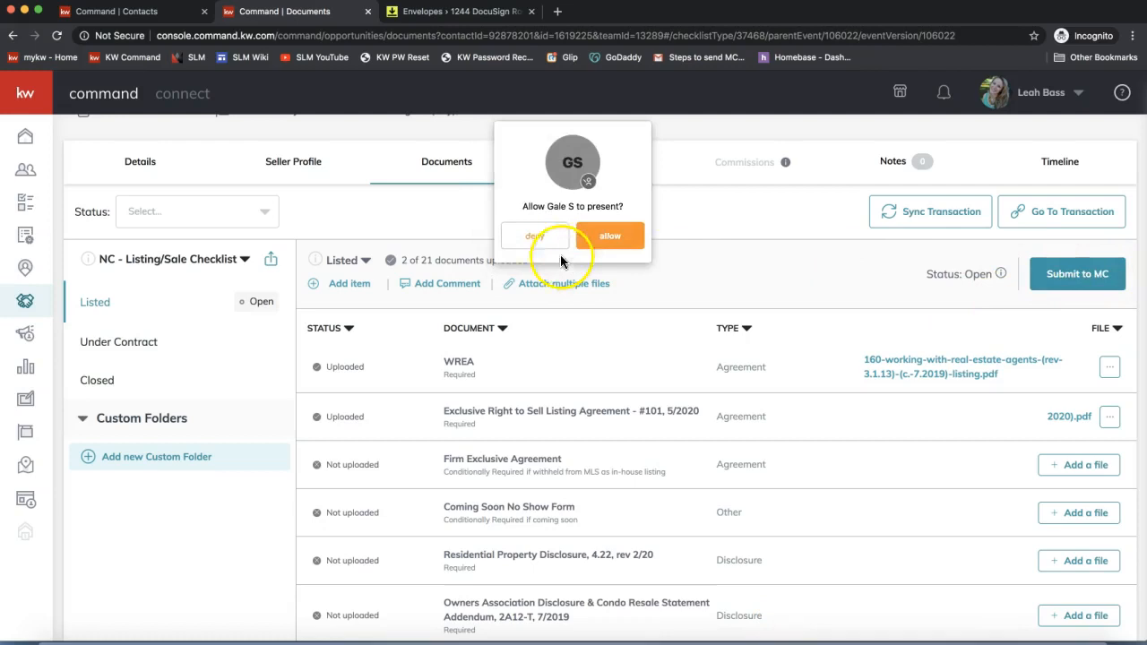
{"action": "left_click", "coordinate": [534, 237]}
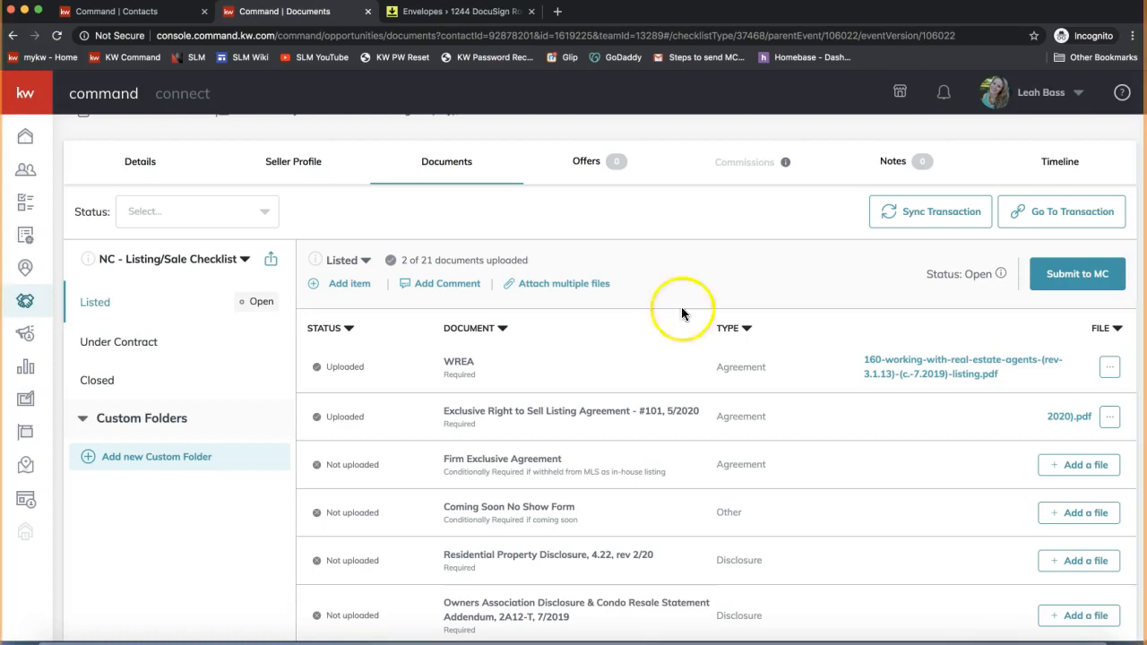
{"action": "left_click", "coordinate": [1088, 299]}
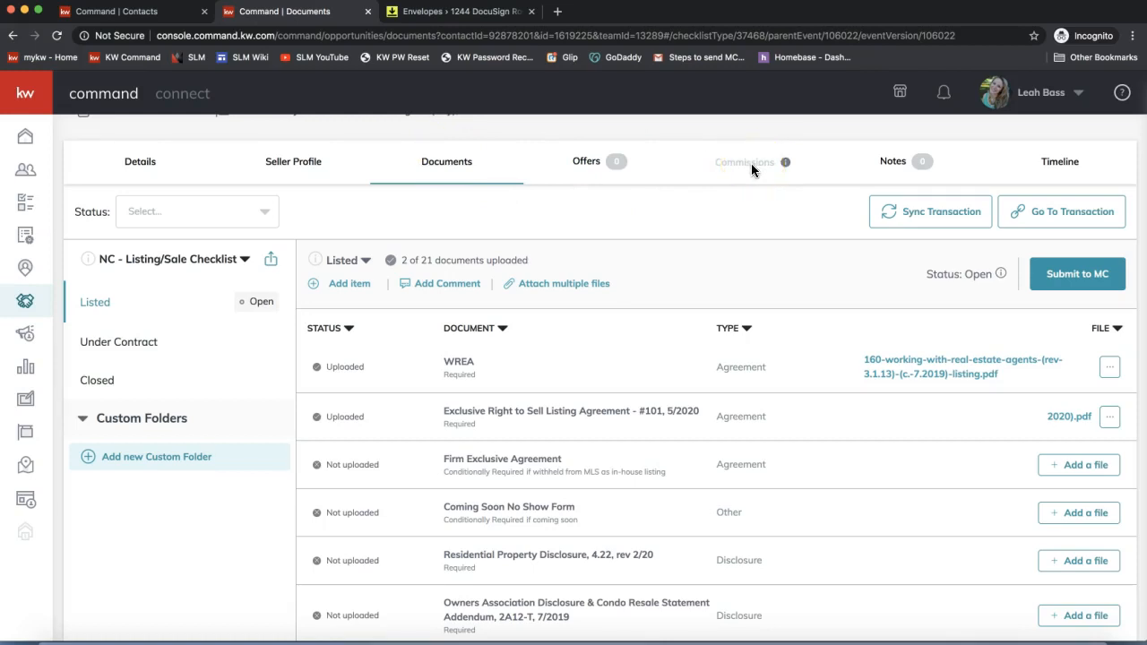
{"action": "scroll", "coordinate": [753, 175], "scroll_direction": "up", "scroll_amount": 1}
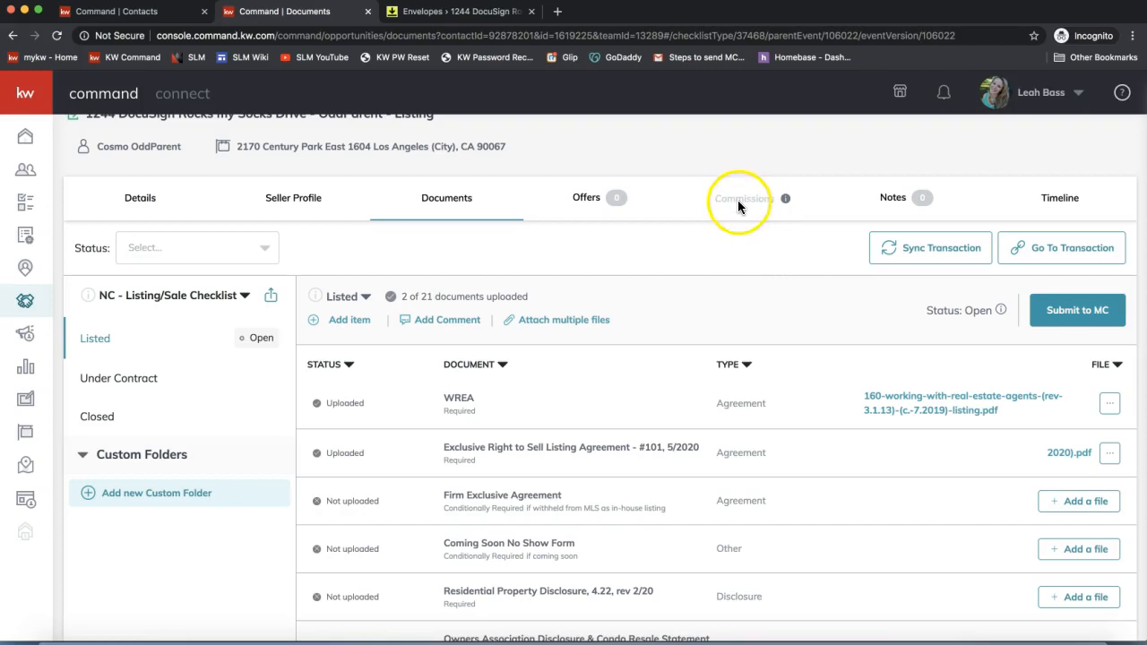
- Show the listing's Offers tab, confirming no offers are recorded for this deal
{"action": "left_click", "coordinate": [589, 196]}
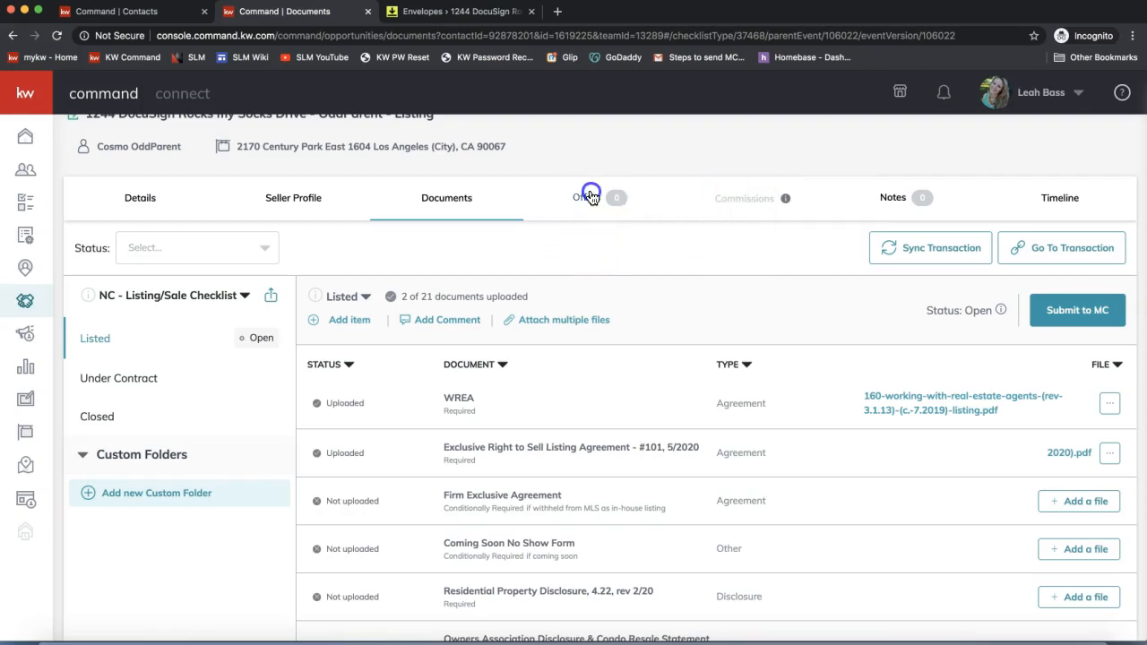
{"action": "left_click", "coordinate": [587, 203]}
{"action": "key", "text": "super+["}
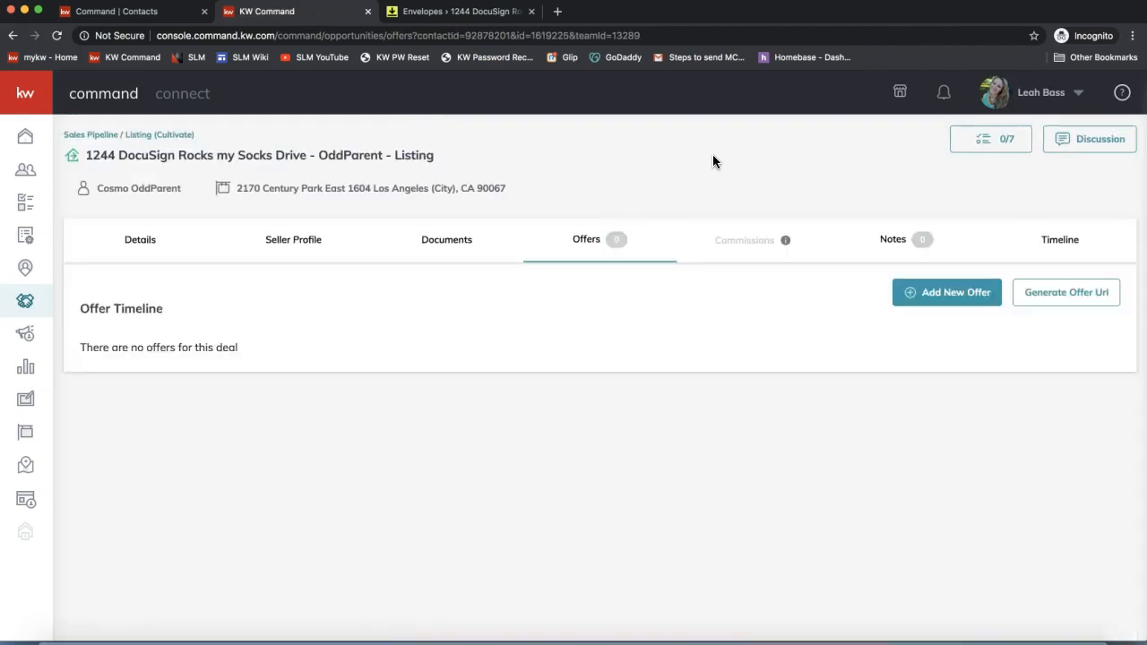